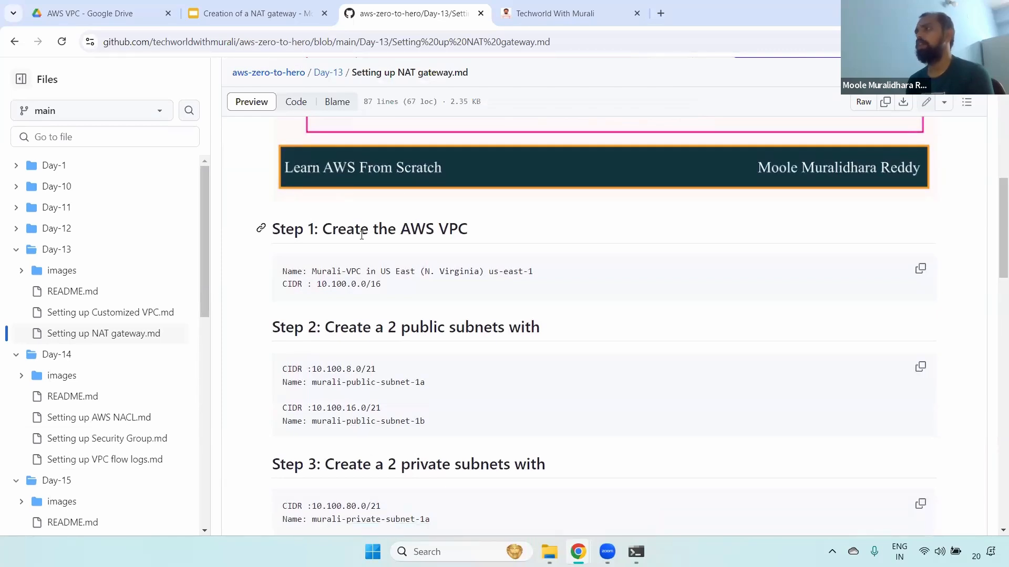
# Review the NAT gateway guide's steps for creating the VPC, the public, private, app and data subnets, and the internet gateway.
pyautogui.moveTo(277, 227); pyautogui.dragTo(504, 232)
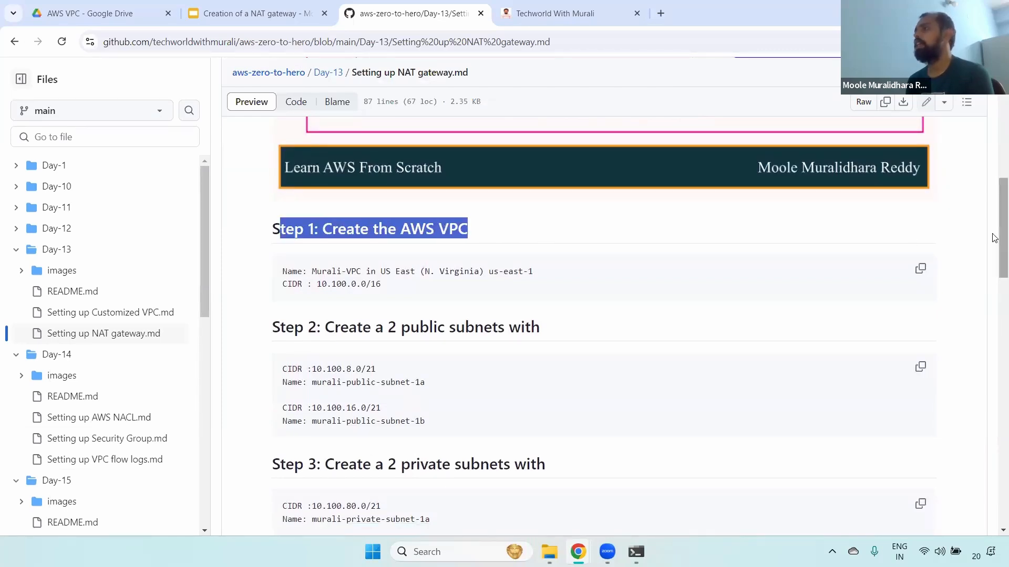
pyautogui.moveTo(994, 239); pyautogui.dragTo(994, 276)
pyautogui.moveTo(340, 154); pyautogui.dragTo(590, 156)
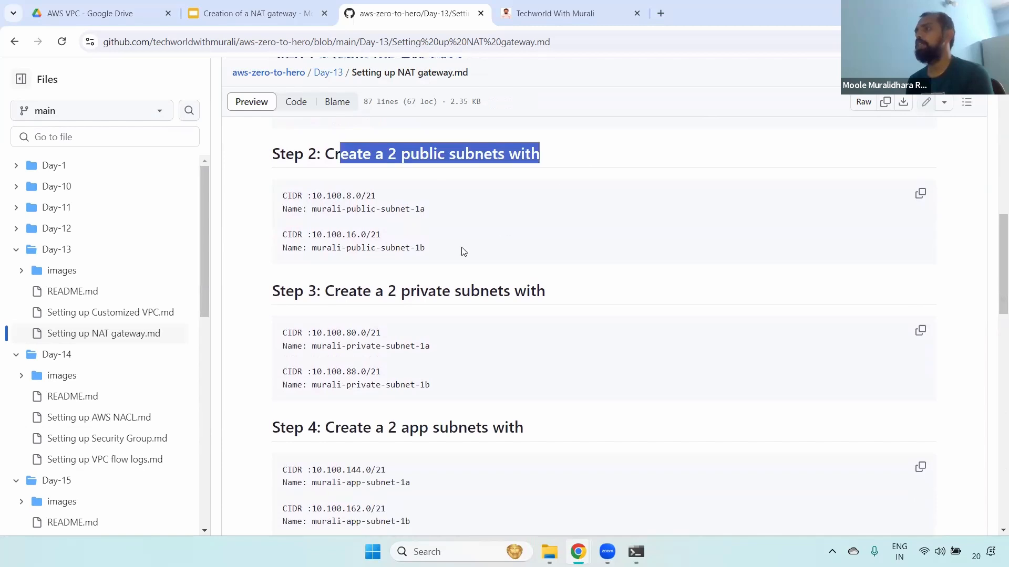
pyautogui.moveTo(334, 292); pyautogui.dragTo(1001, 330)
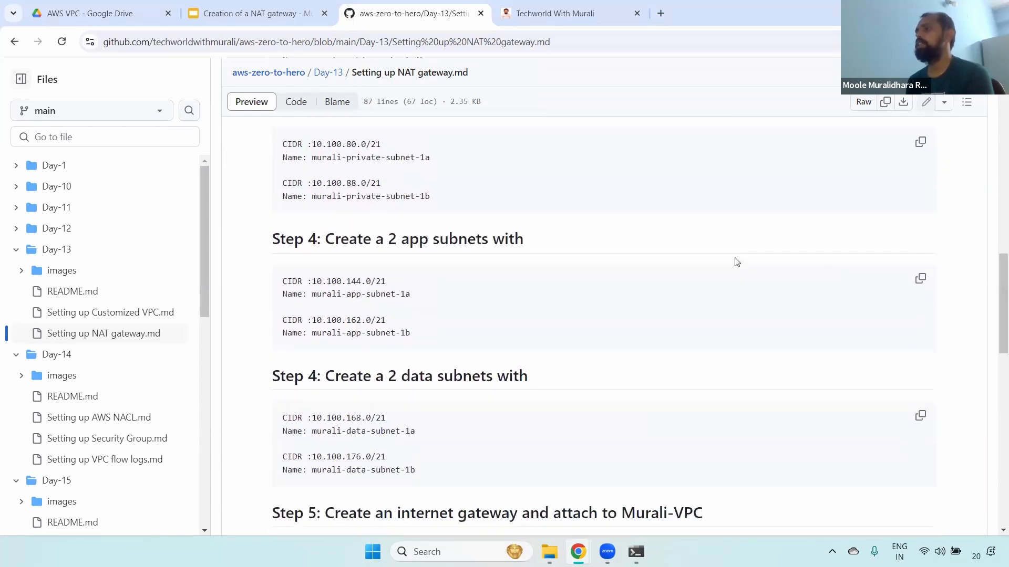
pyautogui.moveTo(318, 239); pyautogui.dragTo(566, 243)
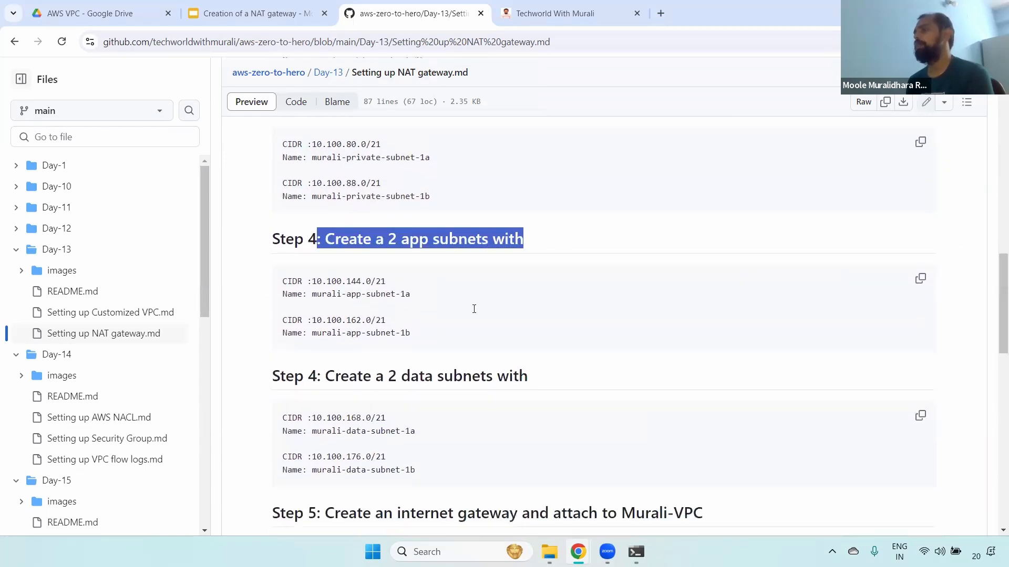
pyautogui.moveTo(317, 376); pyautogui.dragTo(558, 383)
pyautogui.moveTo(994, 266); pyautogui.dragTo(994, 331)
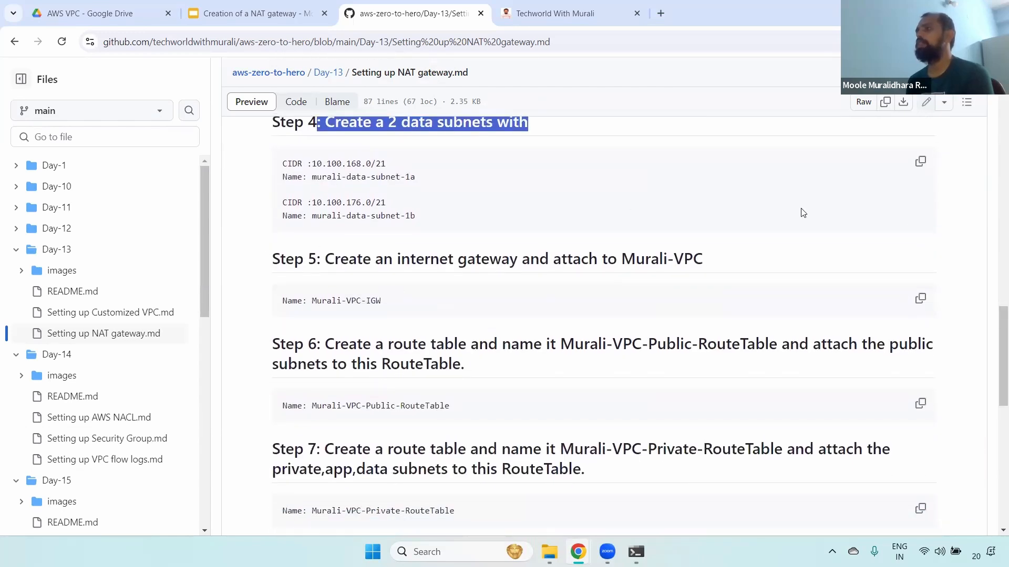
pyautogui.moveTo(997, 333); pyautogui.dragTo(997, 345)
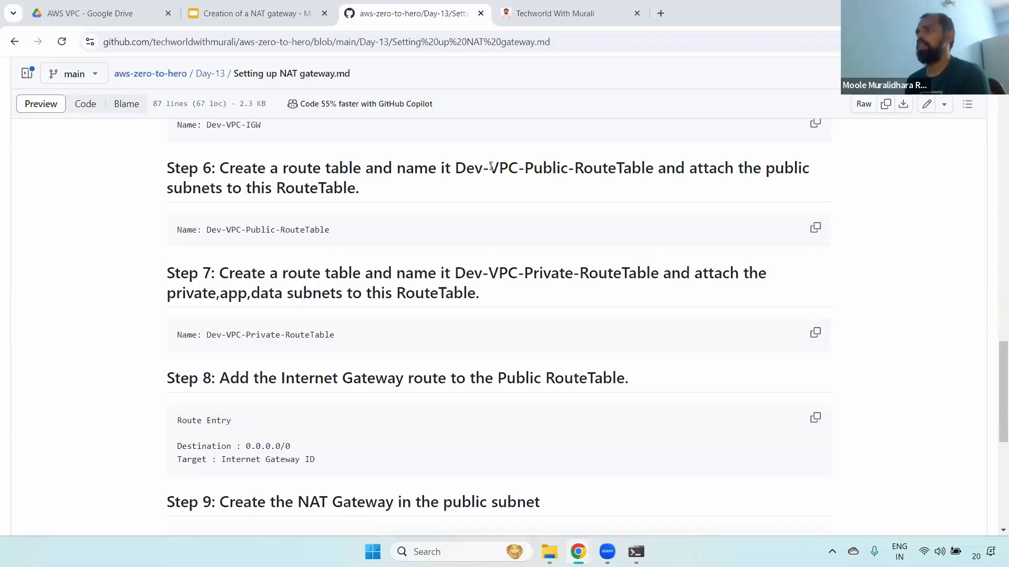
# Review the guide's steps for the public and private route tables, the Internet Gateway route and the NAT gateway's subnet placement.
pyautogui.moveTo(466, 169); pyautogui.dragTo(623, 169)
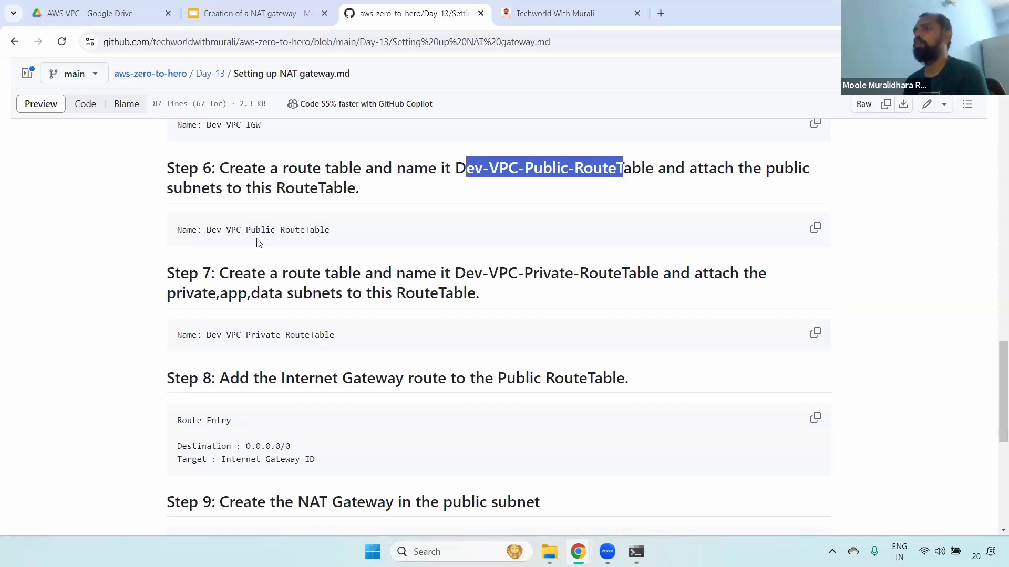
pyautogui.moveTo(202, 188); pyautogui.dragTo(603, 188)
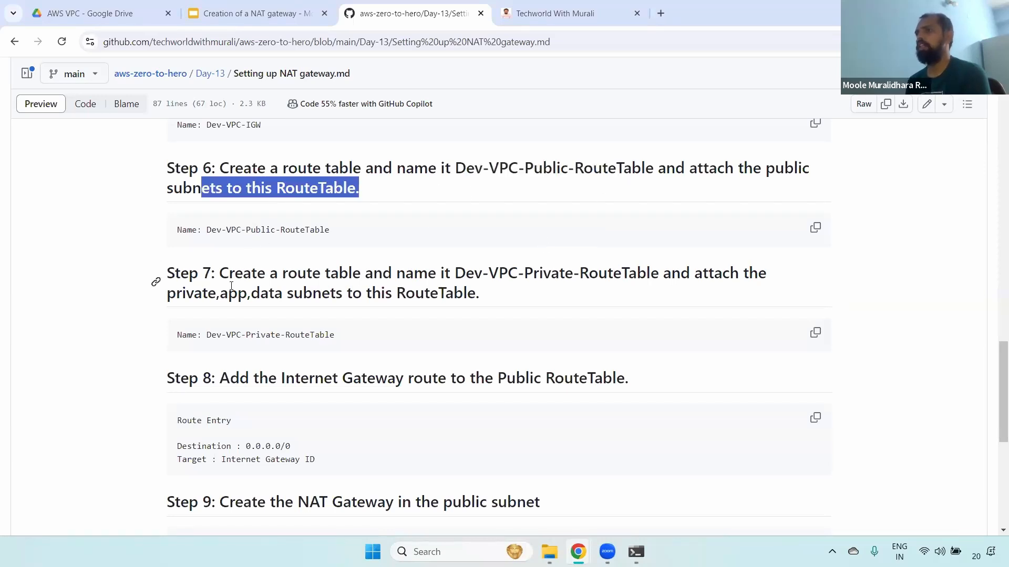
pyautogui.moveTo(202, 273); pyautogui.dragTo(475, 274)
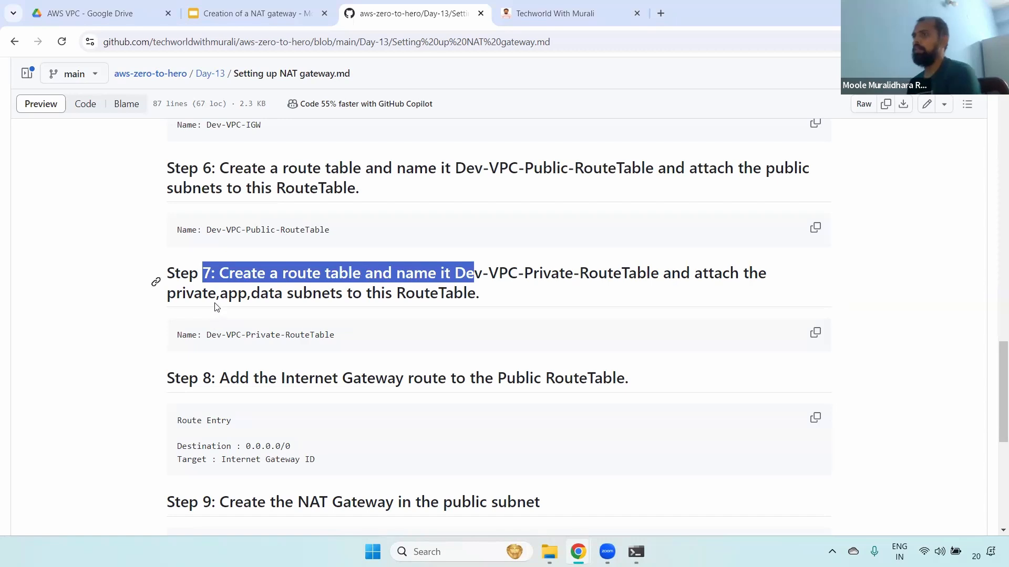
pyautogui.moveTo(208, 336); pyautogui.dragTo(404, 335)
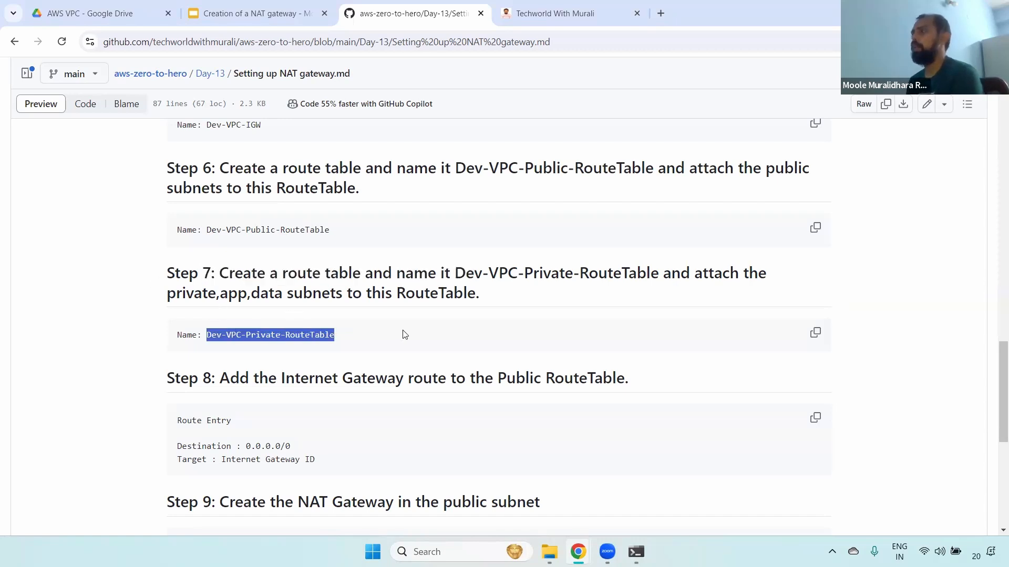
pyautogui.scroll(-3, 404, 335)
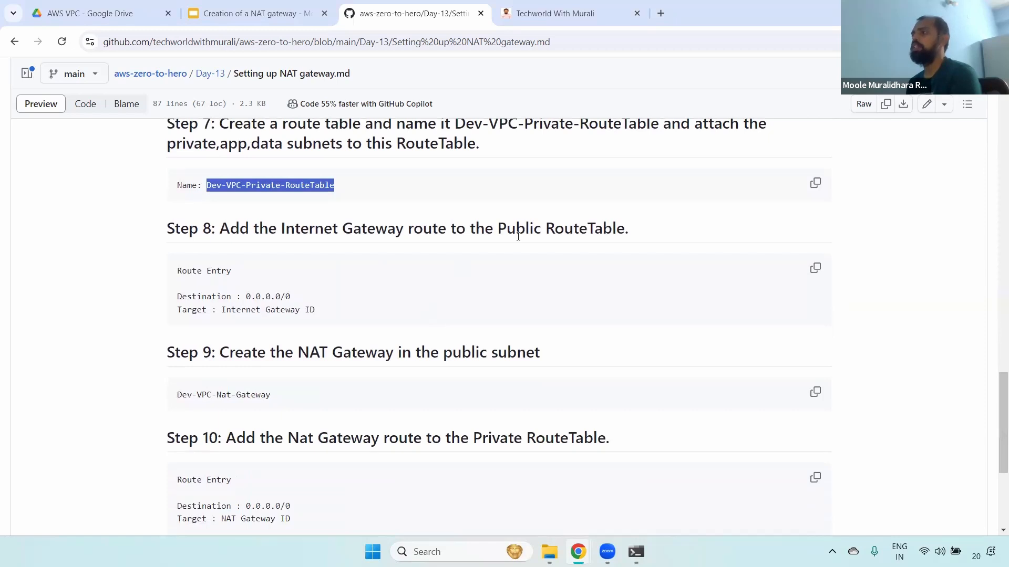
pyautogui.moveTo(508, 228); pyautogui.dragTo(599, 243)
pyautogui.moveTo(212, 309); pyautogui.dragTo(139, 245)
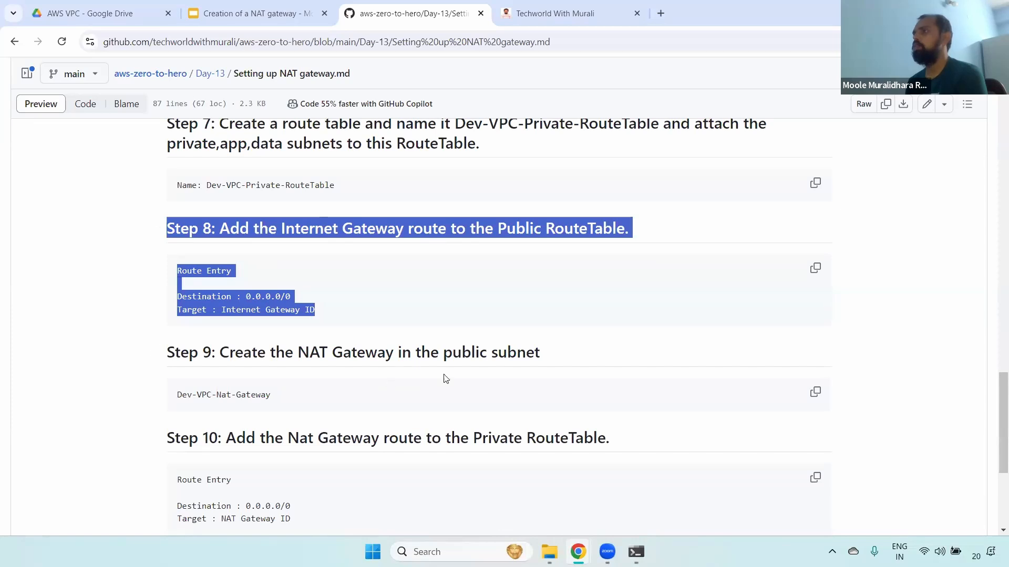
pyautogui.click(559, 354)
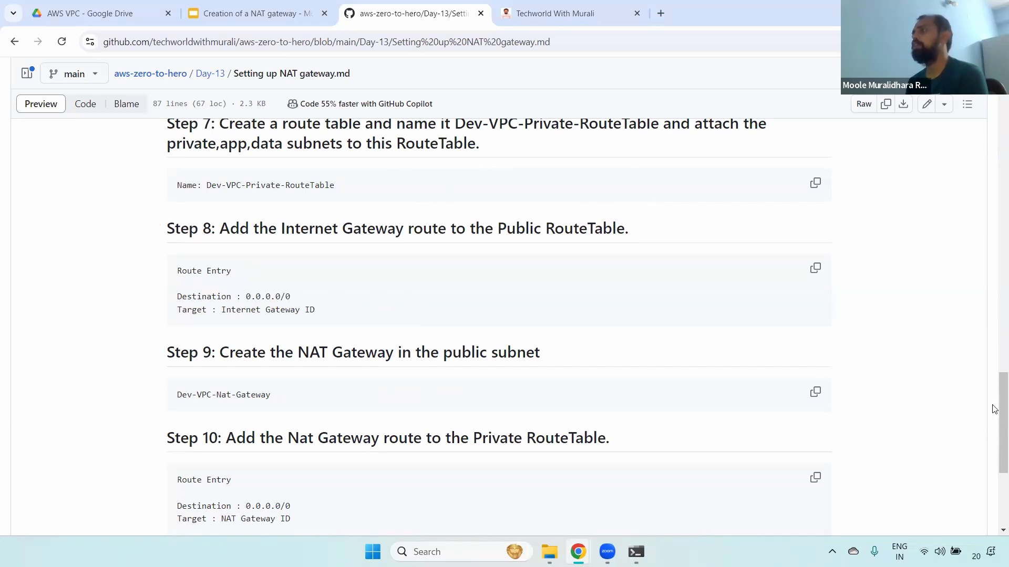
# Copy the NAT gateway name Dev-VPC-Nat-Gateway from Step 9 of the guide.
pyautogui.scroll(-2, 707, 367)
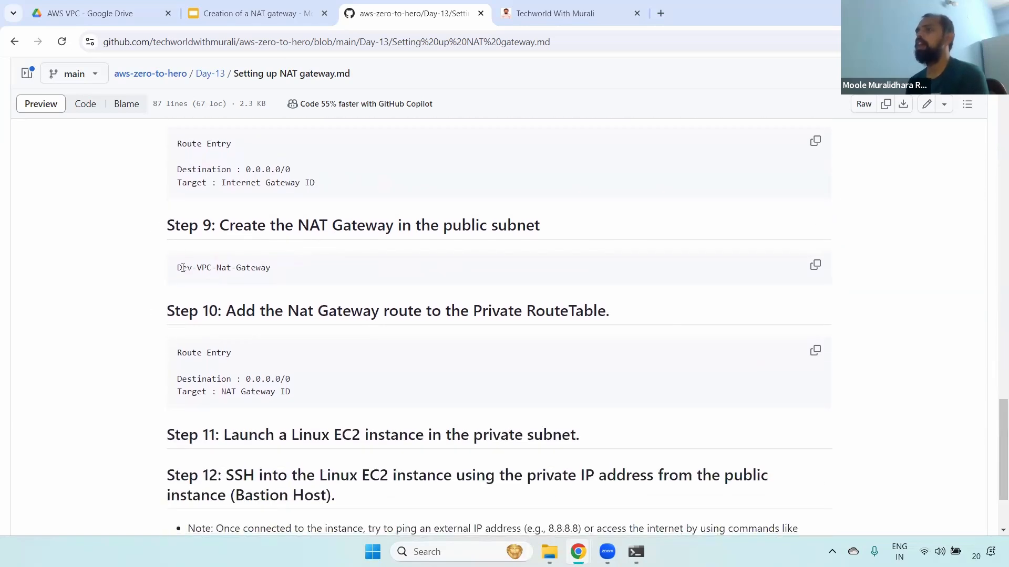
pyautogui.moveTo(177, 268); pyautogui.dragTo(278, 272)
pyautogui.hotkey('ctrl', 'c')
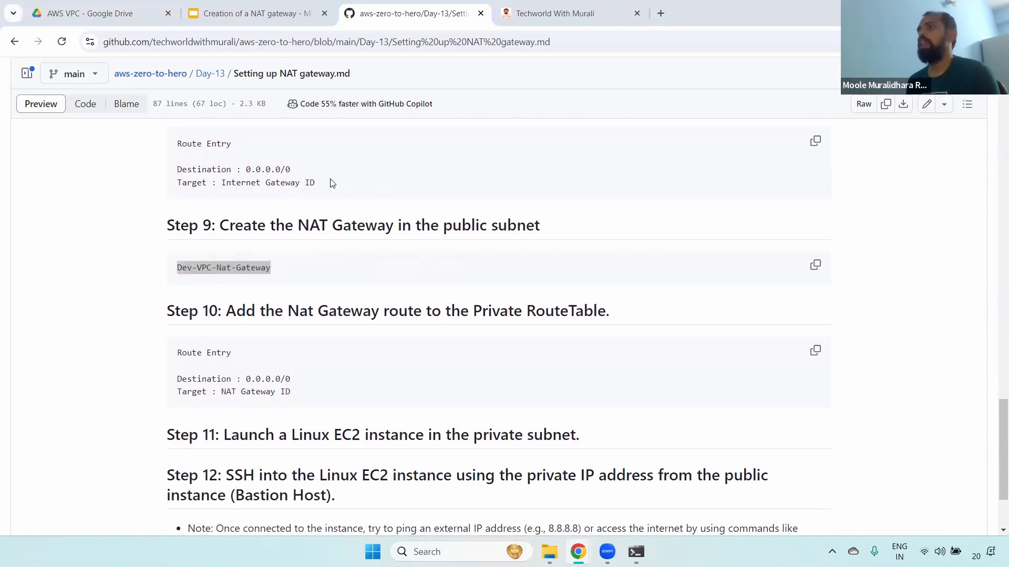
pyautogui.moveTo(332, 183); pyautogui.dragTo(169, 132)
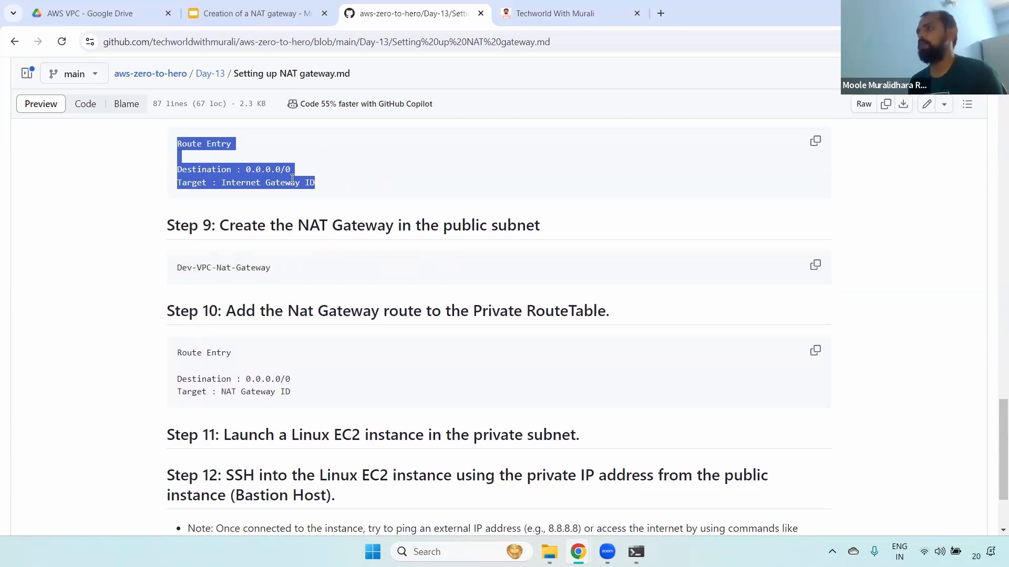
# Switch to the AWS console and start the stopped Linux Public Server EC2 instance.
pyautogui.hotkey('alt', 'Tab')
pyautogui.hotkey('alt', 'Tab')
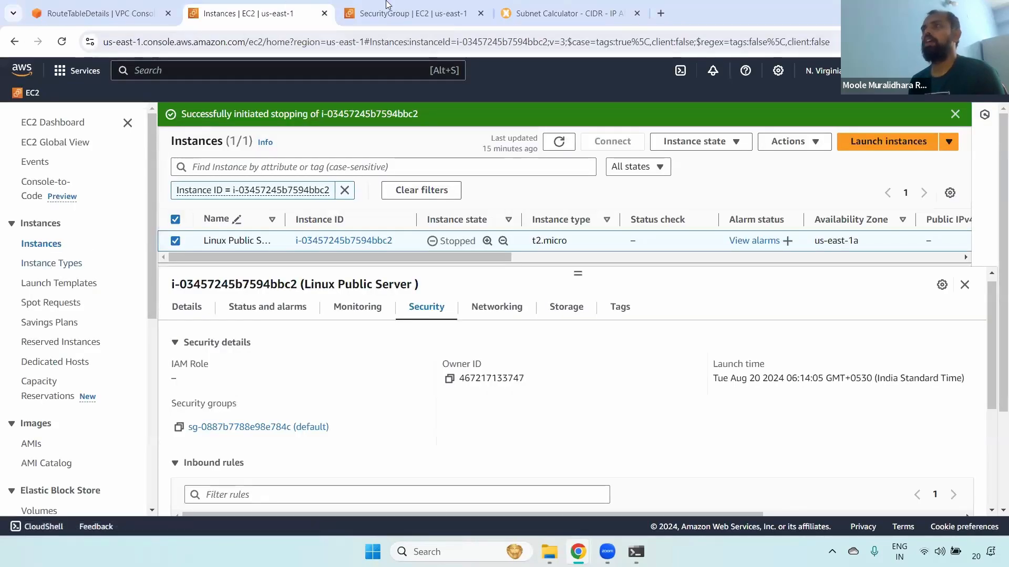
pyautogui.click(712, 140)
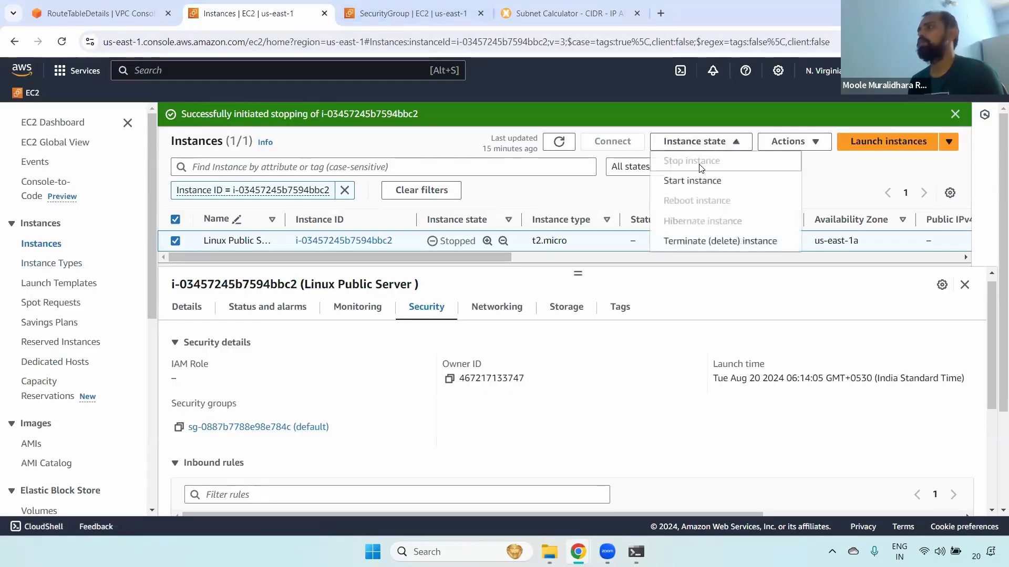
pyautogui.click(688, 181)
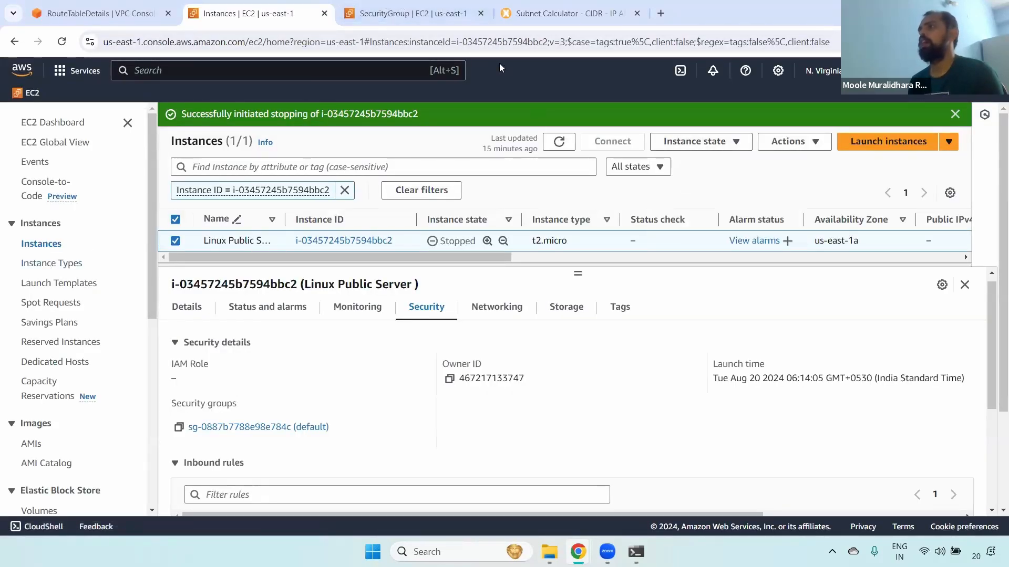
# Begin creating a new NAT gateway in the VPC console and name it Dev-VPC-Nat-Gateway.
pyautogui.click(61, 6)
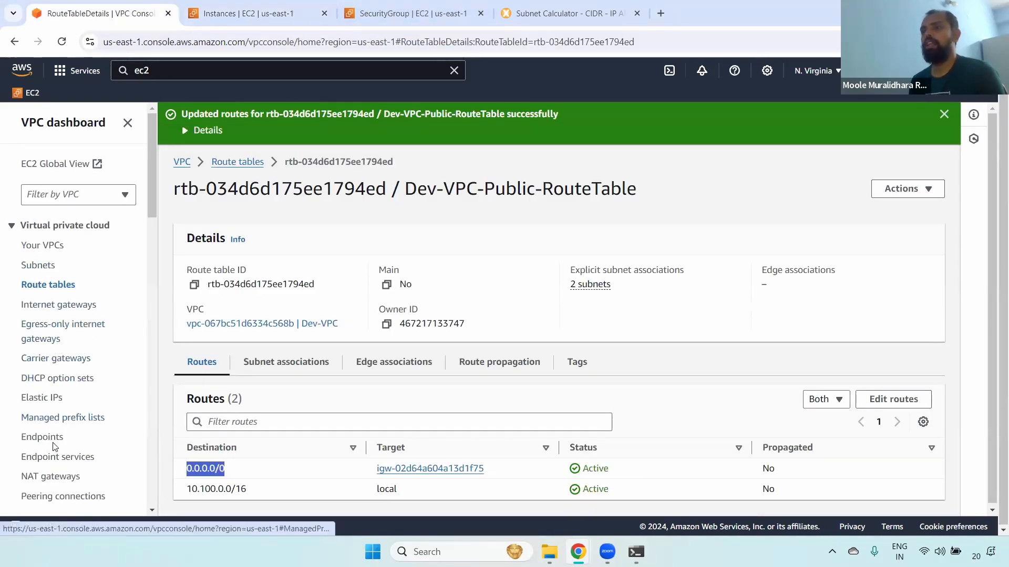
pyautogui.click(43, 477)
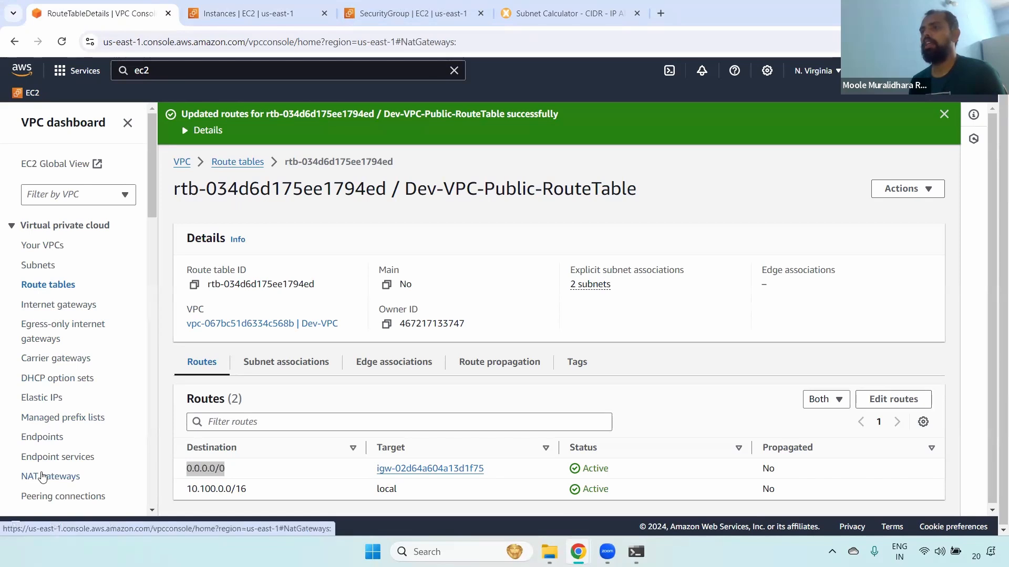
pyautogui.click(953, 115)
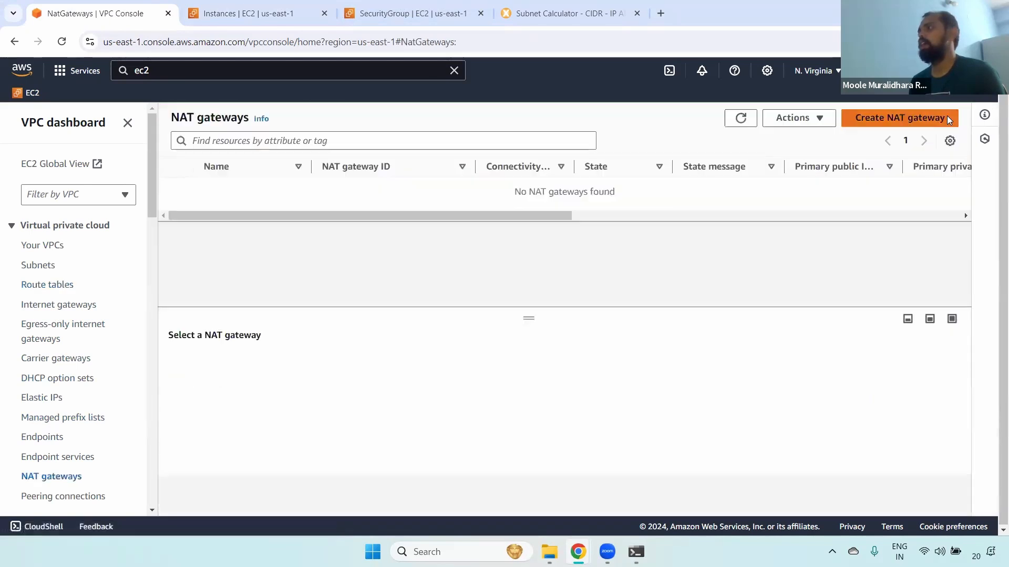
pyautogui.click(902, 120)
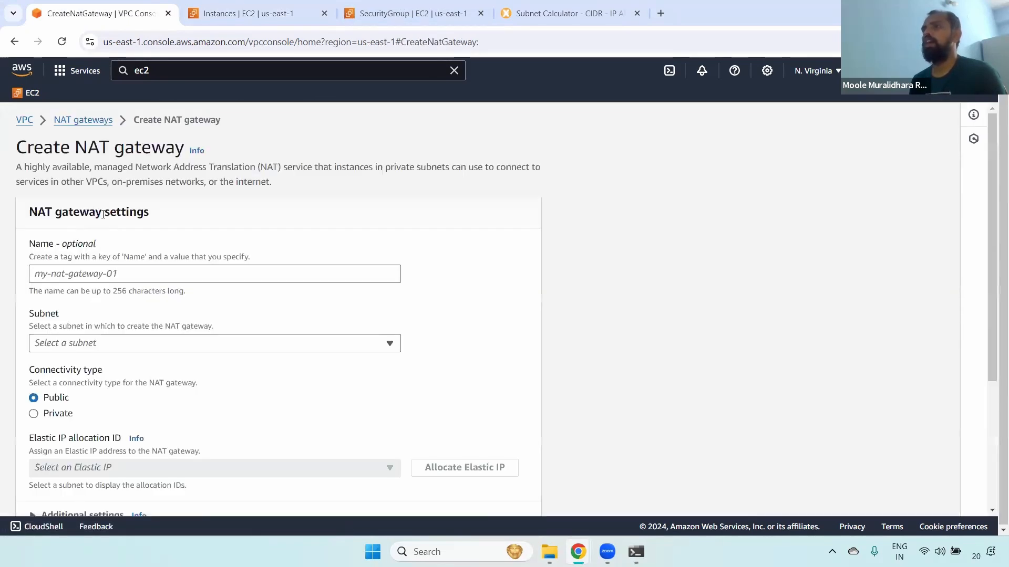
pyautogui.click(86, 270)
pyautogui.hotkey('ctrl', 'v')
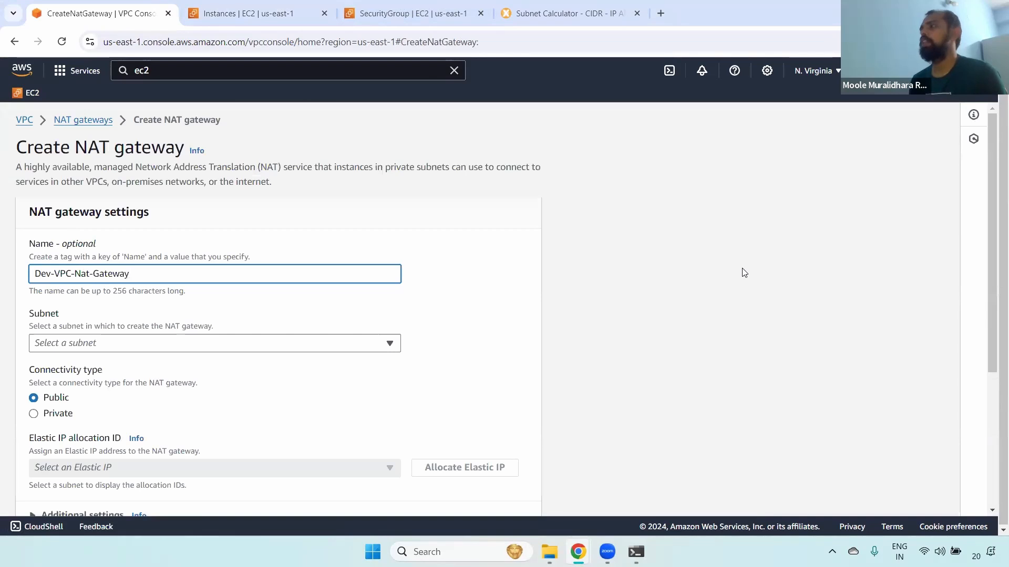
# Place the NAT gateway in the subnet Dev-public-subnet-1b.
pyautogui.moveTo(989, 162); pyautogui.dragTo(992, 218)
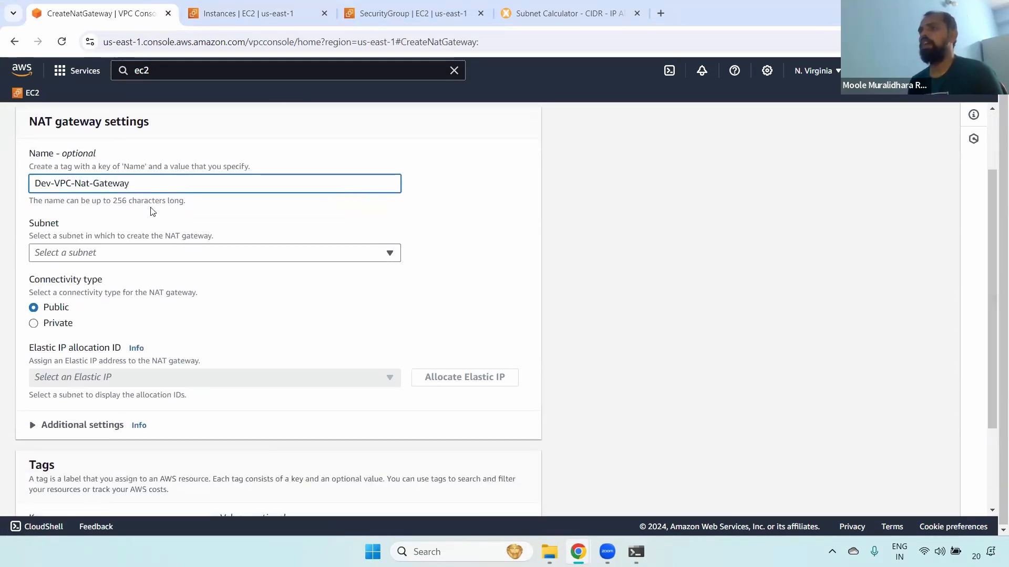
pyautogui.click(93, 255)
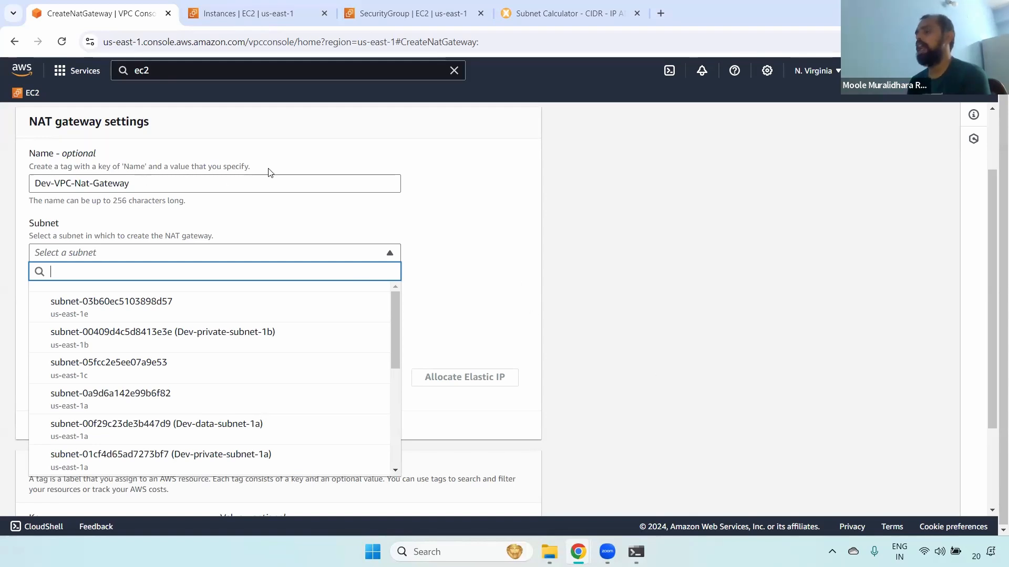
pyautogui.press('Down')
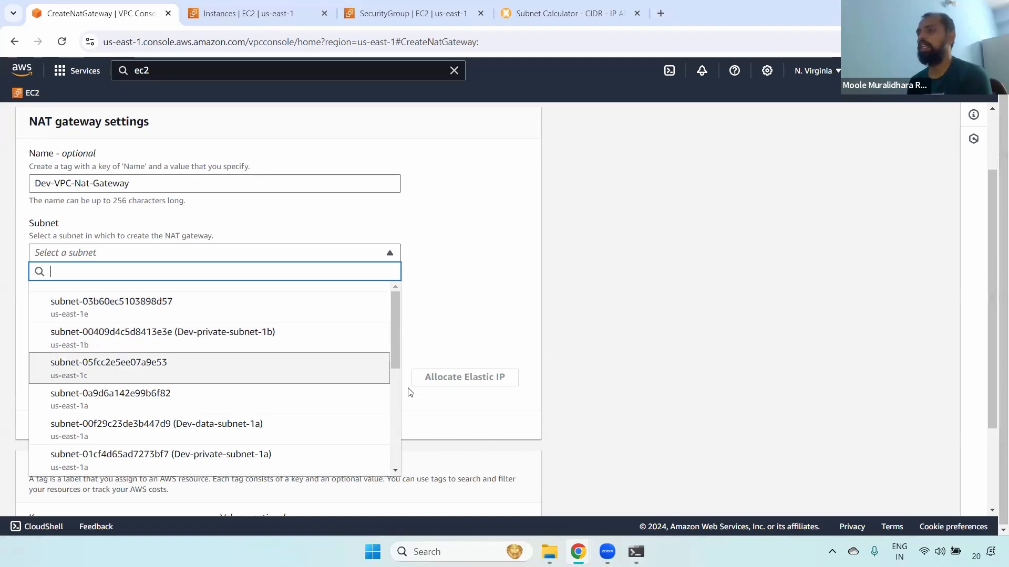
pyautogui.moveTo(397, 327); pyautogui.dragTo(361, 435)
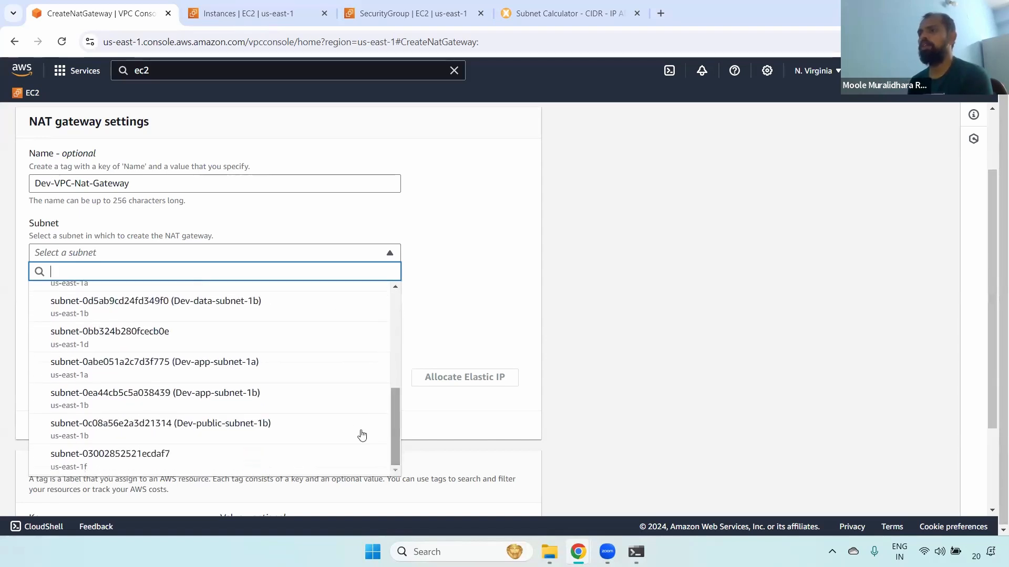
pyautogui.click(181, 433)
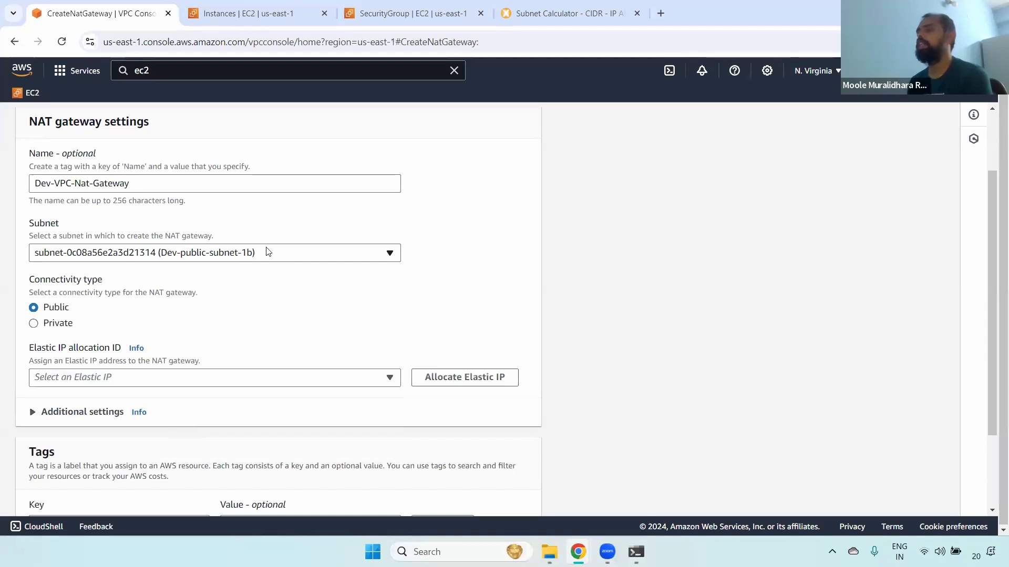
# Keep the connectivity type Public and allocate a new Elastic IP for the NAT gateway, checking it in the allocation choices.
pyautogui.moveTo(24, 281); pyautogui.dragTo(124, 285)
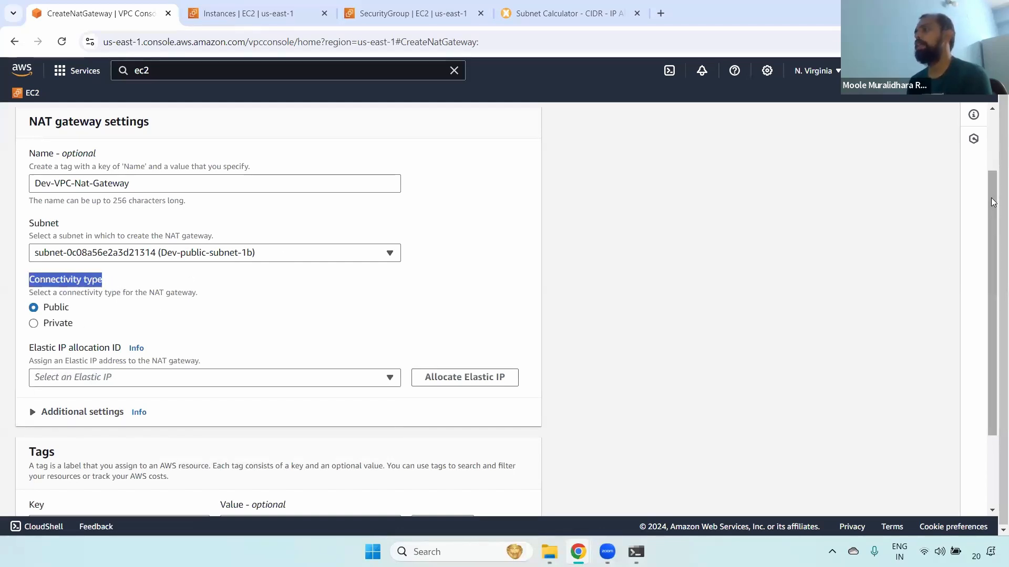
pyautogui.scroll(-1, 992, 255)
pyautogui.scroll(-1, 993, 247)
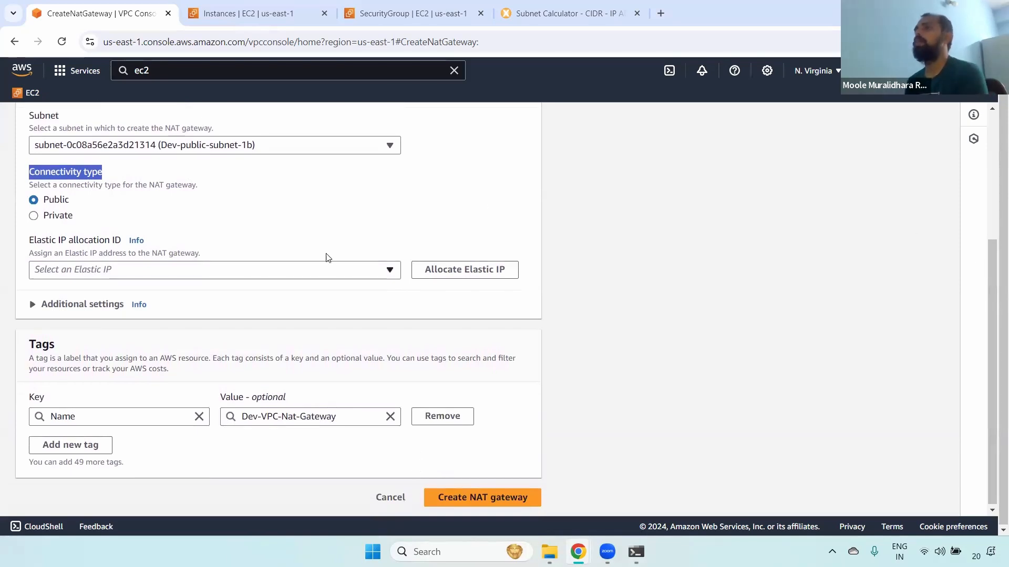
pyautogui.click(266, 277)
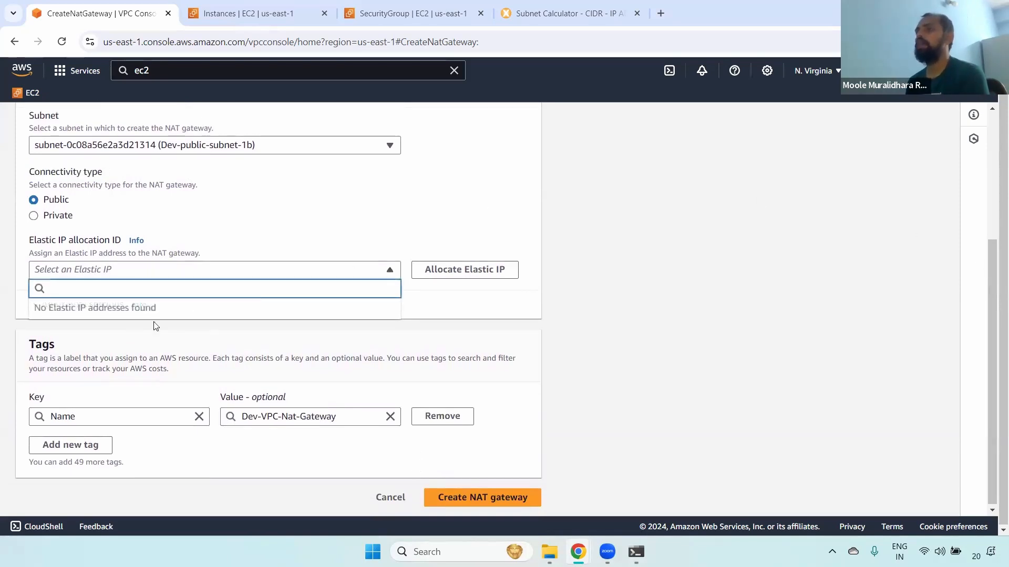
pyautogui.click(736, 212)
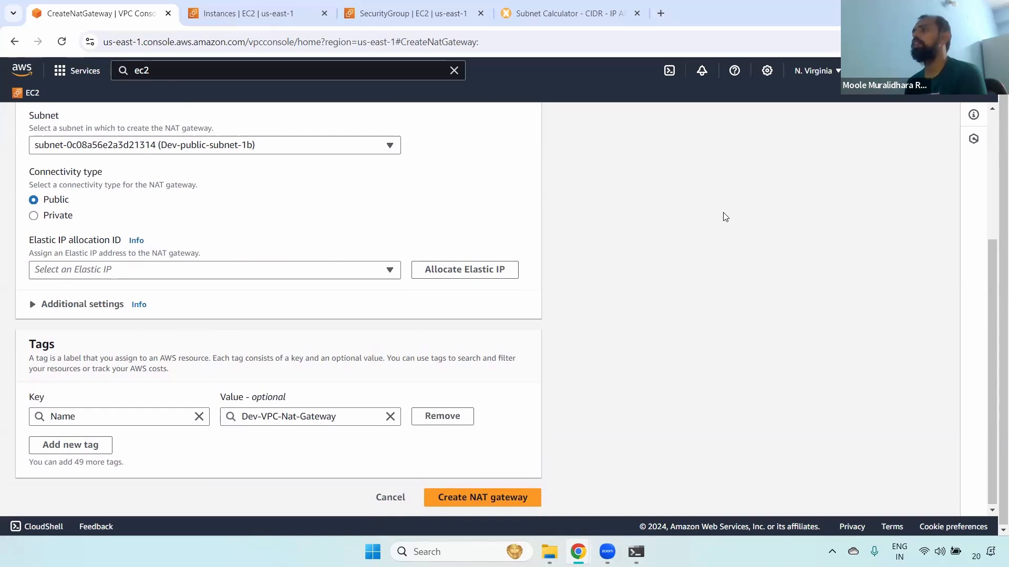
pyautogui.click(482, 274)
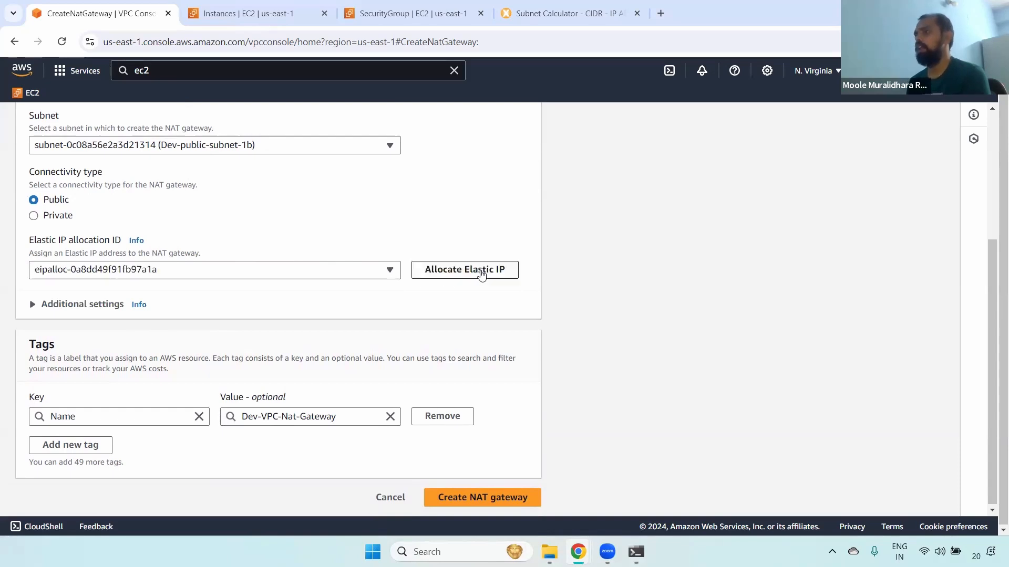
pyautogui.click(169, 270)
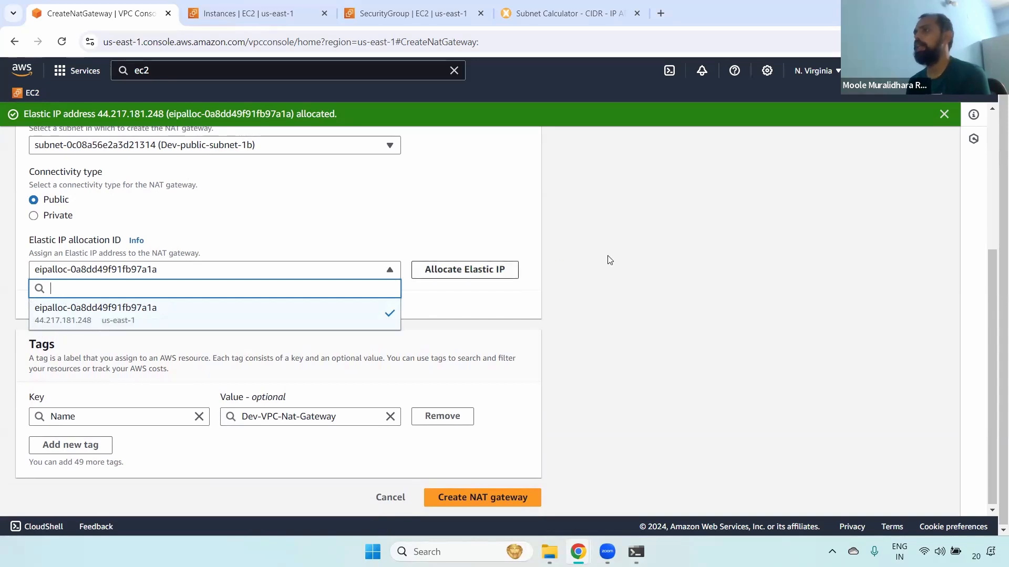
# Create the NAT gateway with the configured settings and highlight its ID on the details page.
pyautogui.click(657, 256)
pyautogui.click(466, 498)
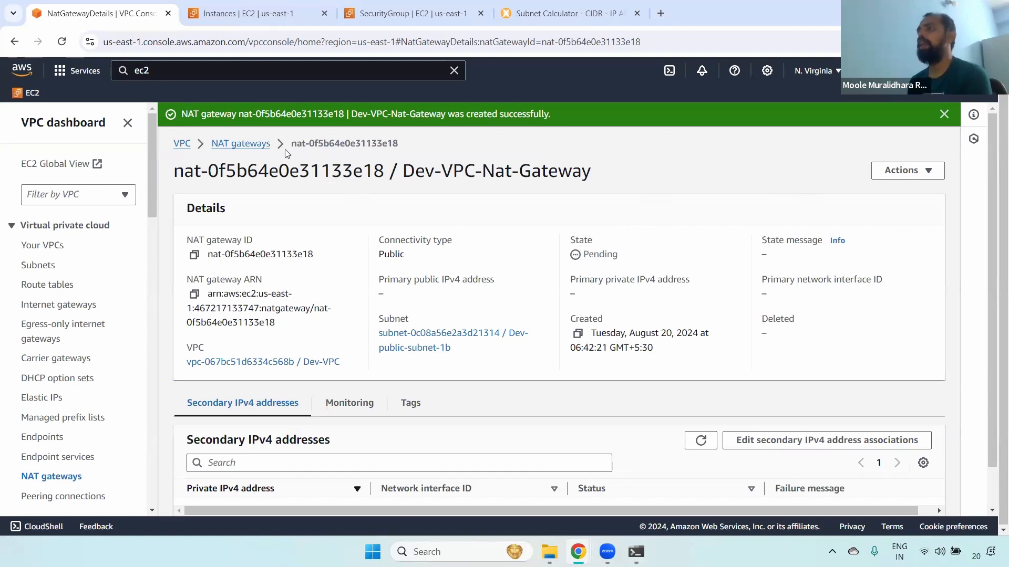
pyautogui.moveTo(297, 143); pyautogui.dragTo(452, 143)
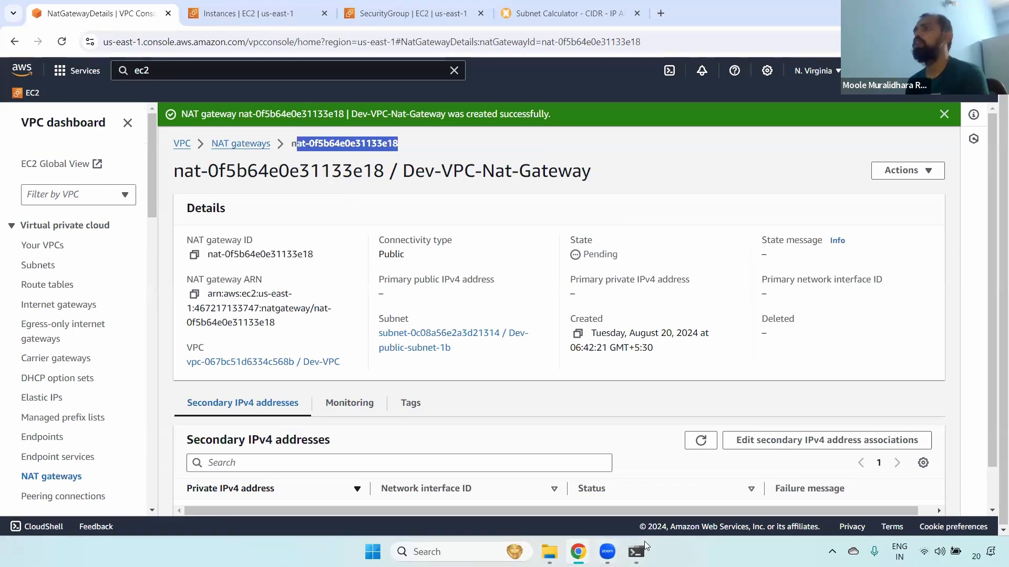
# Go to the EC2 instances page, begin launching a new instance and name it Private Server.
pyautogui.hotkey('ctrl', 'Tab')
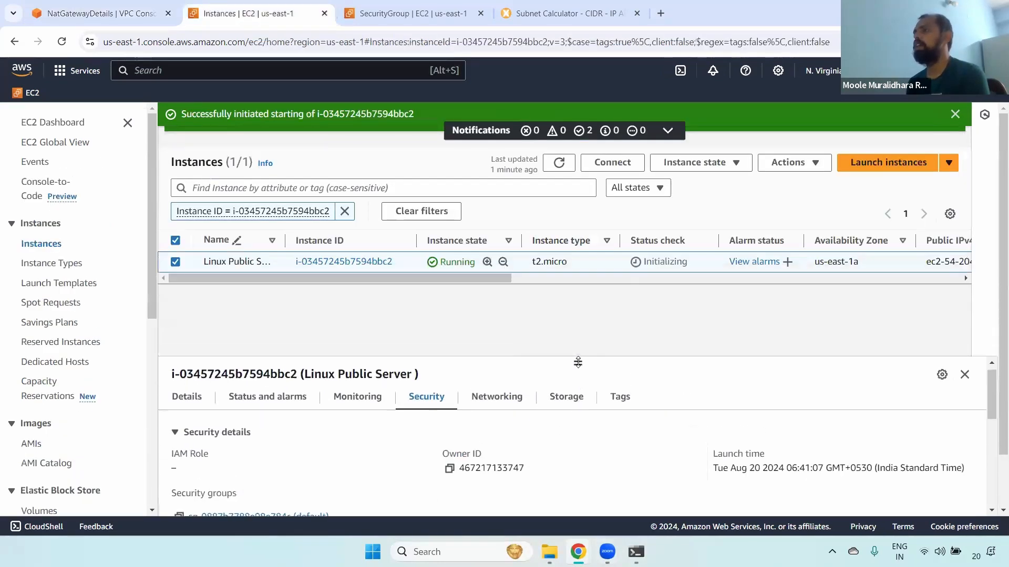
pyautogui.click(954, 114)
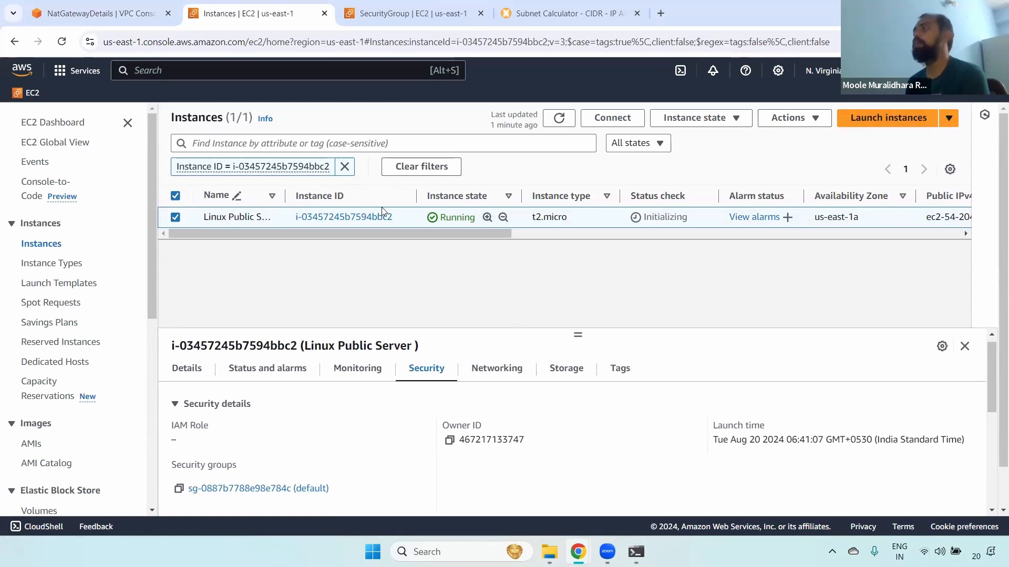
pyautogui.click(872, 129)
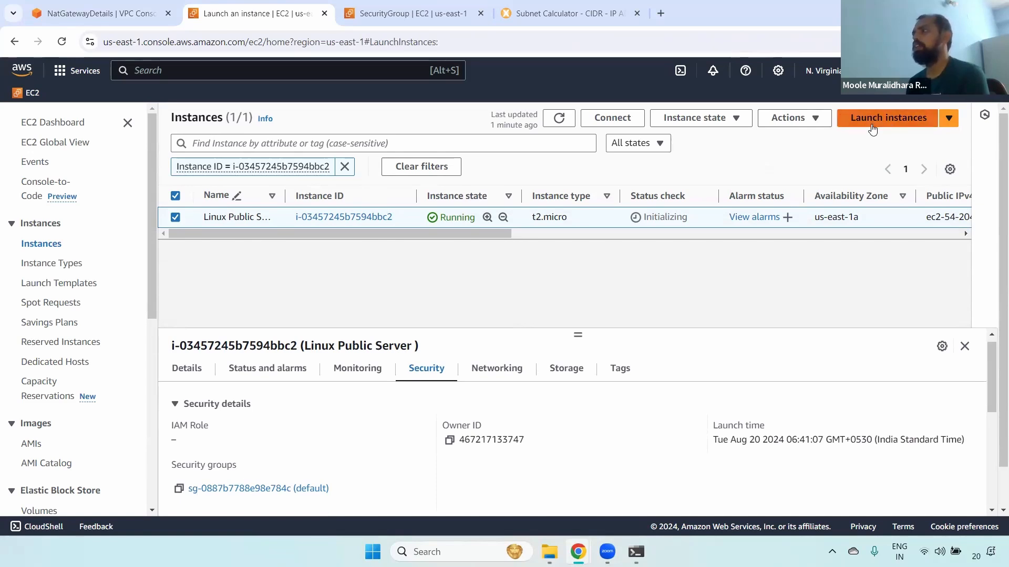
pyautogui.click(123, 301)
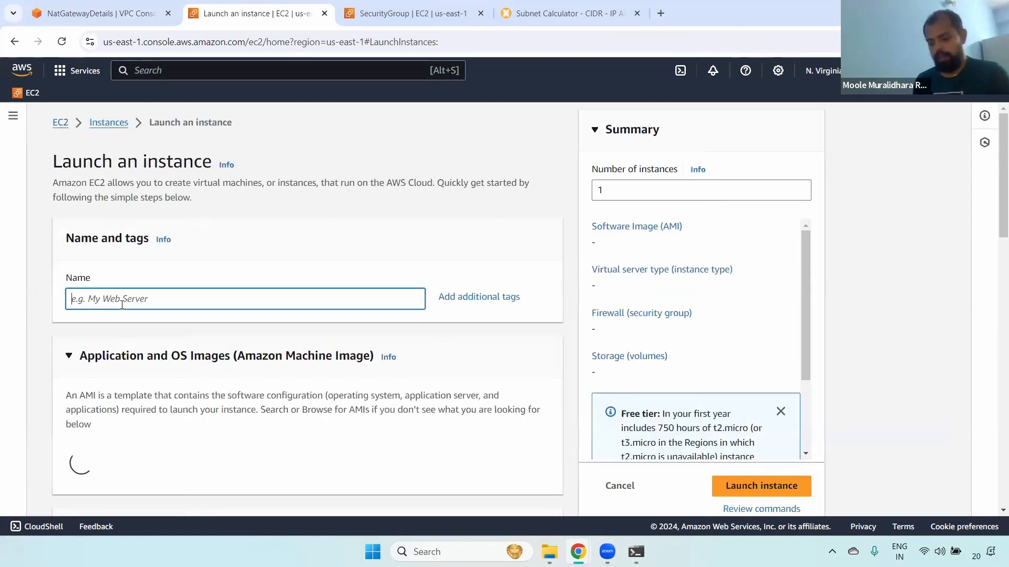
pyautogui.write('Private')
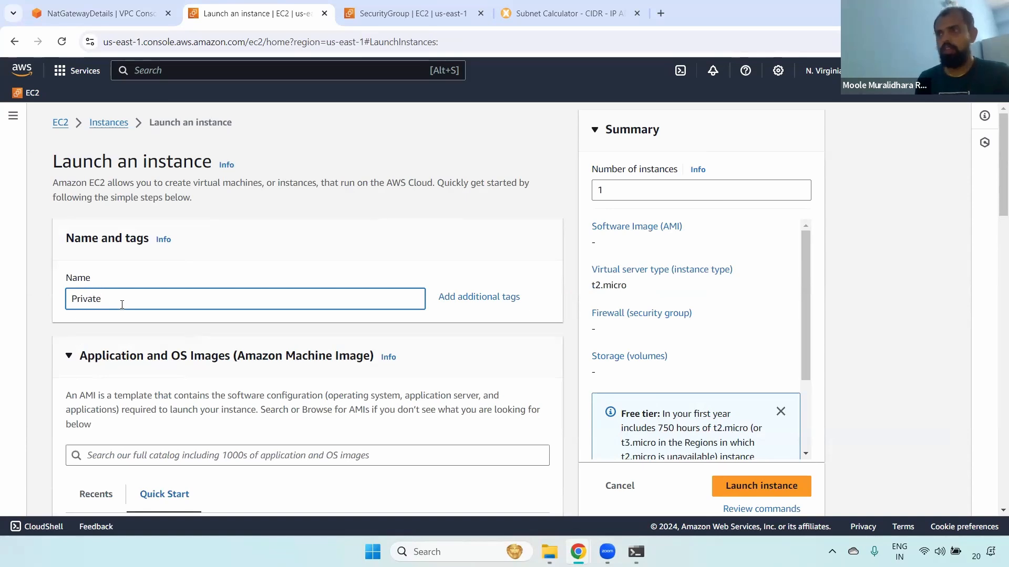
pyautogui.write('Serve')
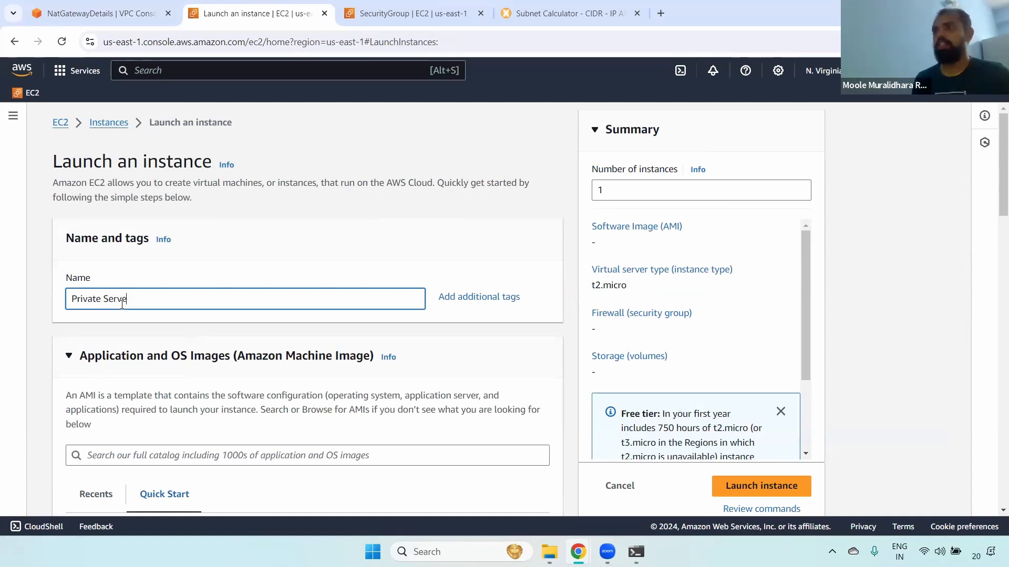
pyautogui.write('r')
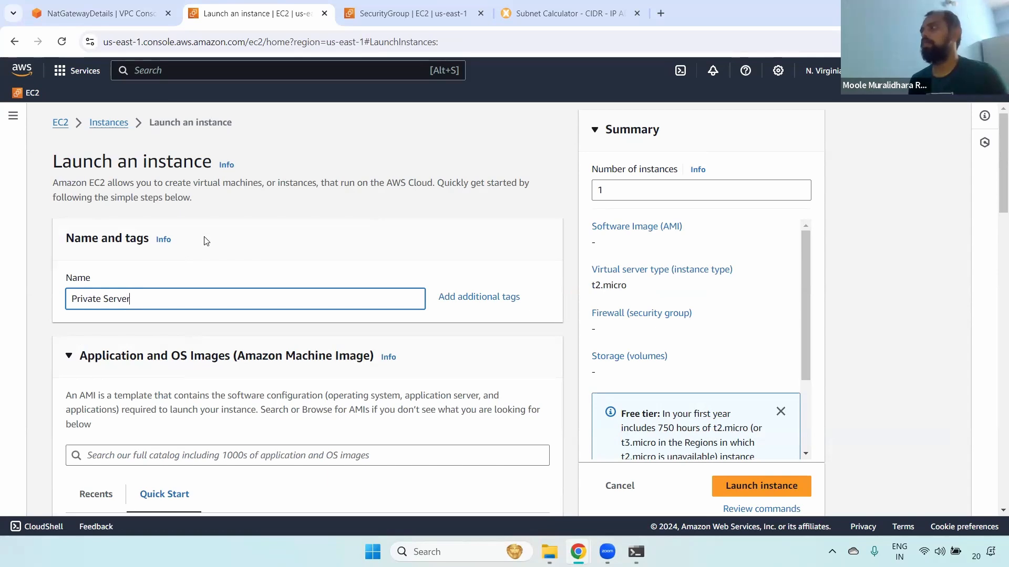
# Choose the Amazon Linux 2 AMI (HVM) - Kernel 5.10 image and the dev key pair for the instance.
pyautogui.scroll(-5, 995, 185)
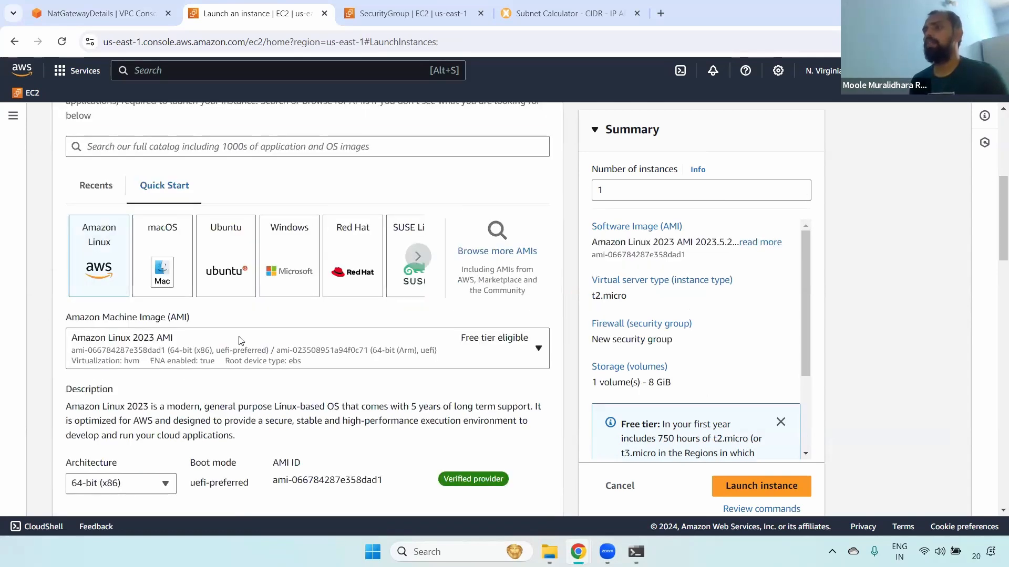
pyautogui.click(170, 341)
pyautogui.click(158, 221)
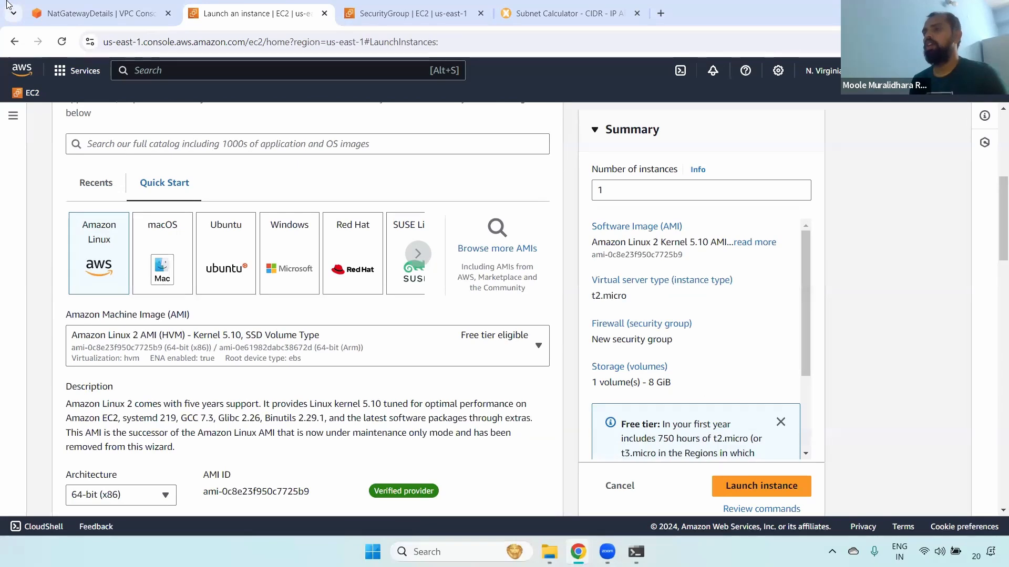
pyautogui.scroll(-1, 994, 290)
pyautogui.scroll(-6, 994, 291)
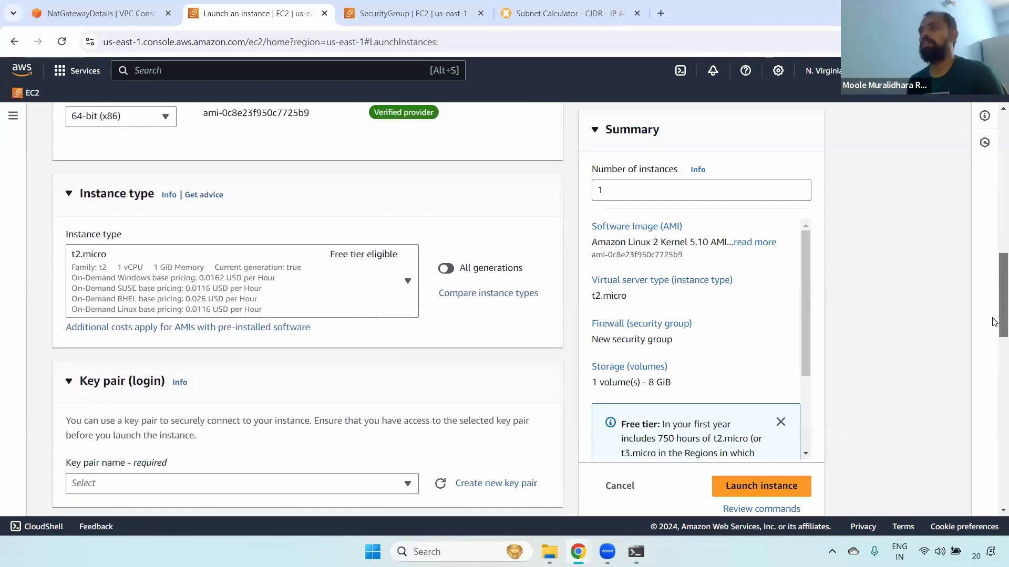
pyautogui.click(198, 288)
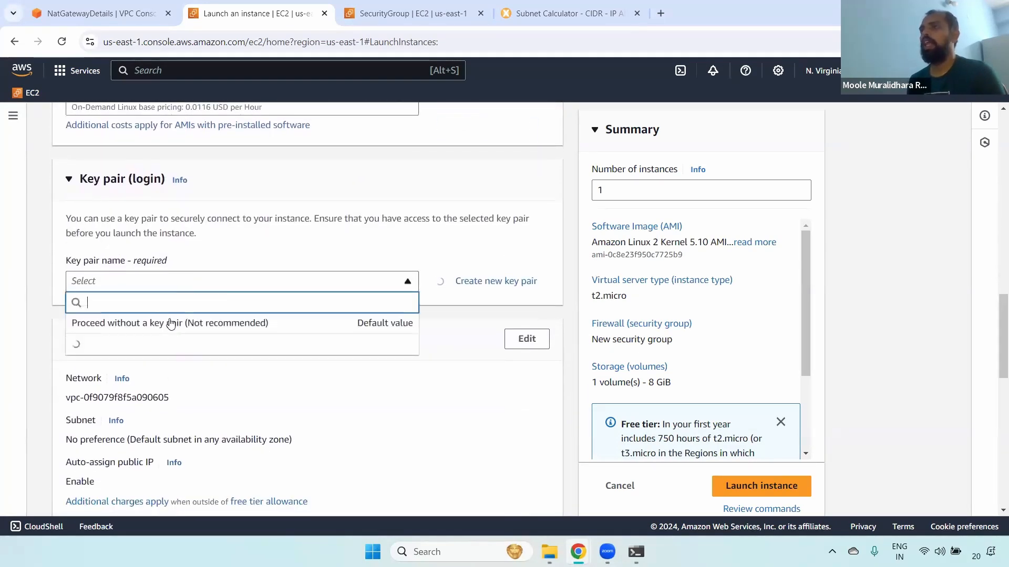
pyautogui.click(156, 346)
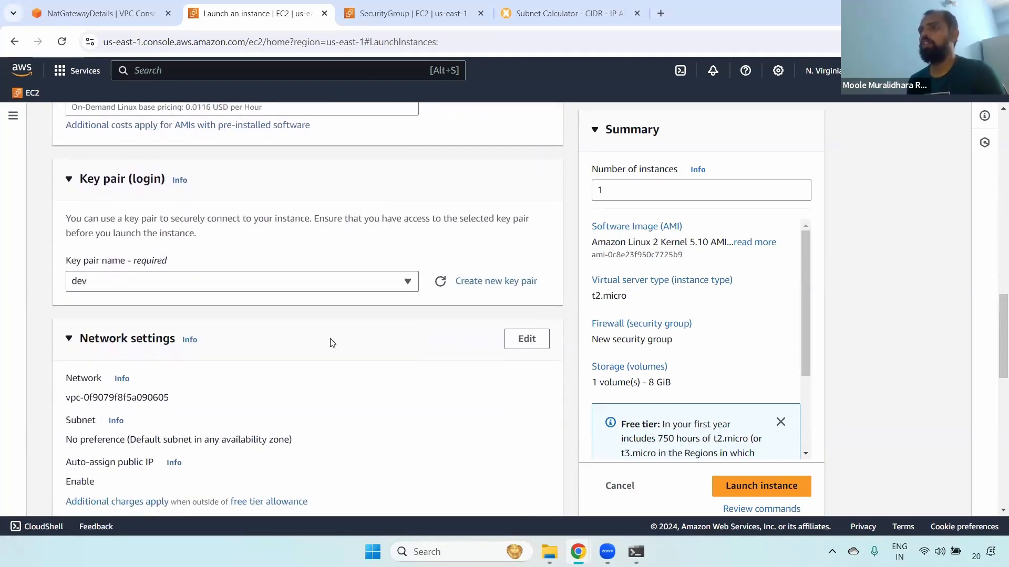
# Edit the instance's network settings to use Dev-VPC and the subnet Dev-private-subnet-1b.
pyautogui.click(526, 349)
pyautogui.click(276, 401)
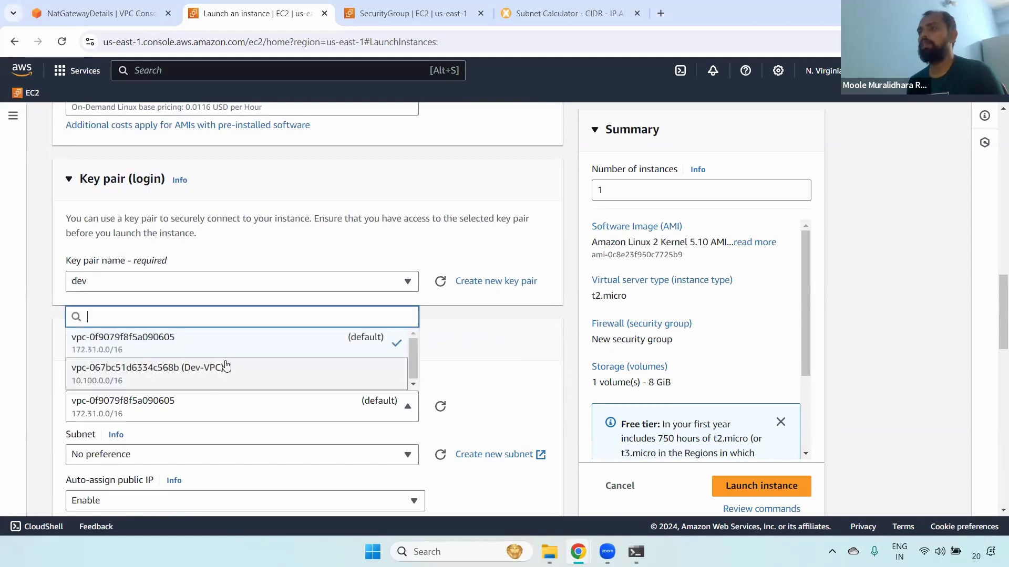
pyautogui.click(226, 366)
pyautogui.moveTo(994, 297); pyautogui.dragTo(995, 359)
pyautogui.click(262, 163)
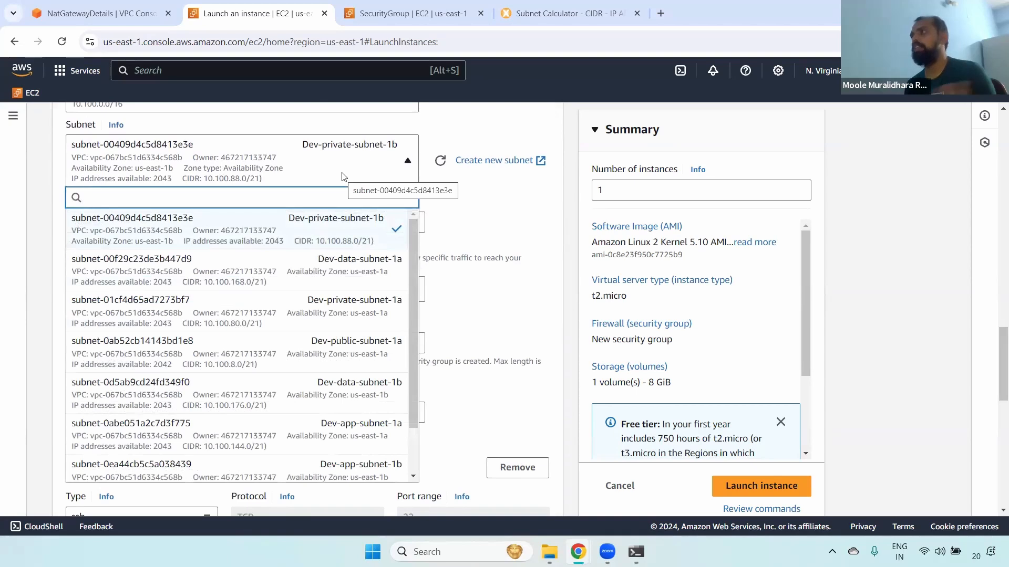
pyautogui.click(323, 230)
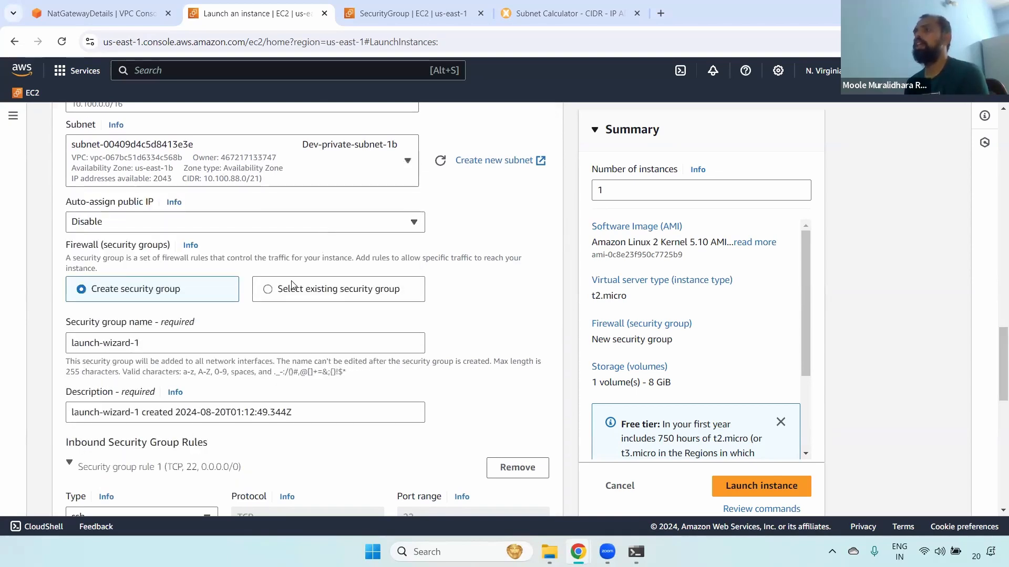
# Assign the existing default security group to the instance.
pyautogui.click(280, 294)
pyautogui.click(279, 294)
pyautogui.click(189, 342)
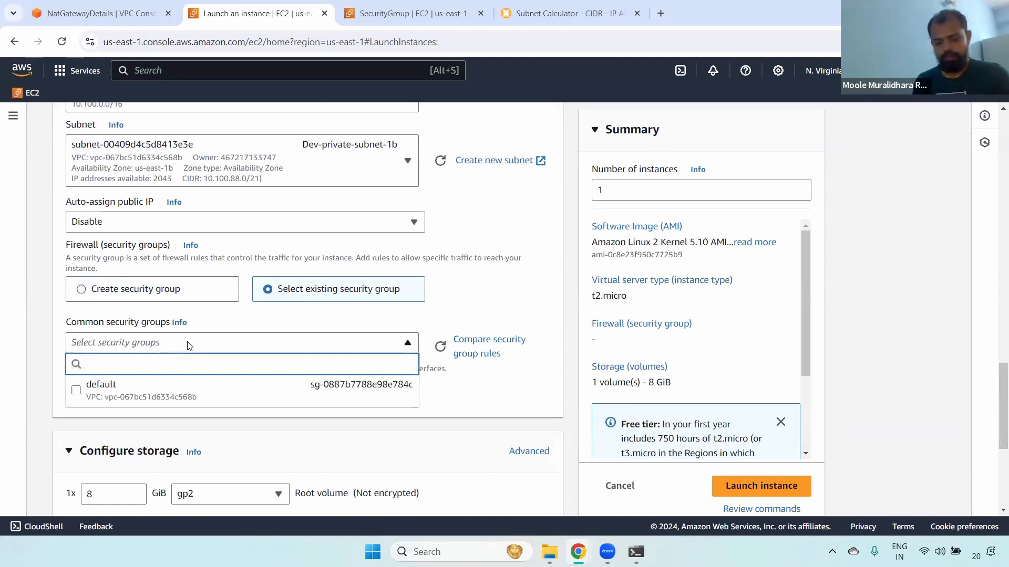
pyautogui.write('def')
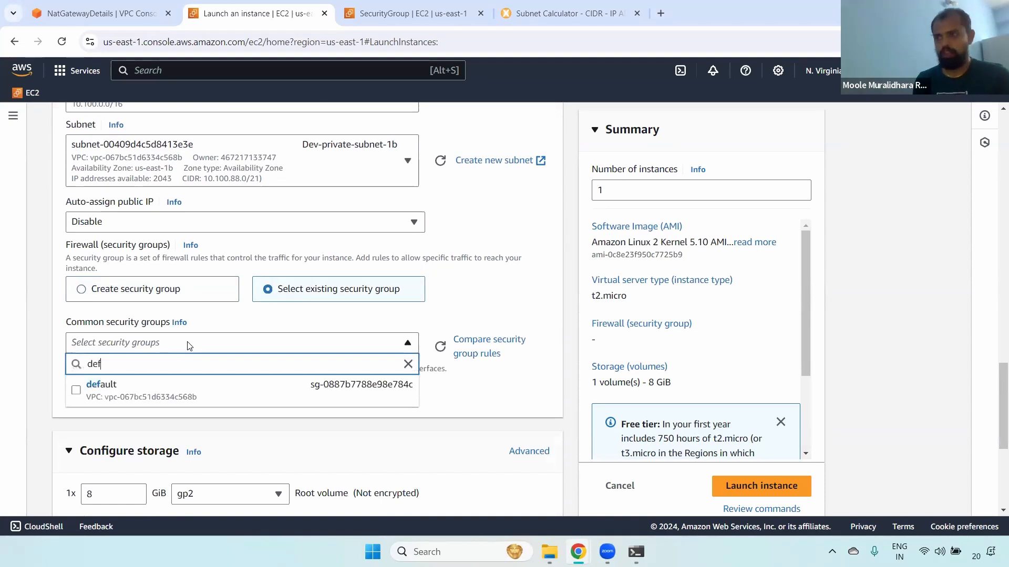
pyautogui.click(179, 394)
# Review the auto-assign public IP setting and launch the private instance.
pyautogui.moveTo(994, 370); pyautogui.dragTo(995, 410)
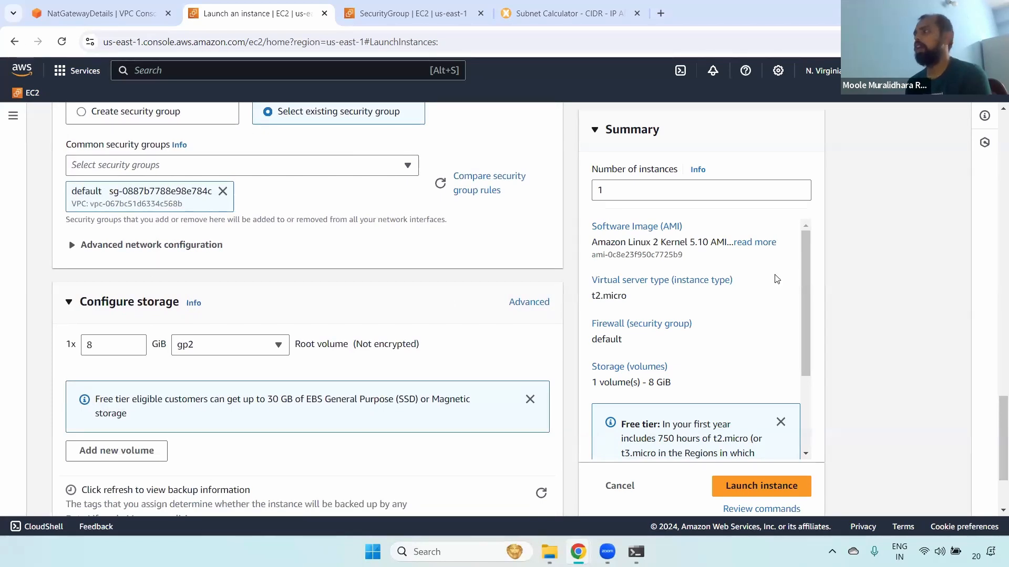
pyautogui.moveTo(995, 420); pyautogui.dragTo(994, 375)
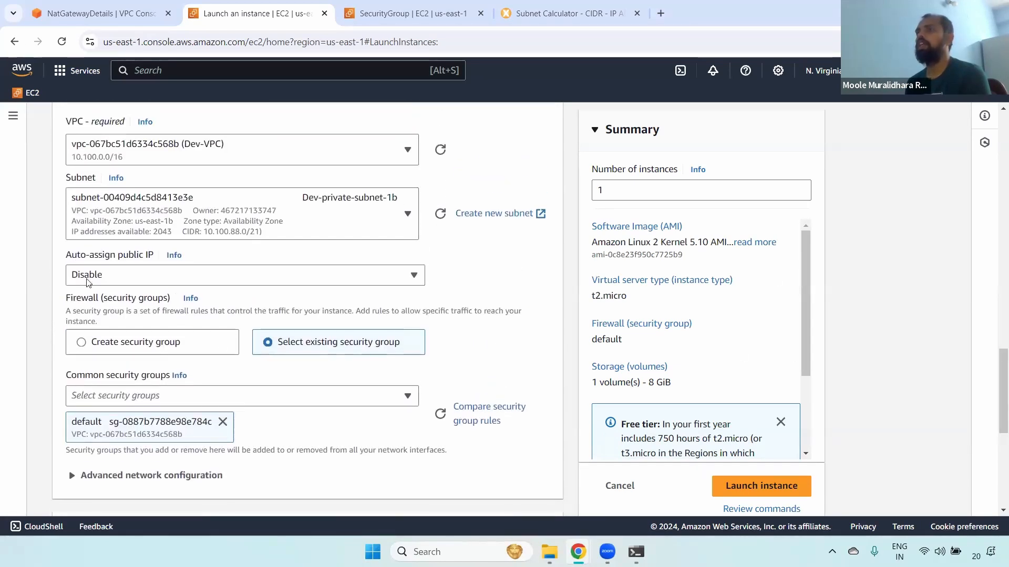
pyautogui.moveTo(57, 257); pyautogui.dragTo(156, 256)
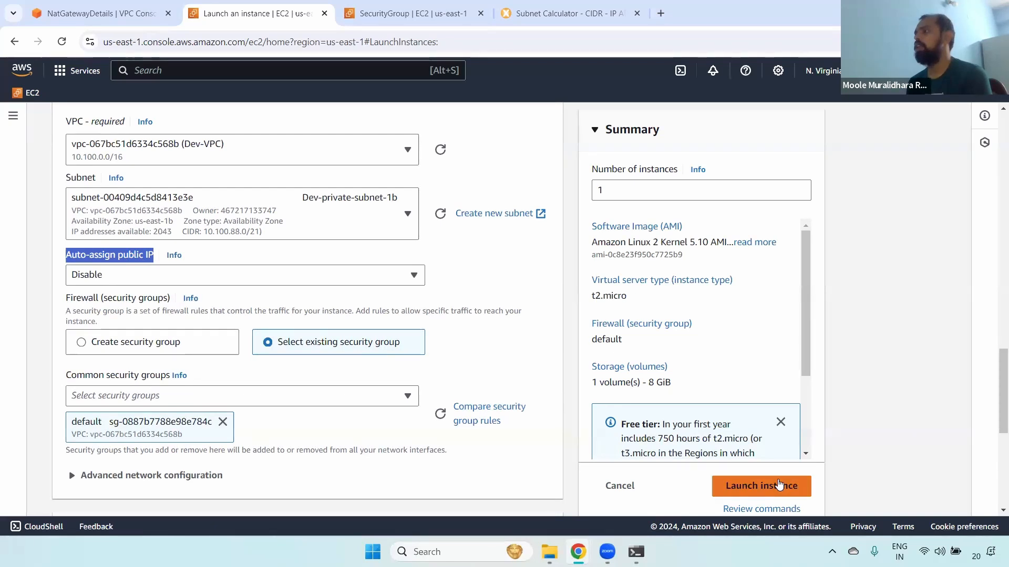
pyautogui.click(779, 484)
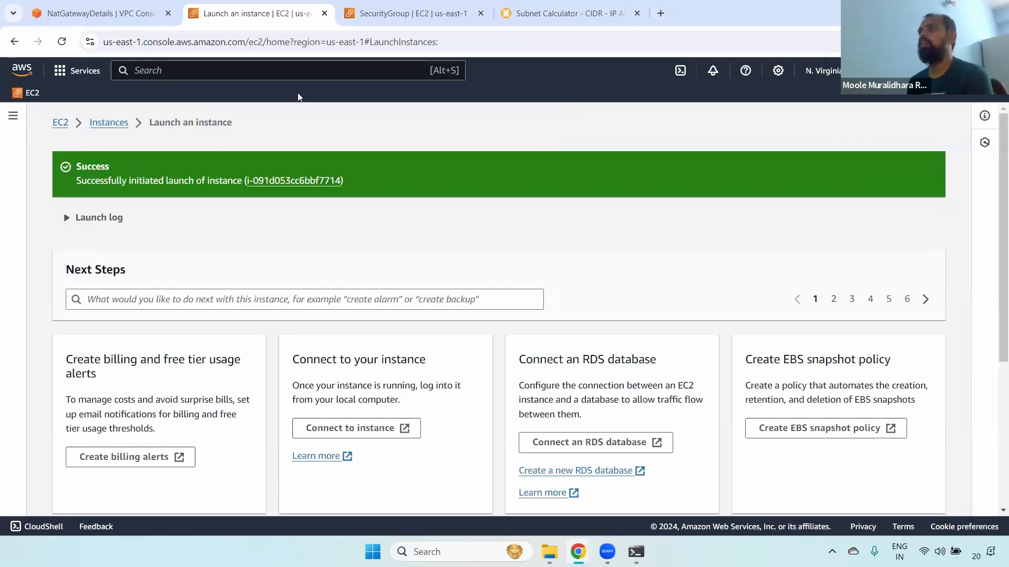
# Open the launched instance in the instances list, close the launch page, and view Private Server's details in an enlarged pane.
pyautogui.click(272, 181)
pyautogui.click(277, 11)
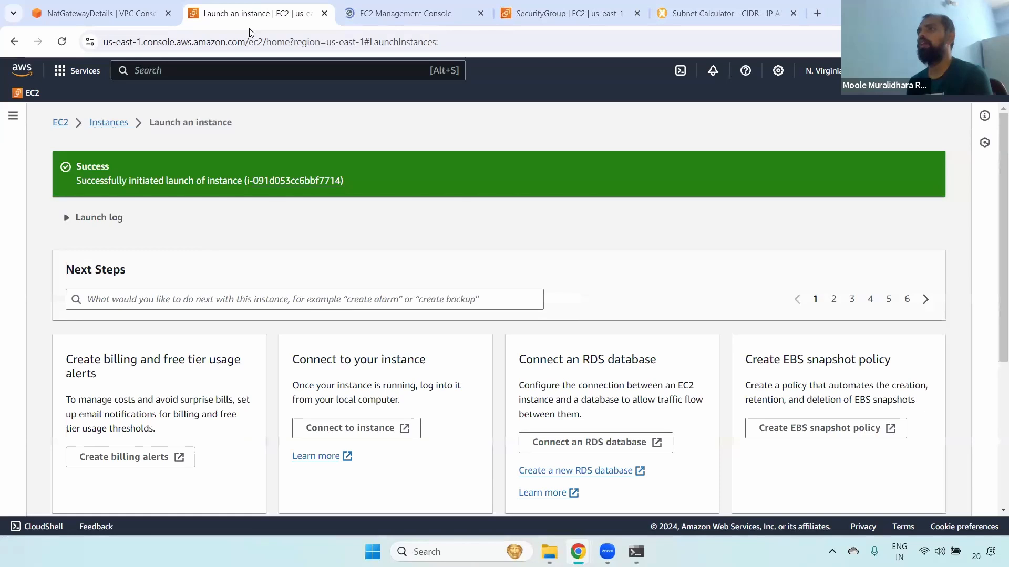
pyautogui.click(324, 13)
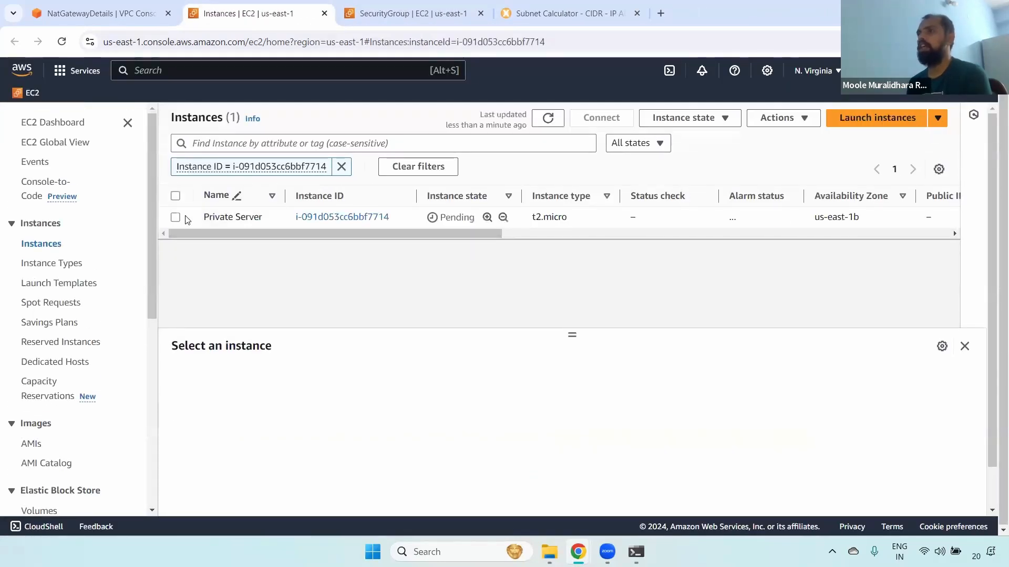
pyautogui.click(185, 218)
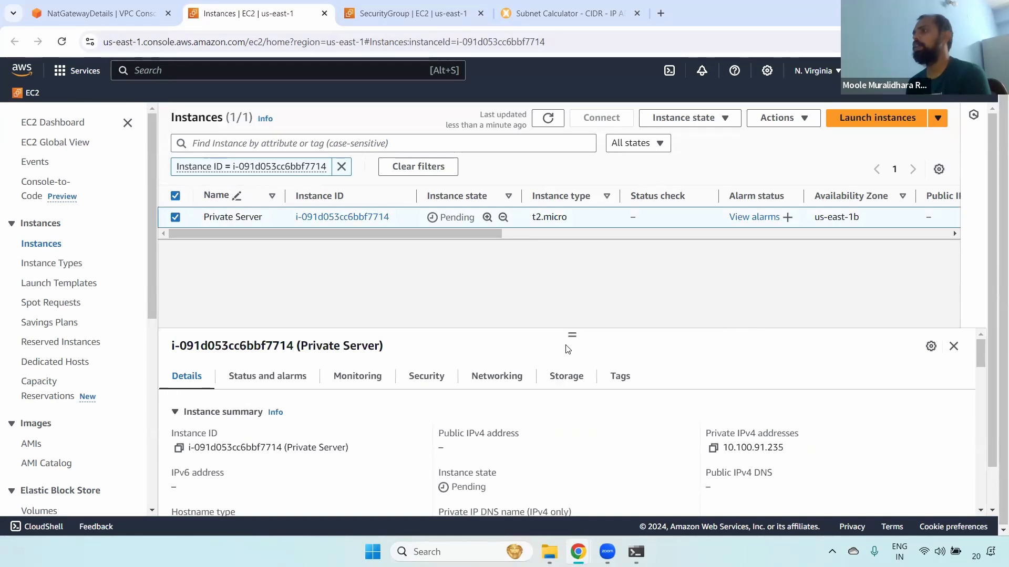
pyautogui.moveTo(569, 334); pyautogui.dragTo(572, 273)
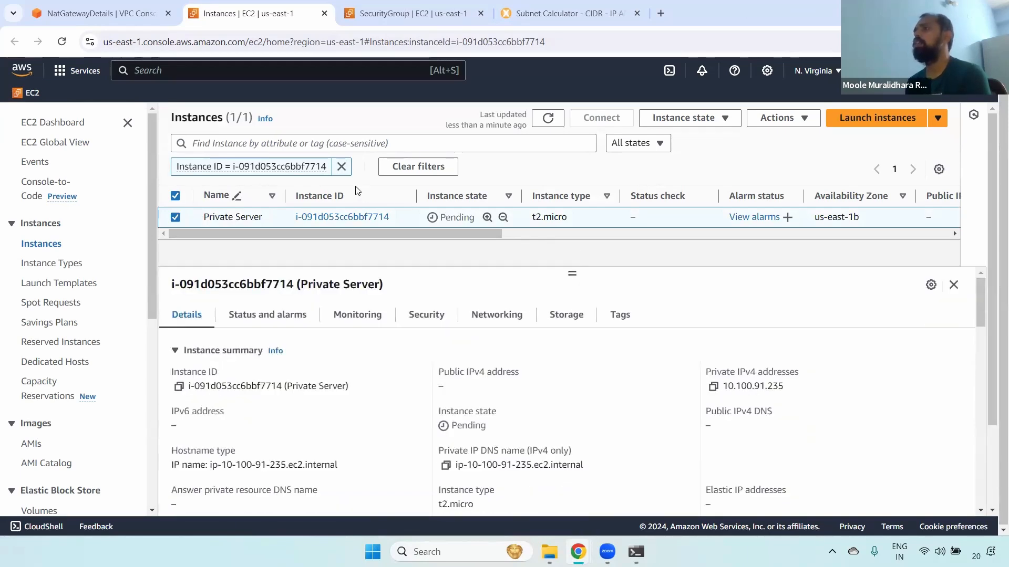
# Remove the instance ID filter, select Linux Public Server and copy its public IPv4 address.
pyautogui.click(342, 166)
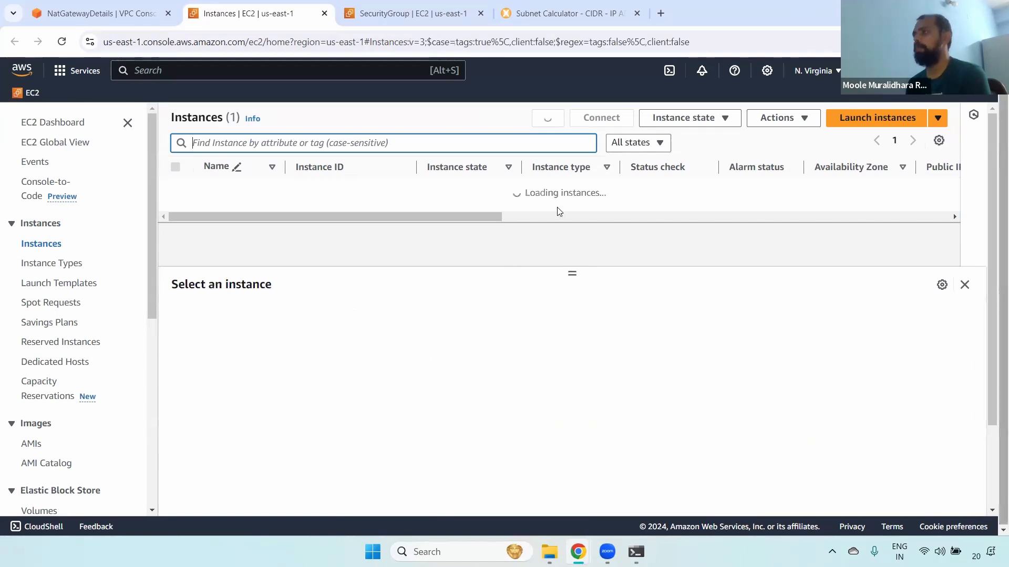
pyautogui.click(175, 212)
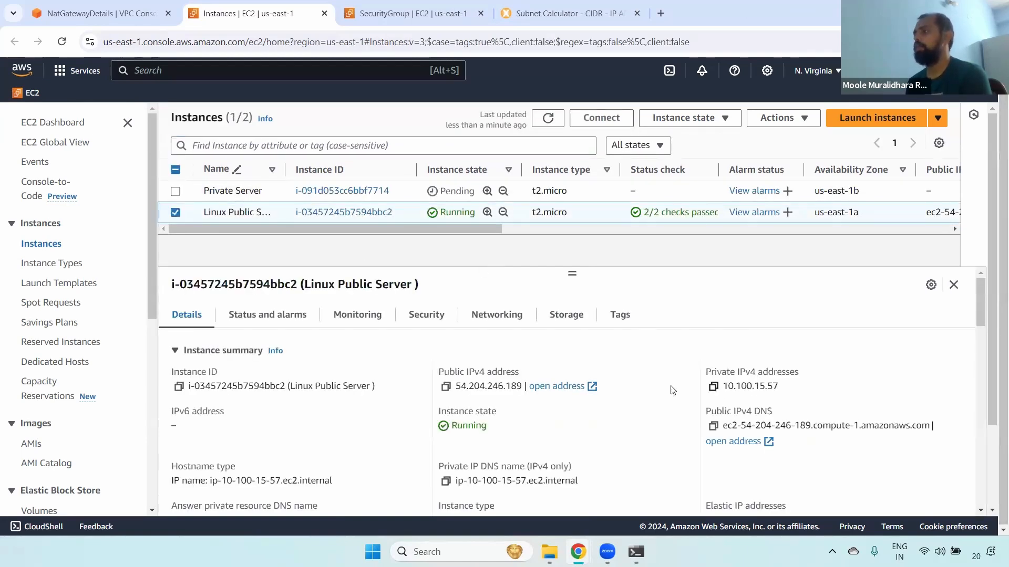
pyautogui.click(445, 387)
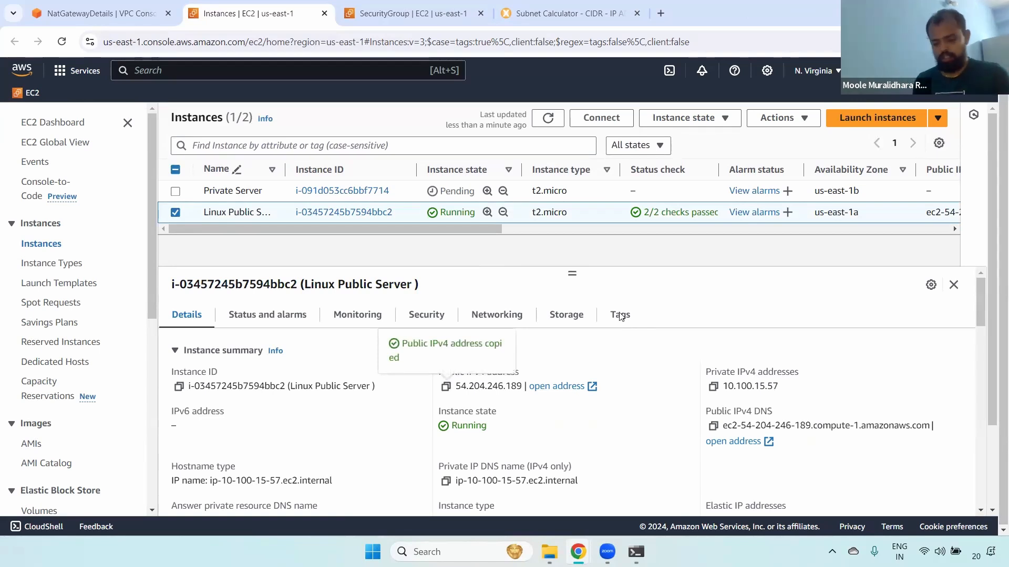
pyautogui.hotkey('alt', 'Tab')
pyautogui.press('Up')
pyautogui.press('Up')
pyautogui.press('Up')
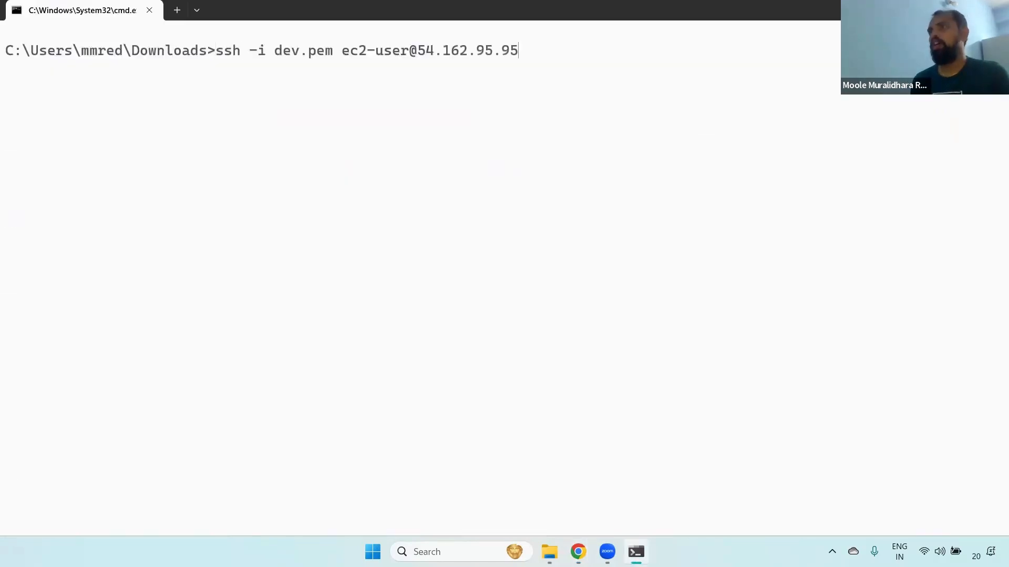
pyautogui.press('BackSpace')
pyautogui.press('BackSpace')
pyautogui.press('BackSpace')
pyautogui.press('BackSpace')
pyautogui.press('BackSpace')
pyautogui.press('BackSpace')
pyautogui.press('BackSpace')
pyautogui.press('BackSpace')
pyautogui.press('BackSpace')
pyautogui.press('BackSpace')
pyautogui.press('BackSpace')
pyautogui.press('BackSpace')
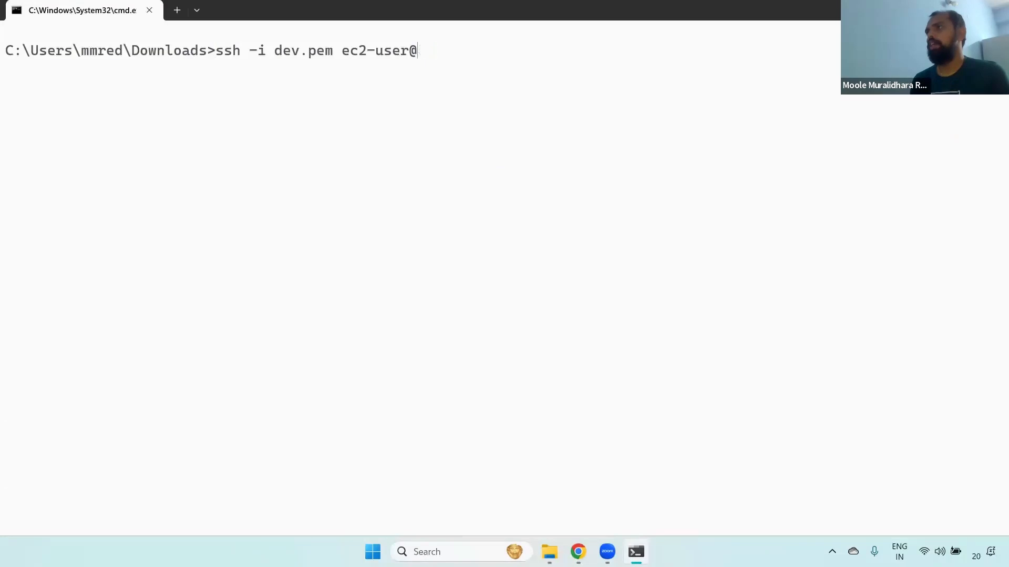
pyautogui.hotkey('ctrl', 'v')
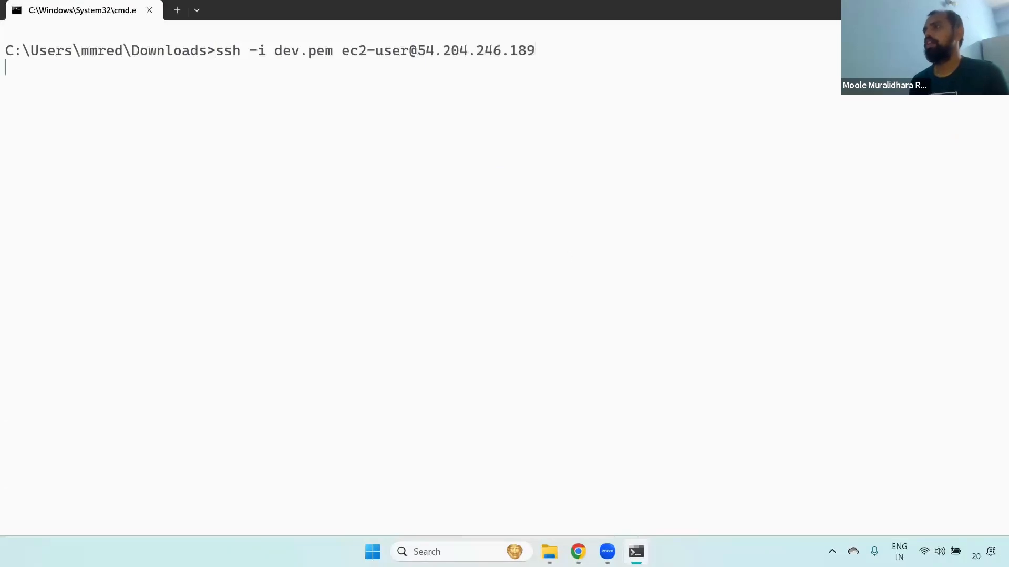
pyautogui.write('yes')
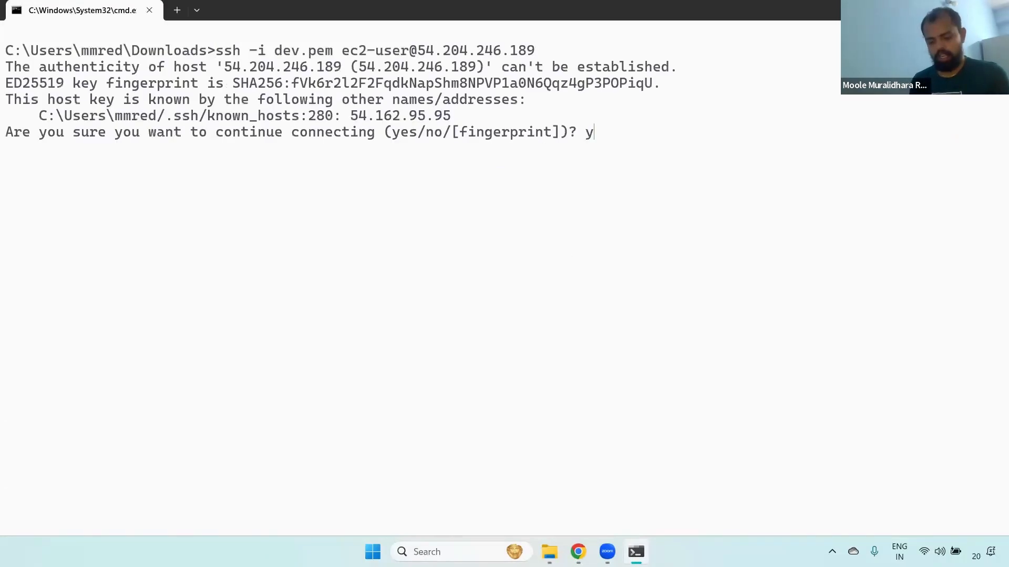
pyautogui.press('Return')
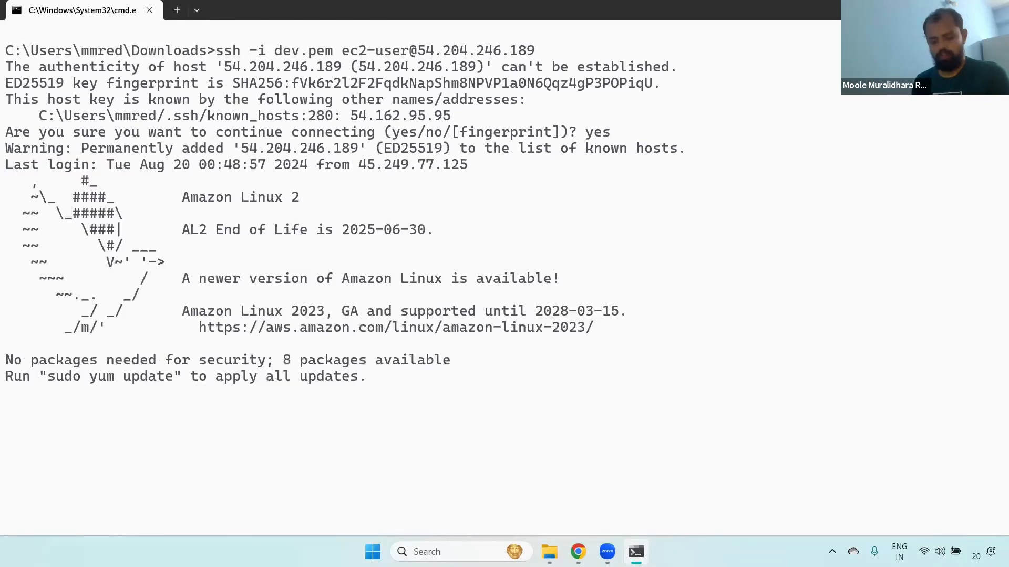
# Switch to the root user on the public server with sudo su - and clear the terminal screen.
pyautogui.write('sudo su -')
pyautogui.press('Return')
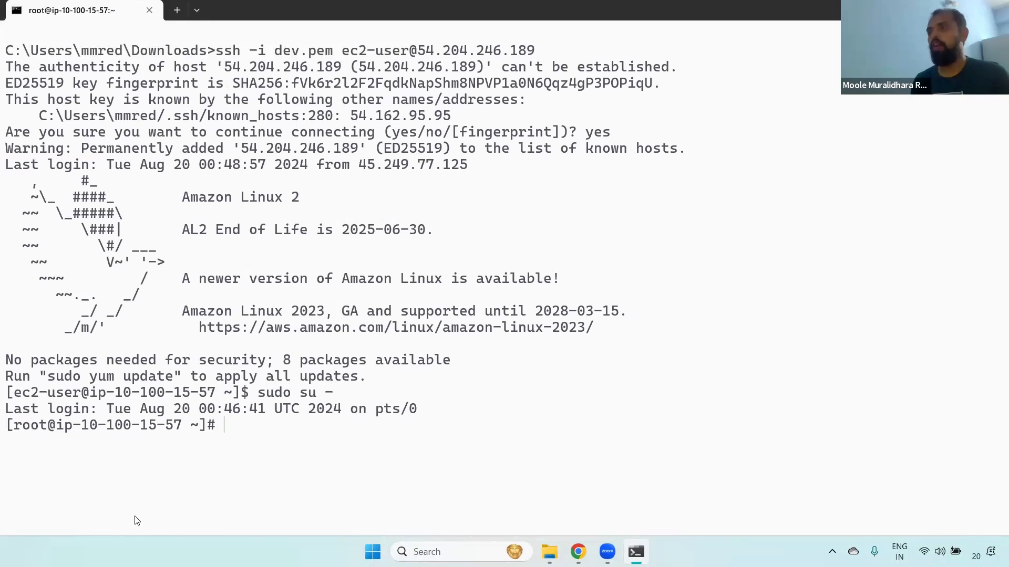
pyautogui.hotkey('ctrl', 'l')
pyautogui.write('cls')
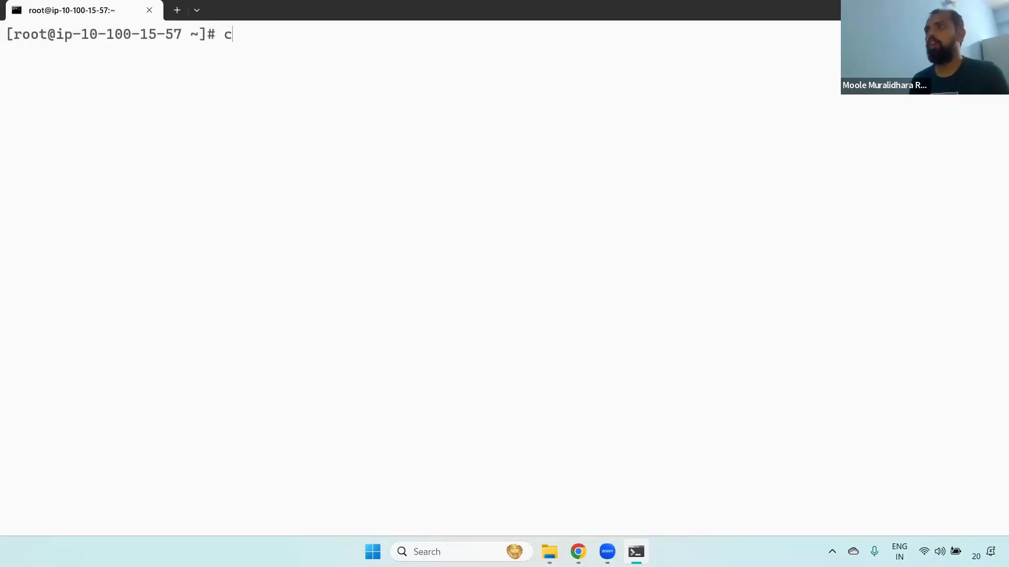
pyautogui.press('Return')
pyautogui.hotkey('ctrl', 'l')
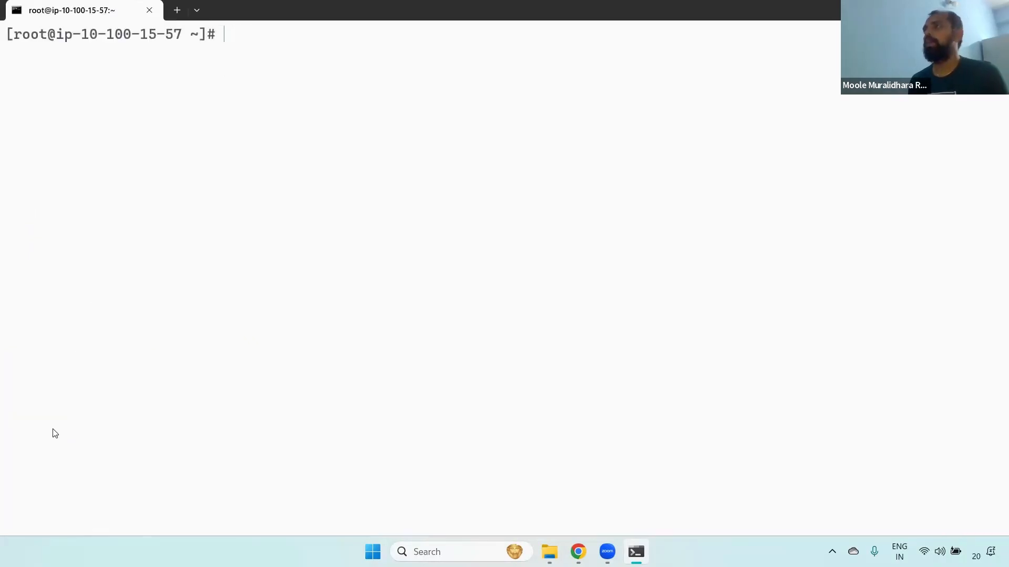
# Switch to the EC2 console in Chrome, select only Private Server and check its key name in the instances list.
pyautogui.hotkey('alt', 'Tab')
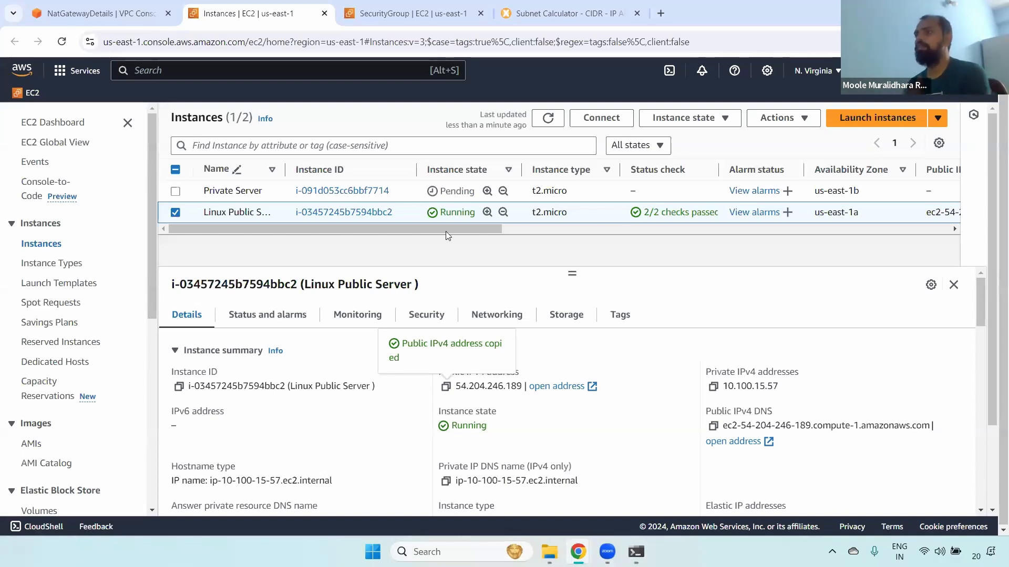
pyautogui.click(176, 213)
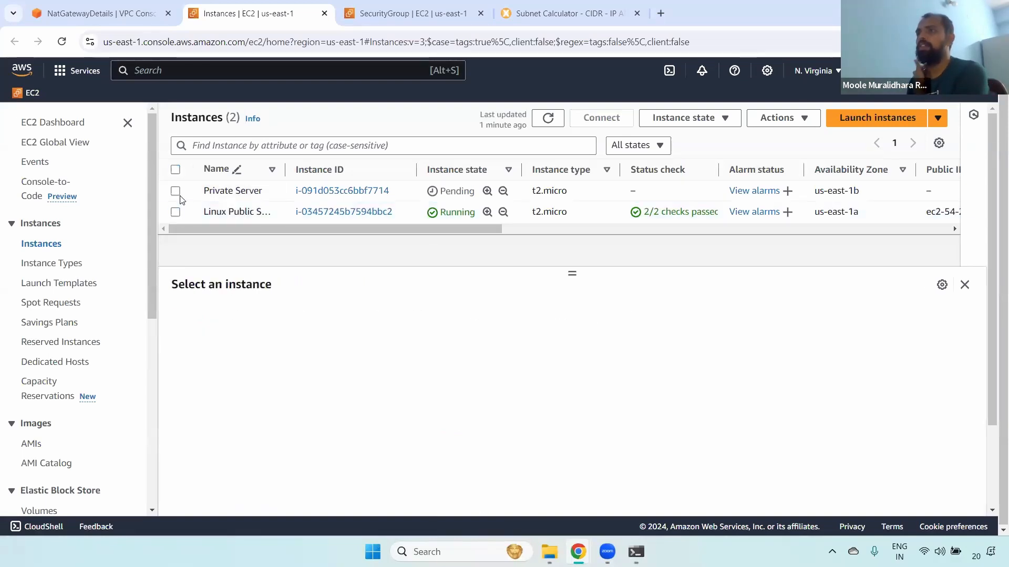
pyautogui.click(415, 192)
pyautogui.moveTo(456, 228); pyautogui.dragTo(903, 239)
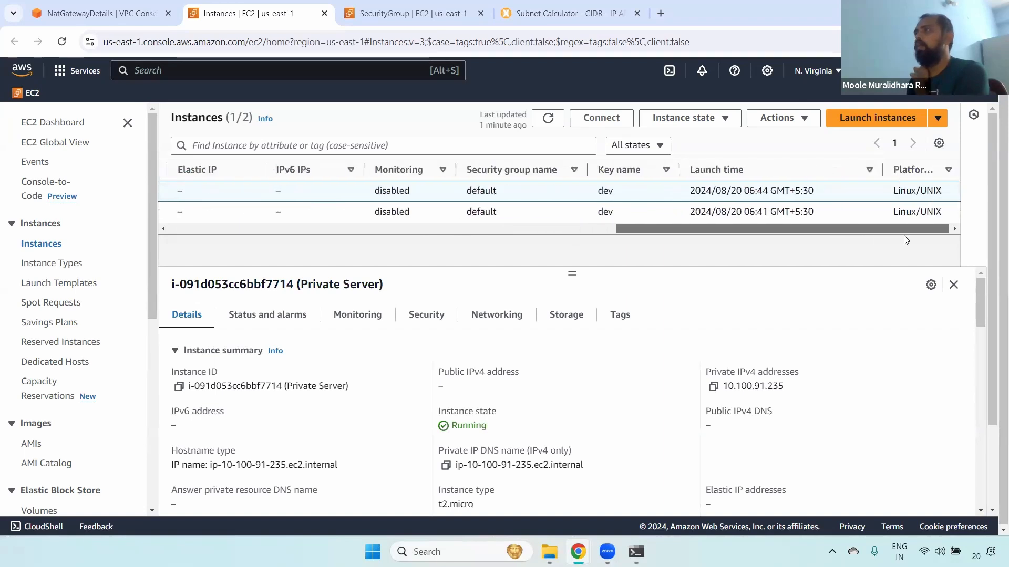
pyautogui.doubleClick(603, 194)
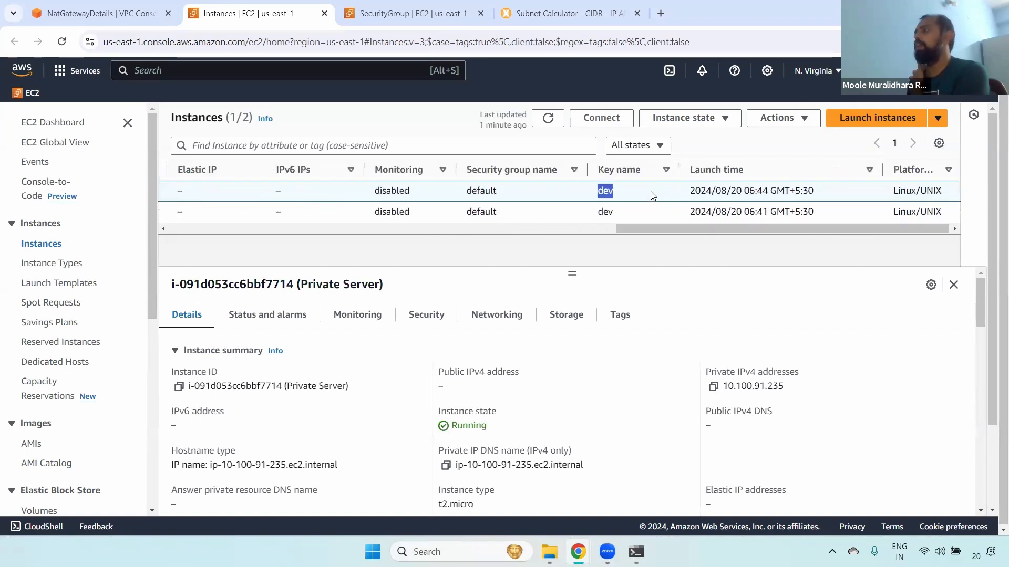
pyautogui.moveTo(665, 231); pyautogui.dragTo(210, 232)
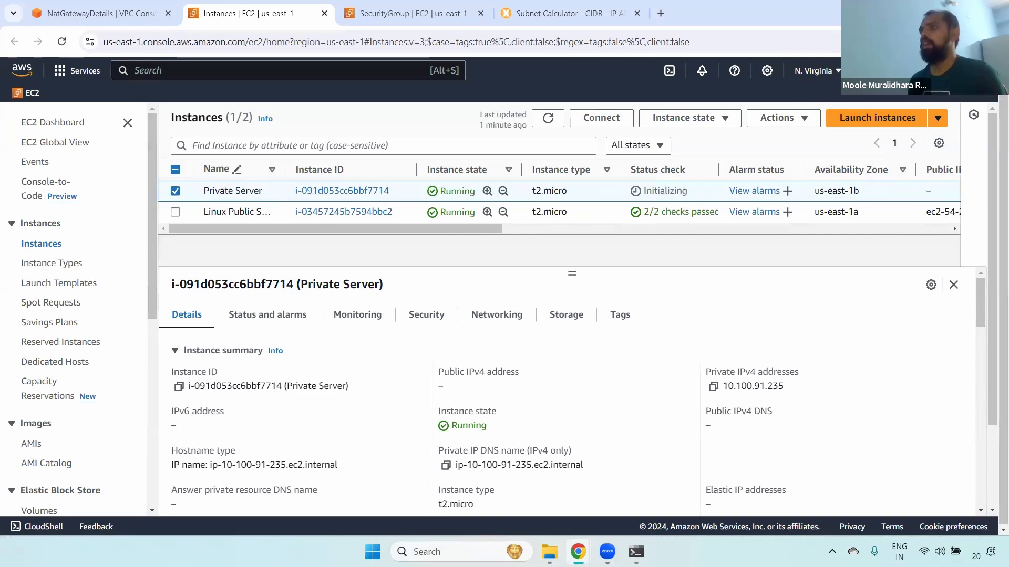
# Copy the whole private key from dev.pem in Notepad and save it on the public server as dev.pem using vim.
pyautogui.hotkey('alt', 'Tab')
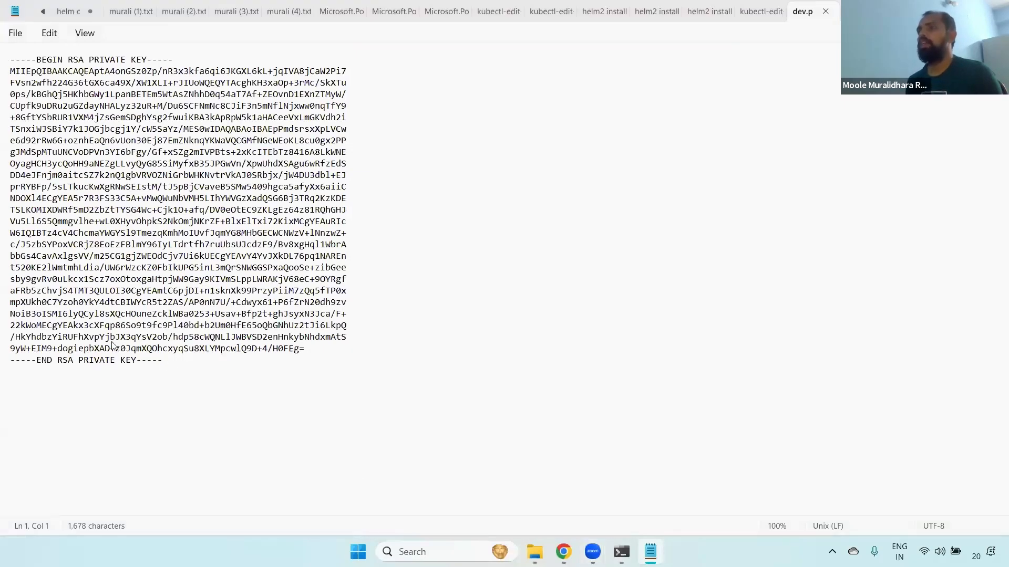
pyautogui.moveTo(164, 361); pyautogui.dragTo(14, 63)
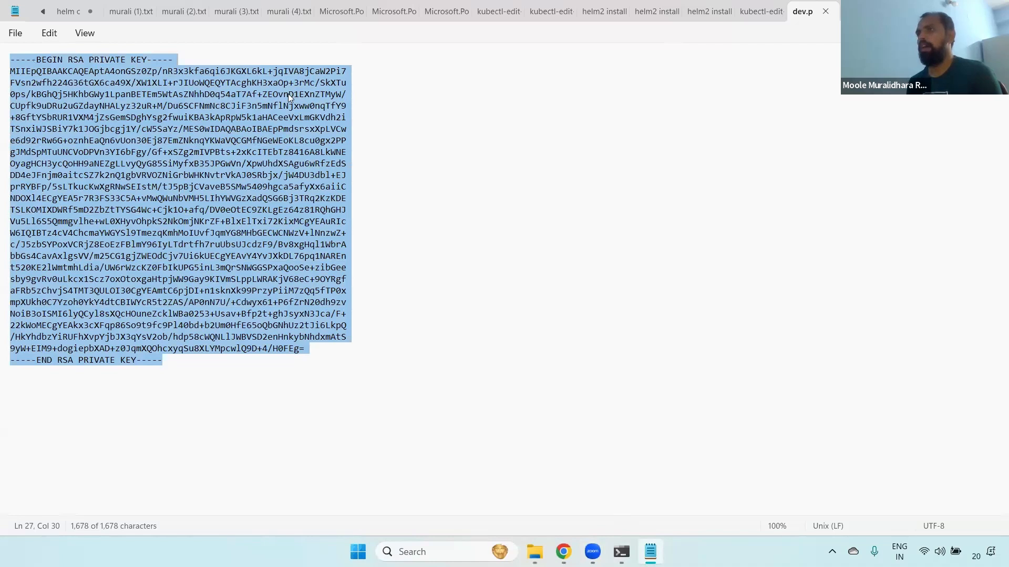
pyautogui.hotkey('alt', 'Tab')
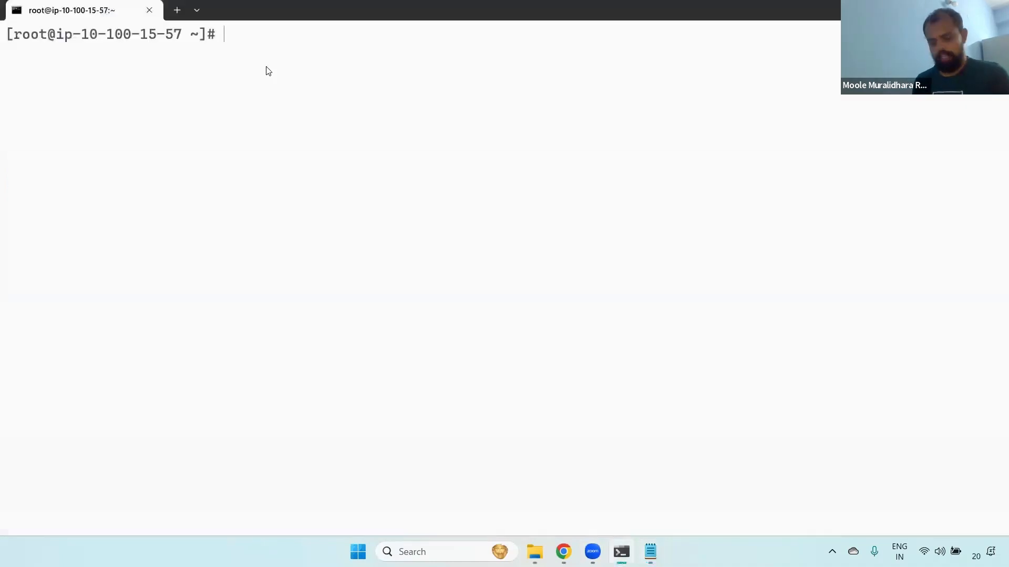
pyautogui.write('vim d')
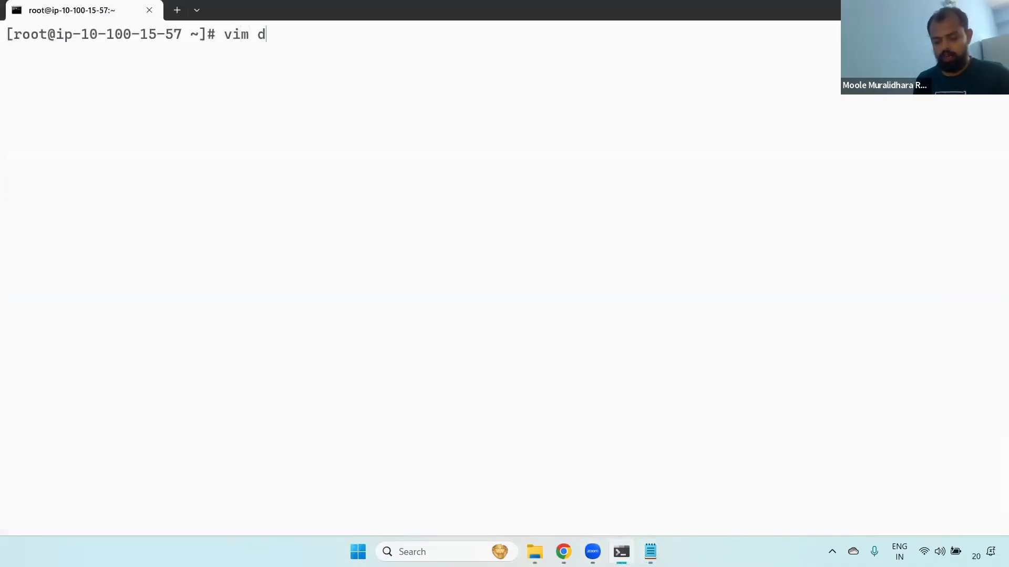
pyautogui.write('ev.pem')
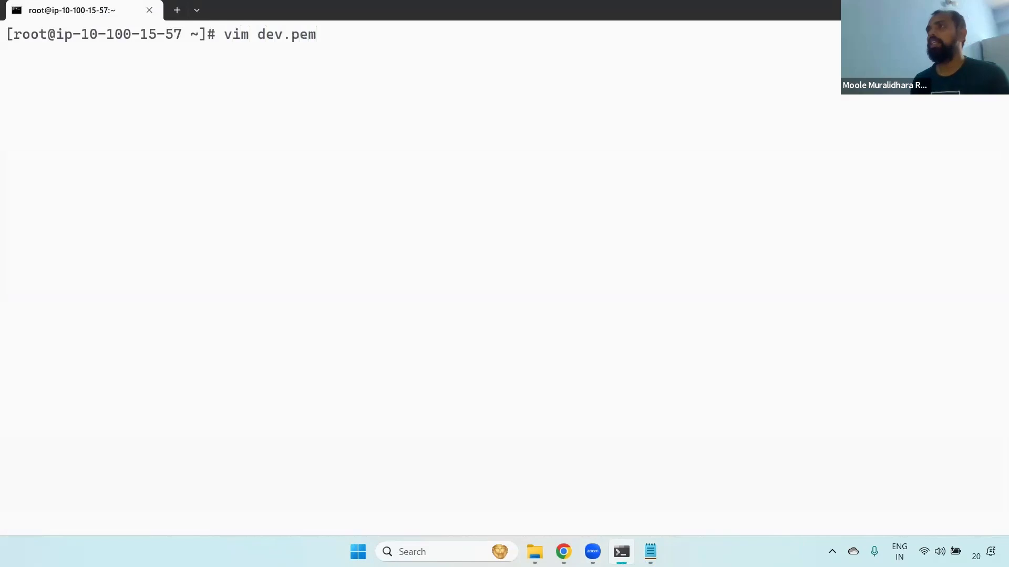
pyautogui.press('Return')
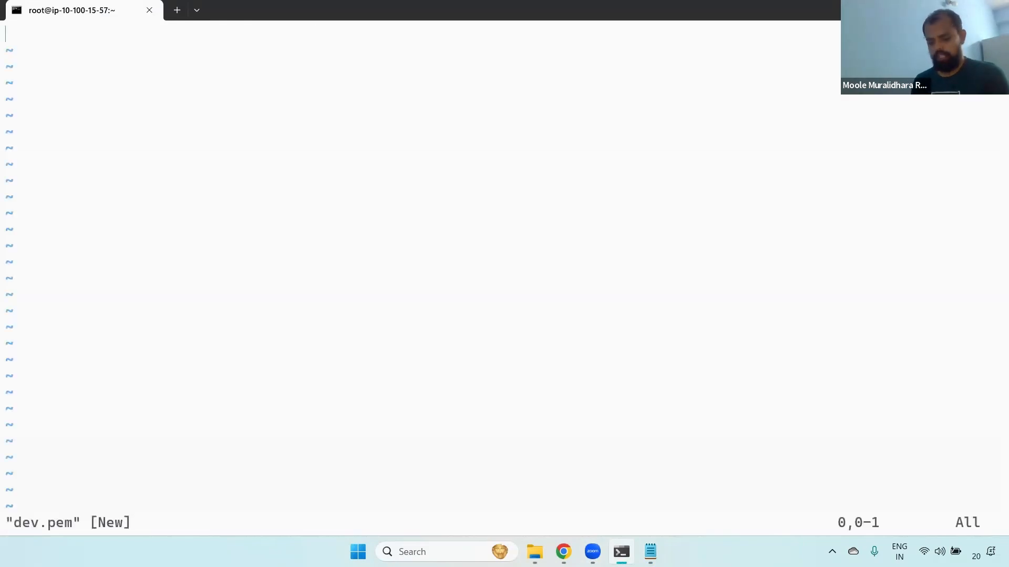
pyautogui.press('i')
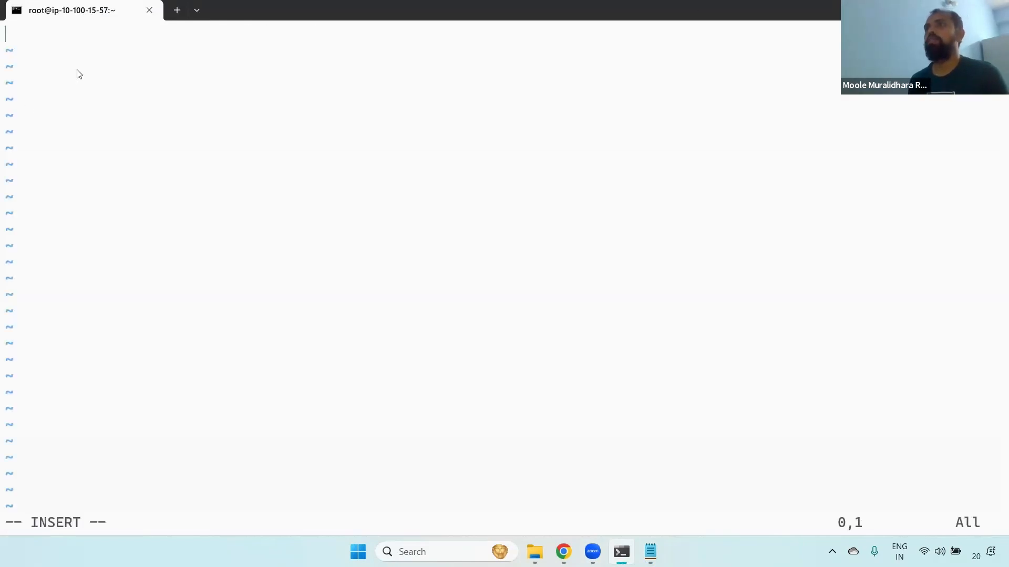
pyautogui.hotkey('ctrl', 'v')
pyautogui.press('Escape')
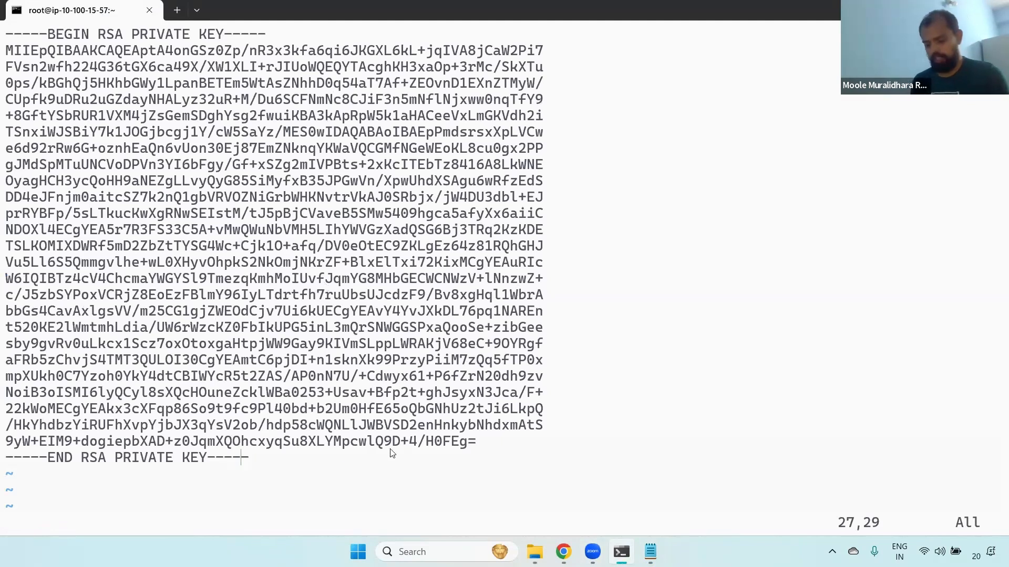
pyautogui.write(':wq')
pyautogui.press('Return')
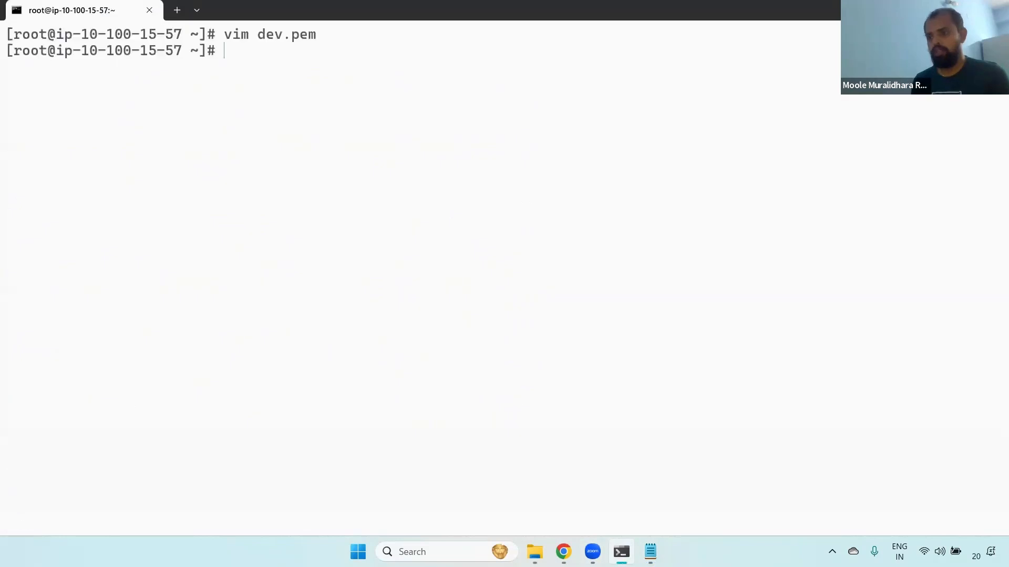
# Restrict the key file with chmod 400 dev.pem, listing the directory with ll before and after the change.
pyautogui.write('ll')
pyautogui.press('Return')
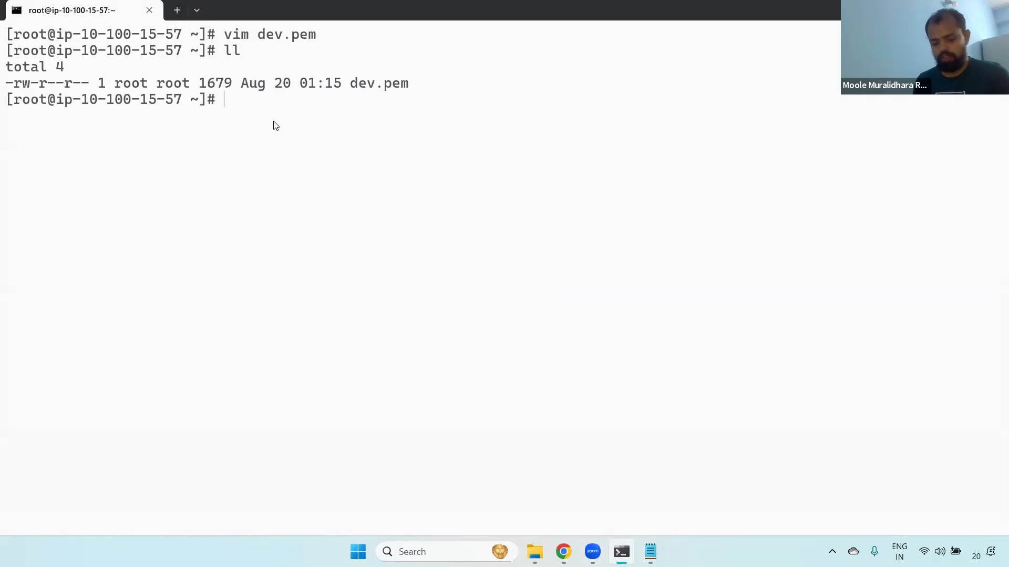
pyautogui.write('chmo')
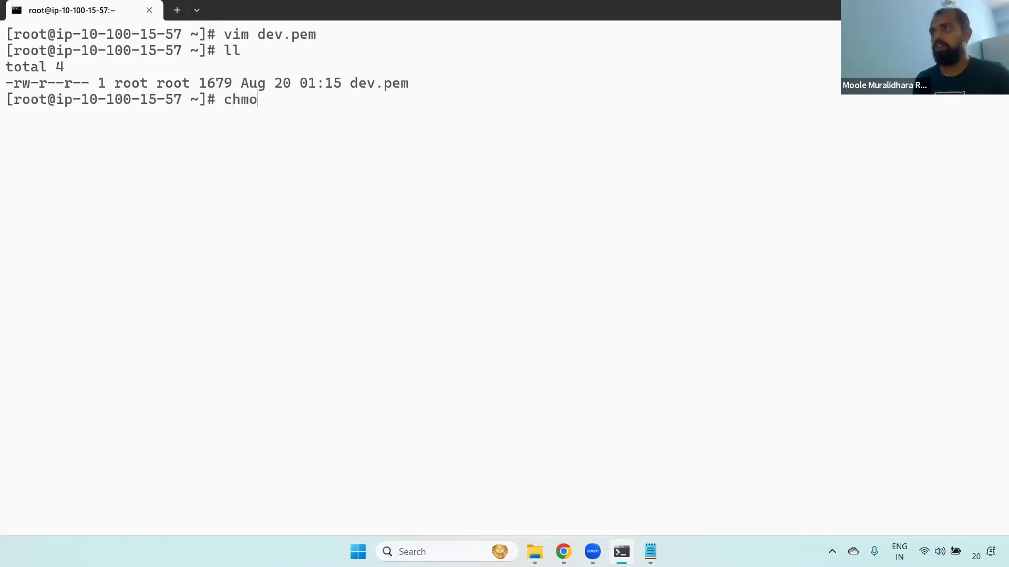
pyautogui.write('d 400')
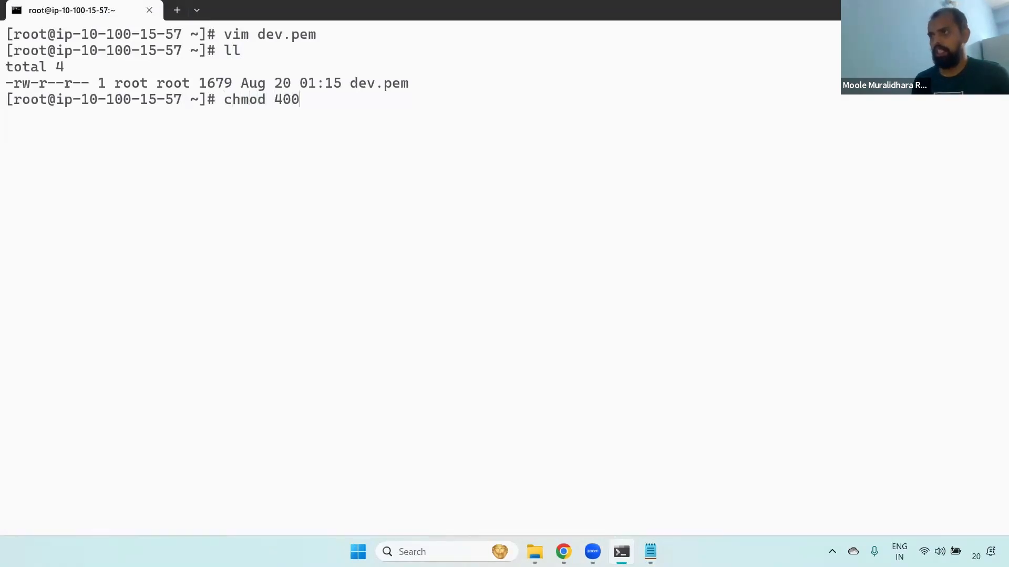
pyautogui.write(' d')
pyautogui.press('Tab')
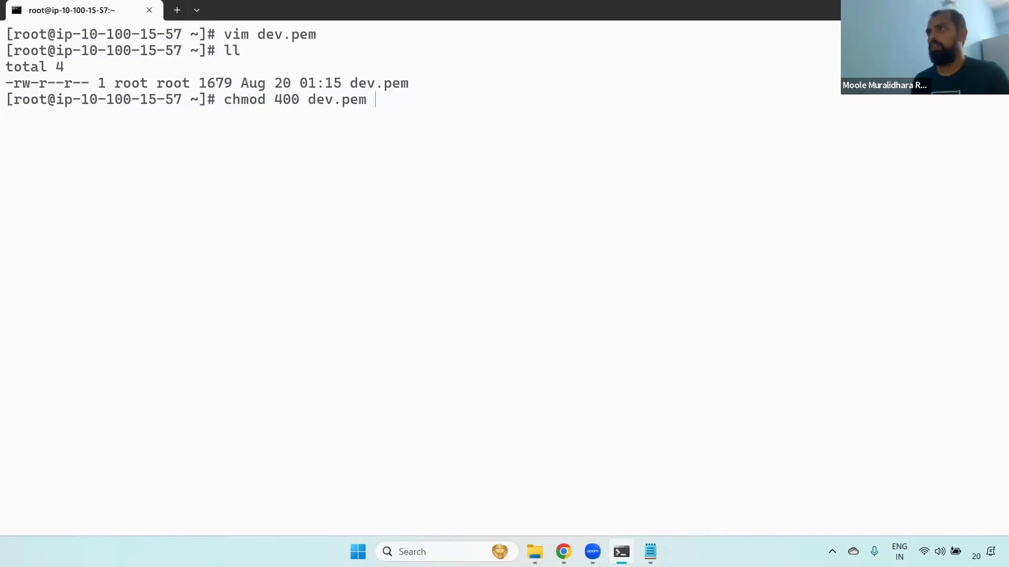
pyautogui.press('Return')
pyautogui.write('ll')
pyautogui.press('Return')
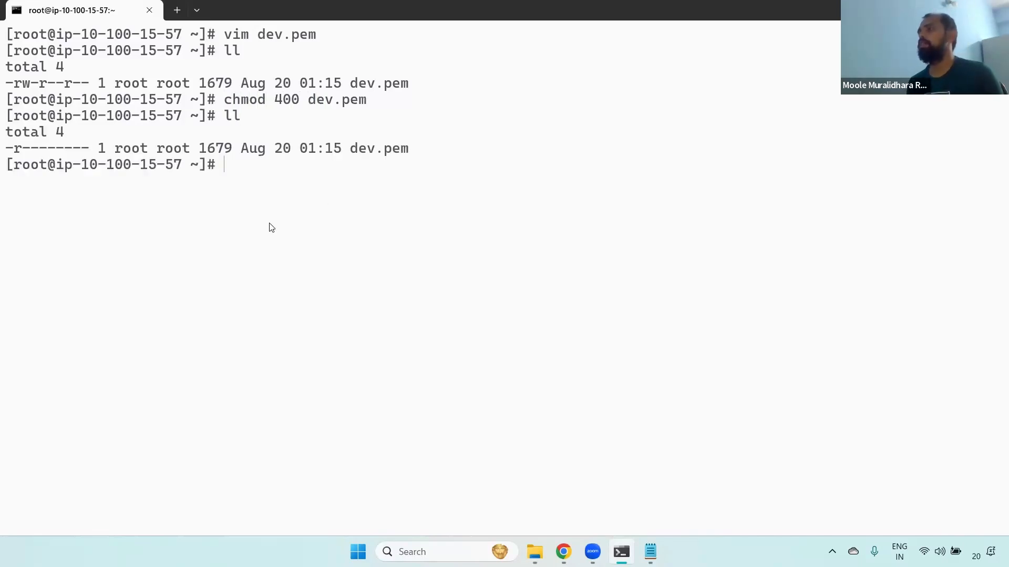
pyautogui.write('ssh')
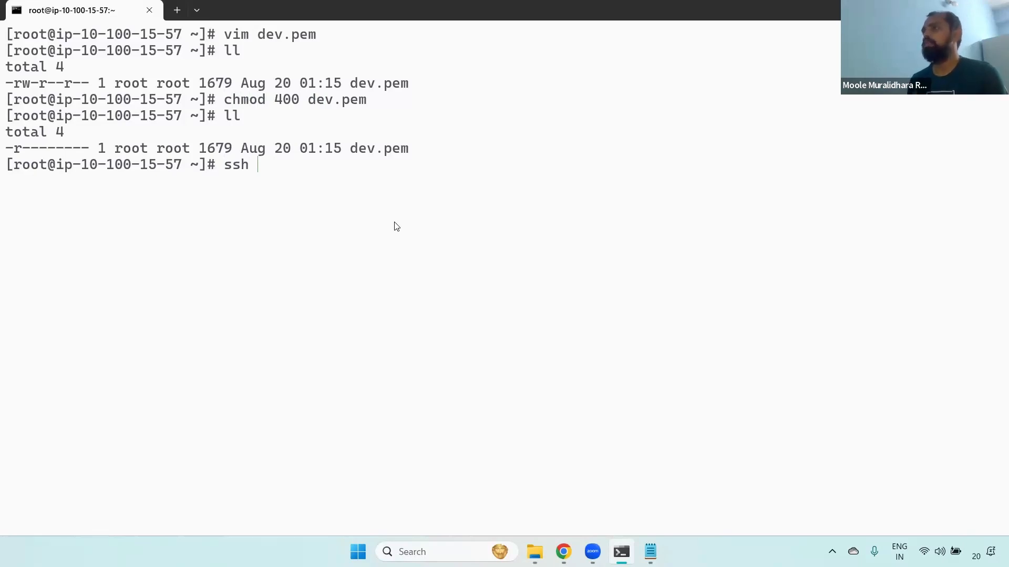
pyautogui.write('i de')
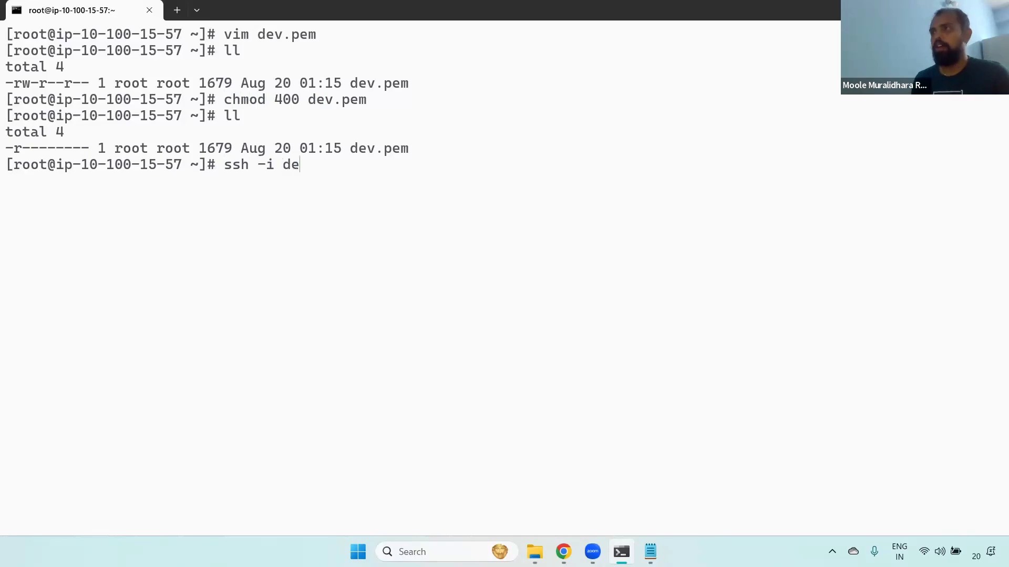
pyautogui.press('Tab')
pyautogui.write('e')
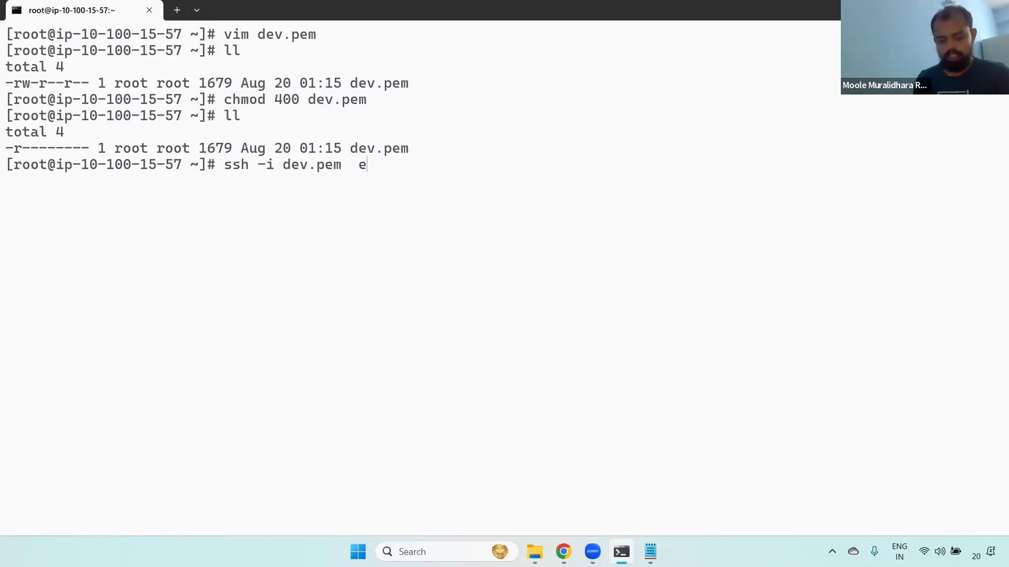
pyautogui.write('c2-user@')
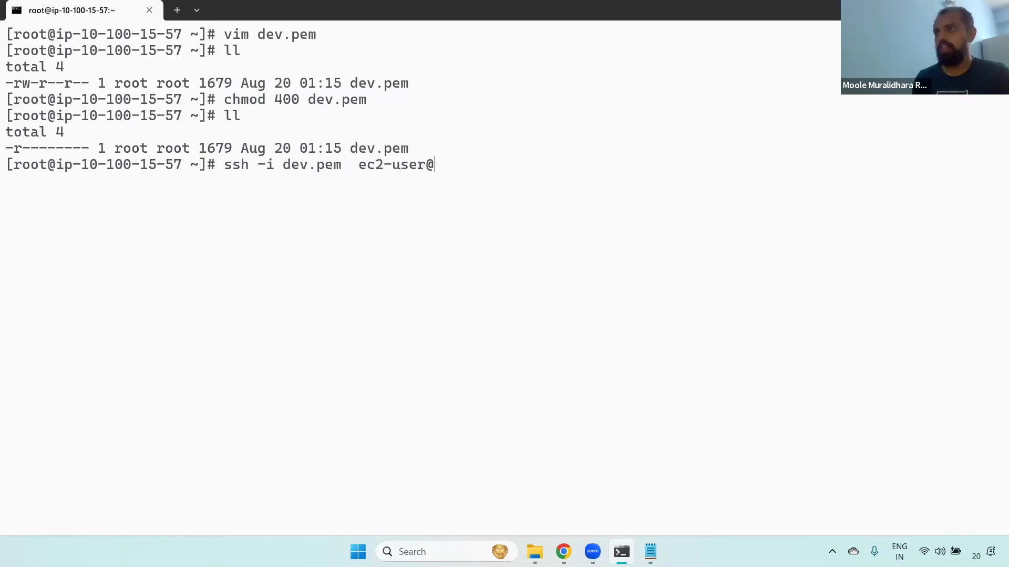
pyautogui.click(561, 543)
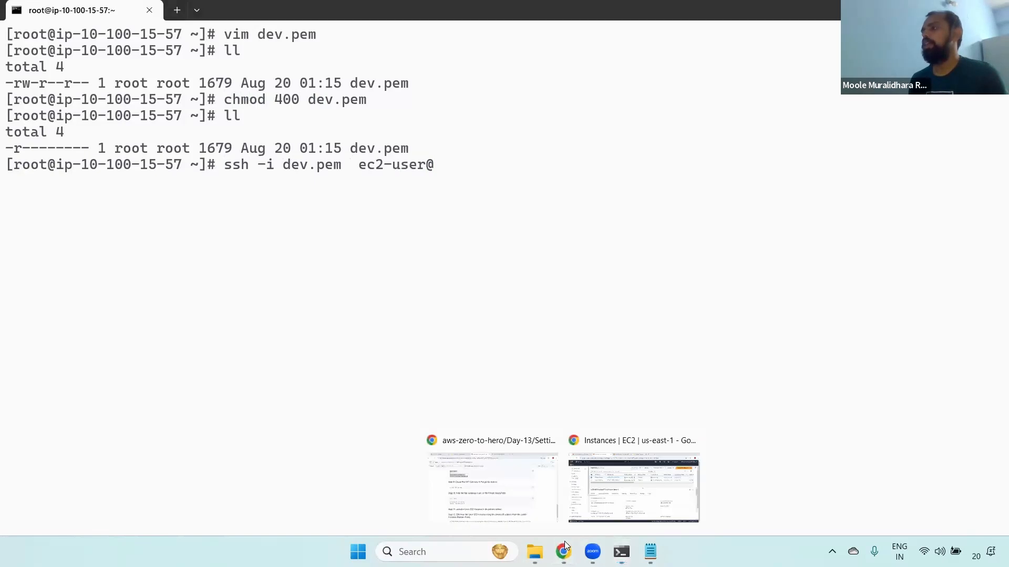
pyautogui.click(634, 488)
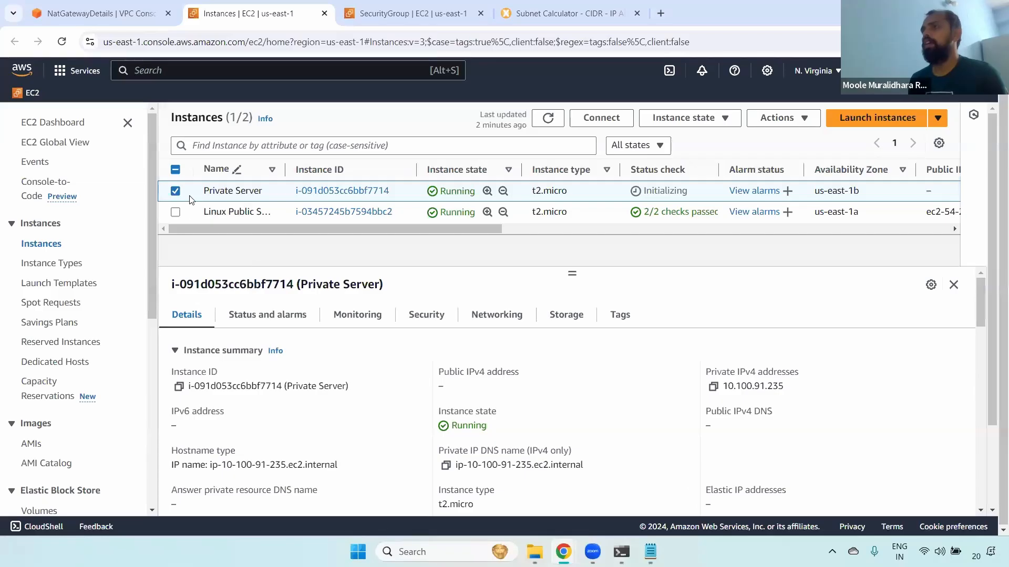
pyautogui.click(713, 391)
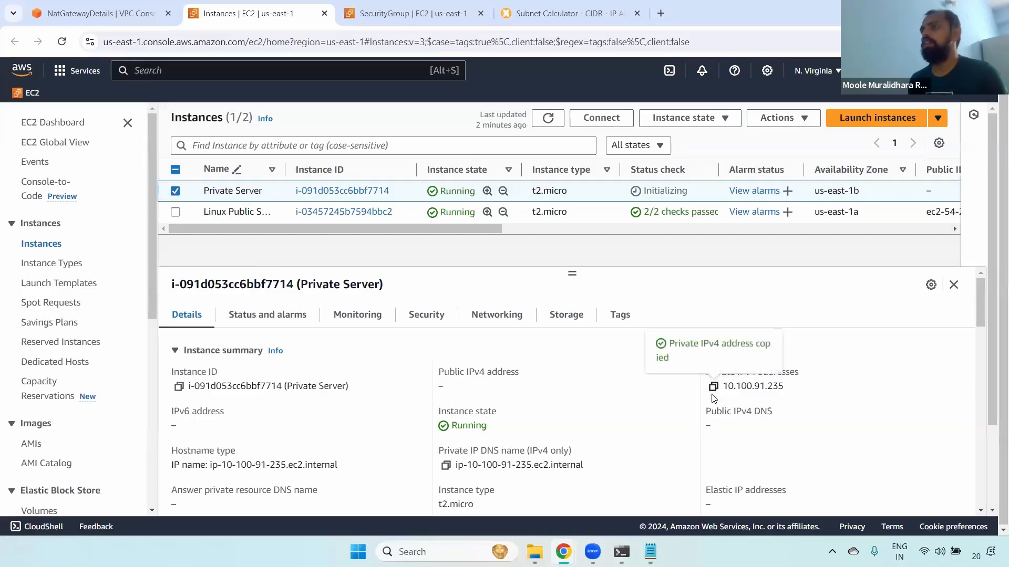
pyautogui.hotkey('alt', 'Tab')
pyautogui.hotkey('ctrl', 'v')
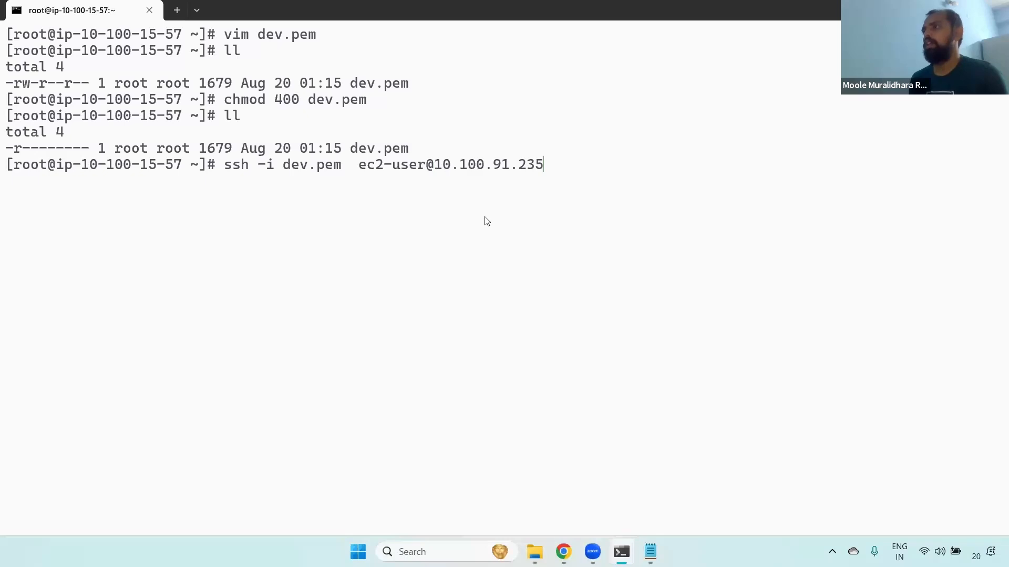
pyautogui.press('Return')
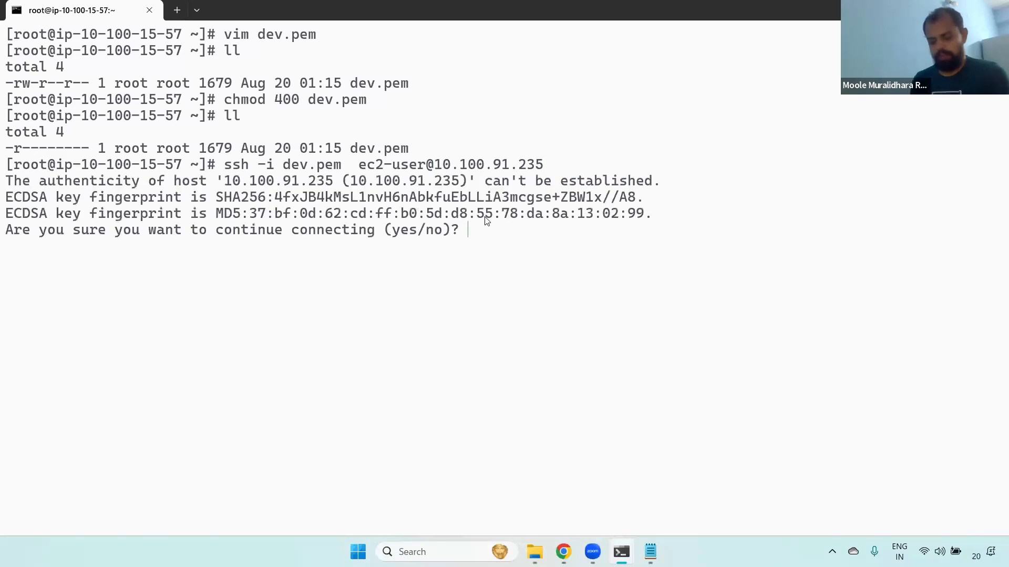
pyautogui.write('yes')
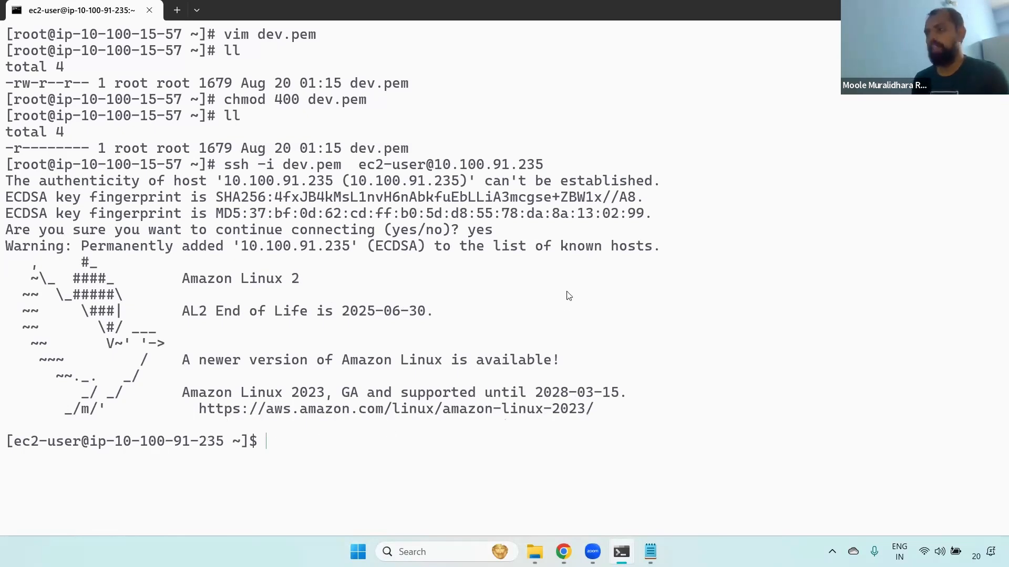
pyautogui.write('sudosu')
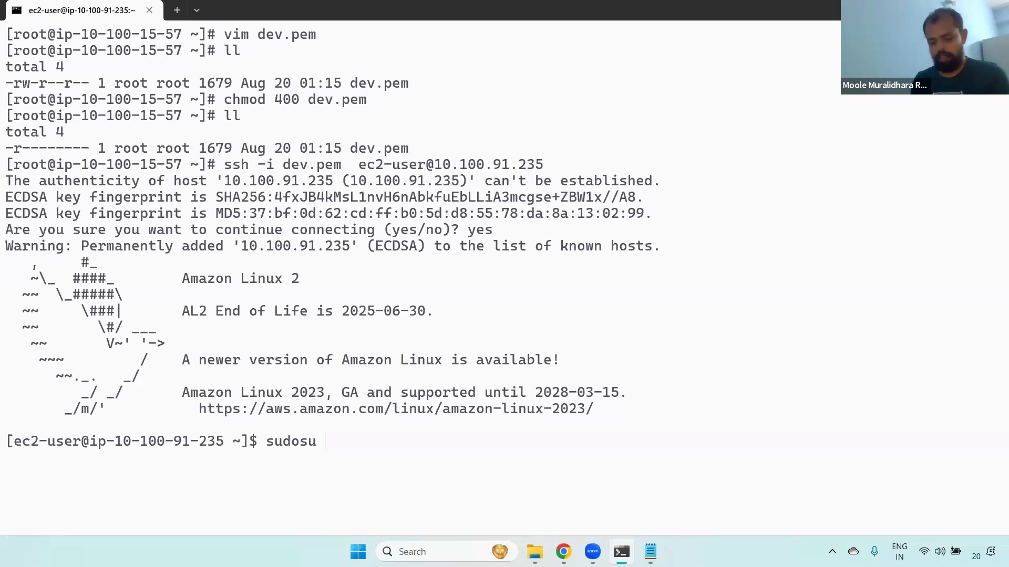
pyautogui.write('ls')
pyautogui.press('Return')
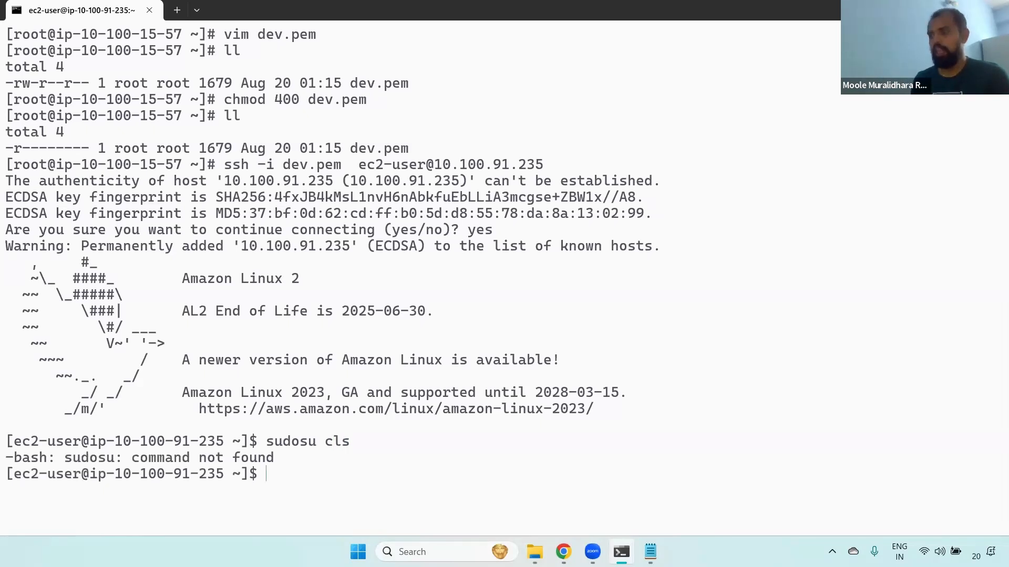
pyautogui.hotkey('ctrl', 'l')
# Switch to the root user on the private server with sudo su - and clear the terminal.
pyautogui.write('sud s')
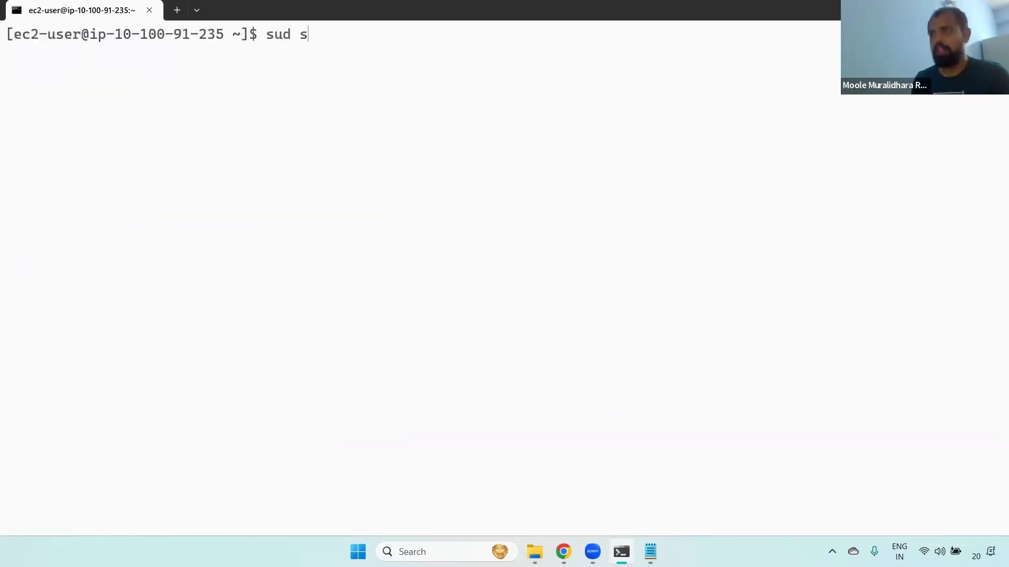
pyautogui.press('BackSpace')
pyautogui.press('BackSpace')
pyautogui.write('o su')
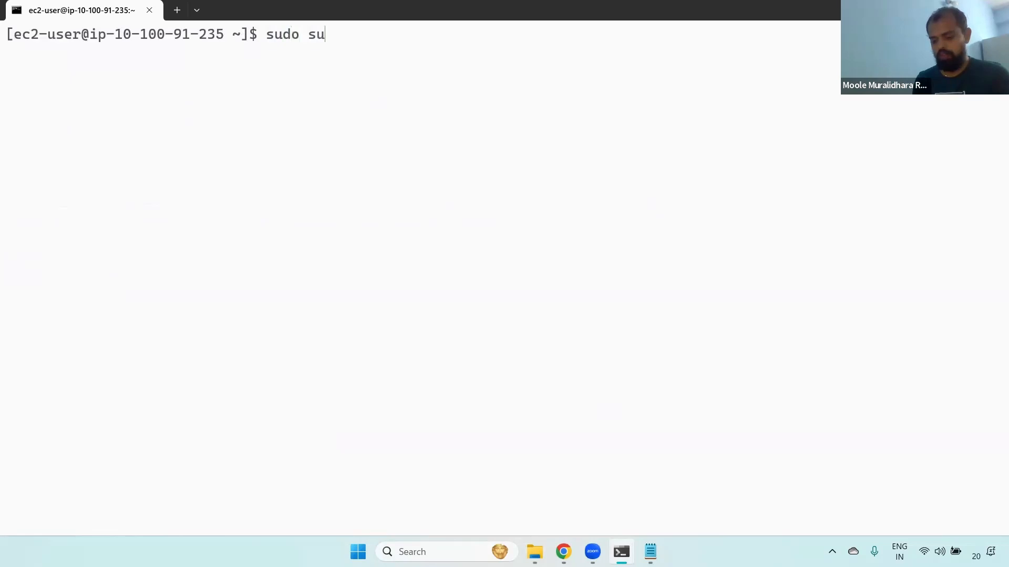
pyautogui.write(' -')
pyautogui.press('Return')
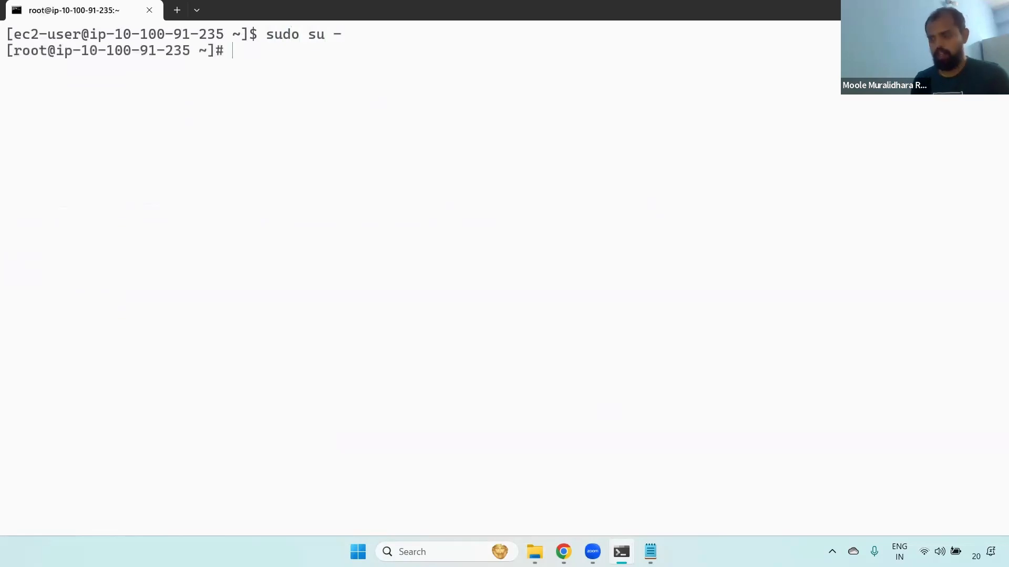
pyautogui.hotkey('ctrl', 'l')
pyautogui.hotkey('alt', 'Tab')
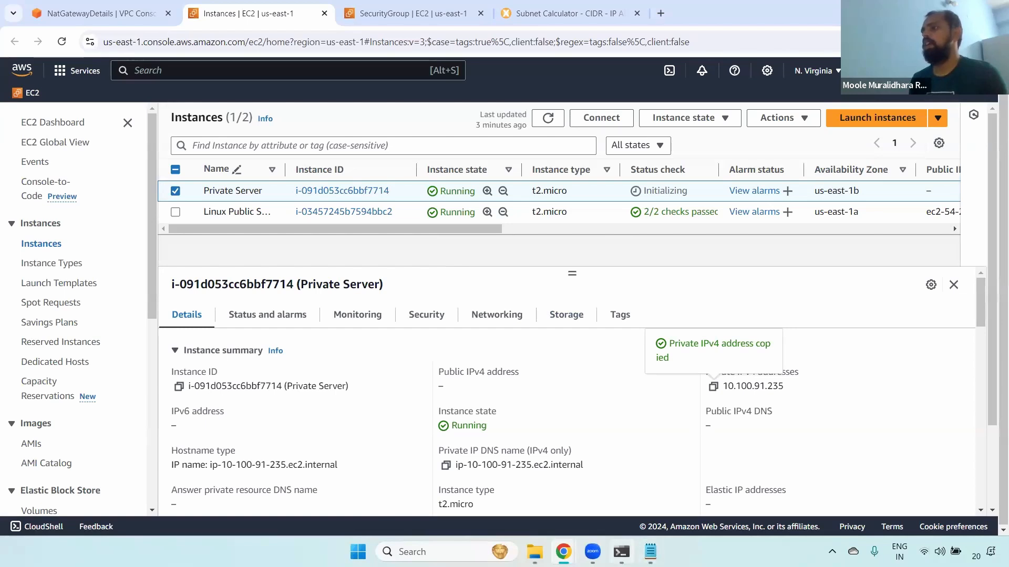
pyautogui.moveTo(620, 549)
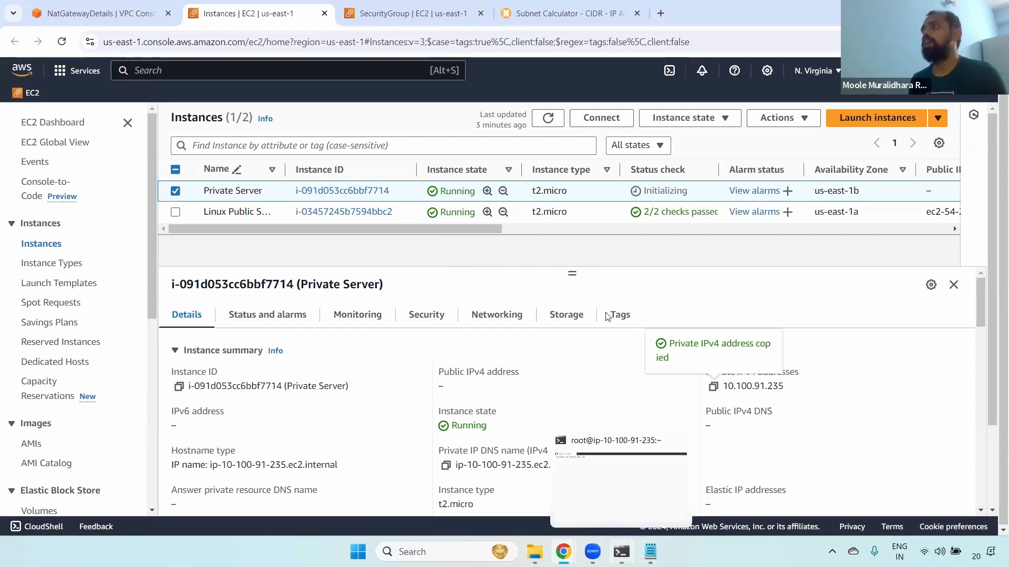
pyautogui.hotkey('alt', 'Tab')
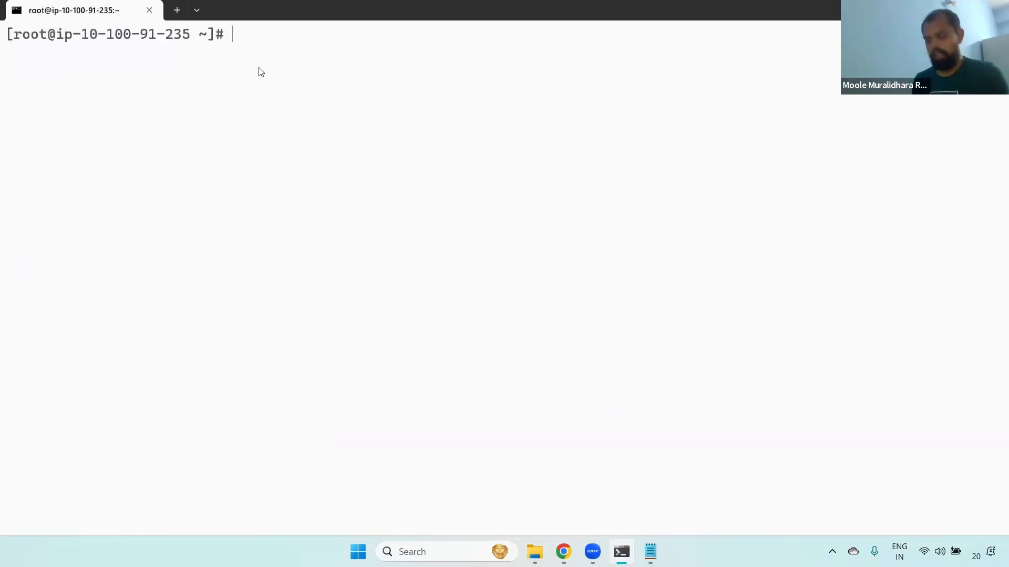
# Try to install Git on the private server with yum install git -y and review the command's output.
pyautogui.write('yum inst')
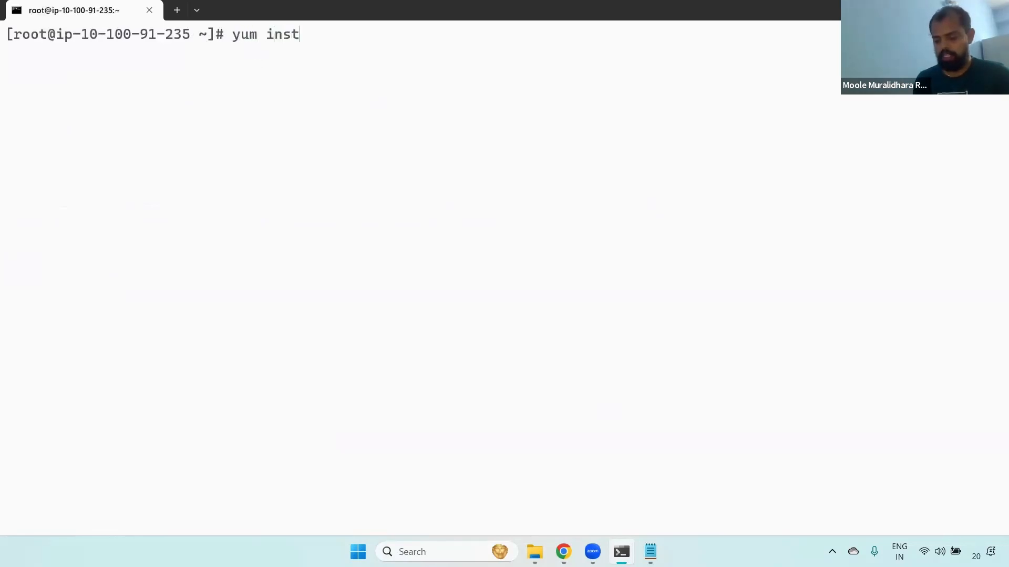
pyautogui.write('all git -y')
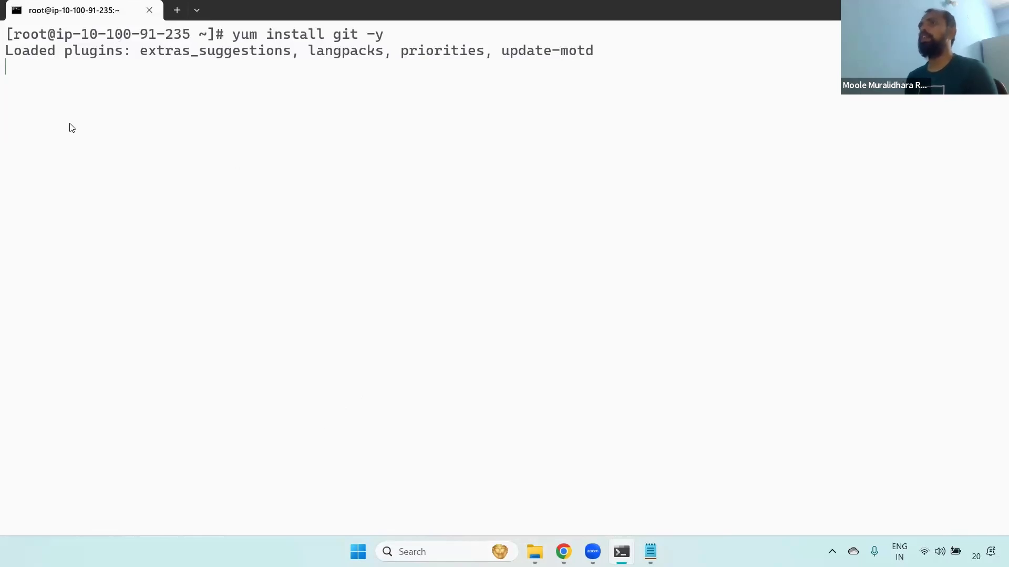
pyautogui.press('Return')
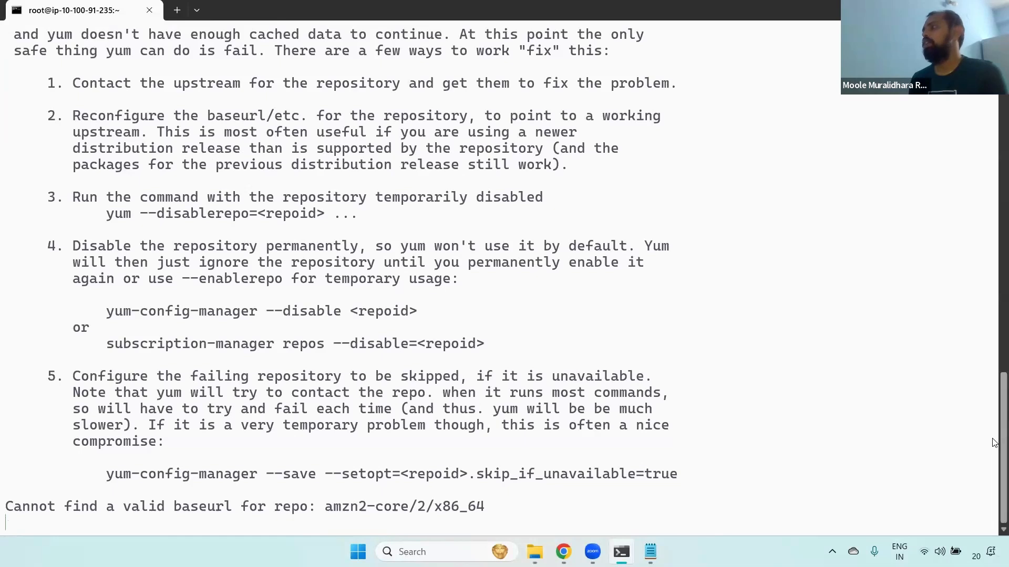
pyautogui.scroll(12, 995, 310)
pyautogui.scroll(-9, 994, 310)
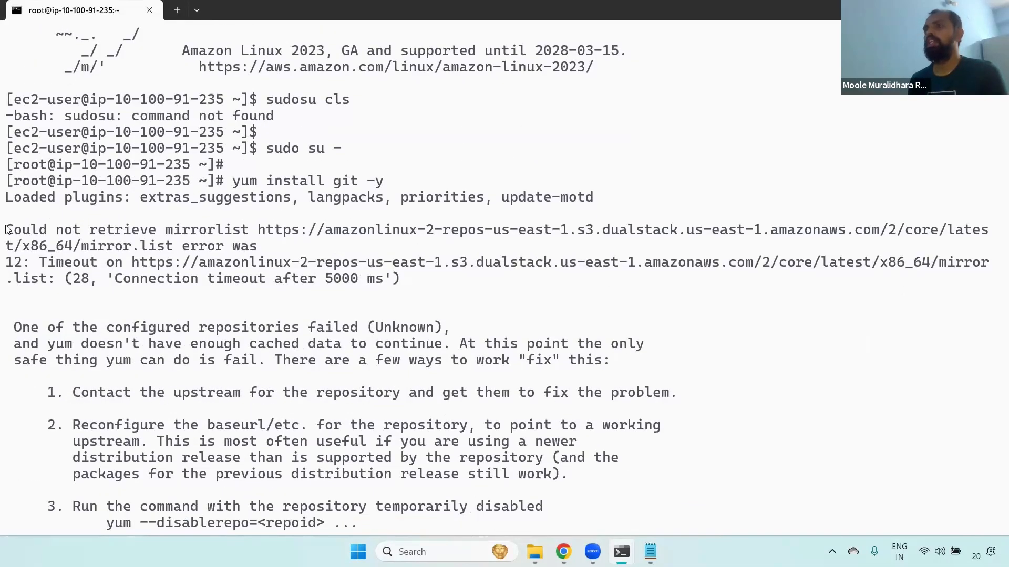
pyautogui.moveTo(47, 231); pyautogui.dragTo(465, 286)
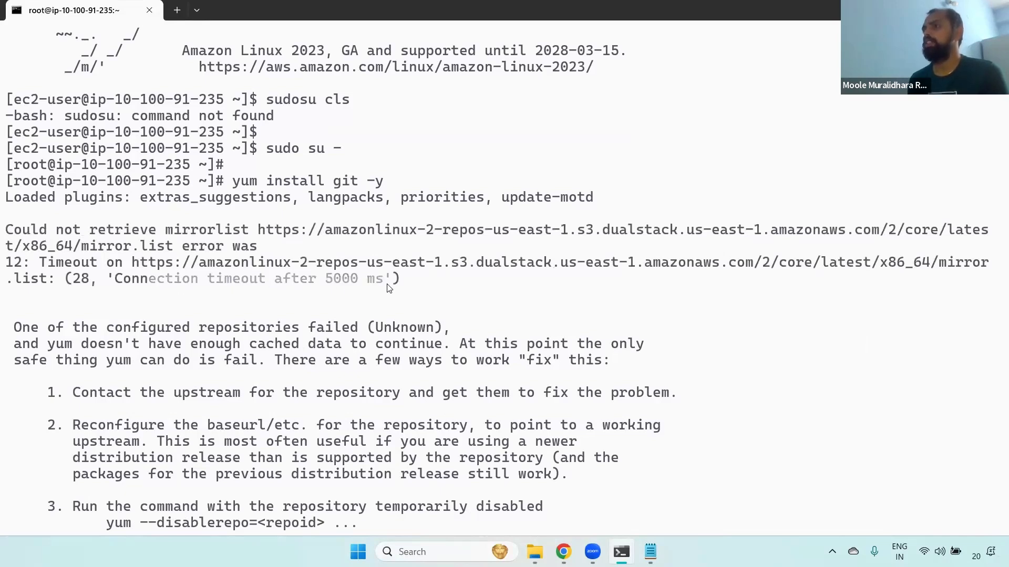
pyautogui.scroll(-1, 994, 304)
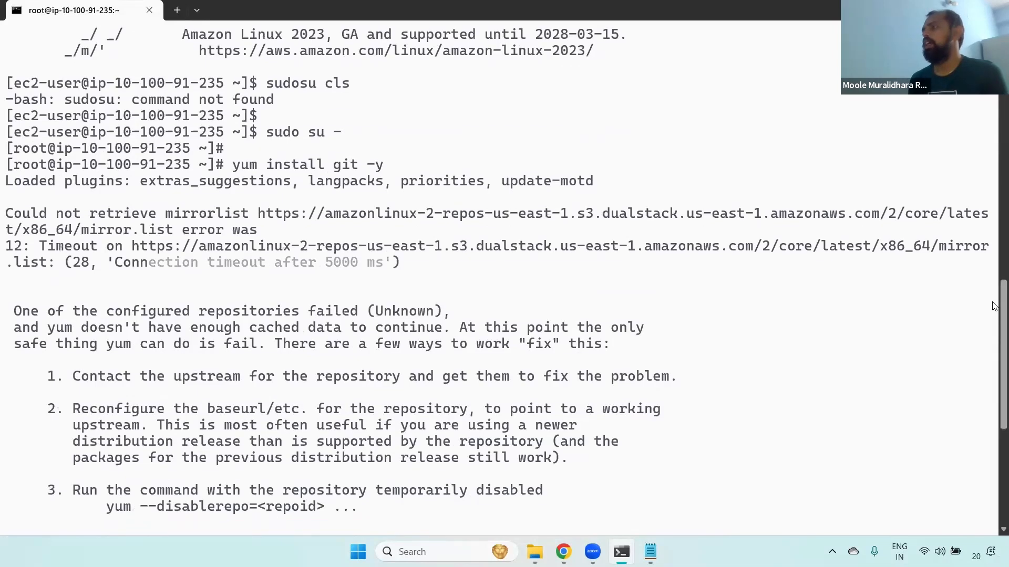
pyautogui.moveTo(994, 306); pyautogui.dragTo(993, 442)
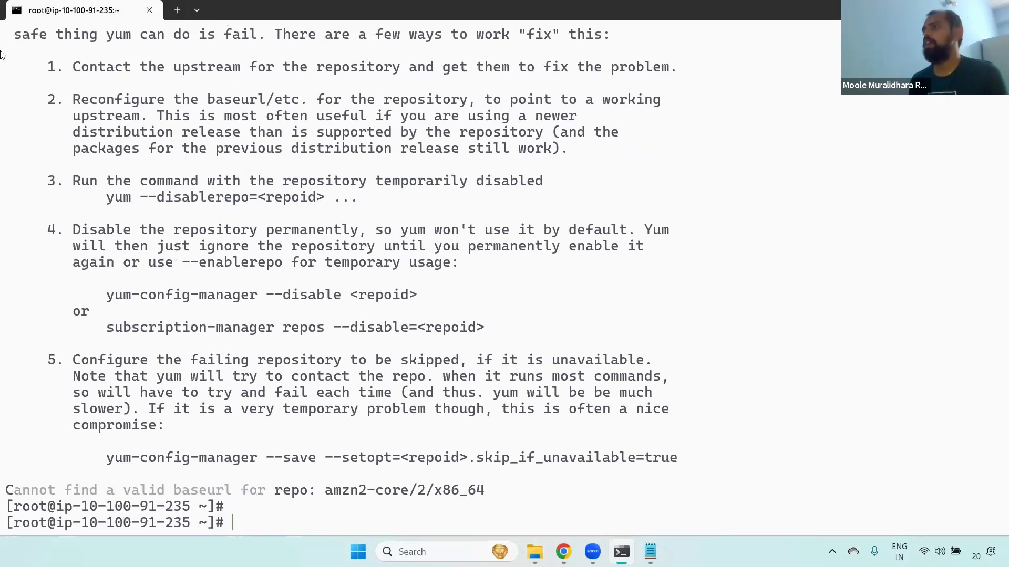
# Switch to Chrome, reload the Dev-VPC-Nat-Gateway details page and check its gateway ID, connectivity type and state.
pyautogui.hotkey('alt', 'Tab')
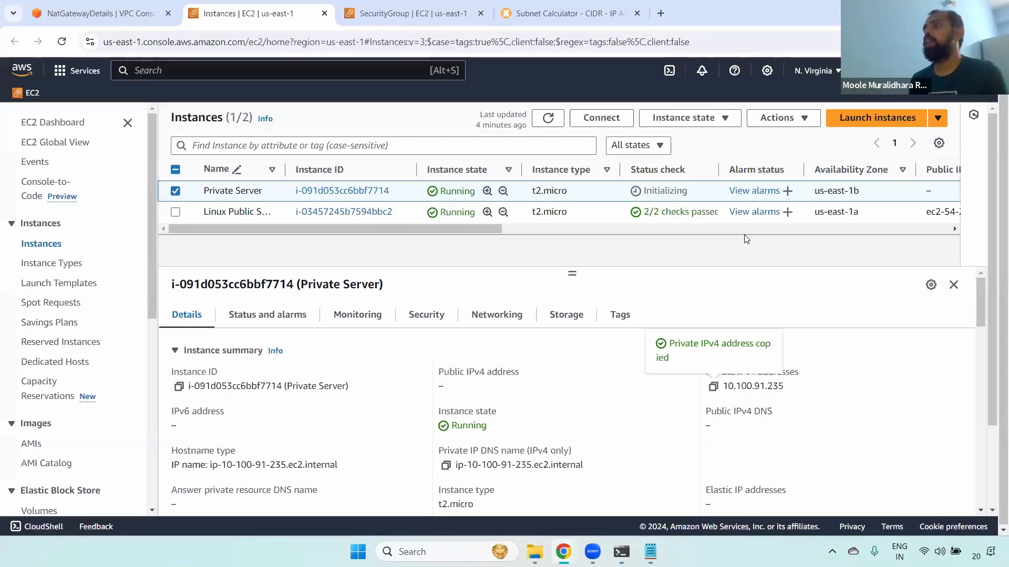
pyautogui.click(84, 13)
pyautogui.press('F5')
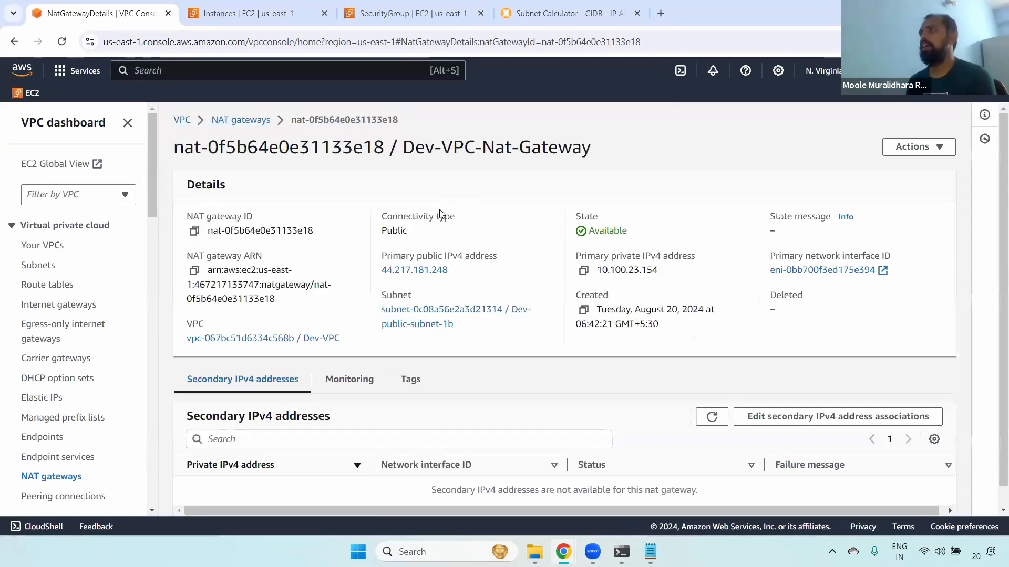
pyautogui.moveTo(245, 222); pyautogui.dragTo(309, 224)
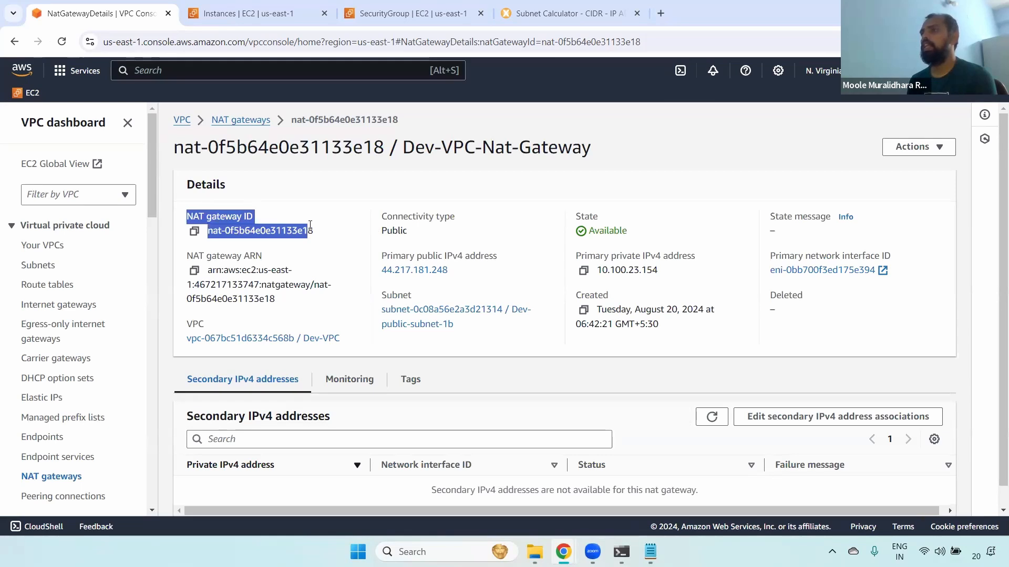
pyautogui.moveTo(385, 217); pyautogui.dragTo(457, 232)
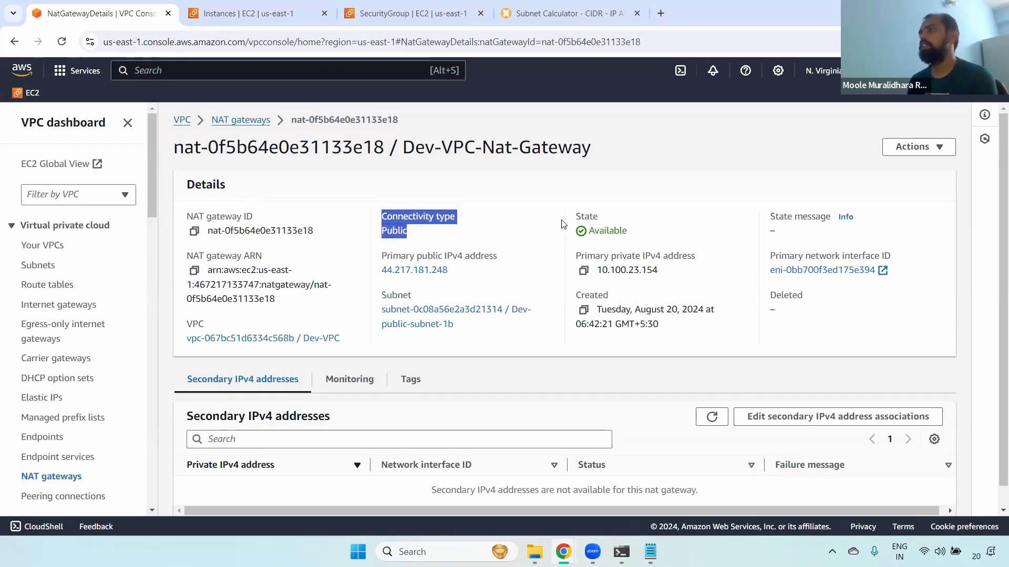
pyautogui.moveTo(581, 216); pyautogui.dragTo(656, 231)
# Examine the NAT gateway's primary public and private IPv4 addresses and its primary network interface ID.
pyautogui.moveTo(379, 256); pyautogui.dragTo(480, 268)
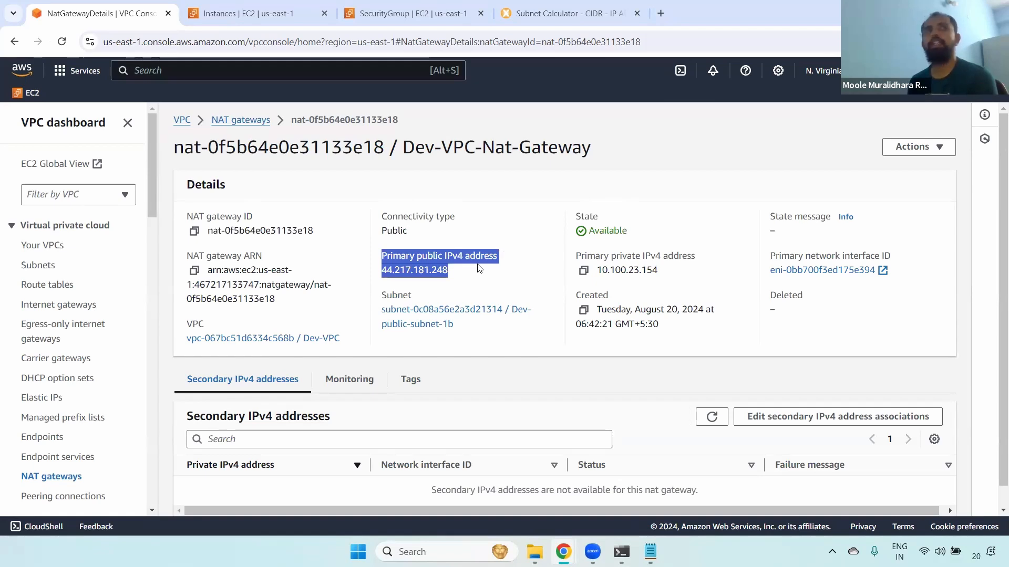
pyautogui.moveTo(575, 256); pyautogui.dragTo(671, 269)
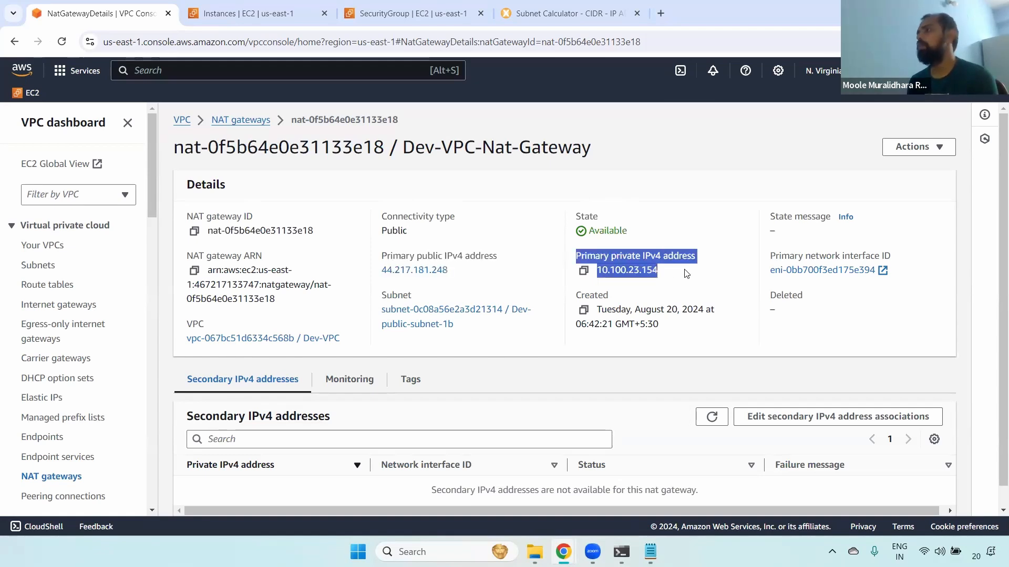
pyautogui.doubleClick(625, 269)
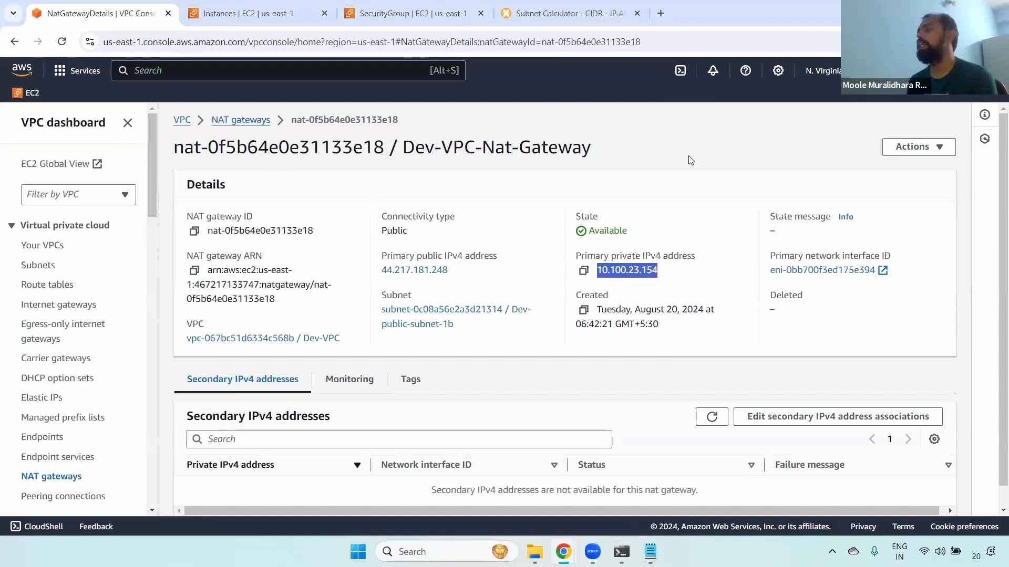
pyautogui.doubleClick(644, 270)
pyautogui.moveTo(644, 276); pyautogui.dragTo(638, 258)
pyautogui.doubleClick(643, 270)
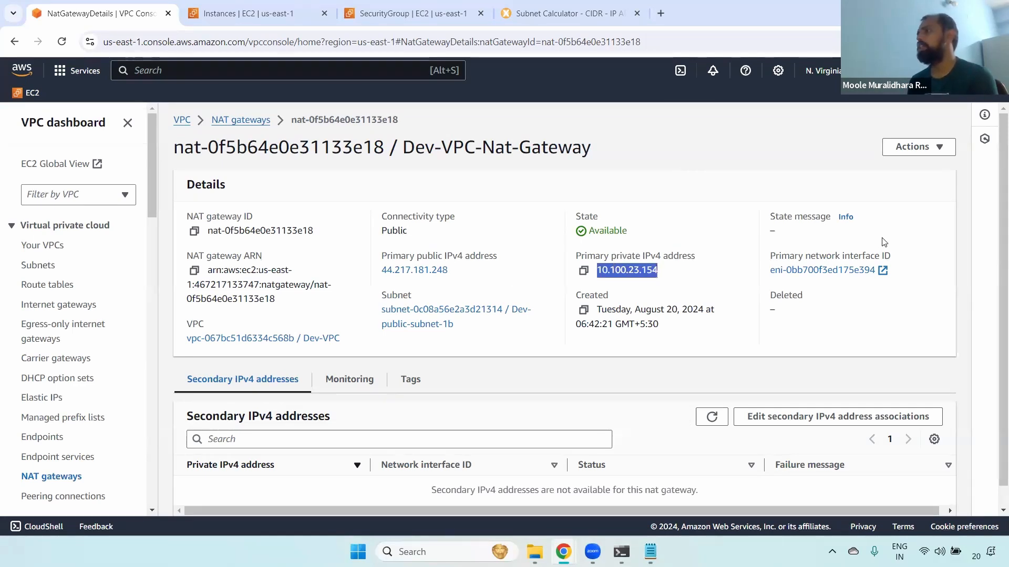
pyautogui.moveTo(766, 255); pyautogui.dragTo(918, 277)
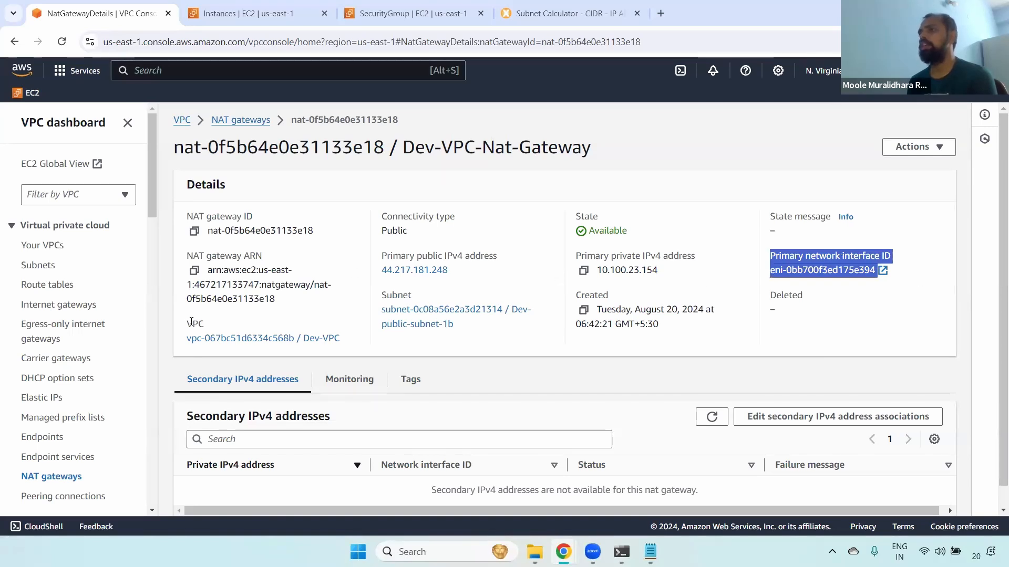
# Check the VPC, subnet and creation date in the NAT gateway's details.
pyautogui.moveTo(191, 322); pyautogui.dragTo(247, 326)
pyautogui.click(392, 296)
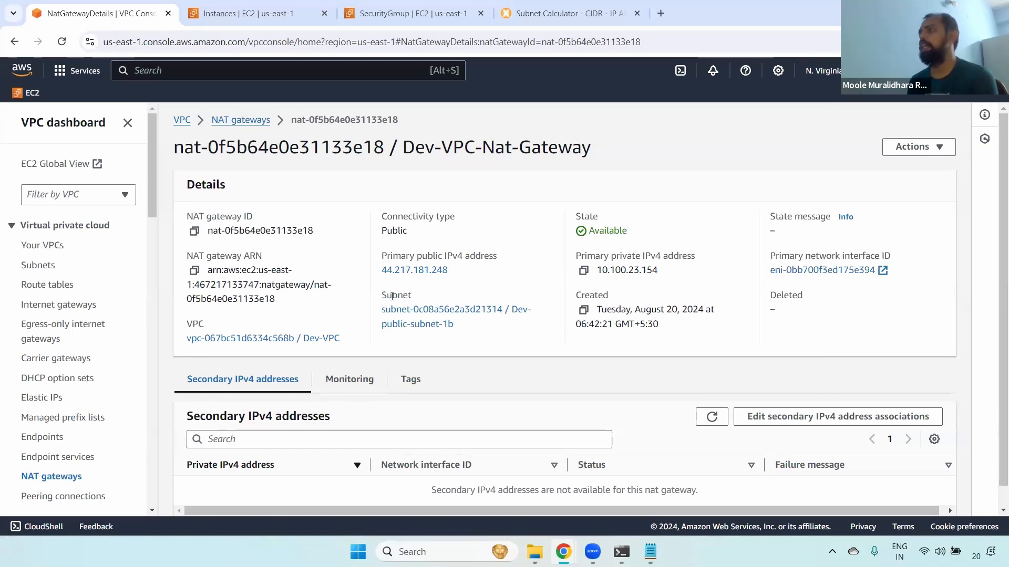
pyautogui.moveTo(393, 296); pyautogui.dragTo(461, 324)
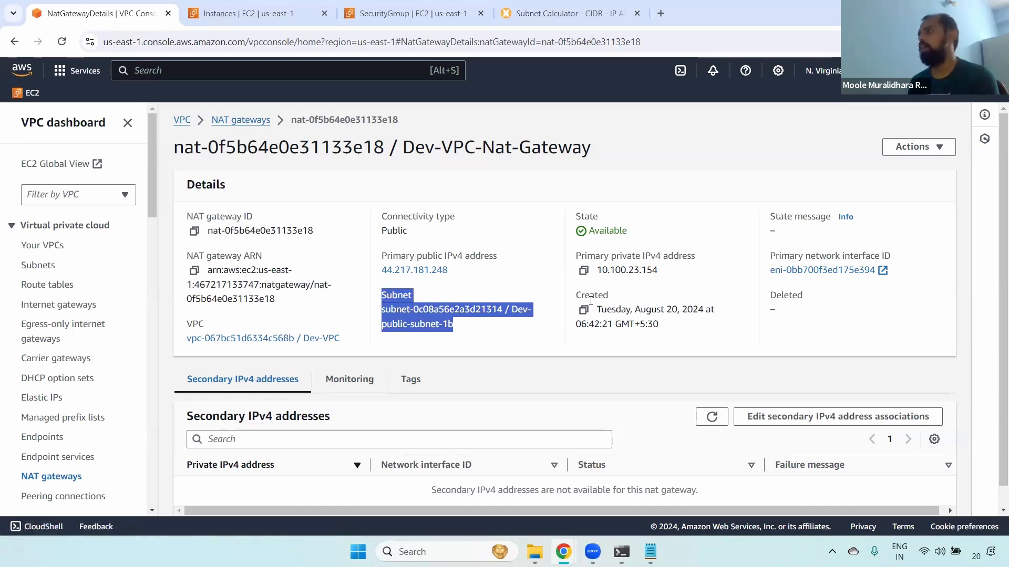
pyautogui.moveTo(581, 296); pyautogui.dragTo(652, 315)
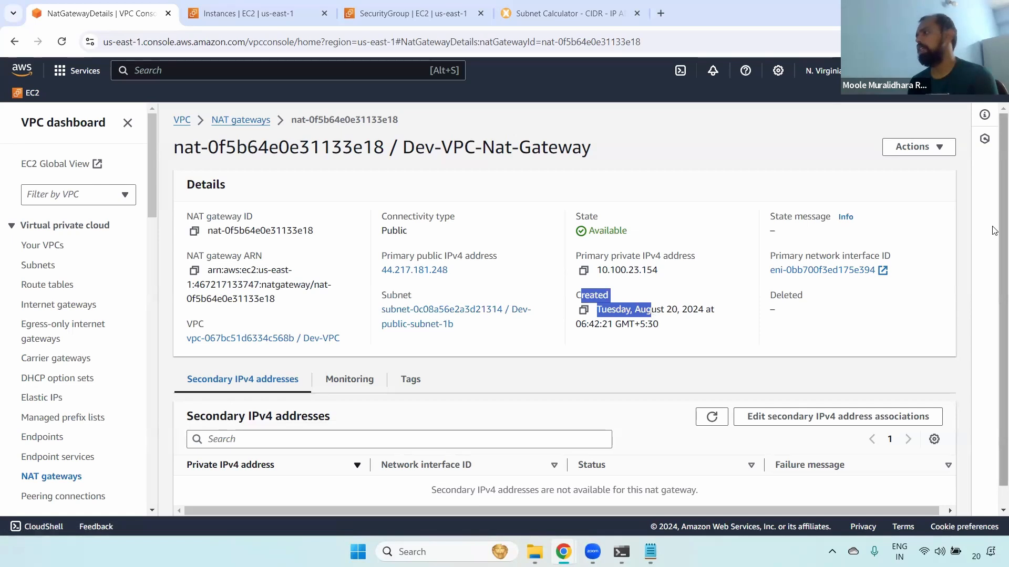
# View the monitoring metrics of Dev-VPC-Nat-Gateway.
pyautogui.scroll(-1, 994, 231)
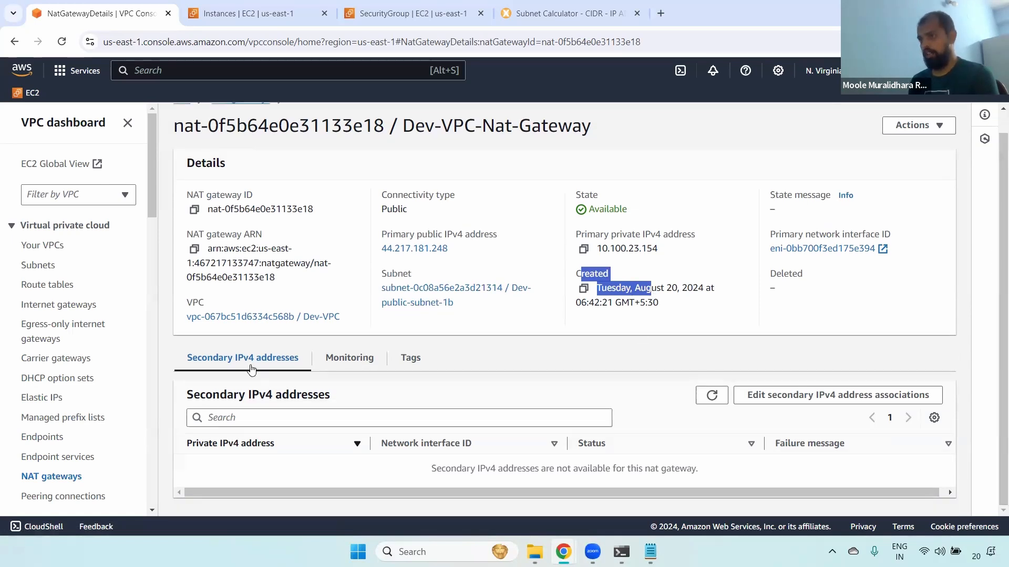
pyautogui.click(366, 359)
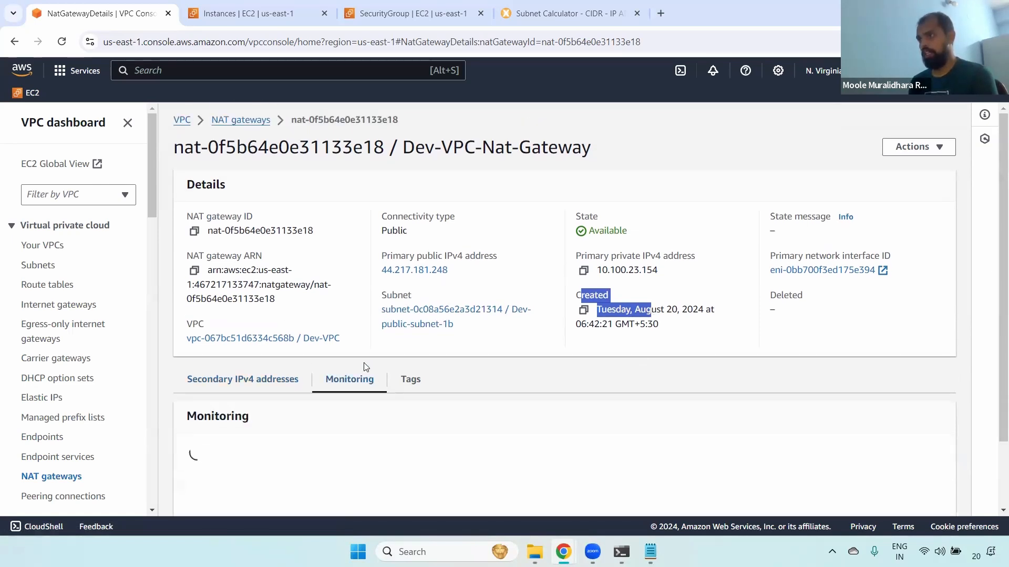
pyautogui.scroll(-4, 379, 279)
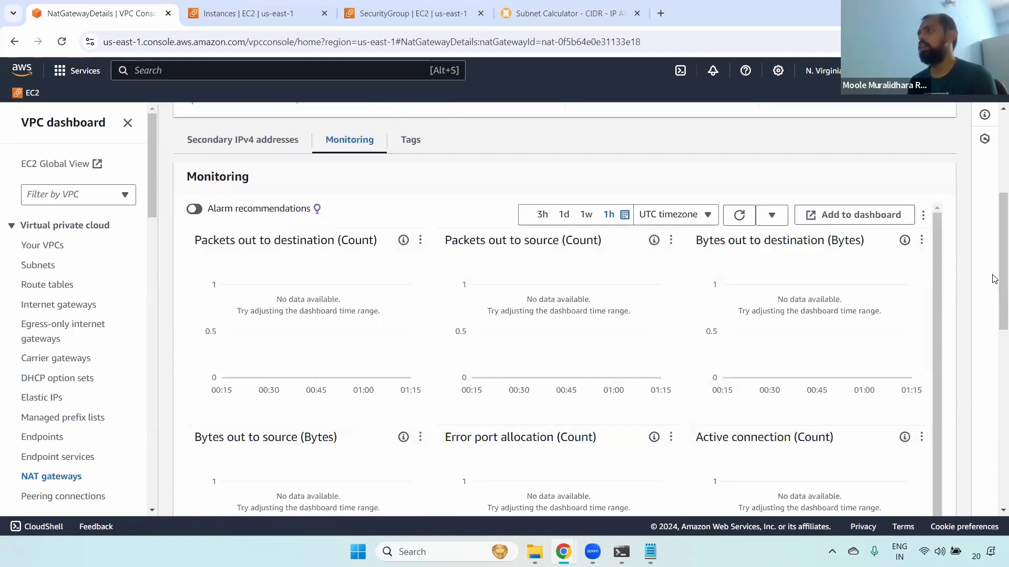
# Open the gateway's secondary IPv4 address associations for editing, look at the Elastic IP allocation choices, and leave without saving.
pyautogui.moveTo(995, 266); pyautogui.dragTo(995, 183)
pyautogui.click(913, 147)
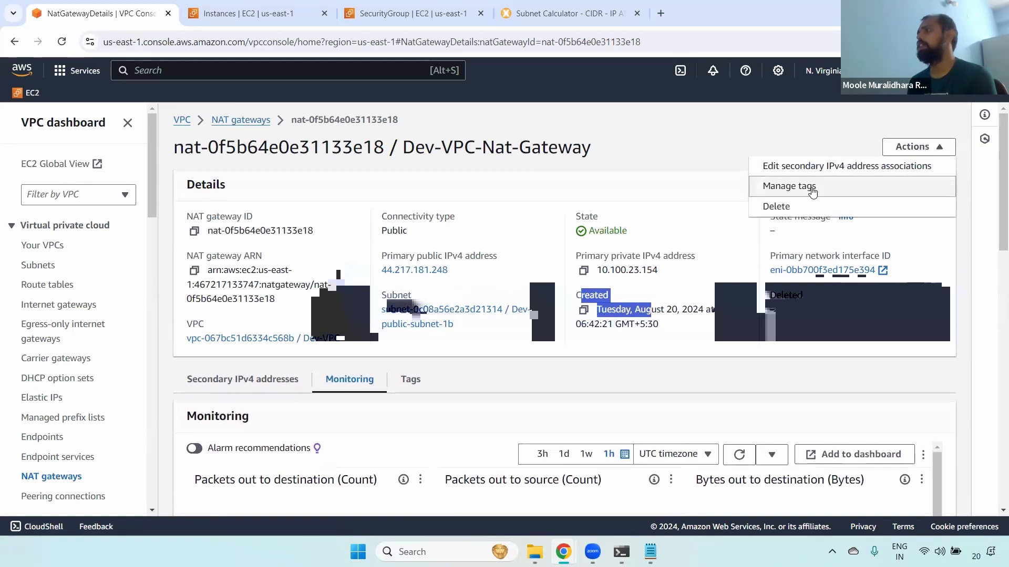
pyautogui.click(863, 169)
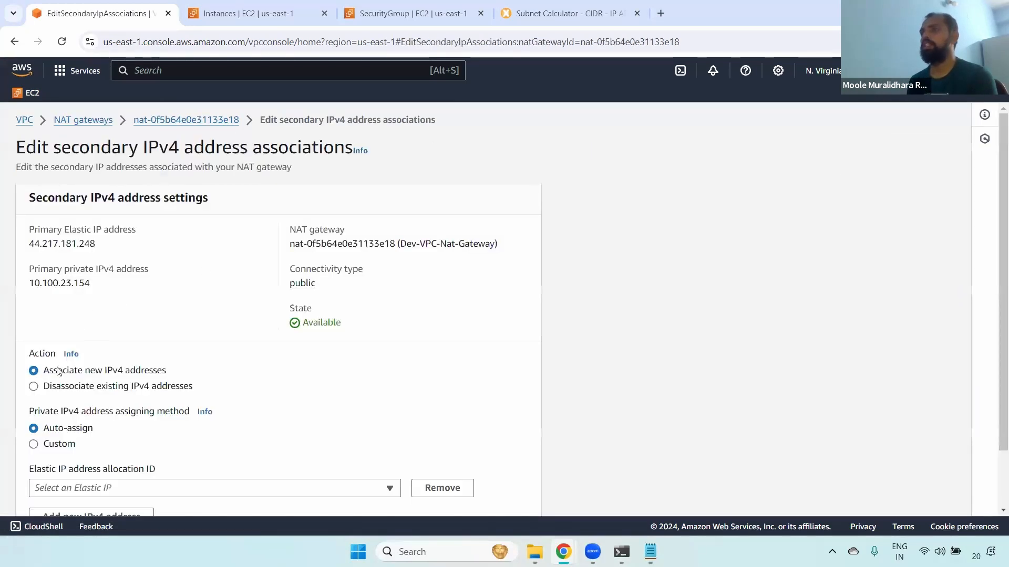
pyautogui.scroll(-2, 79, 378)
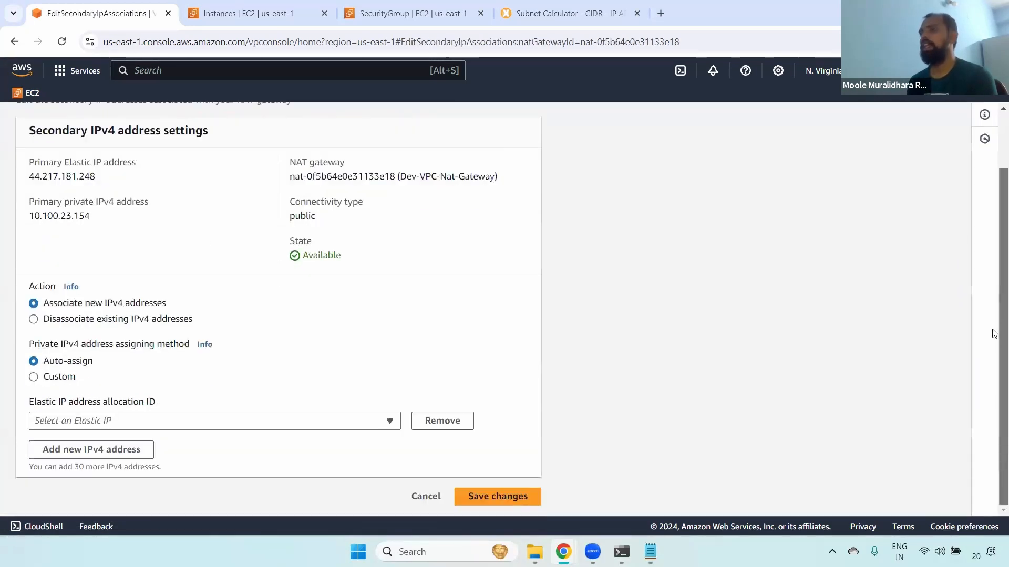
pyautogui.click(95, 420)
pyautogui.click(218, 383)
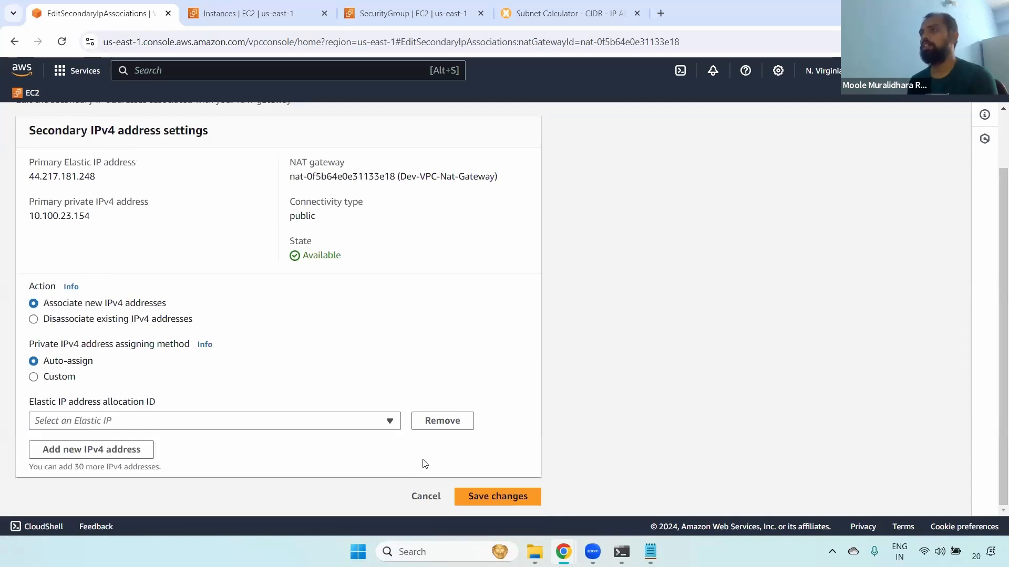
pyautogui.click(426, 496)
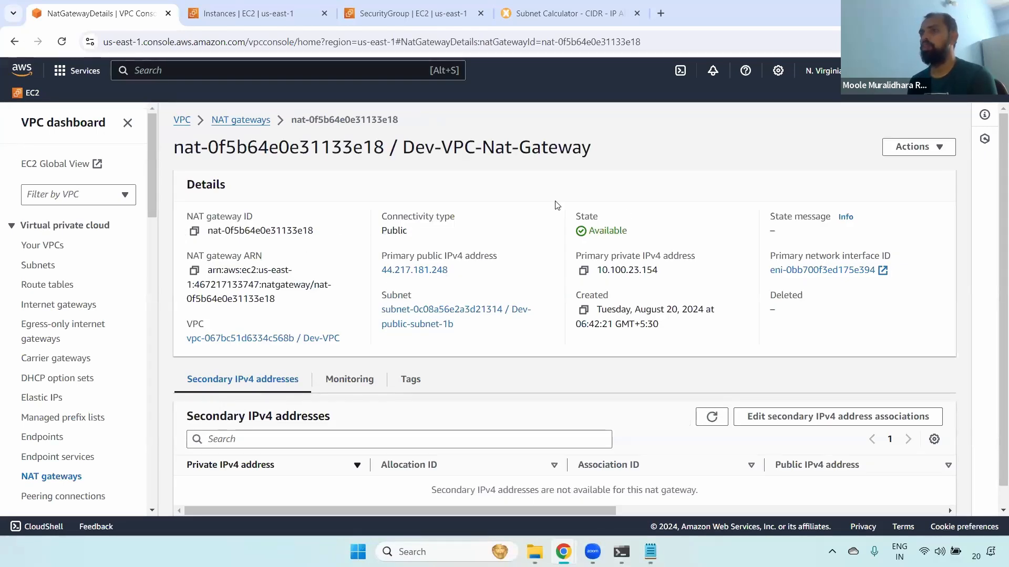
# Add a route to Dev-VPC-Private-RouteTable with destination 0.0.0.0/0 and Dev-VPC-Nat-Gateway as the NAT Gateway target, and save it.
pyautogui.click(47, 289)
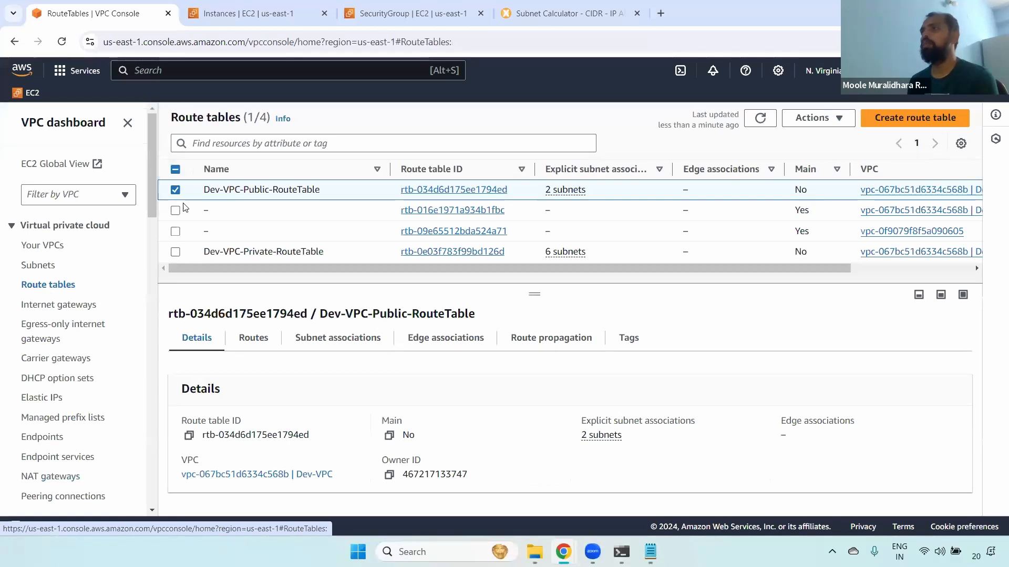
pyautogui.click(176, 189)
pyautogui.click(176, 251)
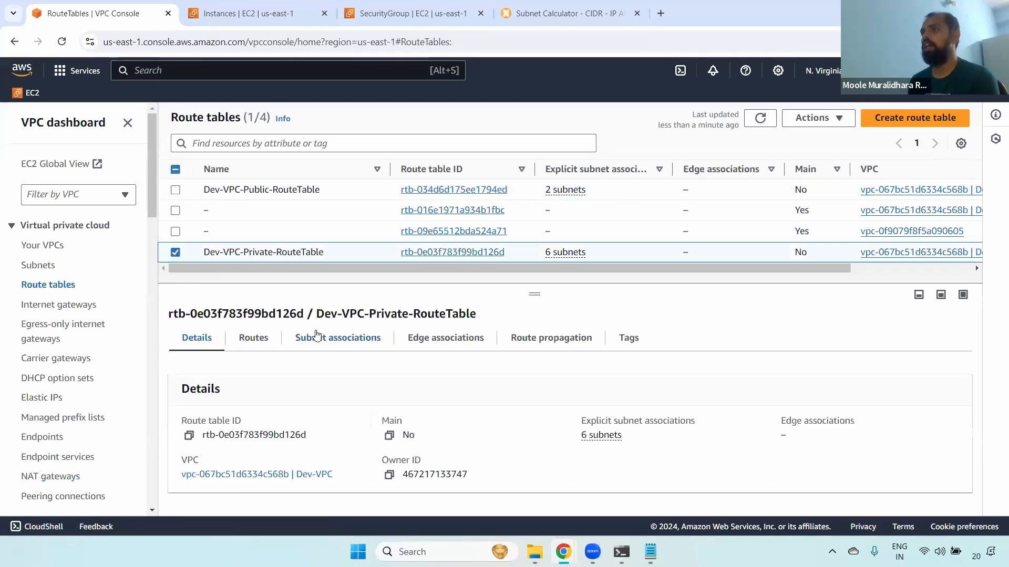
pyautogui.click(243, 343)
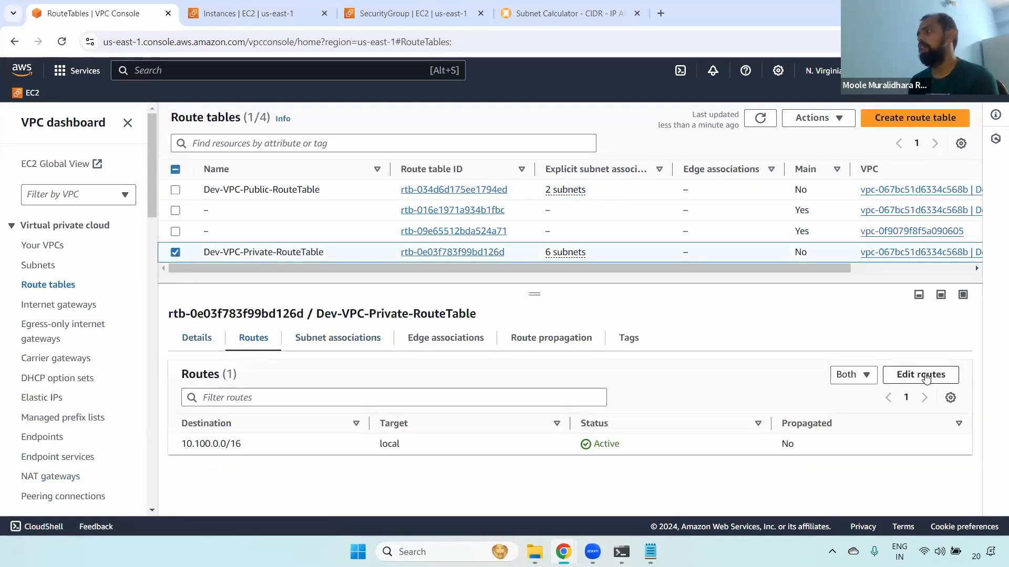
pyautogui.click(920, 374)
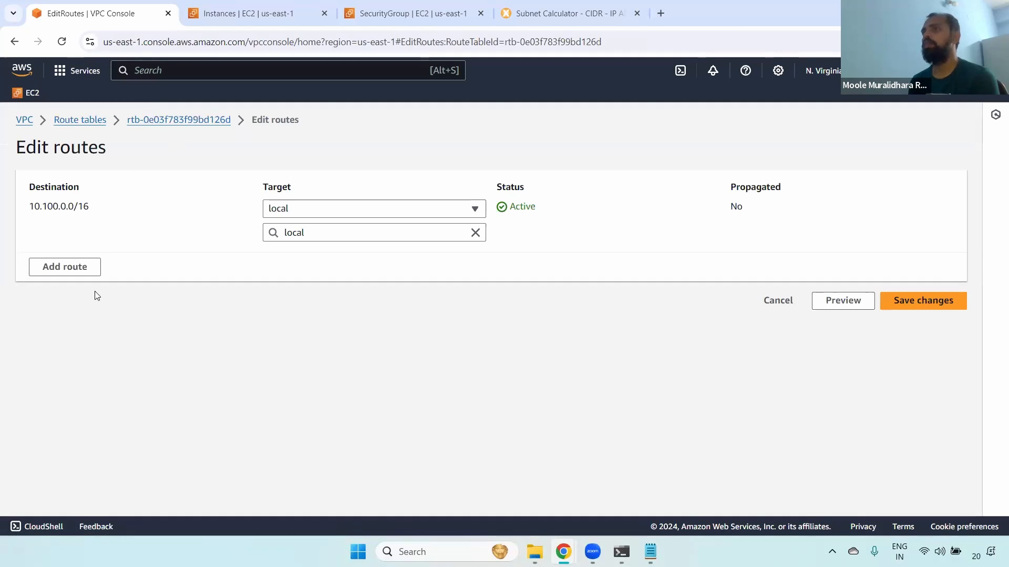
pyautogui.click(79, 270)
pyautogui.click(114, 261)
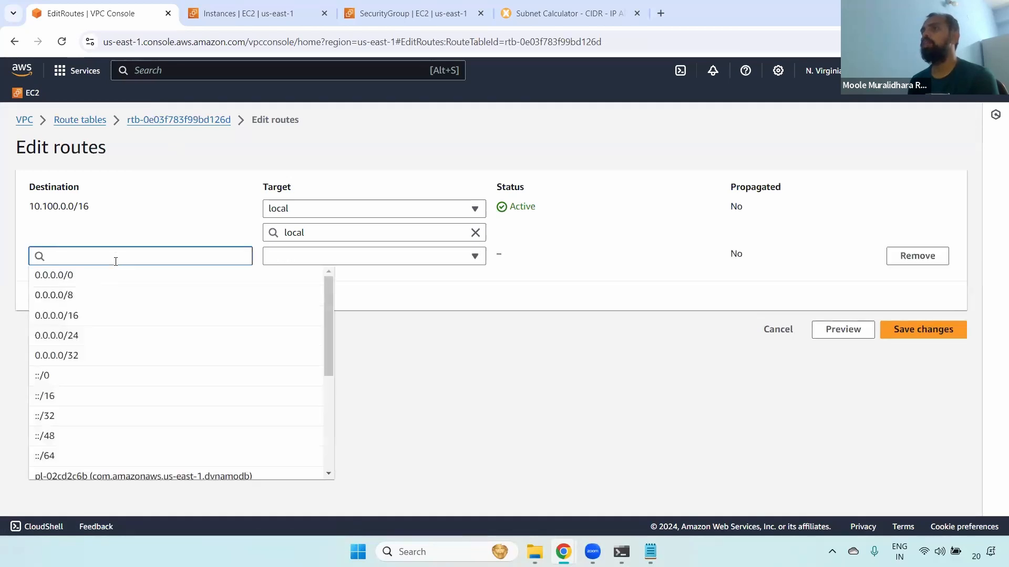
pyautogui.click(325, 274)
pyautogui.click(368, 256)
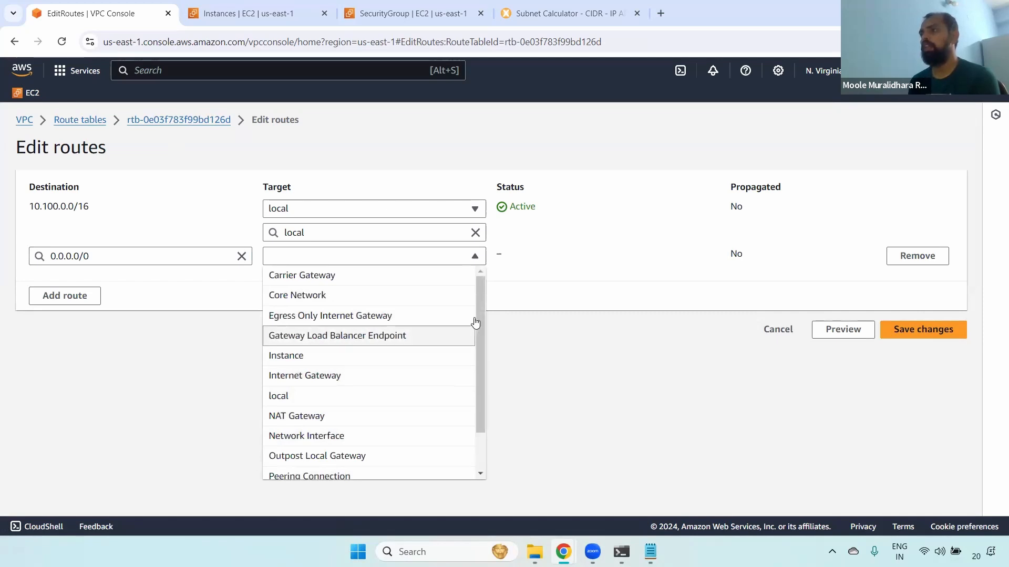
pyautogui.scroll(-2, 345, 363)
pyautogui.click(297, 372)
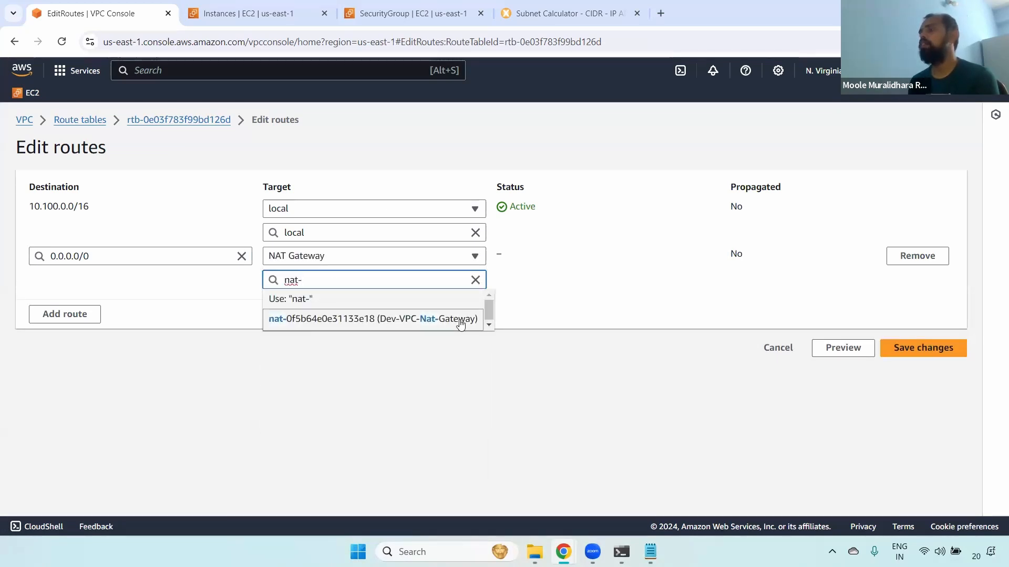
pyautogui.click(455, 320)
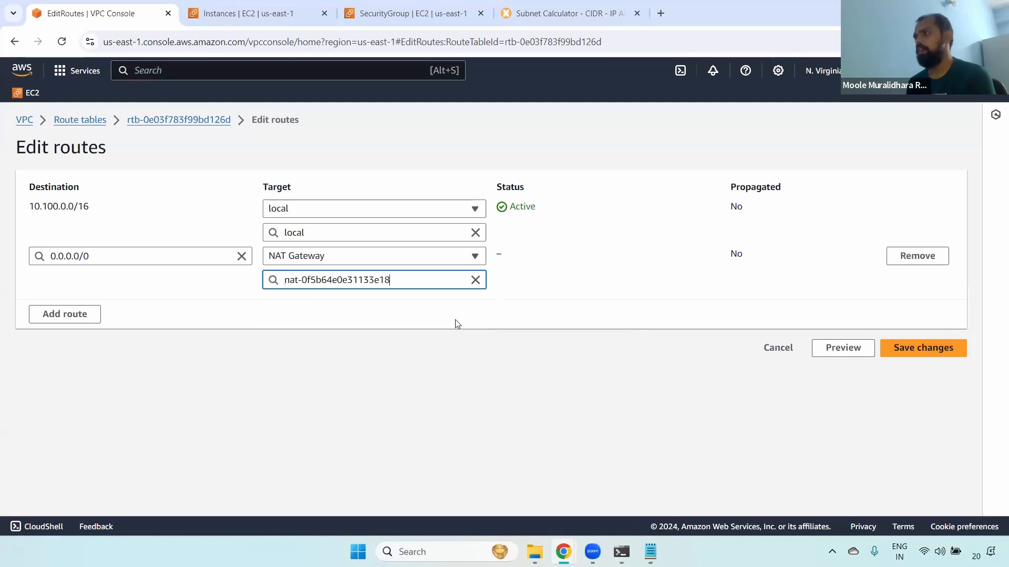
pyautogui.click(922, 351)
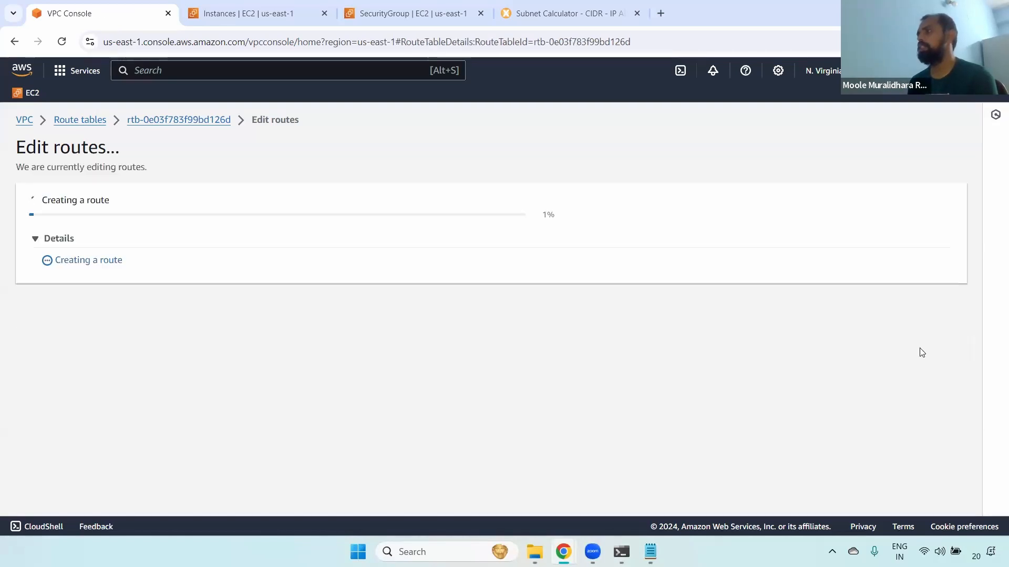
# Review the updated Dev-VPC-Private-RouteTable's name and explicit subnet associations, and return to its routes.
pyautogui.scroll(-1, 993, 199)
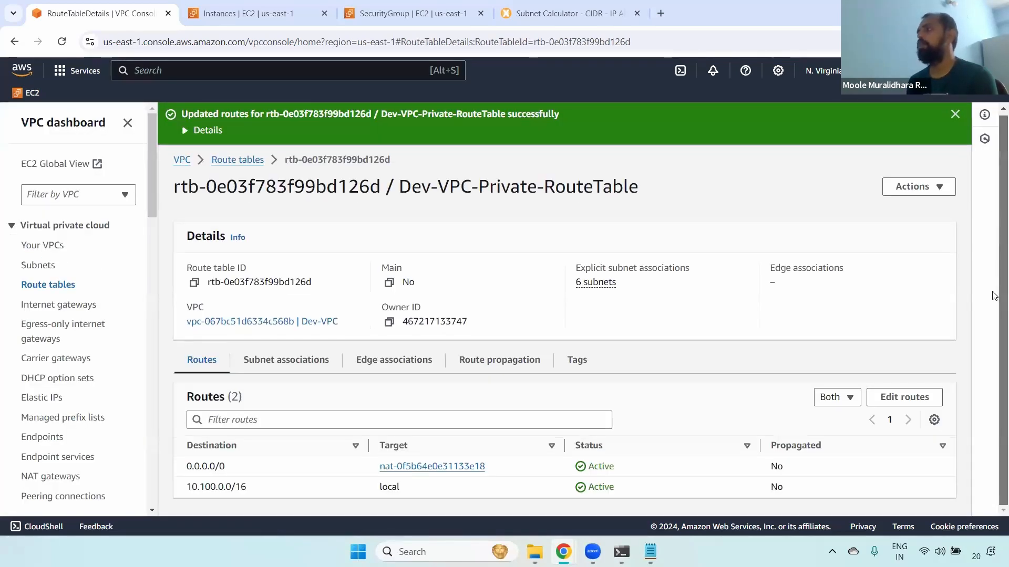
pyautogui.moveTo(401, 187); pyautogui.dragTo(668, 183)
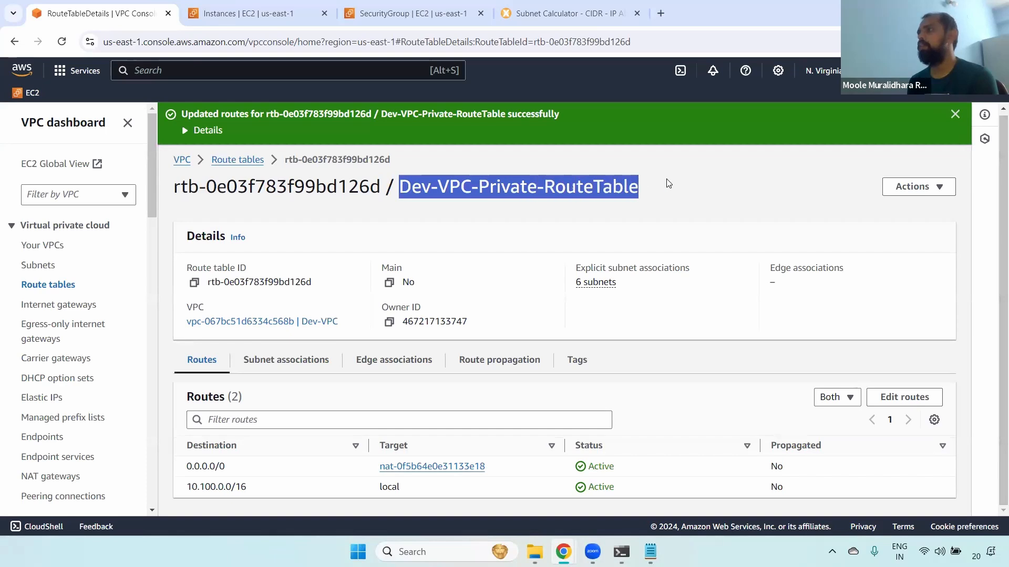
pyautogui.click(271, 360)
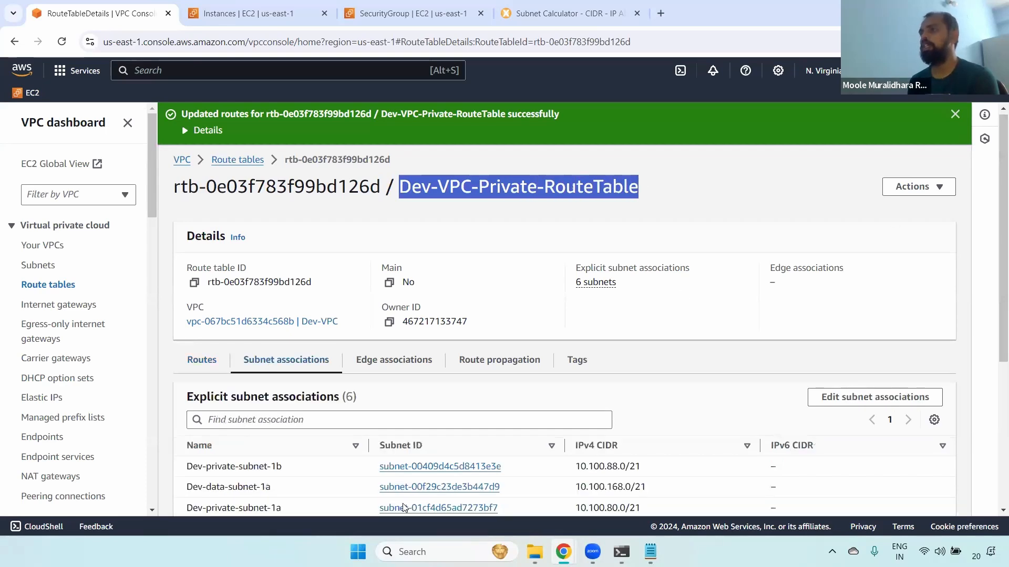
pyautogui.scroll(-3, 994, 309)
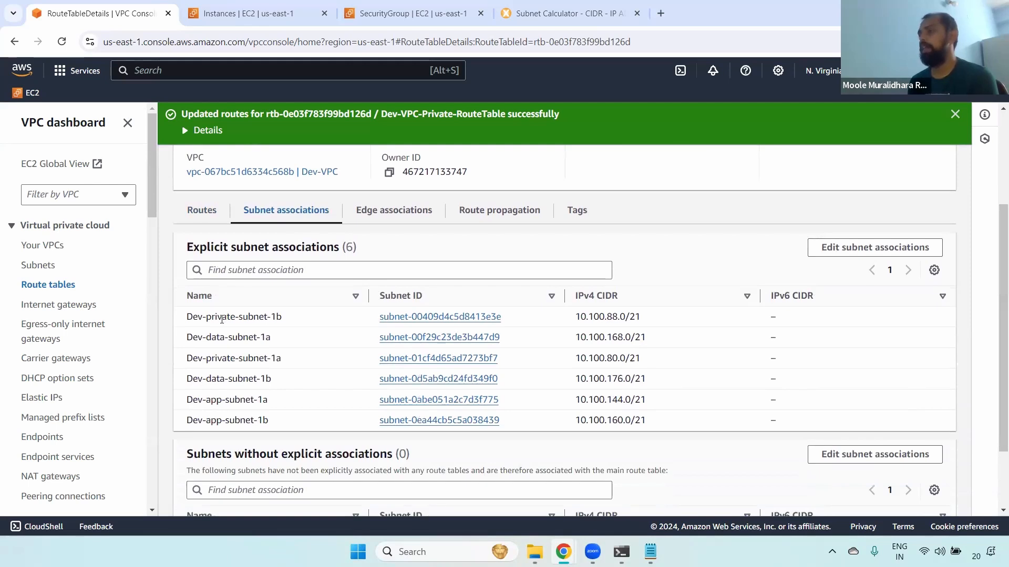
pyautogui.click(206, 211)
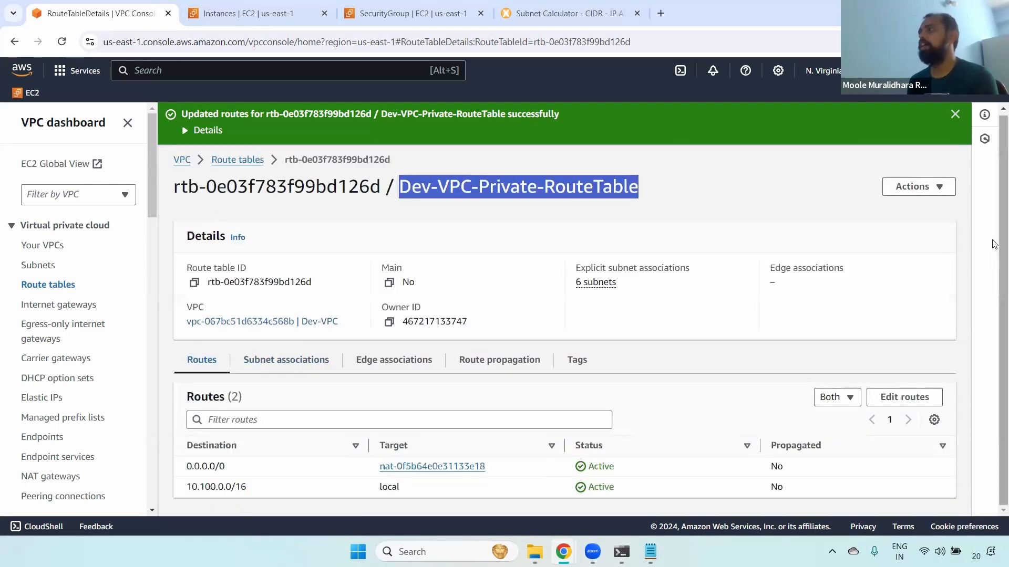
# Dismiss the route update notice and examine the NAT gateway target of the 0.0.0.0/0 route.
pyautogui.click(955, 114)
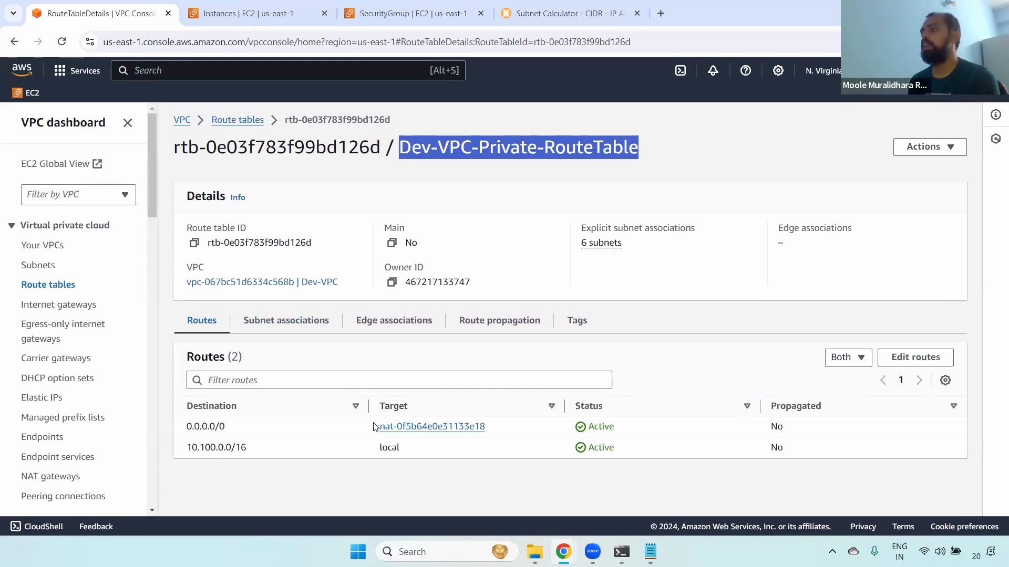
pyautogui.moveTo(377, 426); pyautogui.dragTo(504, 428)
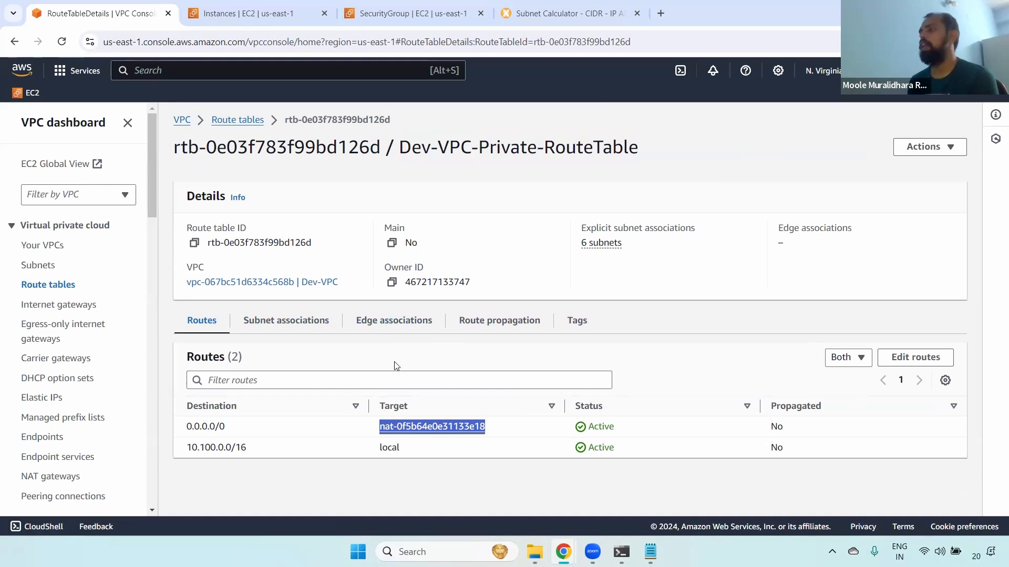
pyautogui.moveTo(374, 427); pyautogui.dragTo(506, 432)
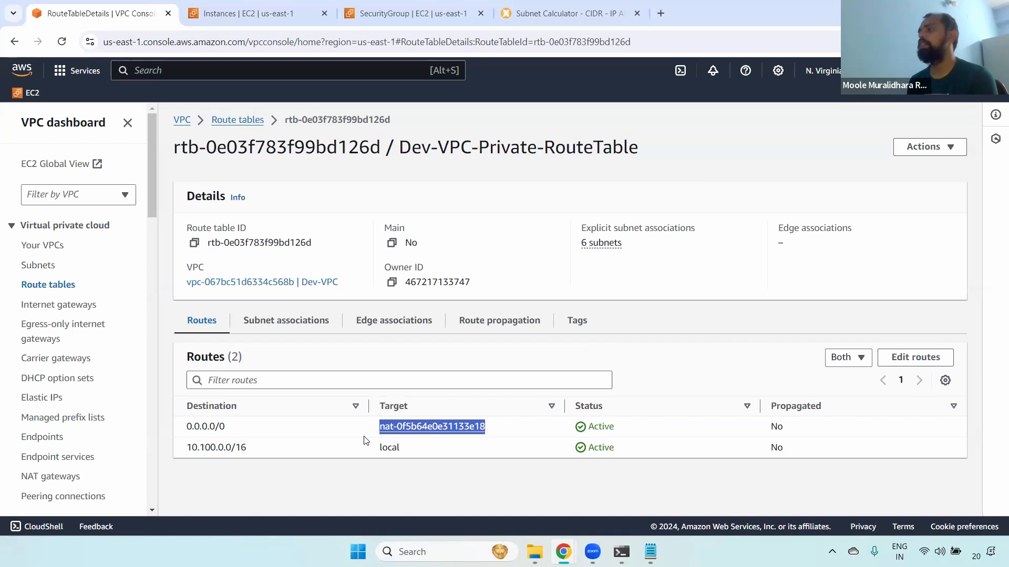
pyautogui.click(352, 425)
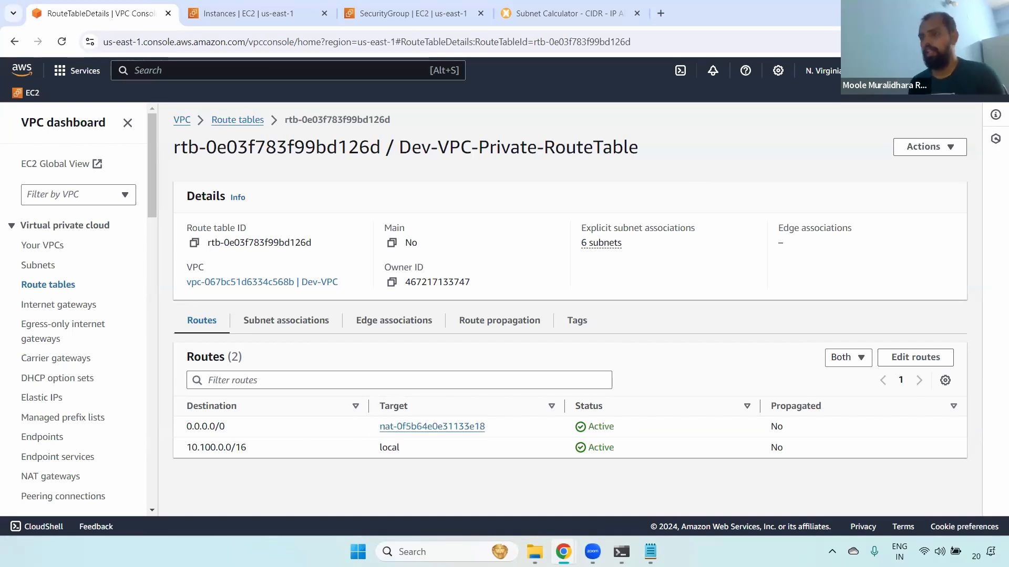
# Switch to the private server's terminal, clear the screen and install Git with "yum install git -y".
pyautogui.hotkey('alt', 'Tab')
pyautogui.write('cls')
pyautogui.press('Return')
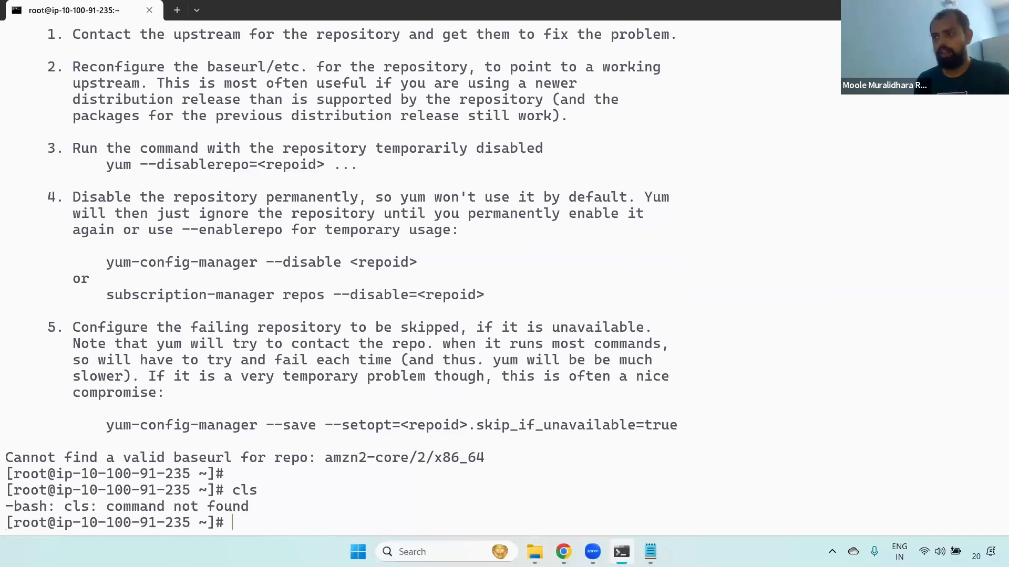
pyautogui.hotkey('ctrl', 'l')
pyautogui.write('yum i')
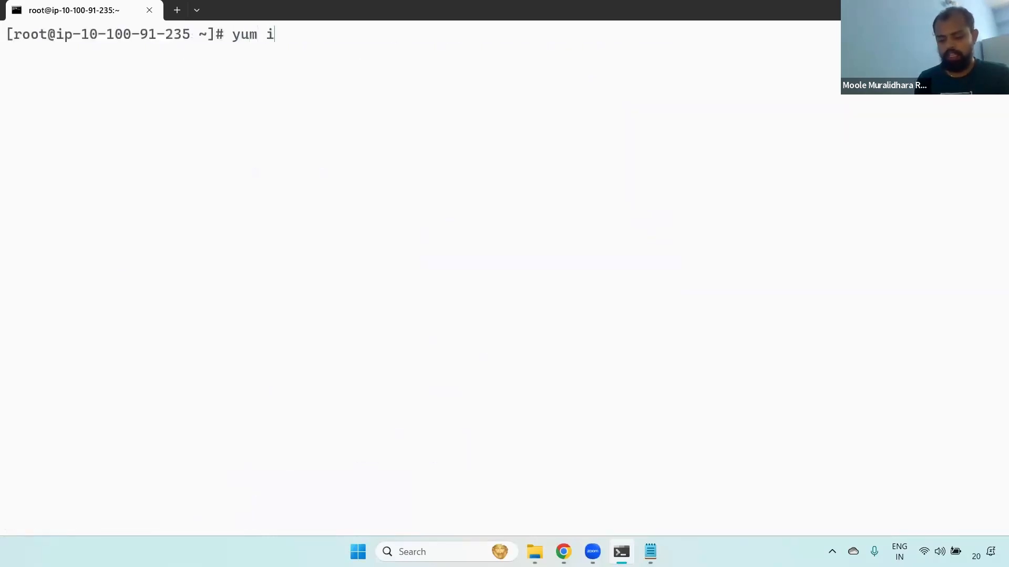
pyautogui.write('nstall git -y')
pyautogui.press('Return')
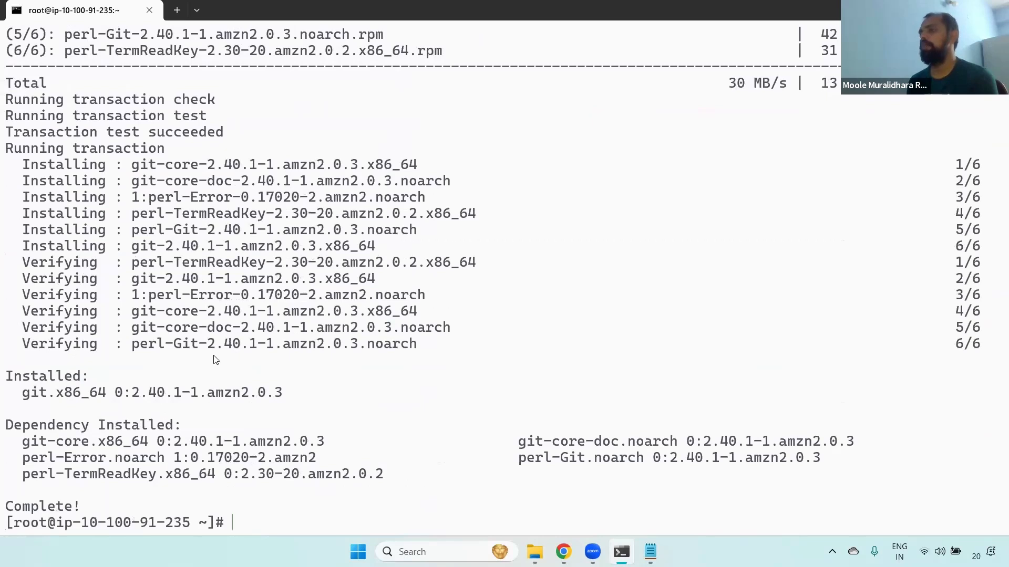
pyautogui.moveTo(21, 394); pyautogui.dragTo(284, 394)
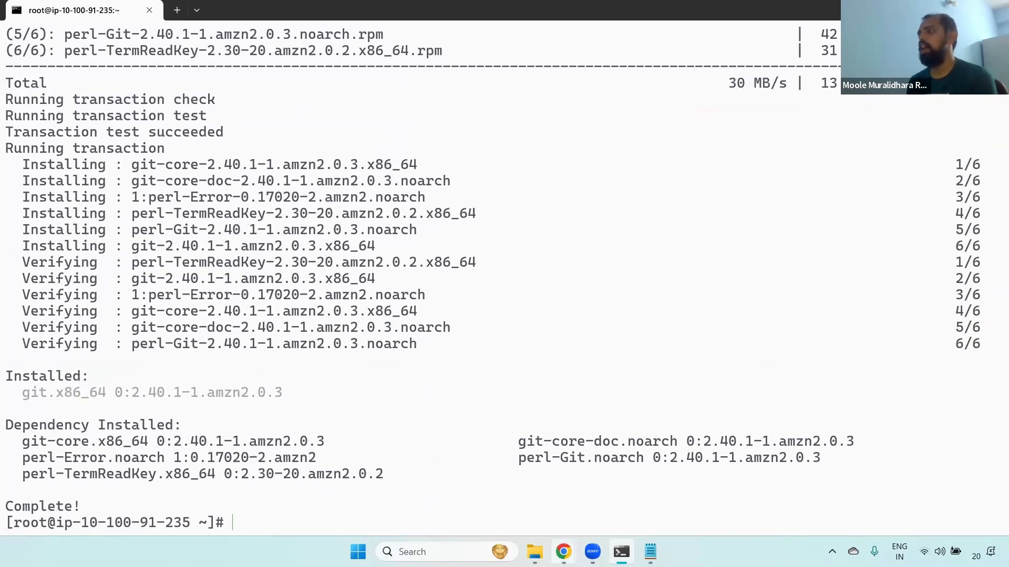
# Switch back to the VPC console in Chrome and examine the private route table's 0.0.0.0/0 destination and its target.
pyautogui.moveTo(563, 552)
pyautogui.click(630, 465)
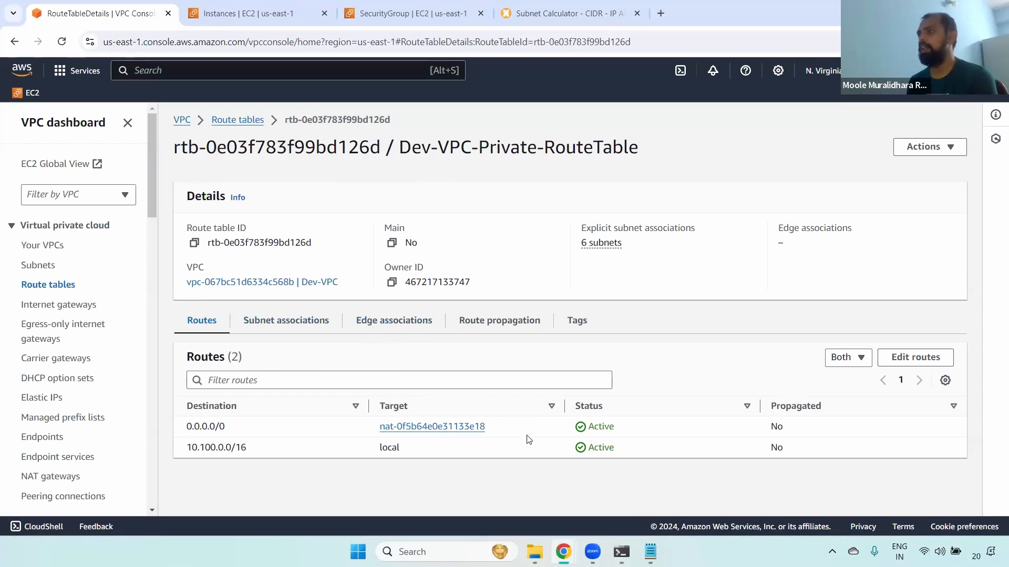
pyautogui.moveTo(529, 439); pyautogui.dragTo(196, 422)
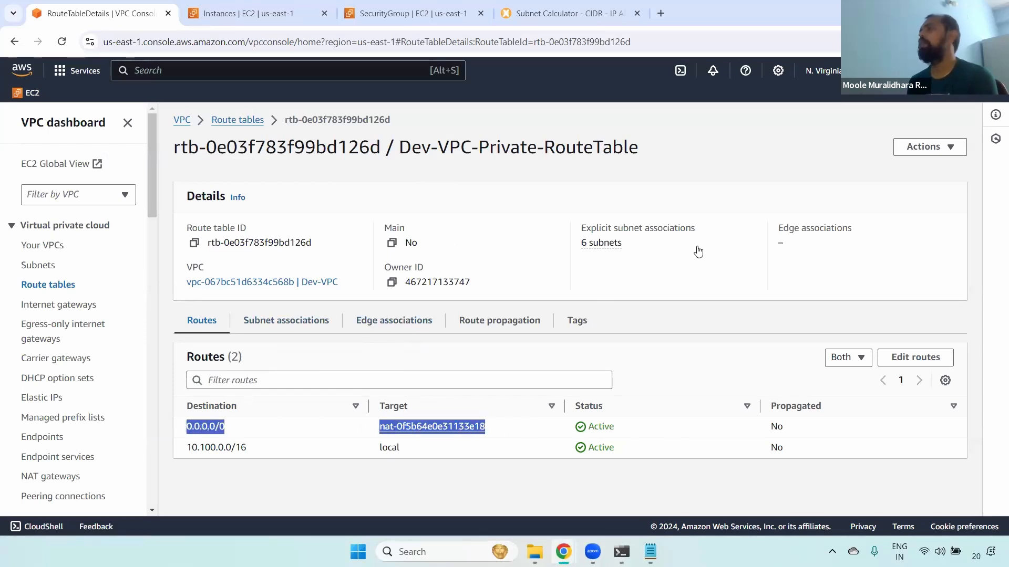
pyautogui.click(719, 157)
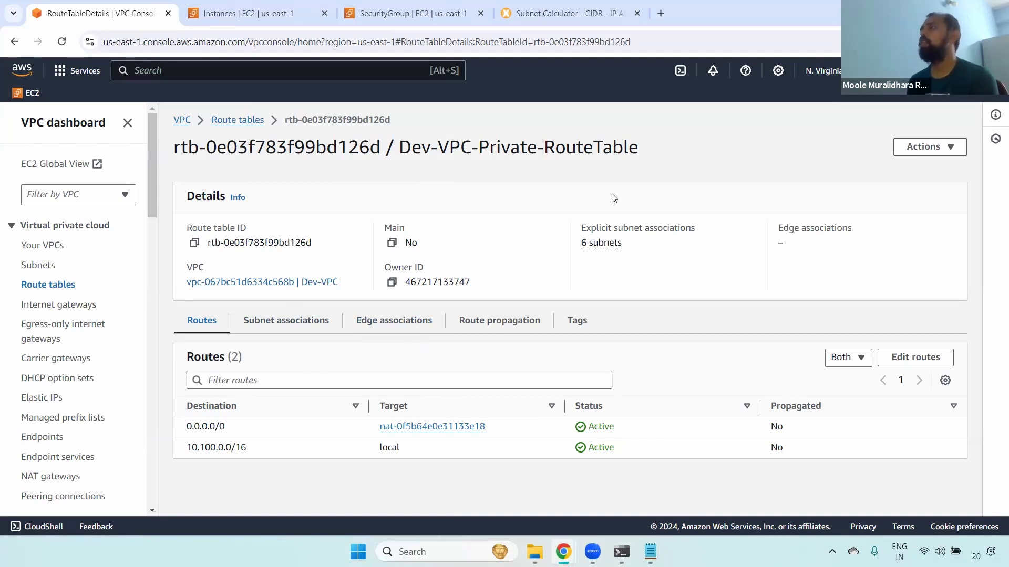
pyautogui.moveTo(529, 434); pyautogui.dragTo(363, 421)
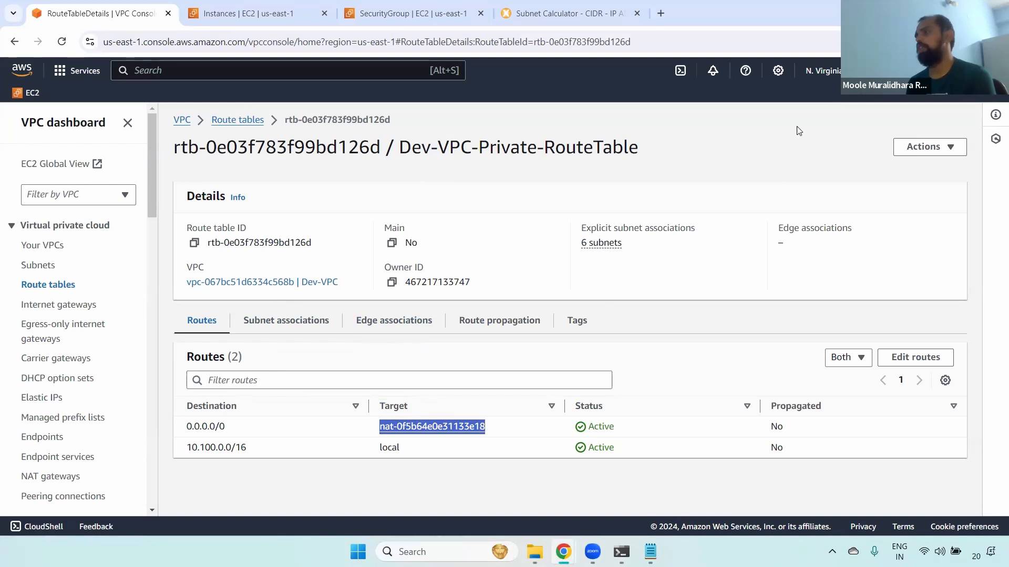
pyautogui.click(767, 130)
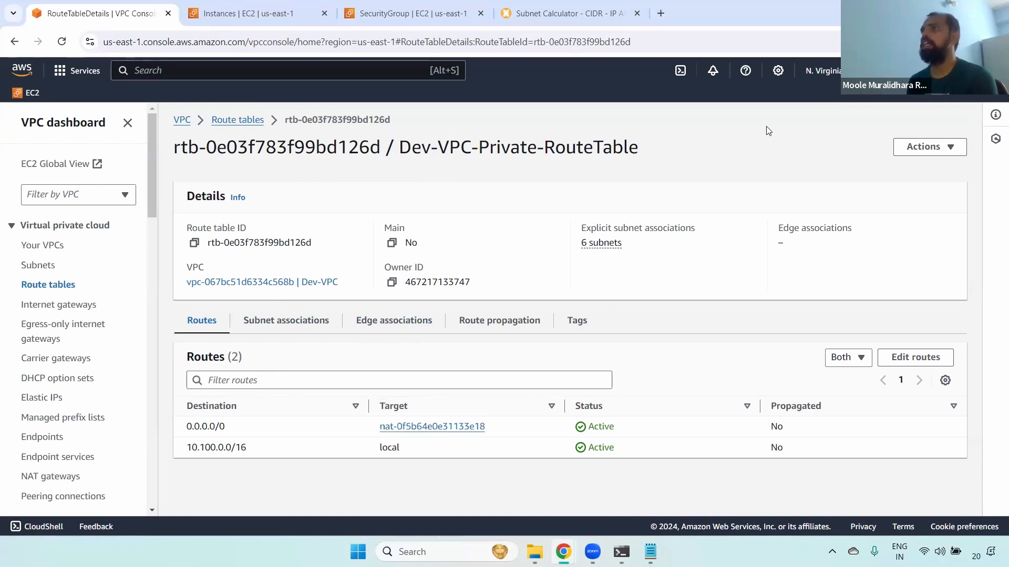
# Open the list of NAT gateways and widen its Name column to fit the full gateway name.
pyautogui.click(242, 120)
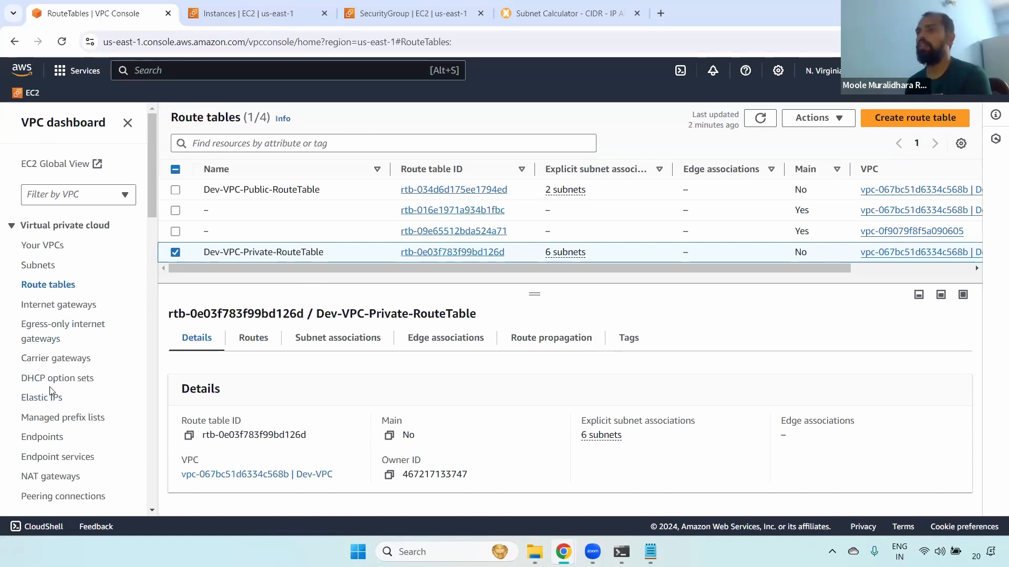
pyautogui.click(50, 476)
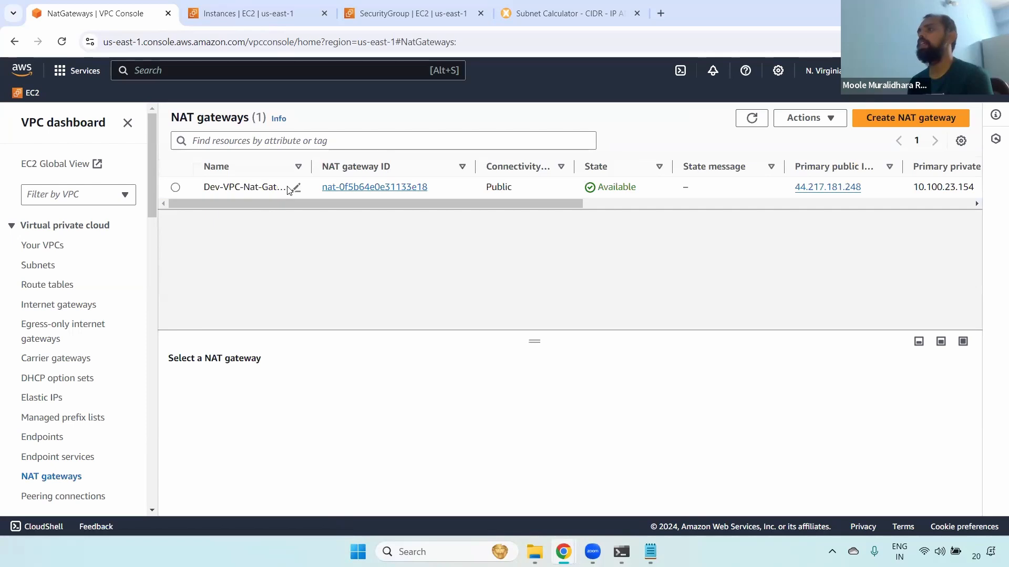
pyautogui.moveTo(312, 166); pyautogui.dragTo(400, 166)
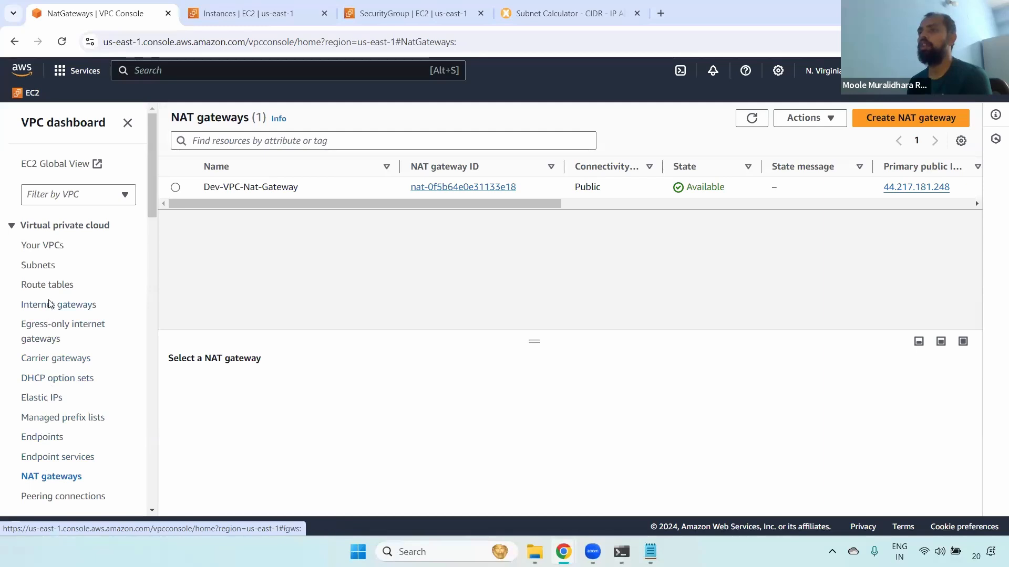
# View the subnet associations of Dev-VPC-Private-RouteTable, and deselect it in the list of route tables.
pyautogui.click(53, 285)
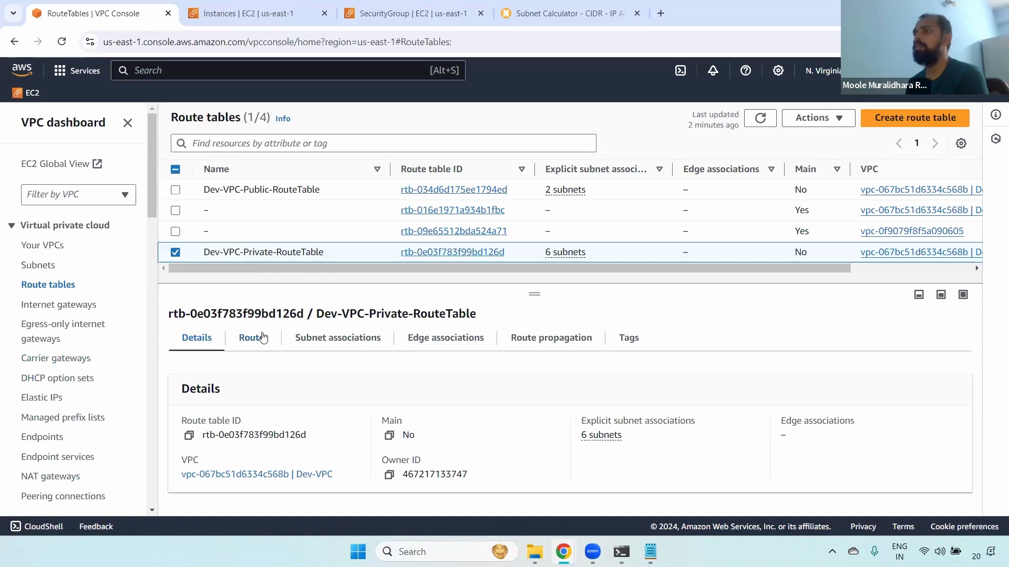
pyautogui.click(314, 341)
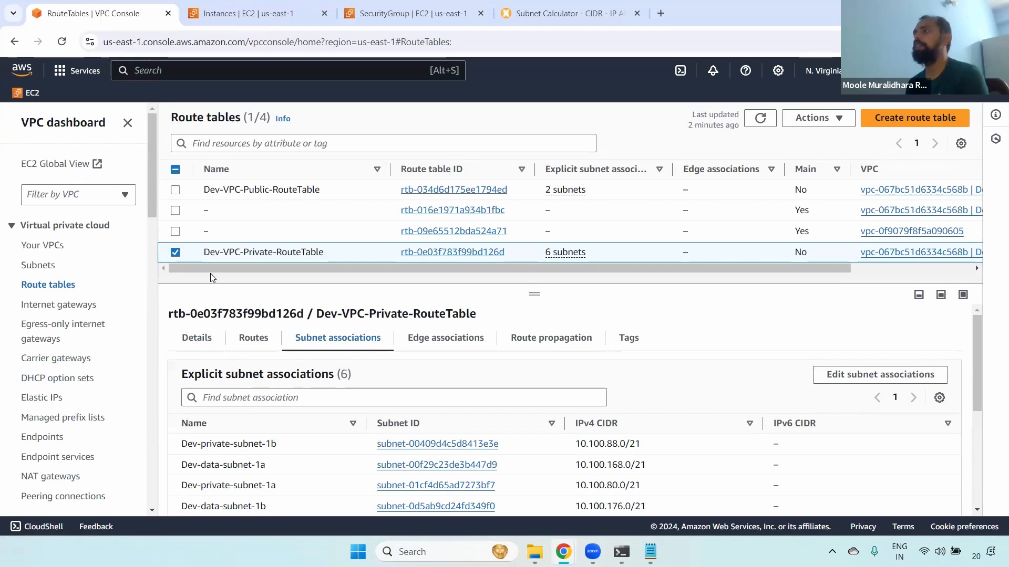
pyautogui.click(176, 254)
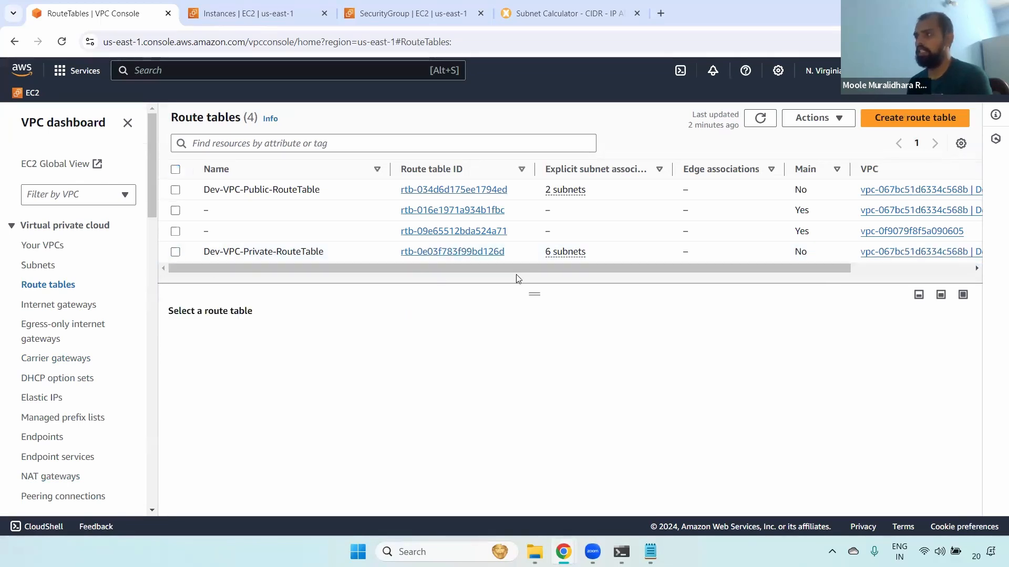
pyautogui.moveTo(531, 293)
pyautogui.mouseDown()
pyautogui.moveTo(532, 275)
pyautogui.moveTo(528, 307)
pyautogui.mouseUp()
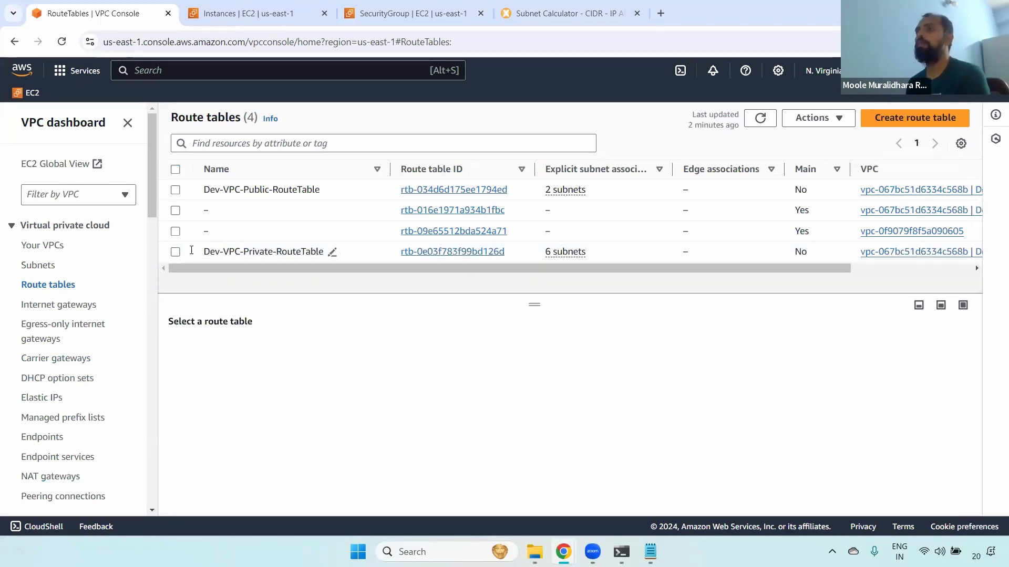
# Open the list of NAT gateways and examine the details and address columns of Dev-VPC-Nat-Gateway.
pyautogui.click(55, 477)
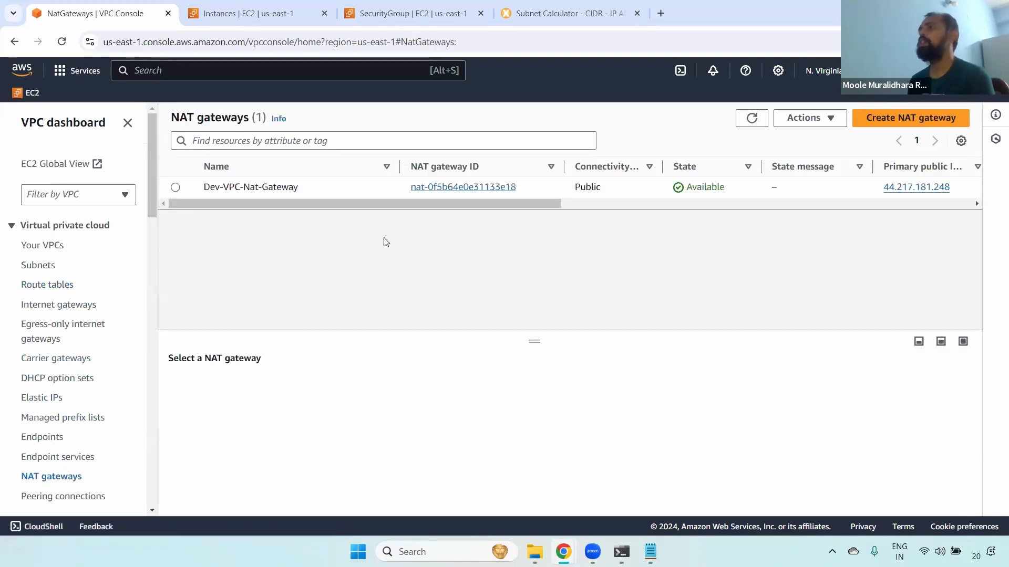
pyautogui.click(177, 188)
pyautogui.moveTo(526, 340); pyautogui.dragTo(547, 243)
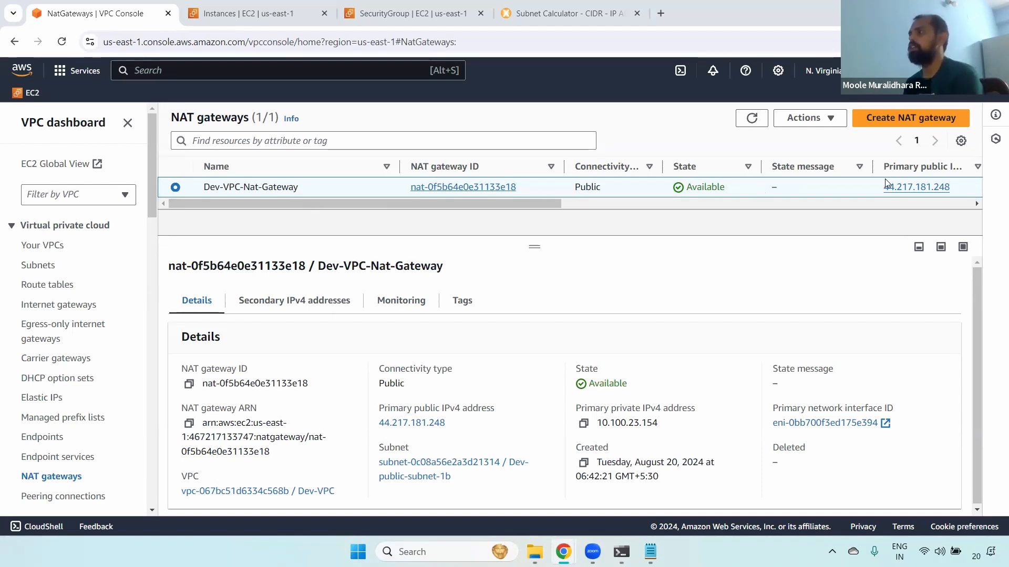
pyautogui.moveTo(546, 204); pyautogui.dragTo(651, 203)
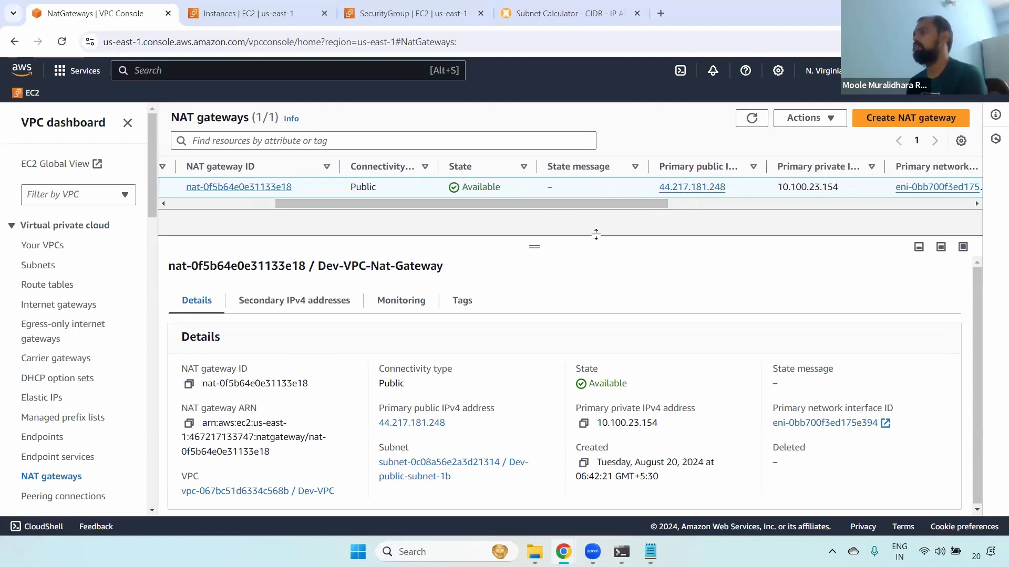
pyautogui.moveTo(519, 202); pyautogui.dragTo(412, 203)
# Switch to the EC2 instances list, terminate both Private Server and the Linux public server, and refresh their status.
pyautogui.click(229, 7)
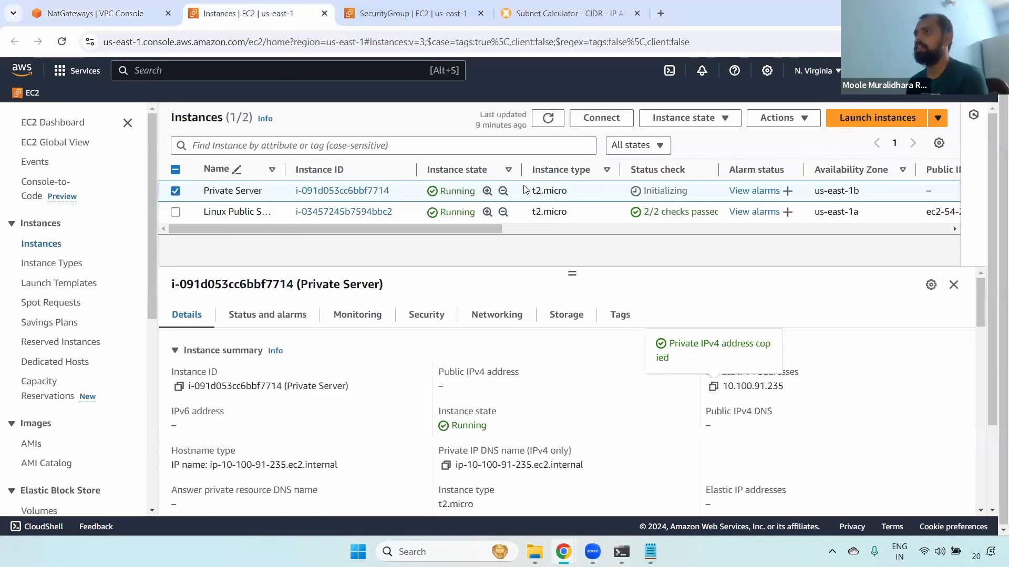
pyautogui.click(548, 117)
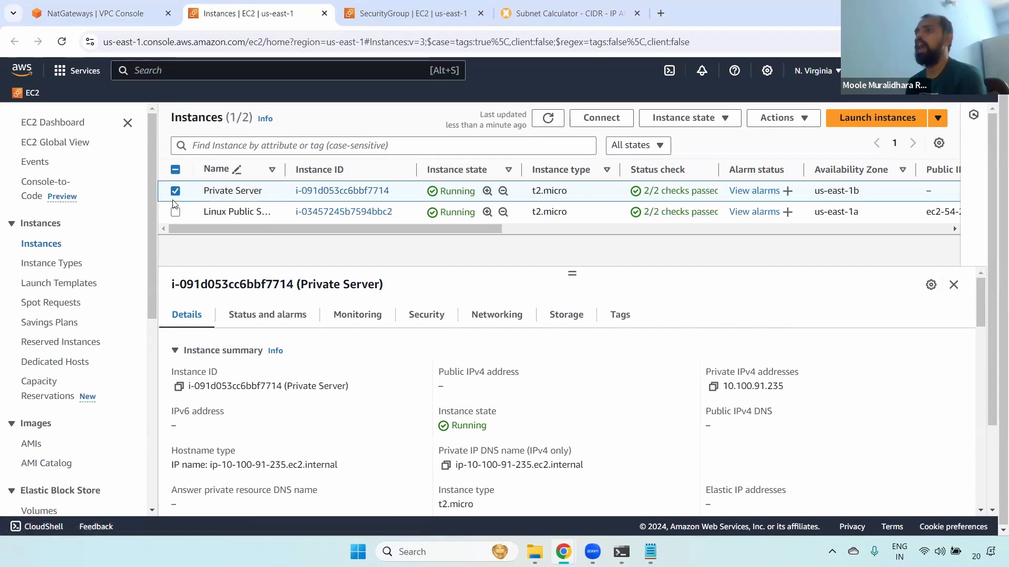
pyautogui.click(177, 214)
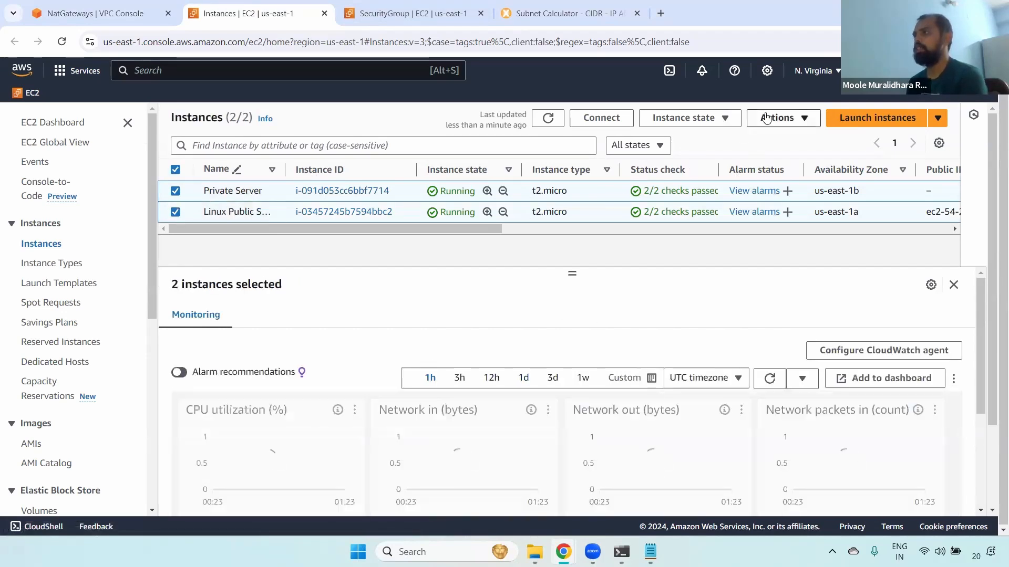
pyautogui.click(683, 118)
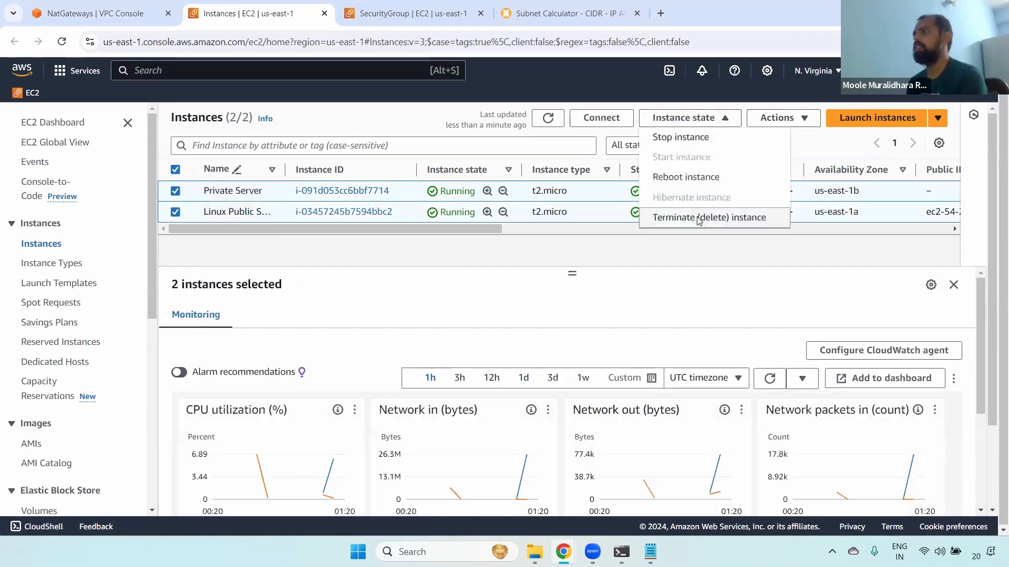
pyautogui.click(699, 218)
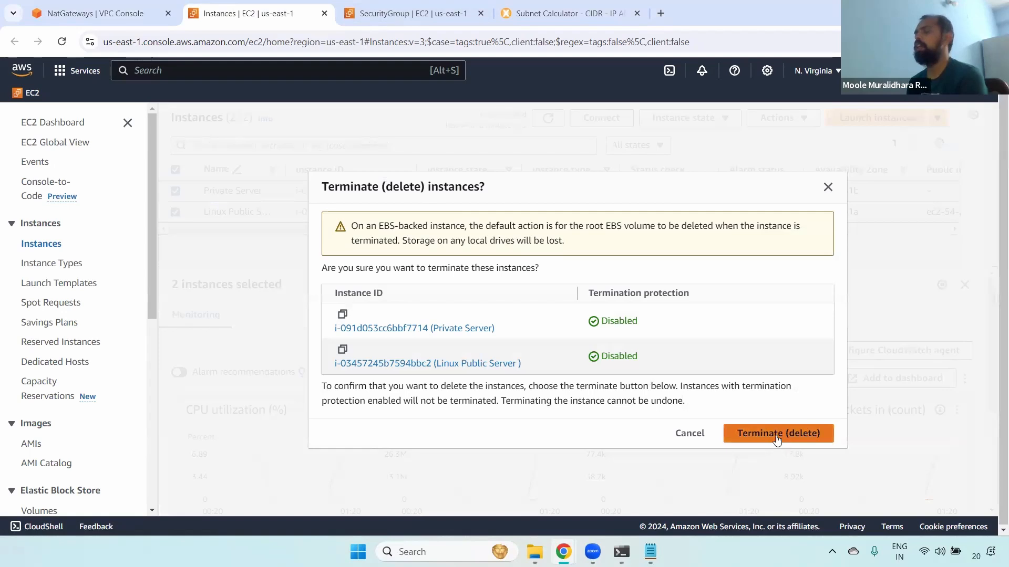
pyautogui.click(775, 434)
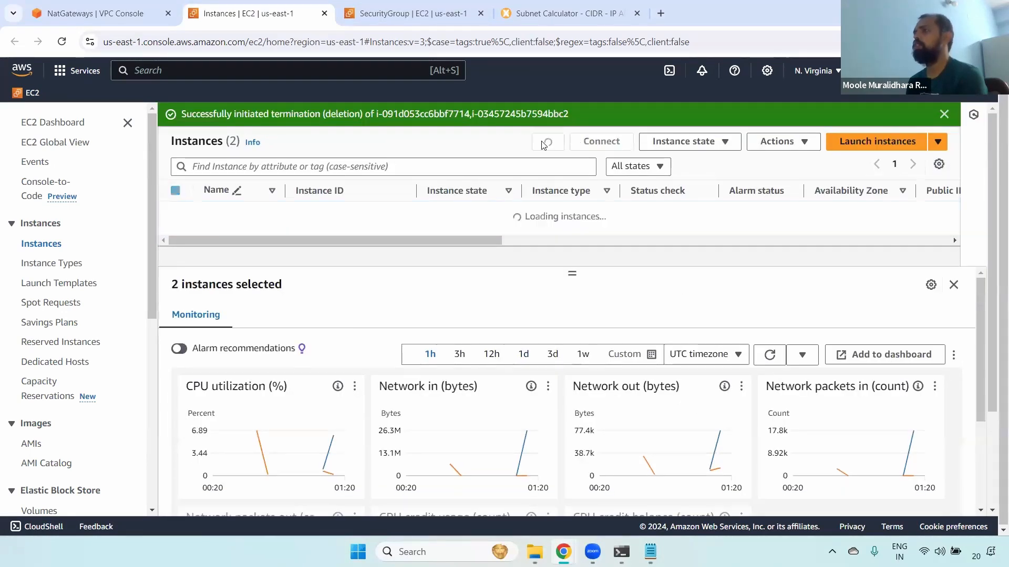
pyautogui.click(546, 143)
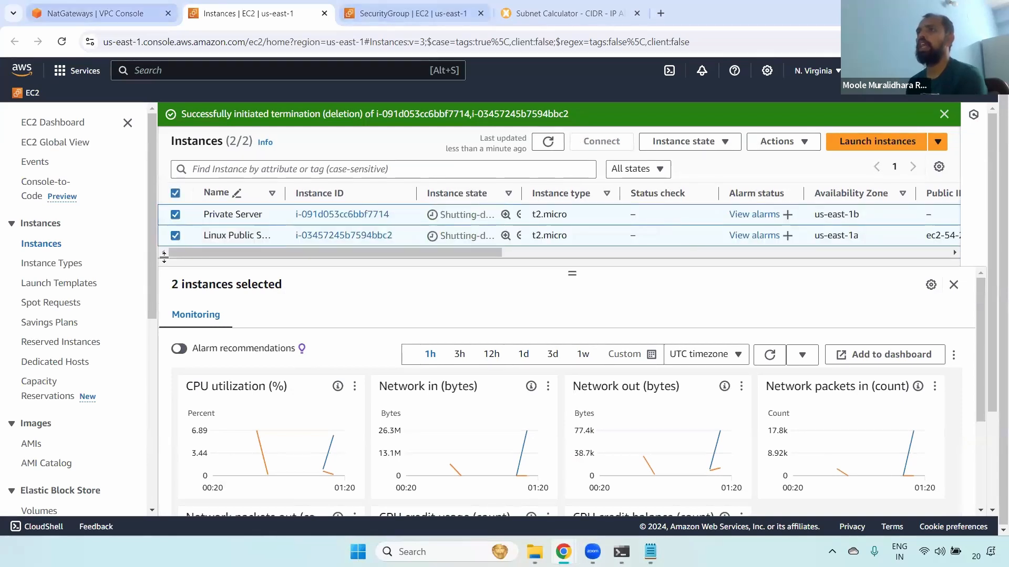
# Return to the VPC console's NAT gateways and delete Dev-VPC-Nat-Gateway, confirming with "delete".
pyautogui.hotkey('ctrl', 'shift', 'Tab')
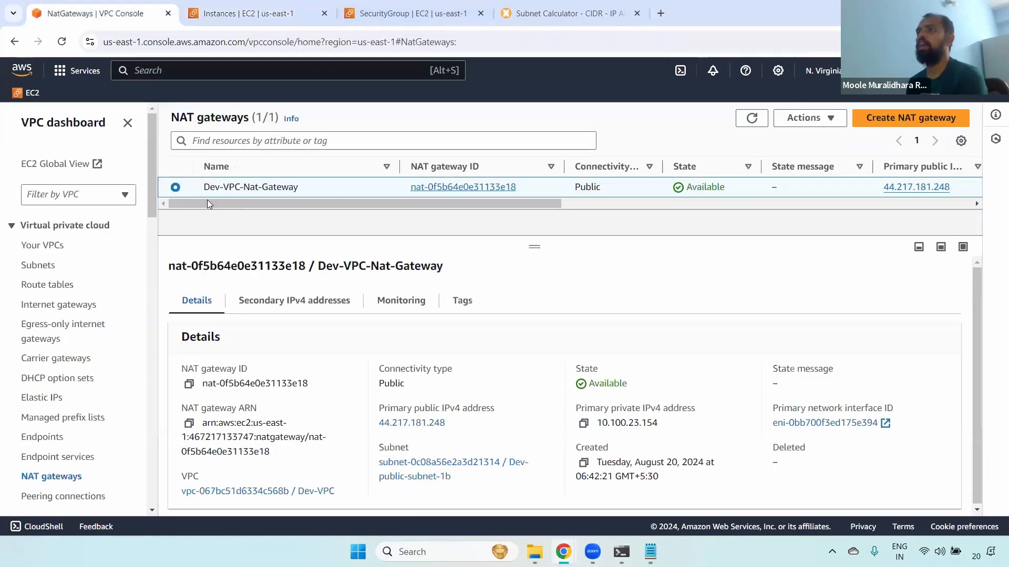
pyautogui.click(803, 119)
pyautogui.click(732, 206)
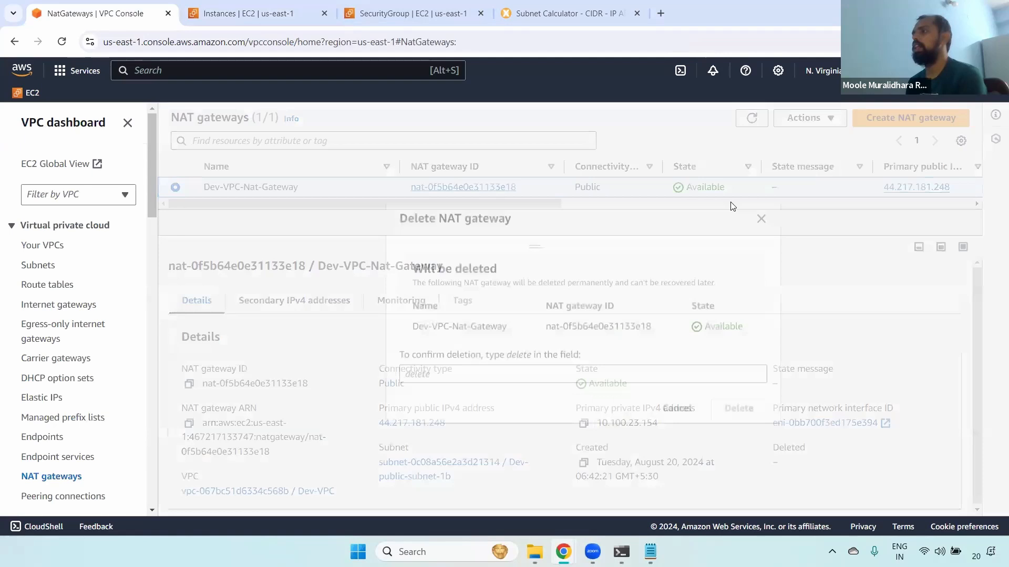
pyautogui.click(431, 370)
pyautogui.write('del')
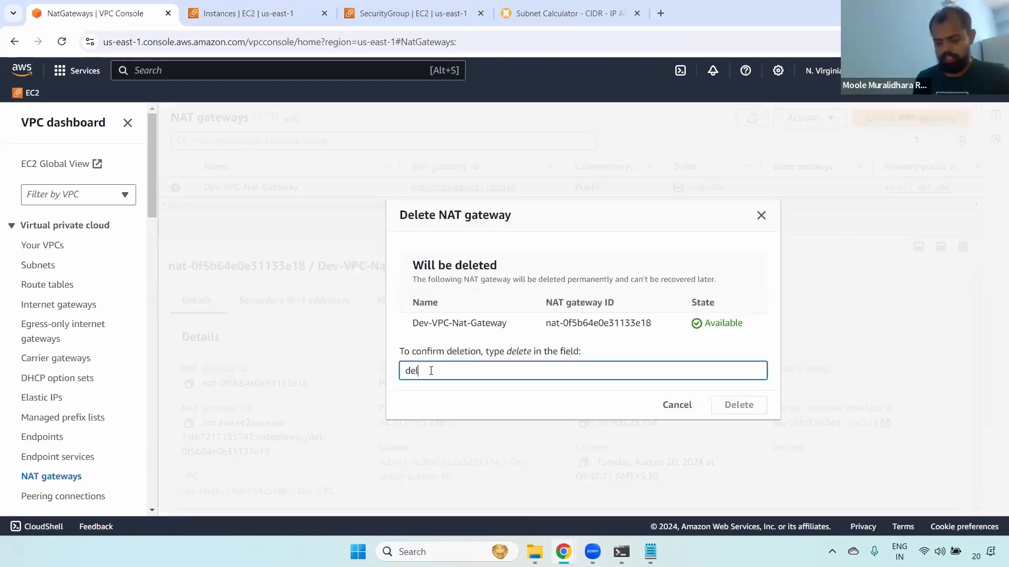
pyautogui.write('ete')
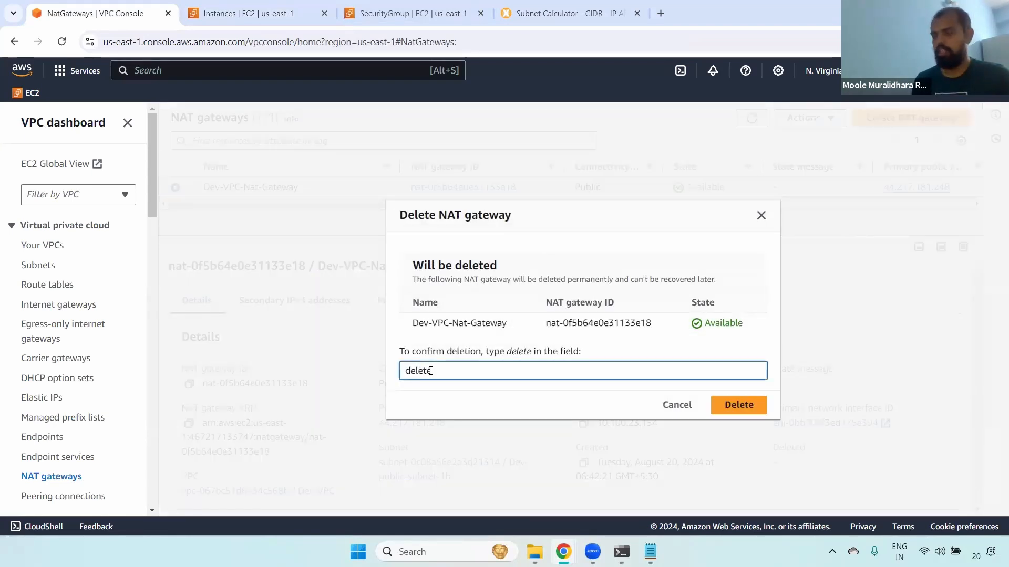
pyautogui.click(733, 409)
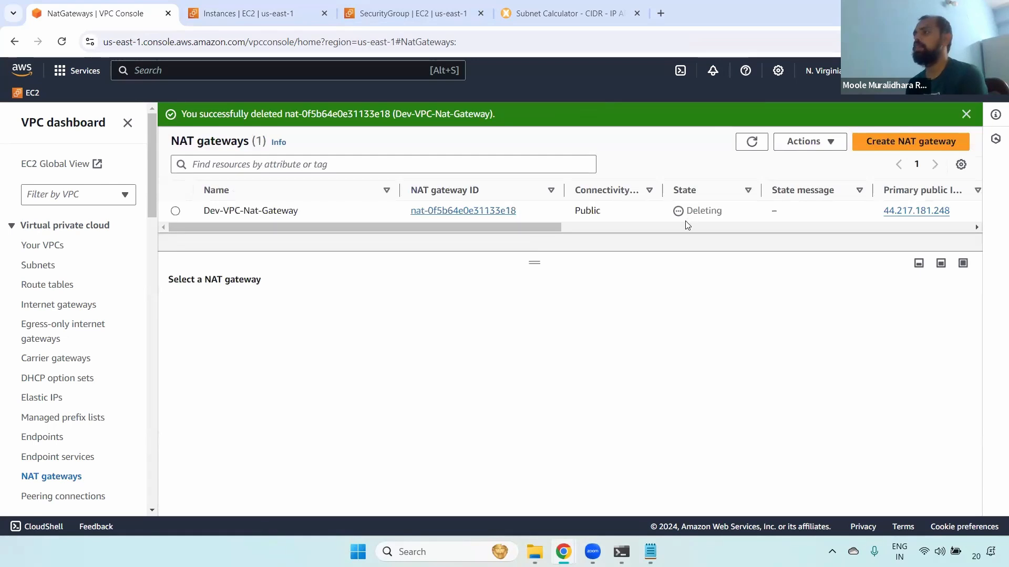
# Refresh the NAT gateway list to check the gateway's deletion state, and open the list of route tables.
pyautogui.click(751, 142)
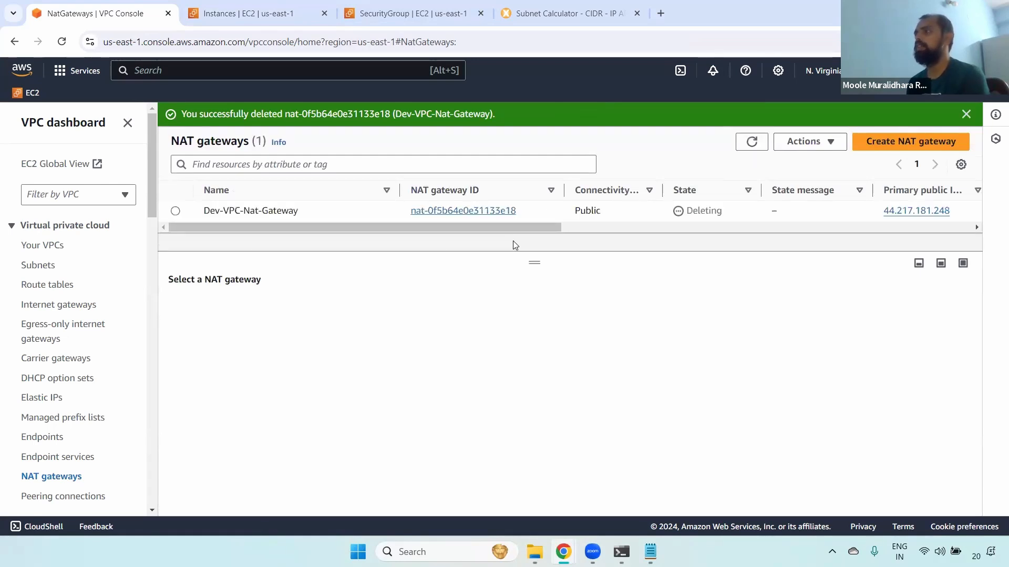
pyautogui.click(736, 139)
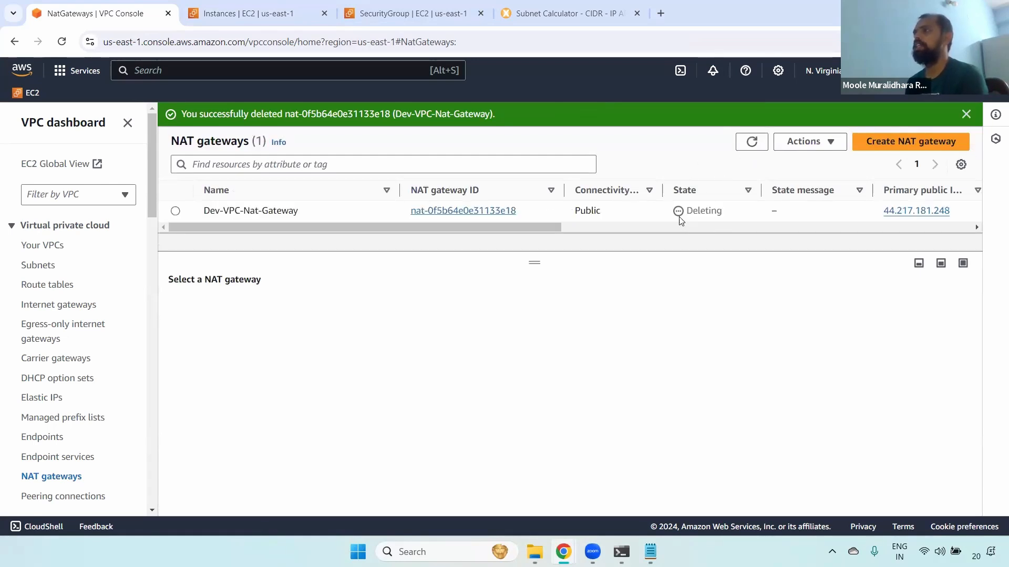
pyautogui.moveTo(692, 210); pyautogui.dragTo(725, 211)
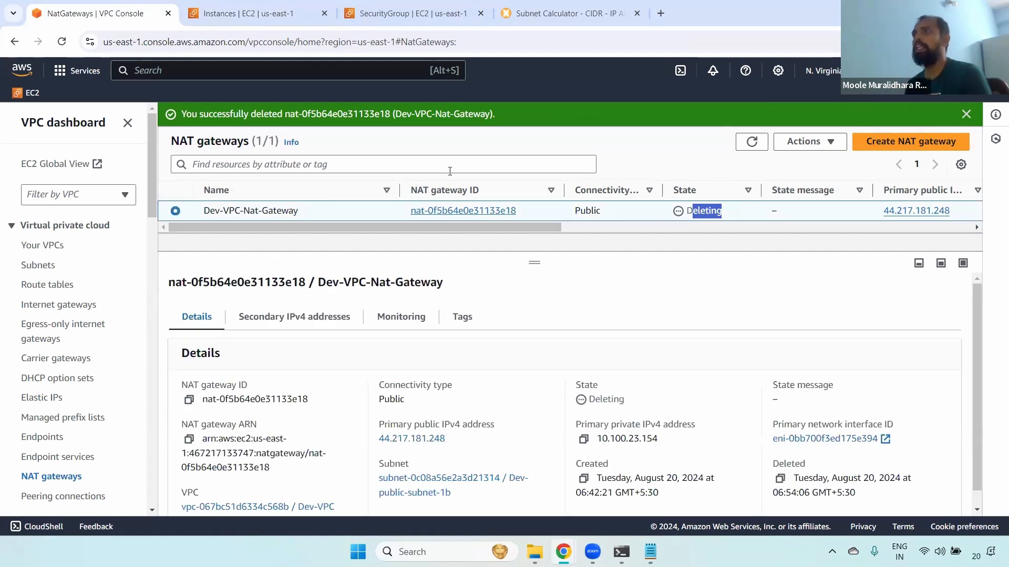
pyautogui.scroll(-2, 151, 160)
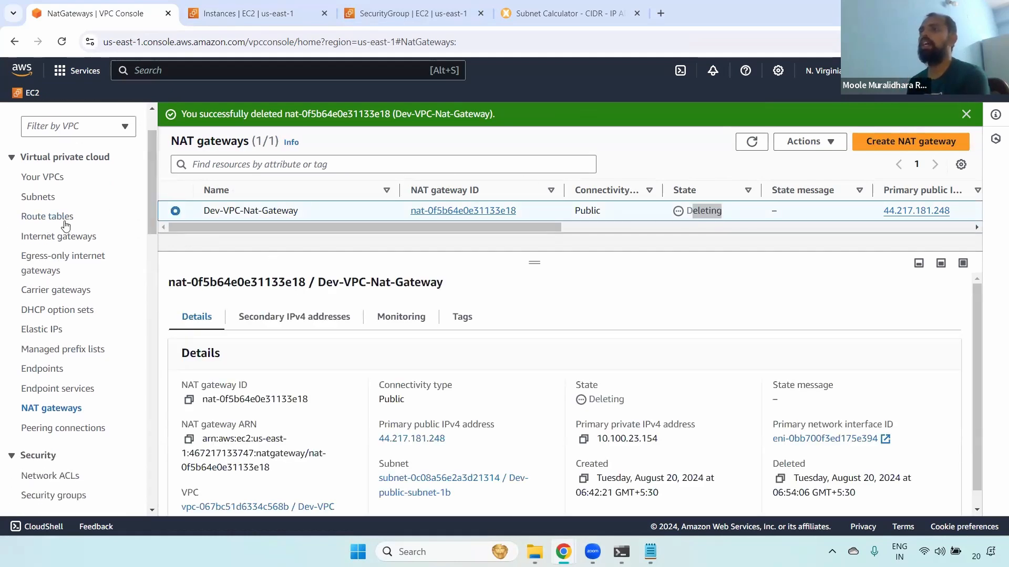
pyautogui.click(59, 218)
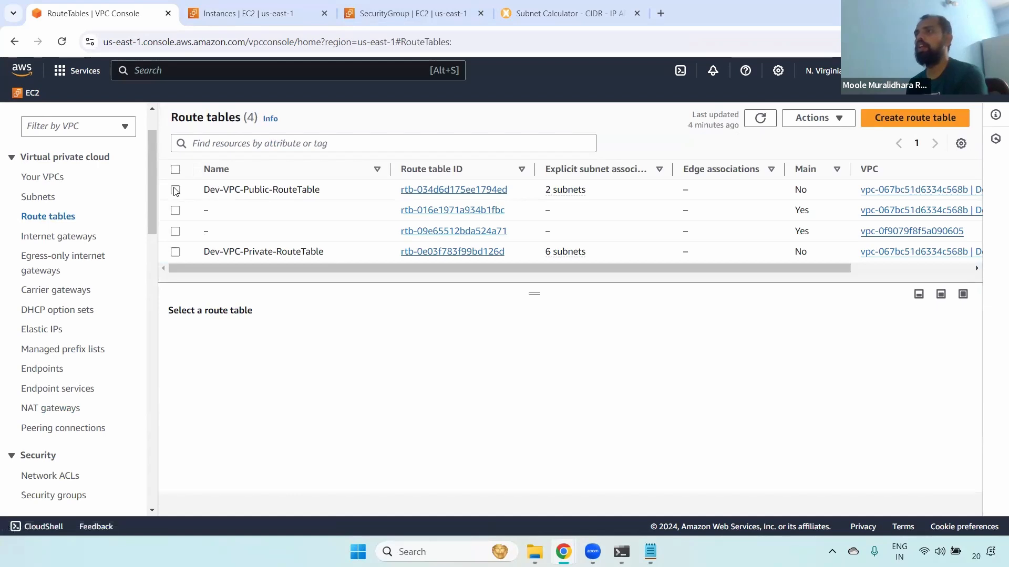
# Try to delete Dev-VPC-Public-RouteTable and Dev-VPC-Private-RouteTable together.
pyautogui.click(175, 190)
pyautogui.click(175, 252)
pyautogui.click(820, 118)
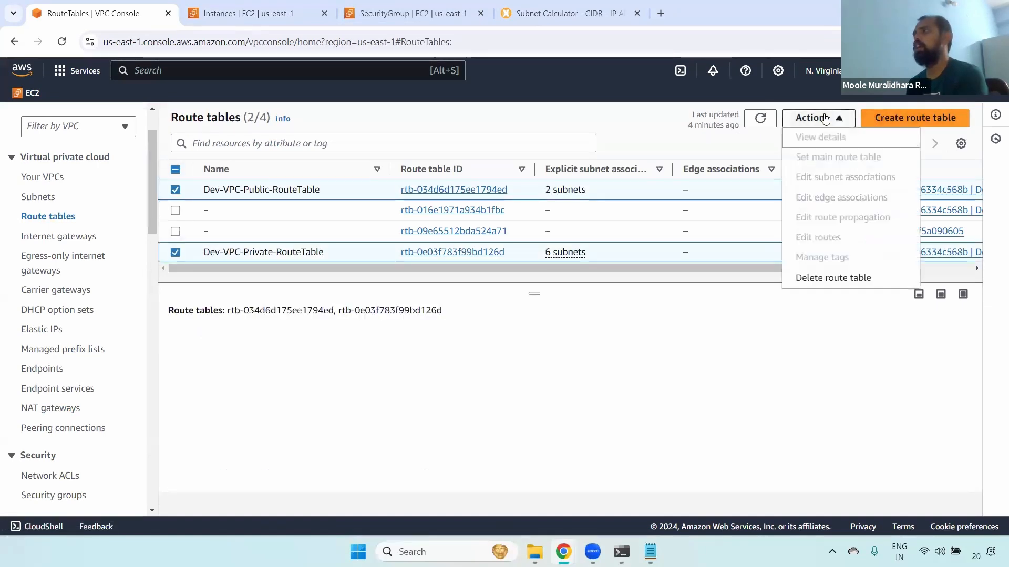
pyautogui.click(818, 278)
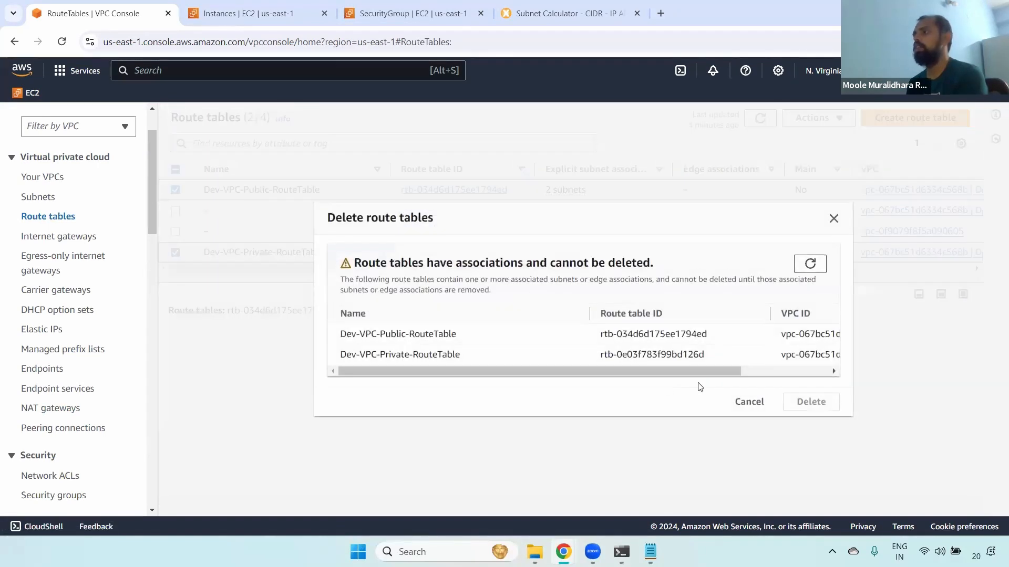
pyautogui.moveTo(637, 370); pyautogui.dragTo(743, 370)
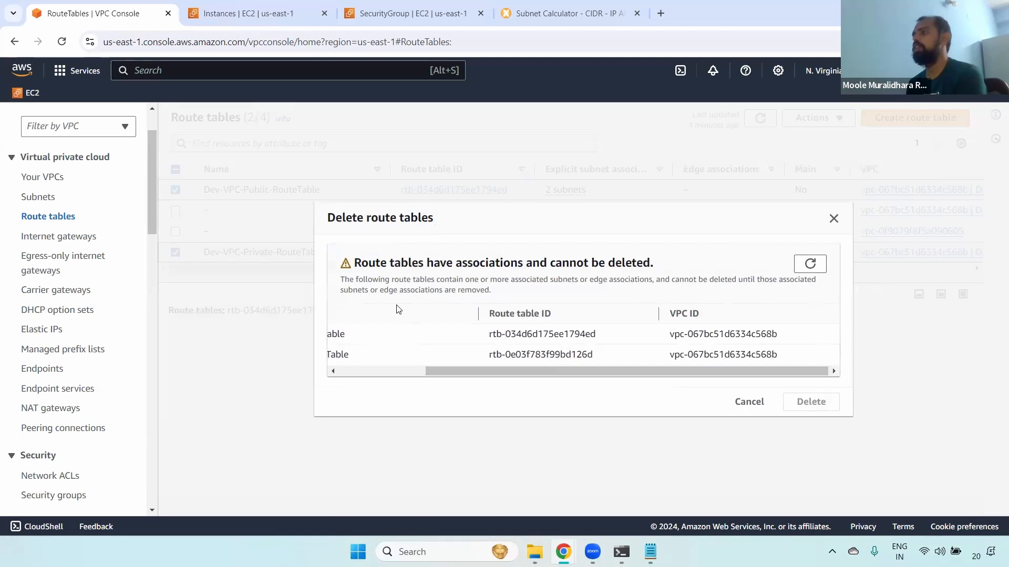
pyautogui.click(749, 402)
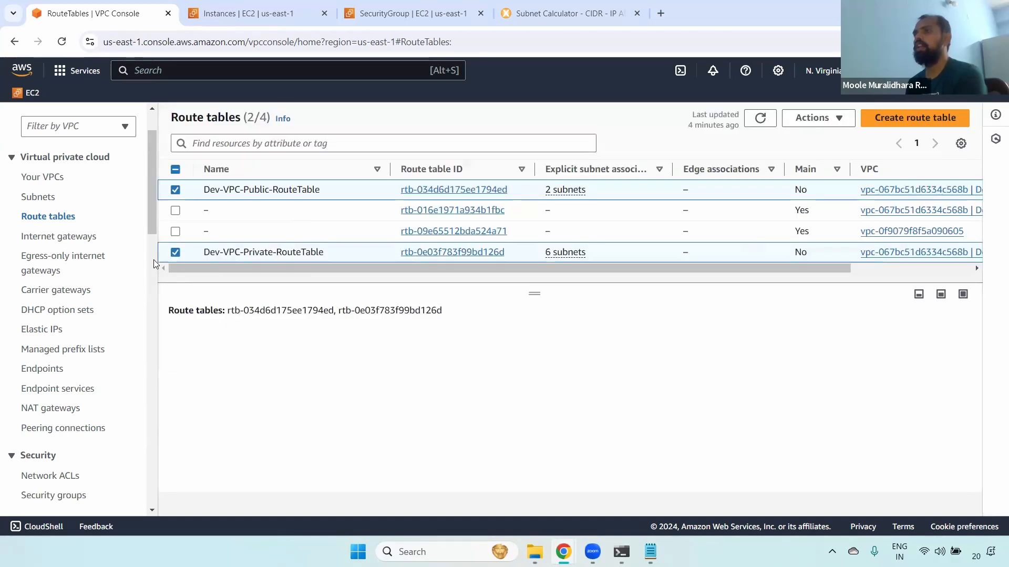
# Select only Dev-VPC-Private-RouteTable and remove all of its subnet associations, saving the change.
pyautogui.click(176, 190)
pyautogui.click(176, 252)
pyautogui.click(175, 252)
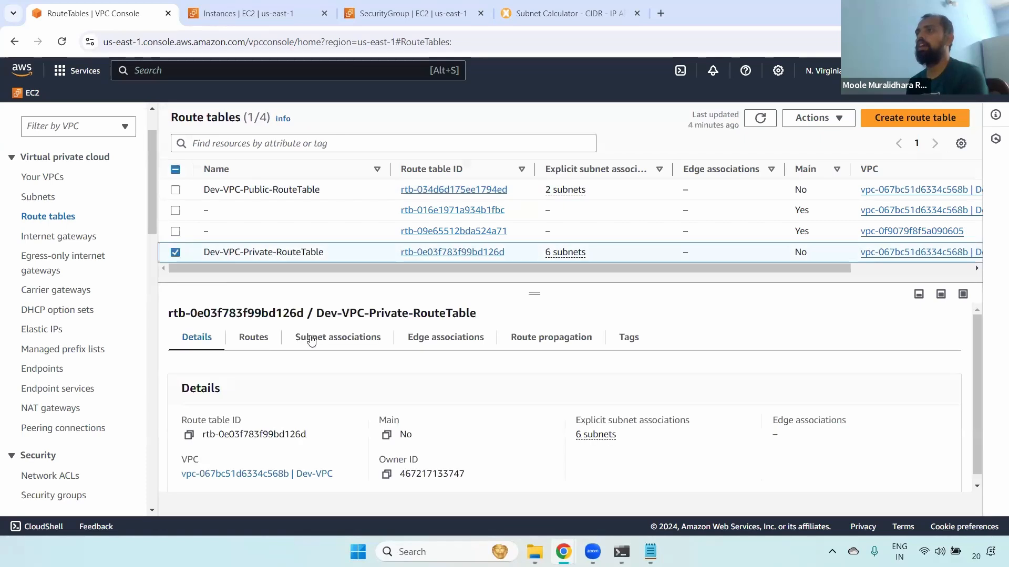
pyautogui.click(311, 339)
pyautogui.click(848, 375)
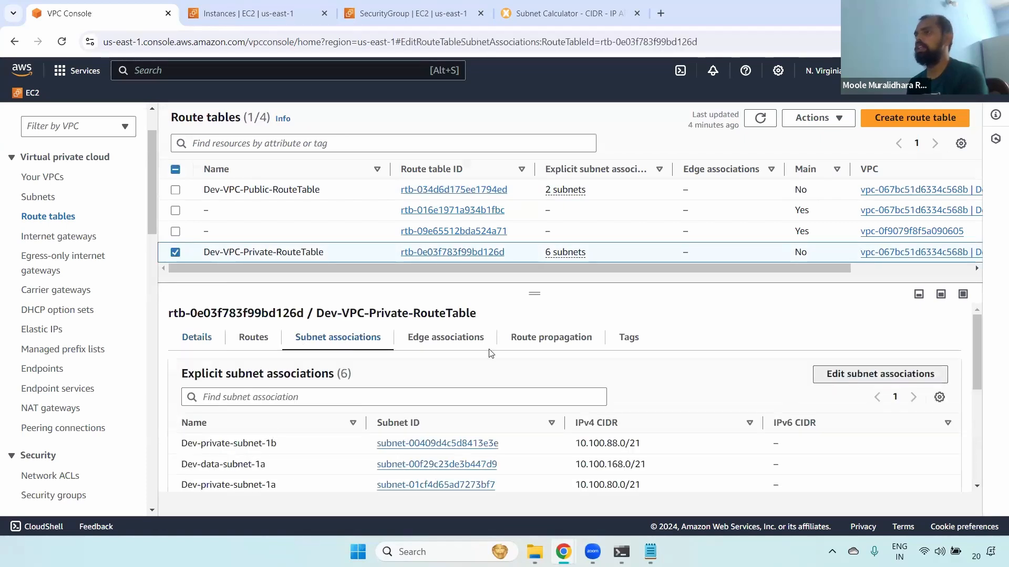
pyautogui.click(35, 247)
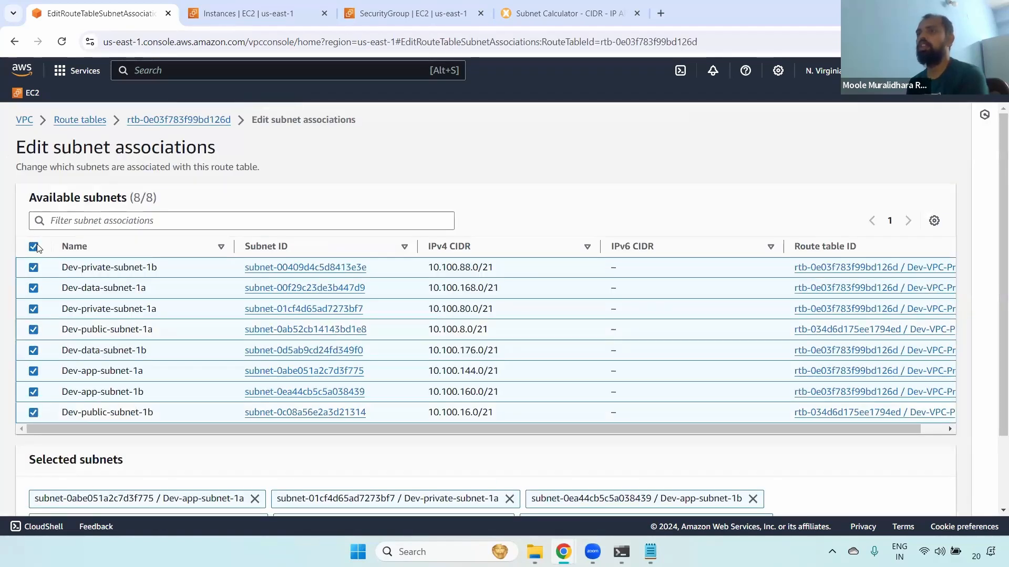
pyautogui.click(35, 247)
pyautogui.click(917, 458)
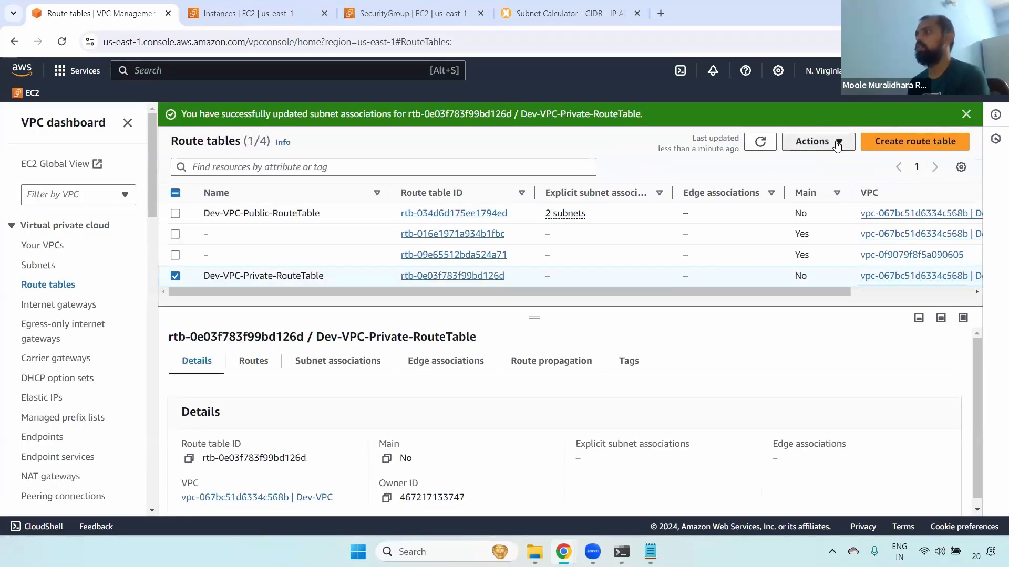
# Delete Dev-VPC-Private-RouteTable, confirming with "delete".
pyautogui.click(830, 141)
pyautogui.click(818, 300)
pyautogui.click(450, 358)
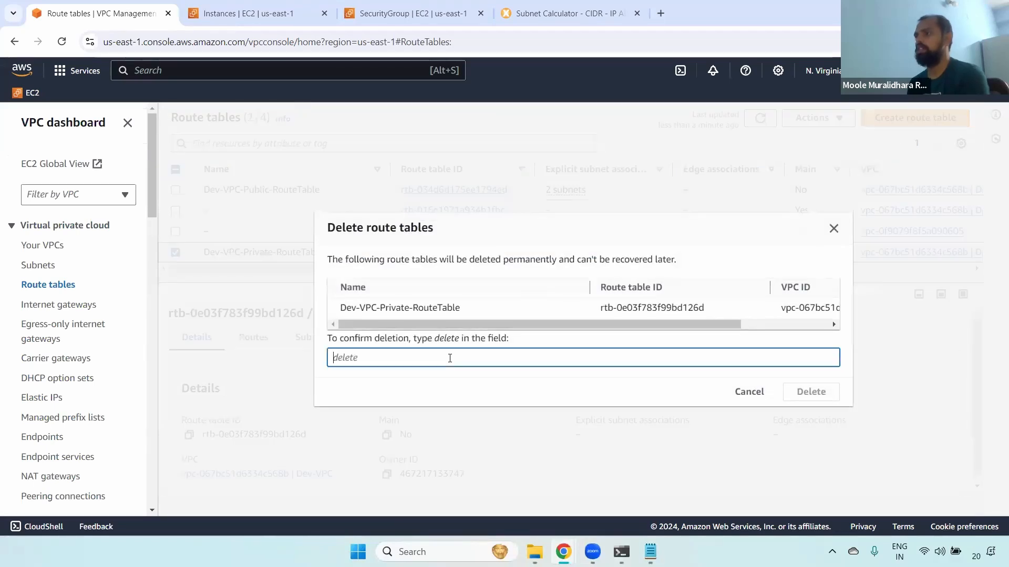
pyautogui.write('delete')
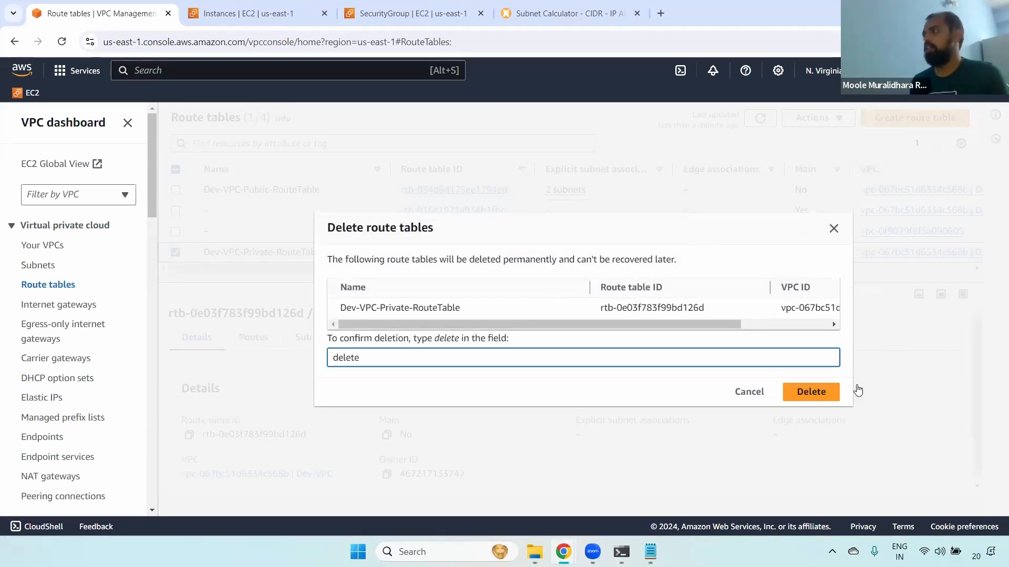
pyautogui.click(806, 393)
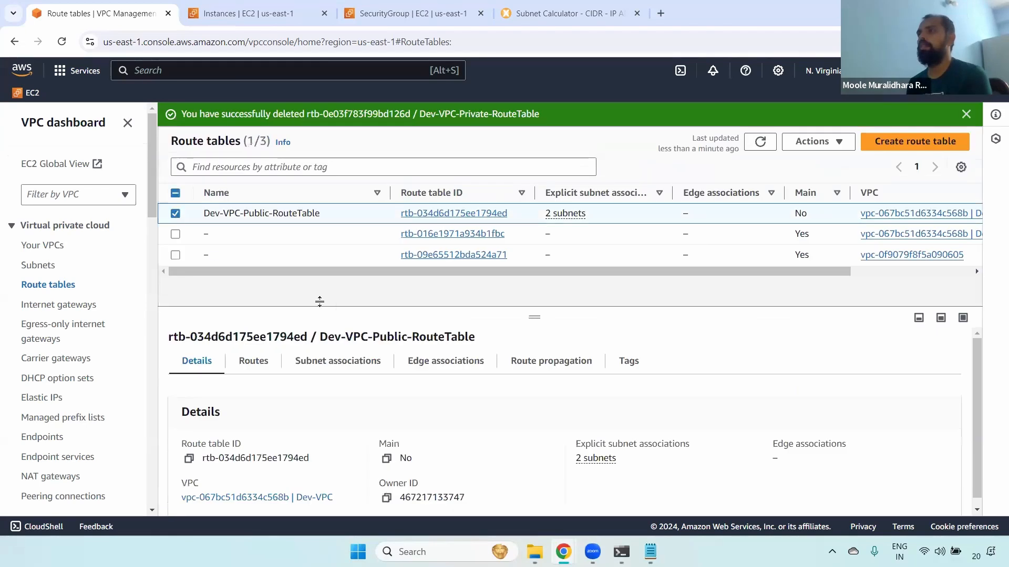
# Remove all subnet associations from Dev-VPC-Public-RouteTable and save the change.
pyautogui.click(344, 362)
pyautogui.click(890, 399)
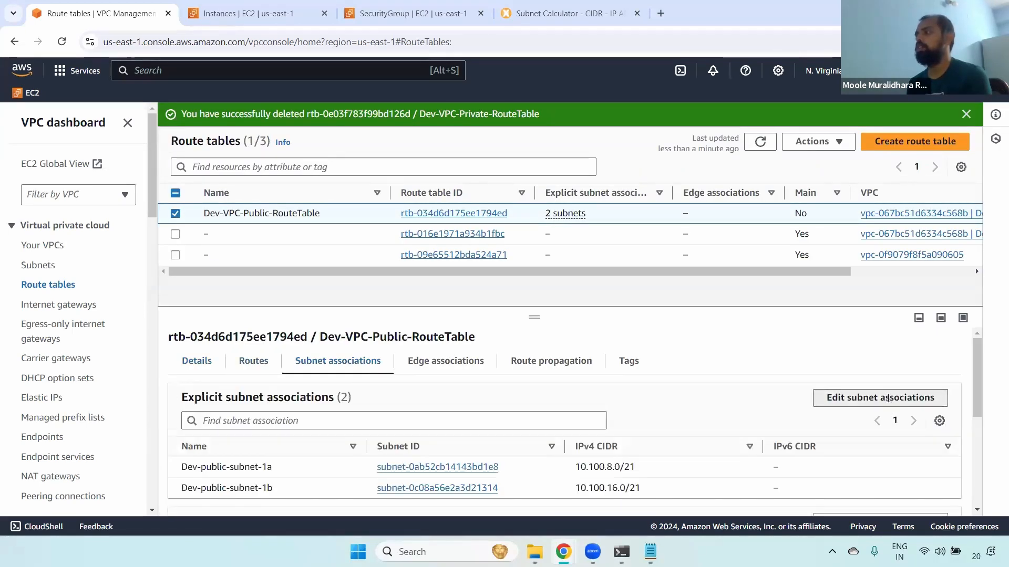
pyautogui.click(33, 247)
pyautogui.click(33, 247)
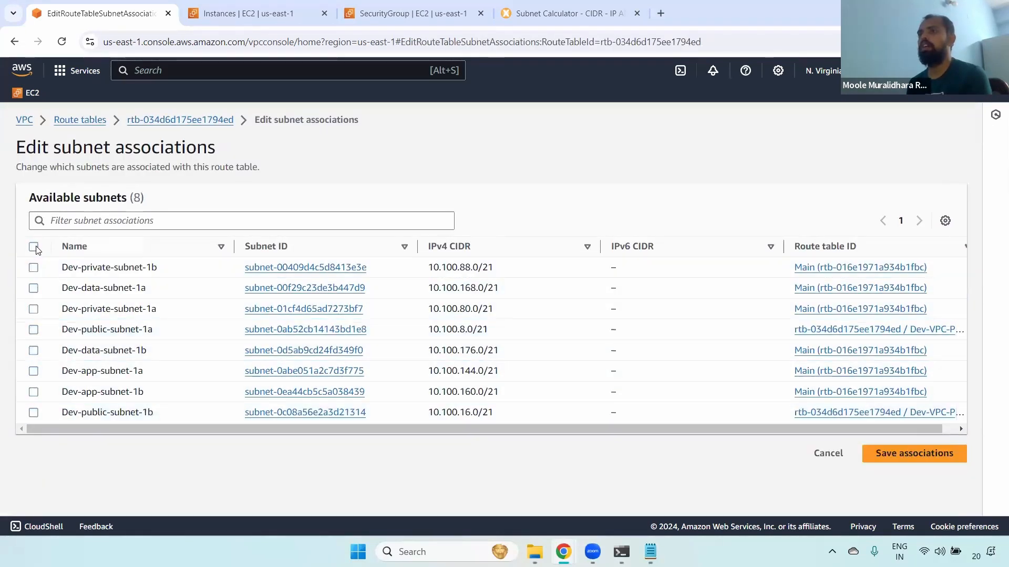
pyautogui.click(893, 455)
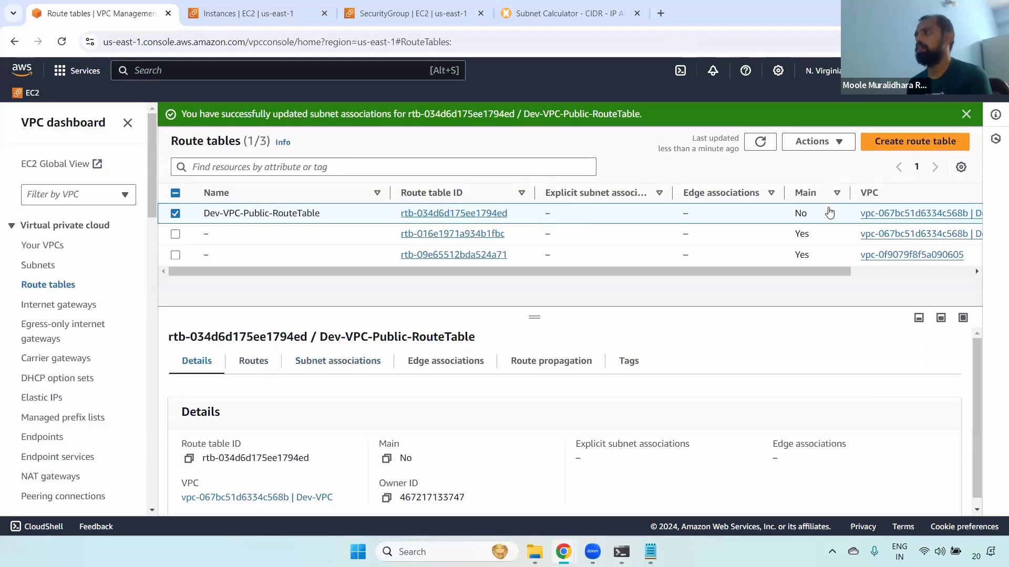
# Delete Dev-VPC-Public-RouteTable, confirming with "delete", and dismiss the notification.
pyautogui.click(840, 143)
pyautogui.click(827, 299)
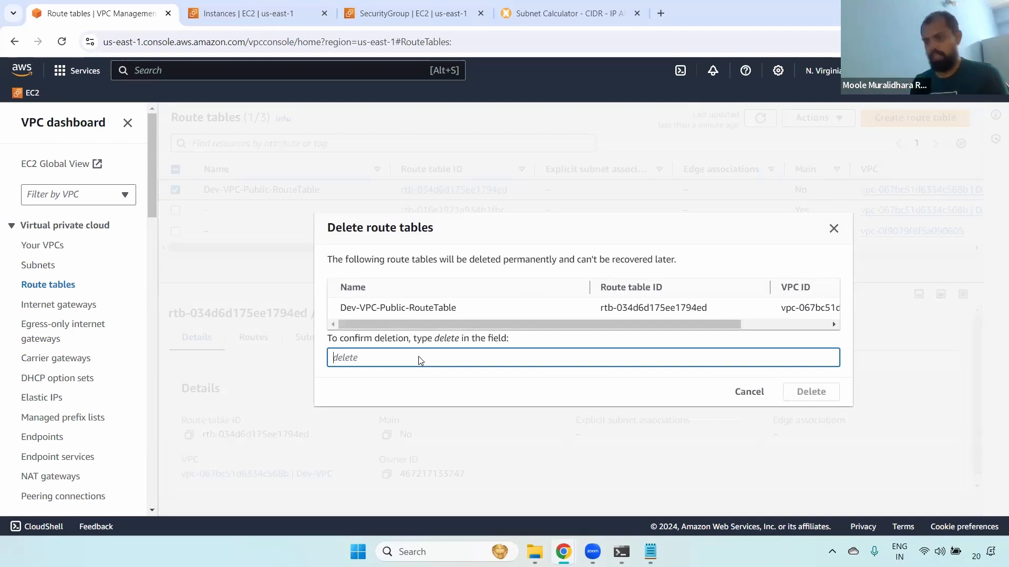
pyautogui.write('delete')
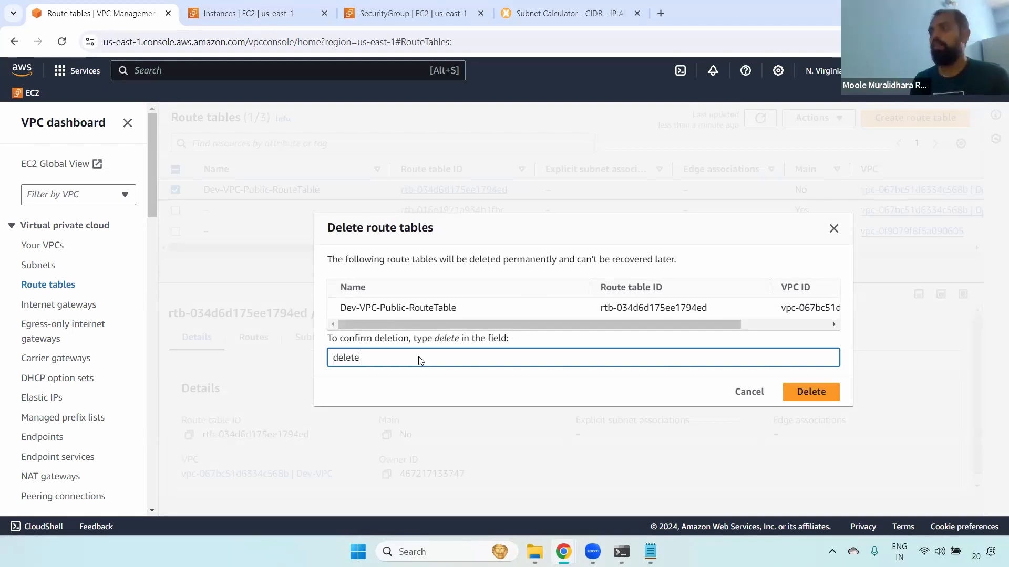
pyautogui.click(810, 392)
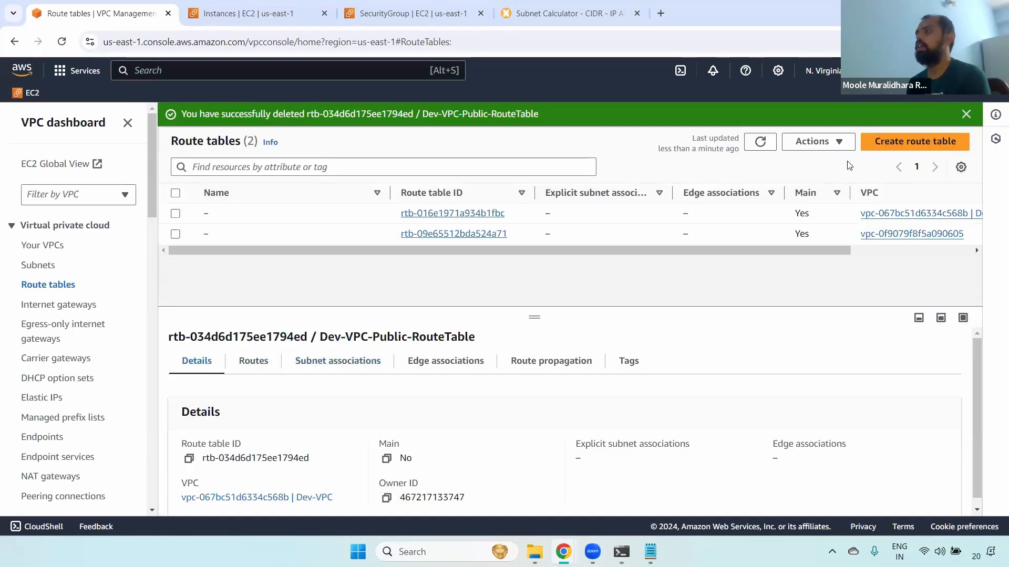
pyautogui.click(965, 114)
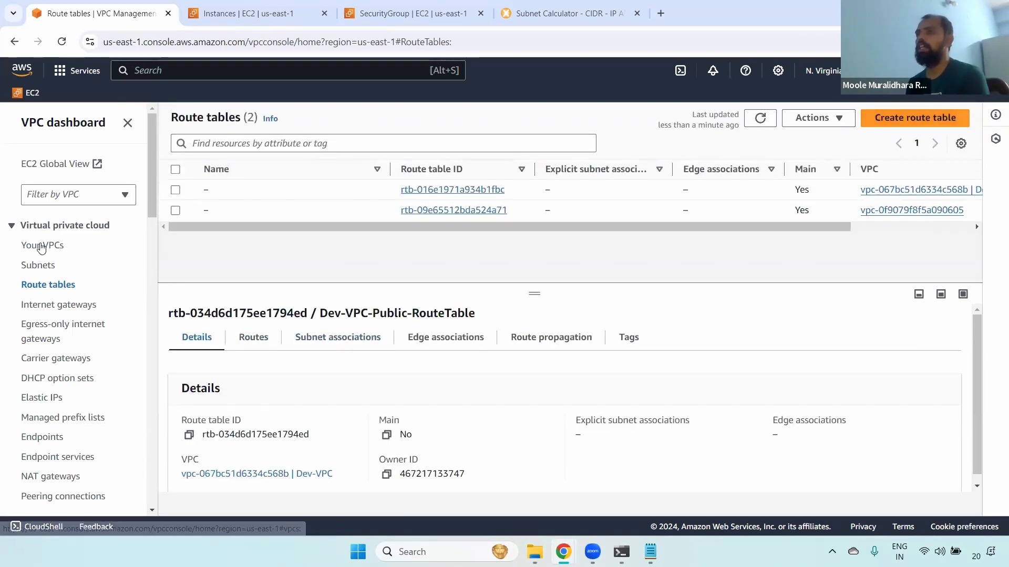
# Delete Dev-VPC together with its internet gateway, subnets and other dependent resources, confirming with "delete".
pyautogui.click(47, 251)
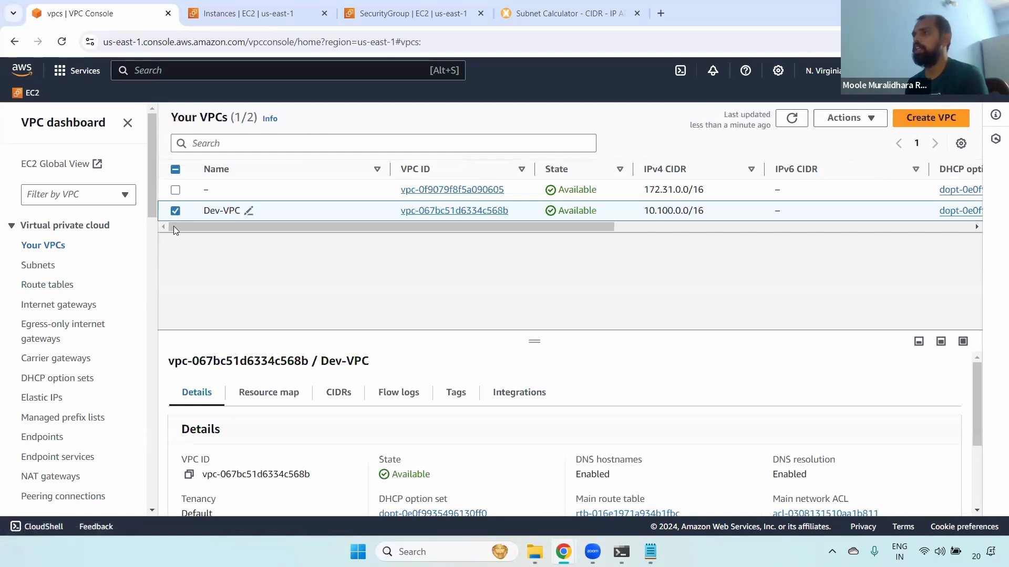
pyautogui.click(844, 118)
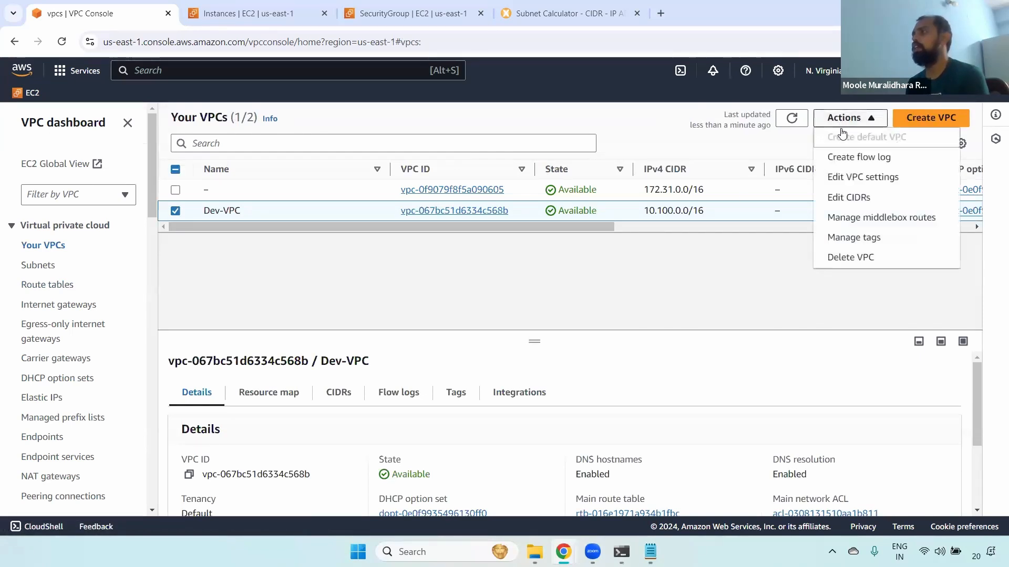
pyautogui.click(860, 260)
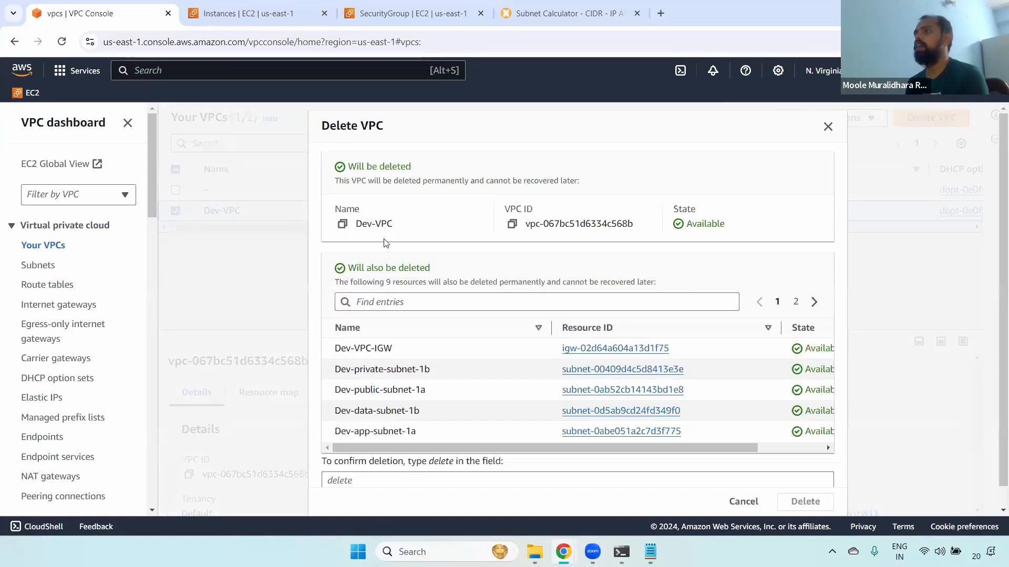
pyautogui.scroll(-1, 515, 418)
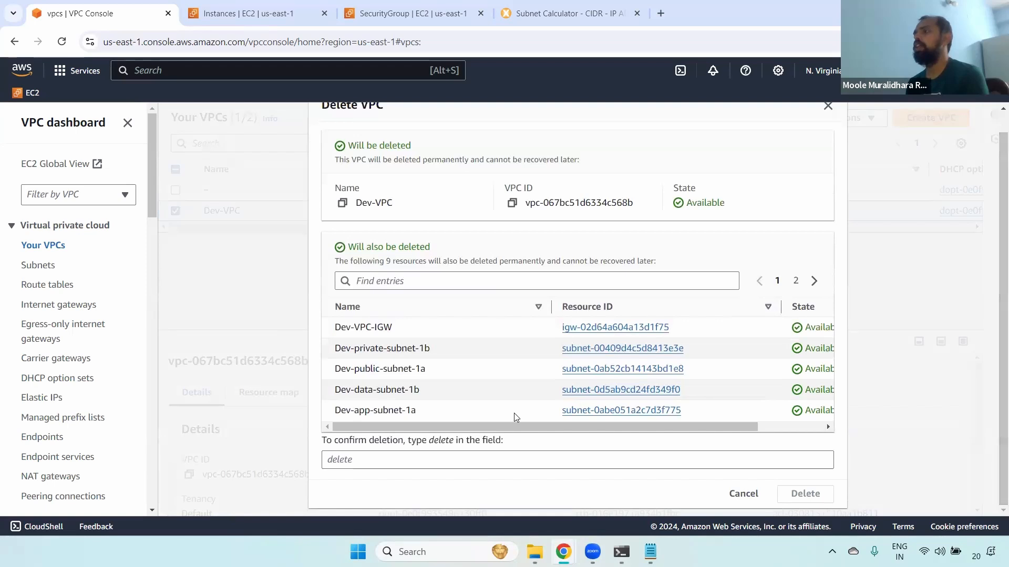
pyautogui.click(407, 440)
pyautogui.write('delete')
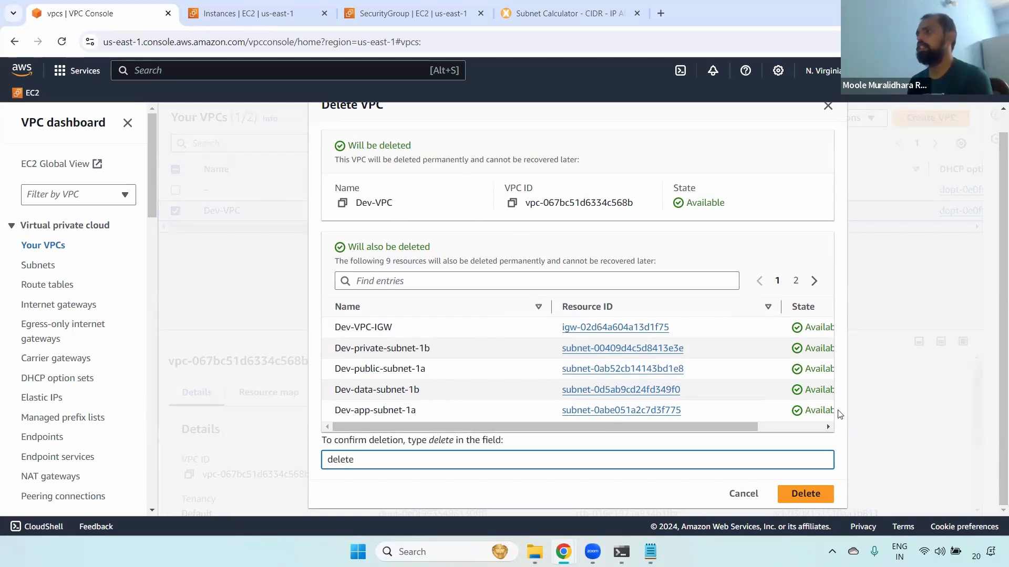
pyautogui.click(806, 494)
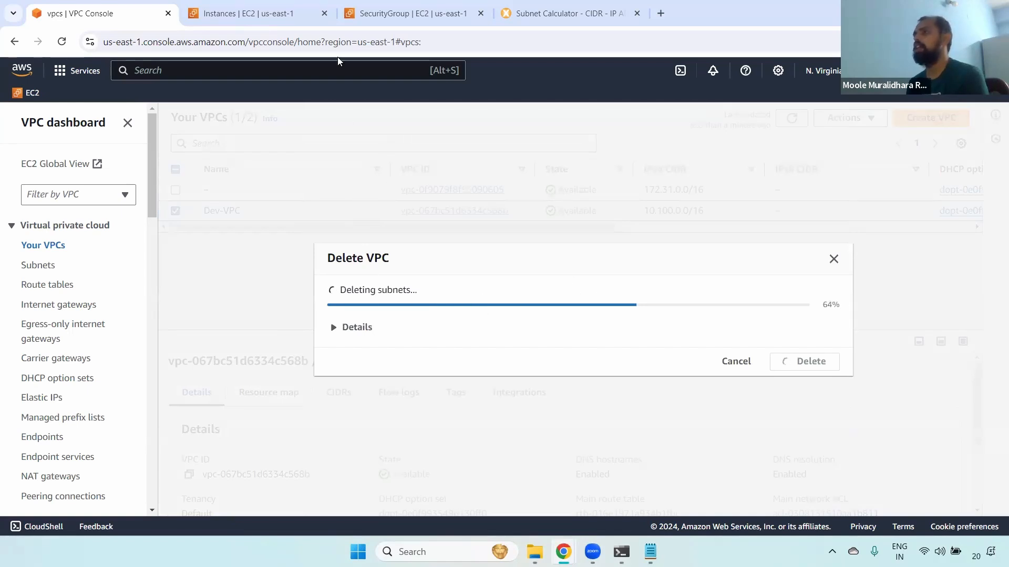
# Refresh the EC2 instances list to check the servers' state, return to the VPC list and dismiss the deletion notification.
pyautogui.click(247, 13)
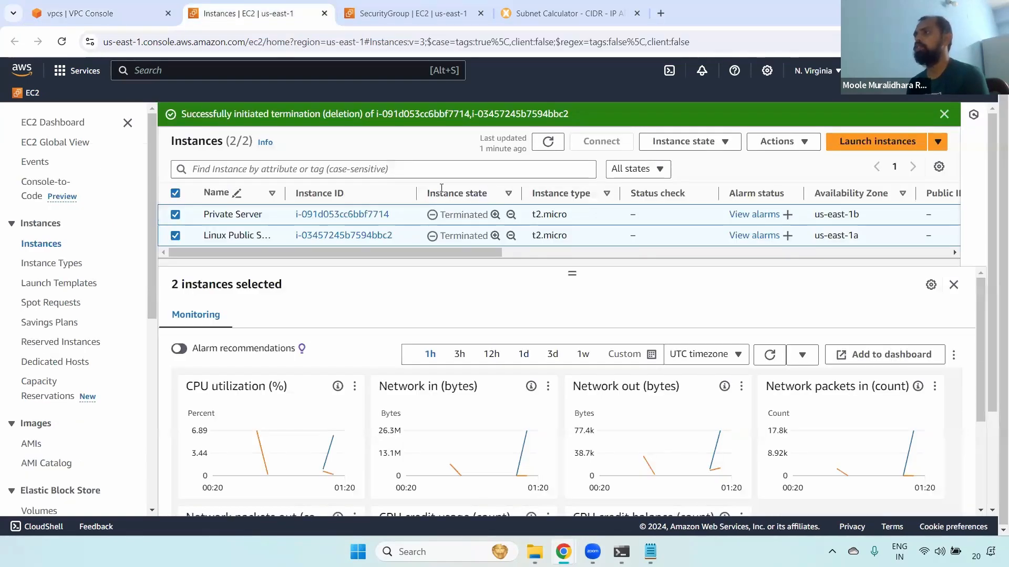
pyautogui.click(548, 142)
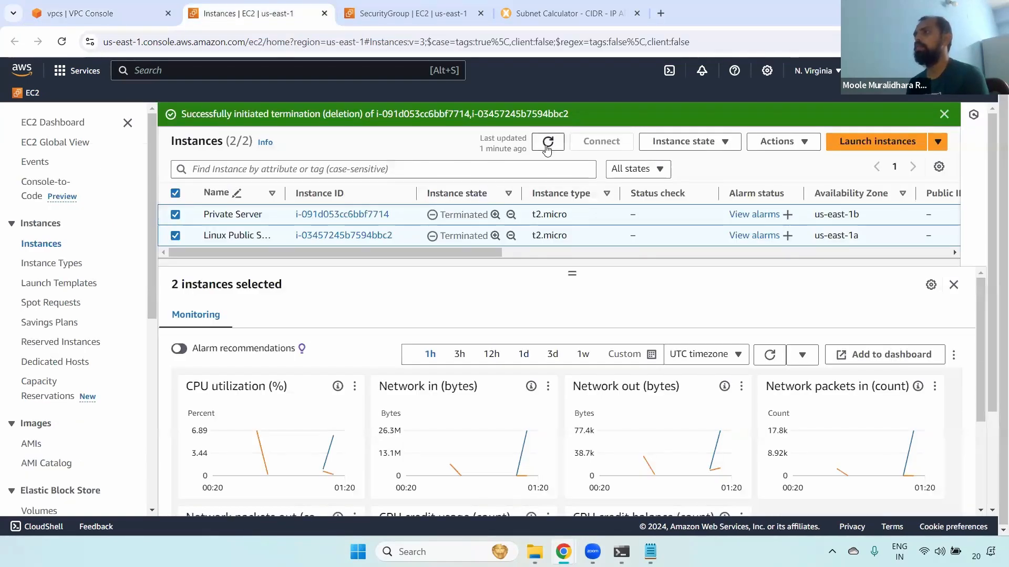
pyautogui.click(111, 13)
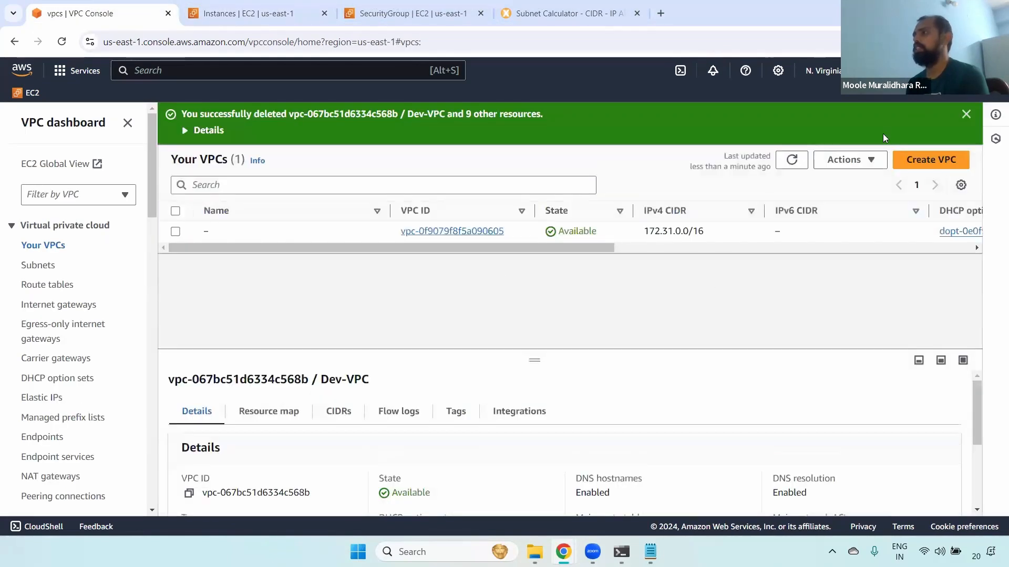
pyautogui.click(965, 114)
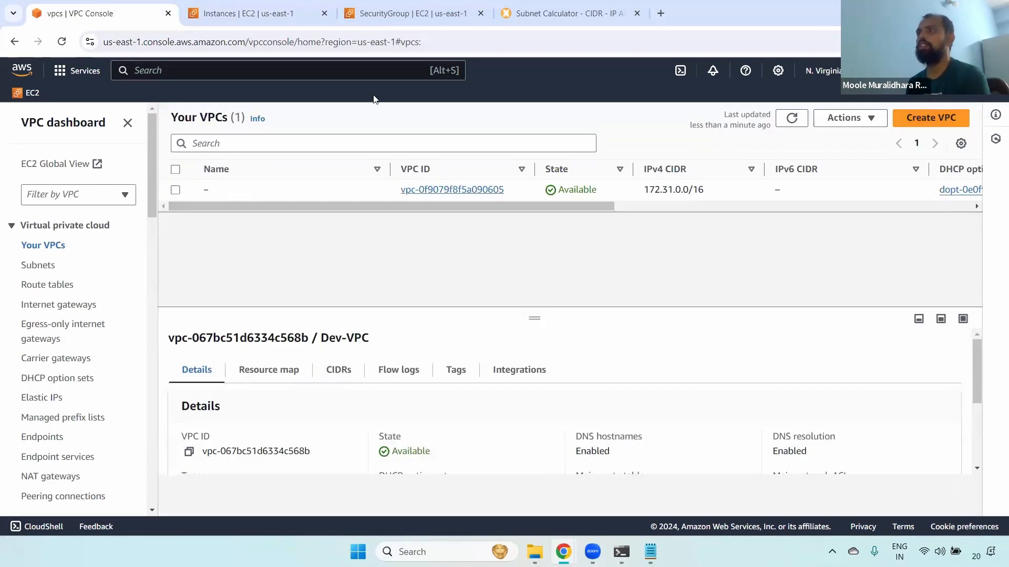
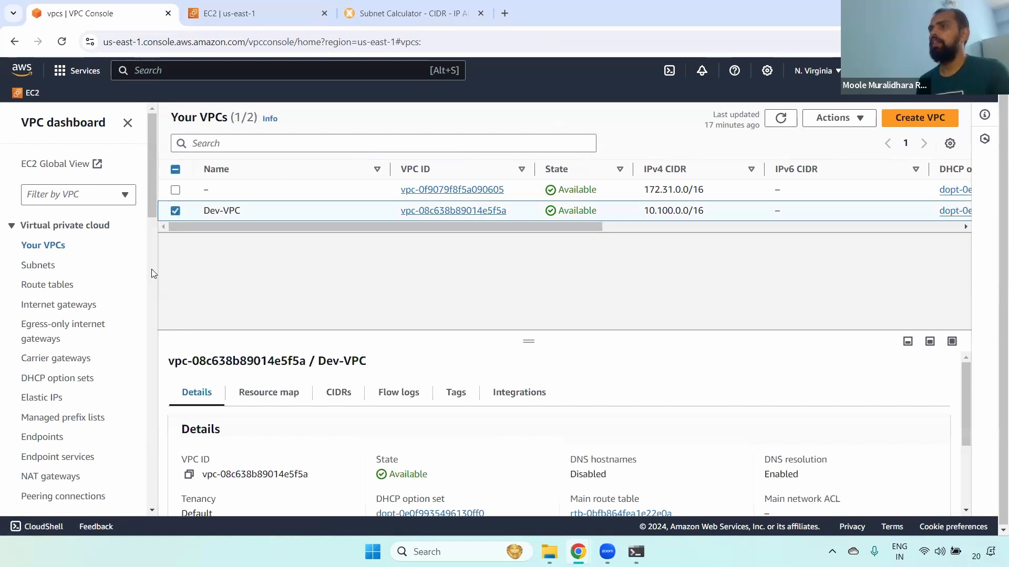
# Review the Dev-VPC subnets, and the subnet associations and routes of Dev-VPC-Public-RouteTable.
pyautogui.click(38, 265)
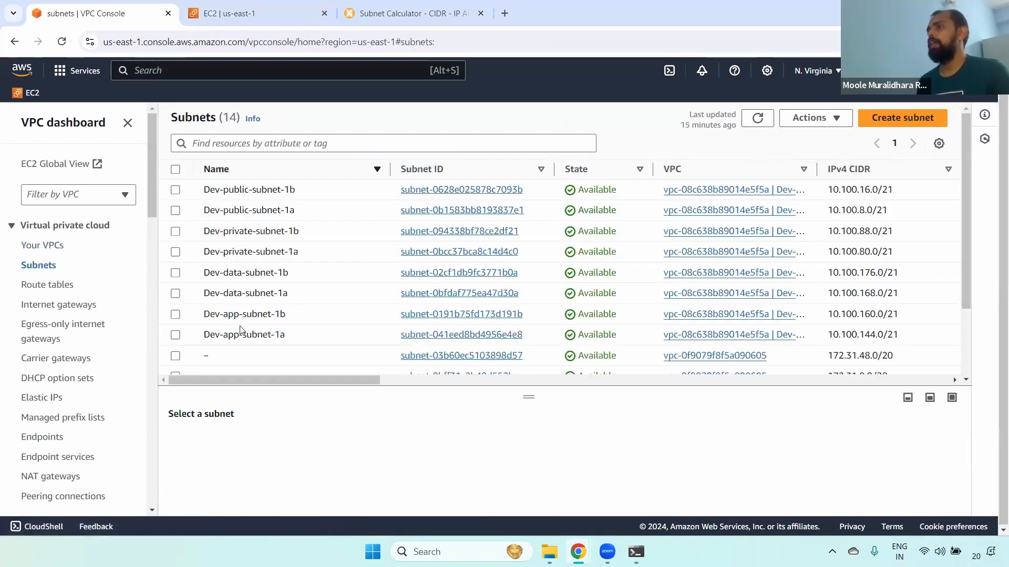
pyautogui.moveTo(527, 399); pyautogui.dragTo(529, 302)
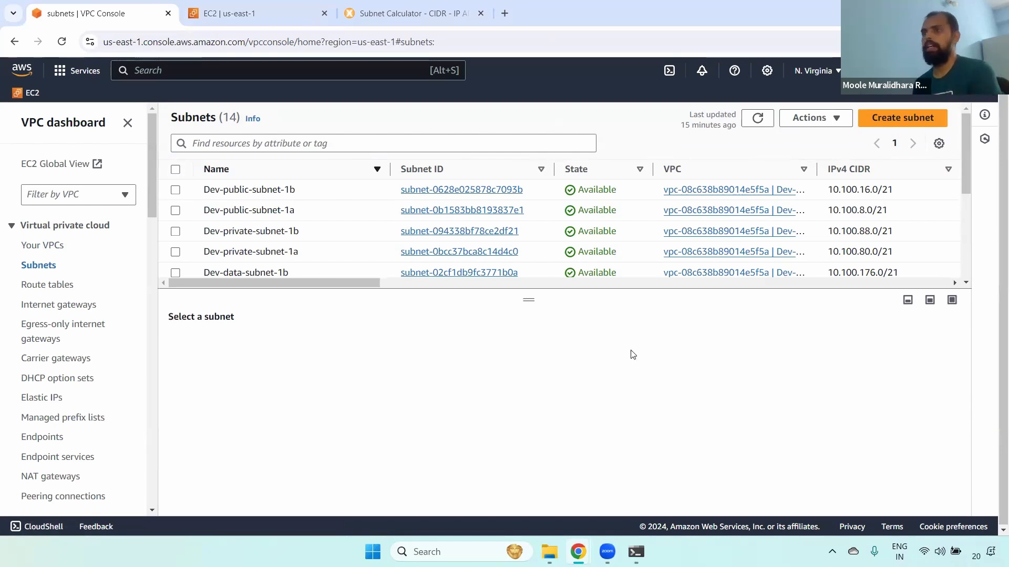
pyautogui.click(44, 289)
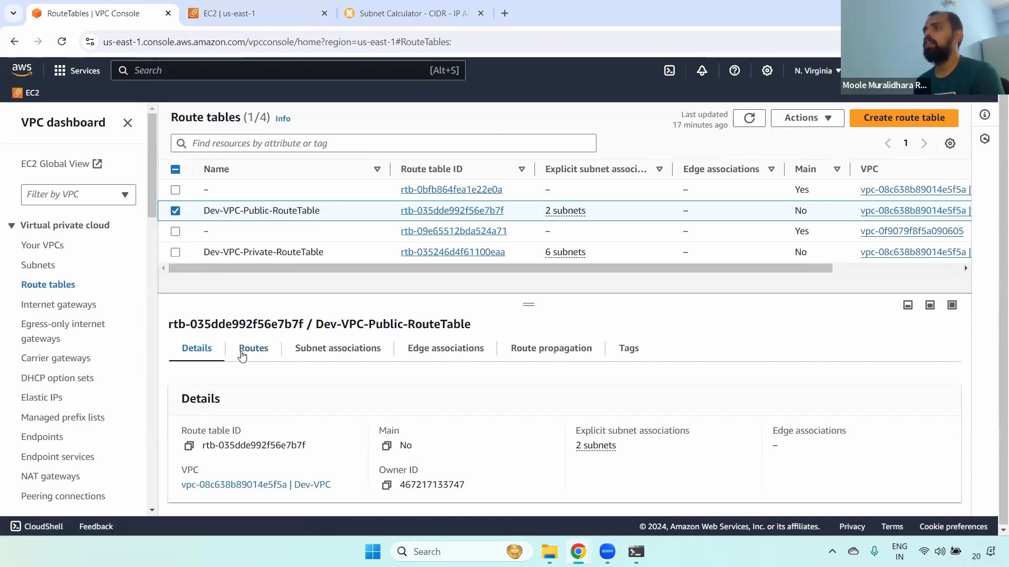
pyautogui.click(323, 350)
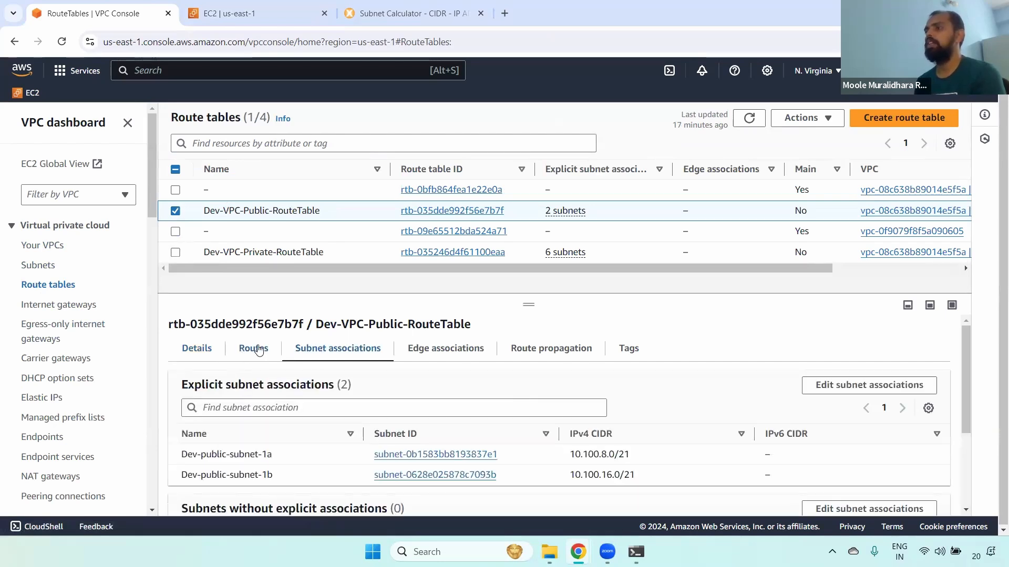
pyautogui.click(254, 349)
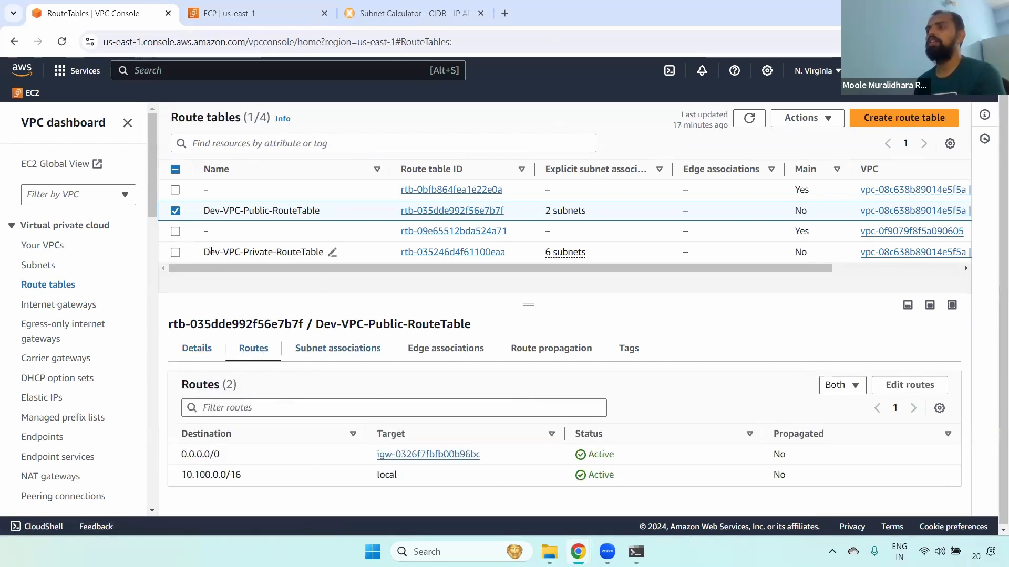
# Select only Dev-VPC-Private-RouteTable and review its explicit subnet associations.
pyautogui.click(175, 210)
pyautogui.click(175, 252)
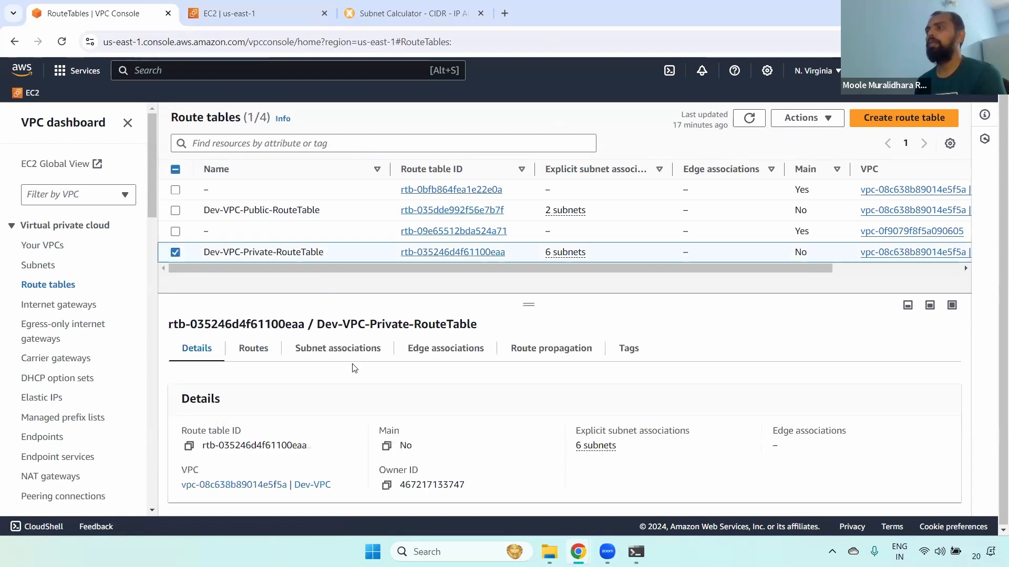
pyautogui.click(332, 359)
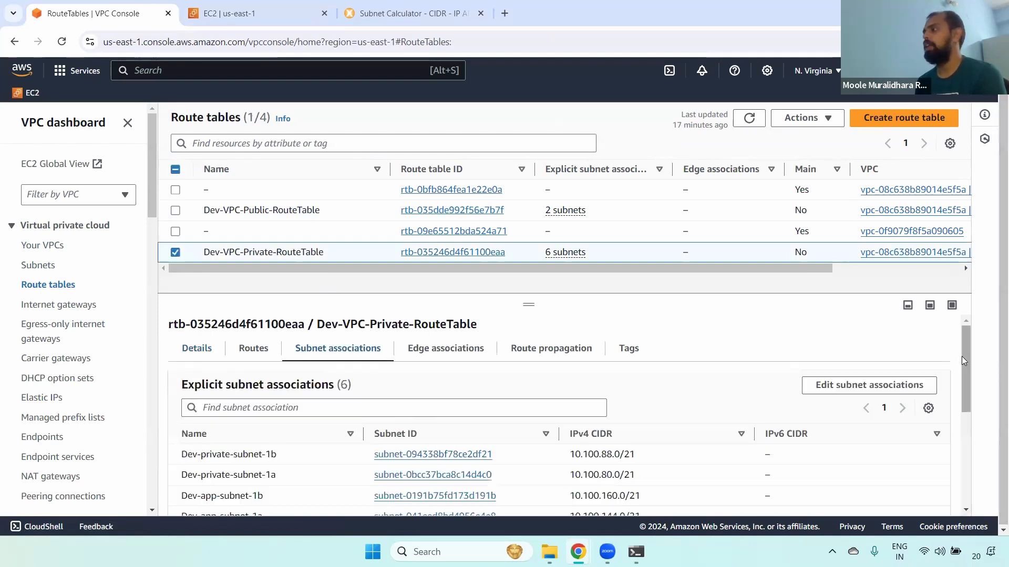
pyautogui.scroll(-1, 967, 362)
pyautogui.scroll(-2, 967, 393)
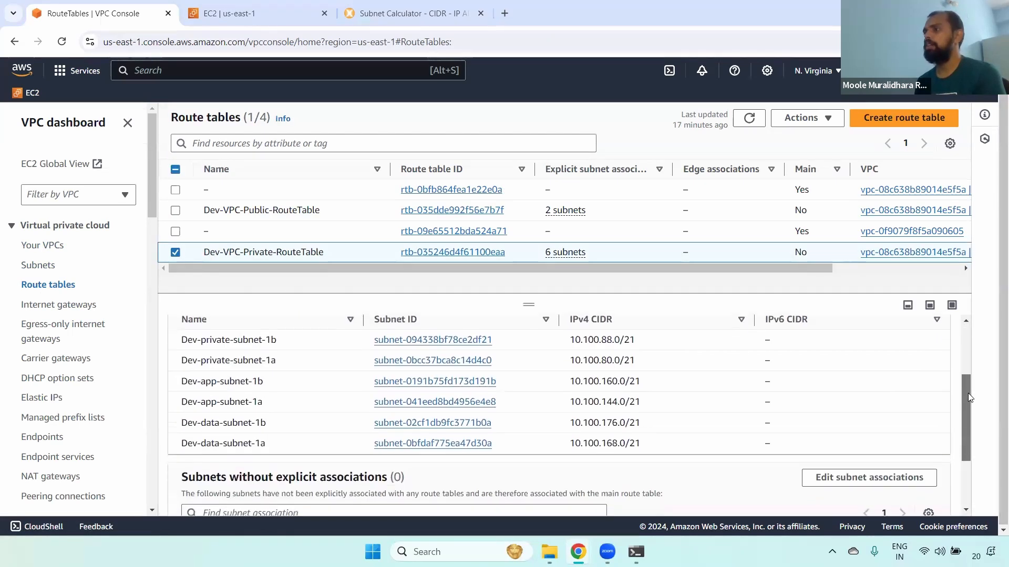
pyautogui.scroll(3, 526, 420)
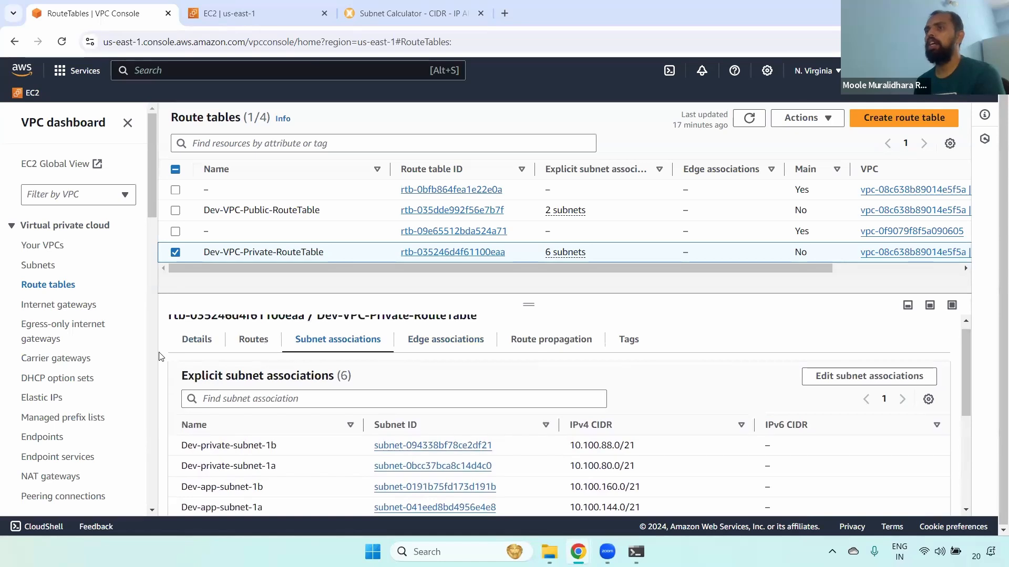
# Check the VPC and subnet in the Public Linux server's instance details, and view the details of Dev-VPC-IGW.
pyautogui.click(60, 304)
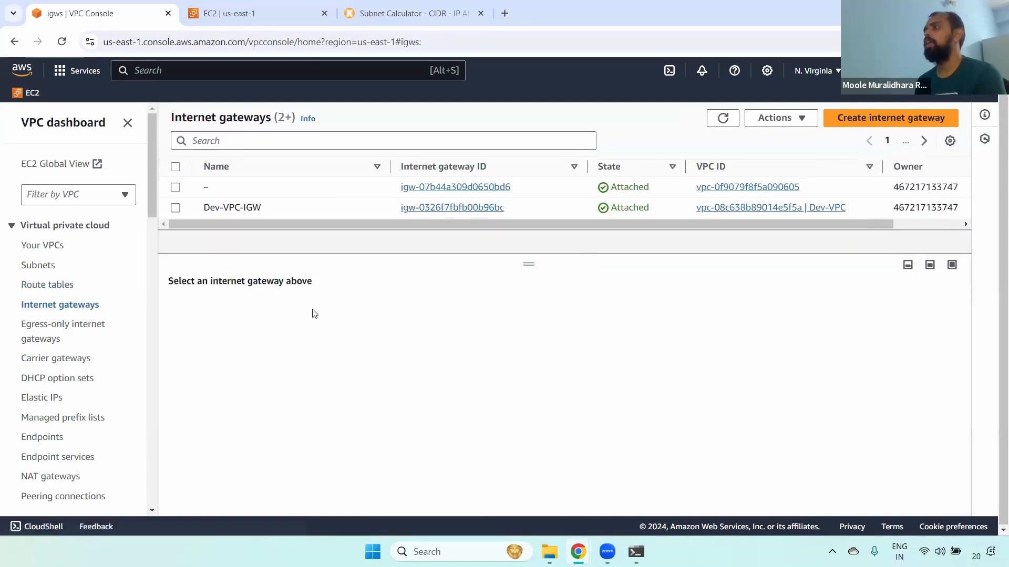
pyautogui.click(244, 13)
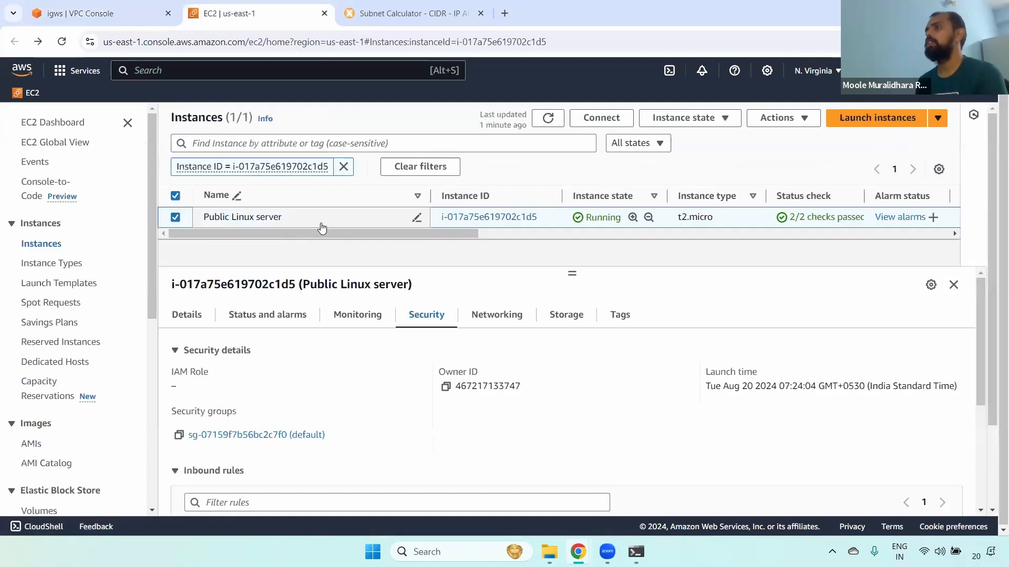
pyautogui.click(187, 315)
pyautogui.moveTo(976, 301); pyautogui.dragTo(978, 335)
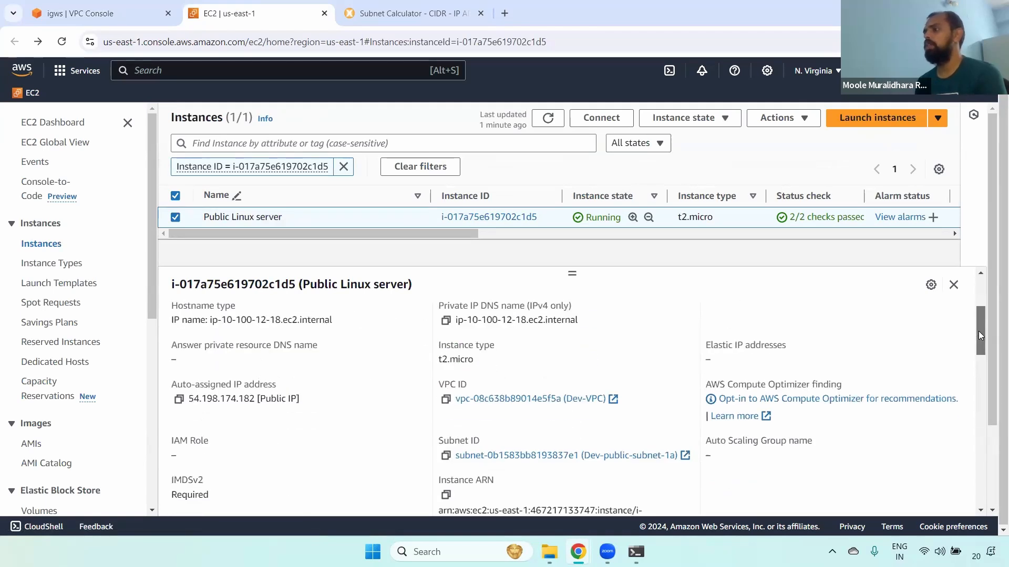
pyautogui.scroll(-1, 599, 415)
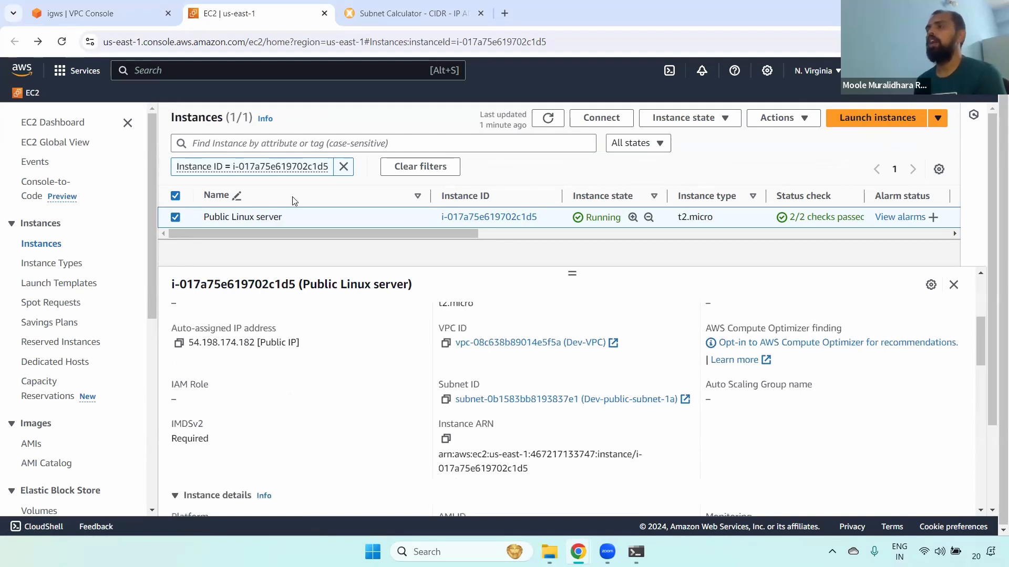
pyautogui.hotkey('ctrl', 'shift', 'Tab')
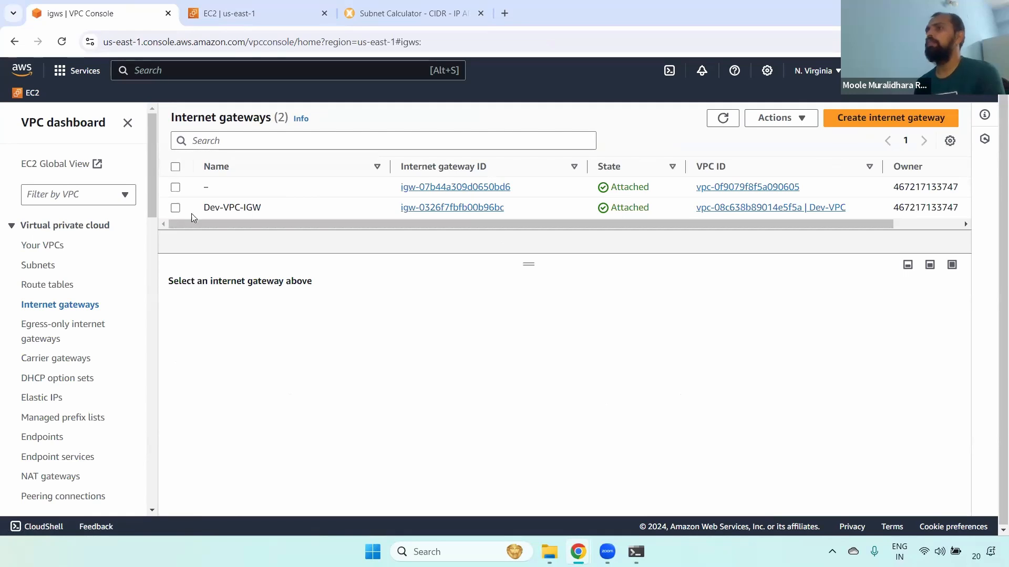
pyautogui.click(175, 209)
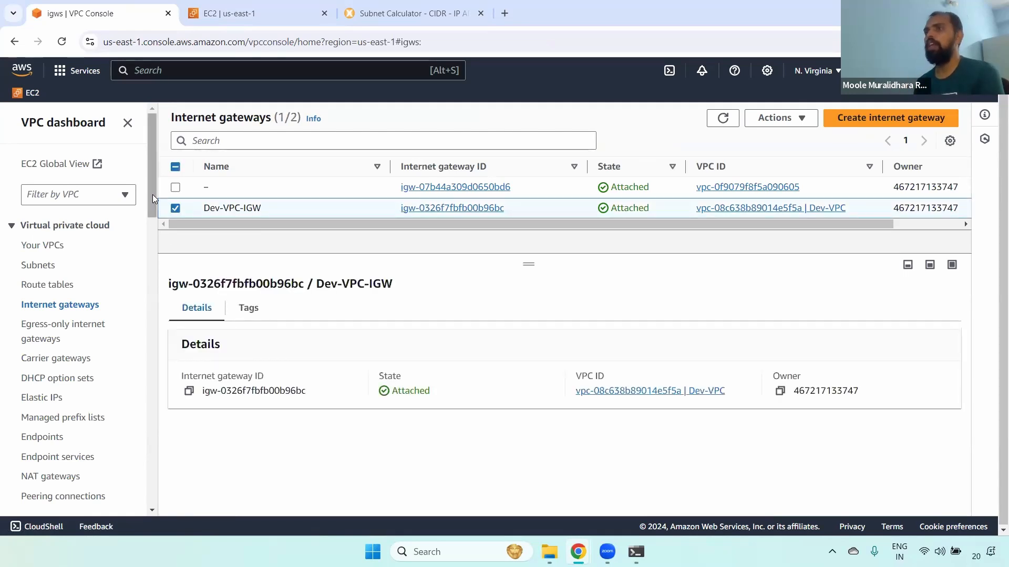
# Open the list of network ACLs and examine the subnets associated with the Dev-VPC network ACL.
pyautogui.moveTo(152, 195); pyautogui.dragTo(148, 227)
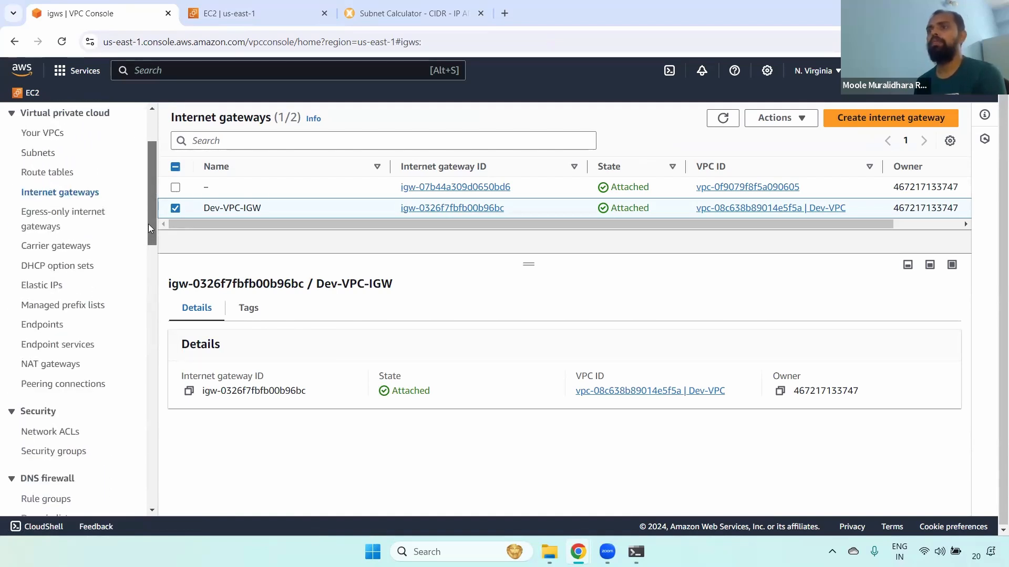
pyautogui.moveTo(148, 228); pyautogui.dragTo(149, 219)
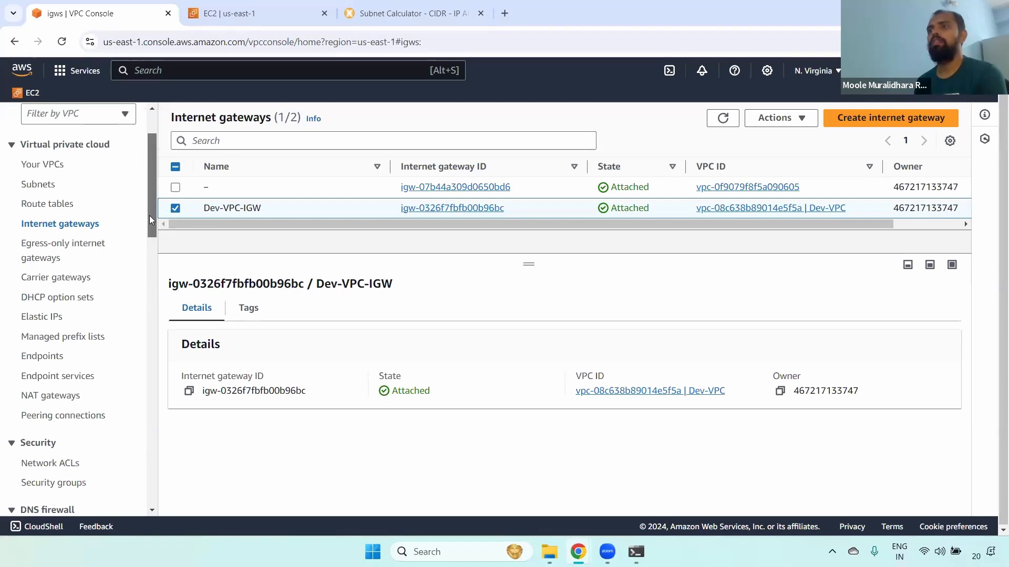
pyautogui.scroll(-5, 17, 173)
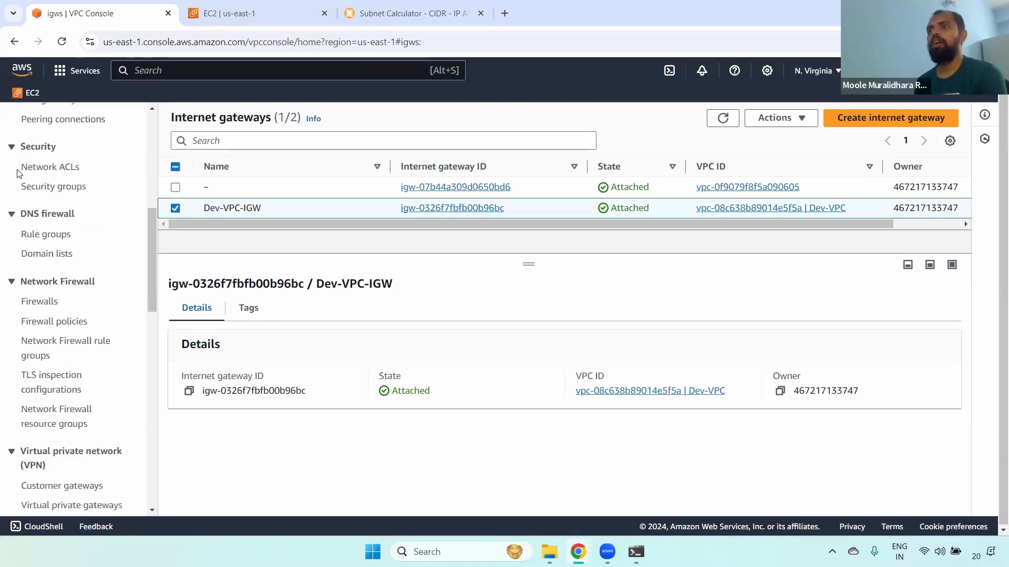
pyautogui.click(55, 169)
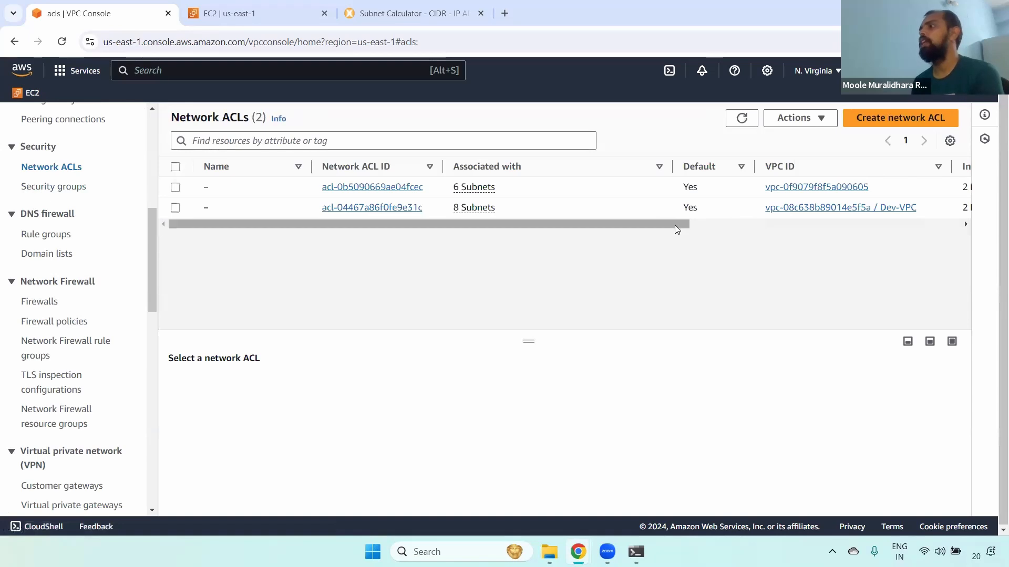
pyautogui.moveTo(677, 226); pyautogui.dragTo(547, 225)
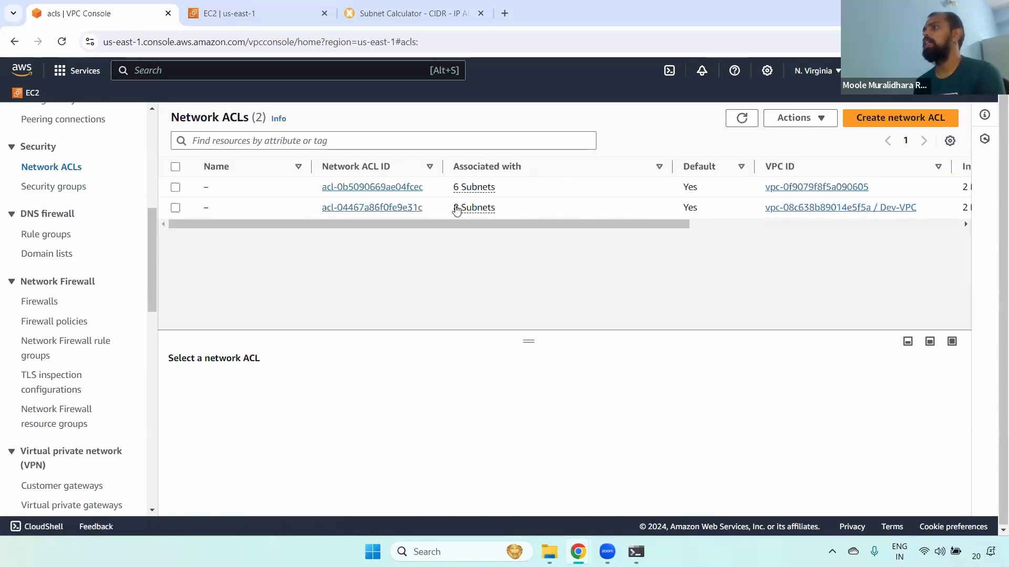
# Select the Dev-VPC network ACL and review its default status, inbound and outbound rule counts, and owner in the list.
pyautogui.click(499, 210)
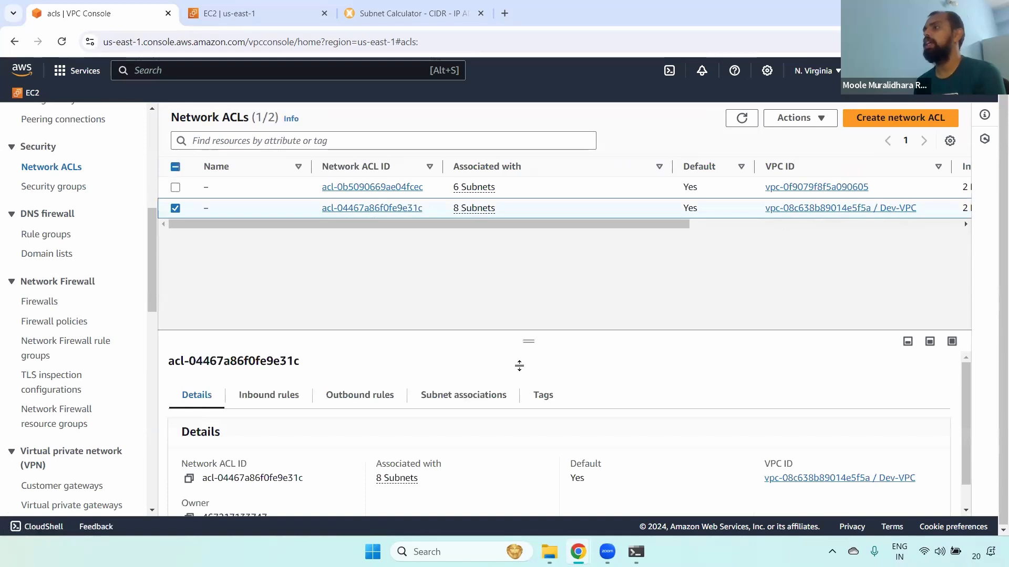
pyautogui.moveTo(527, 341); pyautogui.dragTo(531, 241)
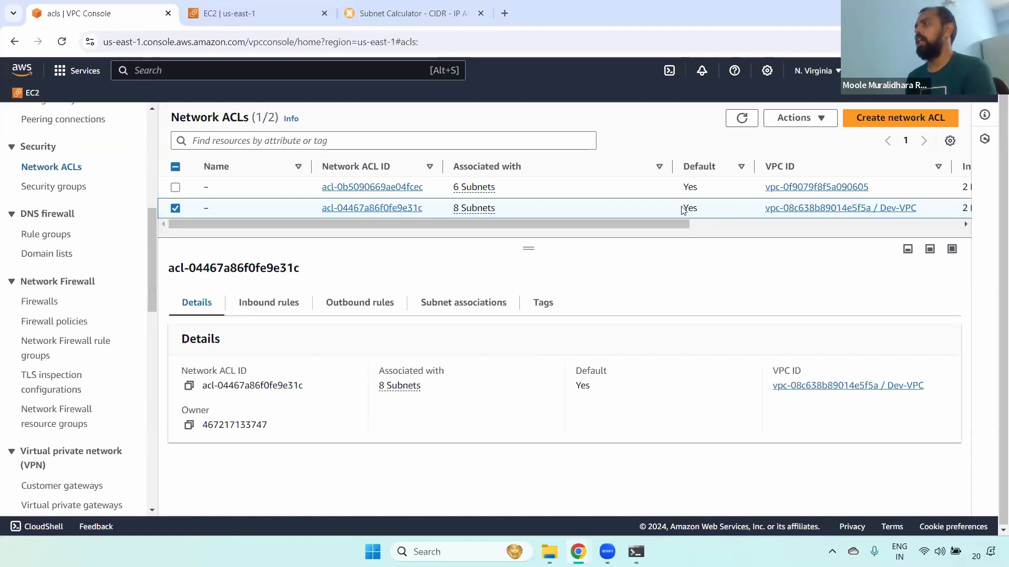
pyautogui.moveTo(682, 208); pyautogui.dragTo(698, 208)
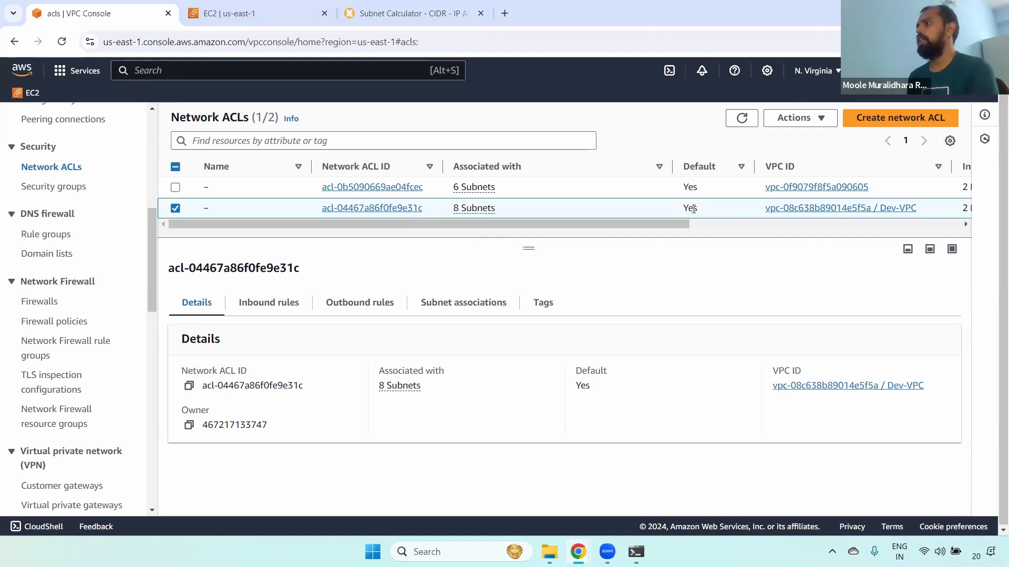
pyautogui.moveTo(669, 225); pyautogui.dragTo(734, 233)
pyautogui.hscroll(5, 735, 233)
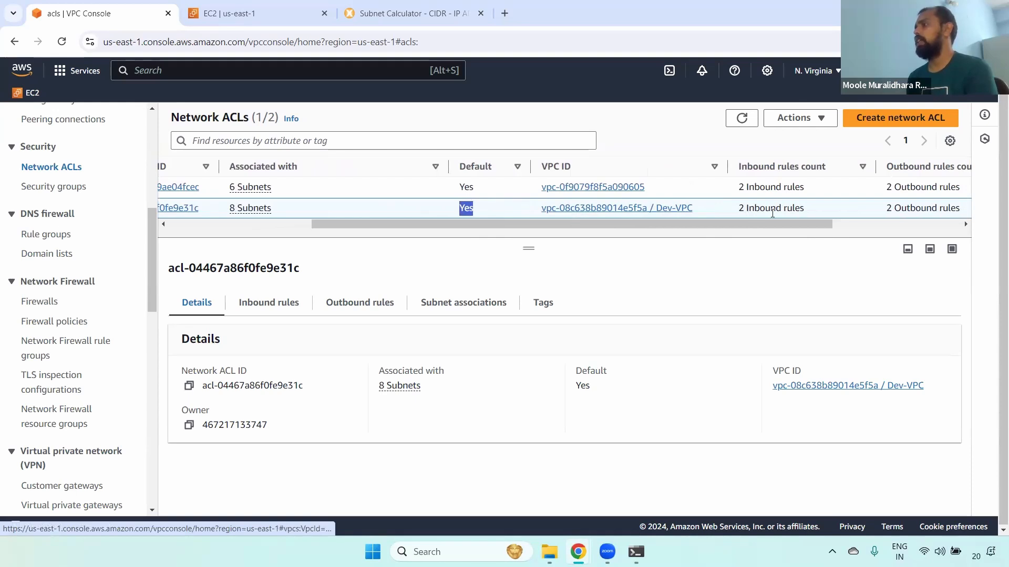
pyautogui.moveTo(737, 209); pyautogui.dragTo(872, 214)
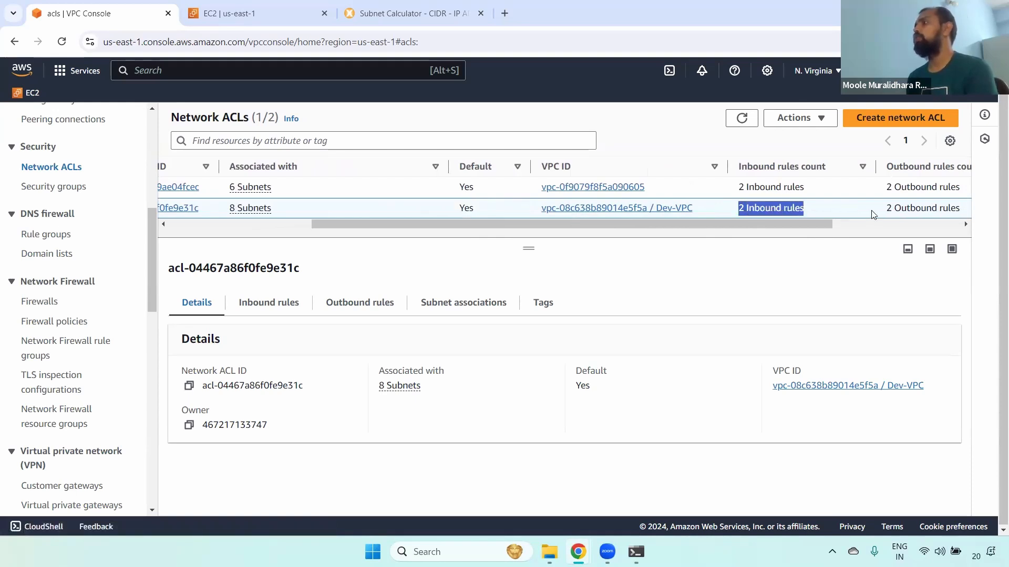
pyautogui.click(898, 224)
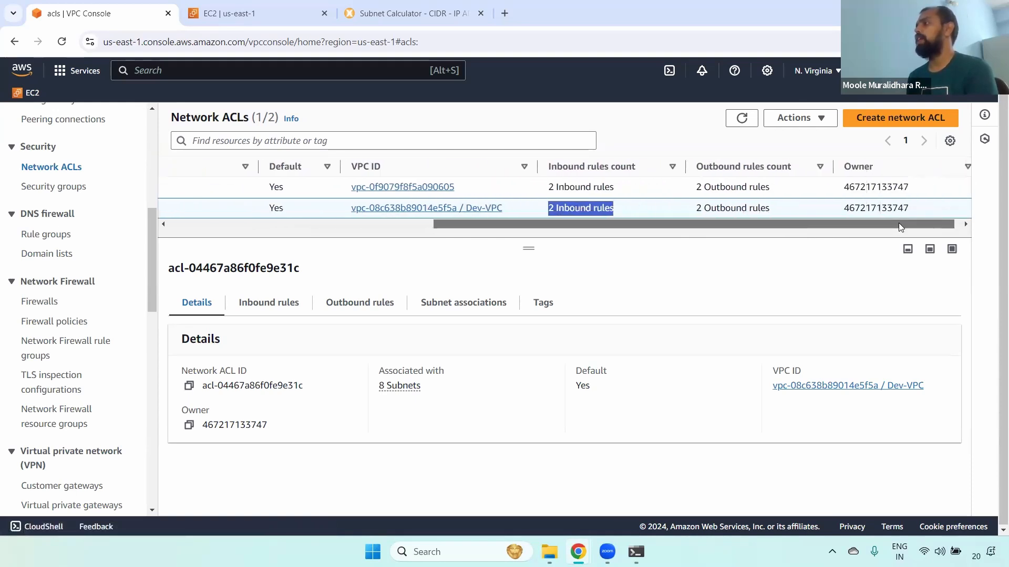
pyautogui.moveTo(842, 208); pyautogui.dragTo(896, 208)
pyautogui.moveTo(831, 226); pyautogui.dragTo(567, 226)
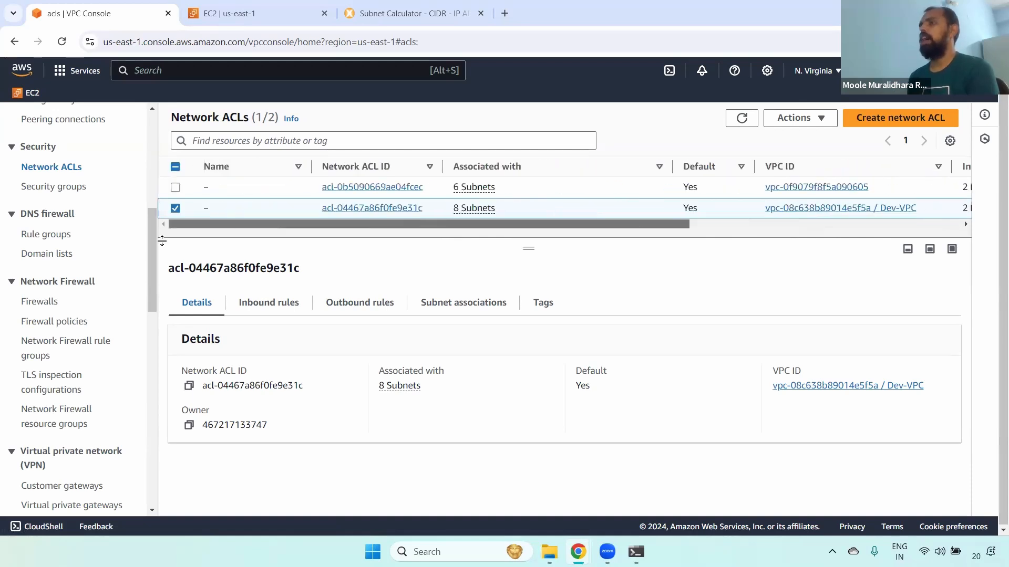
# Review the Dev-VPC network ACL's details, including its ID, owner, associated subnets and default status.
pyautogui.moveTo(199, 376); pyautogui.dragTo(395, 391)
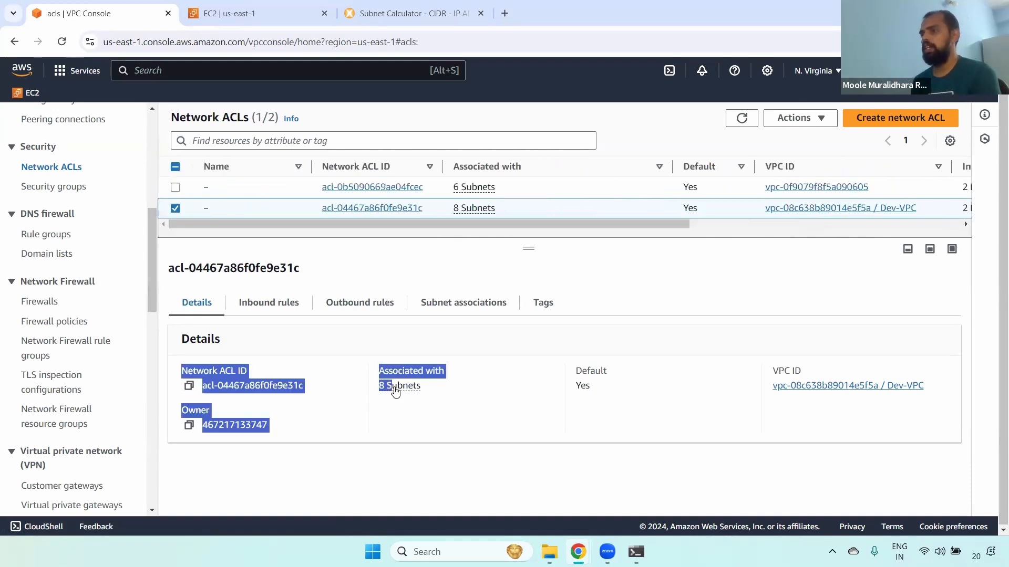
pyautogui.click(458, 383)
pyautogui.moveTo(178, 411); pyautogui.dragTo(331, 441)
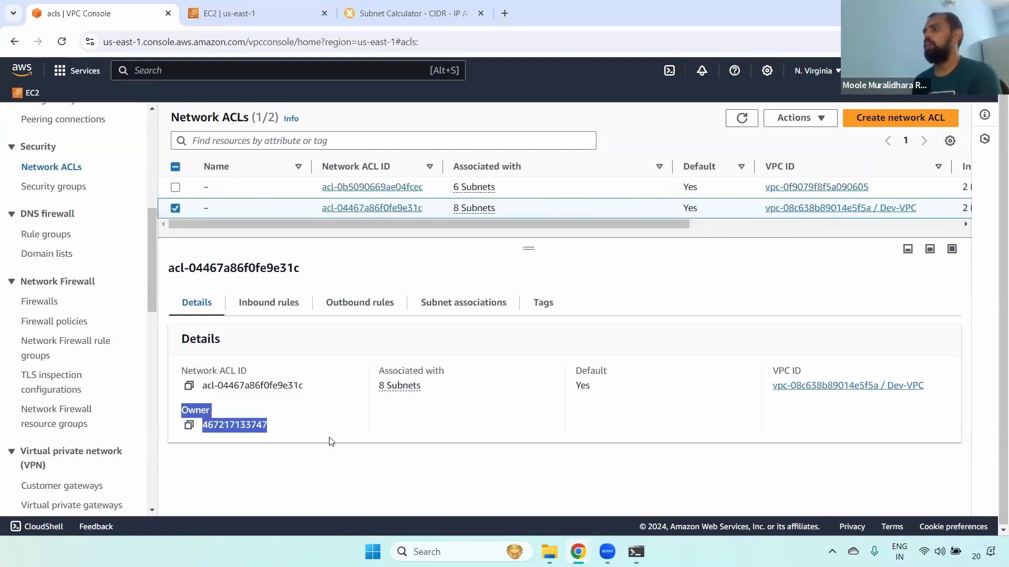
pyautogui.moveTo(380, 370); pyautogui.dragTo(486, 389)
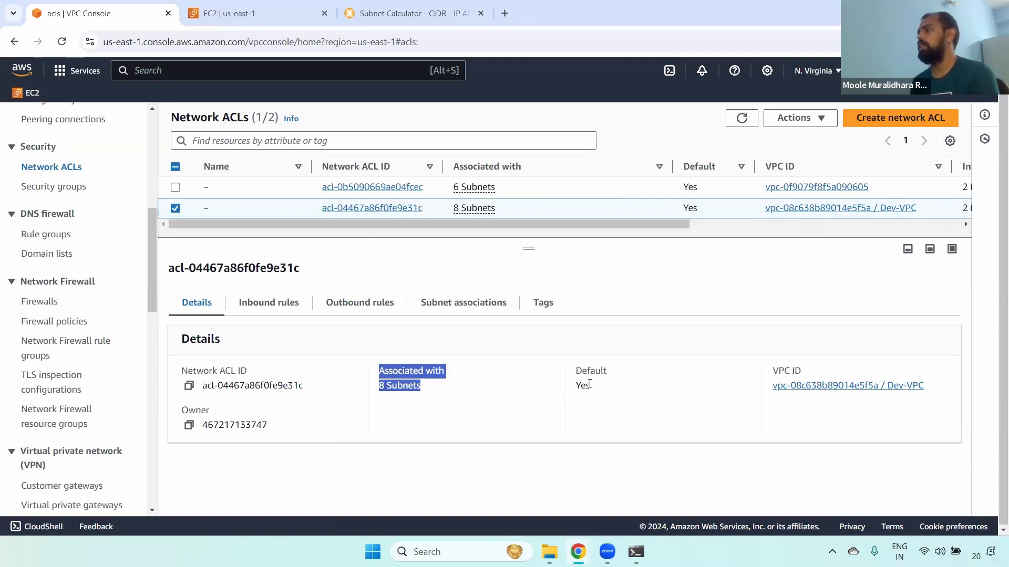
pyautogui.moveTo(566, 371); pyautogui.dragTo(629, 395)
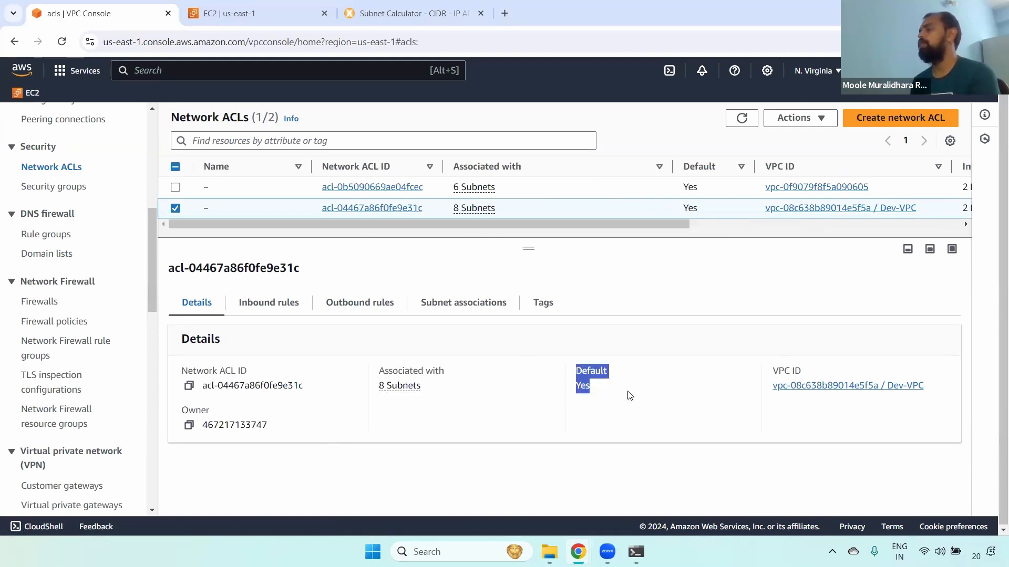
# Examine the Dev-VPC network ACL's inbound rules, comparing rule 100 with the catch-all rule and checking the traffic source.
pyautogui.click(252, 297)
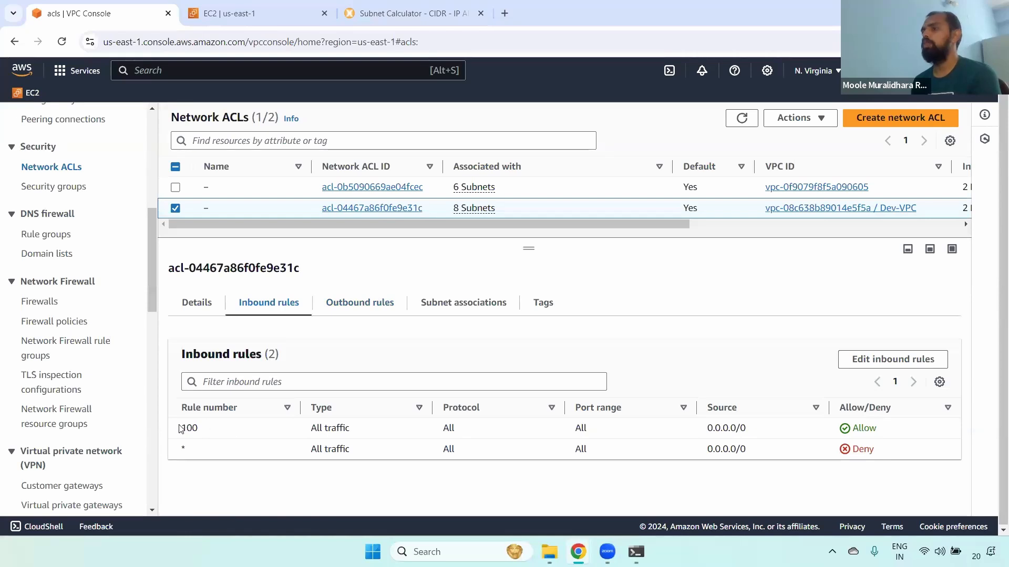
pyautogui.moveTo(180, 429); pyautogui.dragTo(205, 429)
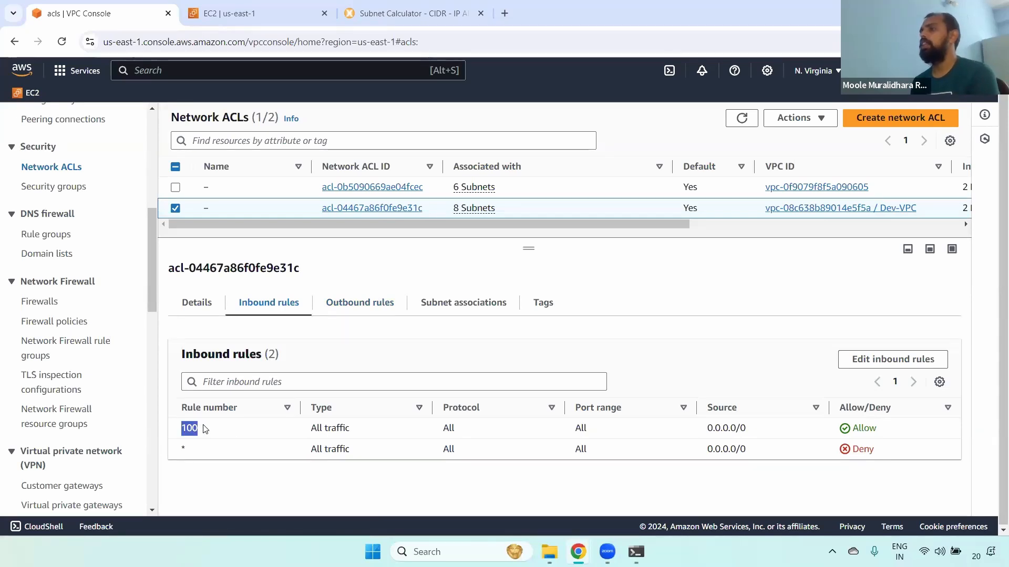
pyautogui.click(204, 426)
pyautogui.doubleClick(397, 429)
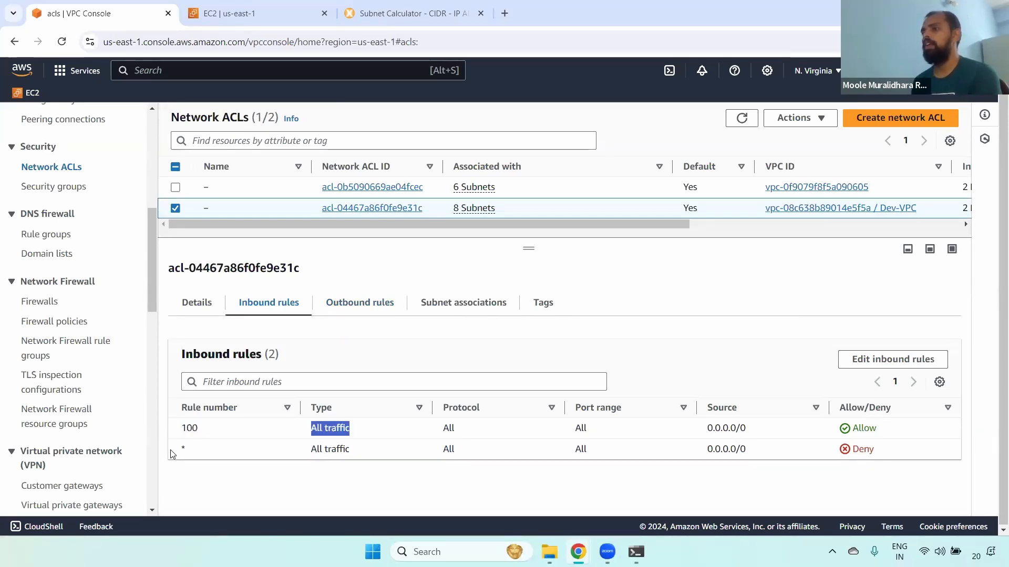
pyautogui.moveTo(170, 450); pyautogui.dragTo(930, 443)
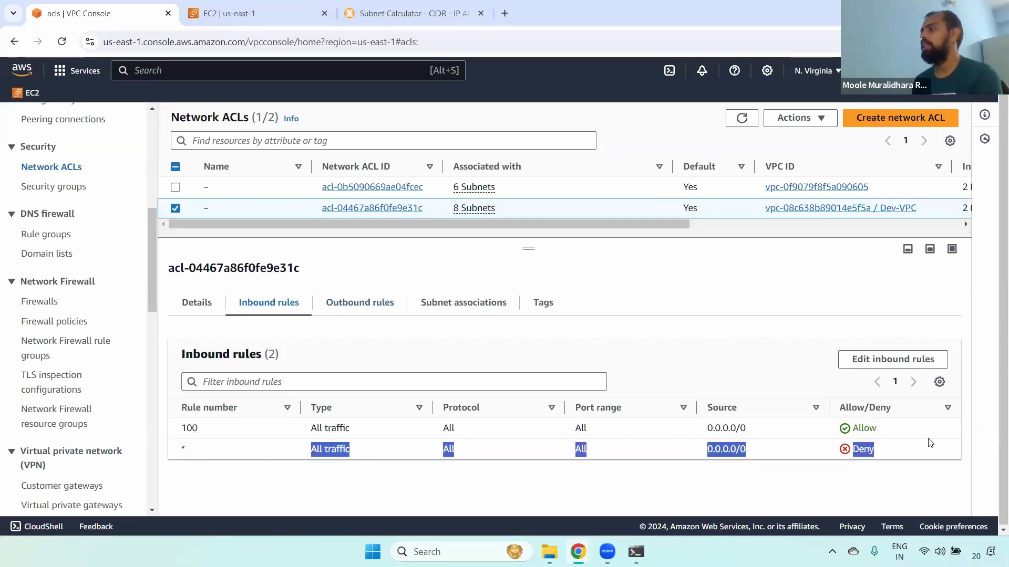
pyautogui.doubleClick(191, 427)
pyautogui.moveTo(316, 434); pyautogui.dragTo(898, 428)
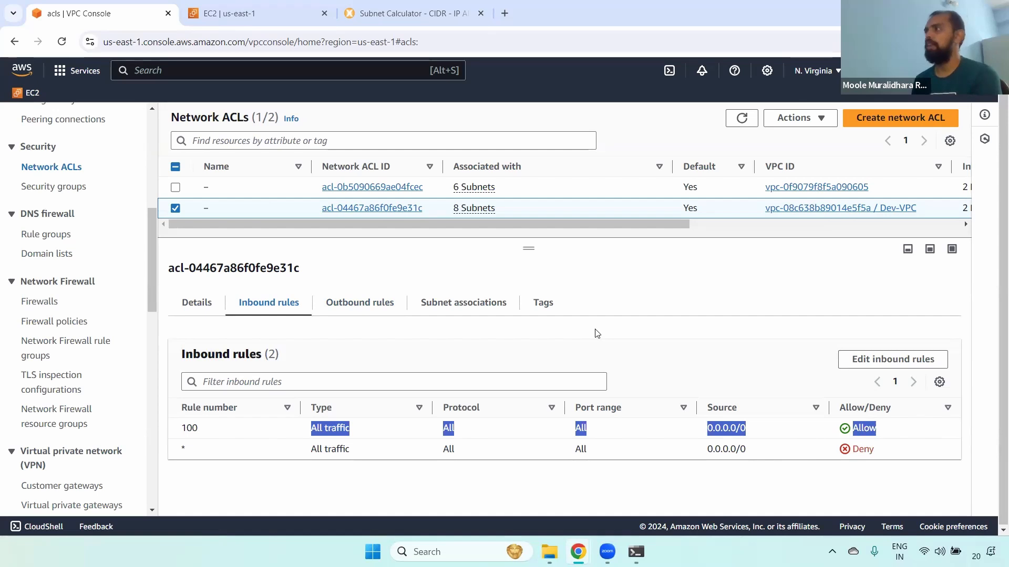
pyautogui.tripleClick(722, 428)
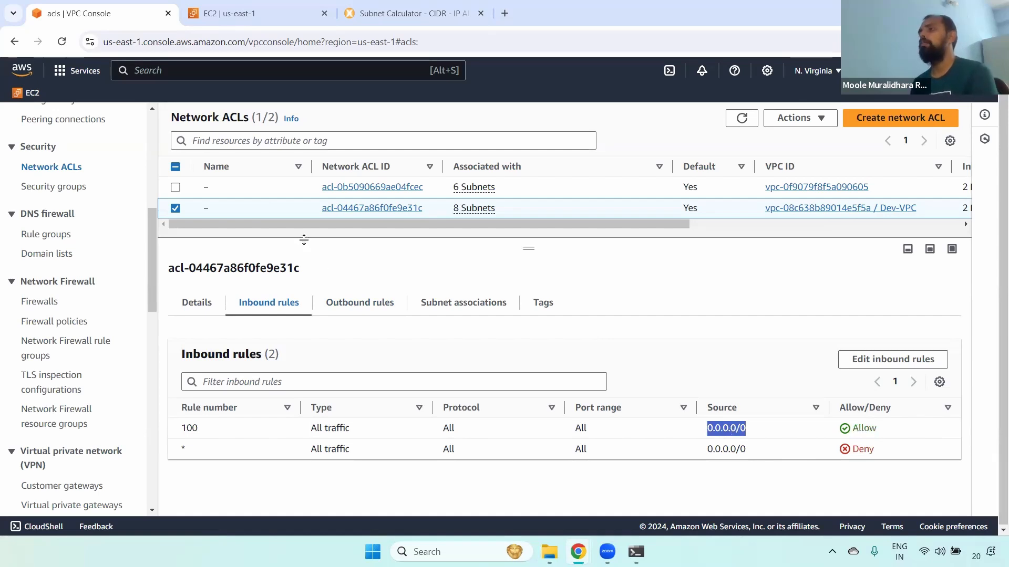
pyautogui.moveTo(706, 428); pyautogui.dragTo(746, 428)
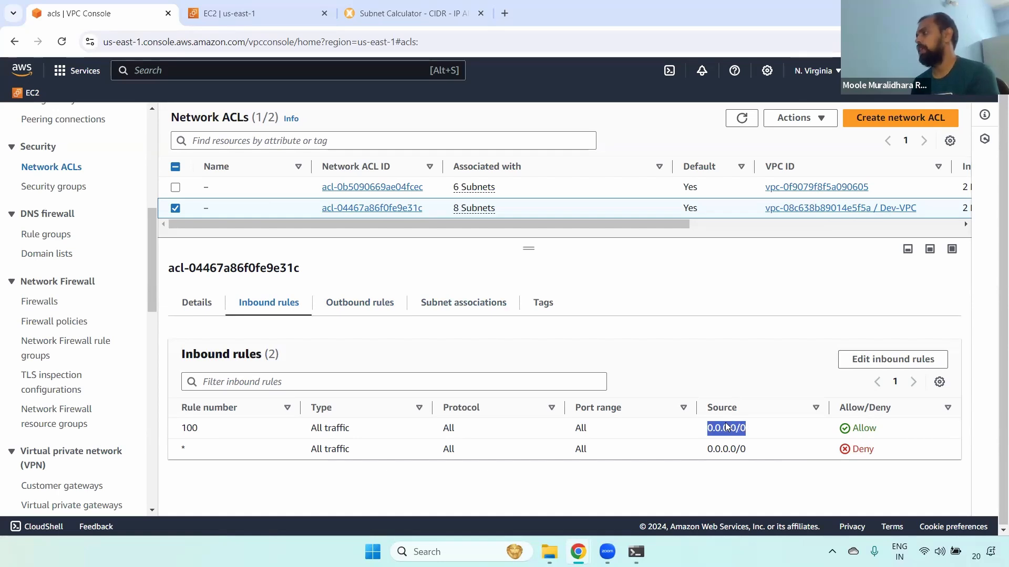
# Examine the Dev-VPC network ACL's outbound rules, checking the destination and allow or deny action of rule 100 and the catch-all rule.
pyautogui.click(360, 302)
pyautogui.moveTo(183, 427); pyautogui.dragTo(386, 429)
pyautogui.moveTo(702, 429); pyautogui.dragTo(761, 430)
pyautogui.click(914, 415)
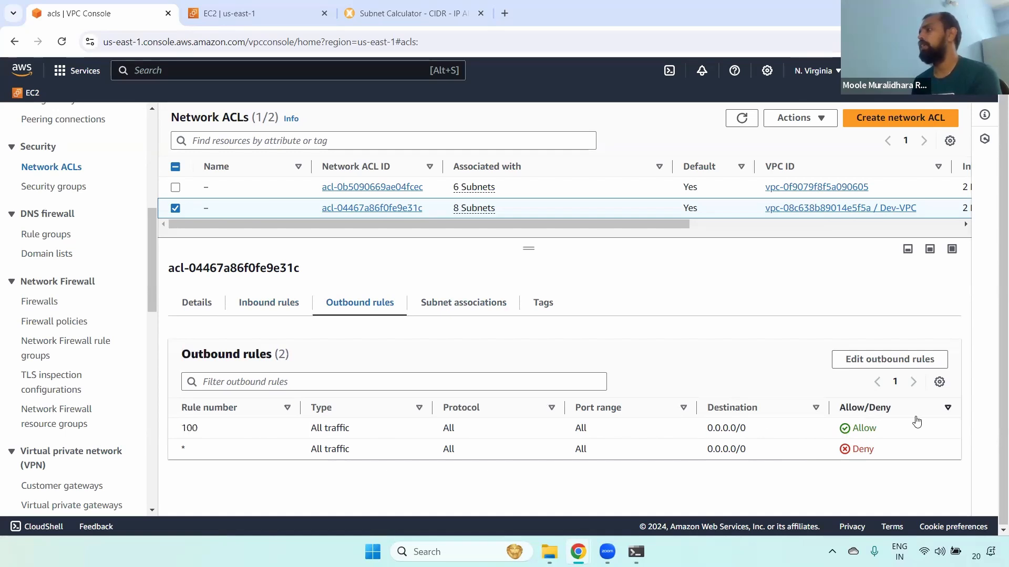
pyautogui.moveTo(176, 424); pyautogui.dragTo(205, 451)
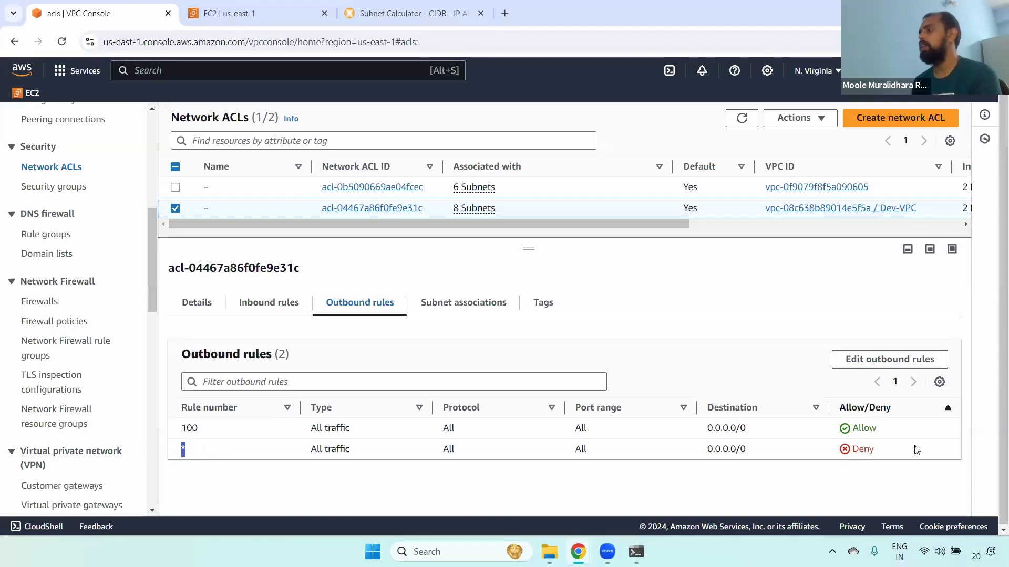
pyautogui.moveTo(915, 450); pyautogui.dragTo(840, 457)
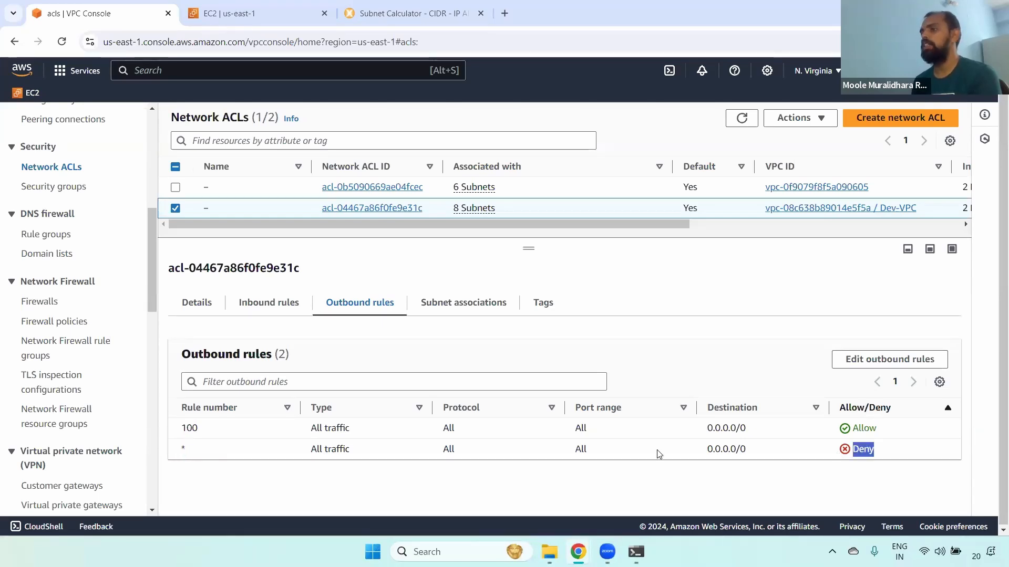
pyautogui.moveTo(180, 429); pyautogui.dragTo(906, 432)
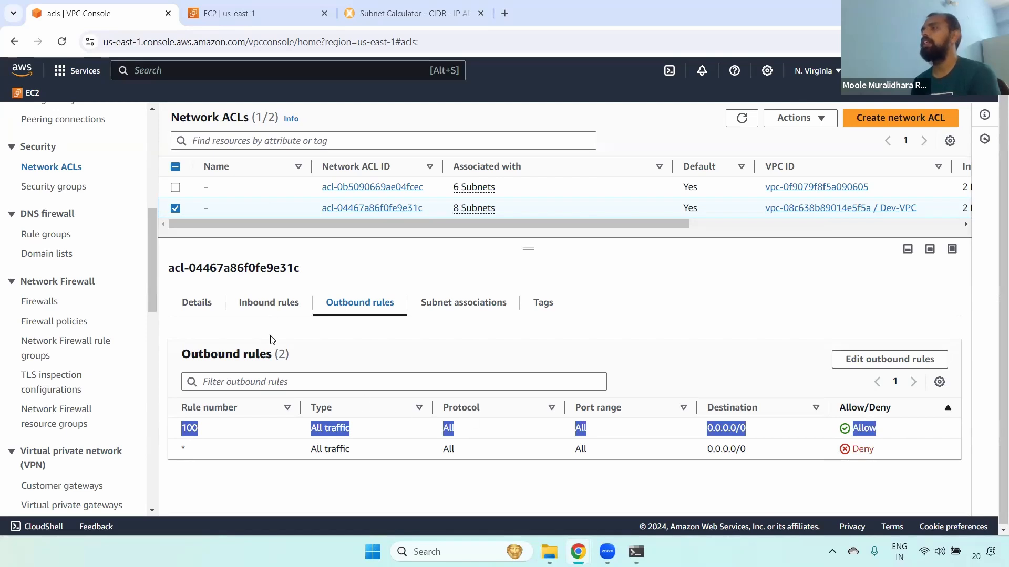
# Review all subnets associated with the Dev-VPC network ACL.
pyautogui.click(471, 314)
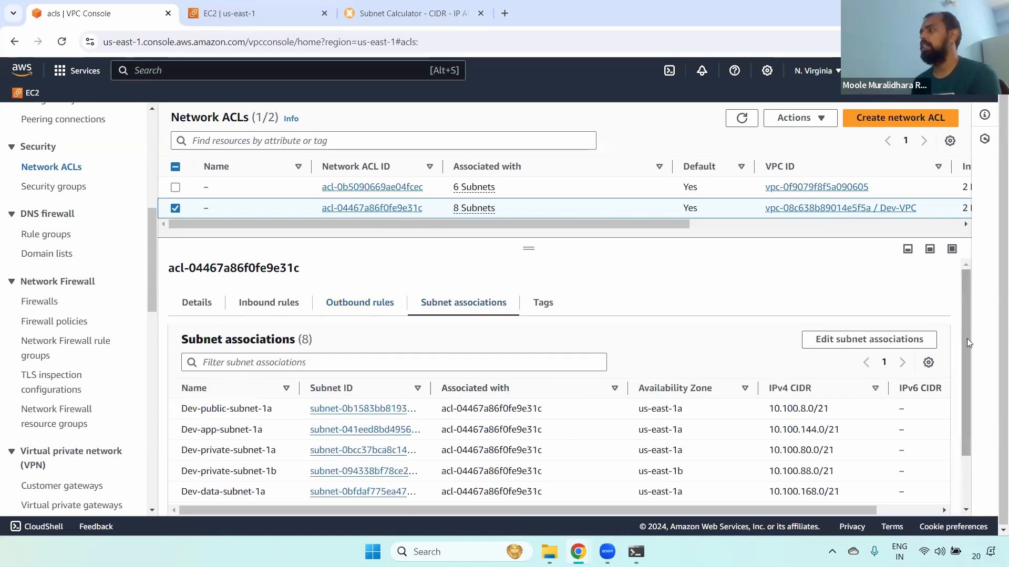
pyautogui.moveTo(967, 338); pyautogui.dragTo(968, 361)
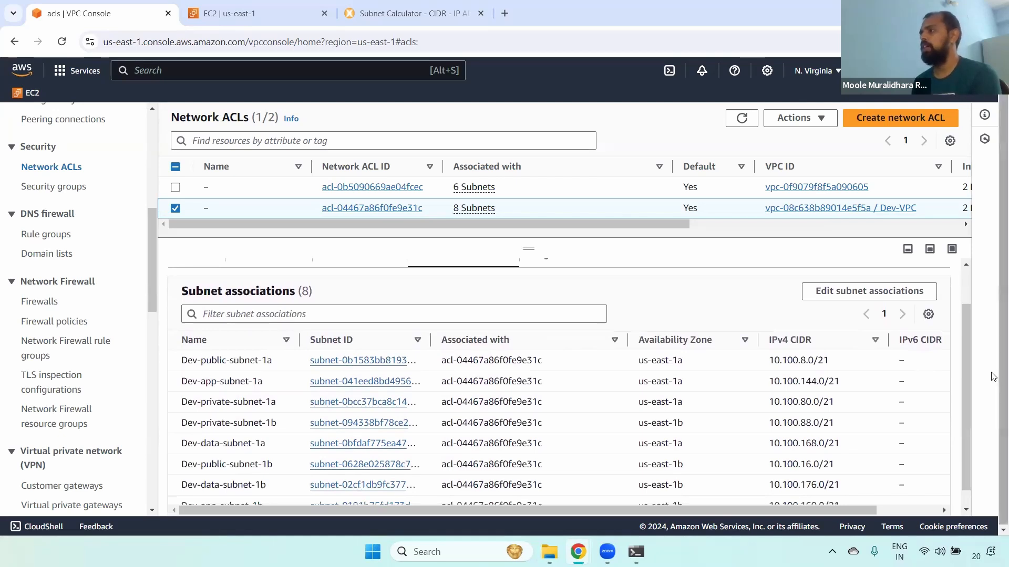
pyautogui.moveTo(965, 370); pyautogui.dragTo(967, 284)
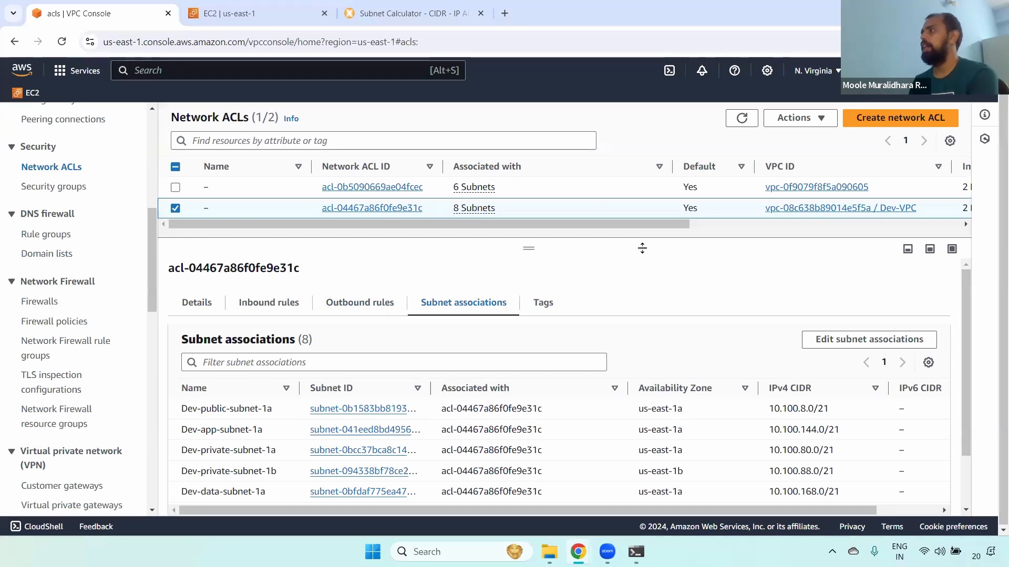
# Start a new network ACL named DEV-VPC-Public-NACL and copy that name.
pyautogui.click(910, 116)
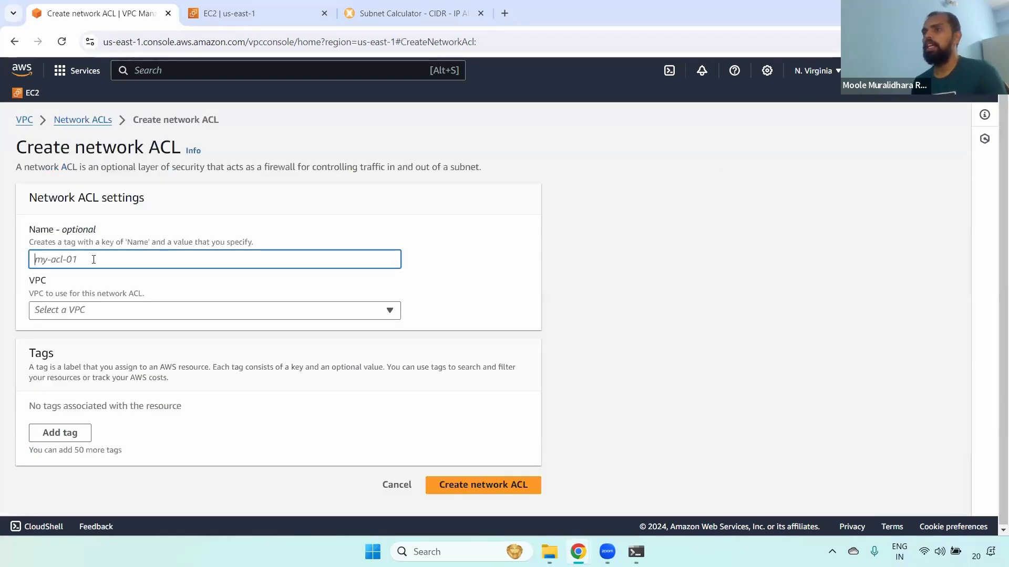
pyautogui.write('DEV')
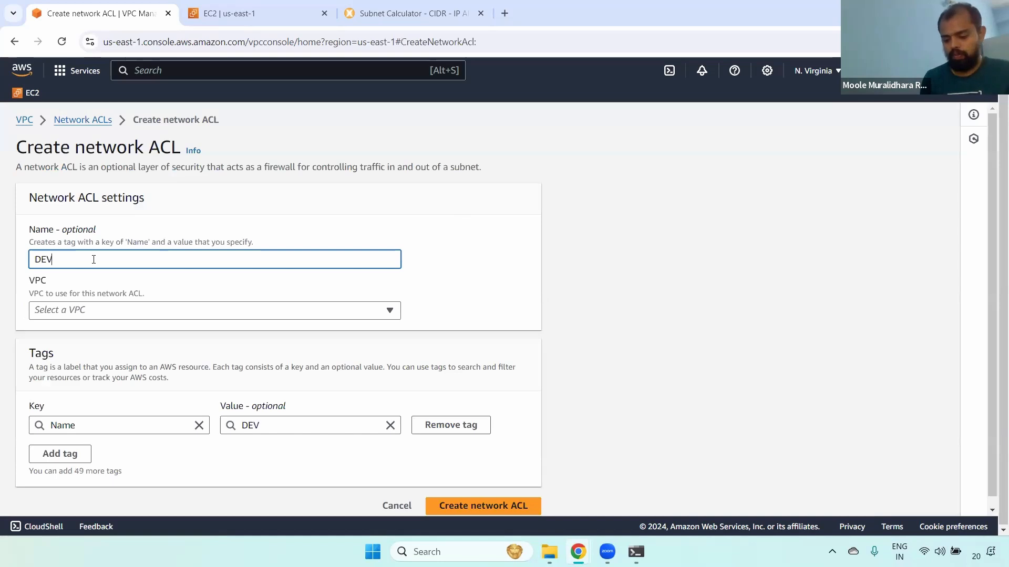
pyautogui.write('-VPC-')
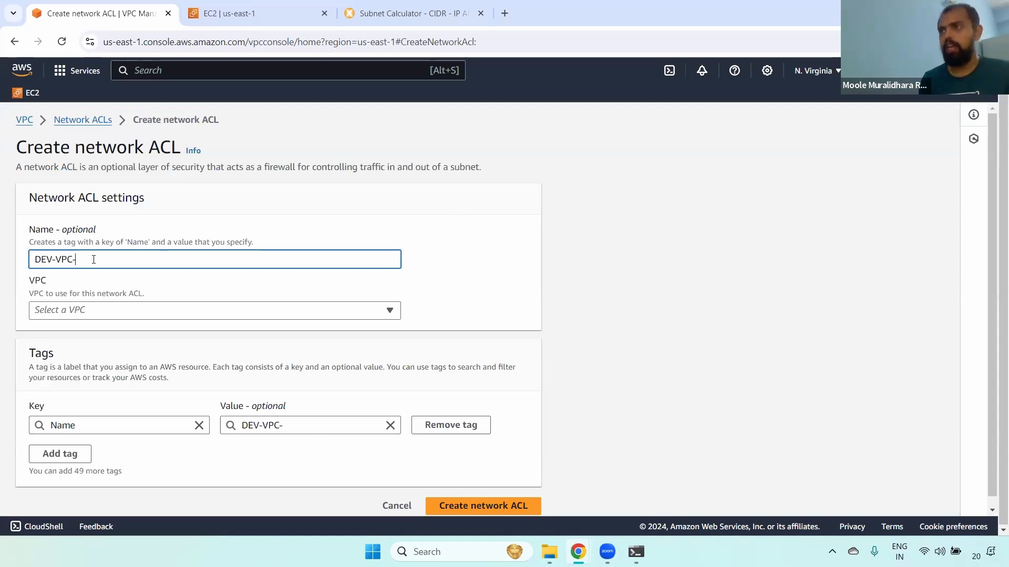
pyautogui.write('PUB')
pyautogui.press('BackSpace')
pyautogui.press('BackSpace')
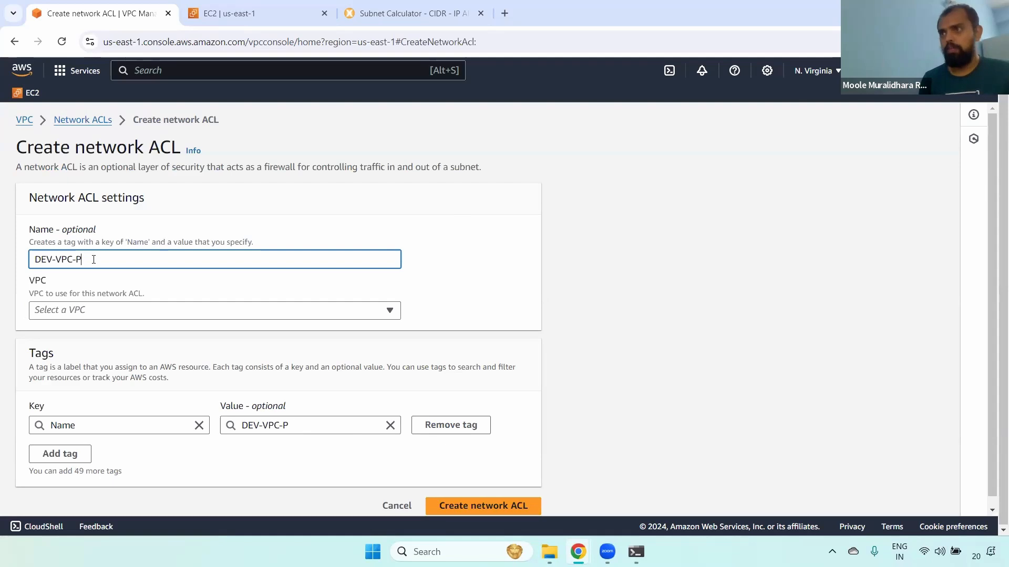
pyautogui.write('ublic-')
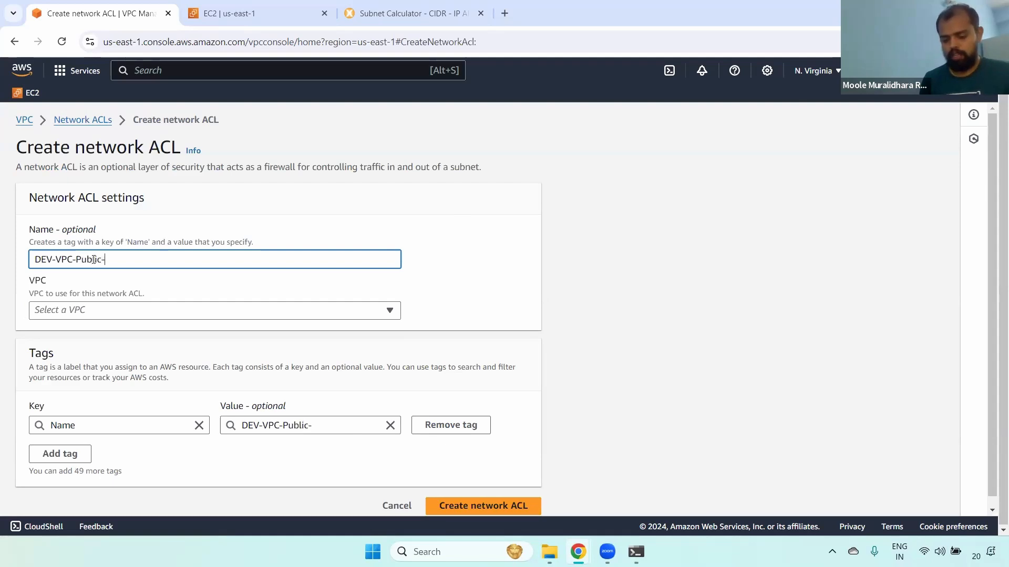
pyautogui.write('NACL')
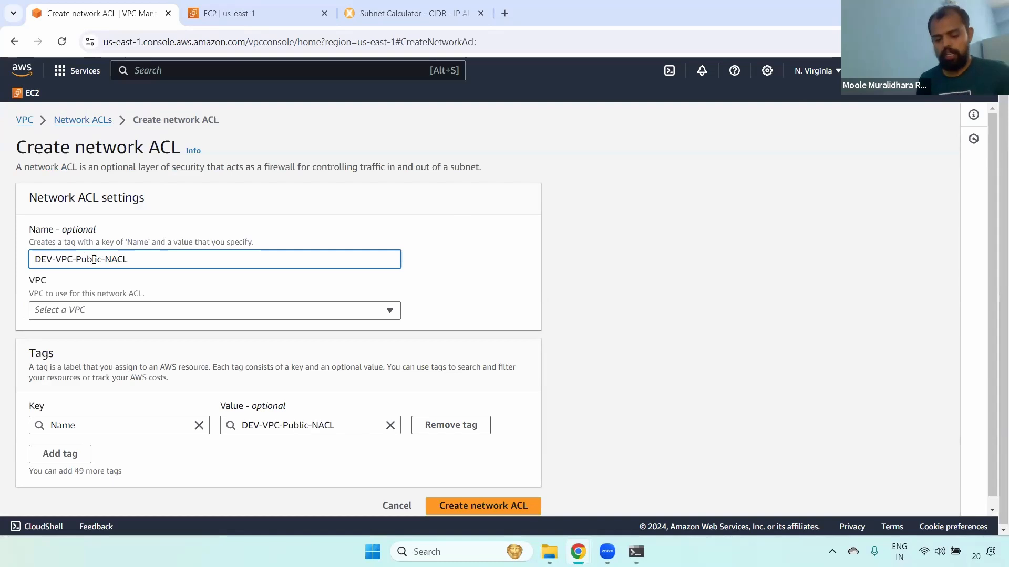
pyautogui.hotkey('ctrl', 'a')
pyautogui.hotkey('ctrl', 'c')
# Create the network ACL in Dev-VPC and refresh the network ACL list.
pyautogui.click(168, 314)
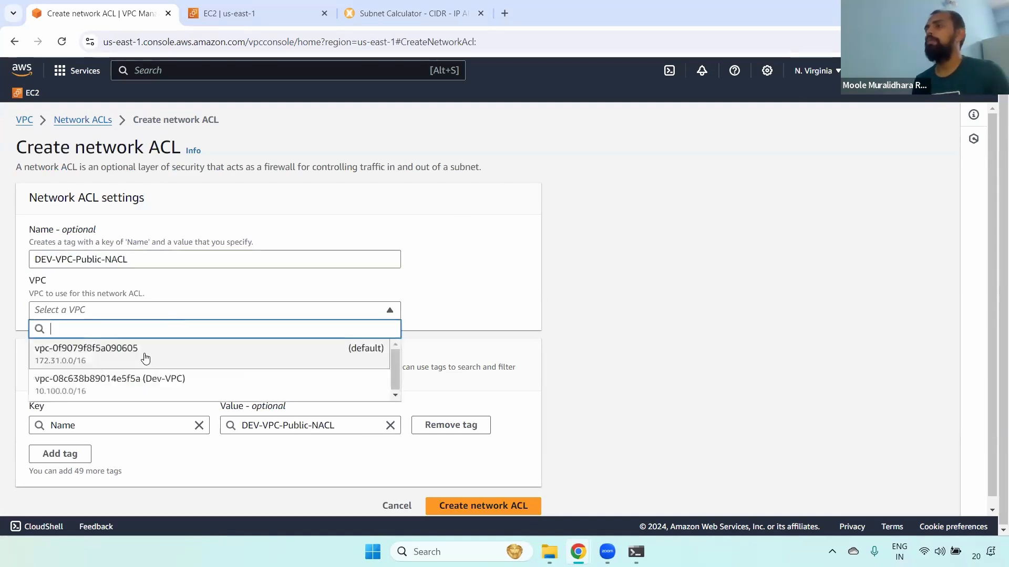
pyautogui.click(135, 379)
pyautogui.scroll(-1, 347, 442)
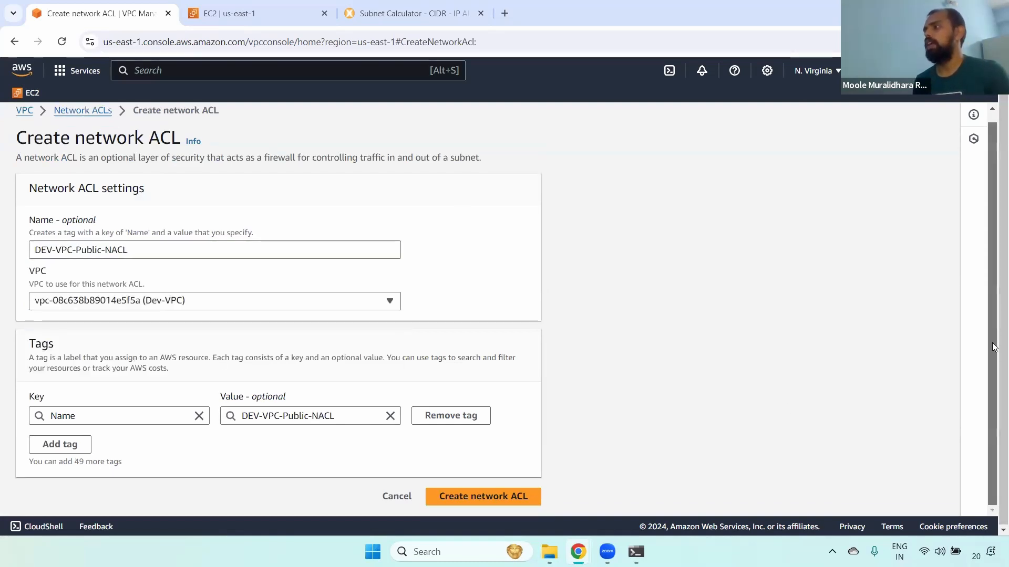
pyautogui.click(478, 499)
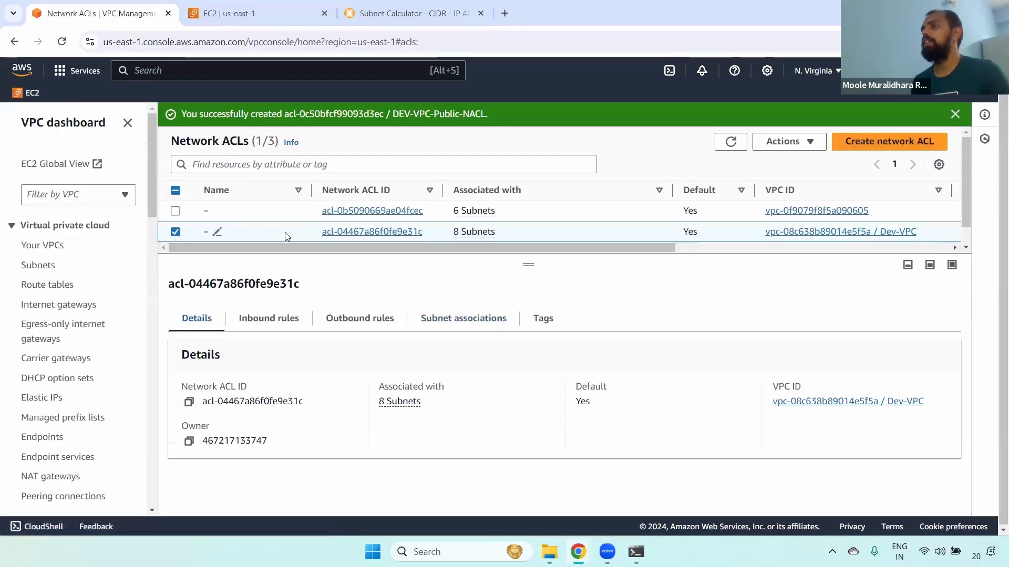
pyautogui.click(730, 142)
pyautogui.click(726, 145)
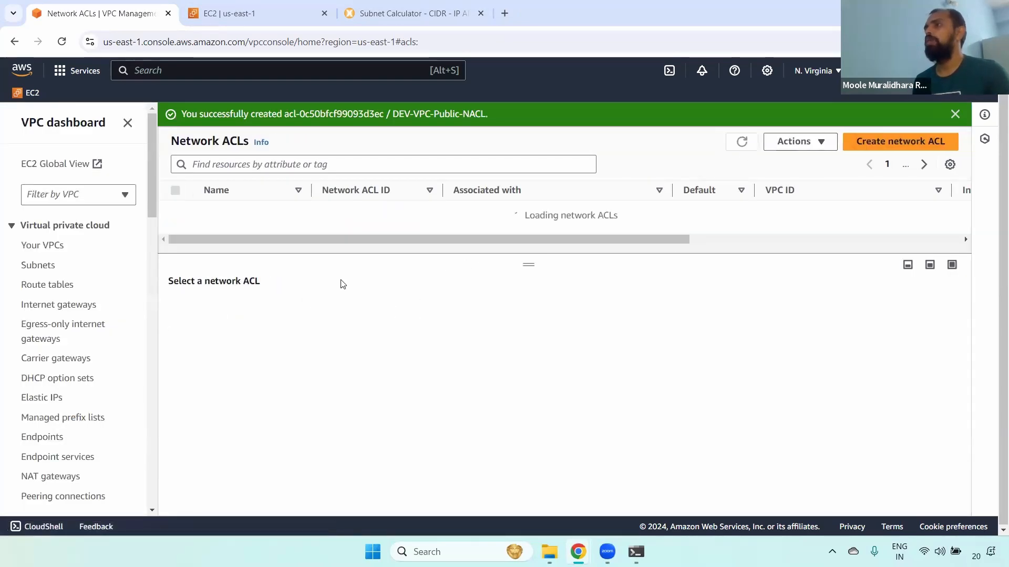
# Associate Dev-public-subnet-1a and Dev-public-subnet-1b with the DEV-VPC-Public-NACL network ACL.
pyautogui.moveTo(527, 261); pyautogui.dragTo(524, 288)
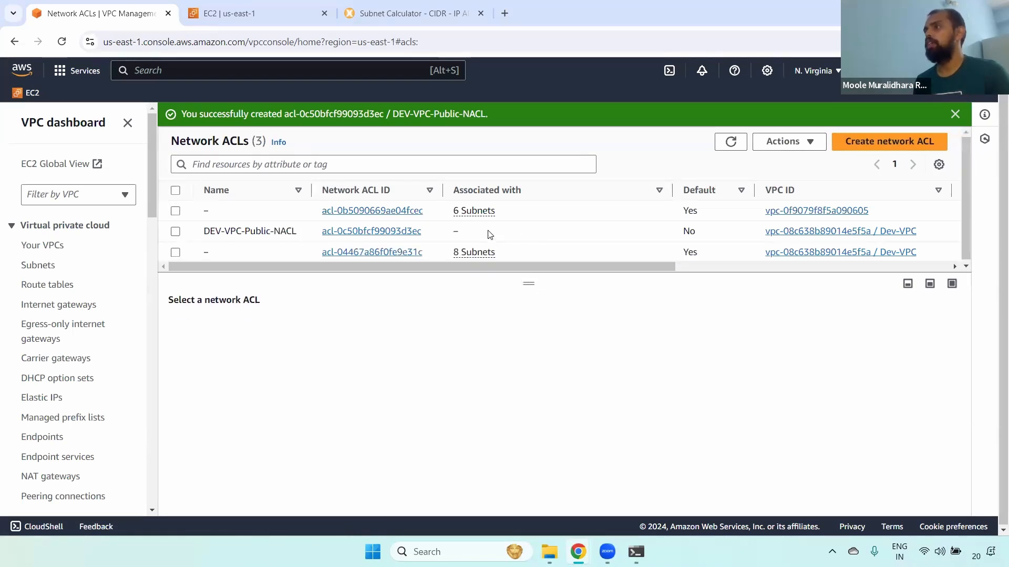
pyautogui.click(176, 232)
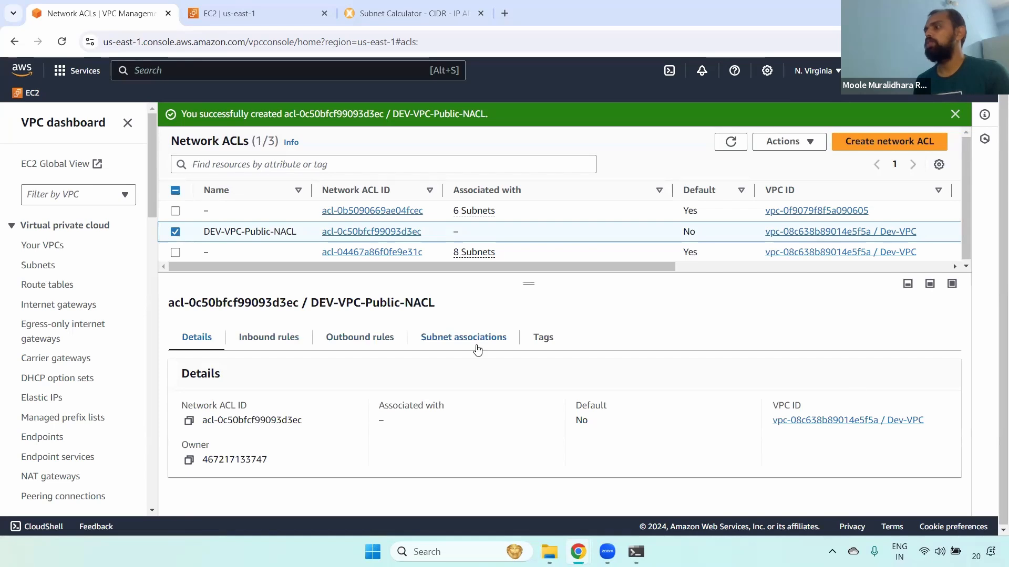
pyautogui.click(476, 347)
pyautogui.click(874, 377)
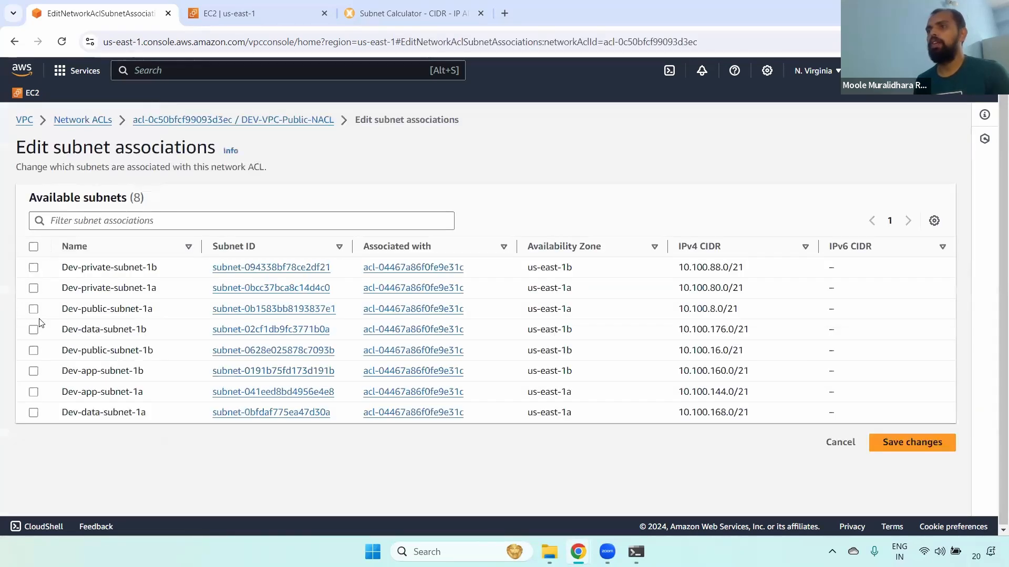
pyautogui.click(34, 309)
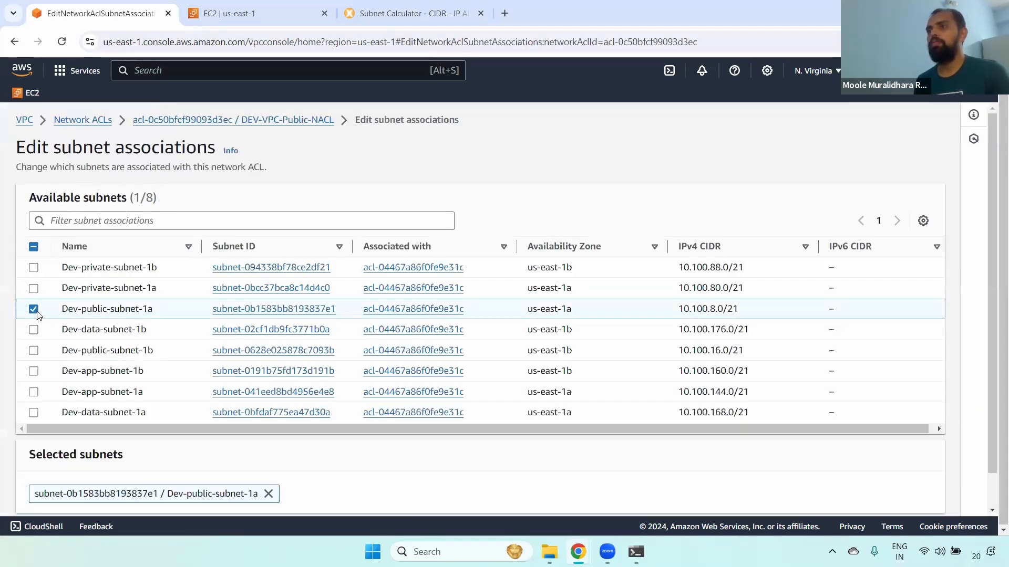
pyautogui.click(33, 350)
pyautogui.scroll(-1, 905, 491)
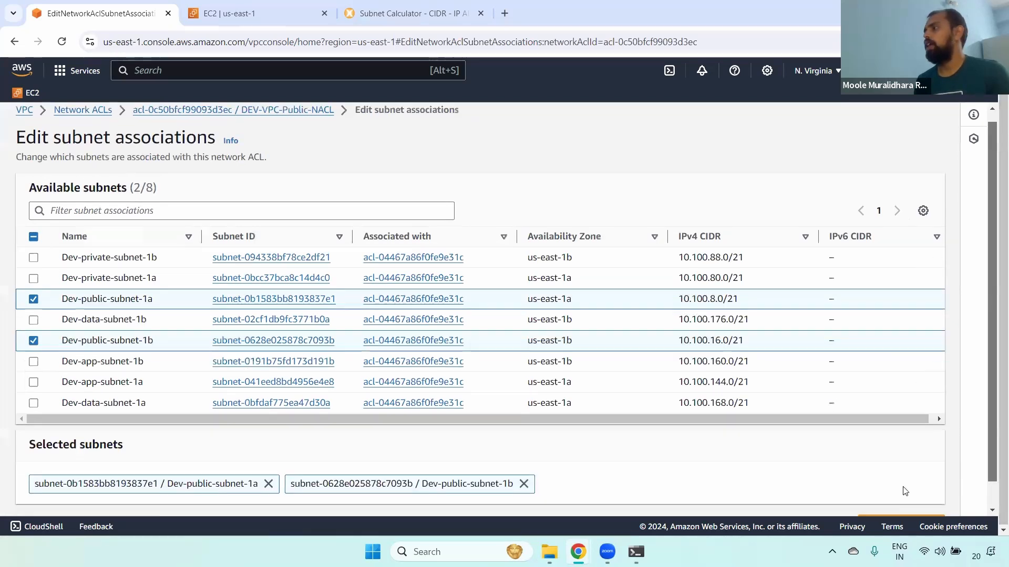
pyautogui.scroll(-1, 905, 491)
pyautogui.click(905, 492)
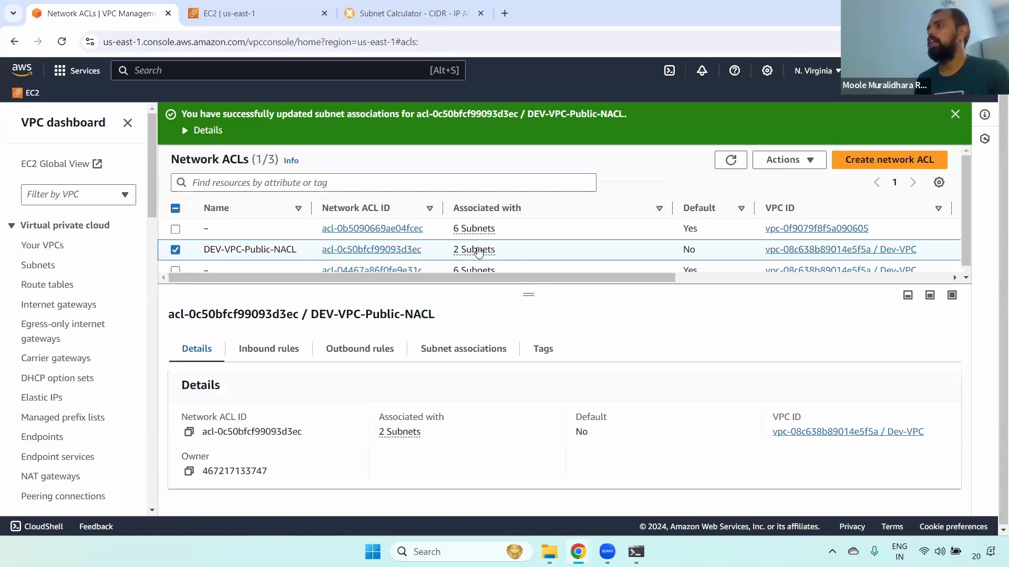
# Create a second network ACL named DEV-VPC-PRIVATE-NACL in Dev-VPC and refresh the network ACL list.
pyautogui.click(175, 251)
pyautogui.click(891, 160)
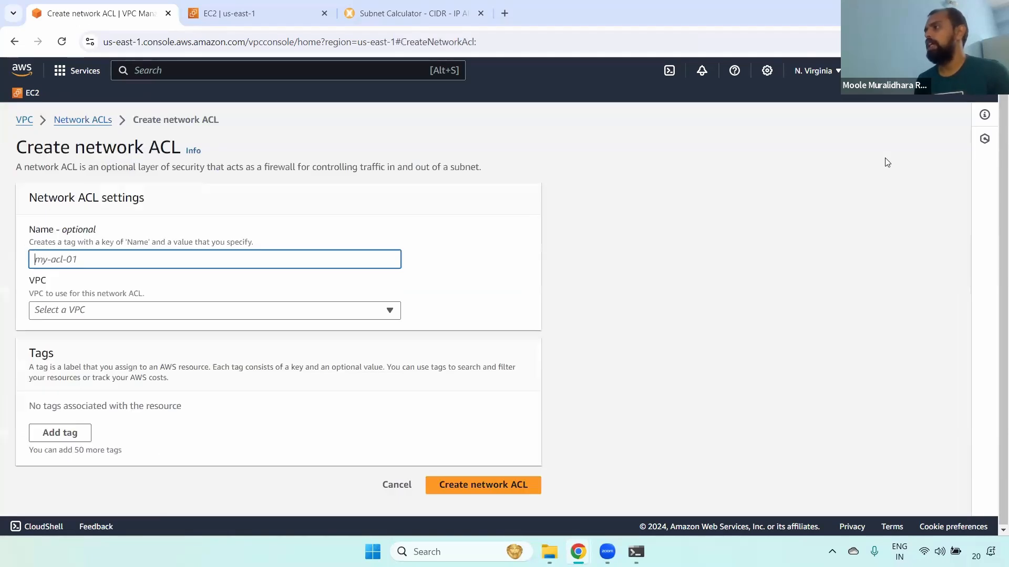
pyautogui.hotkey('ctrl', 'v')
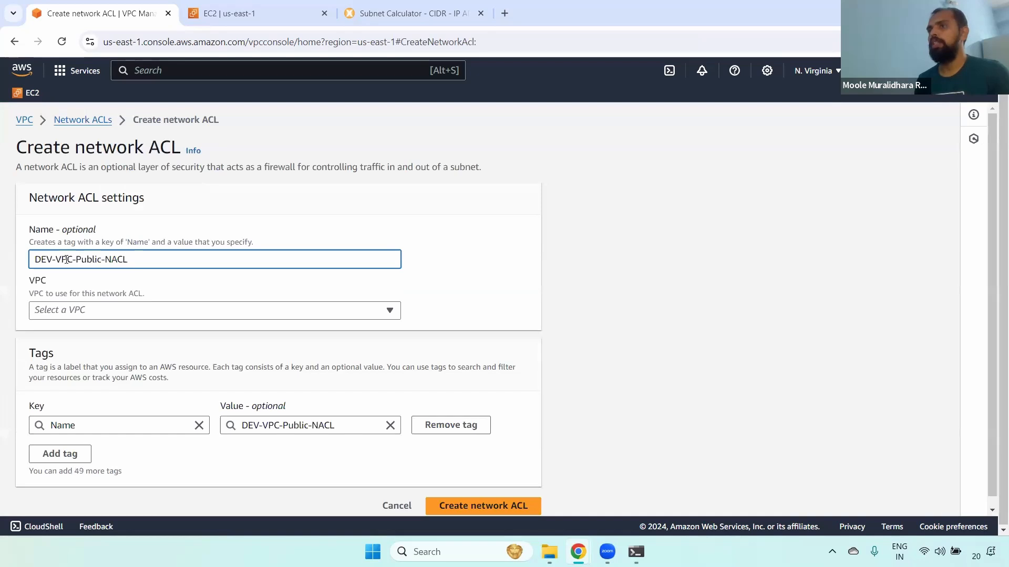
pyautogui.doubleClick(89, 260)
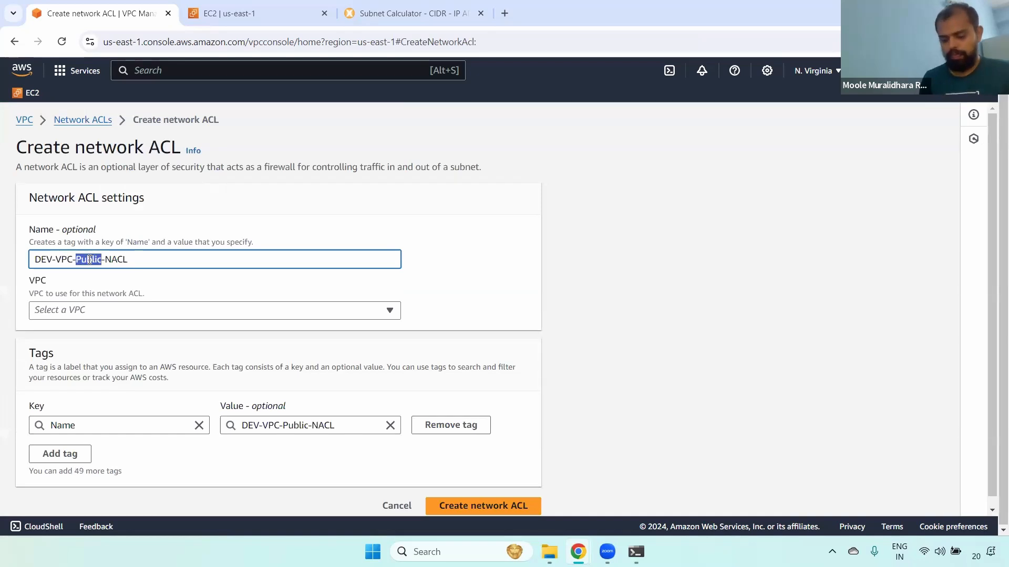
pyautogui.write('PRIVATE')
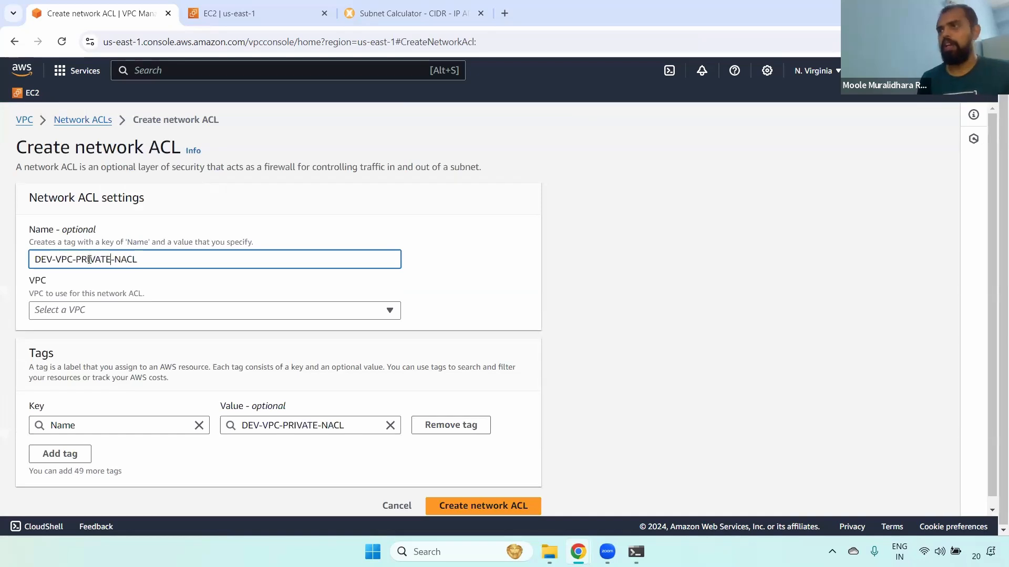
pyautogui.hotkey('ctrl', 'a')
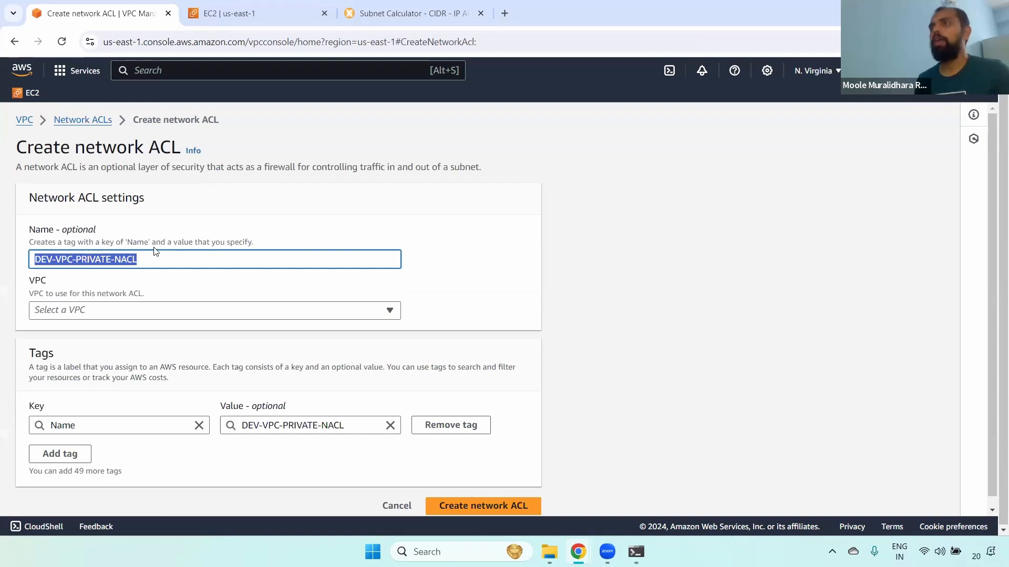
pyautogui.click(210, 310)
pyautogui.click(235, 378)
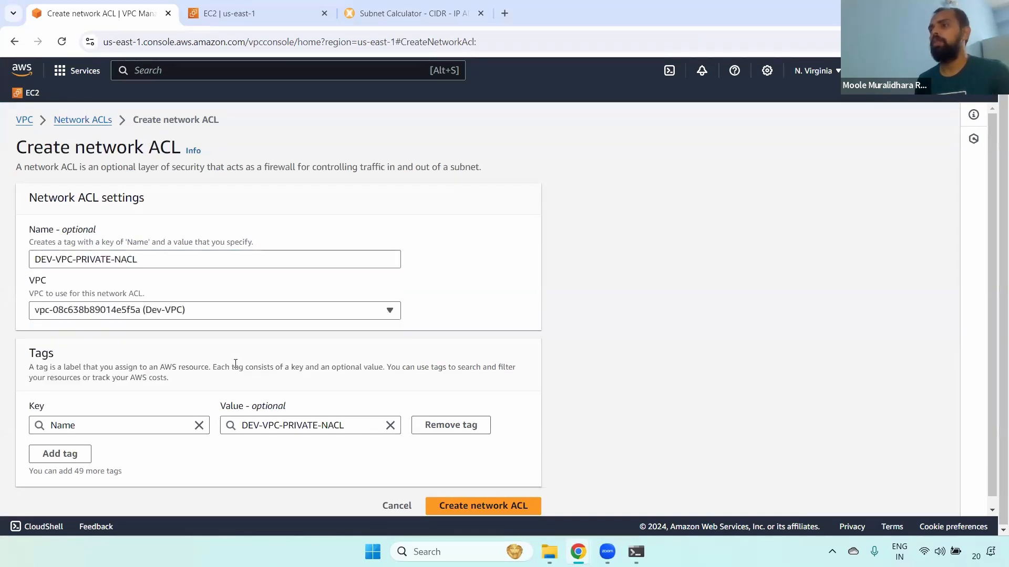
pyautogui.scroll(-1, 992, 227)
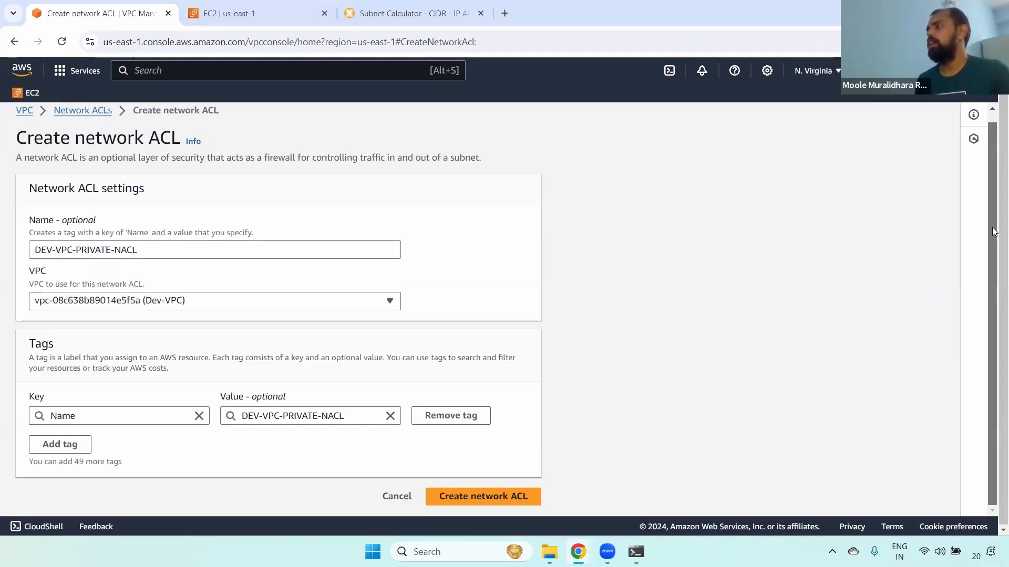
pyautogui.click(477, 500)
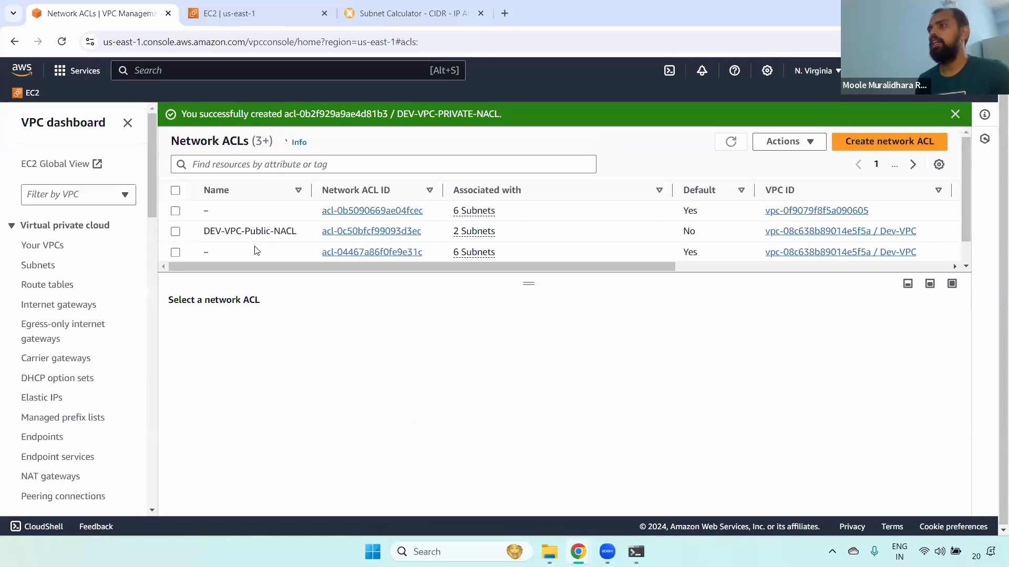
pyautogui.click(730, 142)
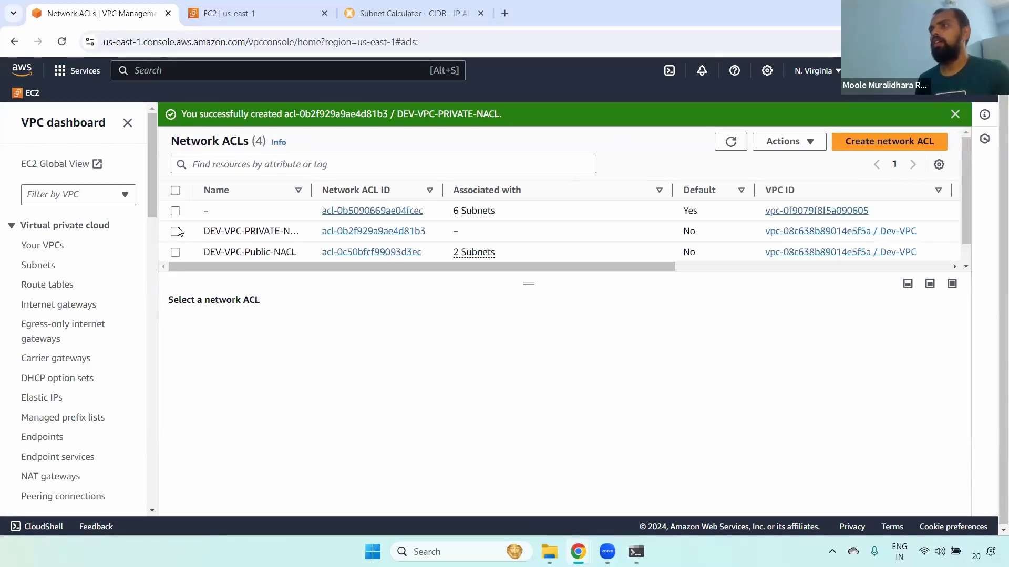
# Associate the private, data and app subnets of both zones 1a and 1b with DEV-VPC-PRIVATE-NACL.
pyautogui.click(177, 231)
pyautogui.click(463, 348)
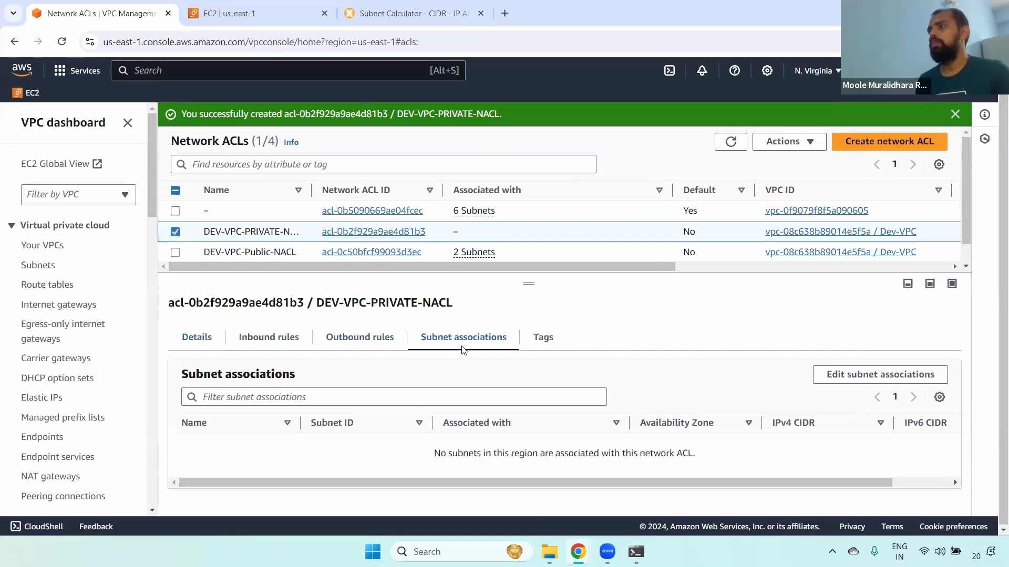
pyautogui.click(864, 375)
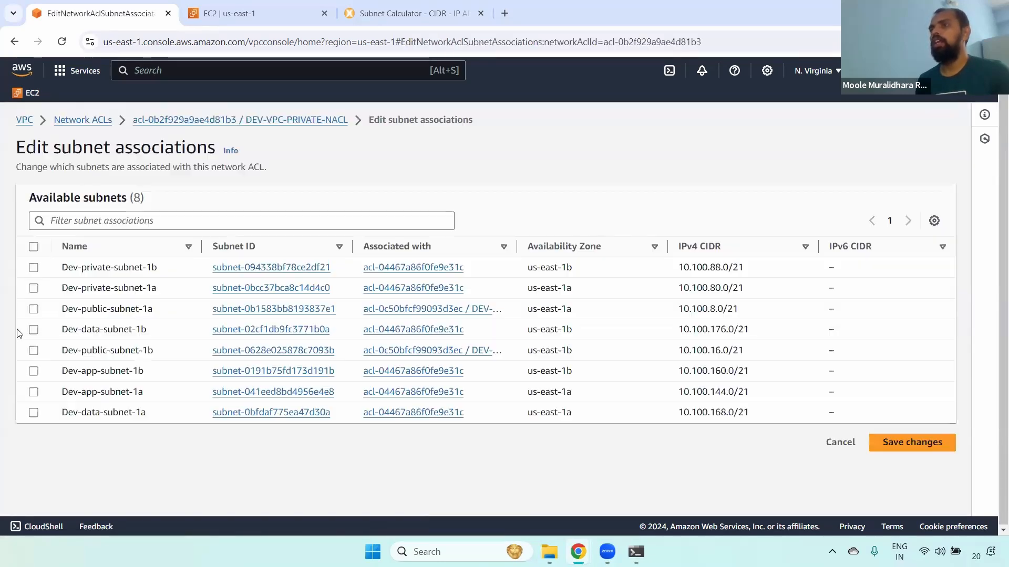
pyautogui.click(34, 267)
pyautogui.click(33, 288)
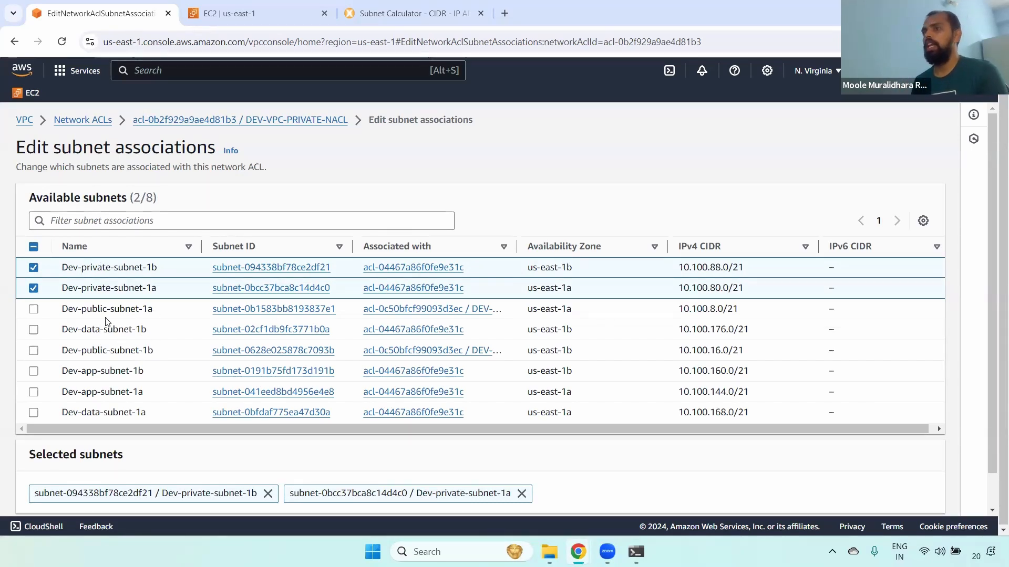
pyautogui.click(34, 329)
pyautogui.click(34, 371)
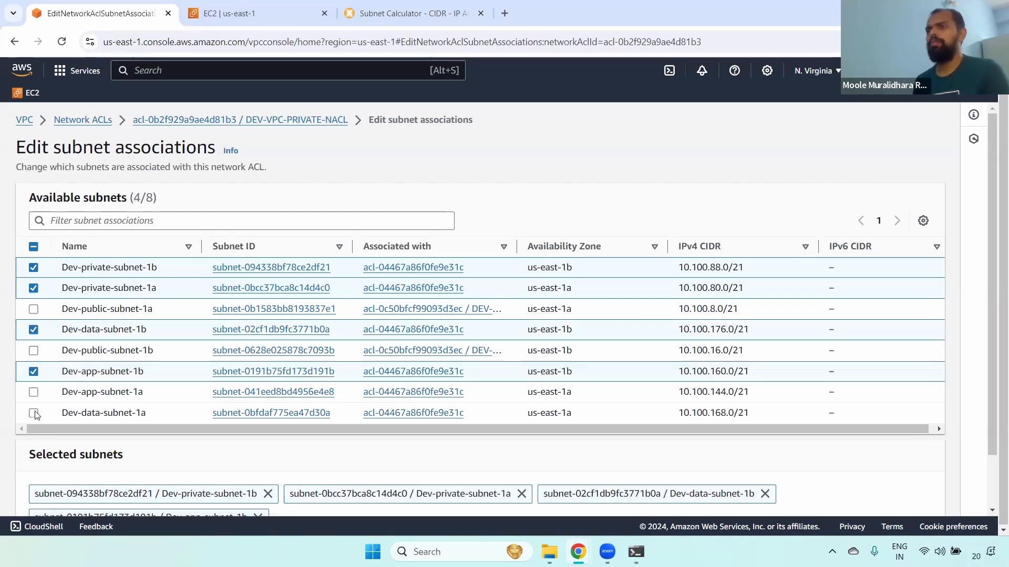
pyautogui.click(34, 392)
pyautogui.click(34, 413)
pyautogui.scroll(-2, 898, 481)
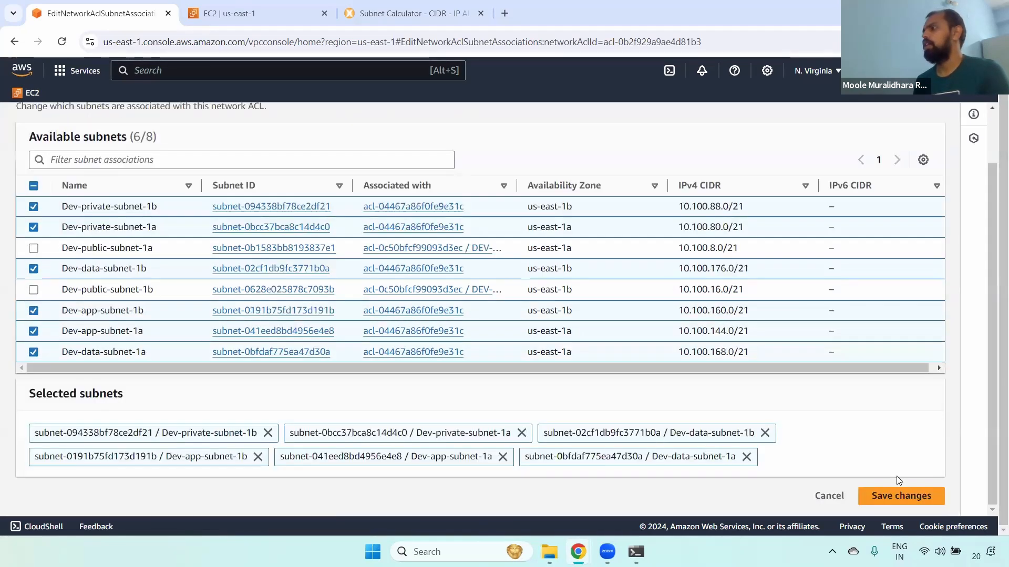
pyautogui.click(878, 499)
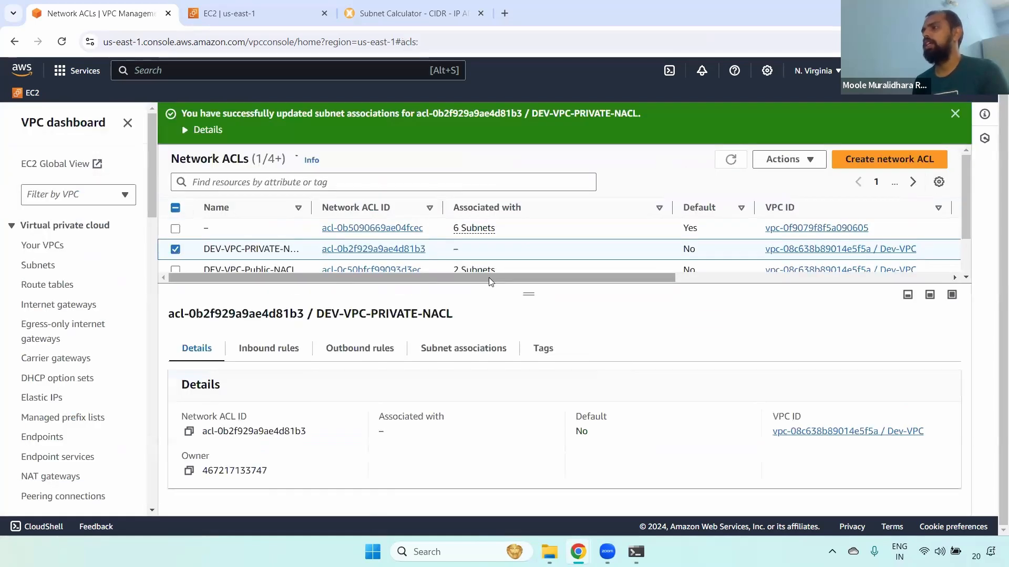
# Refresh the network ACL list to check the subnet associations and widen the Name column to show full names.
pyautogui.click(730, 159)
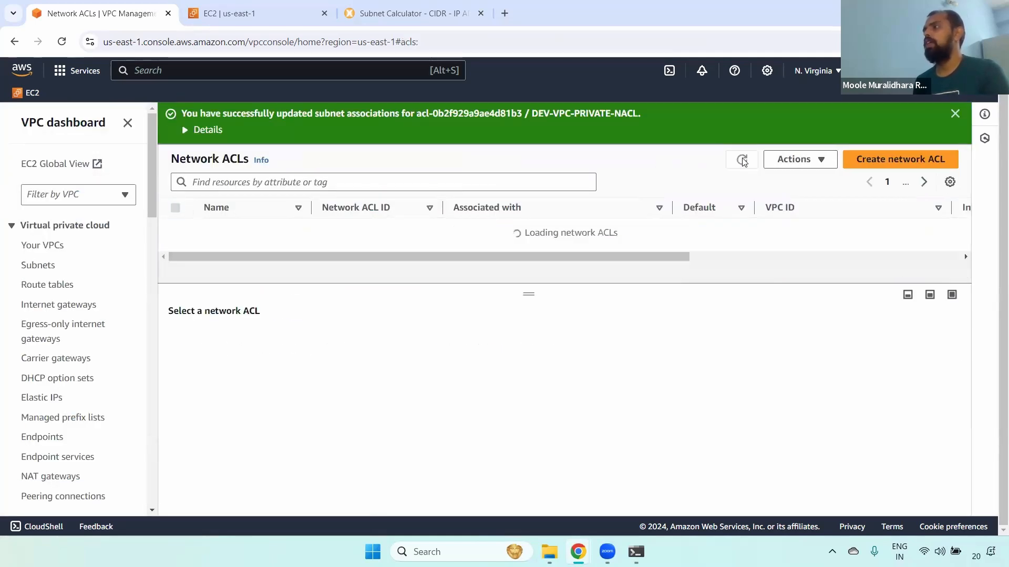
pyautogui.click(955, 114)
pyautogui.moveTo(513, 253); pyautogui.dragTo(526, 311)
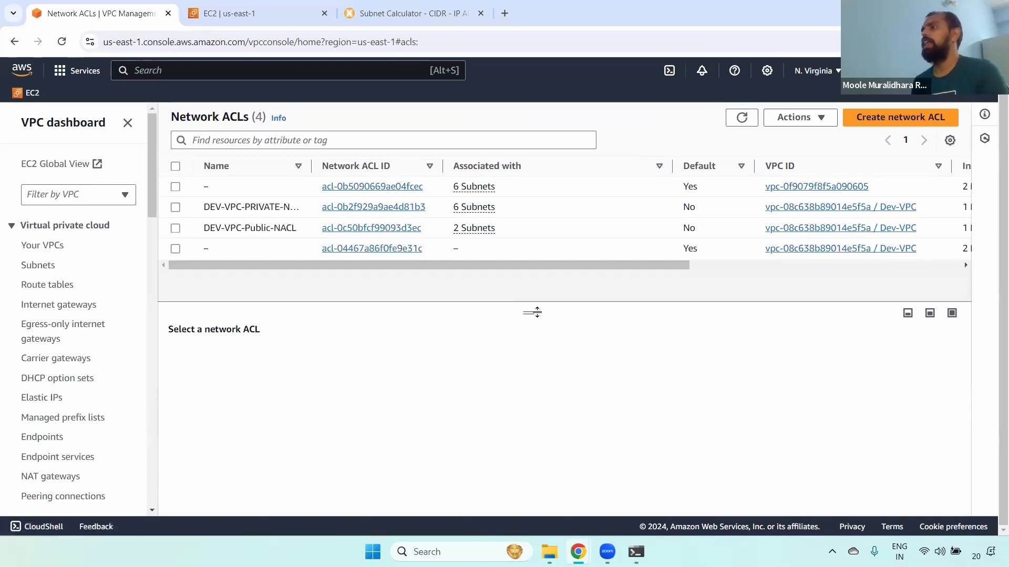
pyautogui.moveTo(532, 313); pyautogui.dragTo(533, 266)
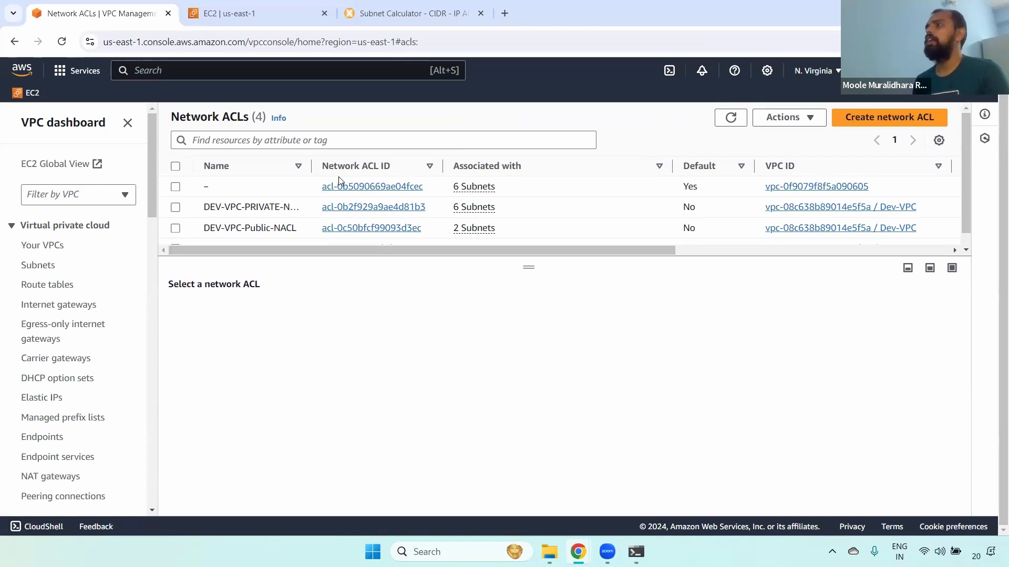
pyautogui.moveTo(312, 166); pyautogui.dragTo(389, 166)
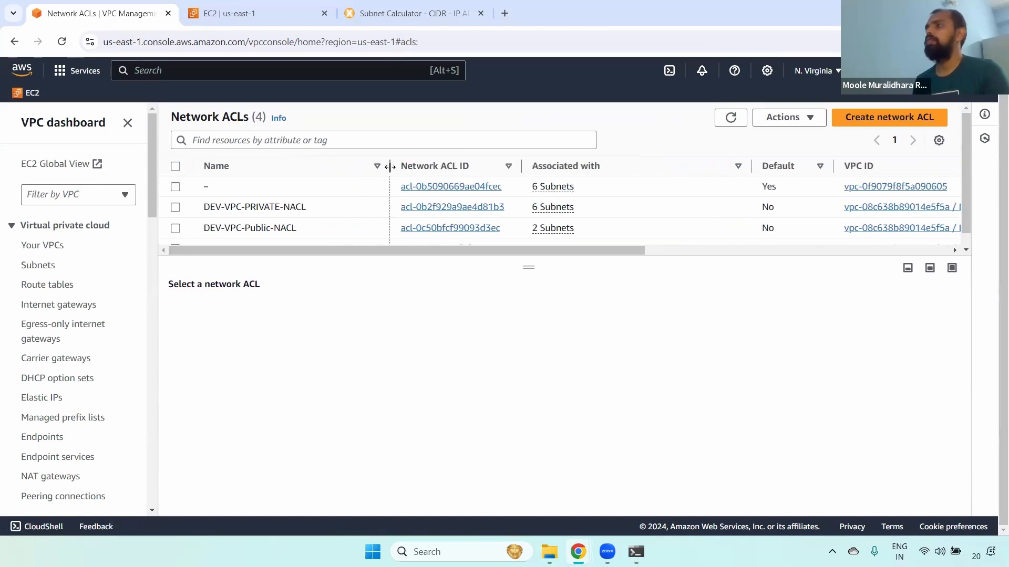
# Examine the inbound and outbound rules of DEV-VPC-Public-NACL, checking the allow or deny action of the catch-all rule.
pyautogui.click(176, 229)
pyautogui.click(285, 322)
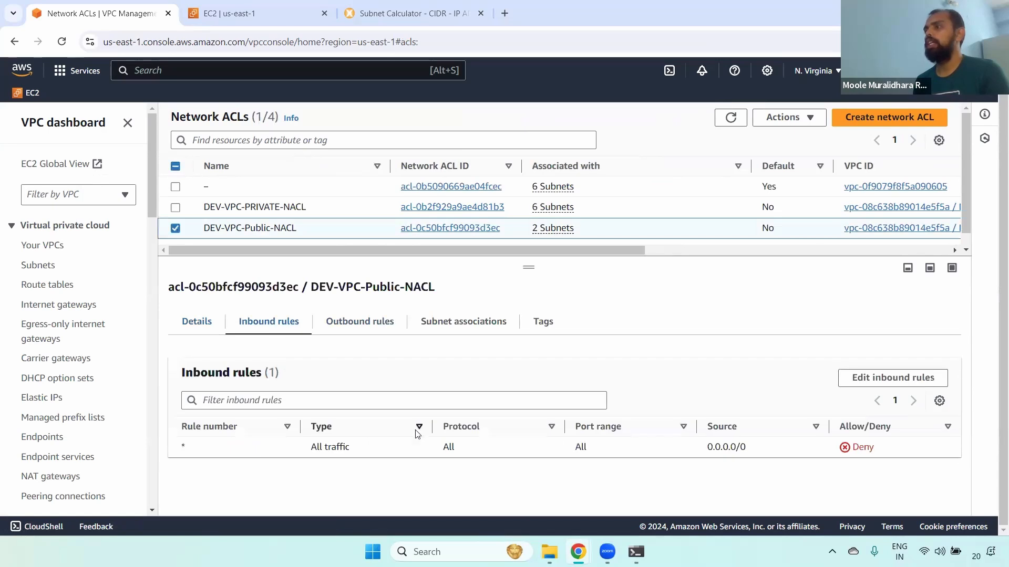
pyautogui.moveTo(903, 447); pyautogui.dragTo(183, 447)
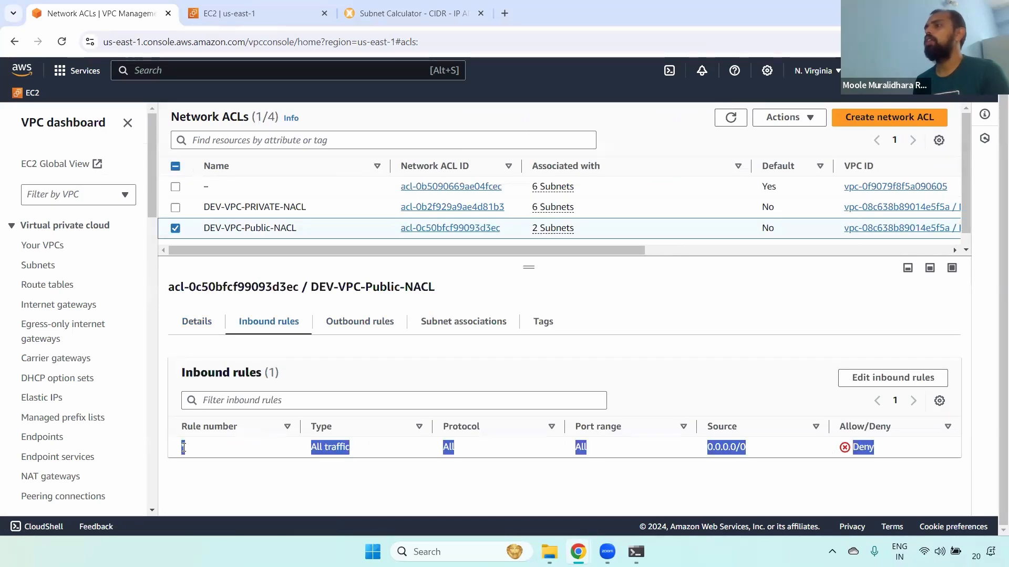
pyautogui.click(359, 321)
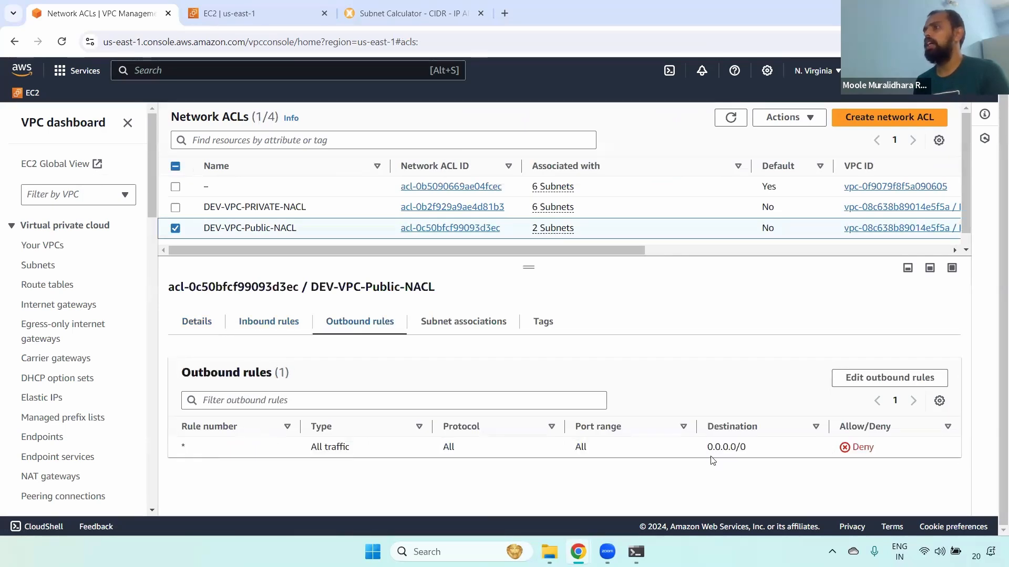
pyautogui.moveTo(887, 446); pyautogui.dragTo(220, 457)
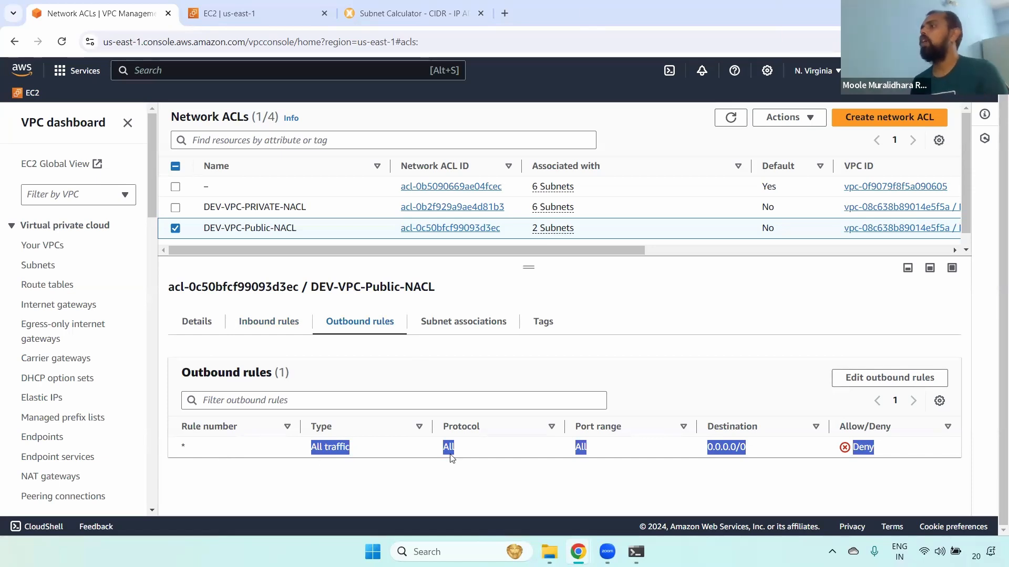
pyautogui.click(823, 449)
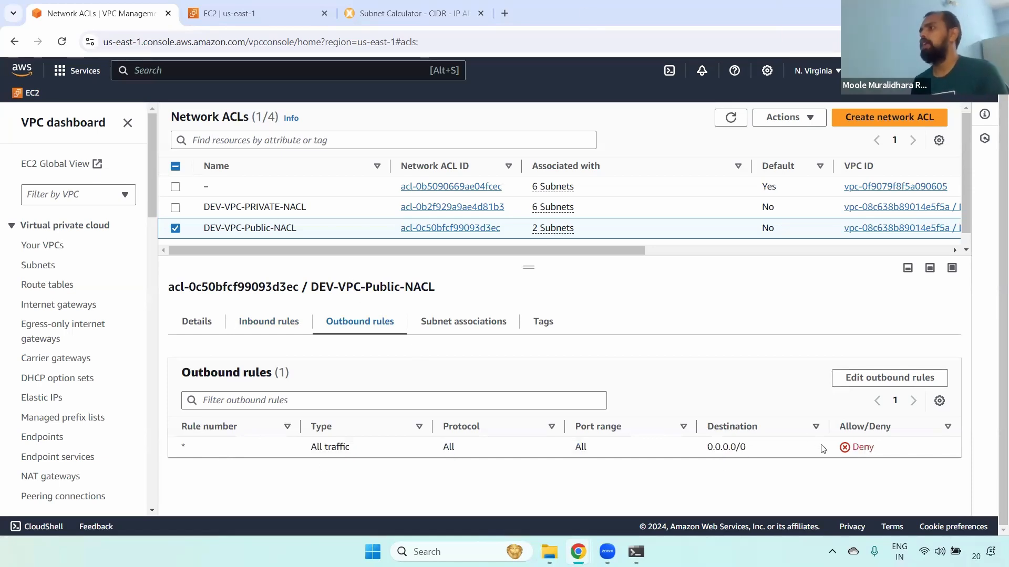
# Copy the Public Linux server's public IPv4 address, test SSH access from Command Prompt as ec2-user with dev.pem, and return to the instance.
pyautogui.click(273, 11)
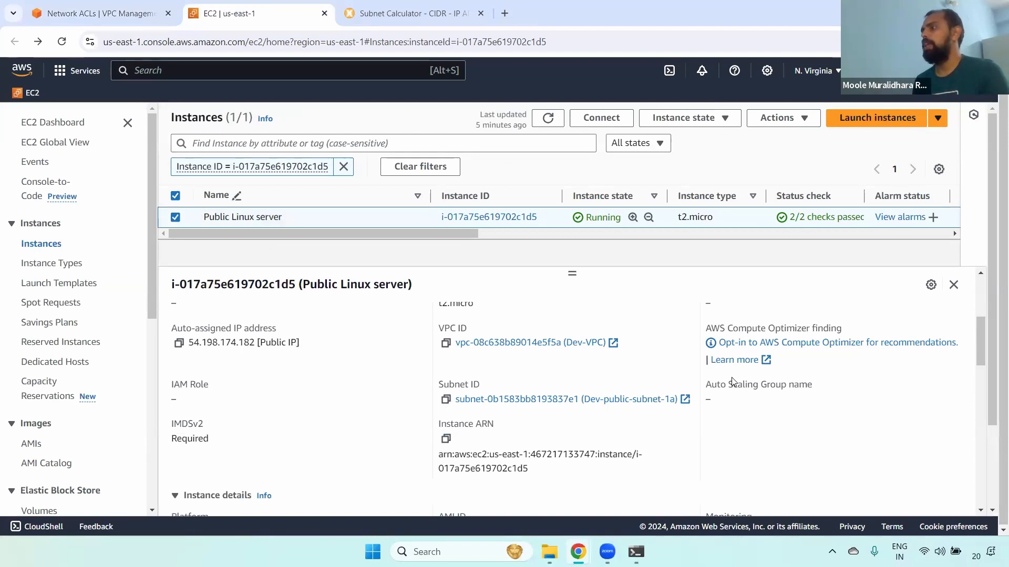
pyautogui.scroll(5, 859, 305)
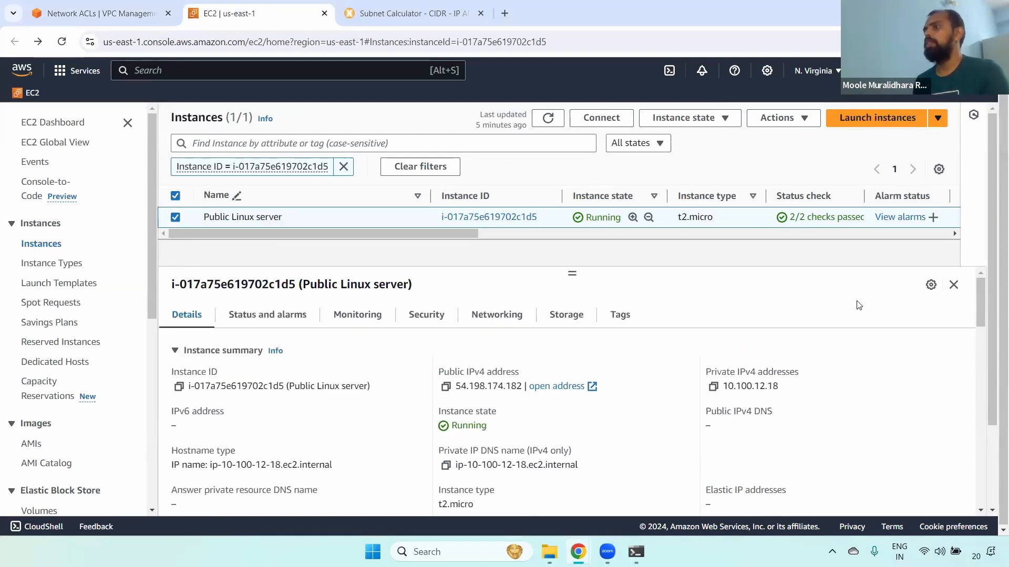
pyautogui.click(445, 387)
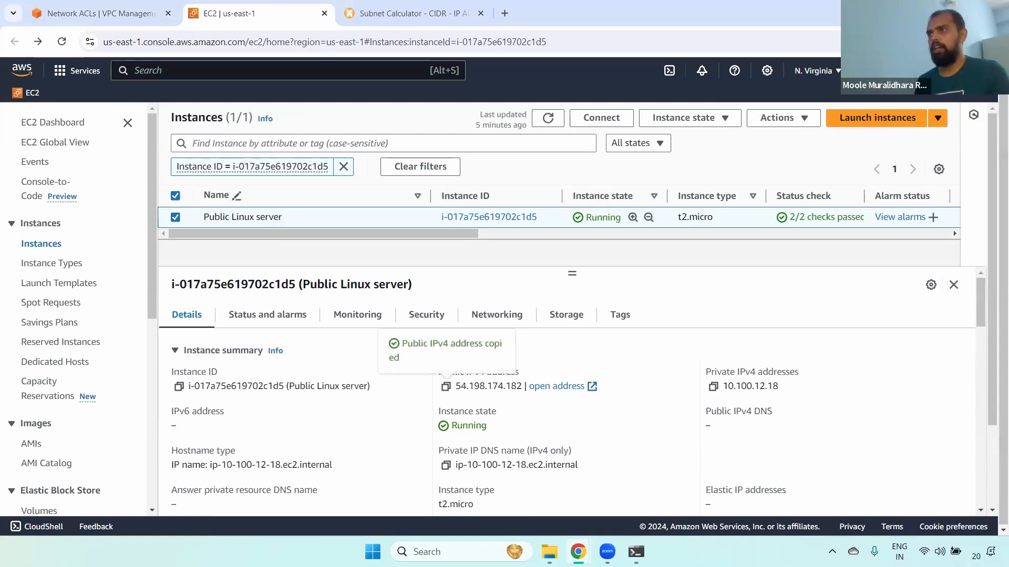
pyautogui.hotkey('alt', 'Tab')
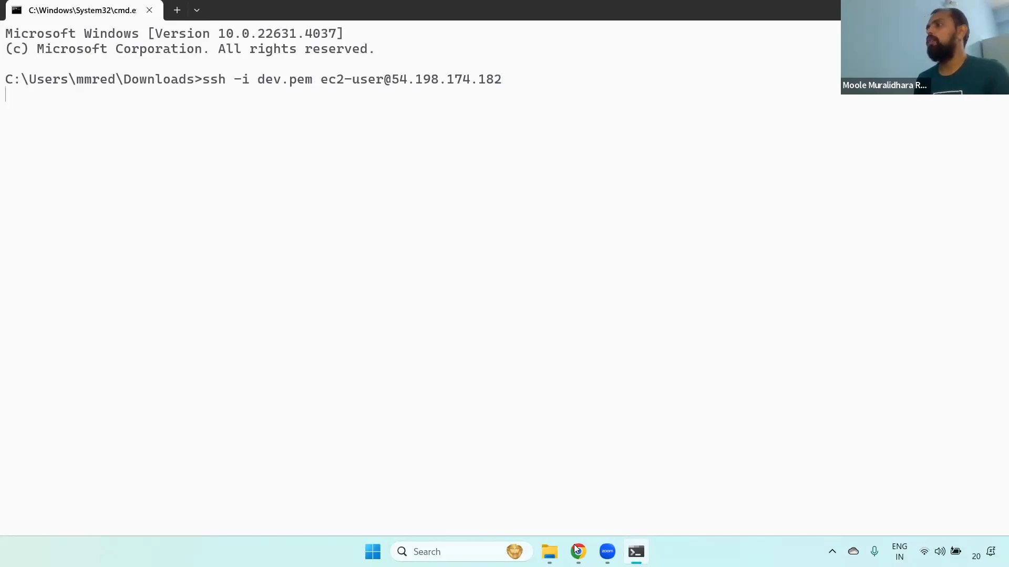
pyautogui.press('super+2')
pyautogui.click(617, 475)
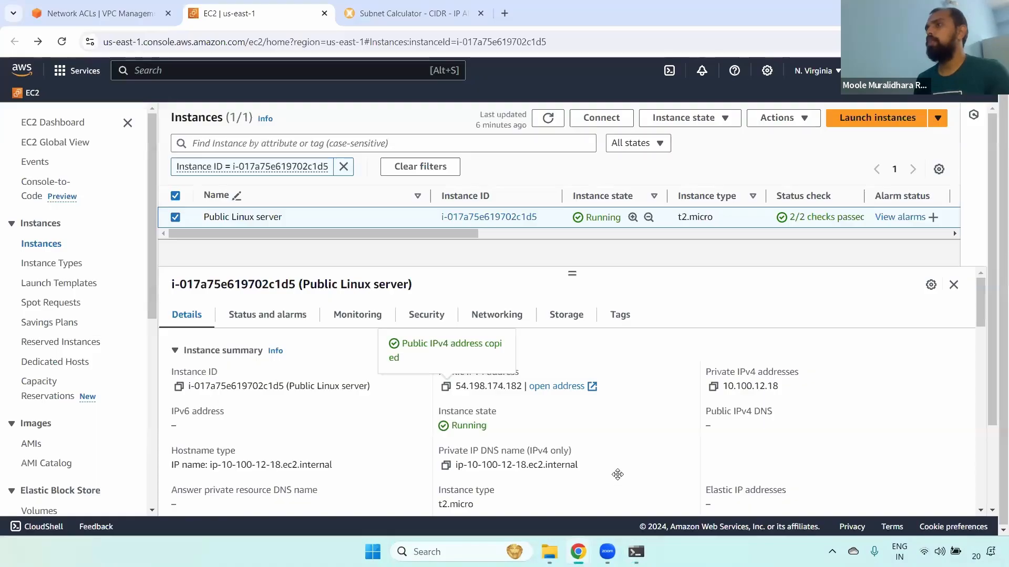
# Open the Public Linux server's default security group in a new browser tab and check the source of its SSH inbound rule.
pyautogui.click(426, 315)
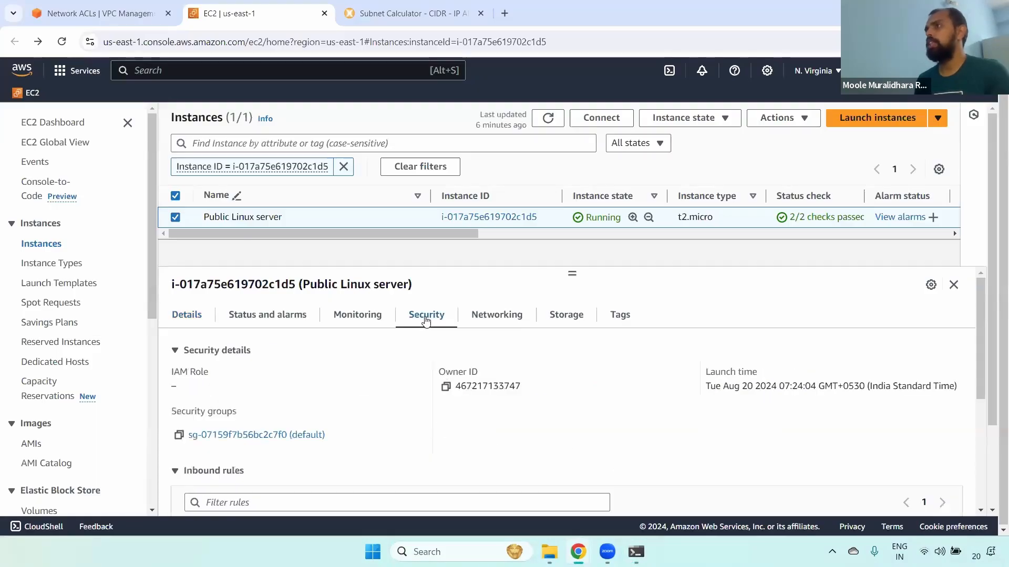
pyautogui.rightClick(245, 438)
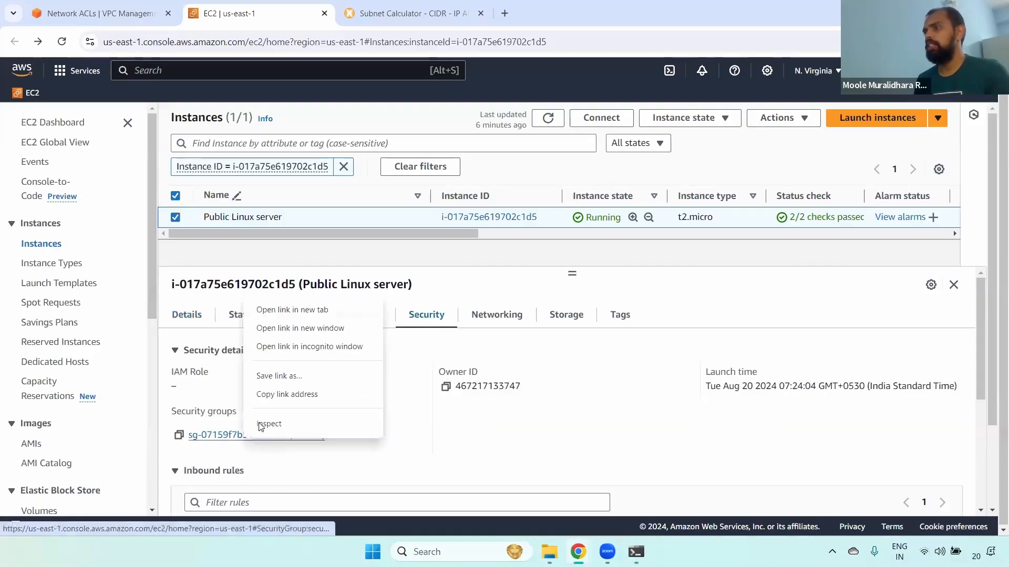
pyautogui.click(292, 309)
pyautogui.click(410, 13)
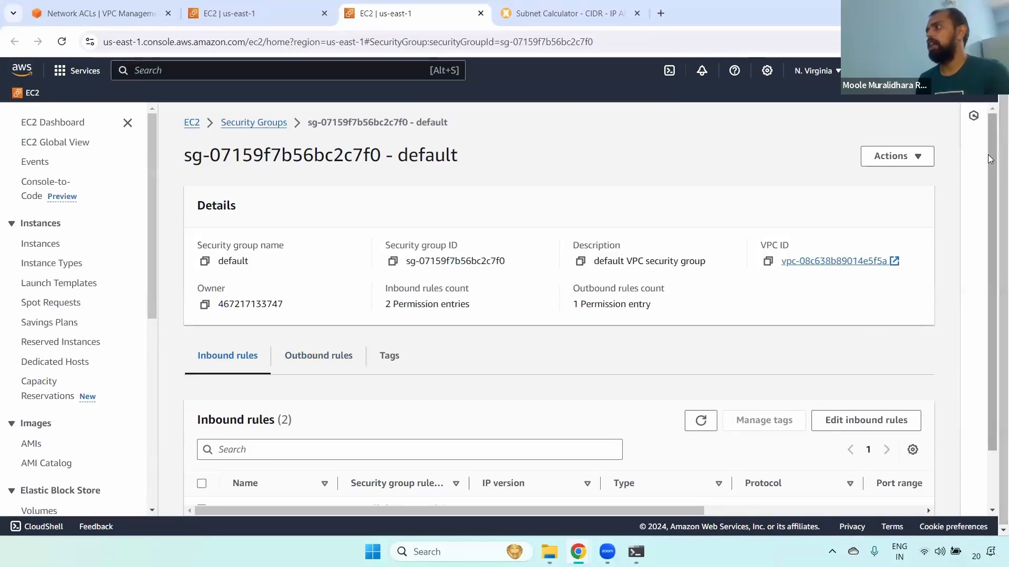
pyautogui.moveTo(992, 156); pyautogui.dragTo(992, 211)
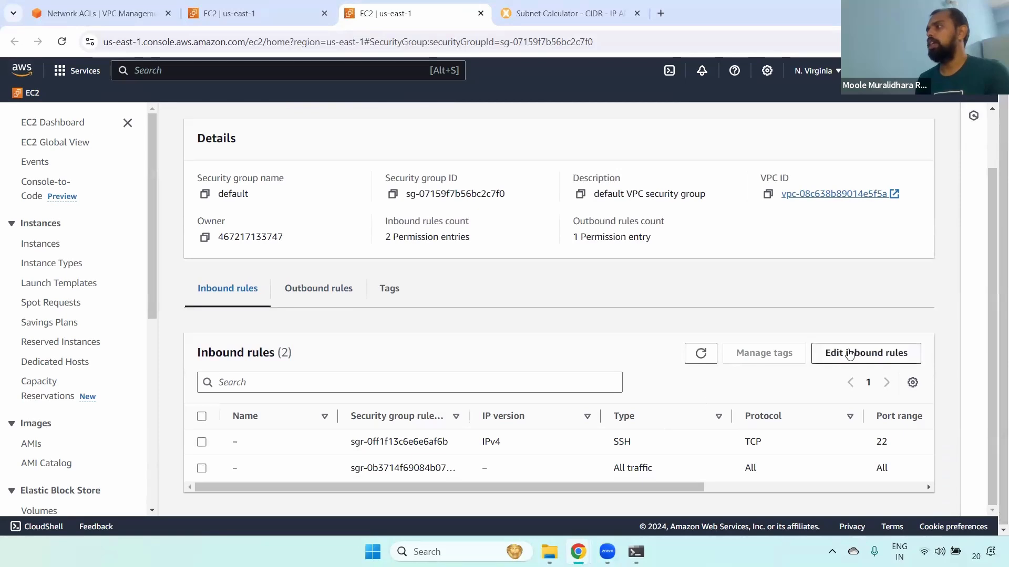
pyautogui.click(816, 354)
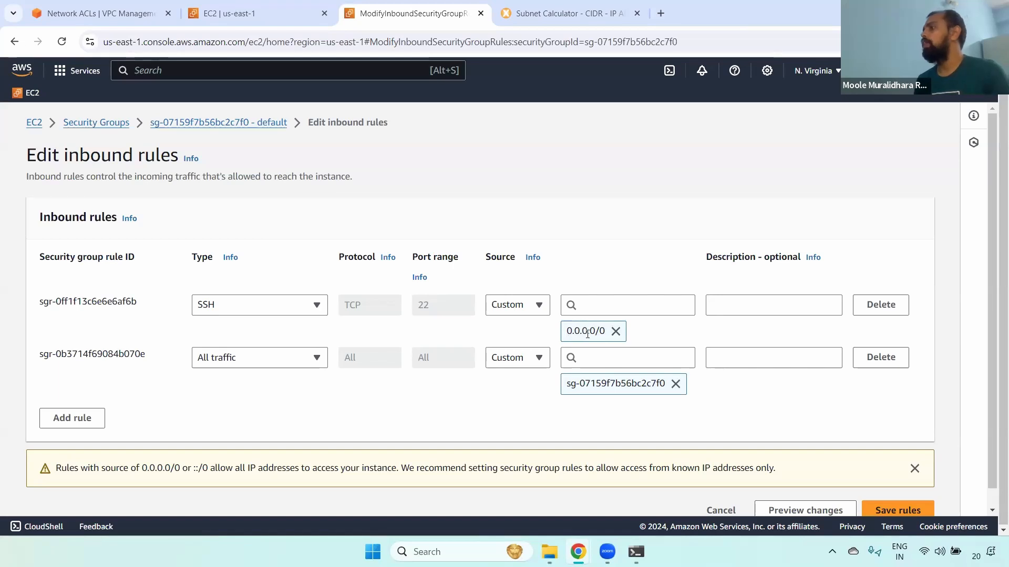
pyautogui.moveTo(568, 331); pyautogui.dragTo(613, 336)
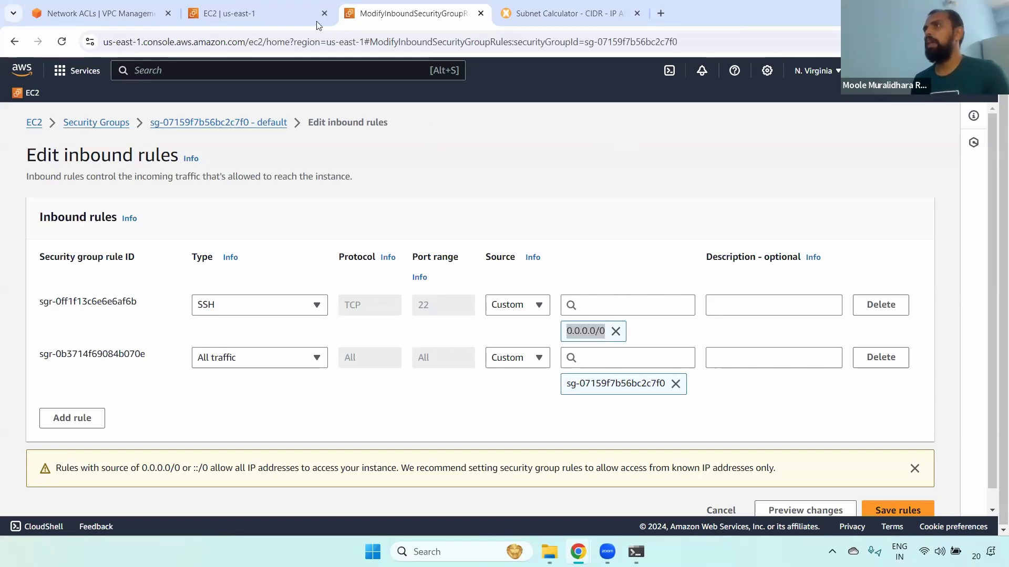
# Return to DEV-VPC-Public-NACL, examine its catch-all outbound rule, and recheck the SSH attempt in Command Prompt.
pyautogui.click(253, 13)
pyautogui.hotkey('ctrl', '1')
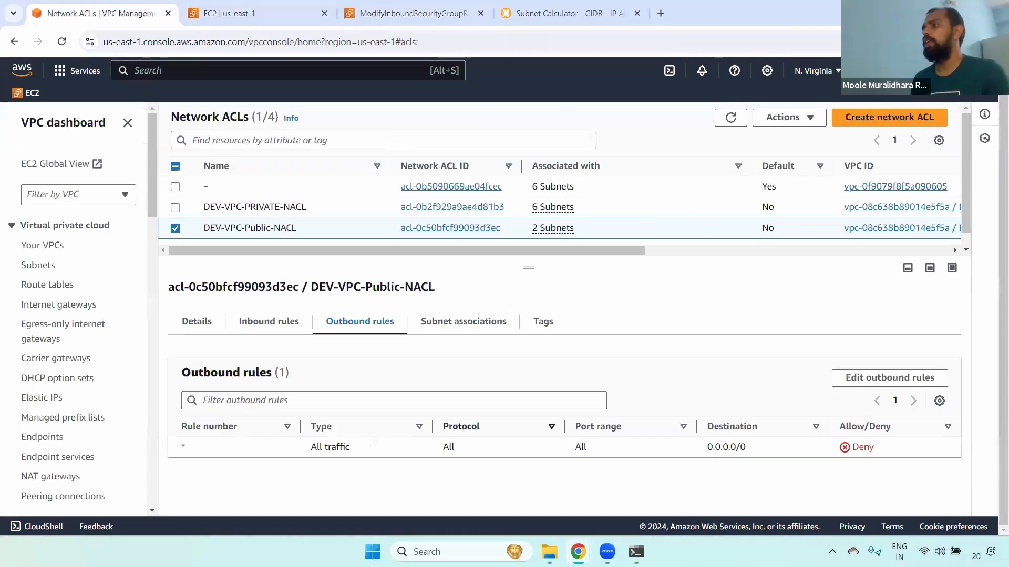
pyautogui.moveTo(307, 447); pyautogui.dragTo(886, 454)
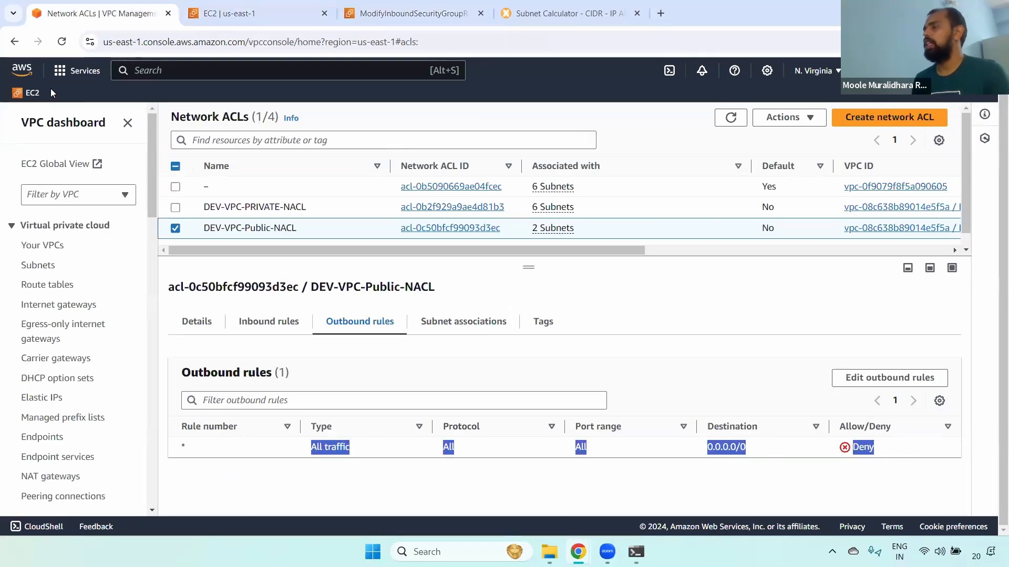
pyautogui.hotkey('alt', 'Tab')
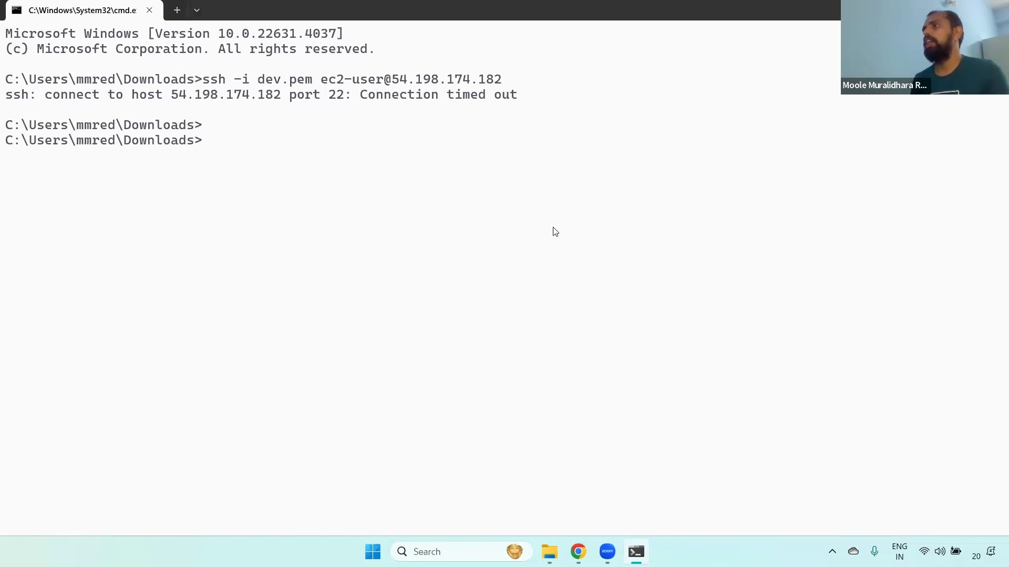
pyautogui.hotkey('alt', 'Tab')
# Add an inbound rule to DEV-VPC-Public-NACL with rule number 1 and type SSH (22).
pyautogui.click(257, 322)
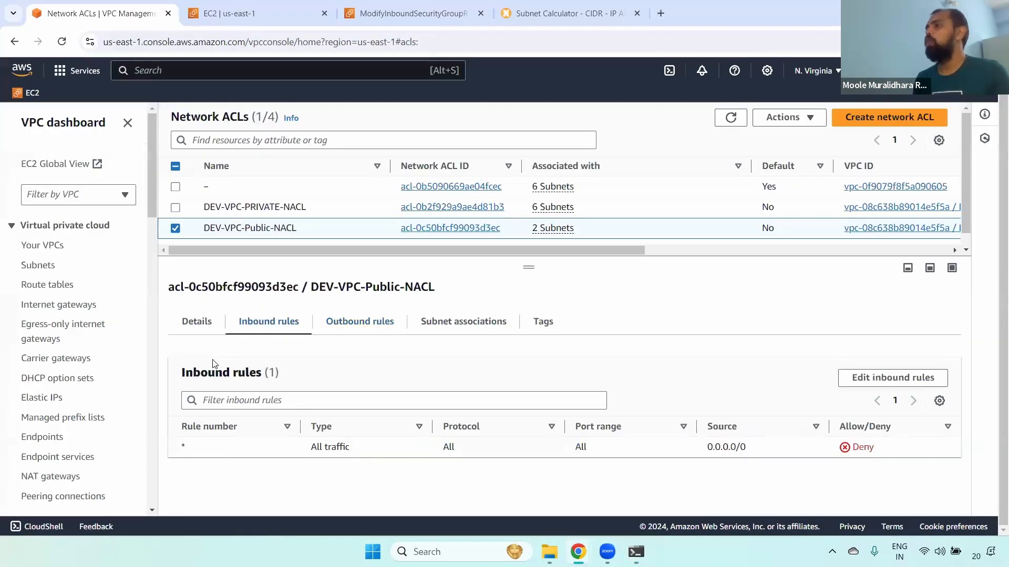
pyautogui.click(923, 381)
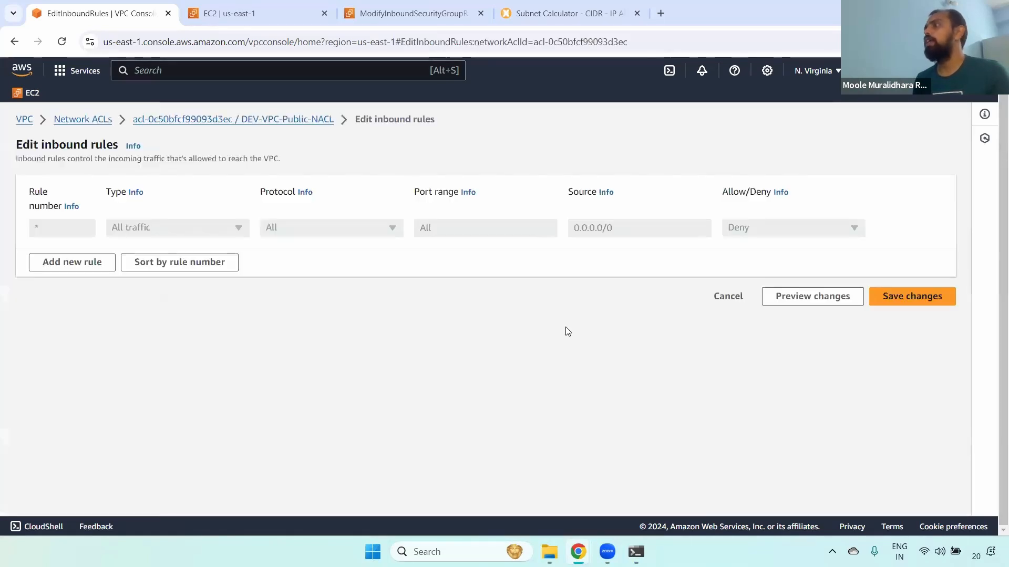
pyautogui.click(56, 262)
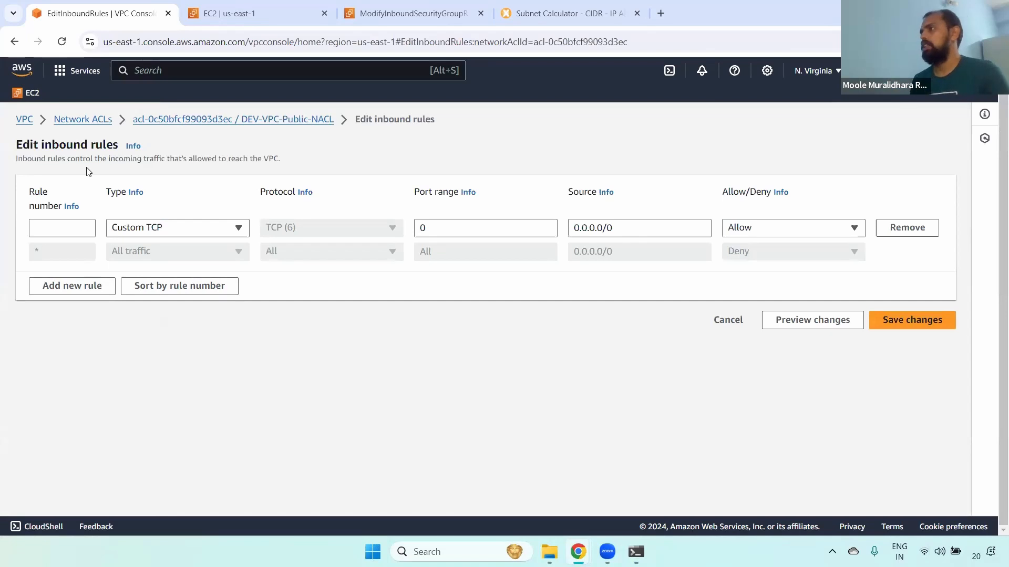
pyautogui.click(63, 224)
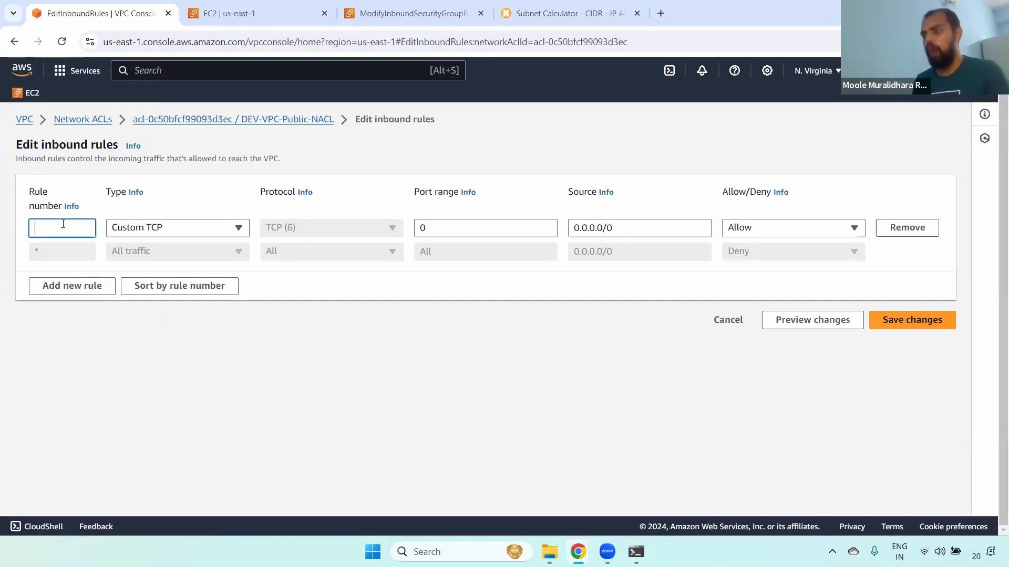
pyautogui.write('1')
pyautogui.click(159, 237)
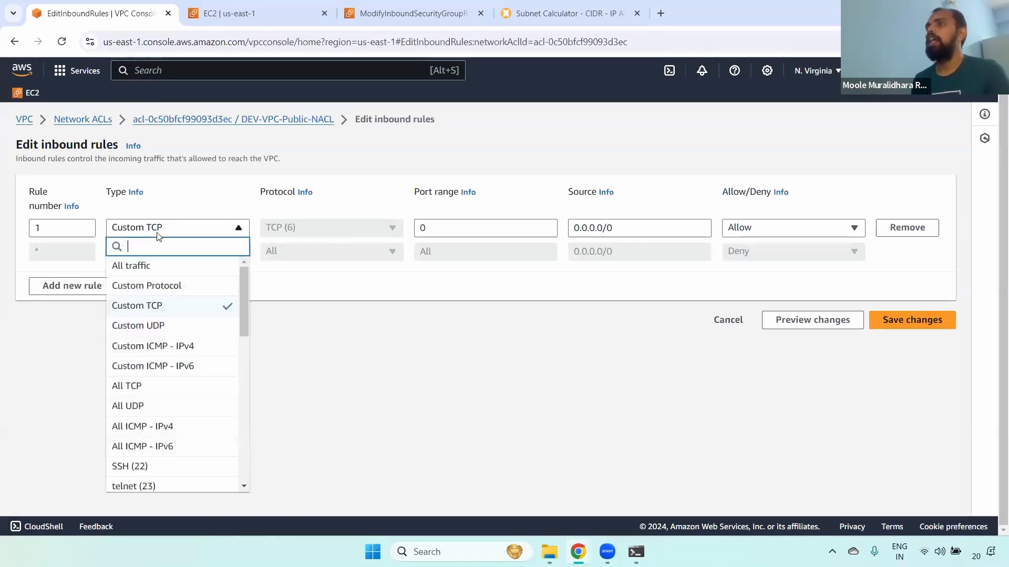
pyautogui.scroll(-3, 243, 304)
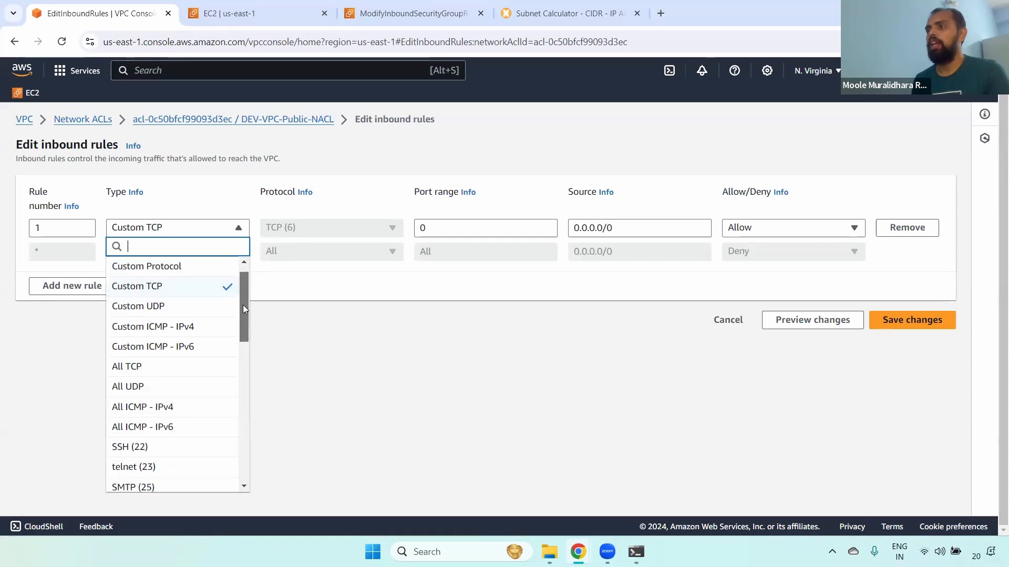
pyautogui.click(173, 339)
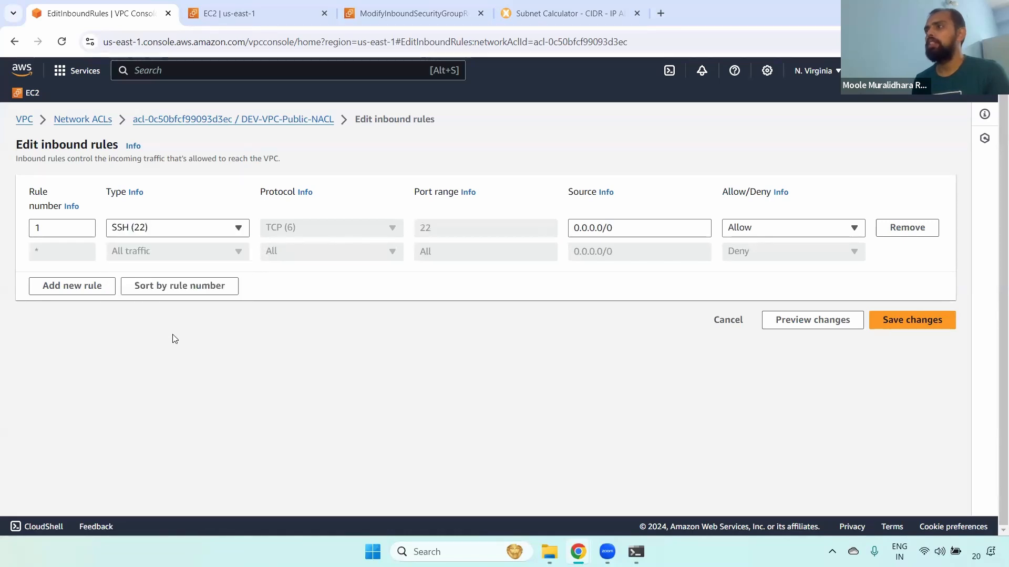
# Keep the SSH inbound rule's source at 0.0.0.0/0 with action Allow, save the changes and view the updated inbound rules.
pyautogui.moveTo(571, 230); pyautogui.dragTo(613, 231)
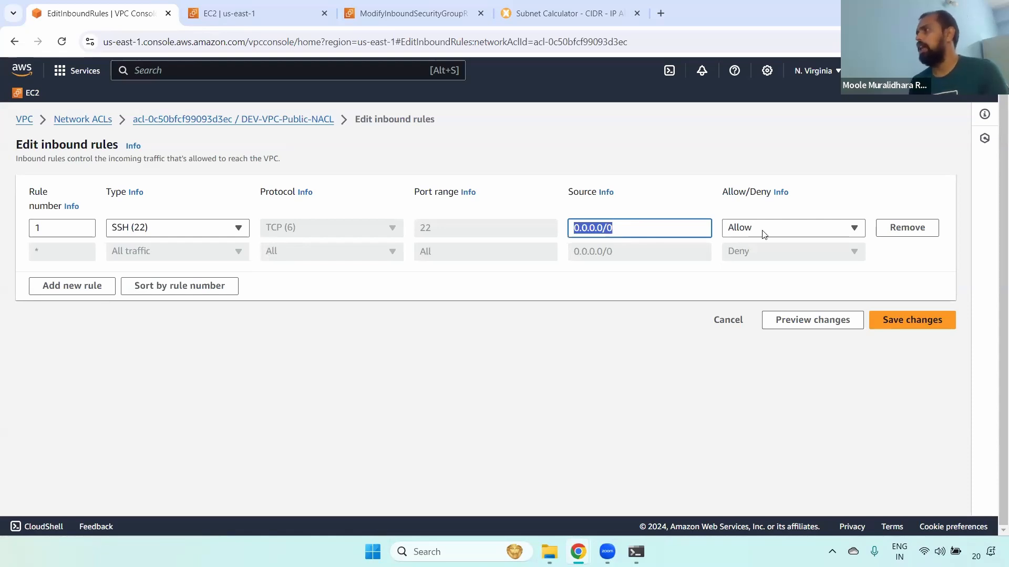
pyautogui.click(777, 234)
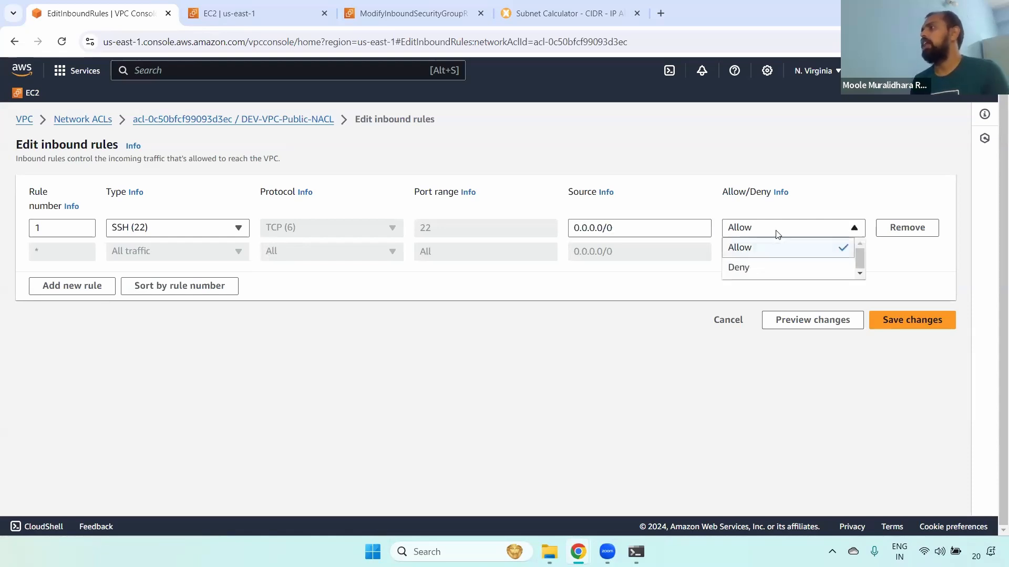
pyautogui.click(766, 256)
pyautogui.click(879, 321)
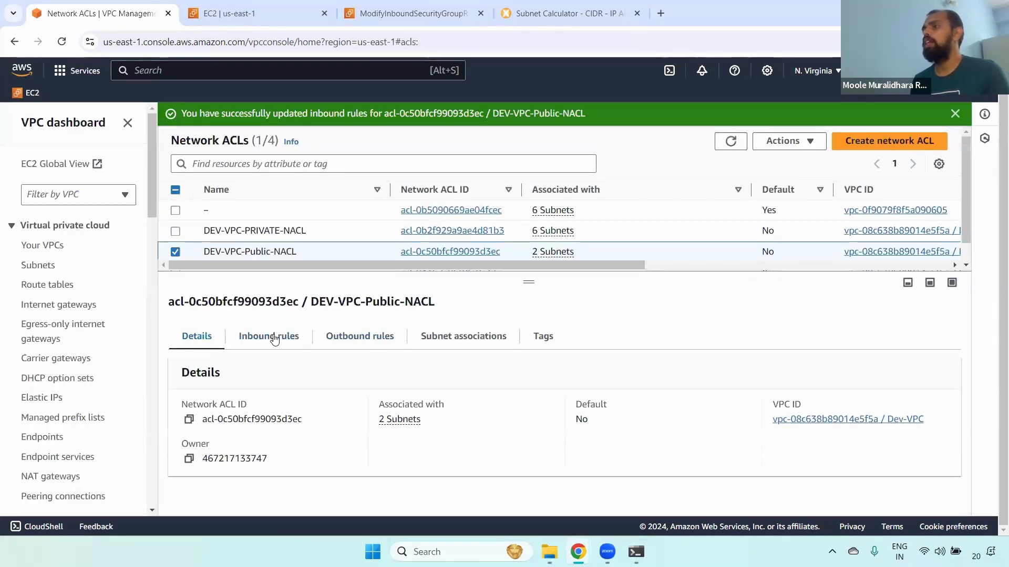
pyautogui.click(274, 339)
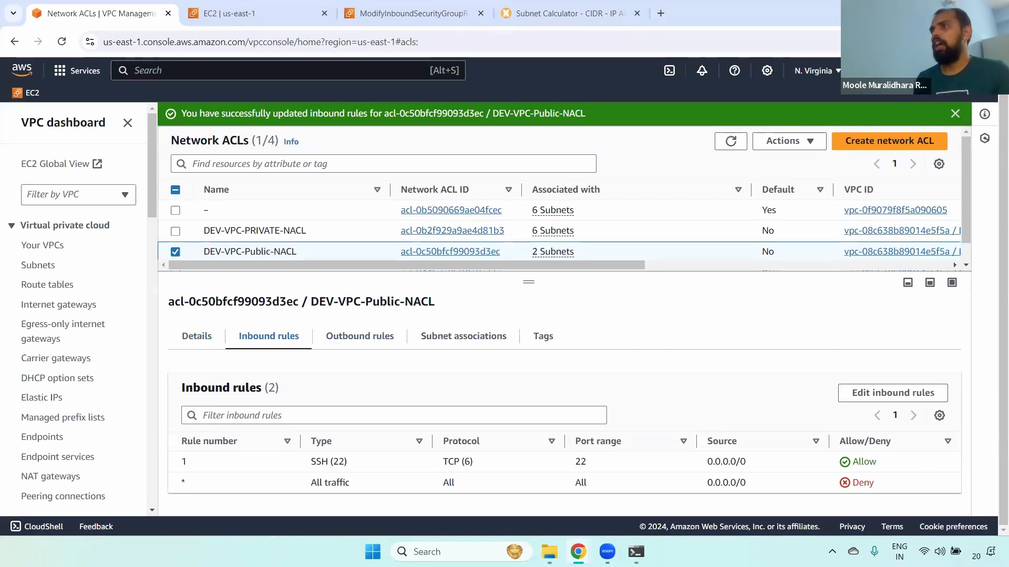
# Switch to Command Prompt, retest SSH access to 54.198.174.182 as ec2-user with dev.pem, and return to the network ACLs.
pyautogui.hotkey('alt', 'Tab')
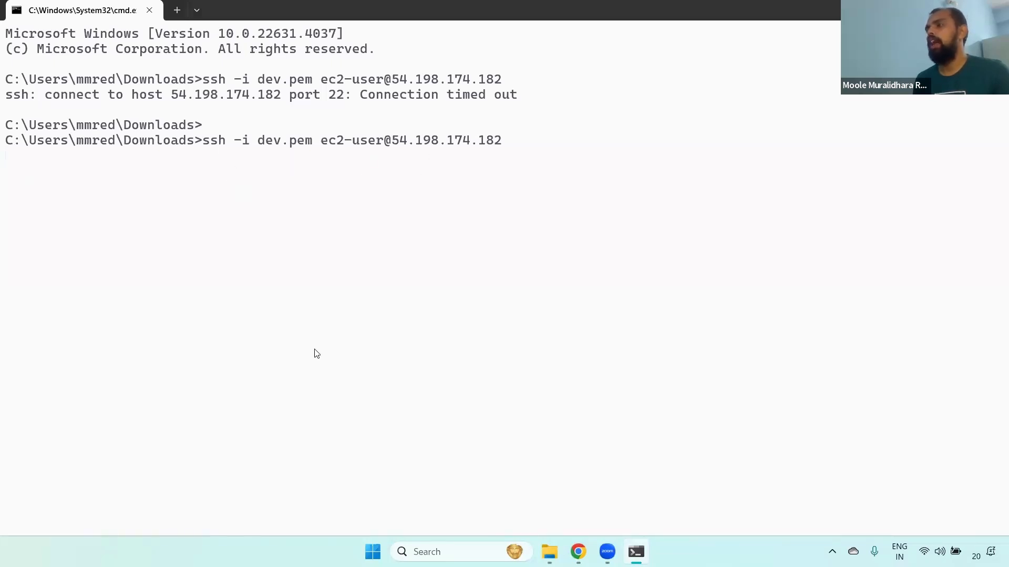
pyautogui.hotkey('alt', 'Tab')
pyautogui.hotkey('alt', 'Tab')
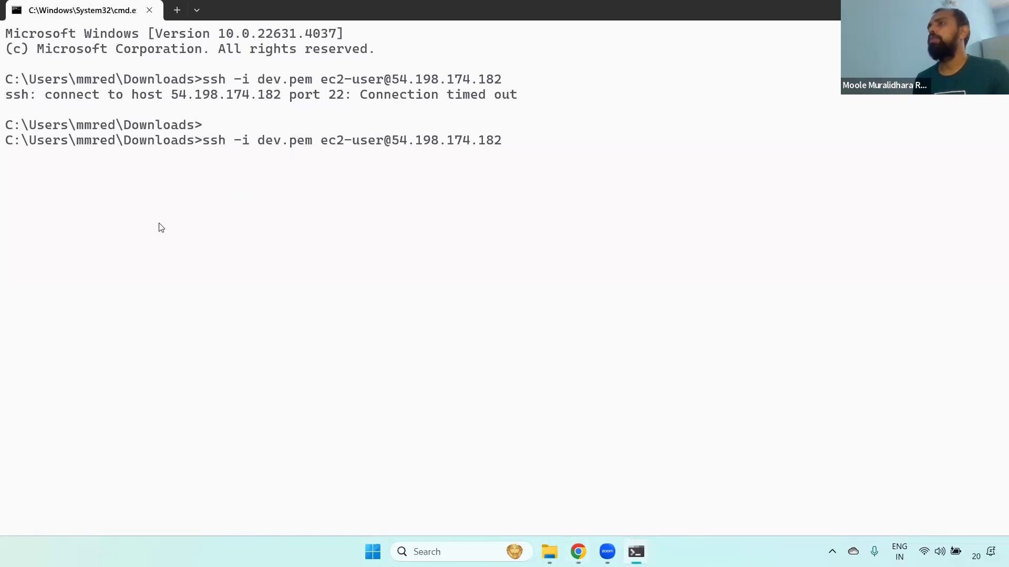
pyautogui.hotkey('alt', 'Tab')
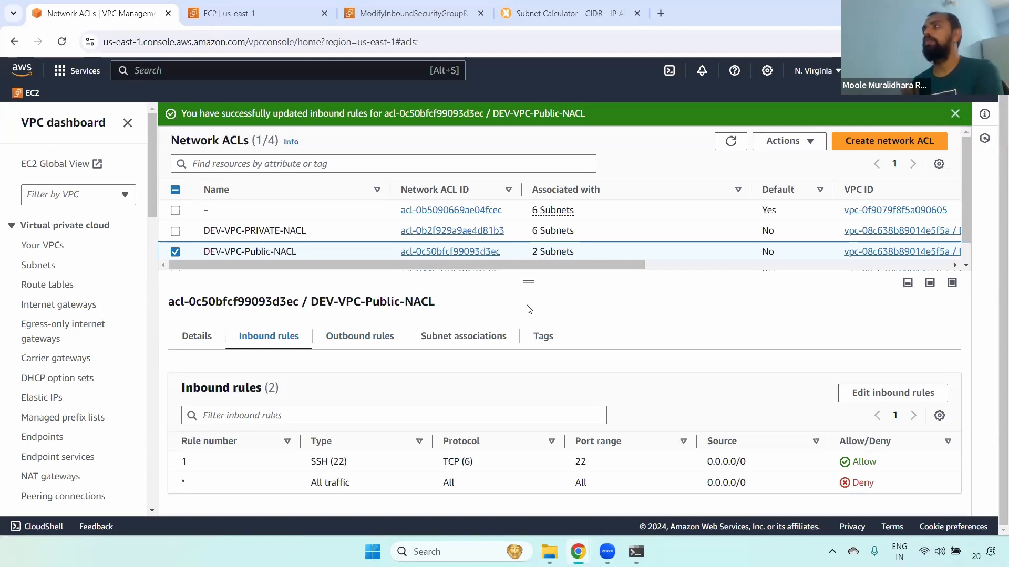
# Add outbound rule 1 to DEV-VPC-Public-NACL allowing SSH (22) to destination 0.0.0.0/0, and save the changes.
pyautogui.click(361, 338)
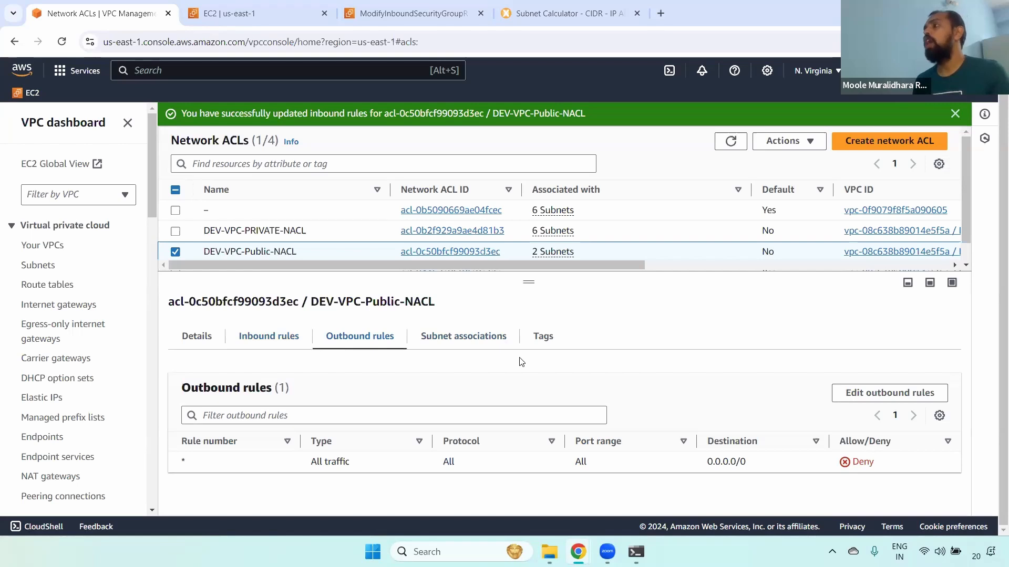
pyautogui.click(924, 396)
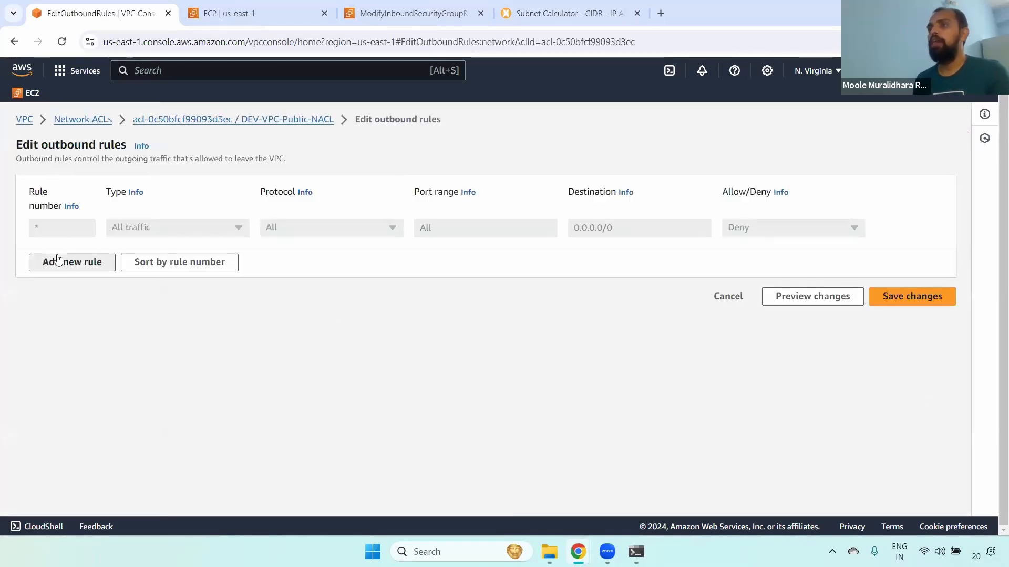
pyautogui.click(57, 261)
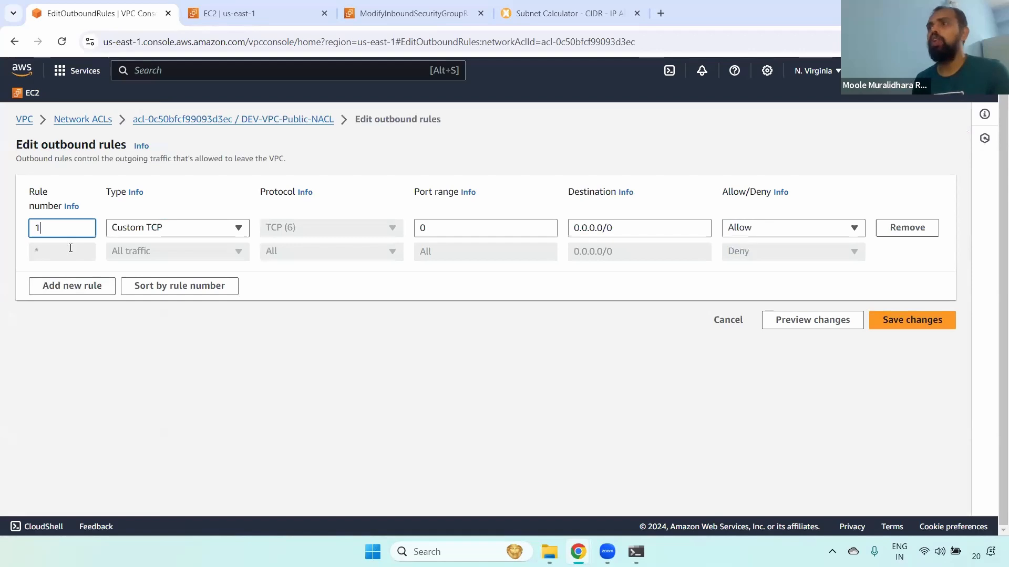
pyautogui.click(202, 228)
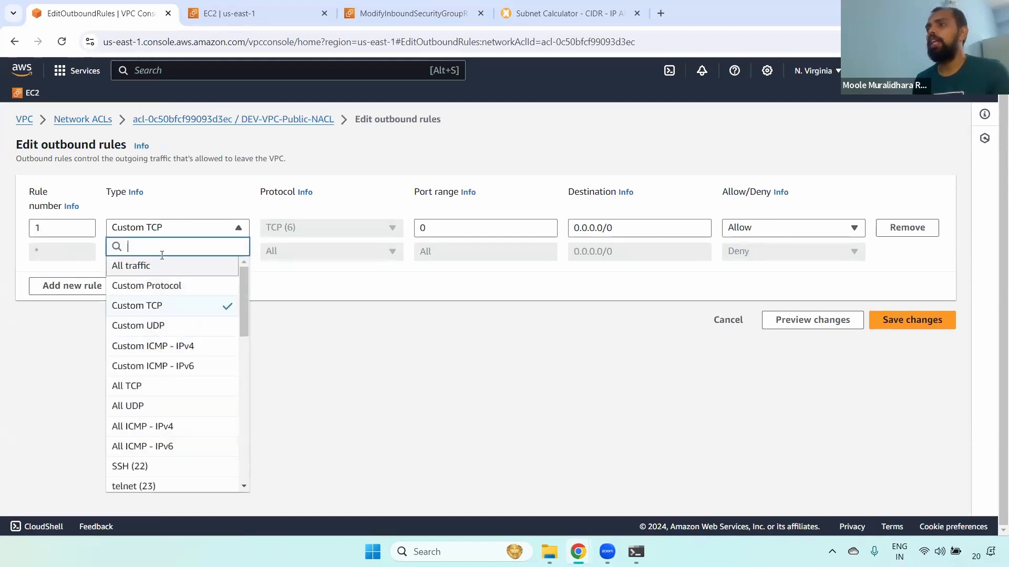
pyautogui.write('ss')
pyautogui.press('Return')
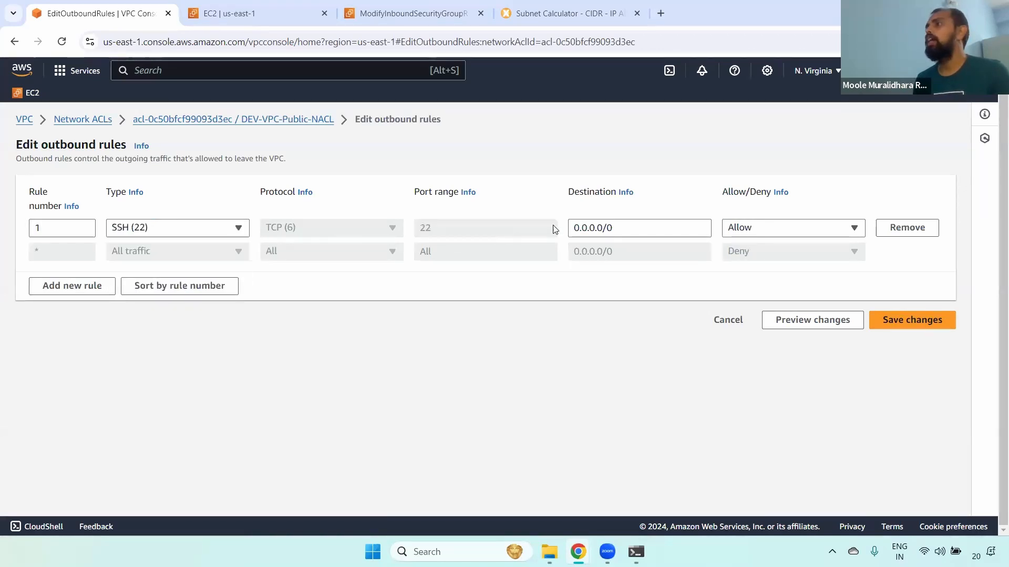
pyautogui.press('Tab')
pyautogui.hotkey('ctrl', 'a')
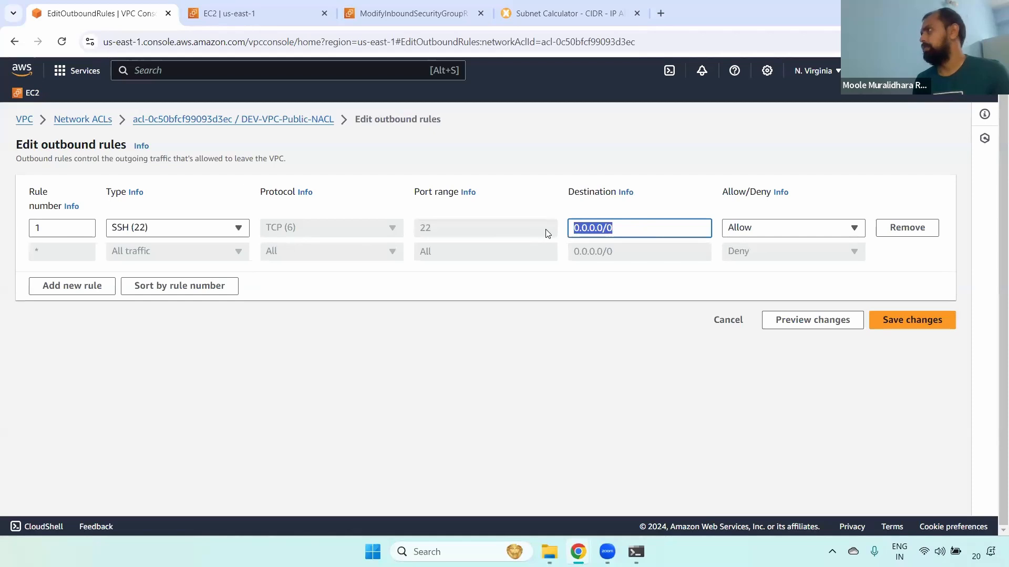
pyautogui.click(789, 235)
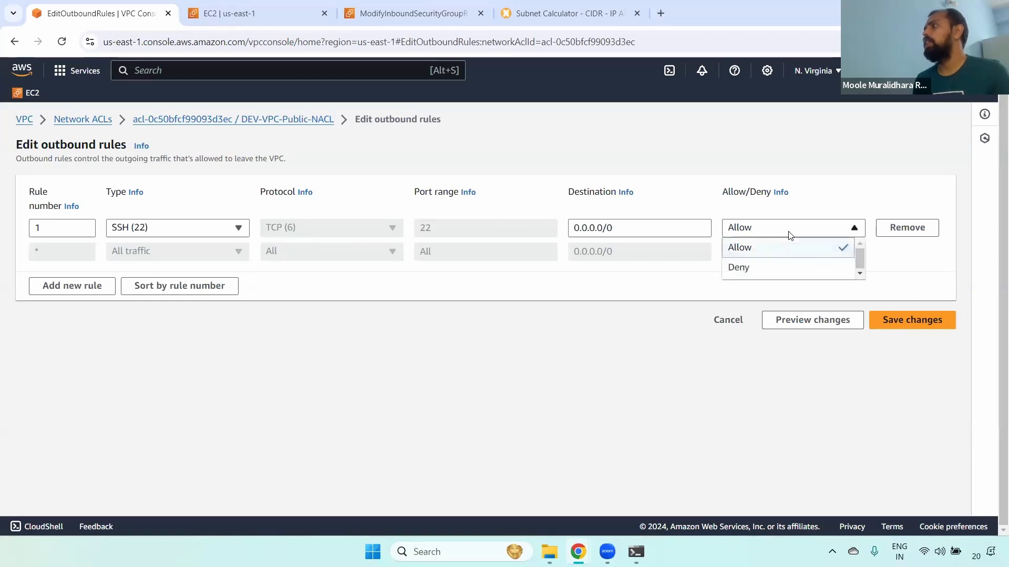
pyautogui.click(913, 319)
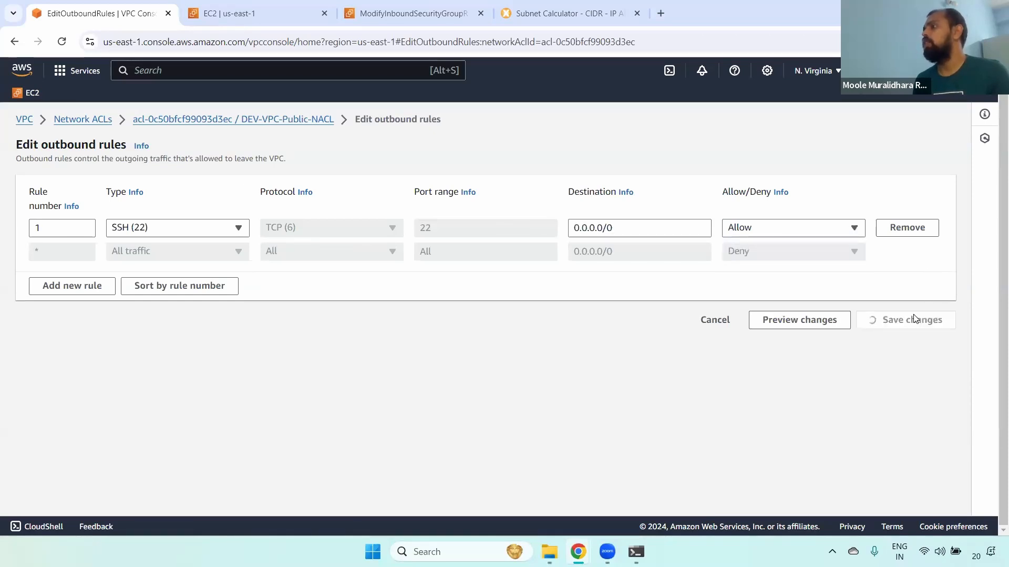
# Rerun the SSH connection to the Public Linux server in Command Prompt, and go back to DEV-VPC-Public-NACL's inbound rules.
pyautogui.hotkey('alt', 'Tab')
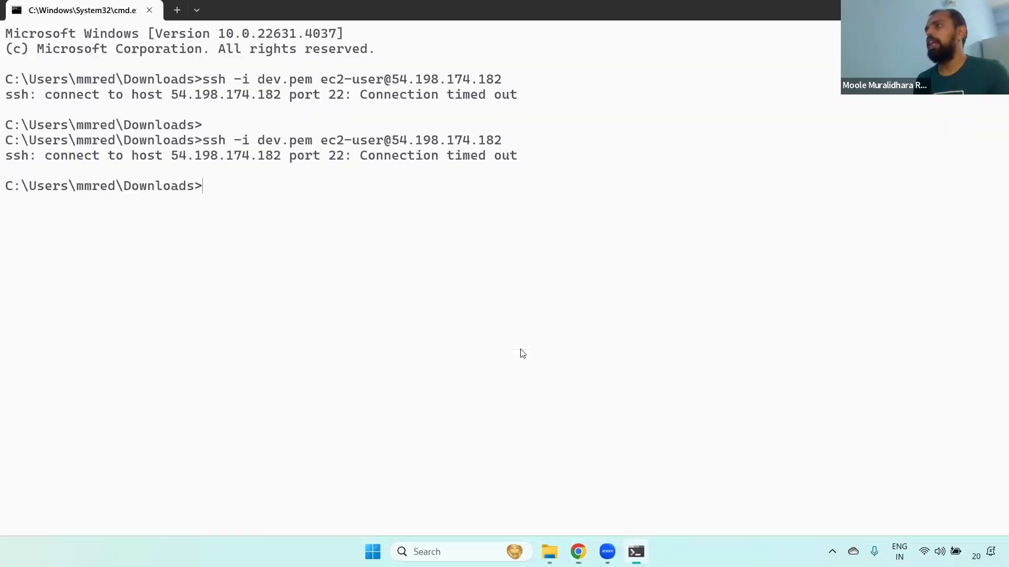
pyautogui.press('Up')
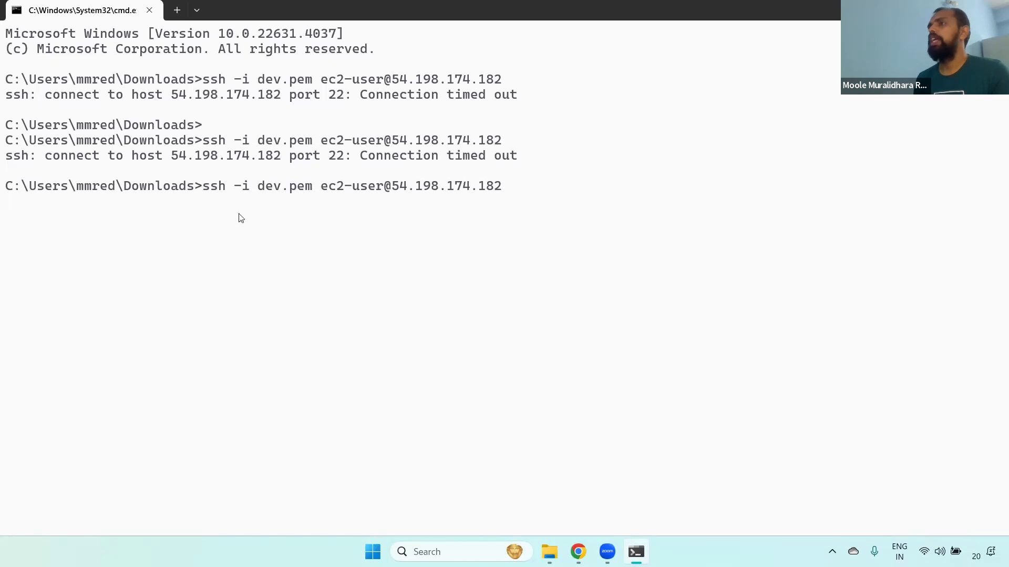
pyautogui.hotkey('alt', 'Tab')
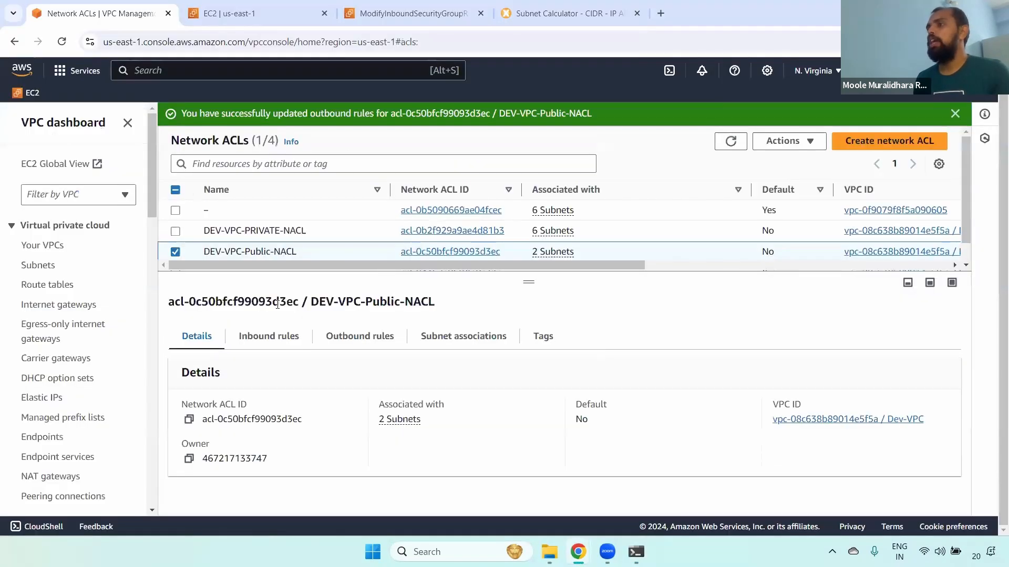
pyautogui.click(266, 337)
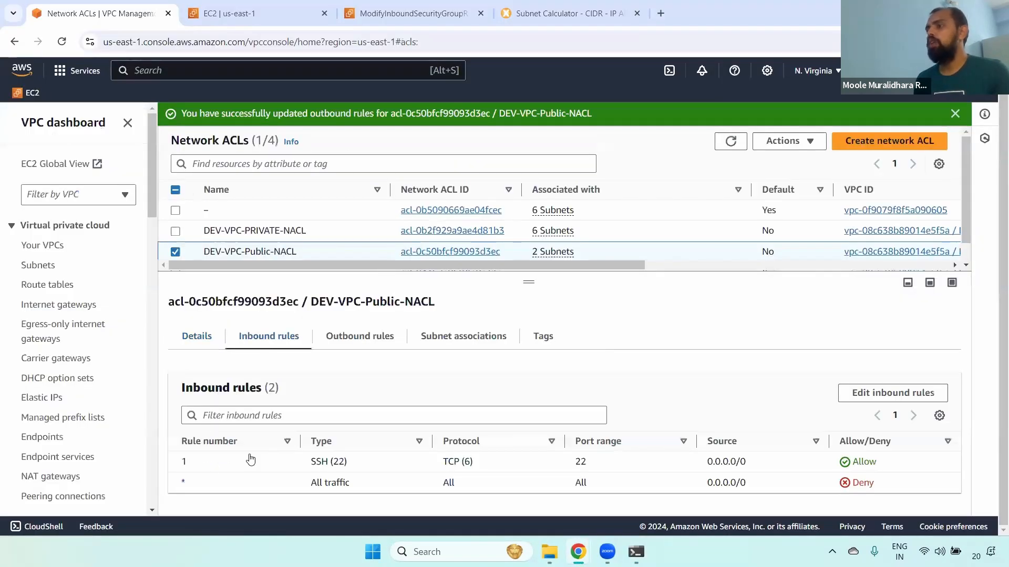
# Compare the inbound and outbound SSH rules of DEV-VPC-Public-NACL, examining rule 1's type, protocol and action.
pyautogui.click(344, 338)
pyautogui.moveTo(174, 466); pyautogui.dragTo(877, 462)
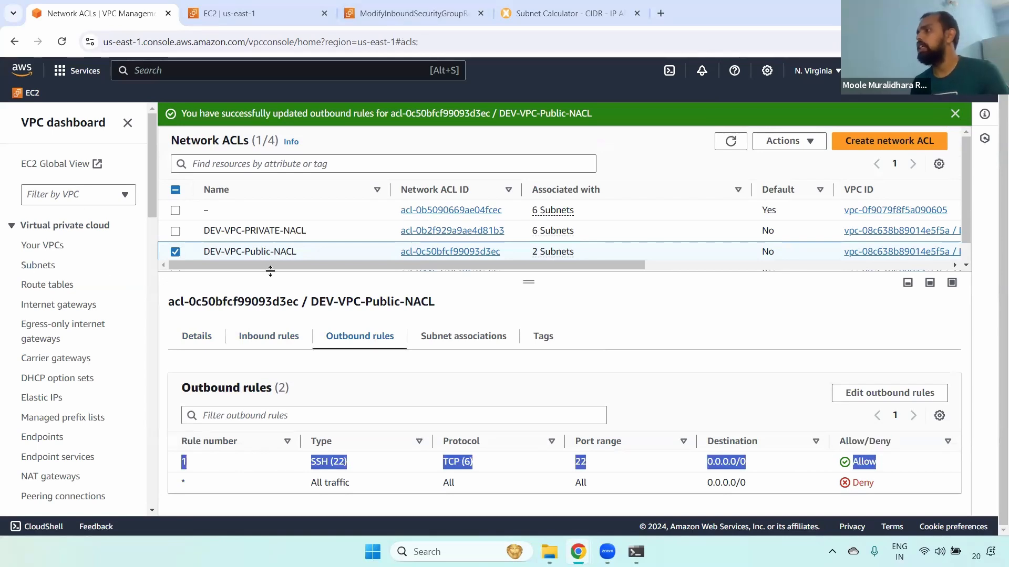
pyautogui.click(244, 336)
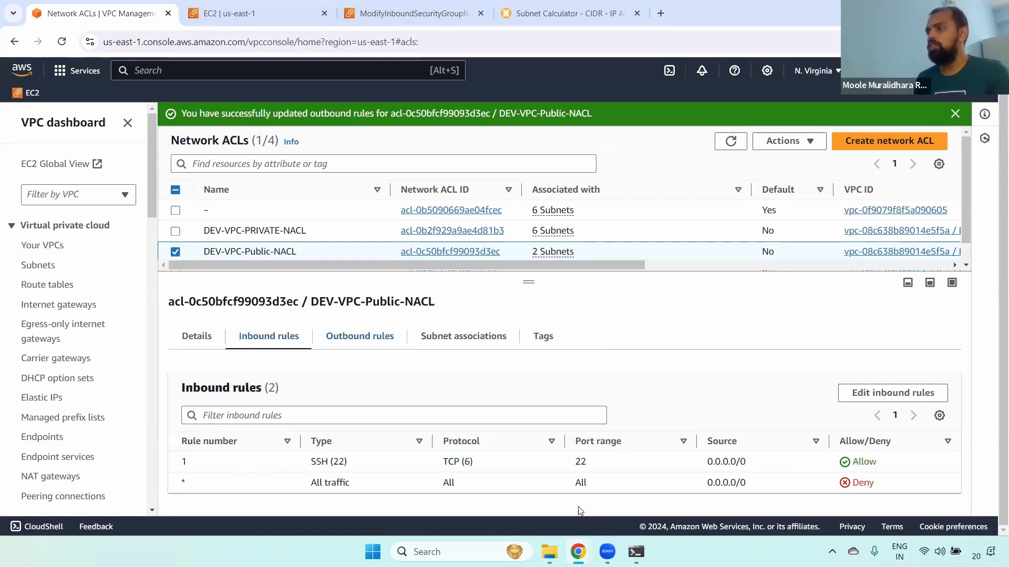
pyautogui.click(370, 337)
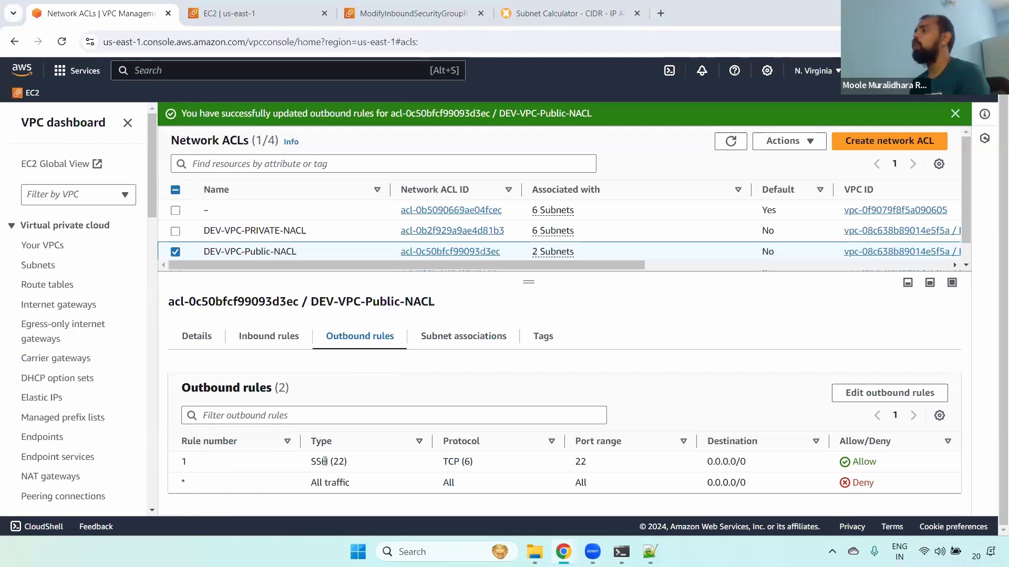
pyautogui.moveTo(309, 469); pyautogui.dragTo(485, 468)
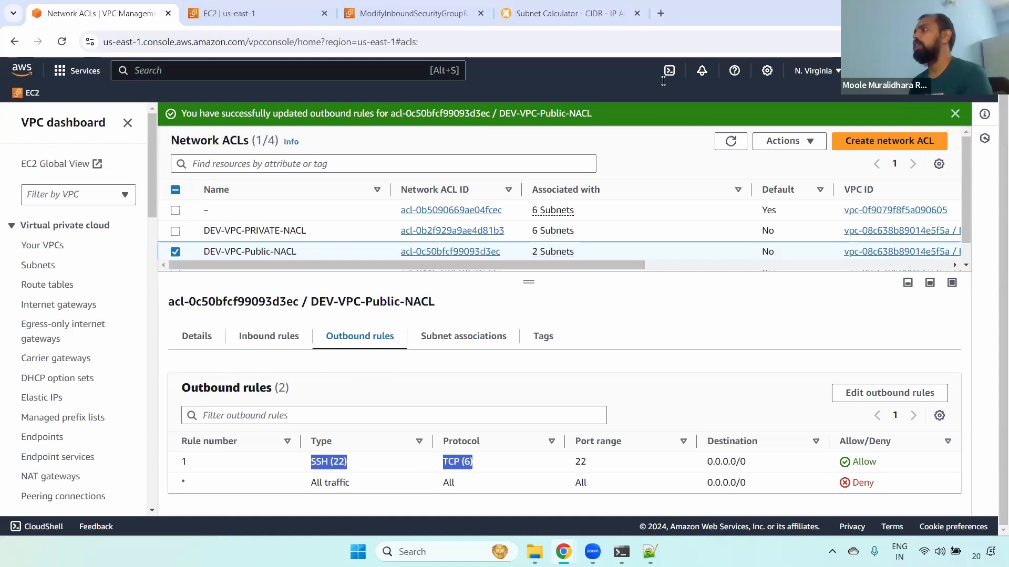
# Switch to Notepad++, read the note on the ephemeral port range for SSH return traffic, and return to the network ACLs in Chrome.
pyautogui.hotkey('alt', 'Tab')
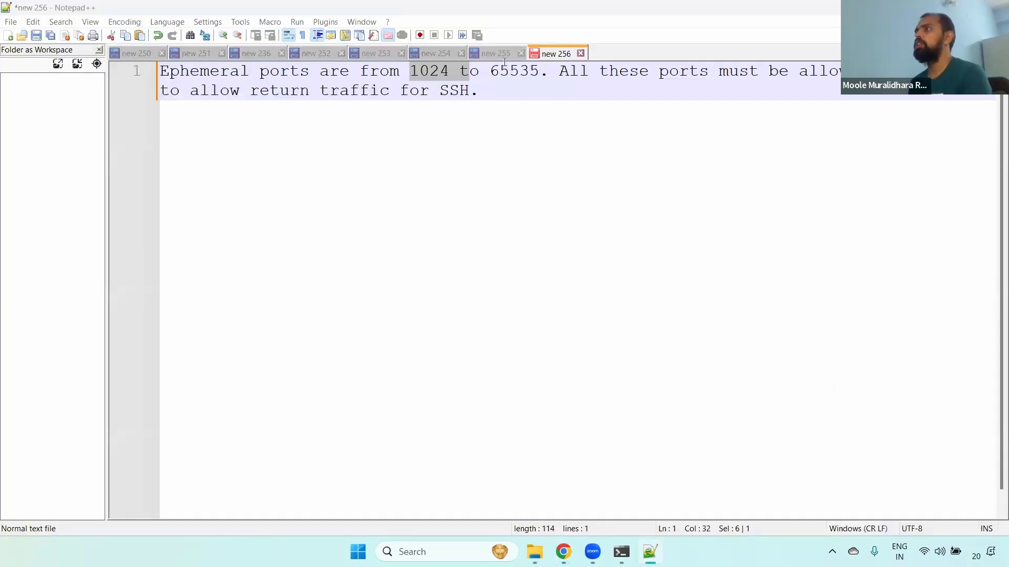
pyautogui.moveTo(490, 71); pyautogui.dragTo(539, 70)
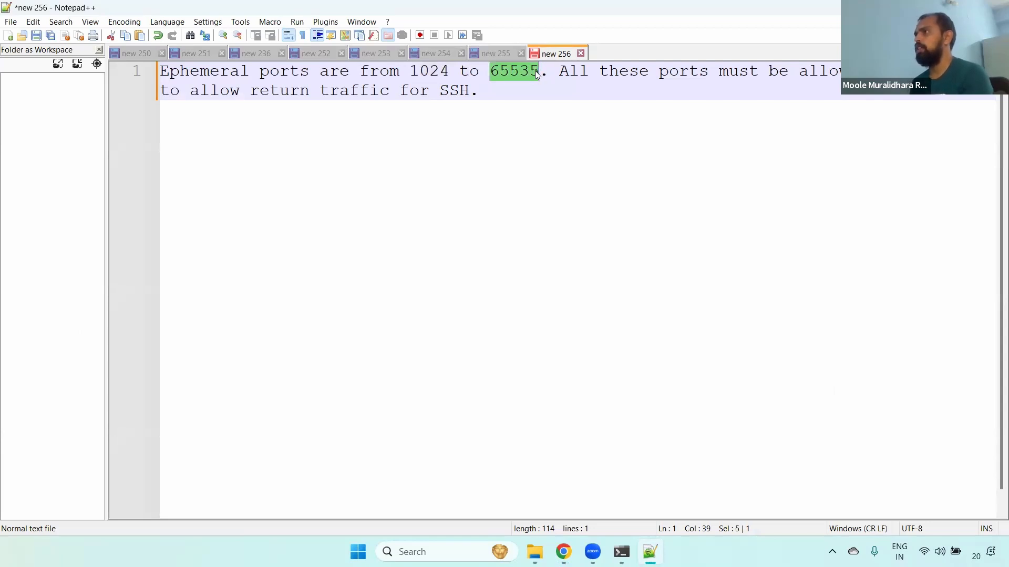
pyautogui.click(523, 89)
pyautogui.hotkey('ctrl', 'a')
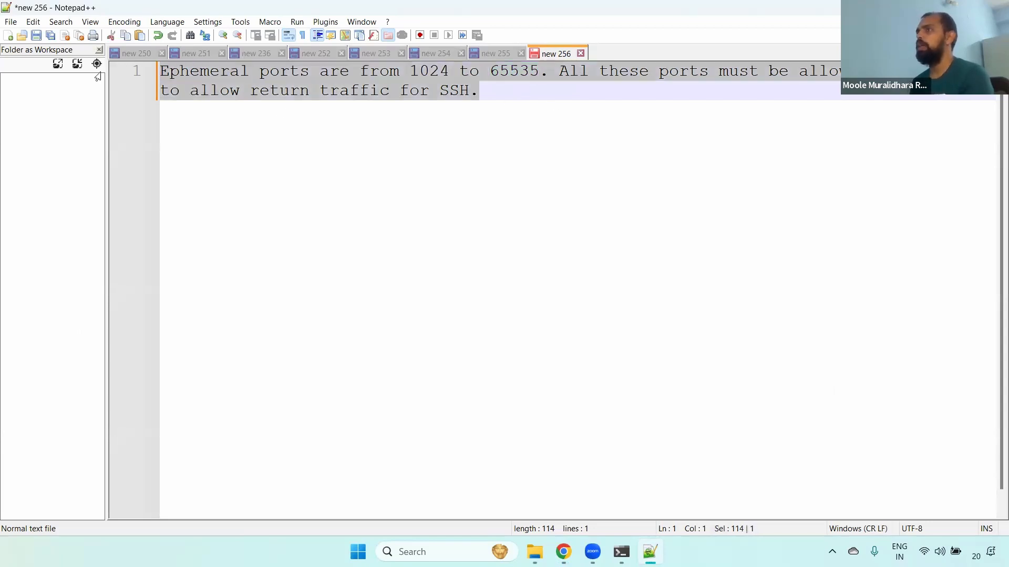
pyautogui.press('Right')
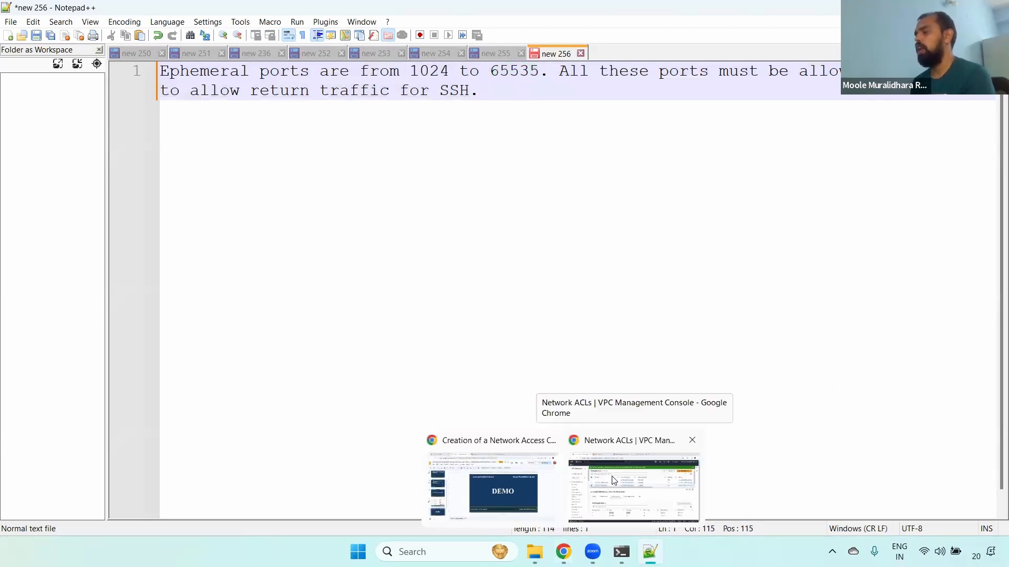
pyautogui.click(613, 480)
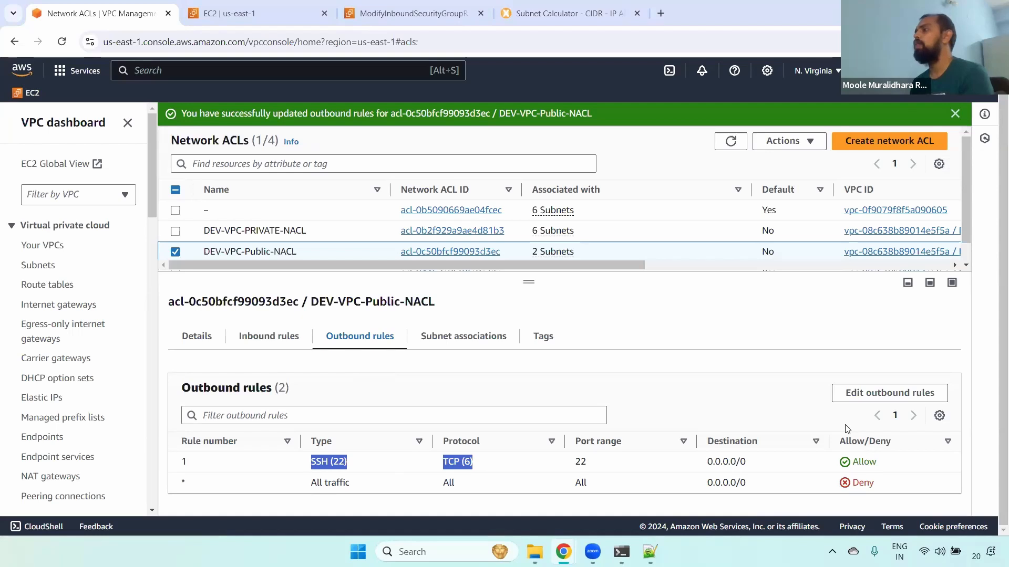
# Open the outbound rules of DEV-VPC-Public-NACL for editing.
pyautogui.click(861, 394)
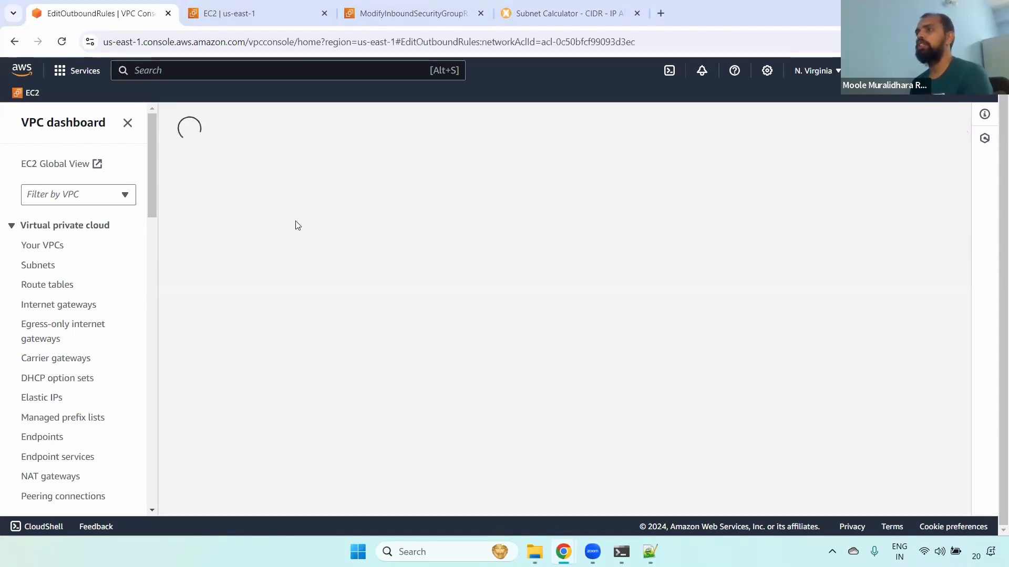
pyautogui.click(161, 230)
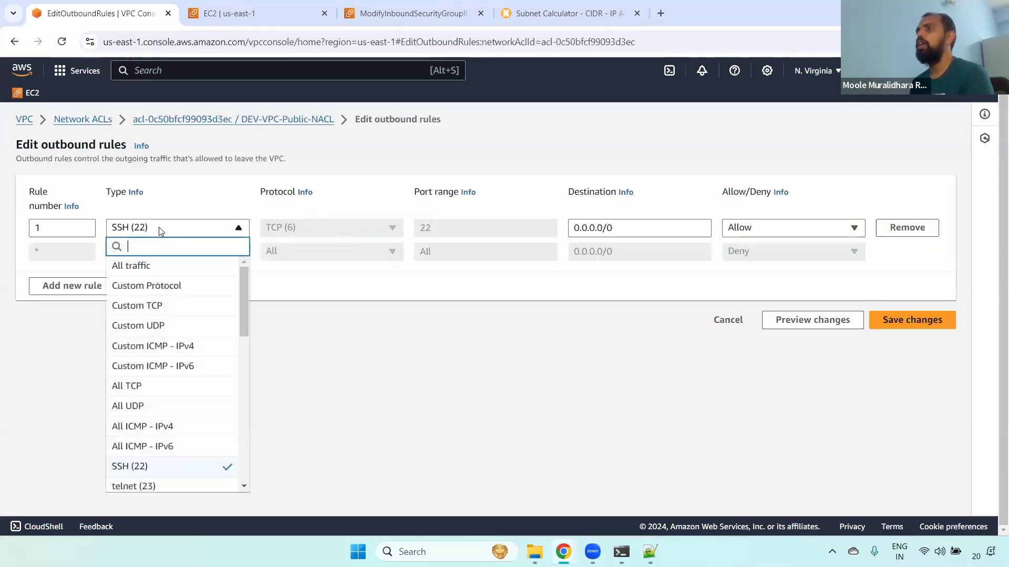
pyautogui.moveTo(41, 146); pyautogui.dragTo(139, 145)
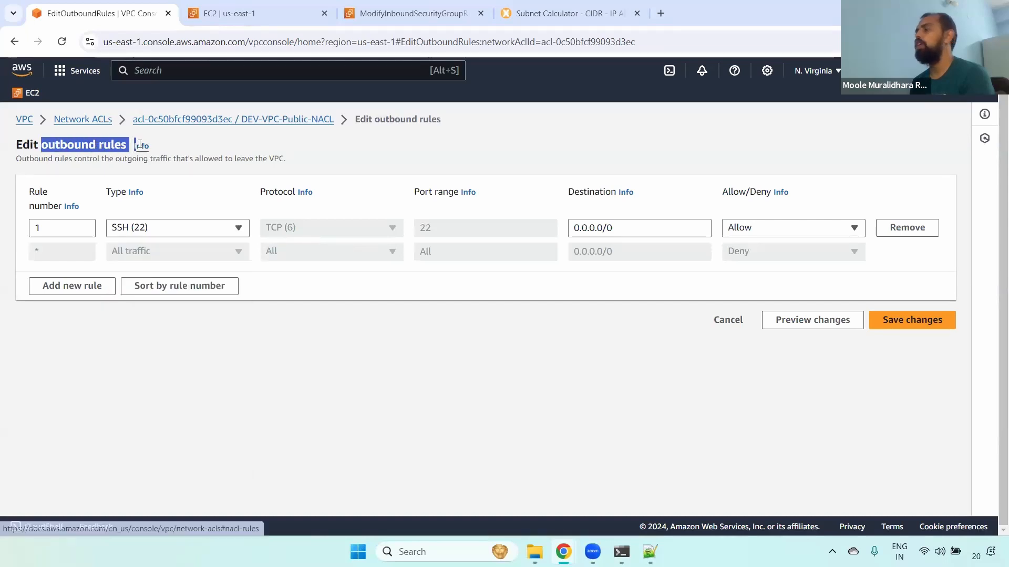
pyautogui.click(167, 232)
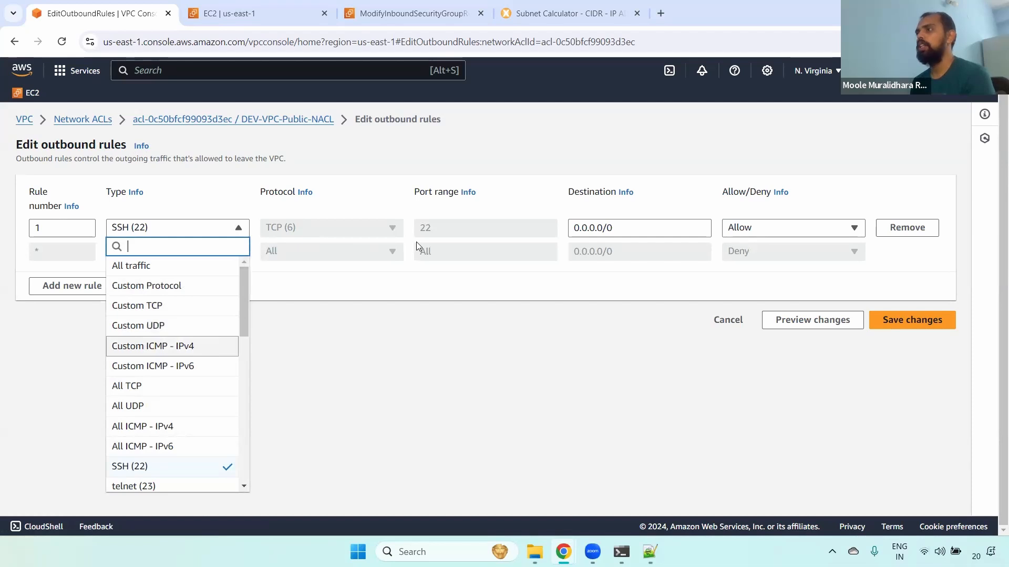
pyautogui.click(158, 346)
pyautogui.click(331, 231)
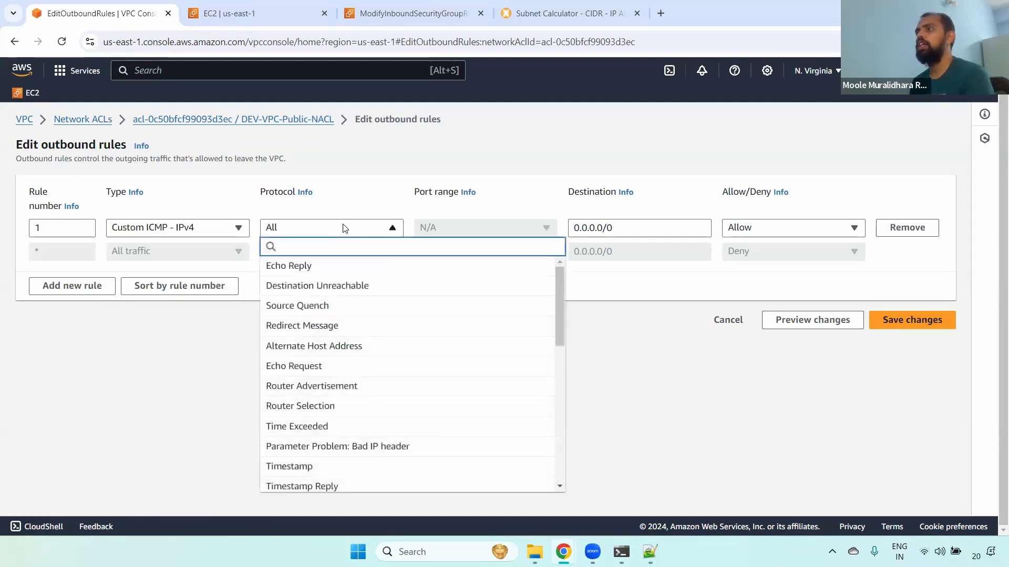
pyautogui.click(570, 229)
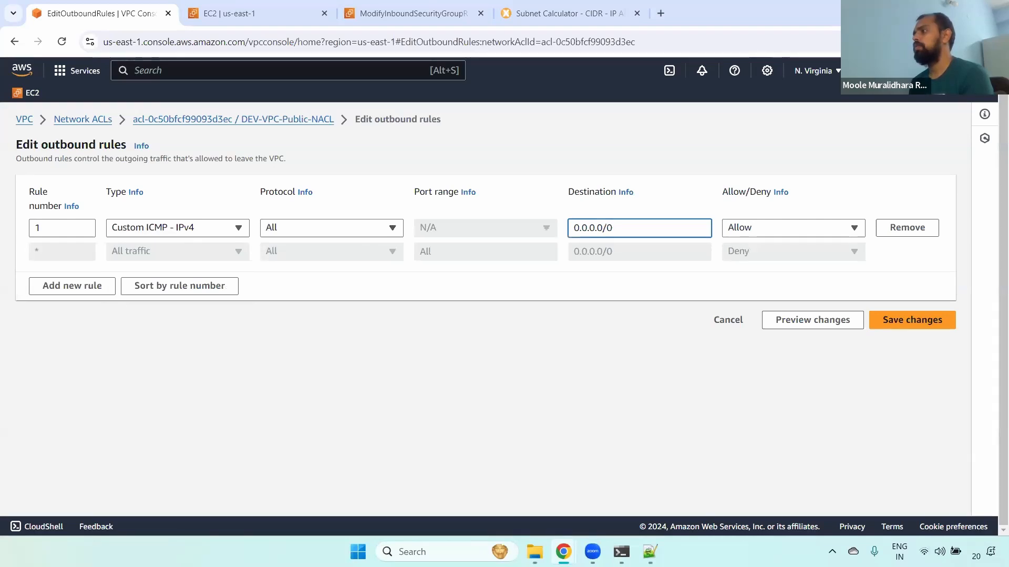
# Change outbound rule 1's type to Custom TCP and start its port range with 1000-.
pyautogui.click(177, 227)
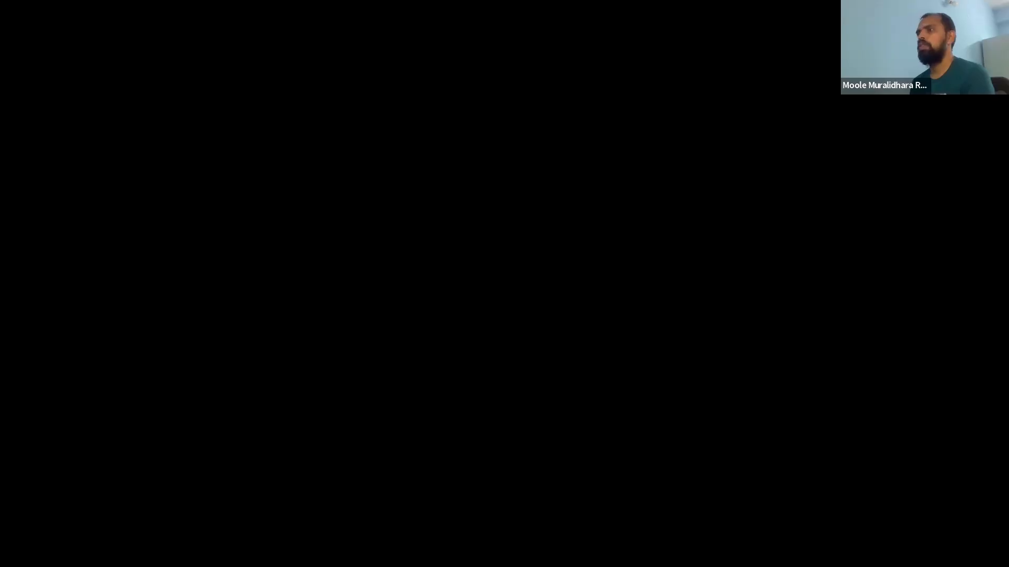
pyautogui.click(173, 273)
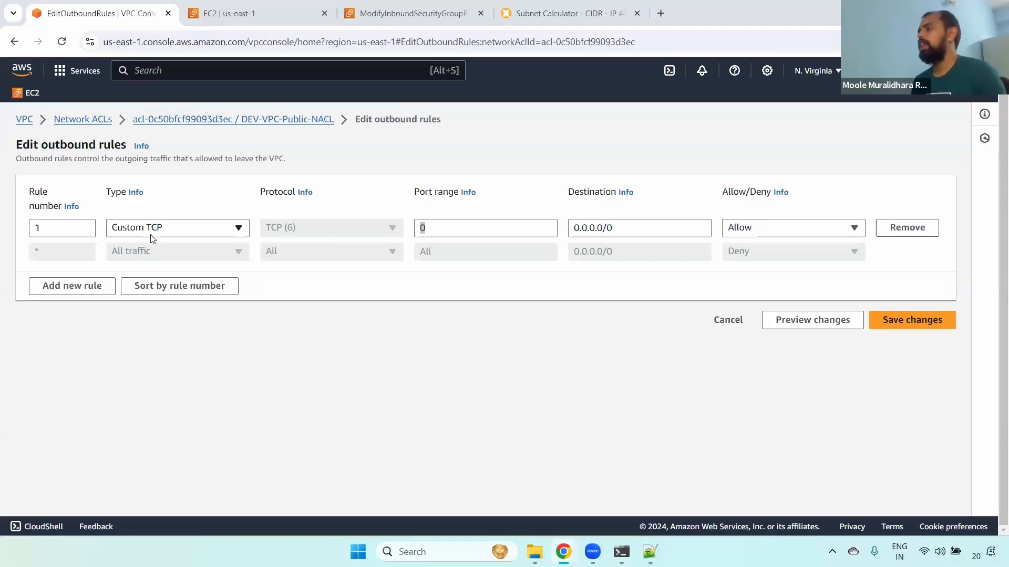
pyautogui.click(447, 226)
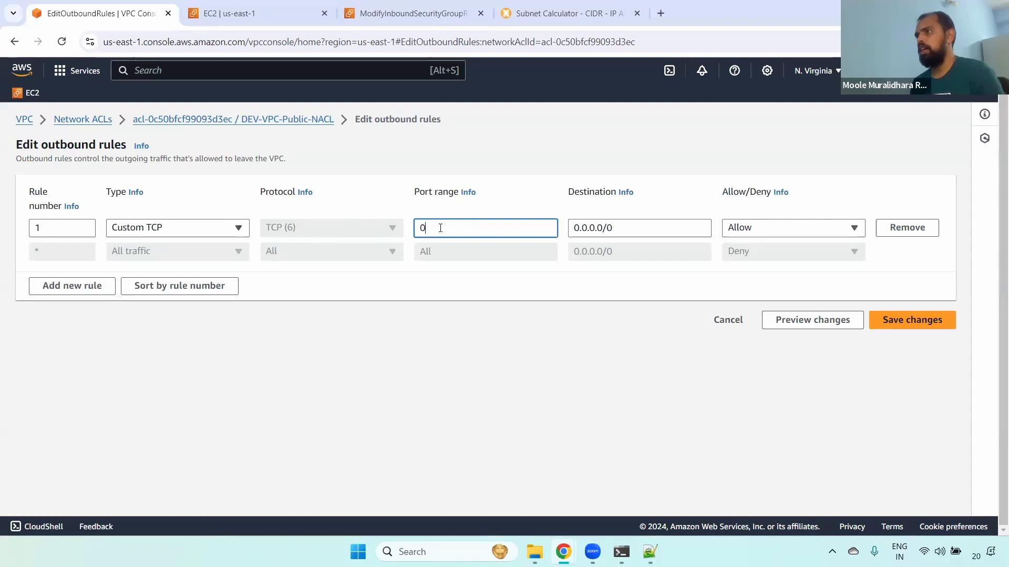
pyautogui.click(128, 234)
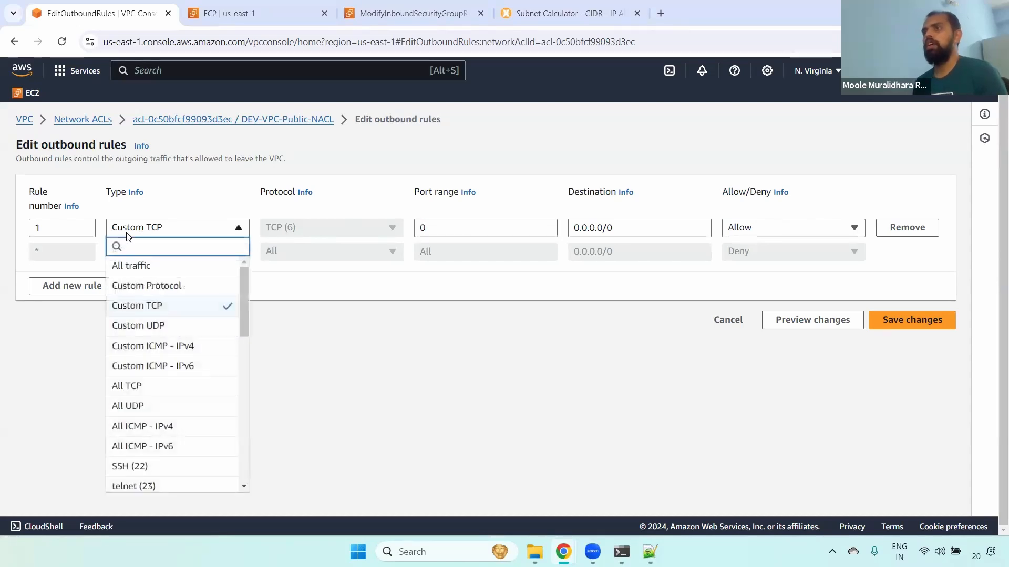
pyautogui.click(448, 227)
pyautogui.moveTo(448, 227); pyautogui.dragTo(388, 239)
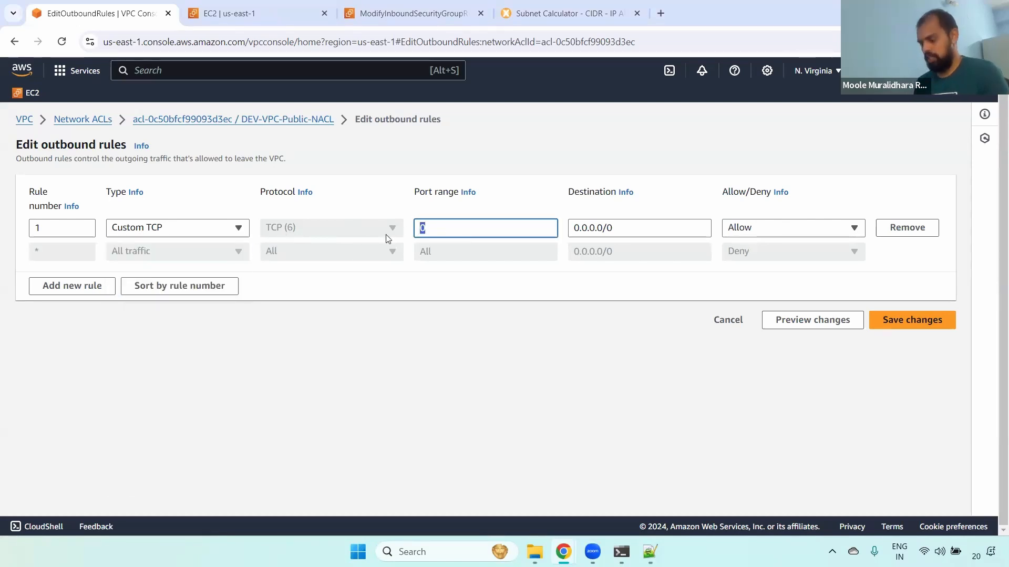
pyautogui.write('1000')
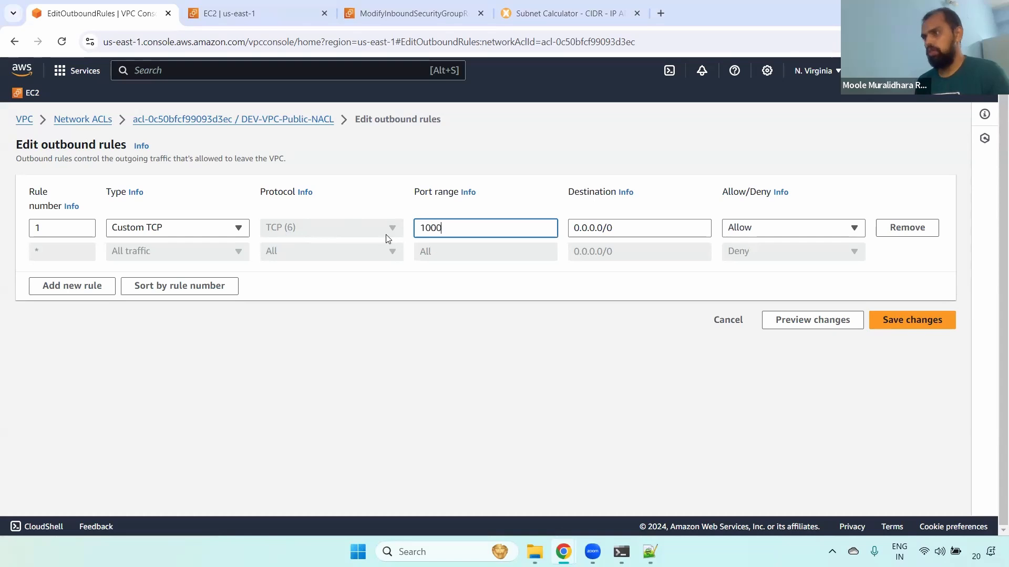
pyautogui.write('-')
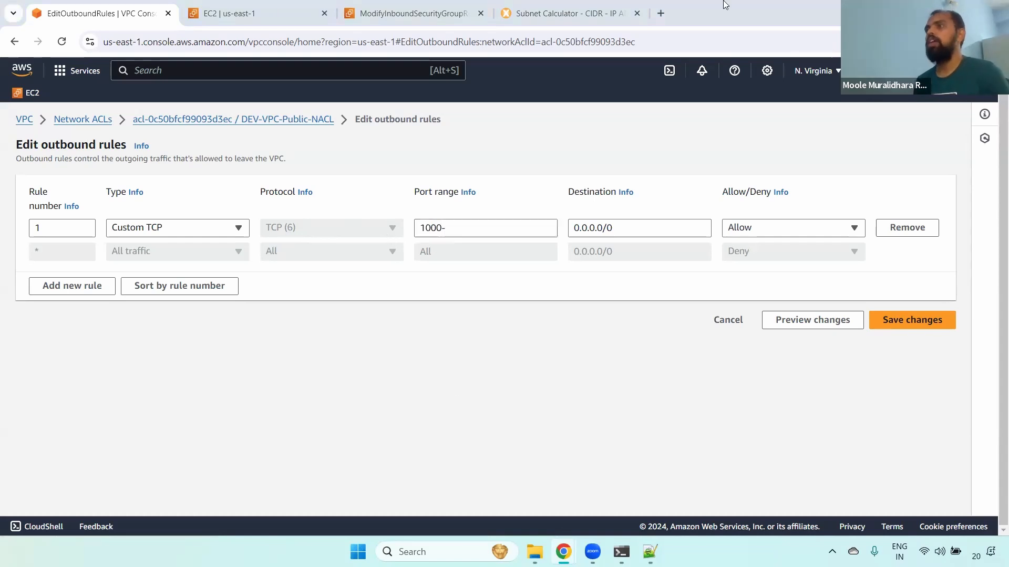
# Copy 65535 from the Notepad++ note, set outbound rule 1's port range to 1024-65535 in Chrome, and save the changes.
pyautogui.moveTo(650, 552)
pyautogui.click(650, 480)
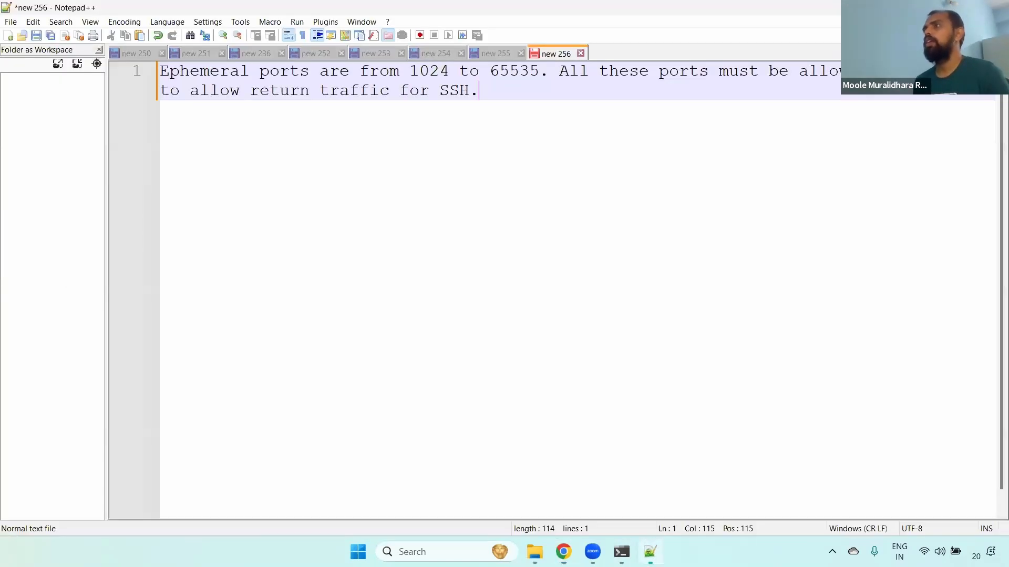
pyautogui.moveTo(490, 73); pyautogui.dragTo(538, 75)
pyautogui.hotkey('ctrl', 'c')
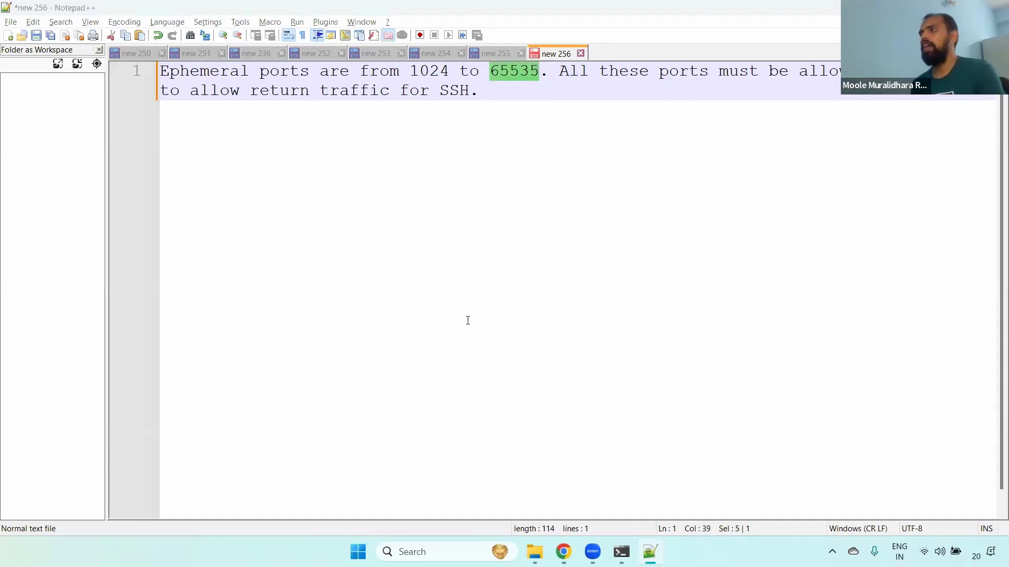
pyautogui.hotkey('alt', 'Tab')
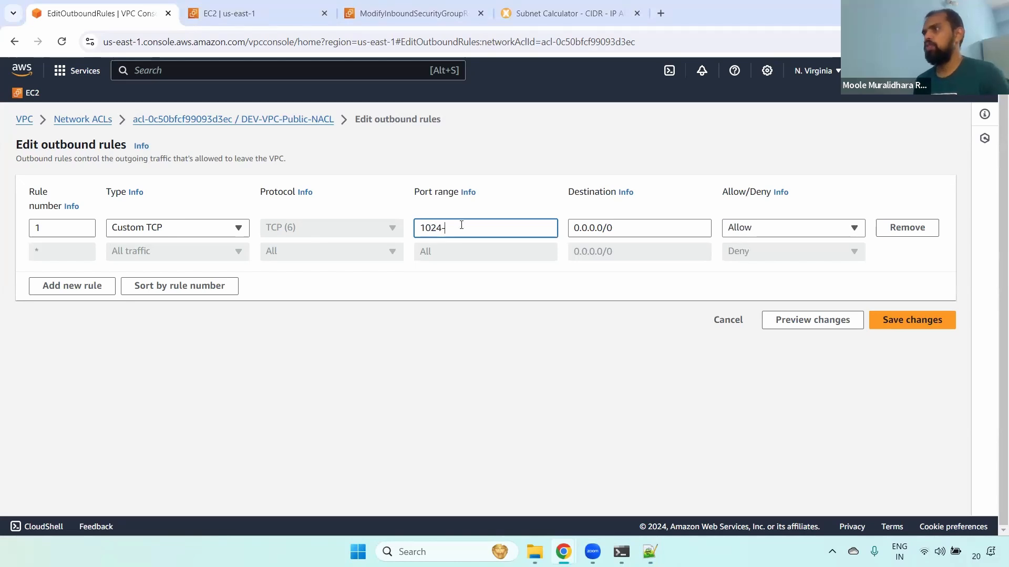
pyautogui.hotkey('ctrl', 'v')
pyautogui.click(911, 324)
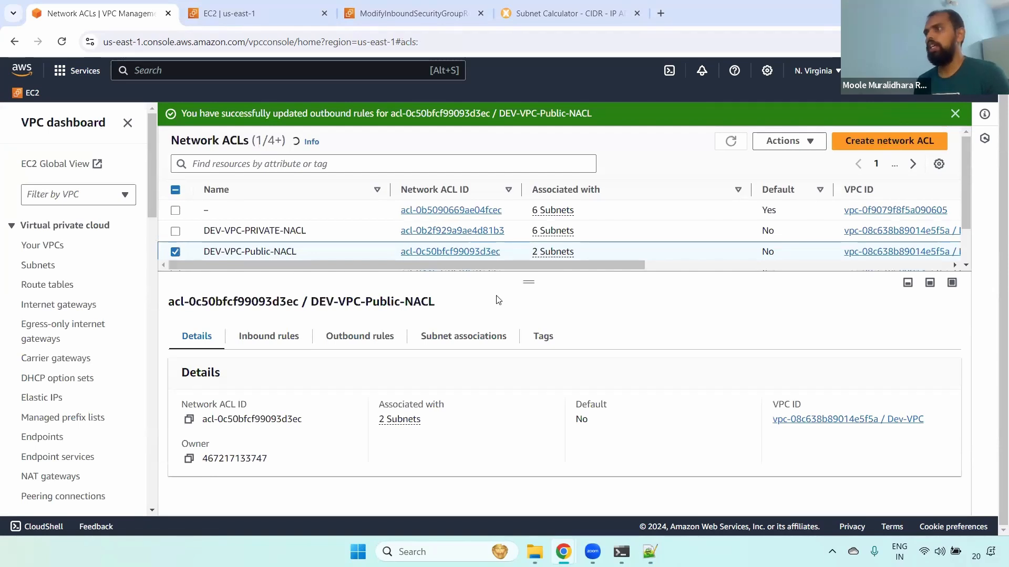
# Retest SSH to 54.198.174.182 as ec2-user with dev.pem in Command Prompt, and return to Chrome to review DEV-VPC-Public-NACL's outbound port range and destination.
pyautogui.hotkey('alt', 'Tab')
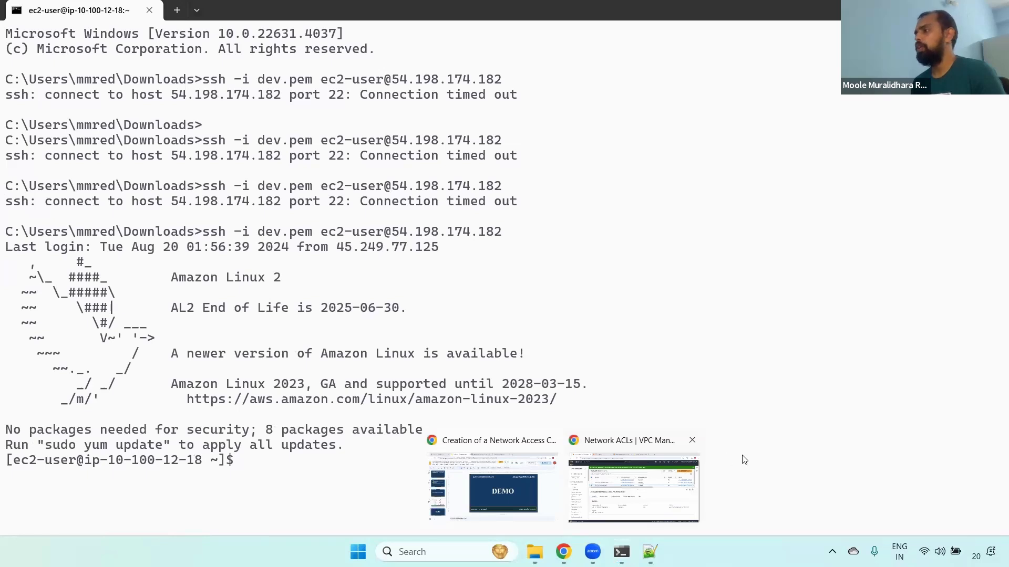
pyautogui.click(645, 472)
pyautogui.click(358, 340)
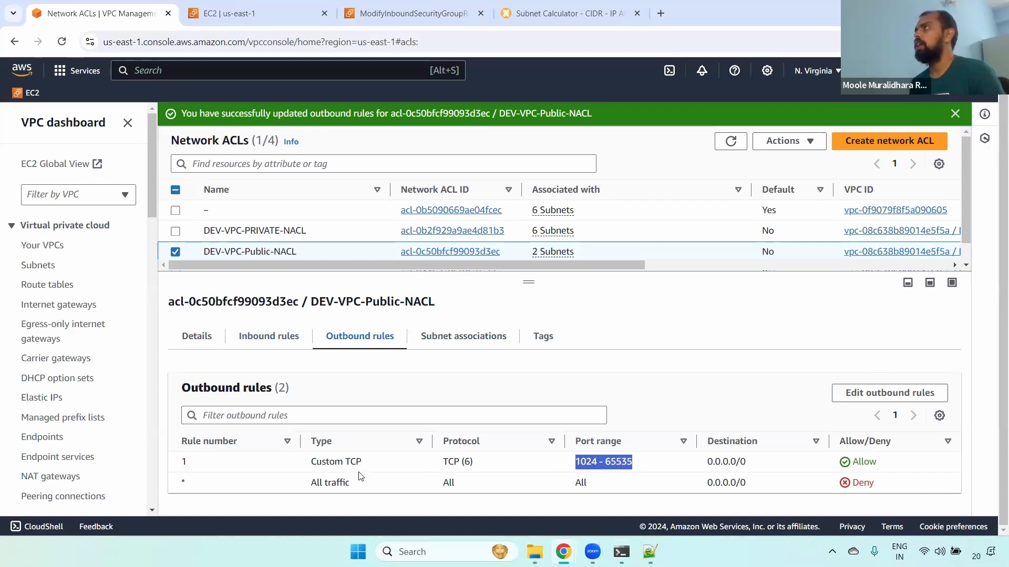
pyautogui.moveTo(762, 467); pyautogui.dragTo(709, 464)
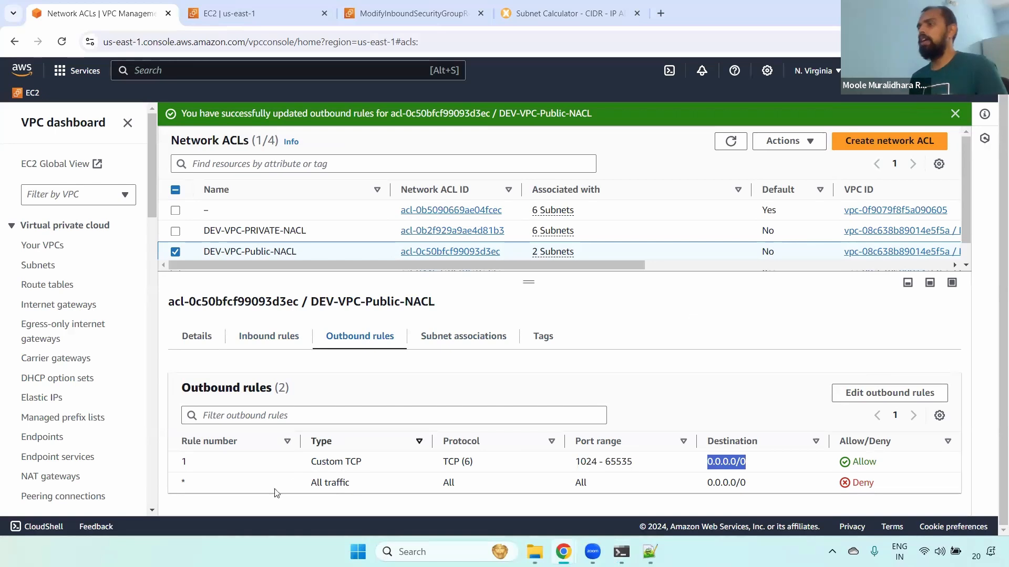
# Compare the inbound and outbound rules of the DEV-VPC-Public-NACL network ACL.
pyautogui.click(268, 340)
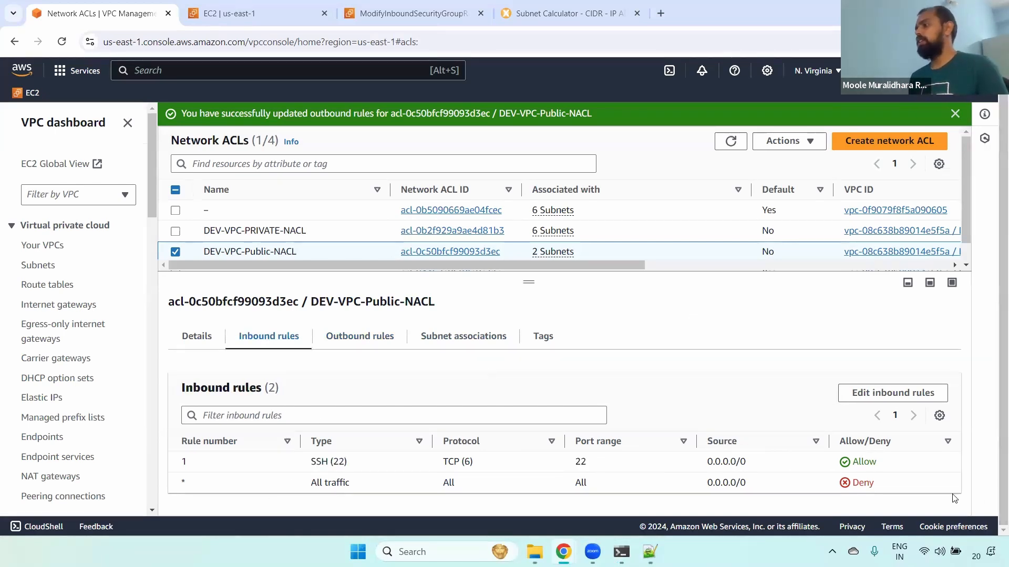
pyautogui.moveTo(902, 486); pyautogui.dragTo(260, 505)
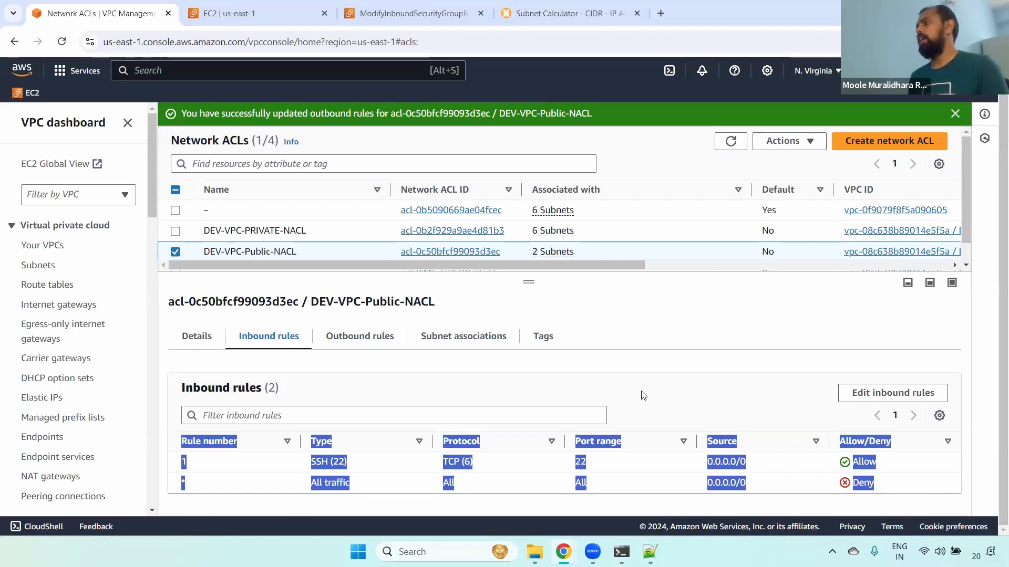
pyautogui.click(658, 367)
pyautogui.click(372, 347)
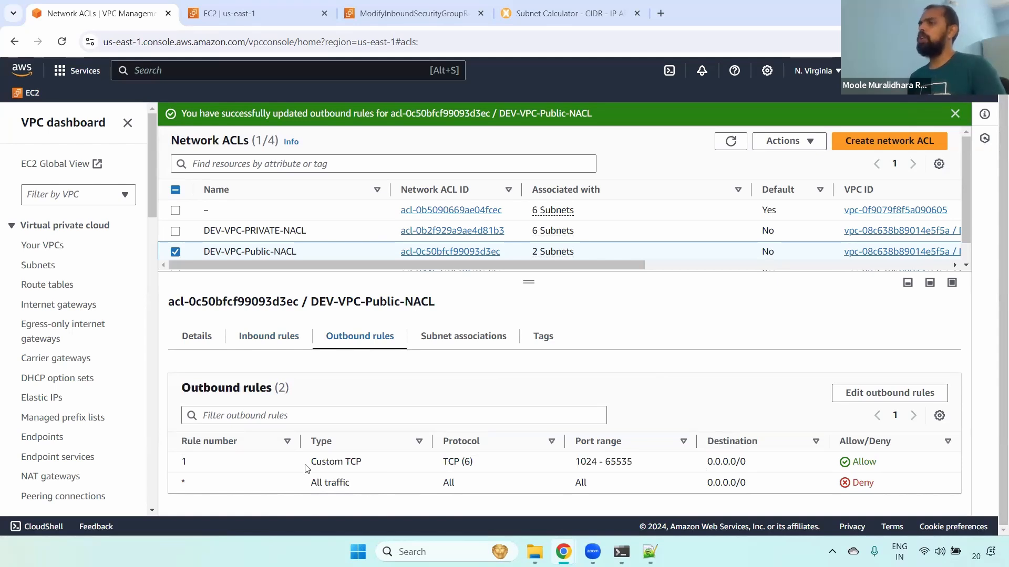
pyautogui.moveTo(306, 467); pyautogui.dragTo(758, 462)
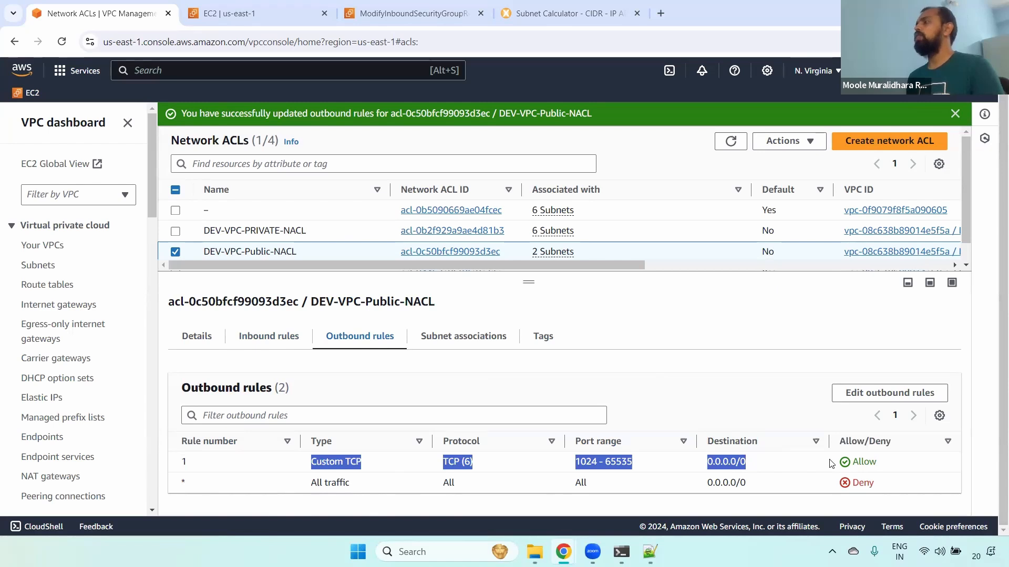
pyautogui.click(279, 336)
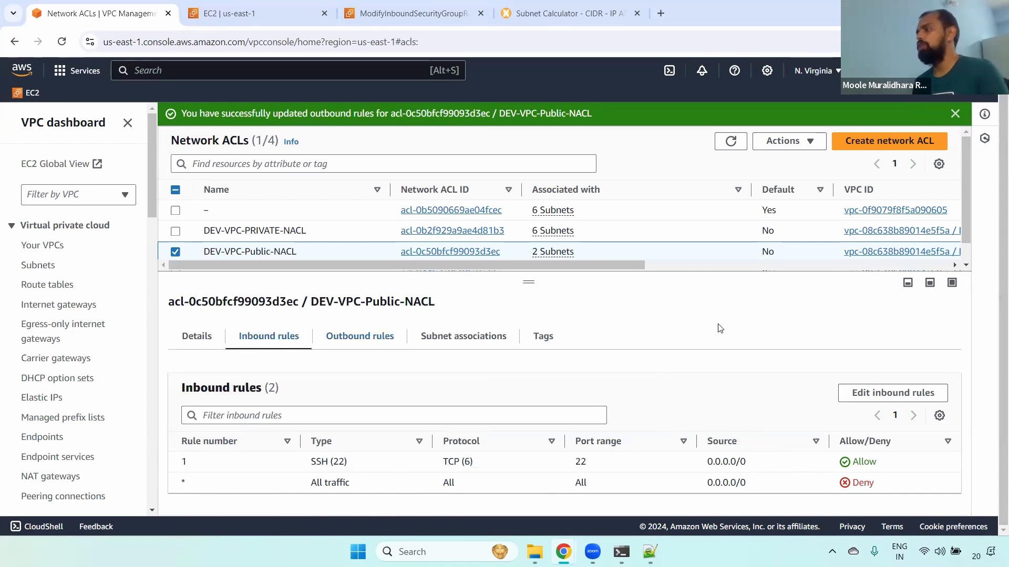
# Start editing the inbound rules of DEV-VPC-Public-NACL and renumber the existing SSH rule to 2.
pyautogui.click(893, 393)
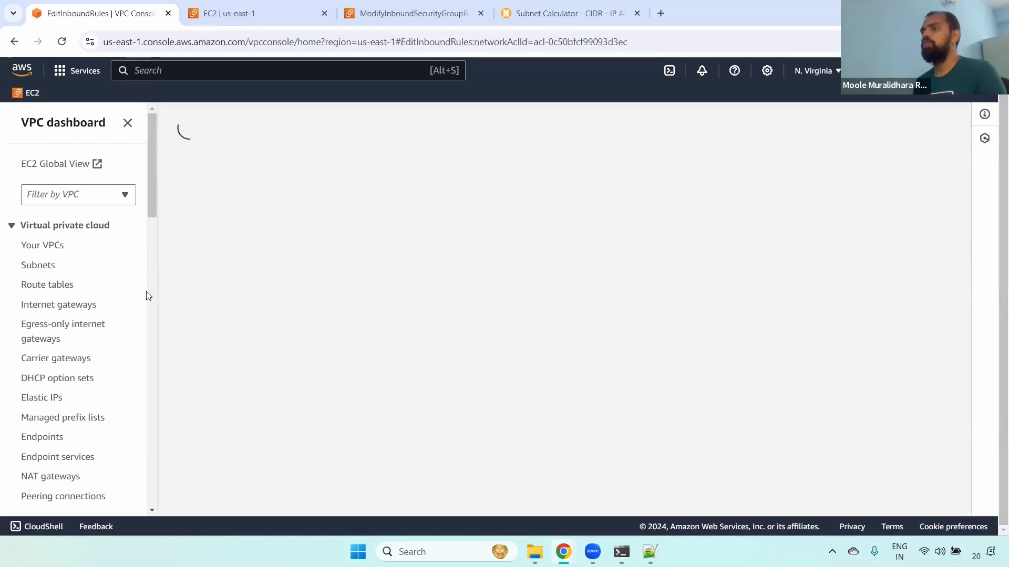
pyautogui.moveTo(89, 227); pyautogui.dragTo(17, 228)
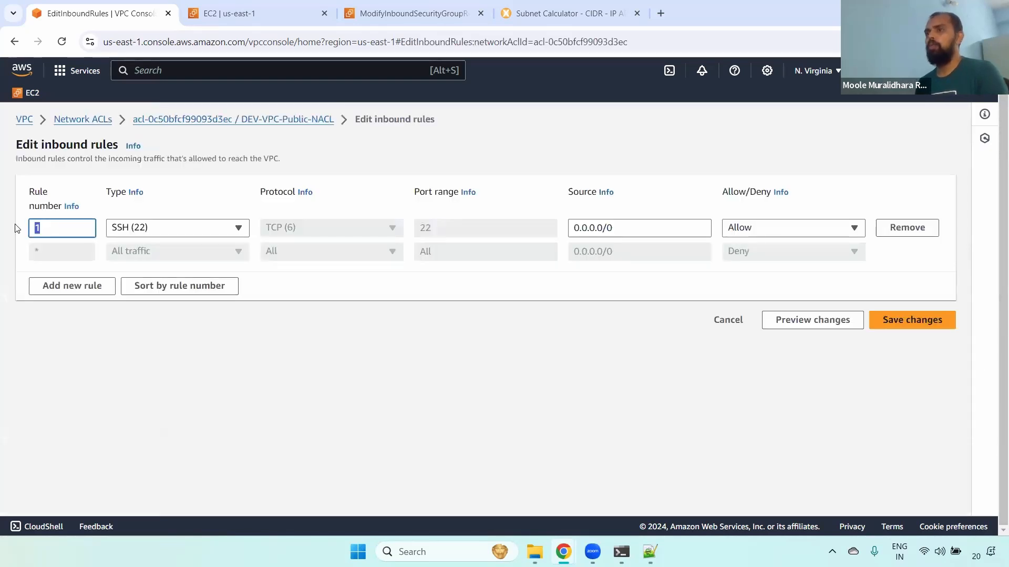
pyautogui.write('2')
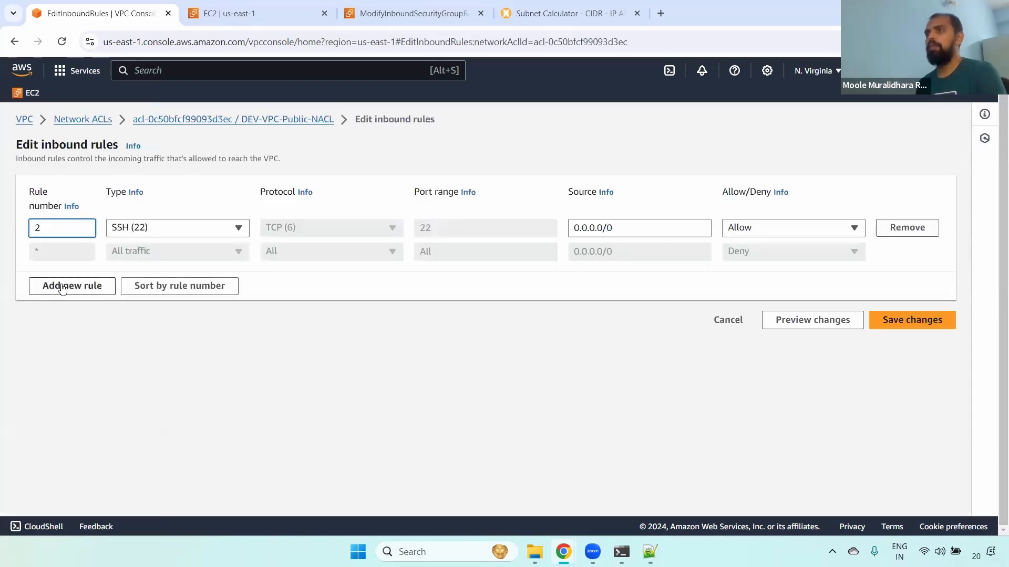
# Add an inbound rule numbered 1 of type SSH (22) and clear its default source.
pyautogui.click(62, 287)
pyautogui.click(58, 257)
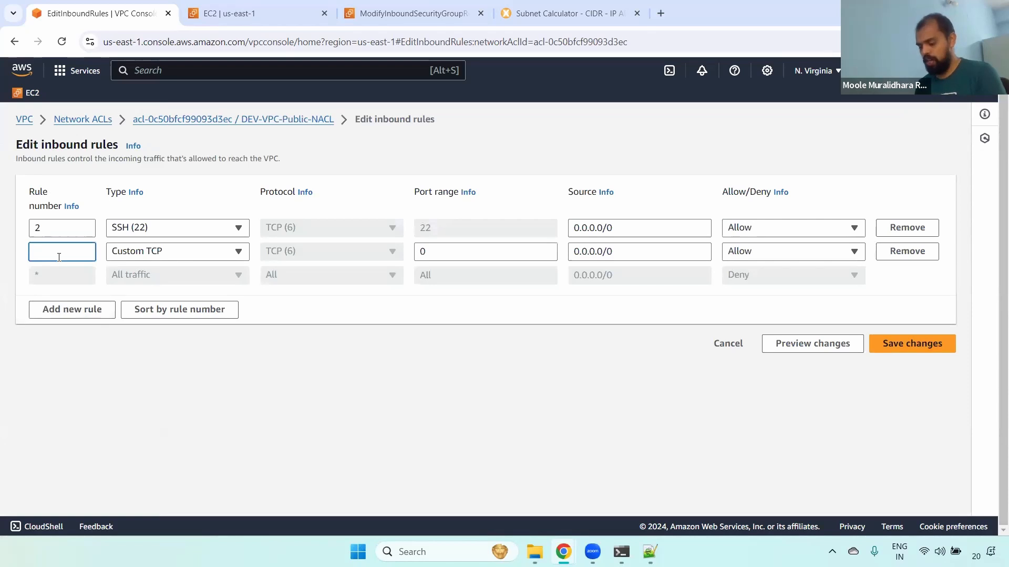
pyautogui.write('1')
pyautogui.click(169, 251)
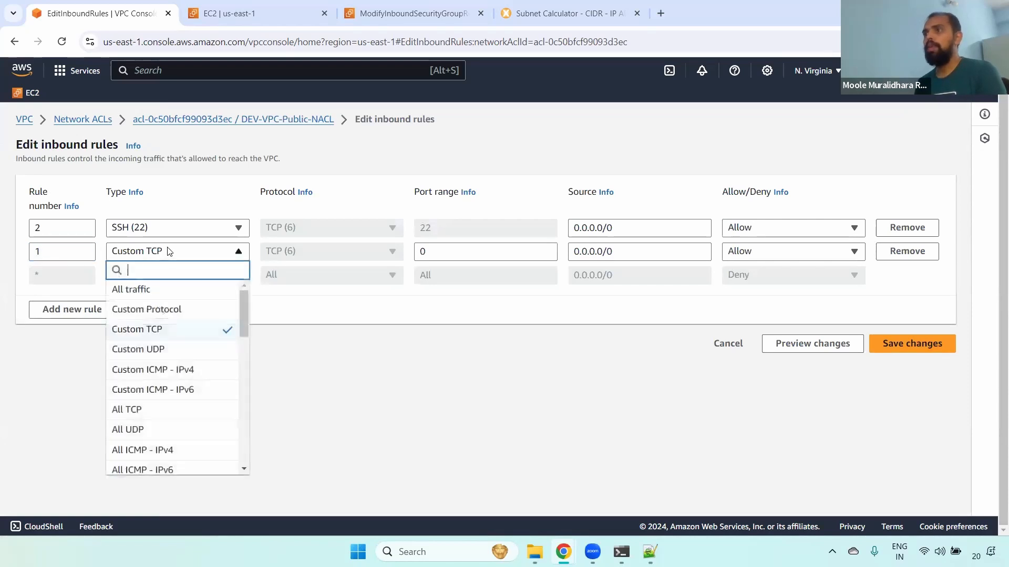
pyautogui.write('ss')
pyautogui.click(158, 290)
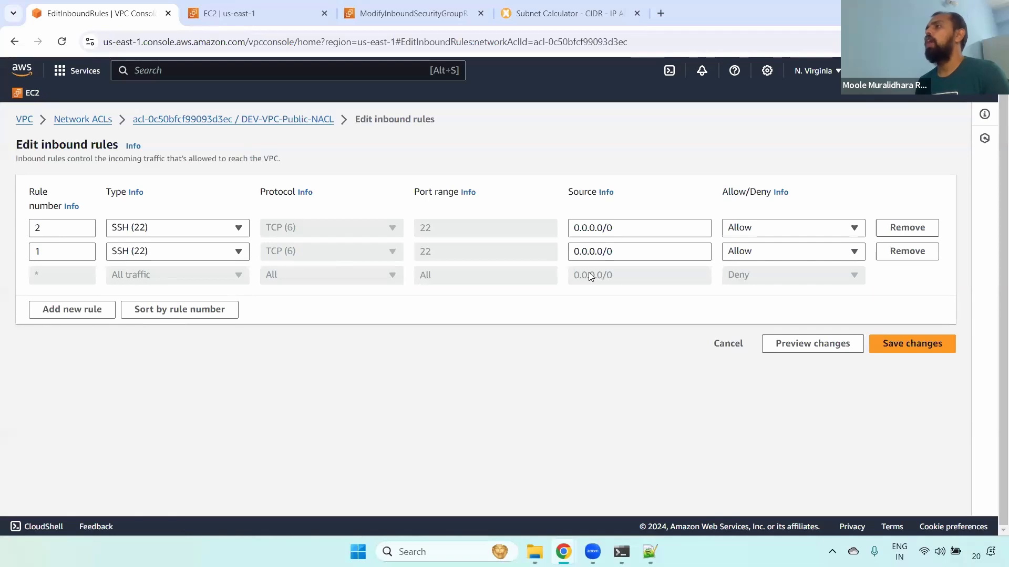
pyautogui.click(616, 252)
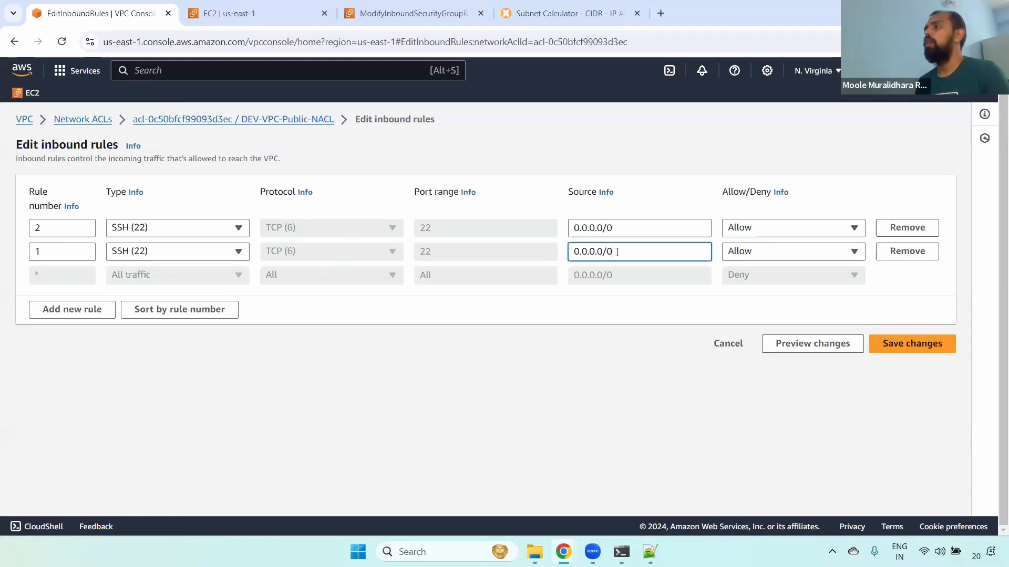
pyautogui.hotkey('ctrl', 'a')
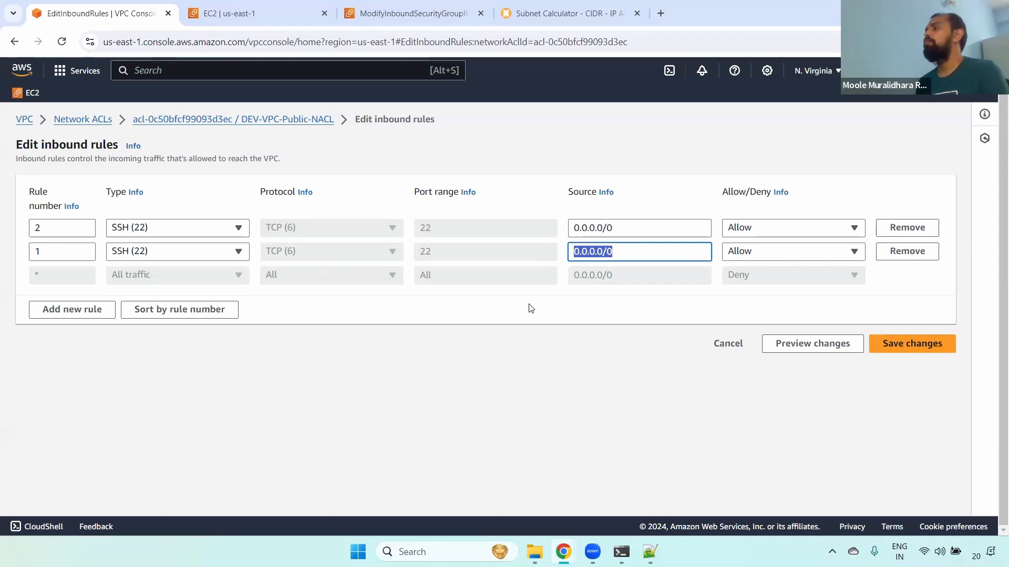
pyautogui.press('BackSpace')
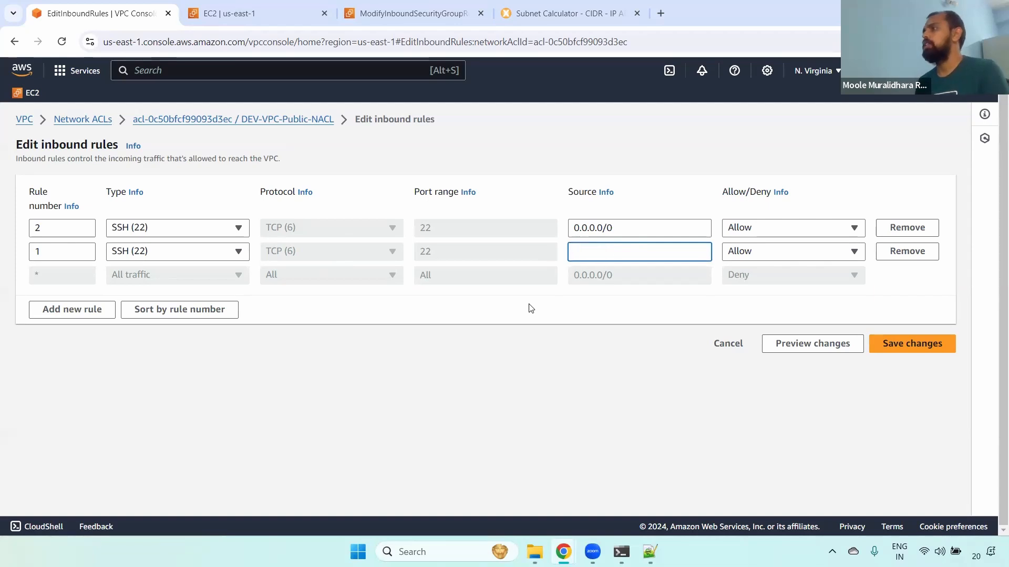
# Search Google for "whatis myip" in a new browser tab and copy the public IPv4 address from WhatIsMyIP.com.
pyautogui.click(663, 17)
pyautogui.write('go')
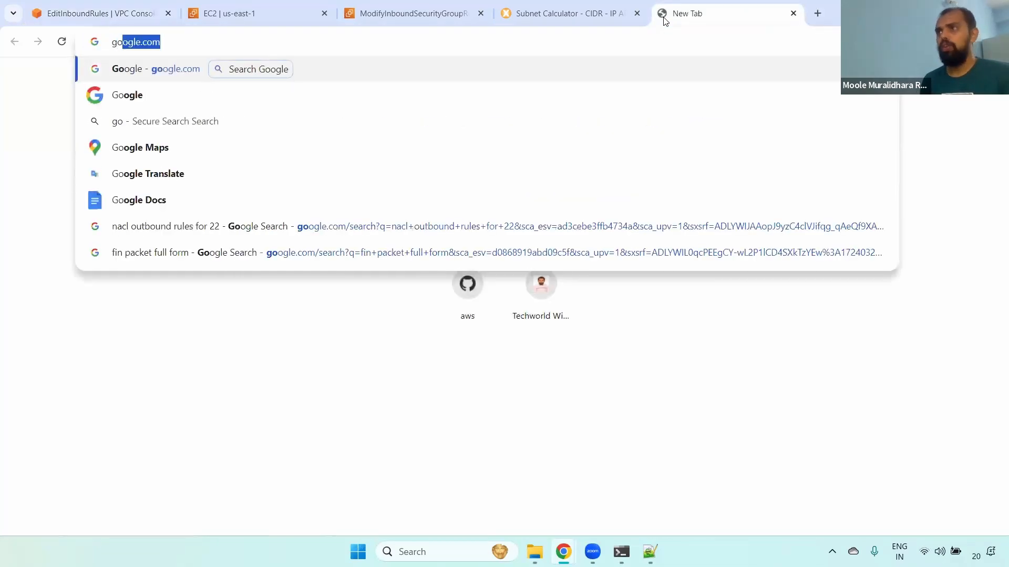
pyautogui.press('Return')
pyautogui.write('what')
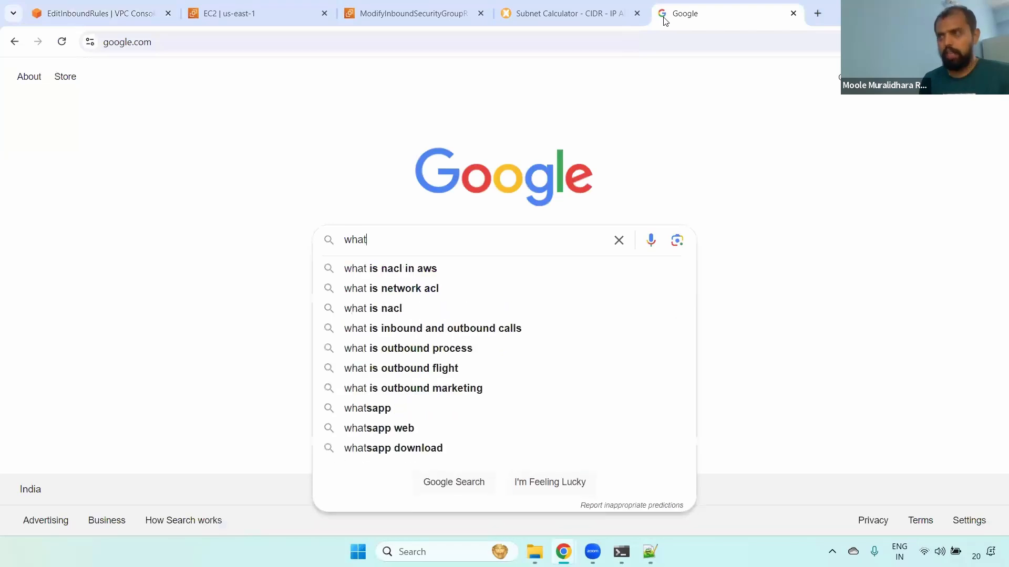
pyautogui.write('i')
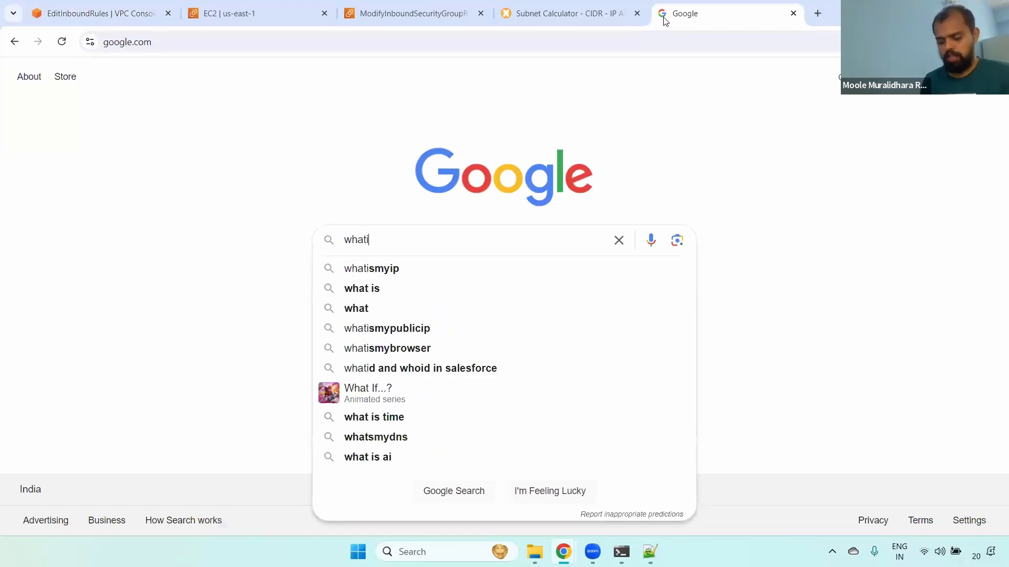
pyautogui.write('s myip')
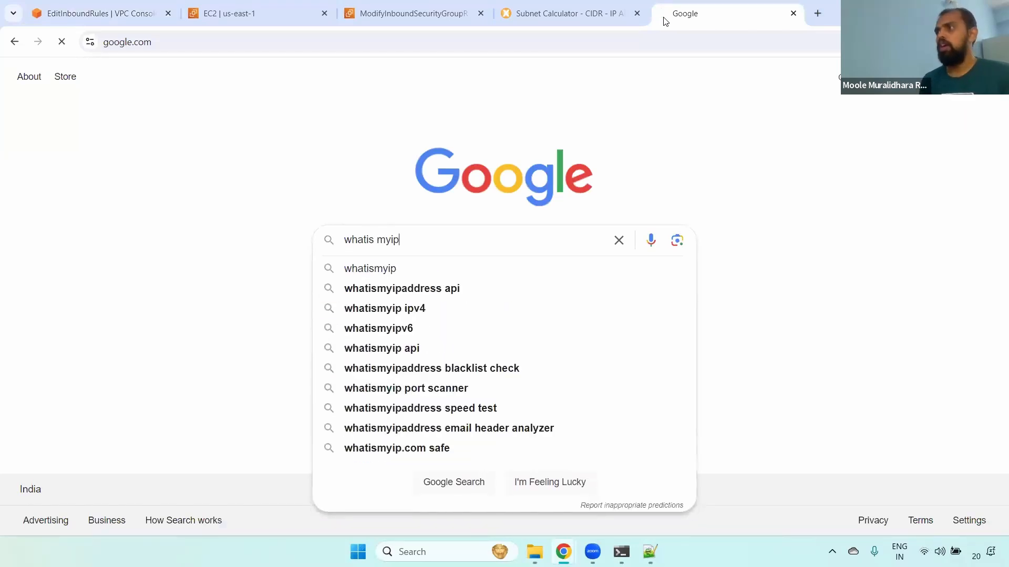
pyautogui.press('Return')
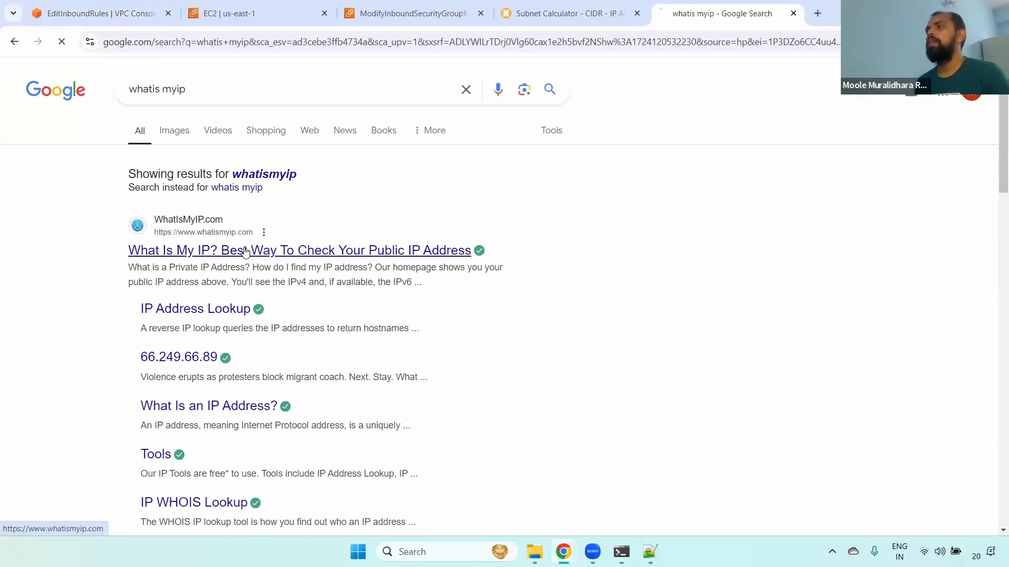
pyautogui.click(333, 251)
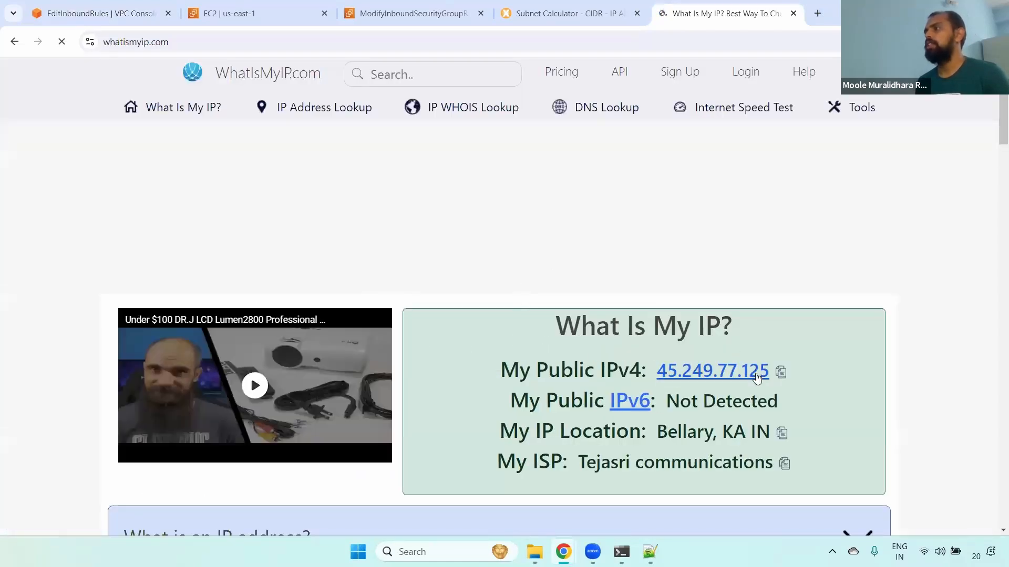
pyautogui.click(782, 374)
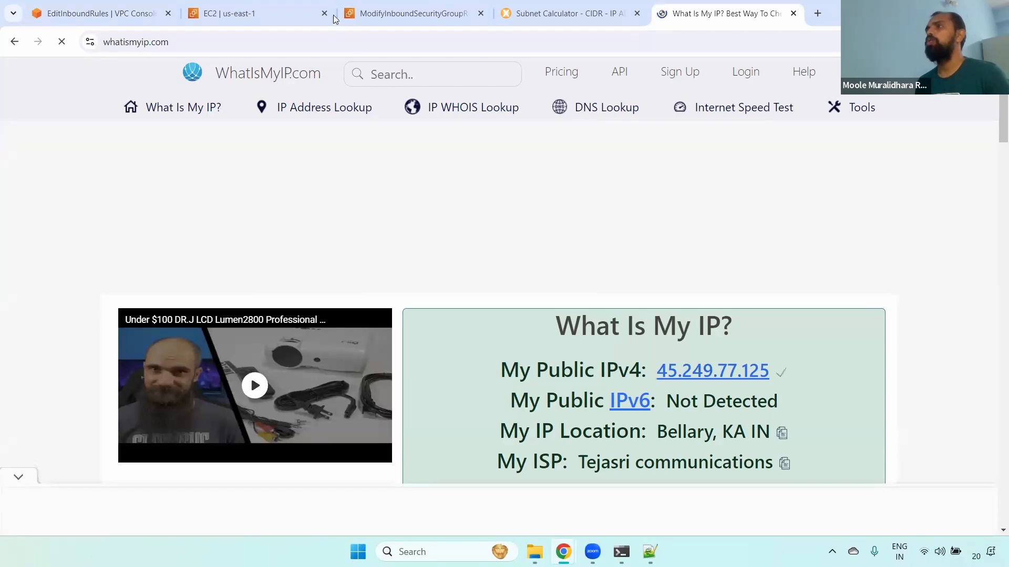
# Back in the inbound rule editor, set rule 1's source to 45.249.77.125/32 and its action to Deny.
pyautogui.click(135, 6)
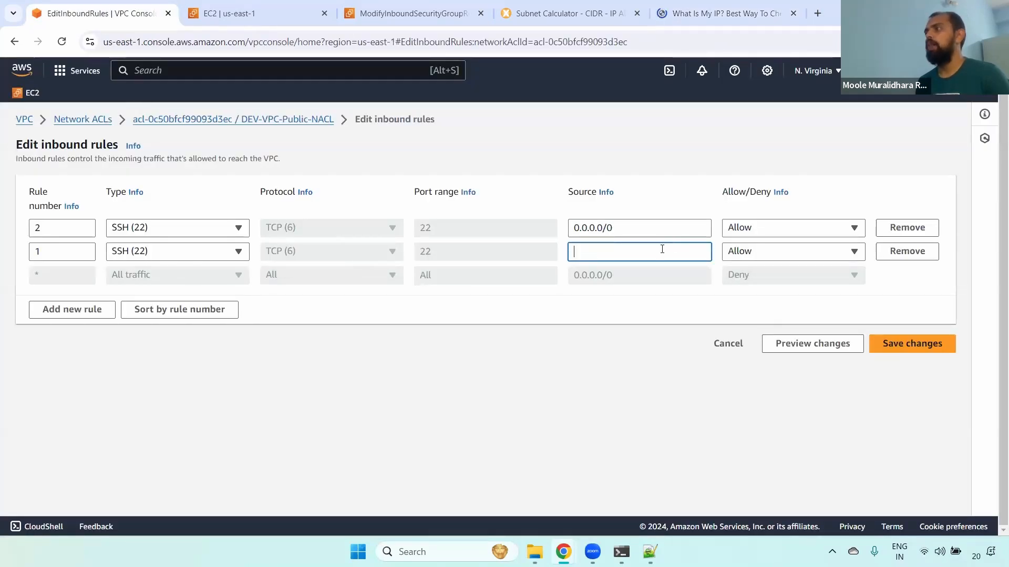
pyautogui.hotkey('ctrl', 'v')
pyautogui.press('BackSpace')
pyautogui.write('/32')
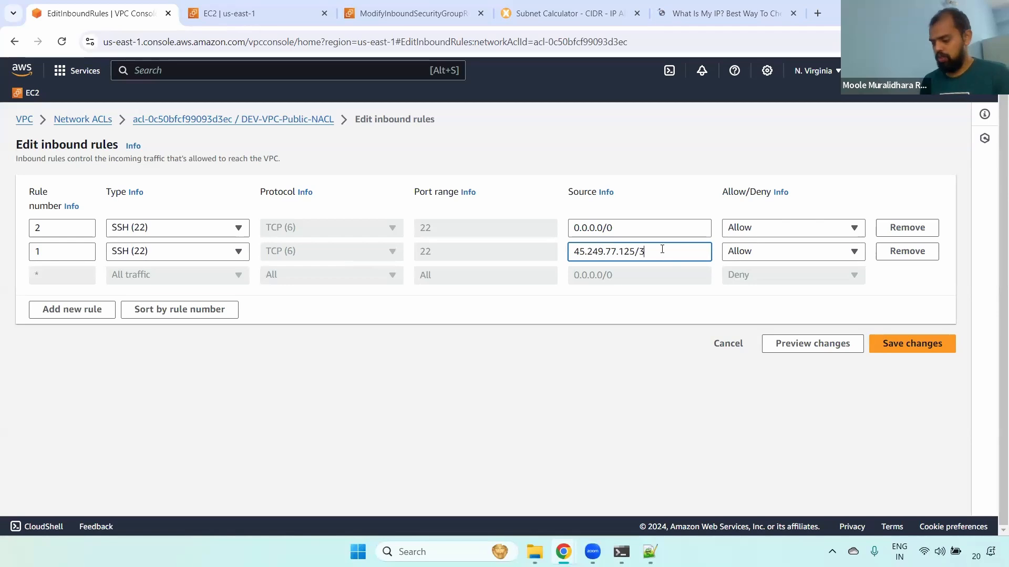
pyautogui.click(730, 257)
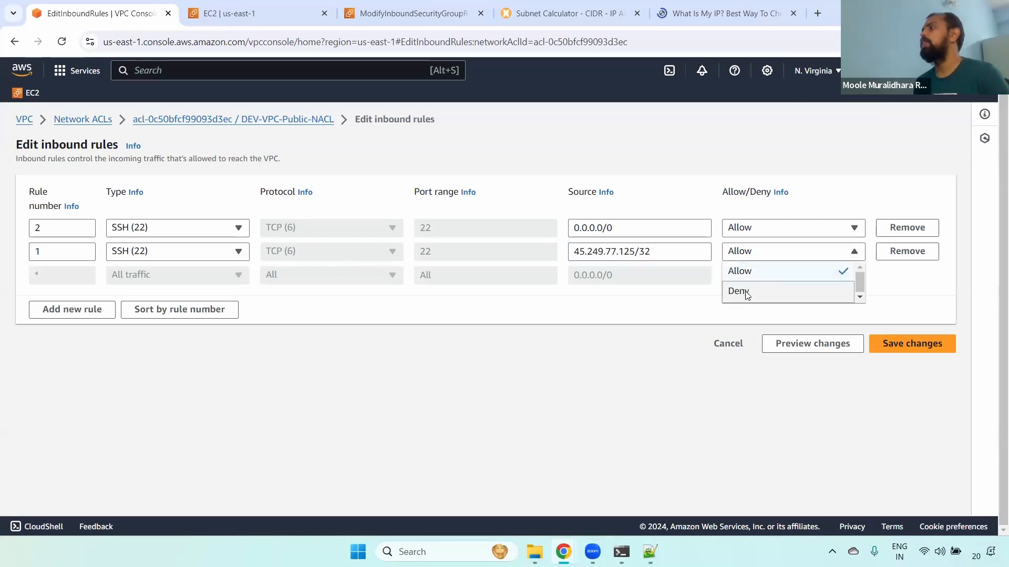
pyautogui.click(749, 290)
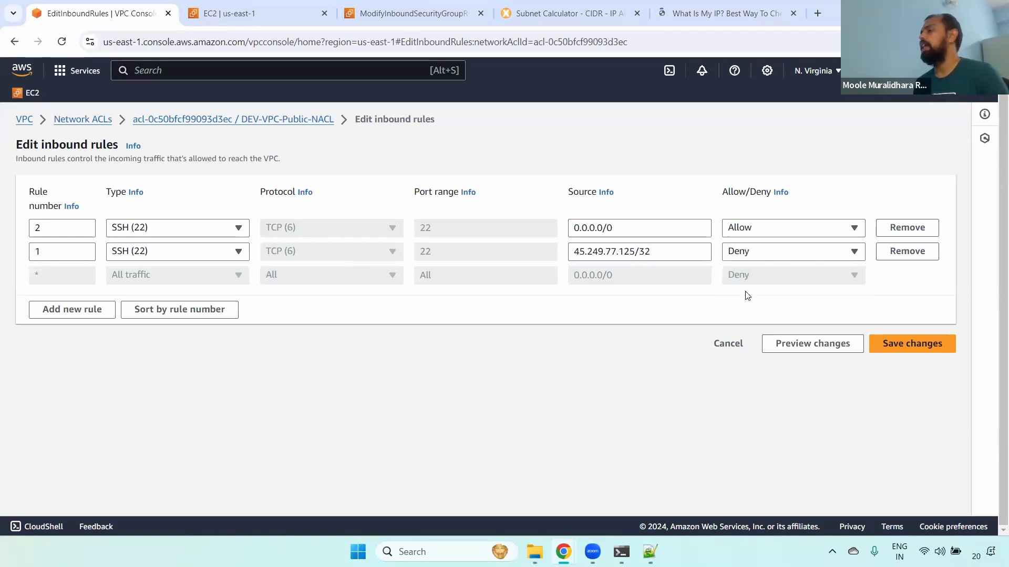
# Save the inbound rule changes for DEV-VPC-Public-NACL.
pyautogui.doubleClick(56, 251)
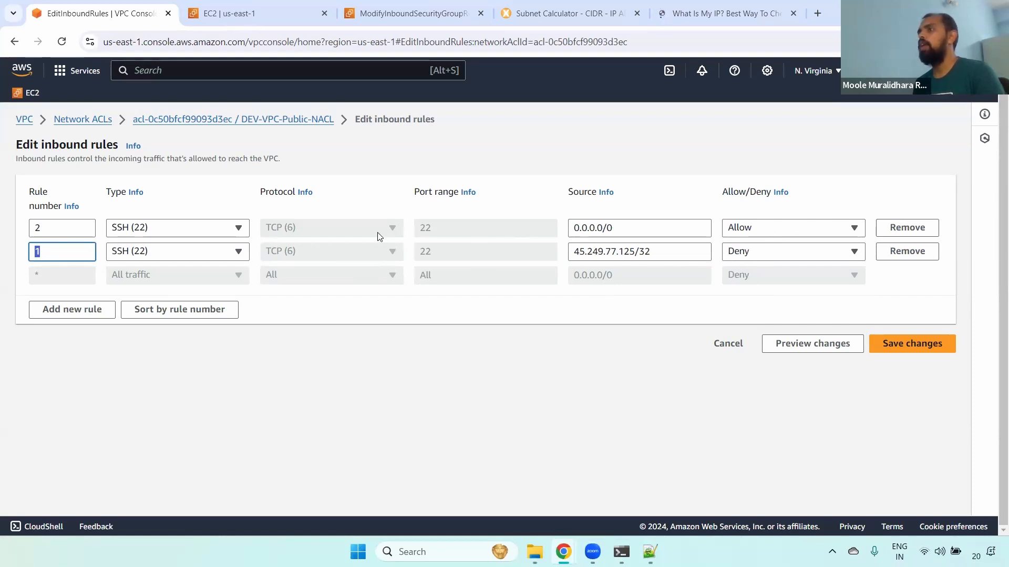
pyautogui.click(440, 235)
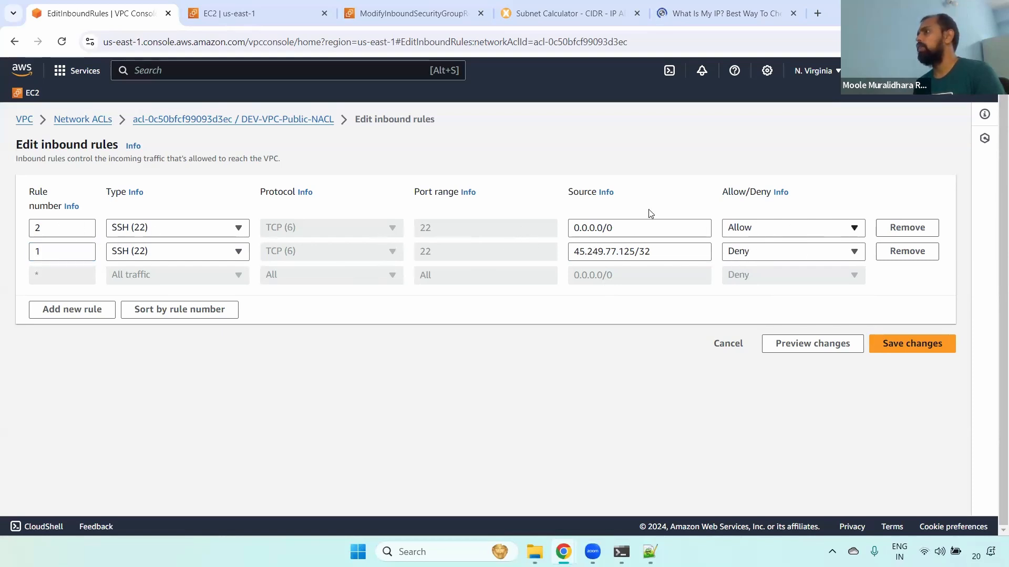
pyautogui.click(900, 348)
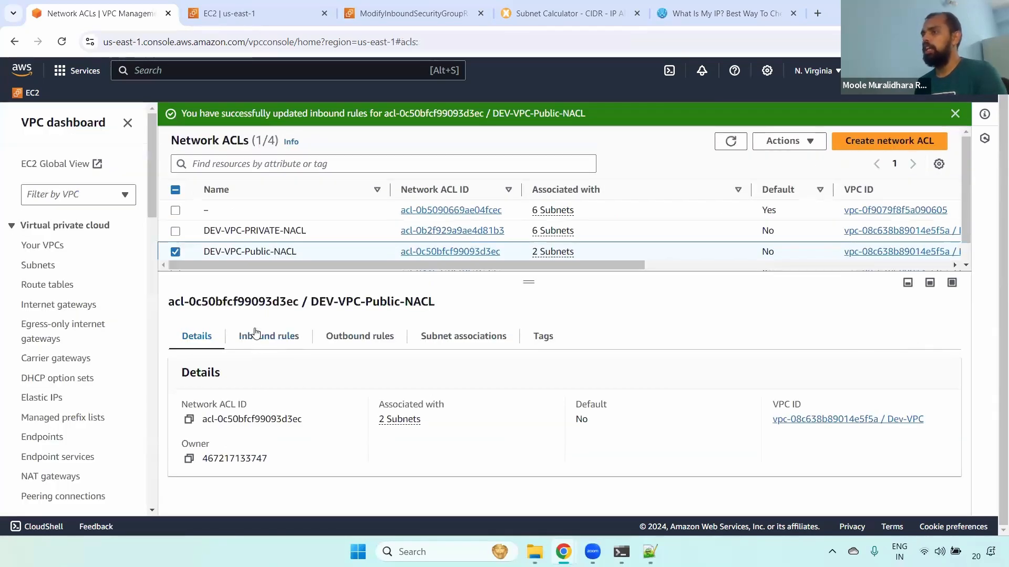
# Review the saved inbound rules of DEV-VPC-Public-NACL, comparing rule 1 with rule 2 by number, source and action.
pyautogui.click(255, 334)
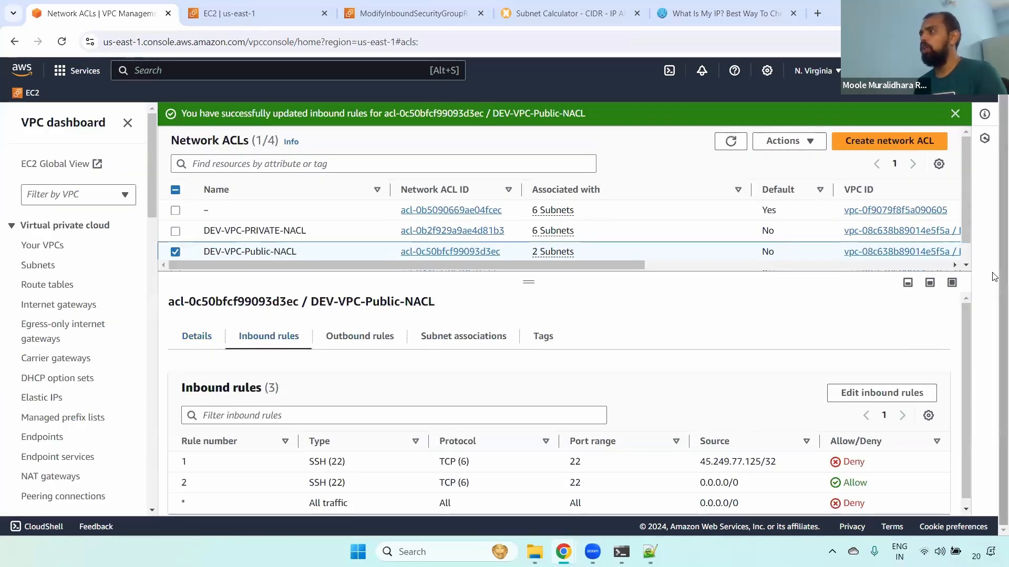
pyautogui.moveTo(965, 317); pyautogui.dragTo(964, 357)
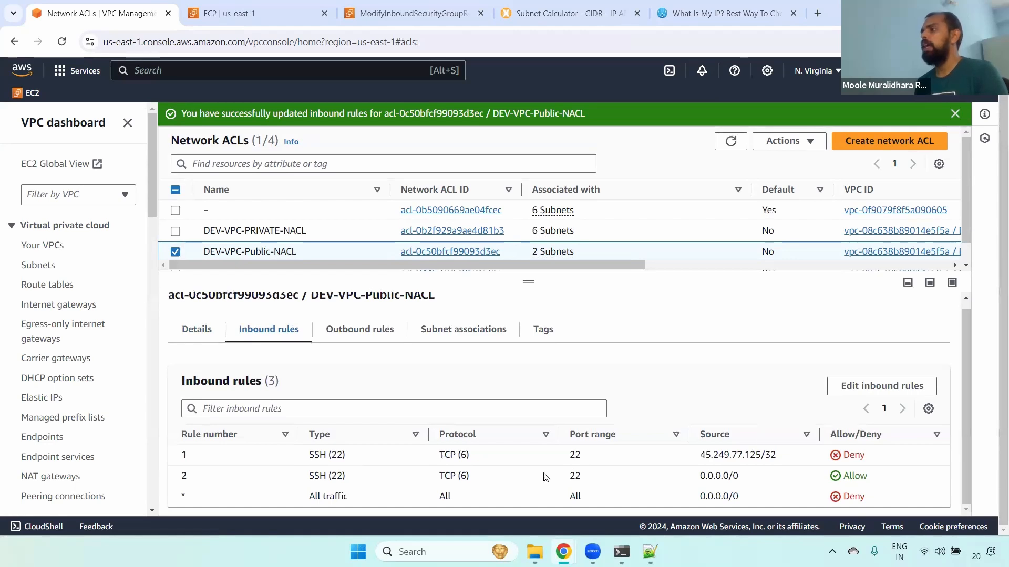
pyautogui.moveTo(303, 461); pyautogui.dragTo(791, 455)
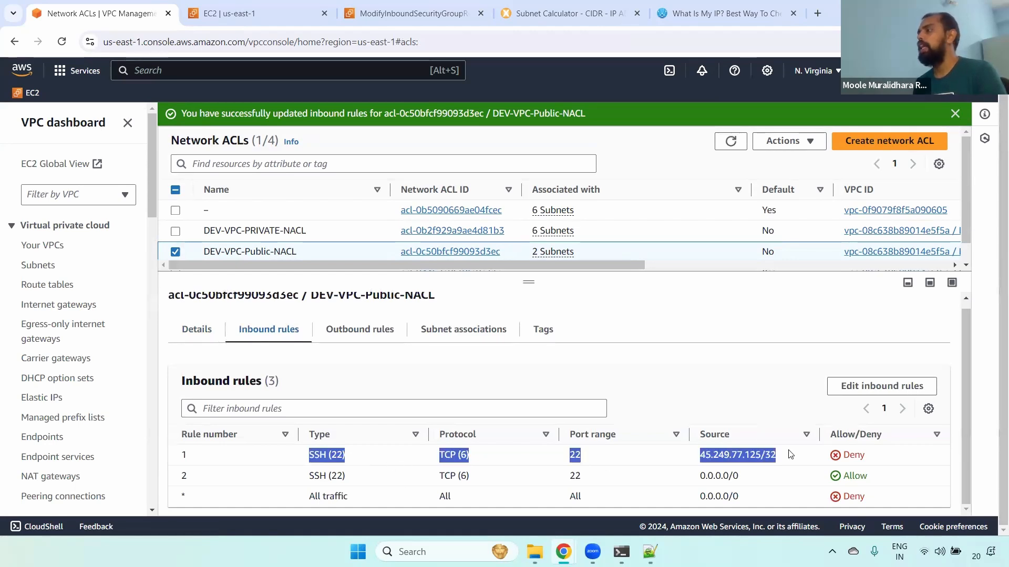
pyautogui.moveTo(182, 458); pyautogui.dragTo(190, 457)
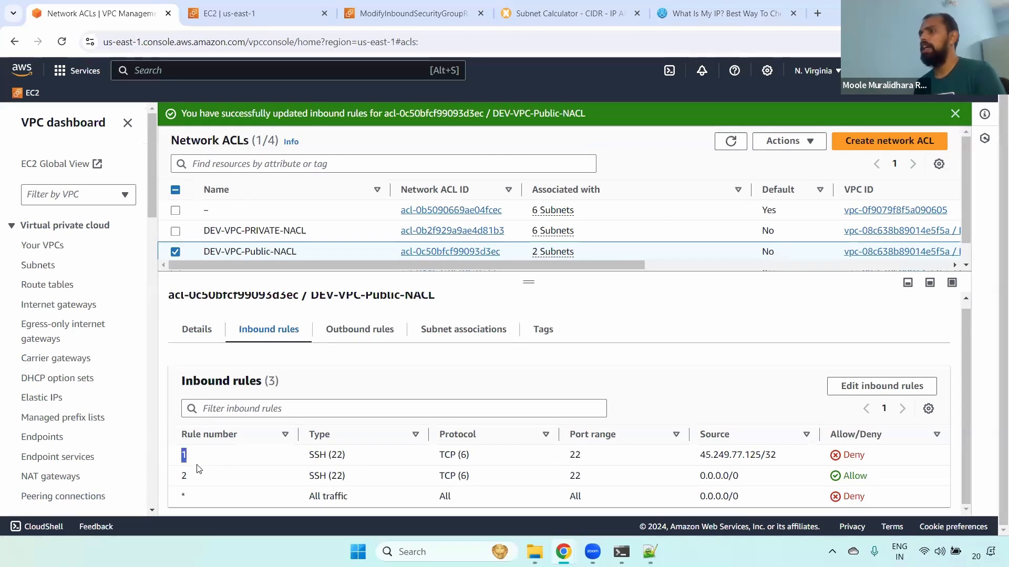
pyautogui.click(188, 479)
pyautogui.moveTo(182, 478); pyautogui.dragTo(192, 481)
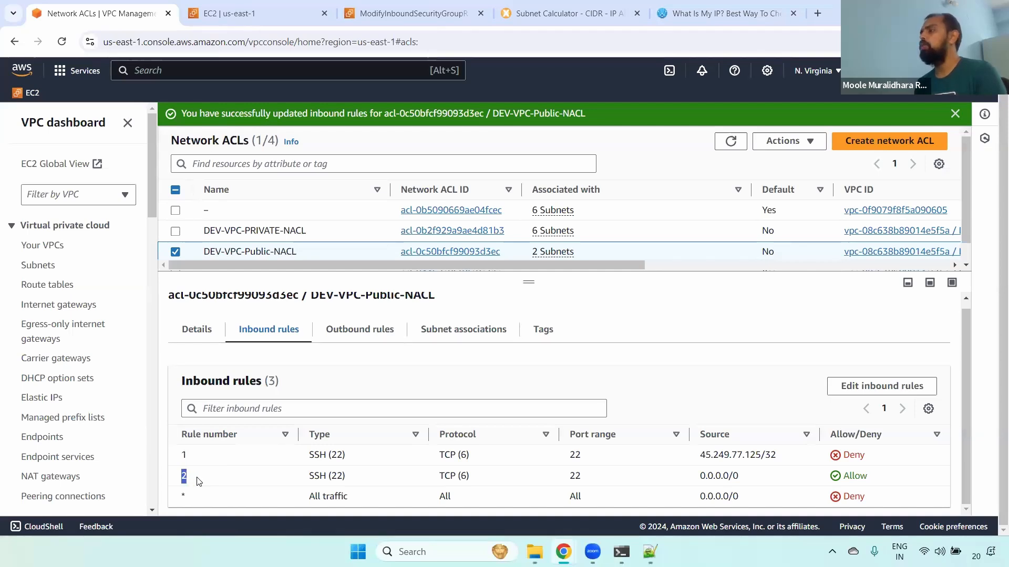
pyautogui.moveTo(874, 477); pyautogui.dragTo(331, 478)
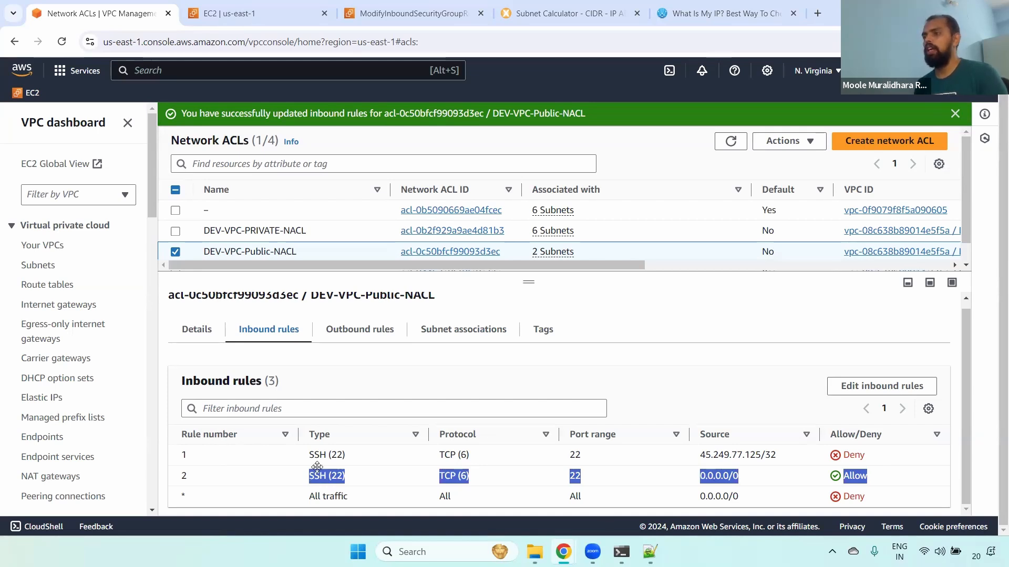
# Close the terminal holding the existing SSH session and open a new Command Prompt in the Downloads folder.
pyautogui.hotkey('alt', 'Tab')
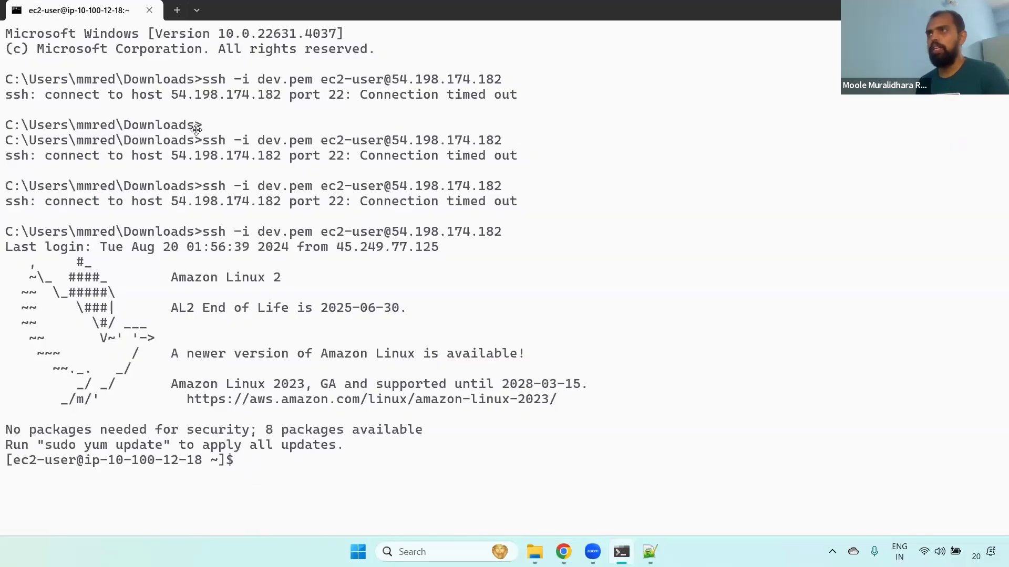
pyautogui.click(149, 10)
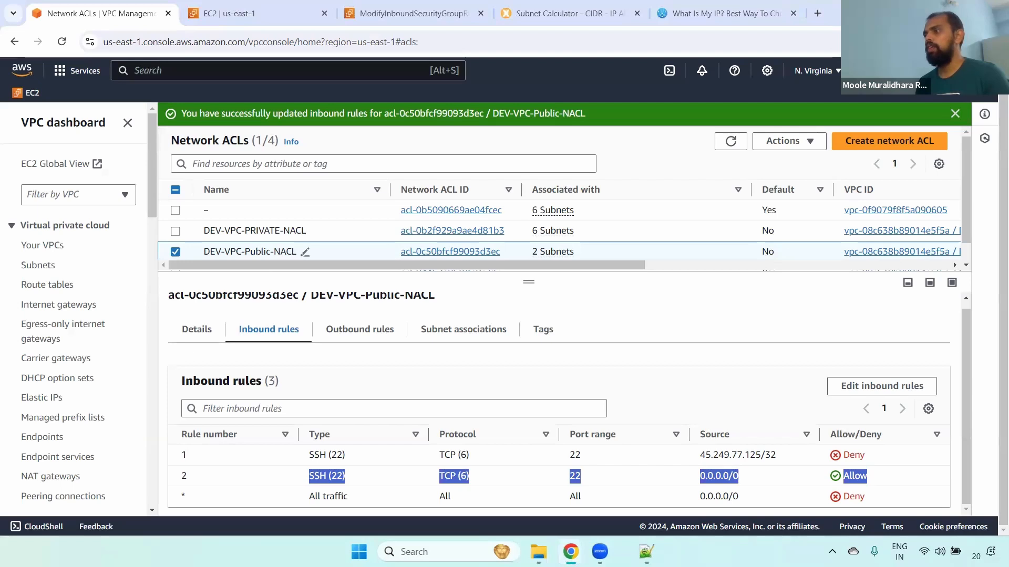
pyautogui.click(538, 551)
pyautogui.click(437, 38)
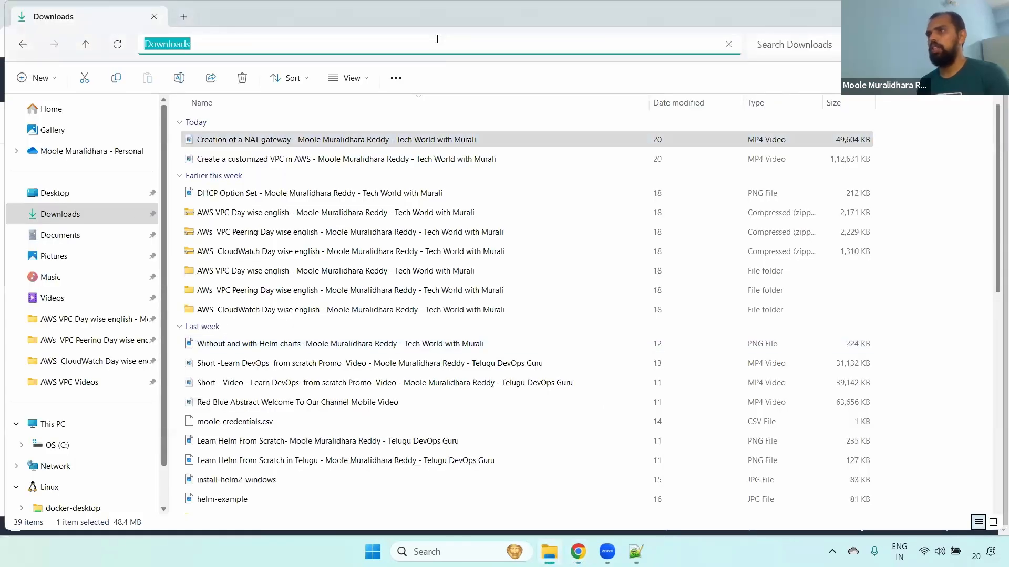
pyautogui.write('cmd')
pyautogui.press('Return')
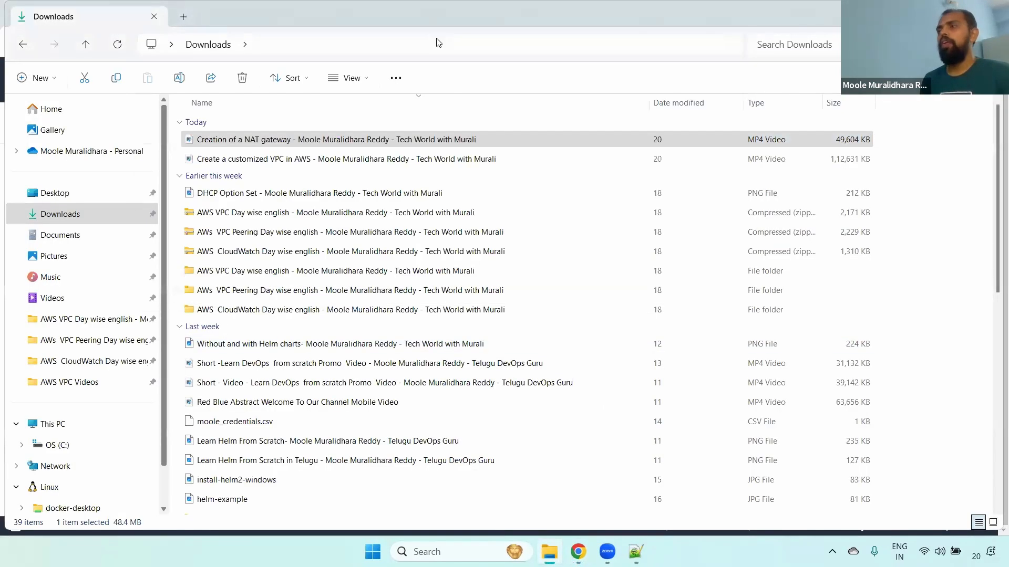
pyautogui.doubleClick(637, 138)
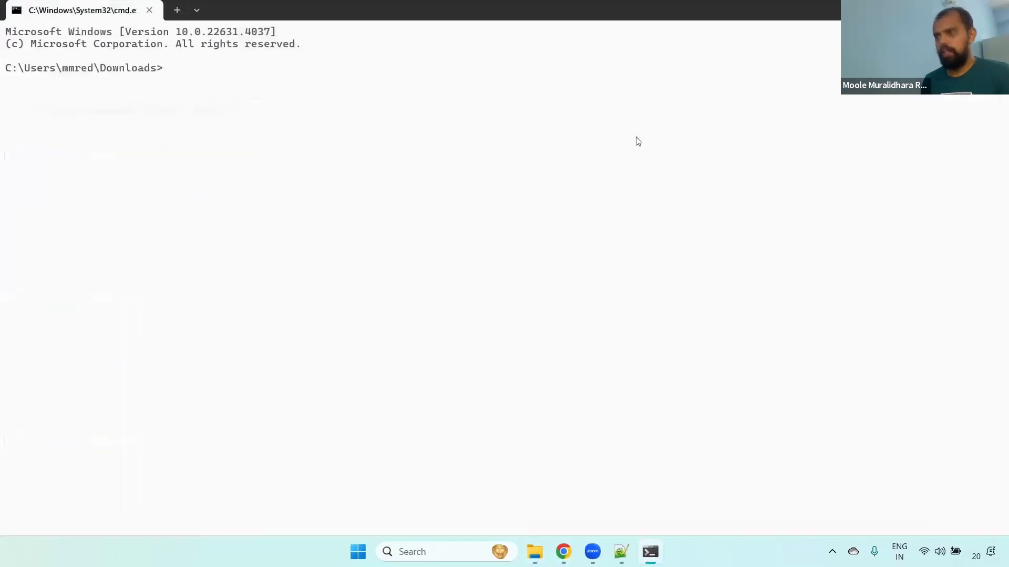
pyautogui.write('ssh -i dev')
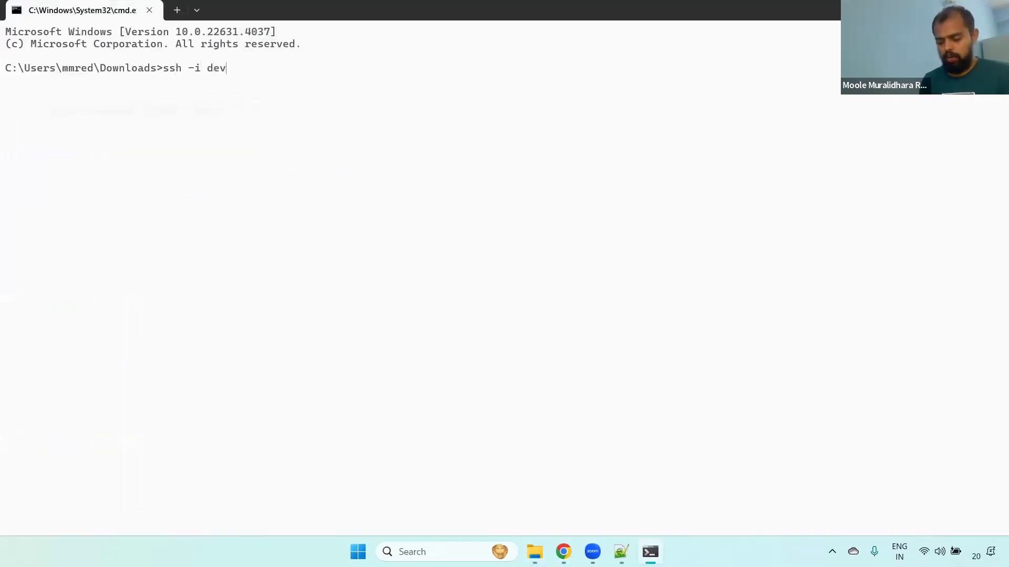
pyautogui.write('.pem ec2')
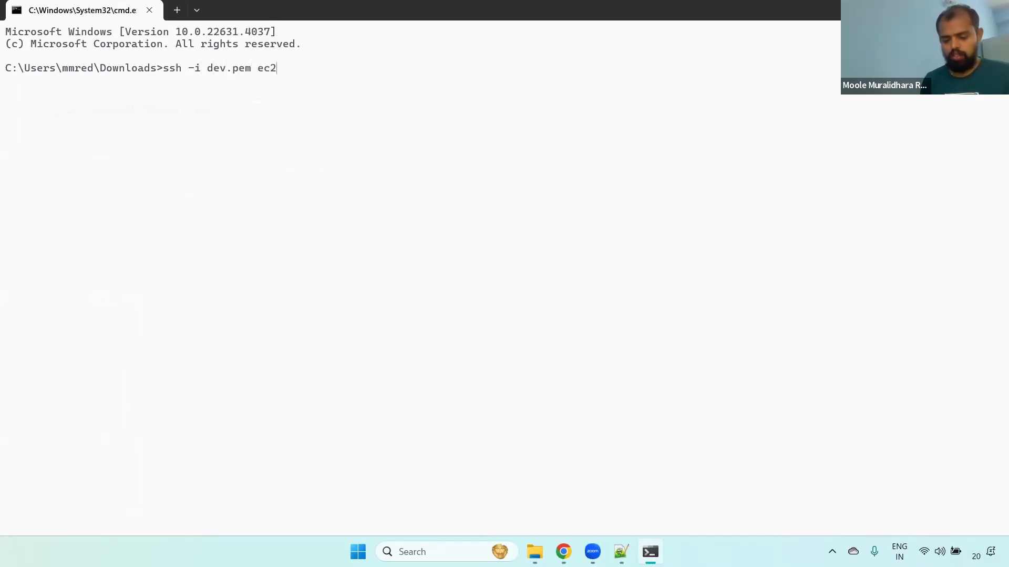
pyautogui.write('-user@')
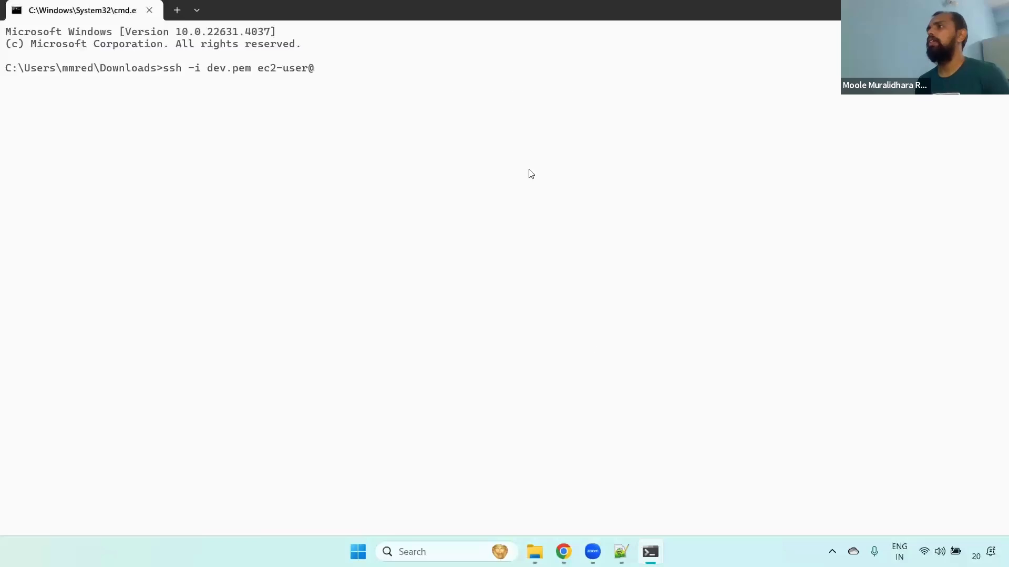
pyautogui.hotkey('alt', 'Tab')
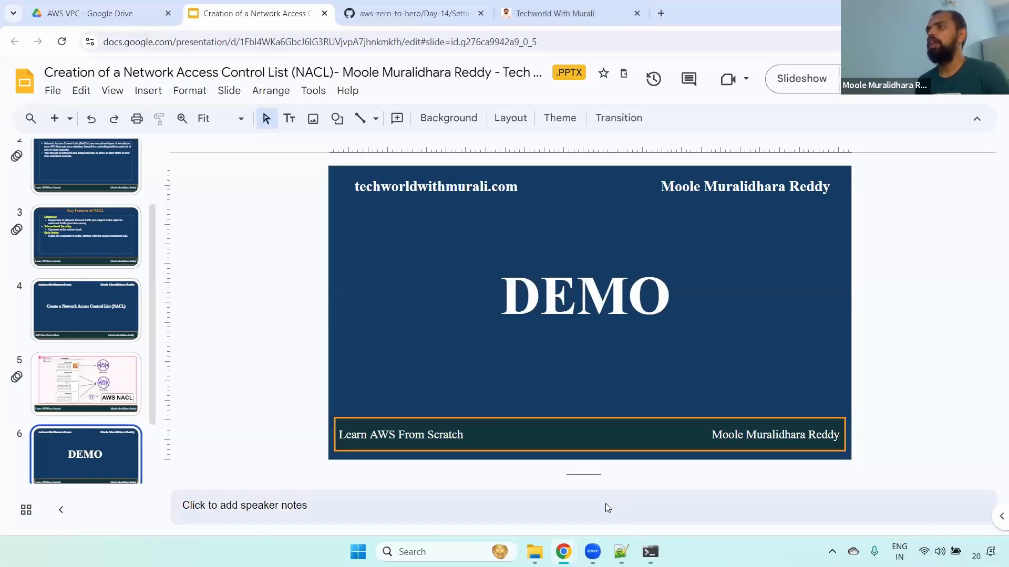
pyautogui.hotkey('alt', 'Tab')
pyautogui.hotkey('ctrl', 'Tab')
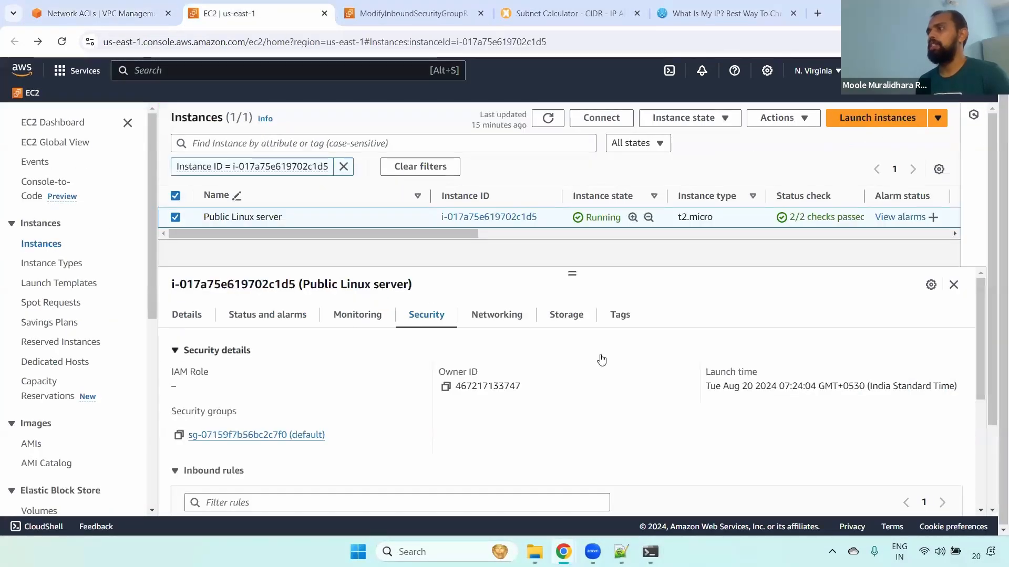
pyautogui.click(181, 315)
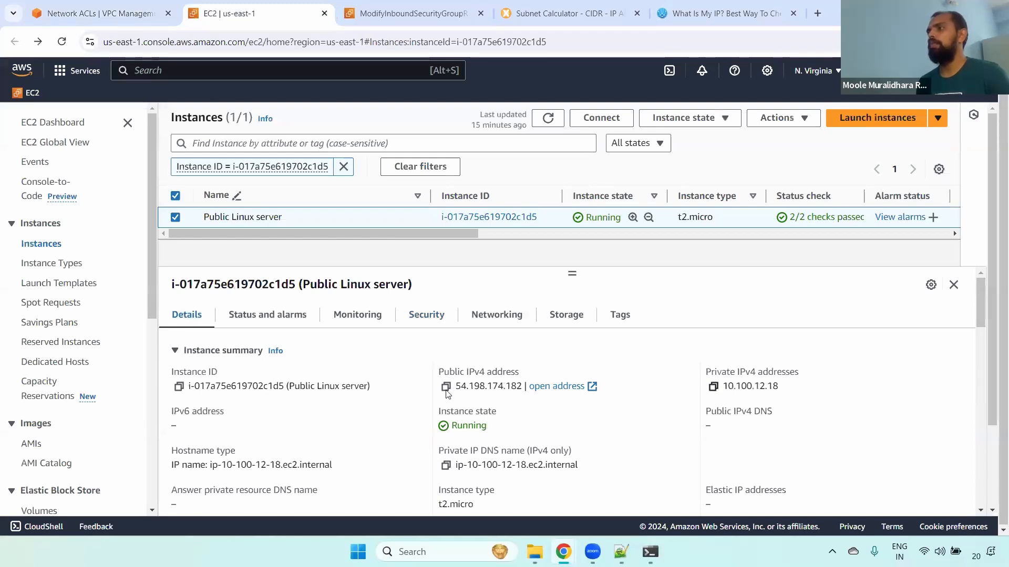
pyautogui.hotkey('alt', 'Tab')
pyautogui.hotkey('alt', 'Tab')
pyautogui.hotkey('alt', 'Tab')
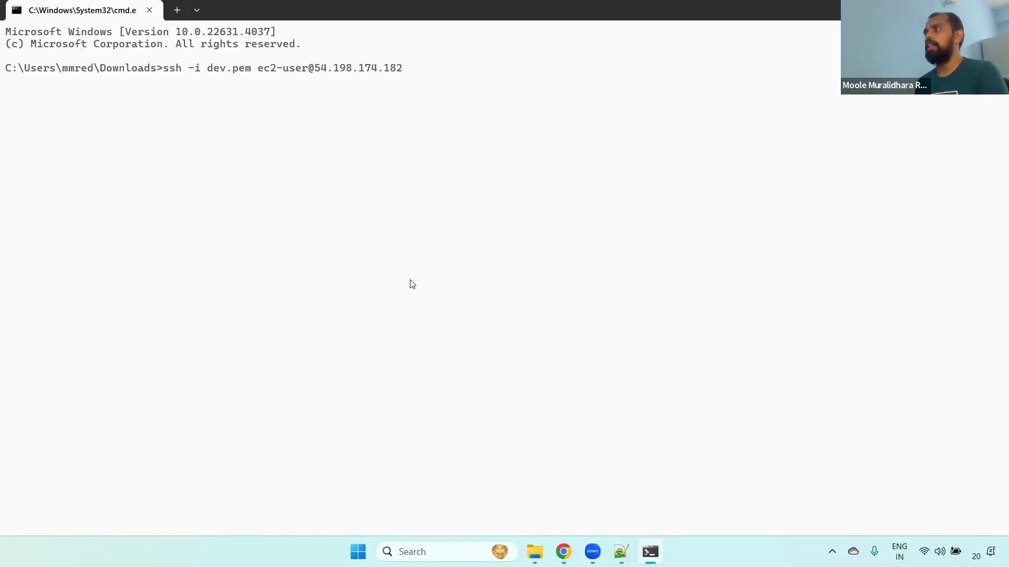
# Compare source and action of inbound rules 1 and 2 in DEV-VPC-Public-NACL, and check the SSH attempt in the terminal.
pyautogui.moveTo(563, 551)
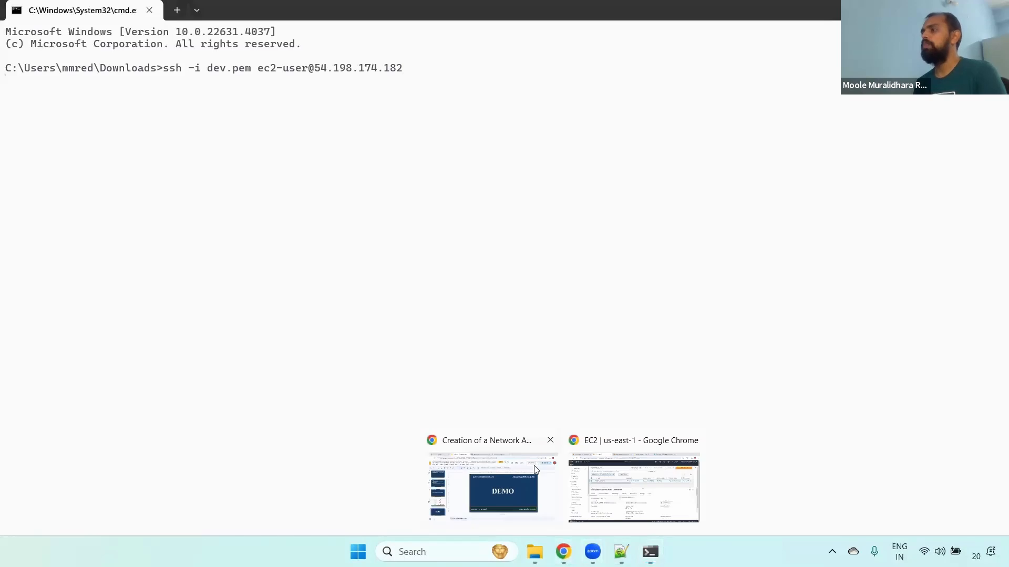
pyautogui.click(633, 488)
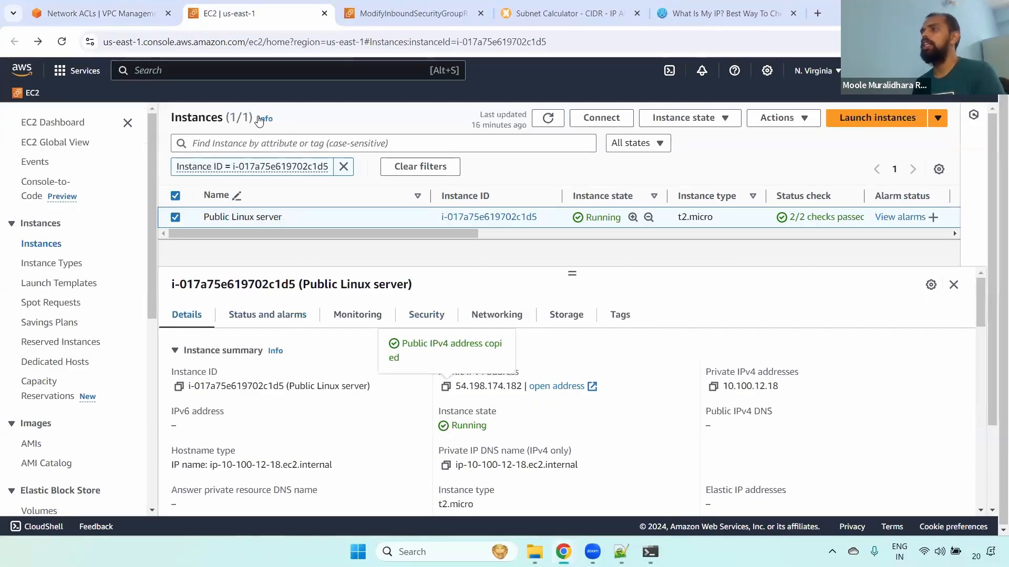
pyautogui.click(100, 13)
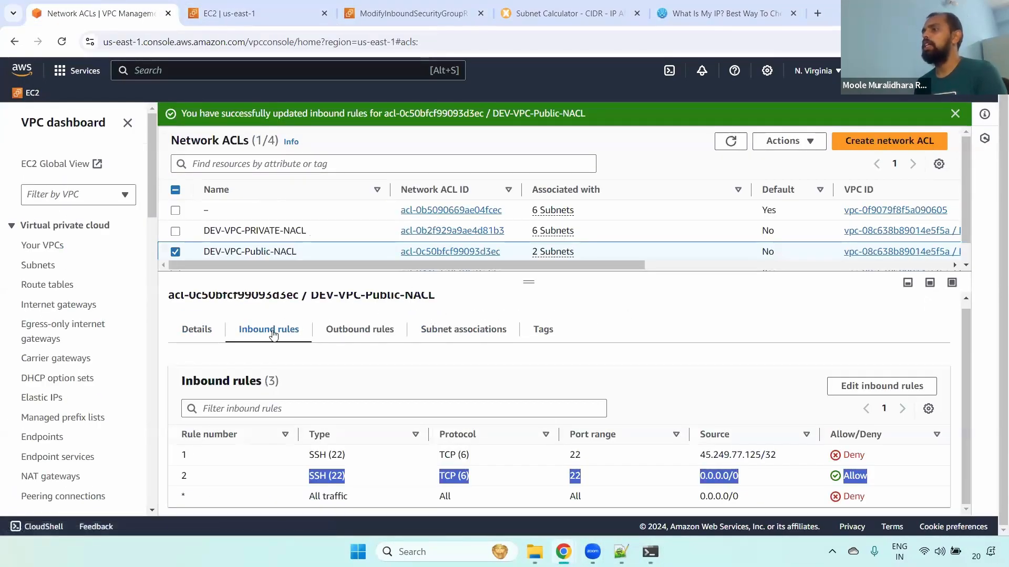
pyautogui.moveTo(907, 457); pyautogui.dragTo(692, 462)
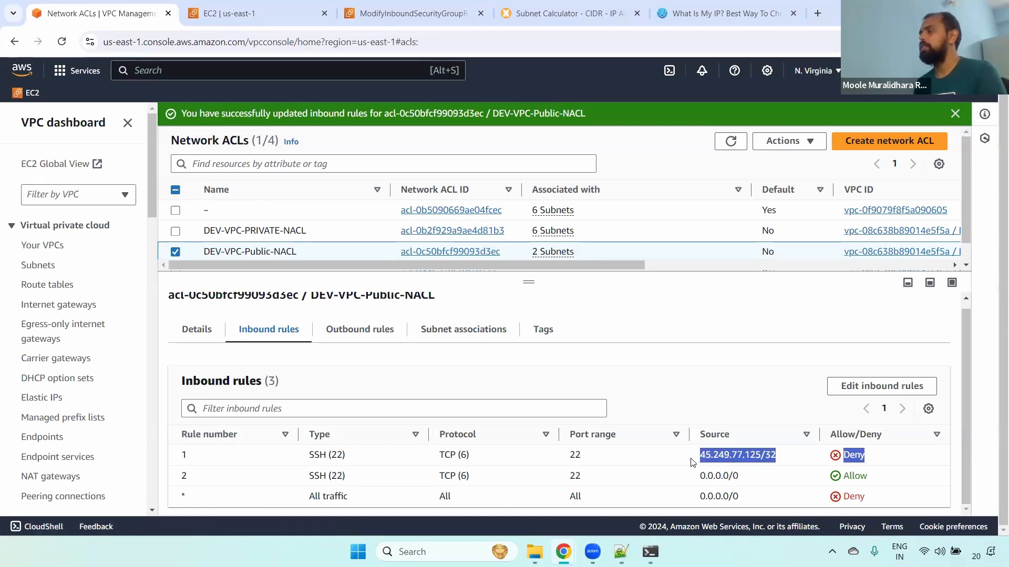
pyautogui.moveTo(544, 462); pyautogui.dragTo(914, 450)
pyautogui.click(914, 451)
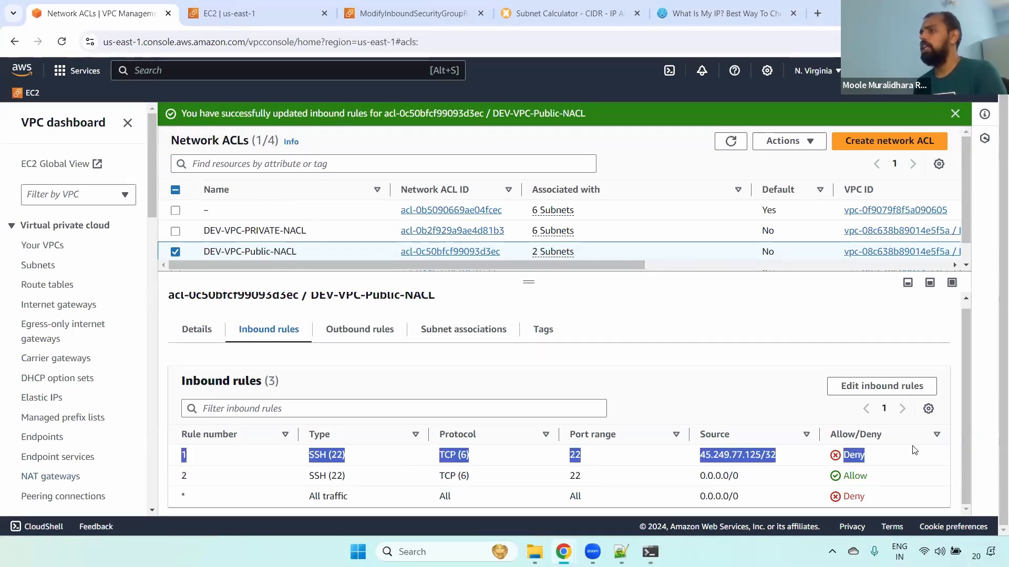
pyautogui.click(172, 482)
pyautogui.moveTo(172, 482); pyautogui.dragTo(479, 486)
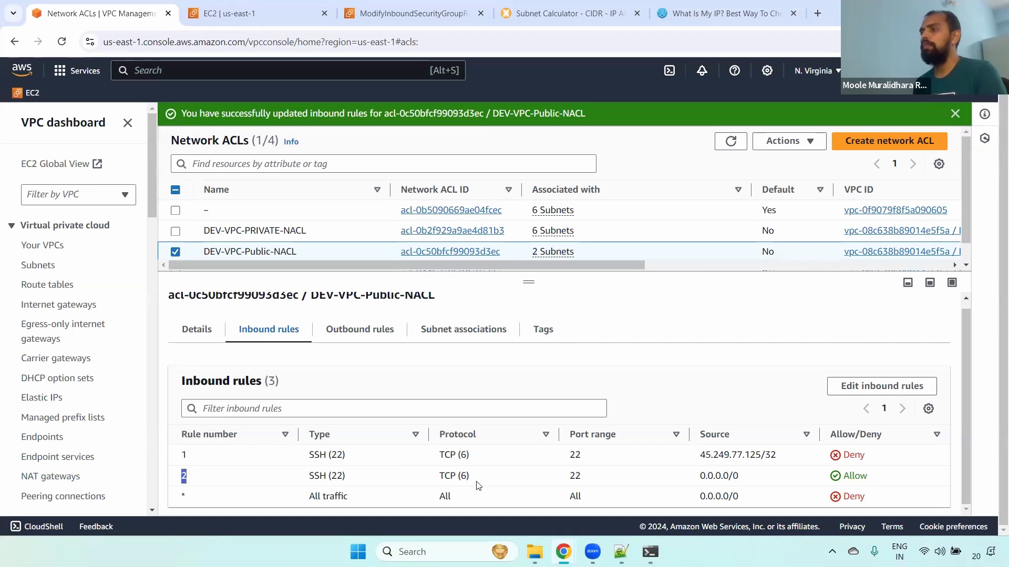
pyautogui.moveTo(599, 482); pyautogui.dragTo(776, 479)
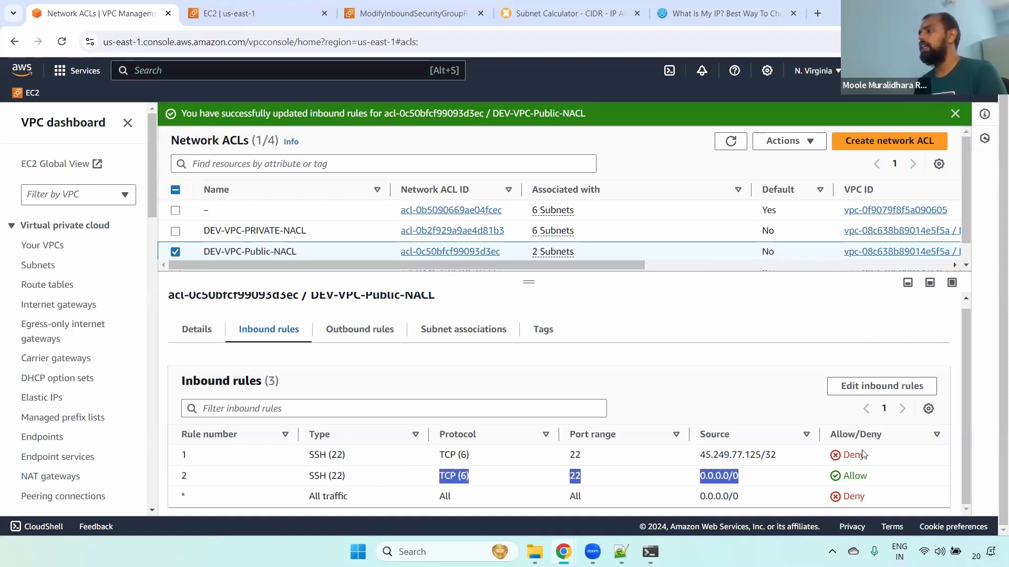
pyautogui.moveTo(866, 453); pyautogui.dragTo(637, 463)
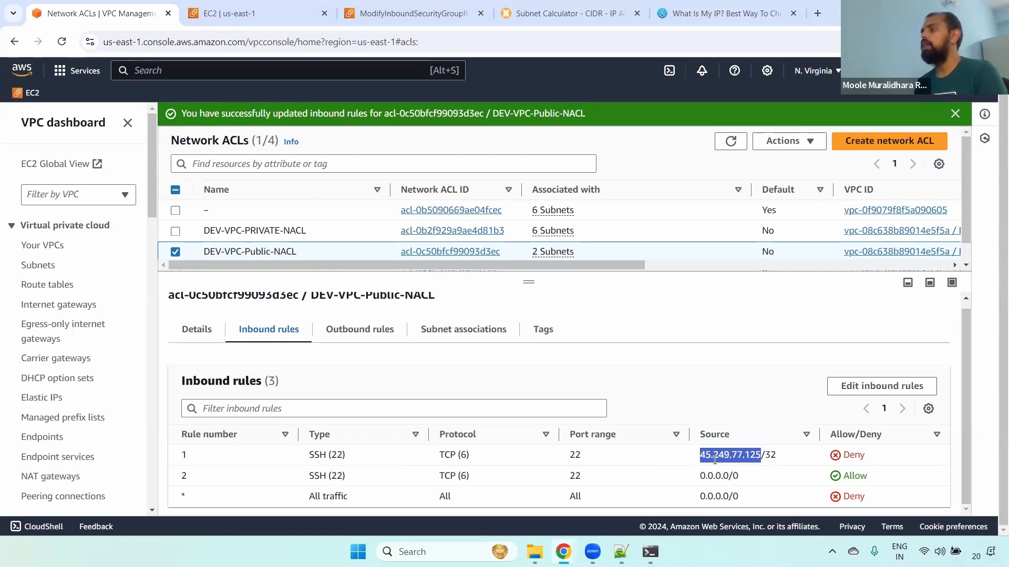
pyautogui.moveTo(888, 479); pyautogui.dragTo(178, 482)
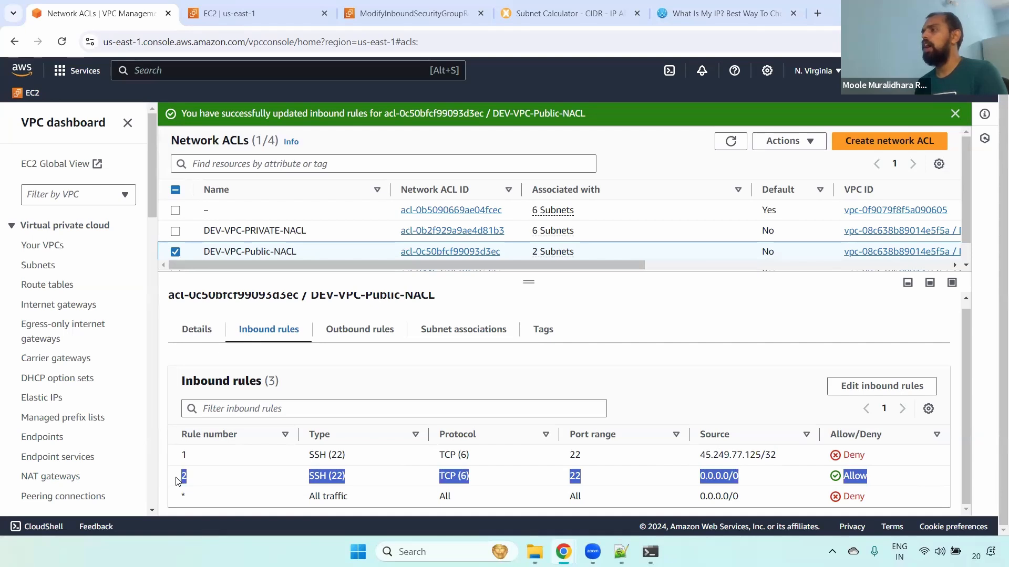
pyautogui.moveTo(814, 456); pyautogui.dragTo(697, 455)
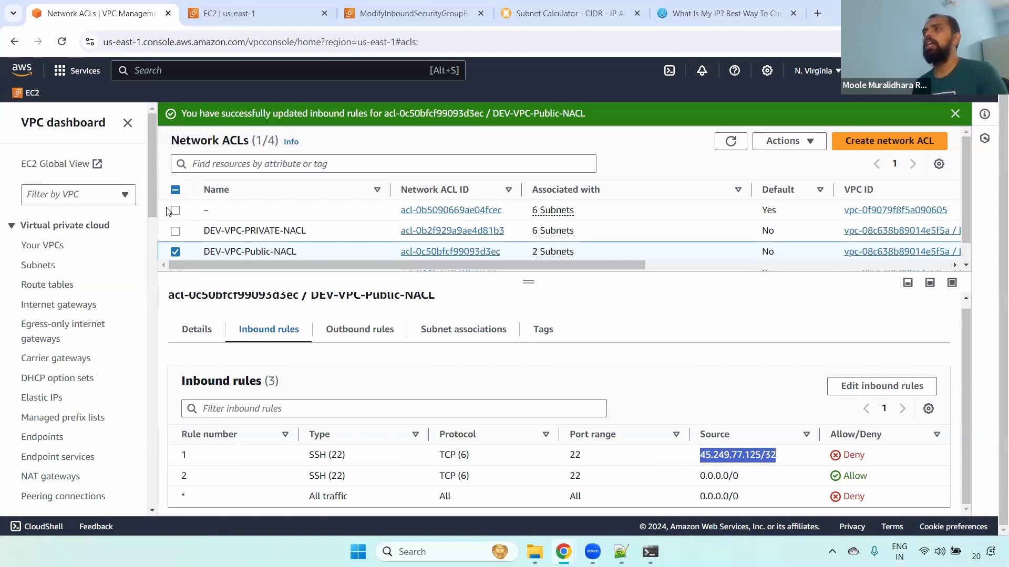
pyautogui.hotkey('alt', 'Tab')
pyautogui.hotkey('alt', 'Tab')
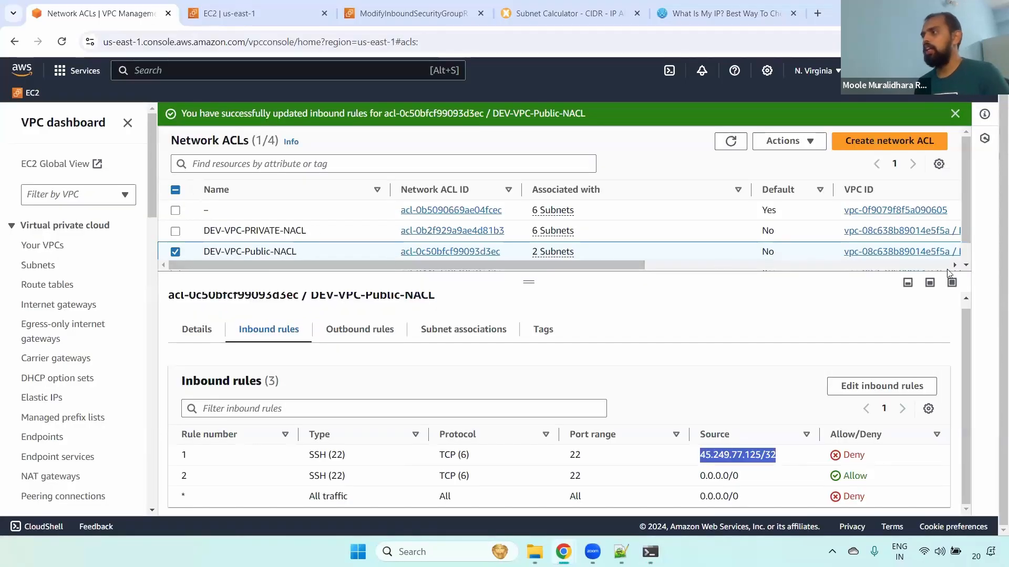
# Number the 45.249.77.125/32 Deny rule 2 and the 0.0.0.0/0 Allow rule 1 in the inbound rules, and try to save.
pyautogui.click(875, 387)
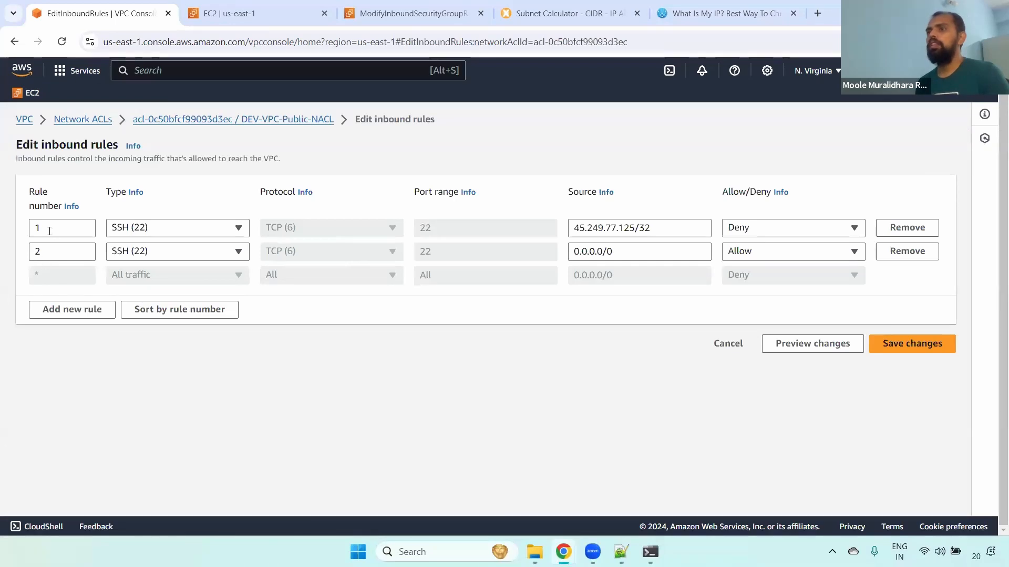
pyautogui.doubleClick(51, 229)
pyautogui.write('2')
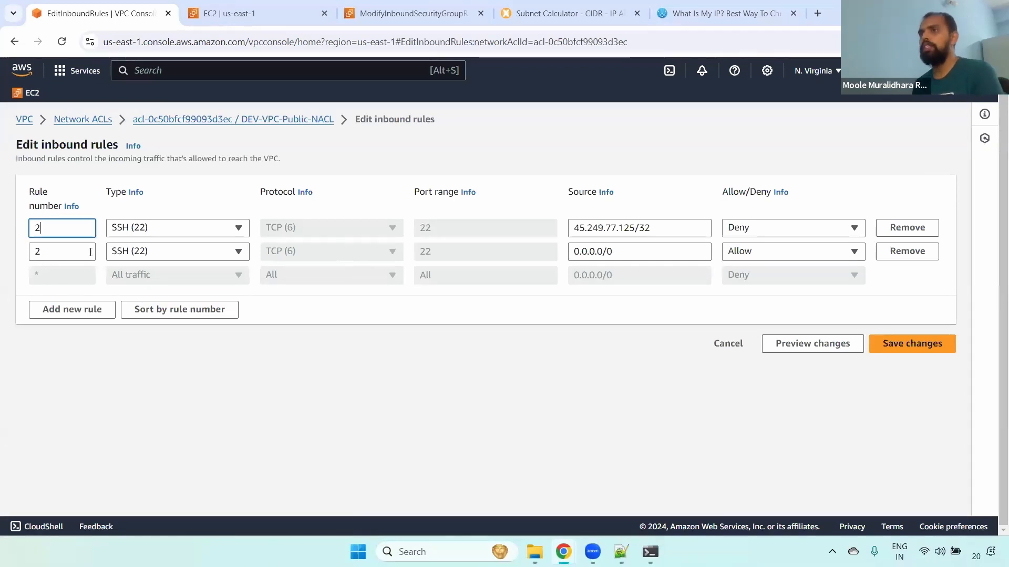
pyautogui.doubleClick(73, 252)
pyautogui.write('1')
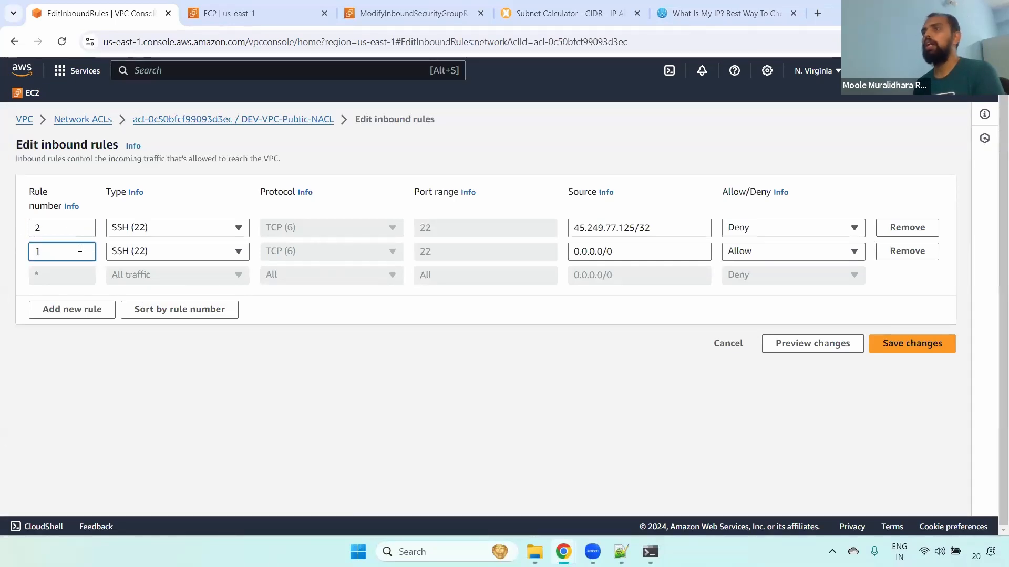
pyautogui.click(474, 348)
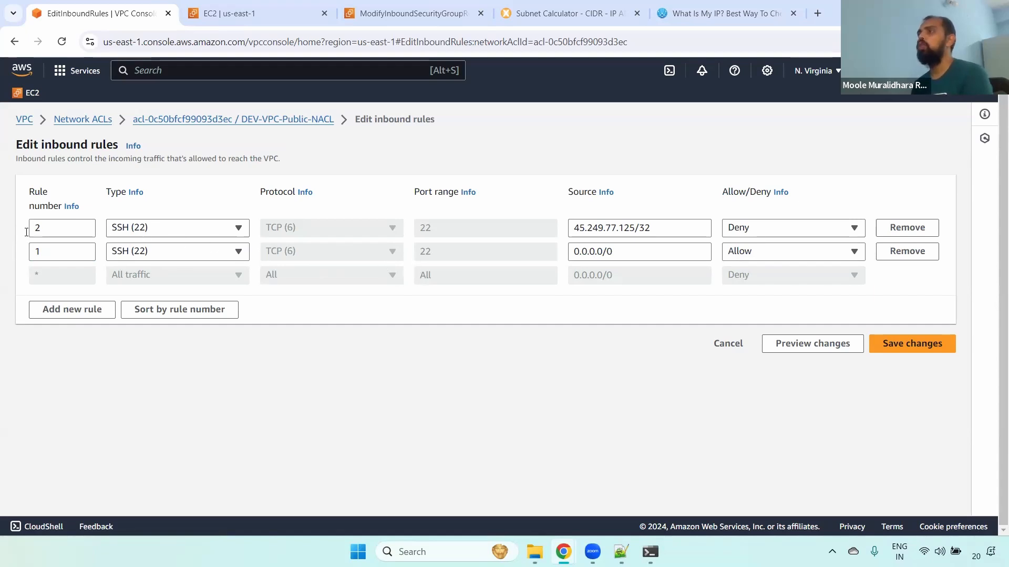
pyautogui.moveTo(656, 229); pyautogui.dragTo(552, 230)
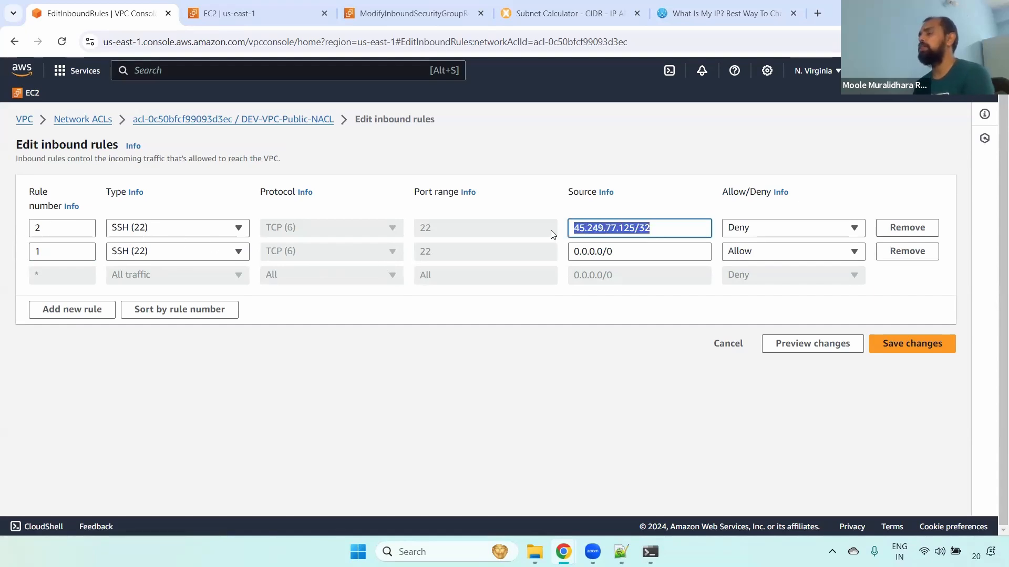
pyautogui.doubleClick(670, 232)
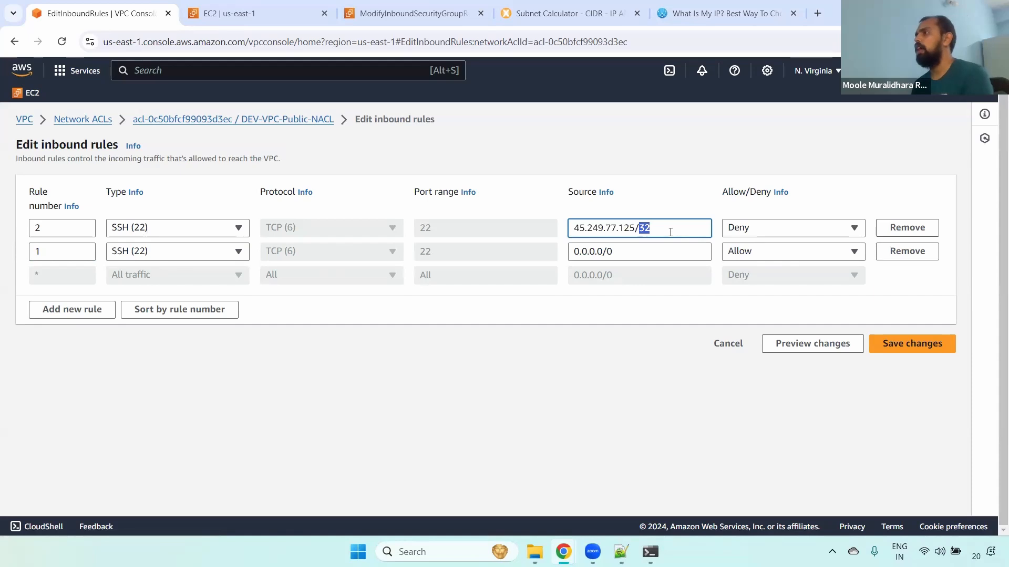
pyautogui.tripleClick(607, 230)
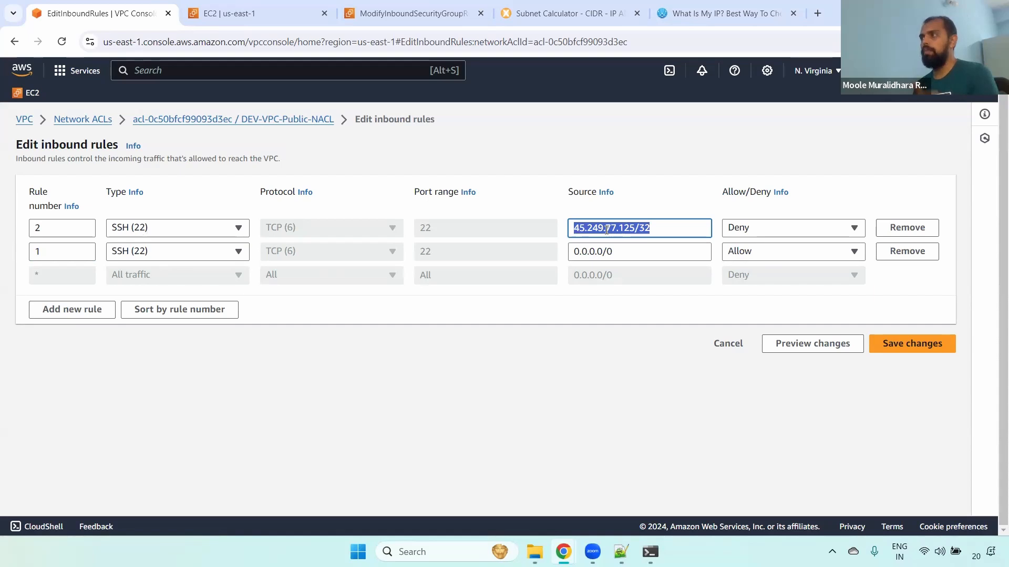
pyautogui.click(906, 344)
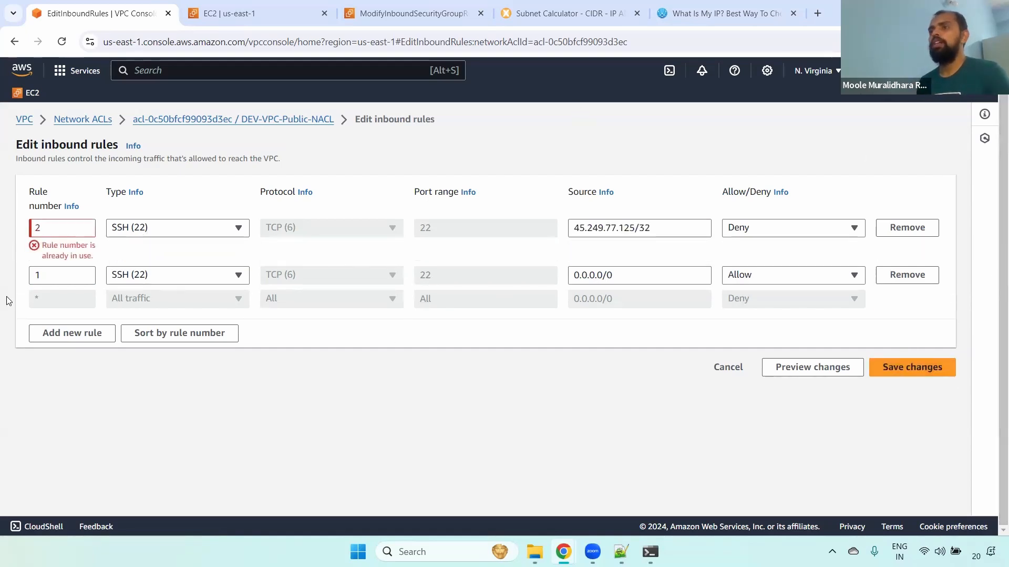
# Set the 45.249.77.125/32 Deny rule's number to 3 and save the inbound rule changes.
pyautogui.click(64, 226)
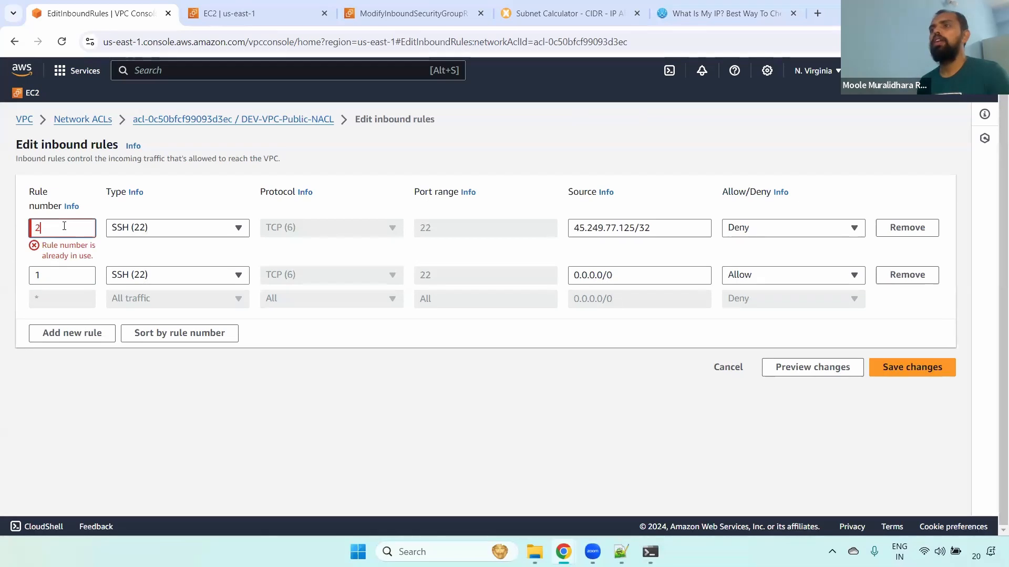
pyautogui.press('BackSpace')
pyautogui.write('3')
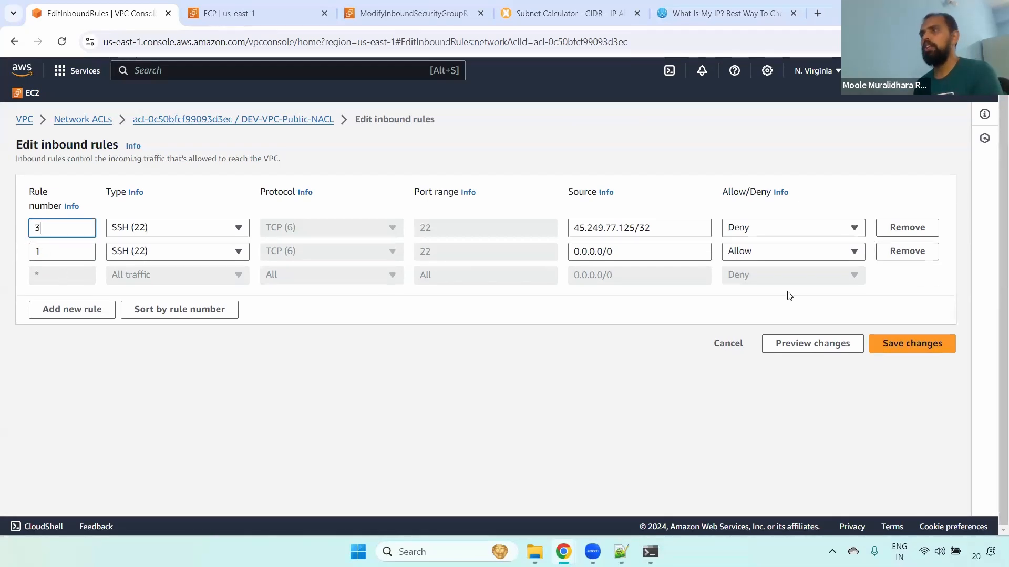
pyautogui.click(899, 355)
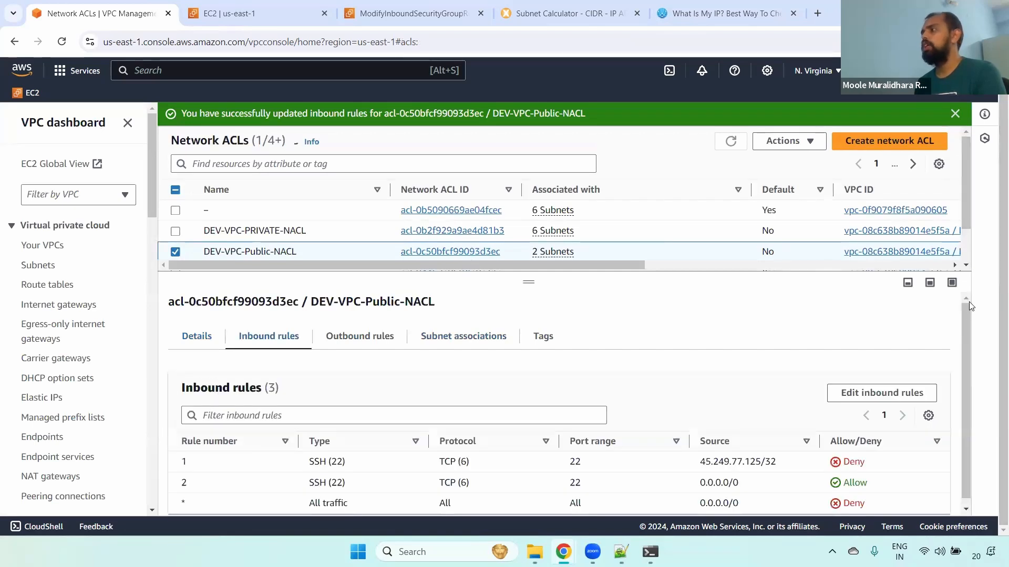
pyautogui.scroll(-1, 410, 489)
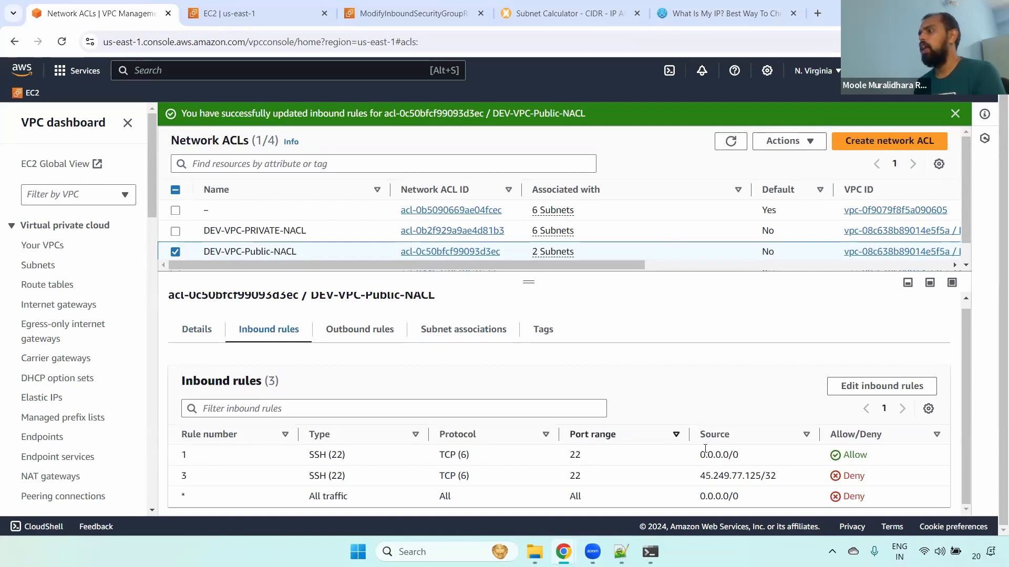
# Compare the type, source and action of inbound rules 1 and 3 in DEV-VPC-Public-NACL.
pyautogui.moveTo(705, 455); pyautogui.dragTo(872, 456)
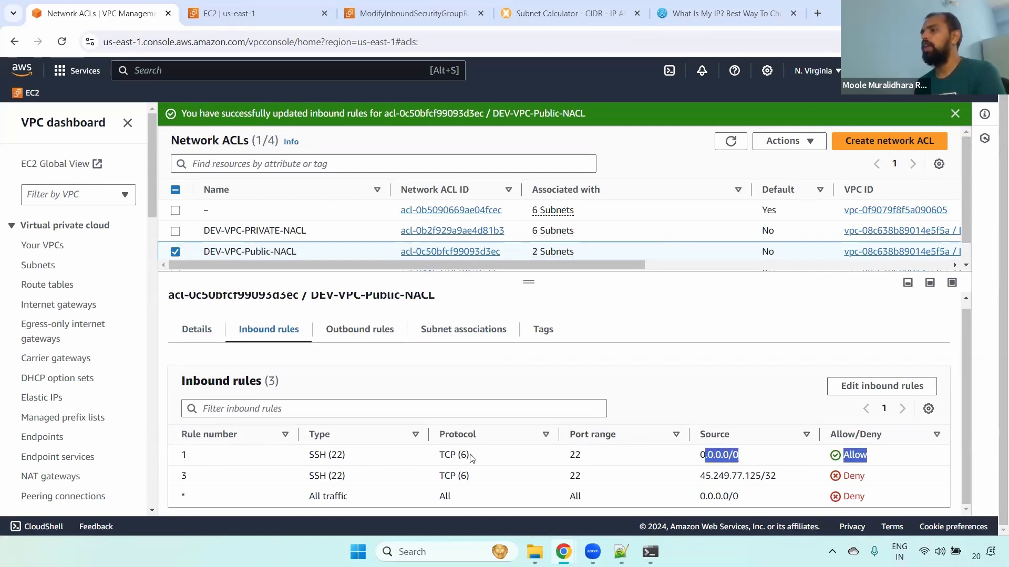
pyautogui.tripleClick(355, 455)
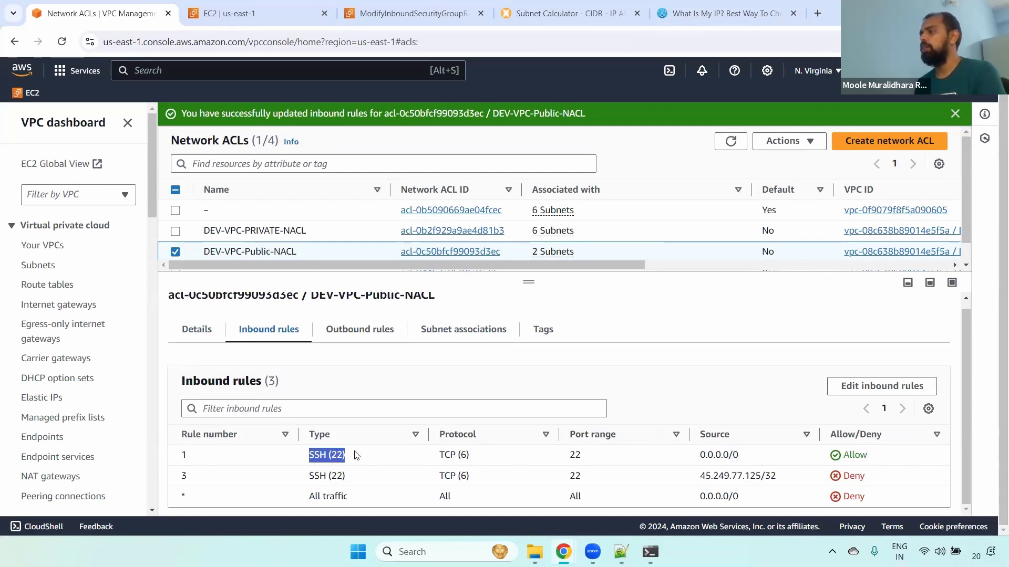
pyautogui.doubleClick(183, 476)
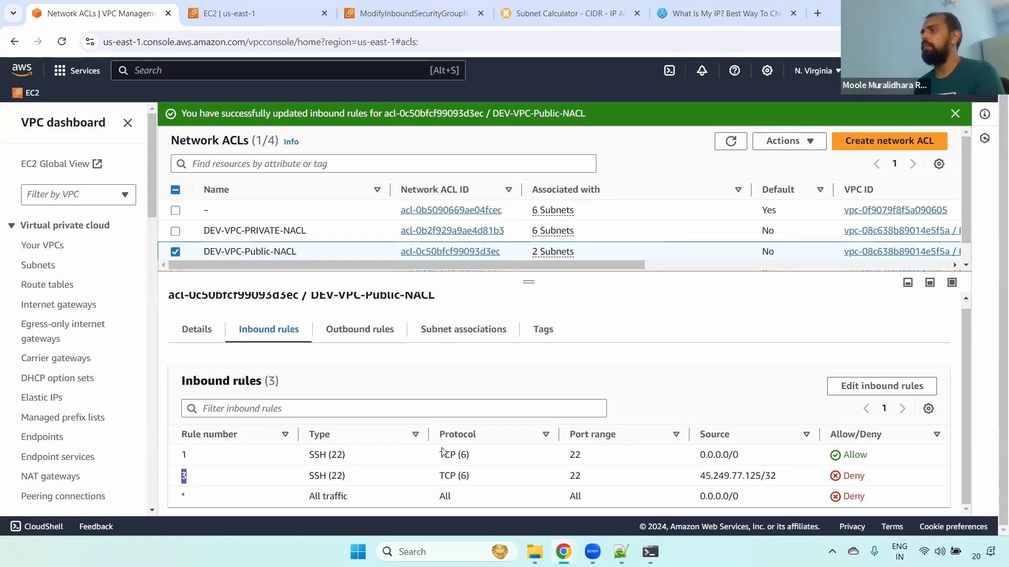
pyautogui.moveTo(701, 473); pyautogui.dragTo(777, 476)
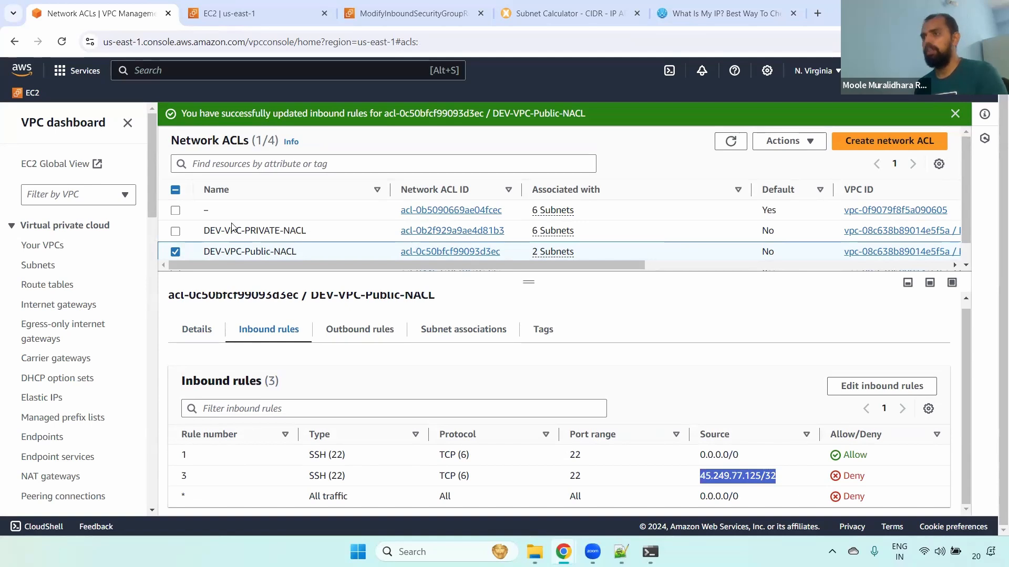
pyautogui.hotkey('alt', 'Tab')
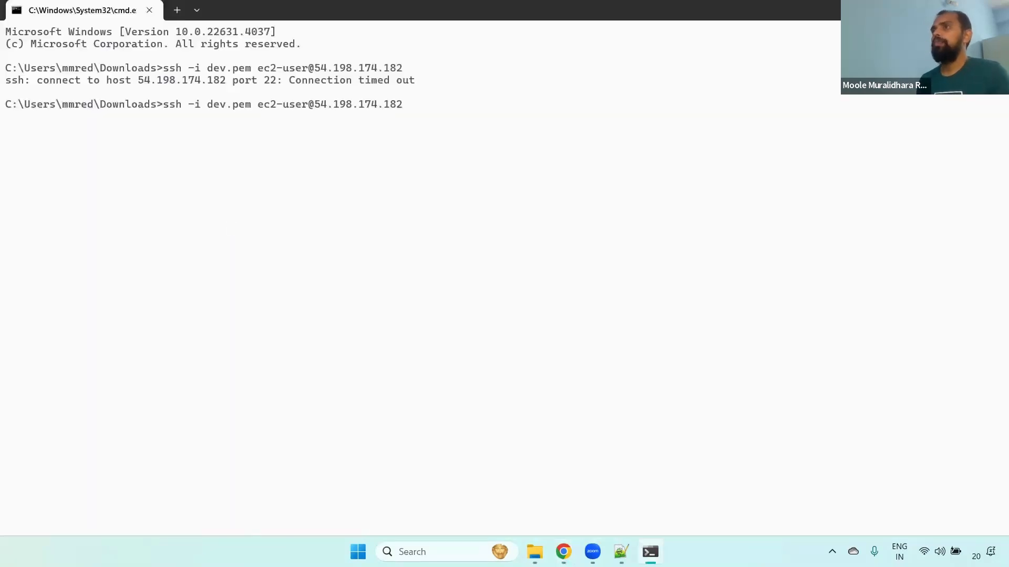
pyautogui.press('Return')
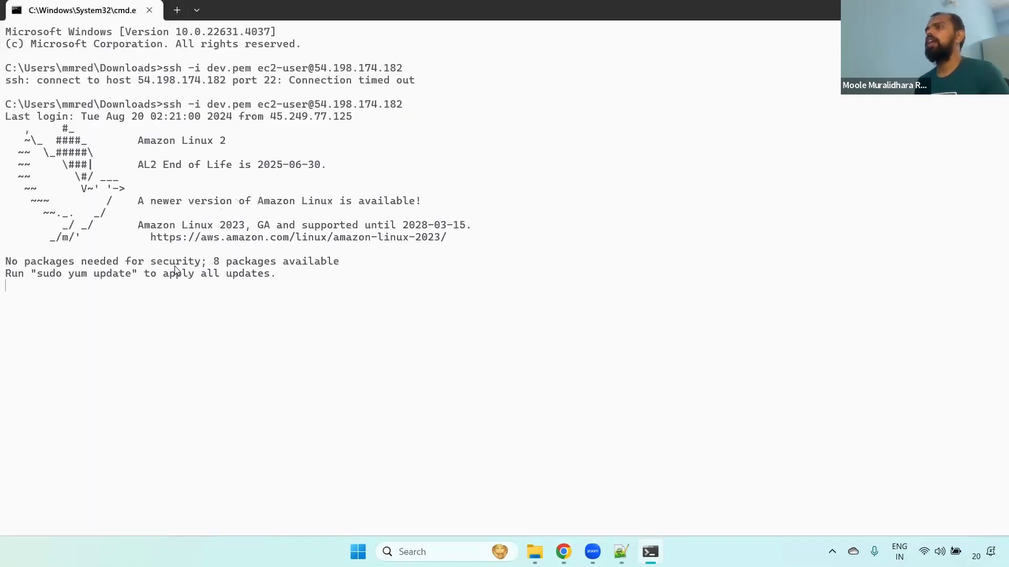
pyautogui.hotkey('alt', 'Tab')
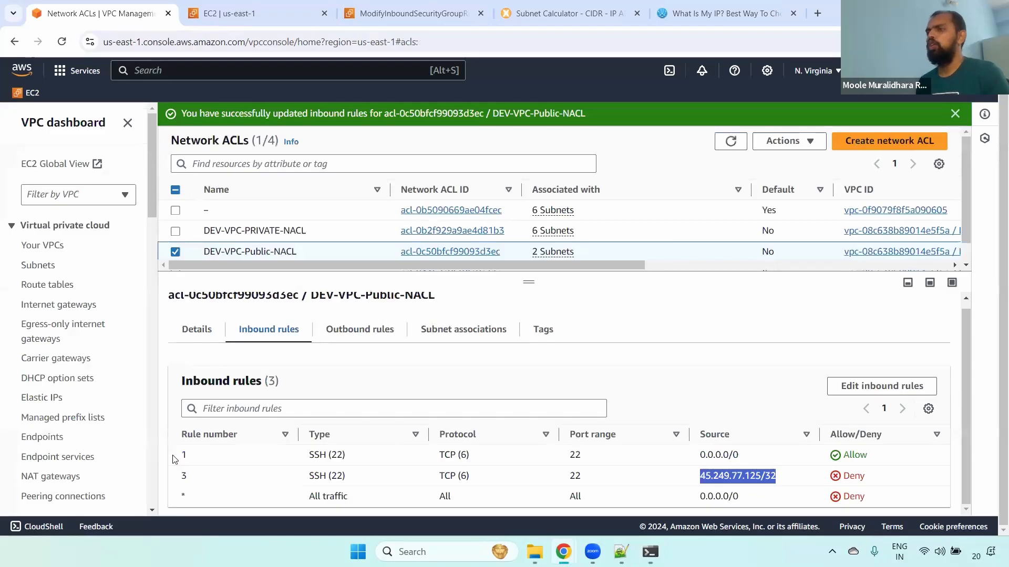
# Examine how inbound rule 1 (Allow 0.0.0.0/0) takes priority over rule 3 (Deny 45.249.77.125/32) by rule number.
pyautogui.moveTo(177, 456); pyautogui.dragTo(214, 460)
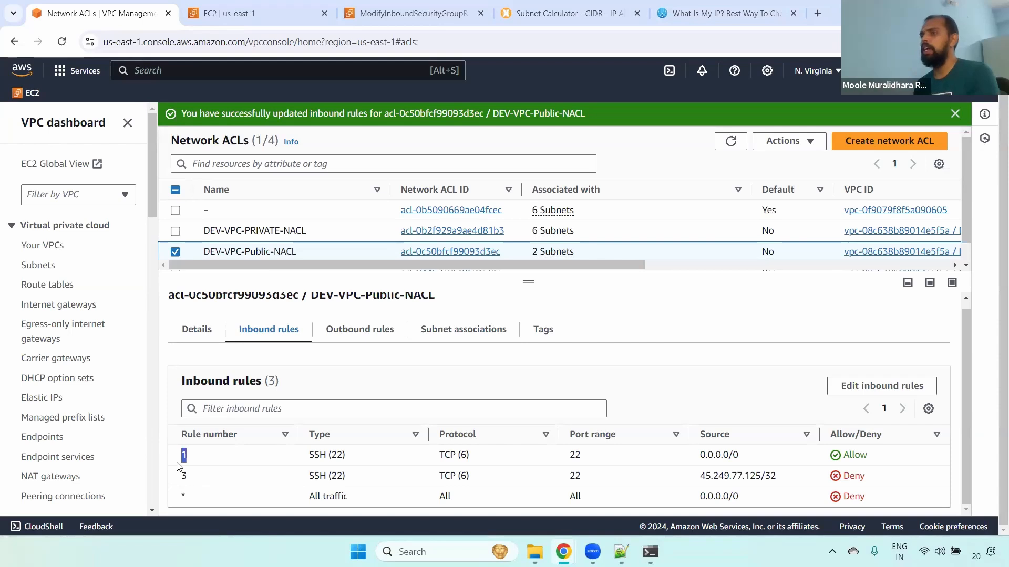
pyautogui.moveTo(181, 456); pyautogui.dragTo(886, 453)
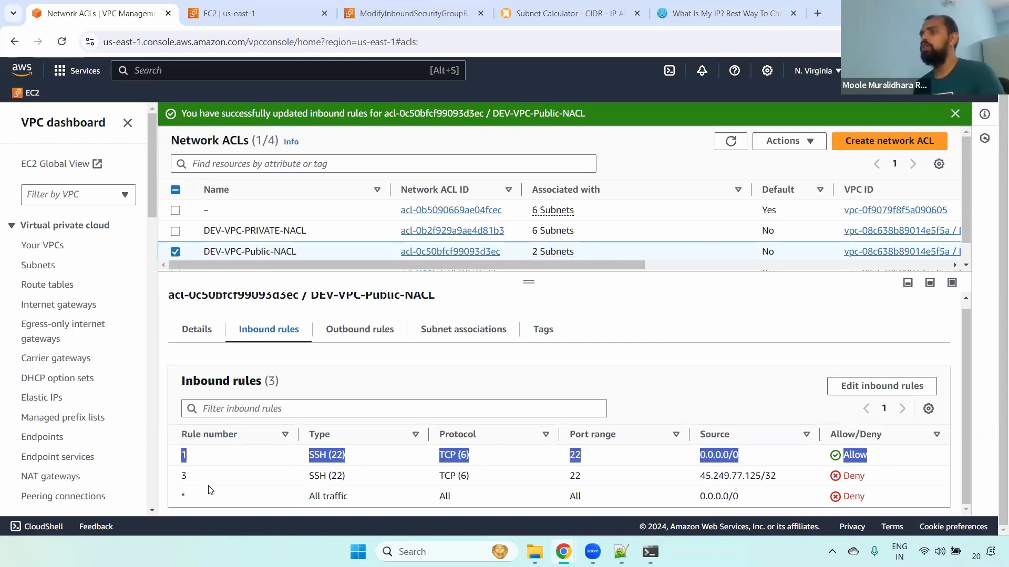
pyautogui.click(186, 479)
pyautogui.moveTo(180, 479); pyautogui.dragTo(196, 482)
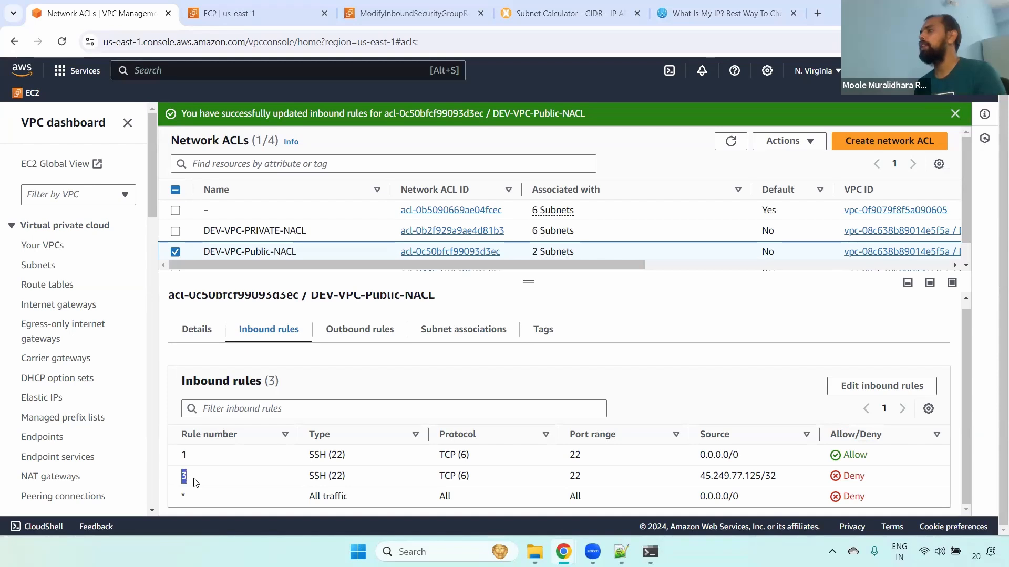
pyautogui.moveTo(788, 475); pyautogui.dragTo(699, 482)
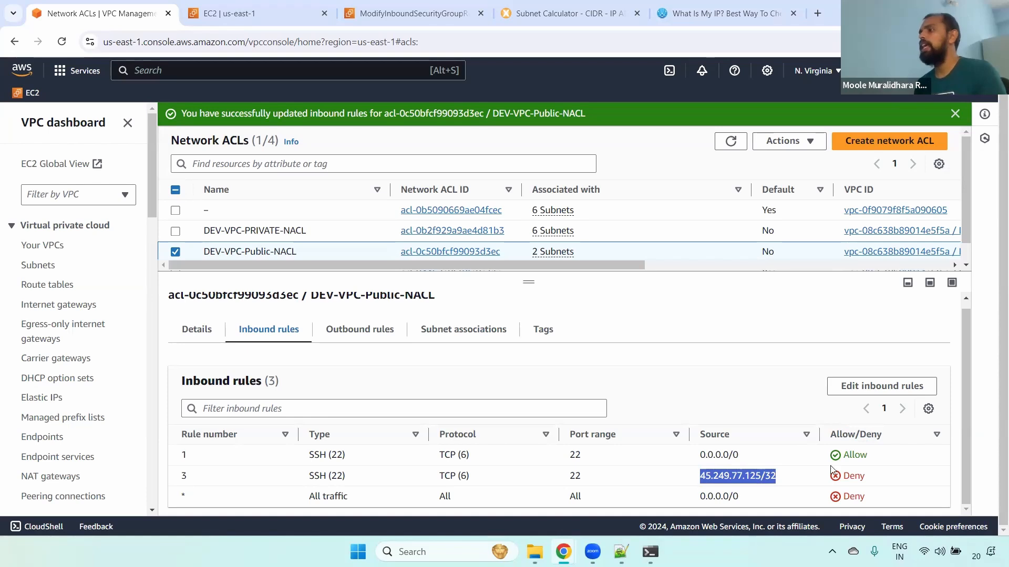
pyautogui.moveTo(875, 455); pyautogui.dragTo(171, 459)
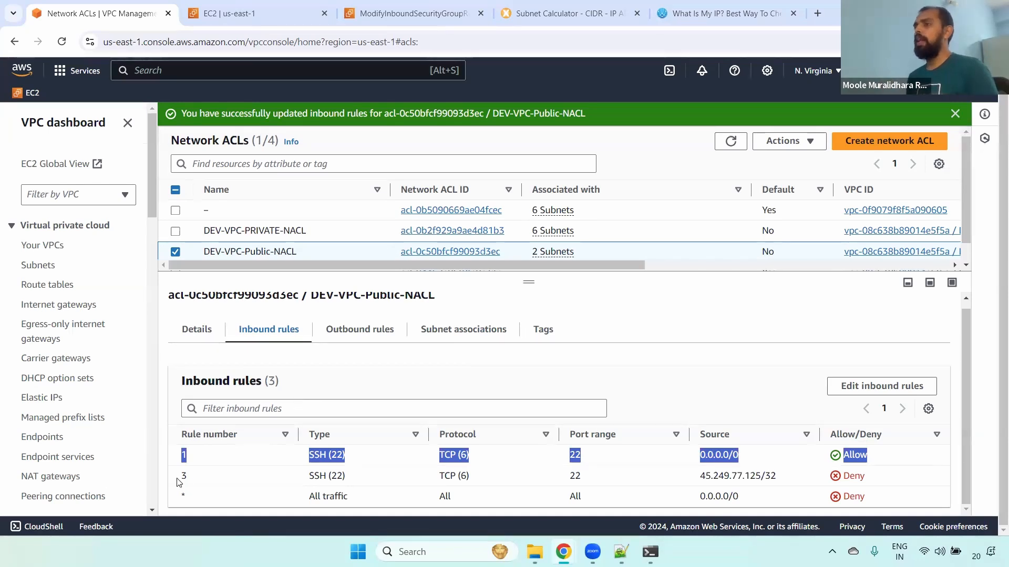
pyautogui.moveTo(180, 479); pyautogui.dragTo(891, 478)
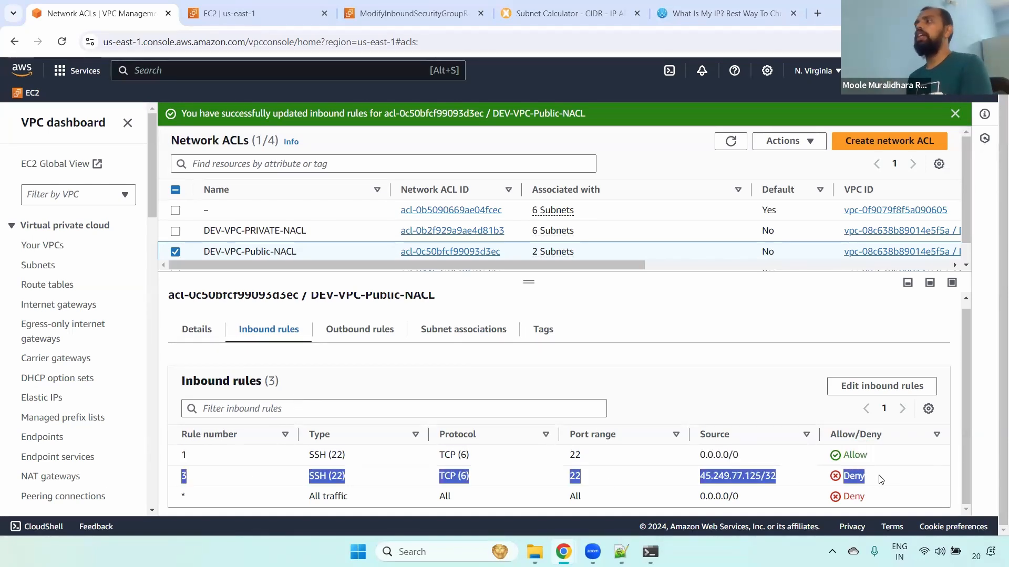
pyautogui.click(213, 460)
pyautogui.moveTo(213, 460); pyautogui.dragTo(741, 456)
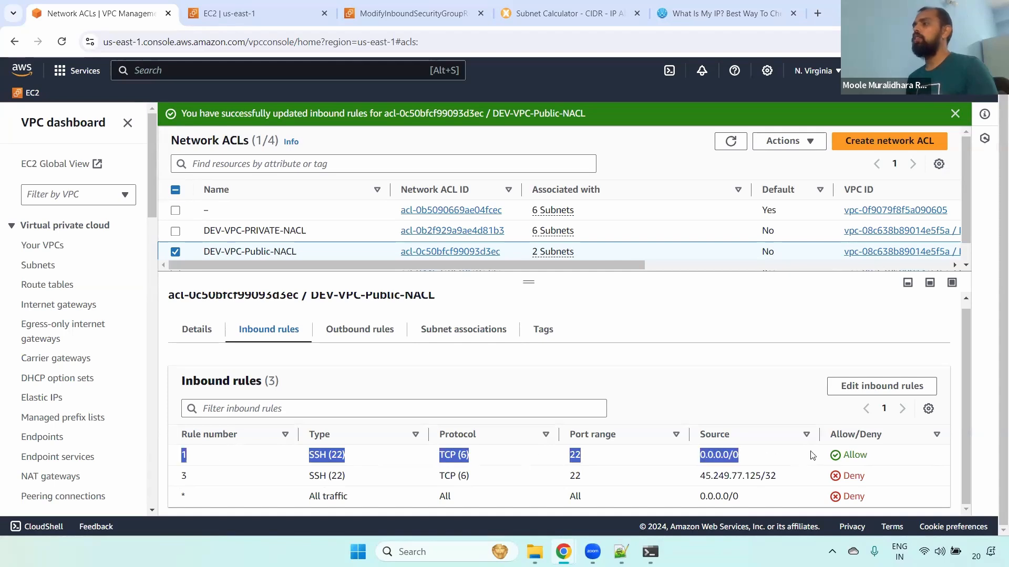
pyautogui.click(887, 450)
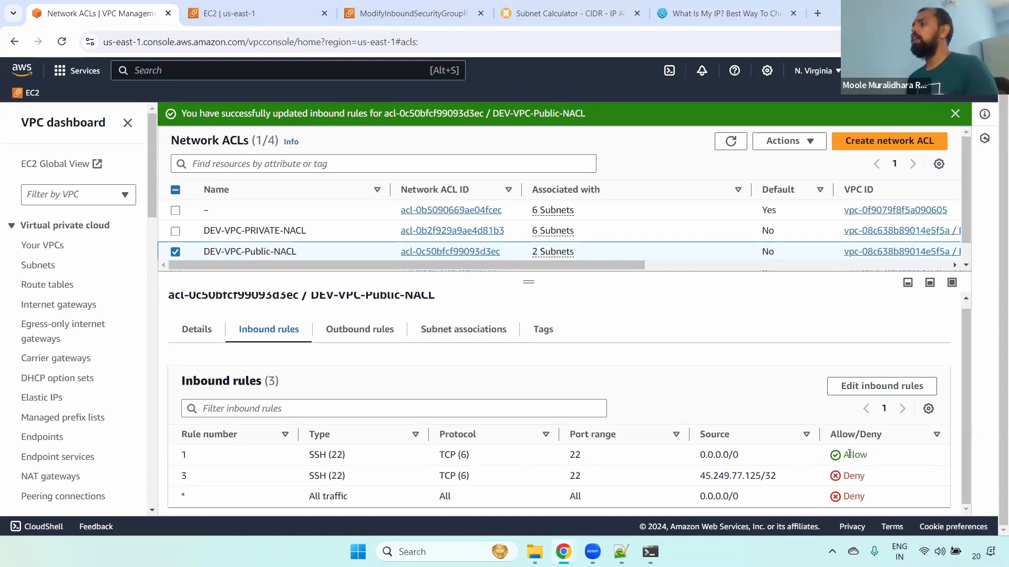
pyautogui.moveTo(875, 483); pyautogui.dragTo(685, 484)
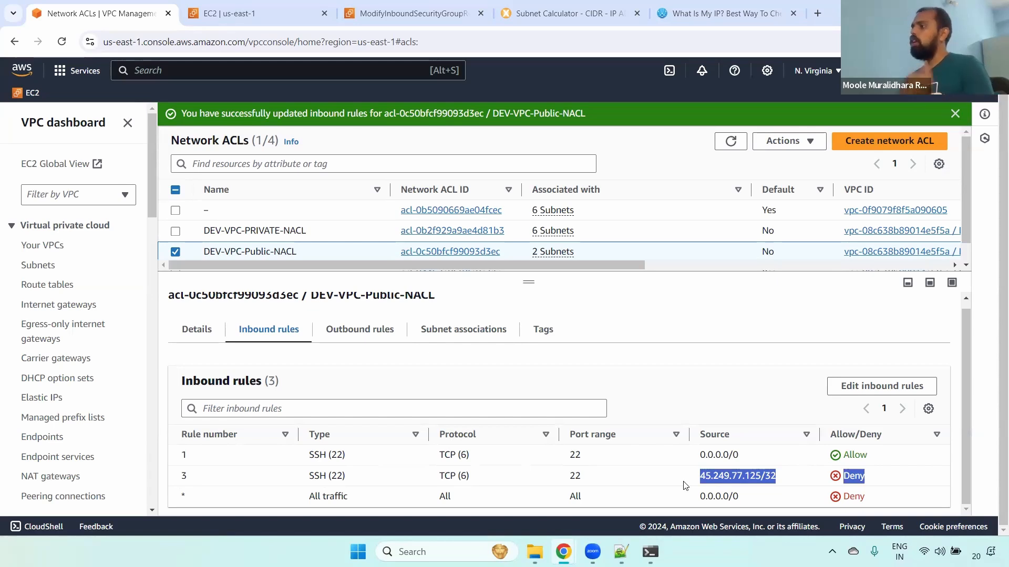
pyautogui.moveTo(184, 455); pyautogui.dragTo(255, 461)
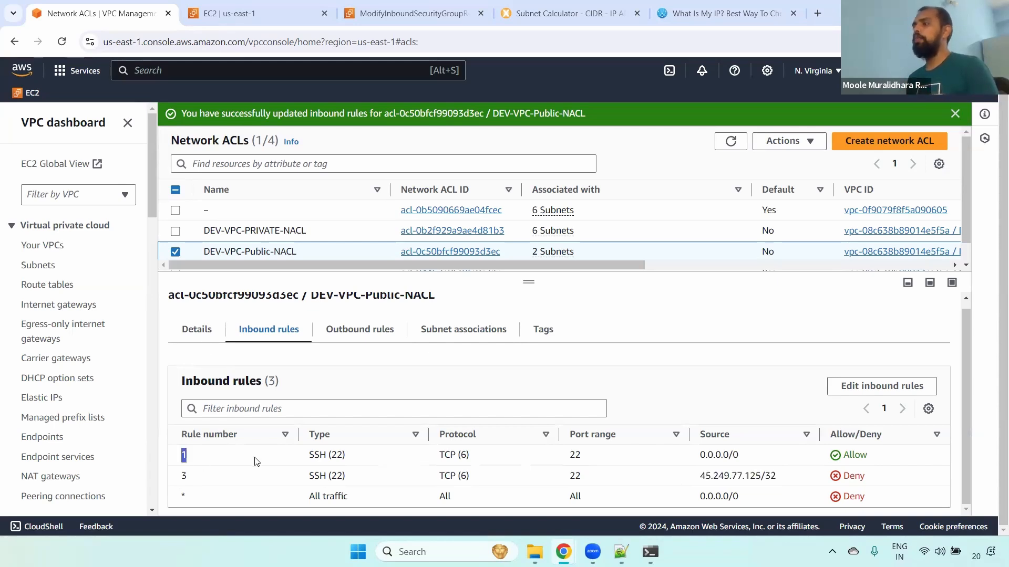
pyautogui.moveTo(699, 459); pyautogui.dragTo(783, 457)
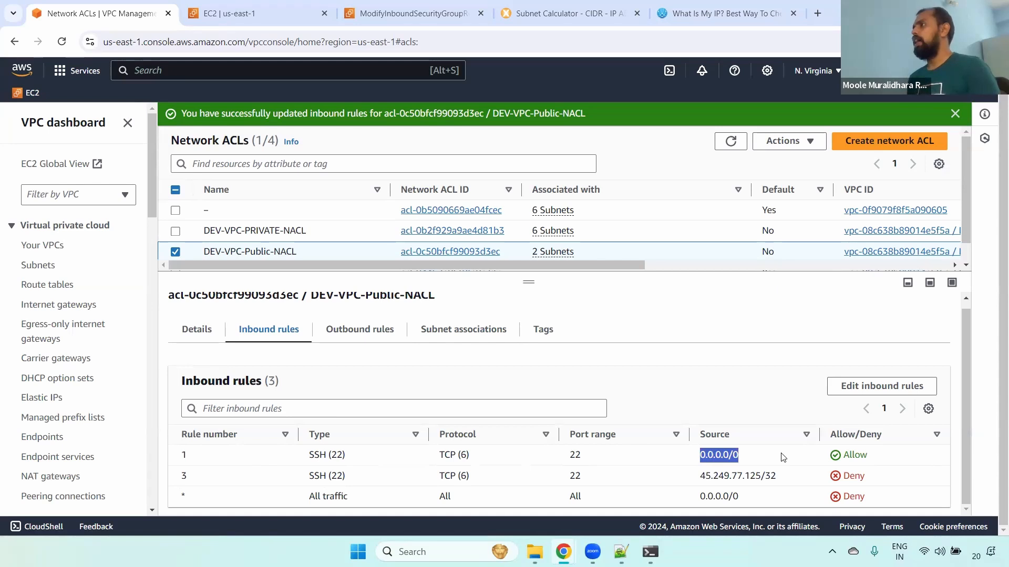
pyautogui.moveTo(182, 475); pyautogui.dragTo(213, 480)
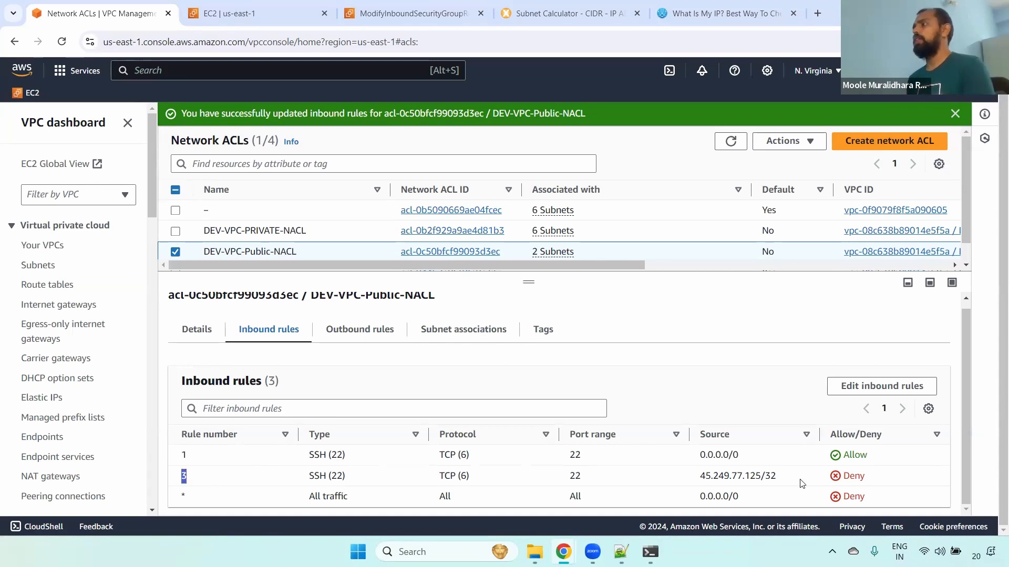
# Enlarge the area showing DEV-VPC-Public-NACL's inbound rules and dismiss the update notification.
pyautogui.click(210, 335)
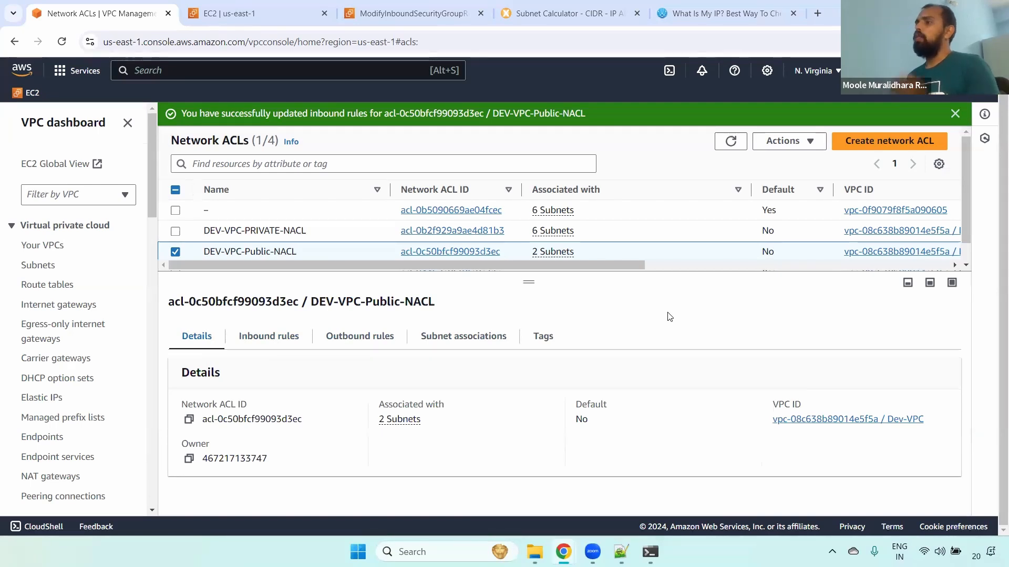
pyautogui.click(270, 343)
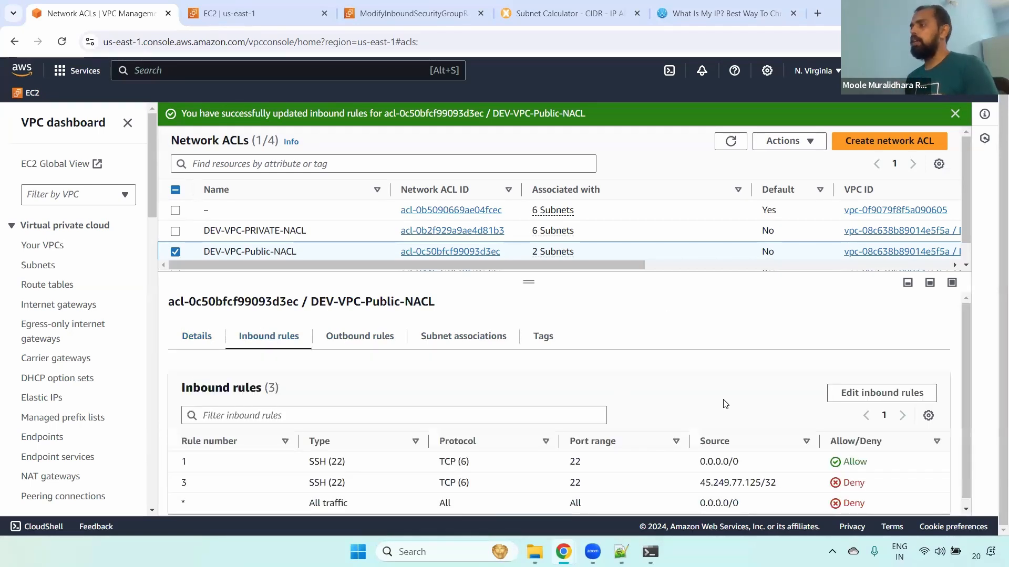
pyautogui.moveTo(538, 290); pyautogui.dragTo(536, 271)
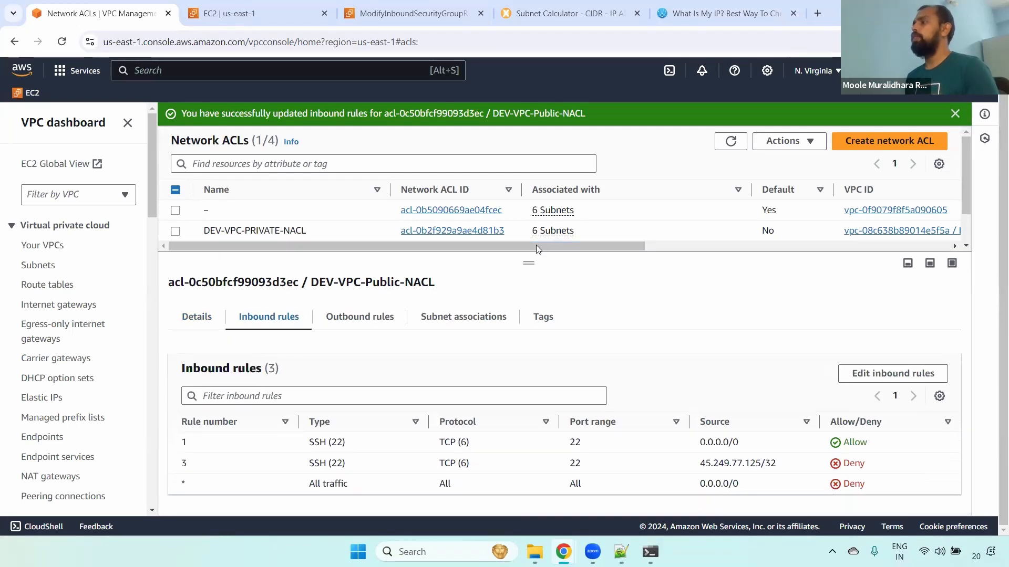
pyautogui.click(954, 116)
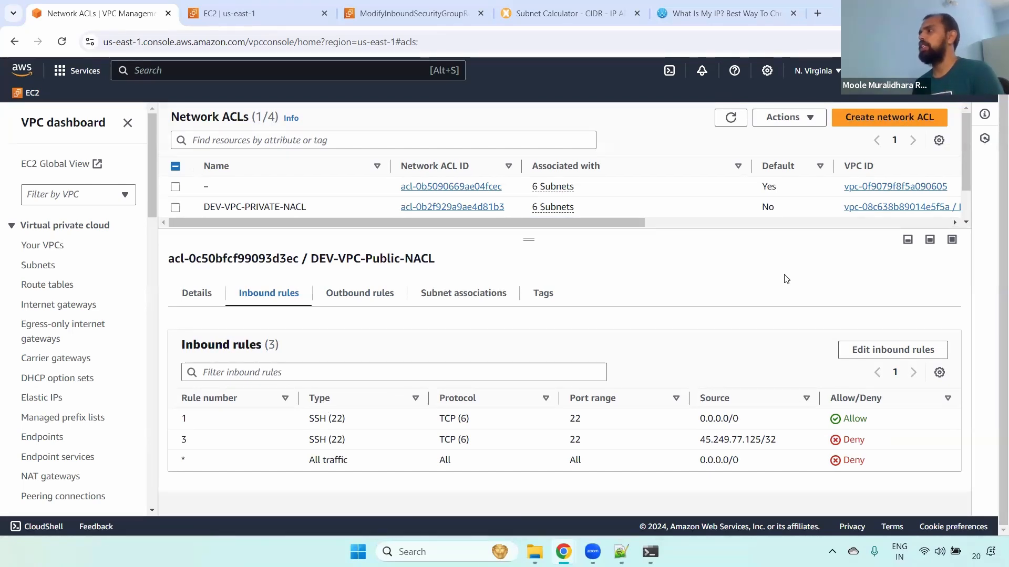
pyautogui.click(884, 352)
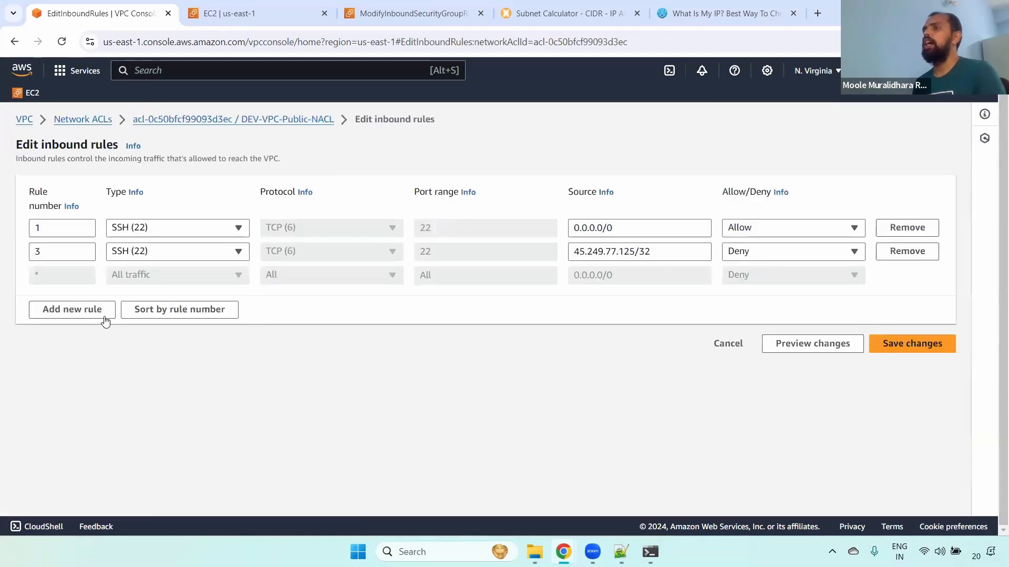
pyautogui.click(89, 311)
pyautogui.click(66, 279)
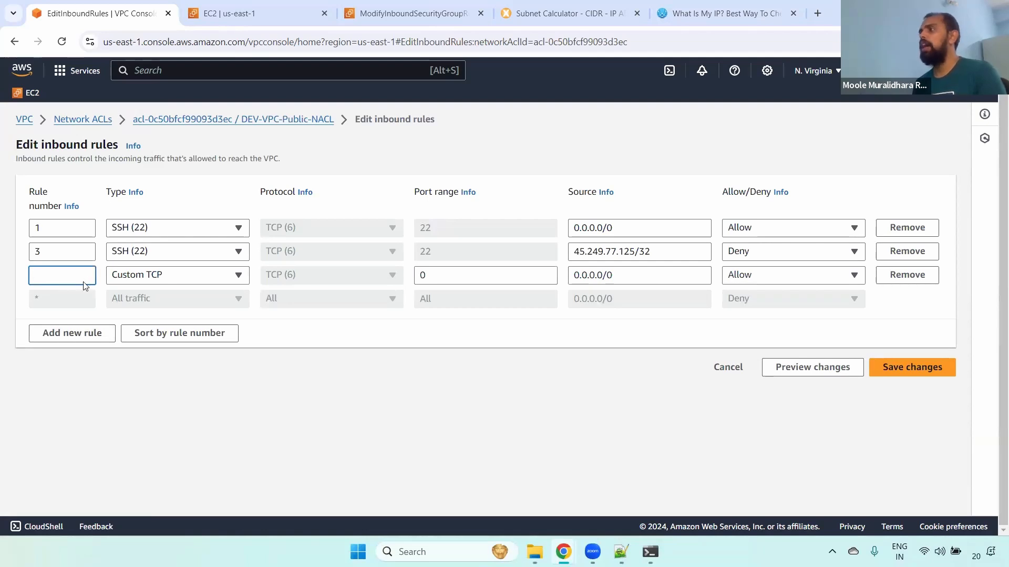
pyautogui.click(761, 277)
pyautogui.click(751, 315)
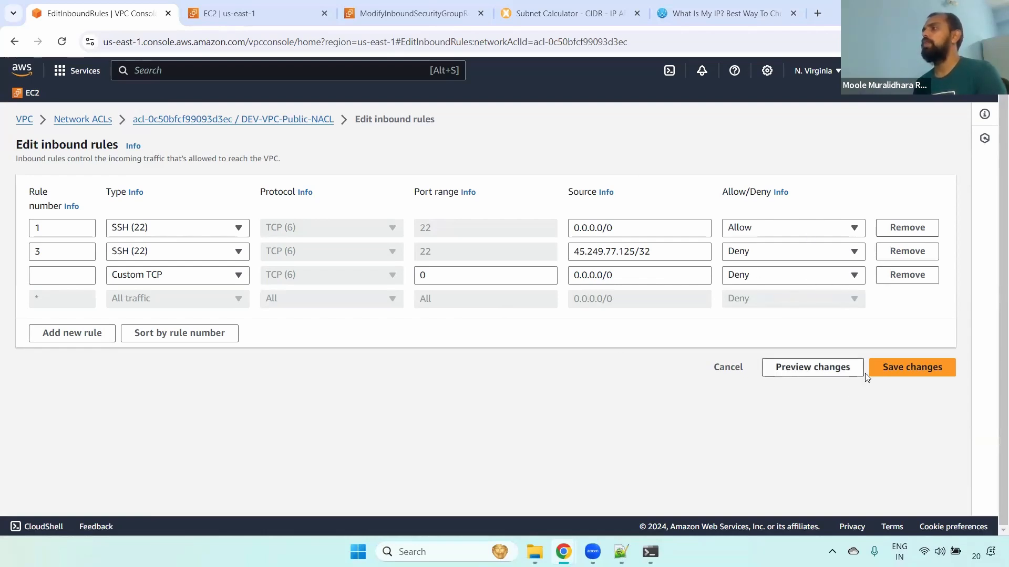
pyautogui.click(723, 371)
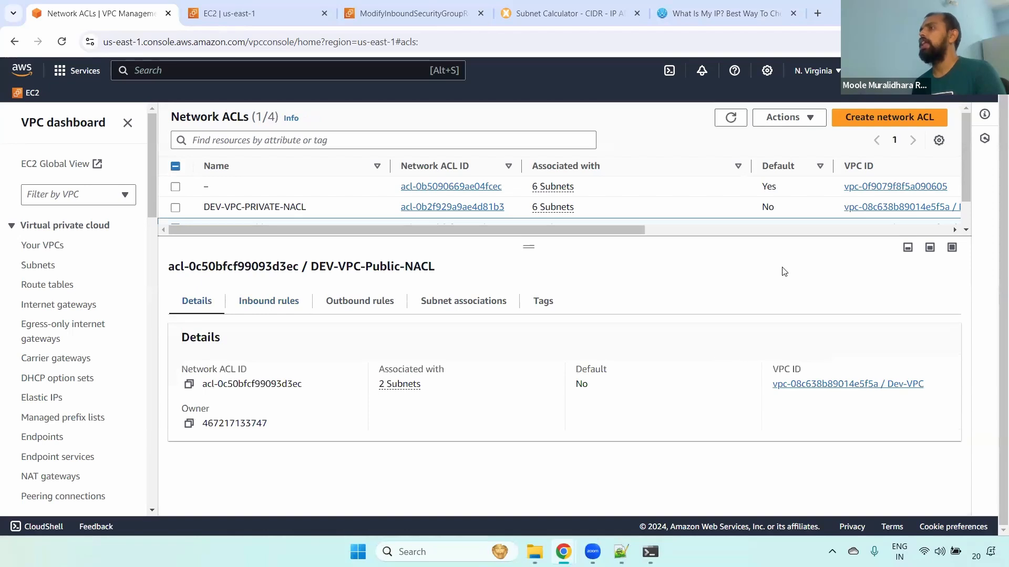
# Review the inbound rules, outbound rules and subnet associations of DEV-VPC-Public-NACL.
pyautogui.moveTo(532, 244)
pyautogui.mouseDown()
pyautogui.moveTo(527, 306)
pyautogui.moveTo(547, 274)
pyautogui.moveTo(529, 246)
pyautogui.mouseUp()
pyautogui.click(286, 330)
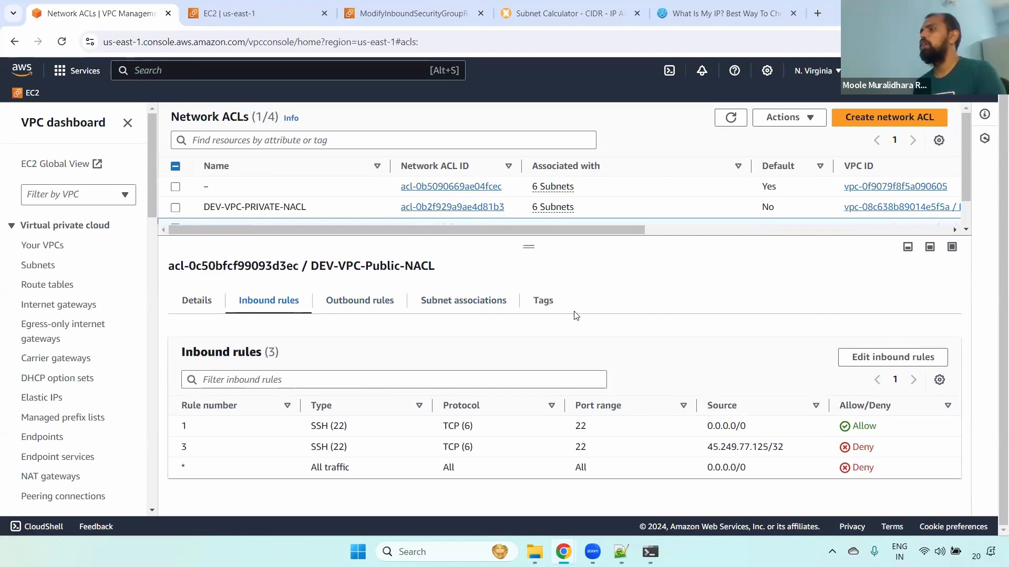
pyautogui.click(379, 302)
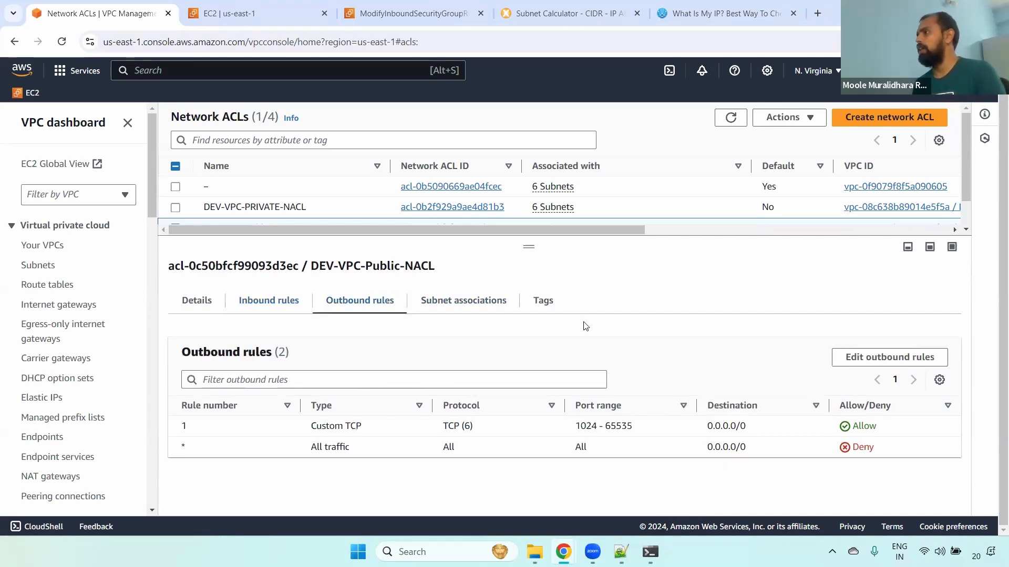
pyautogui.click(258, 309)
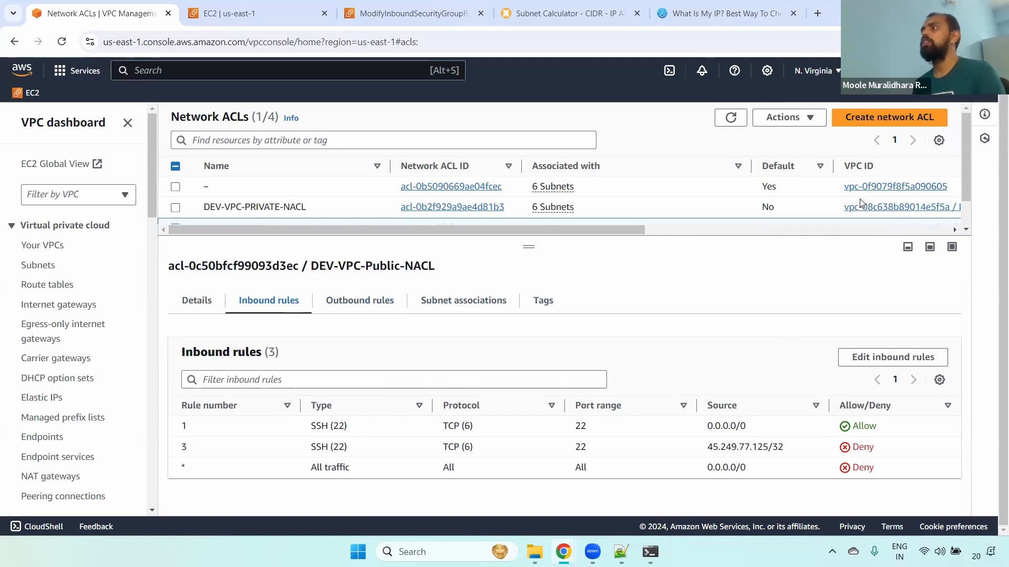
pyautogui.moveTo(597, 229); pyautogui.dragTo(529, 239)
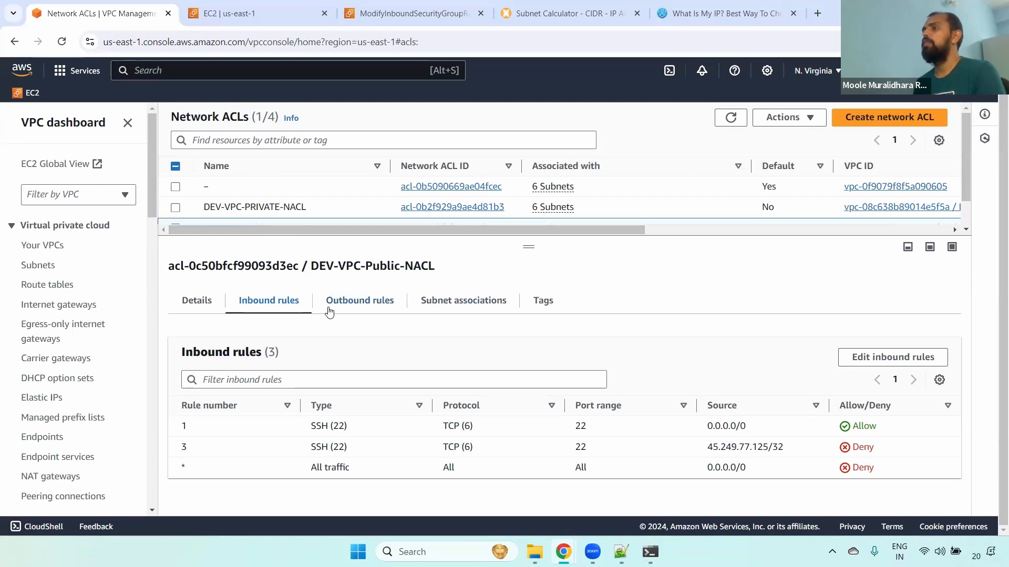
pyautogui.click(463, 303)
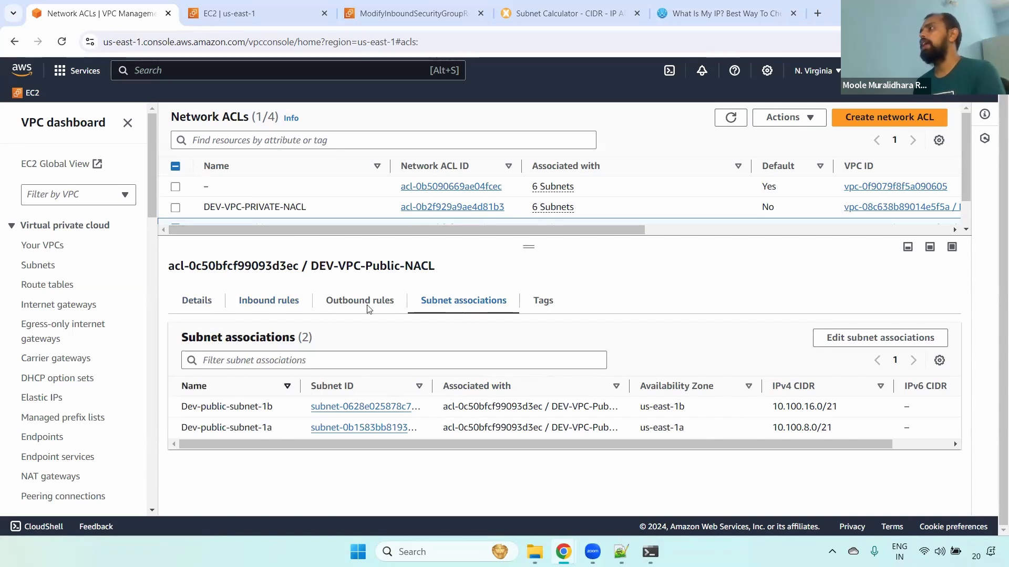
pyautogui.click(278, 303)
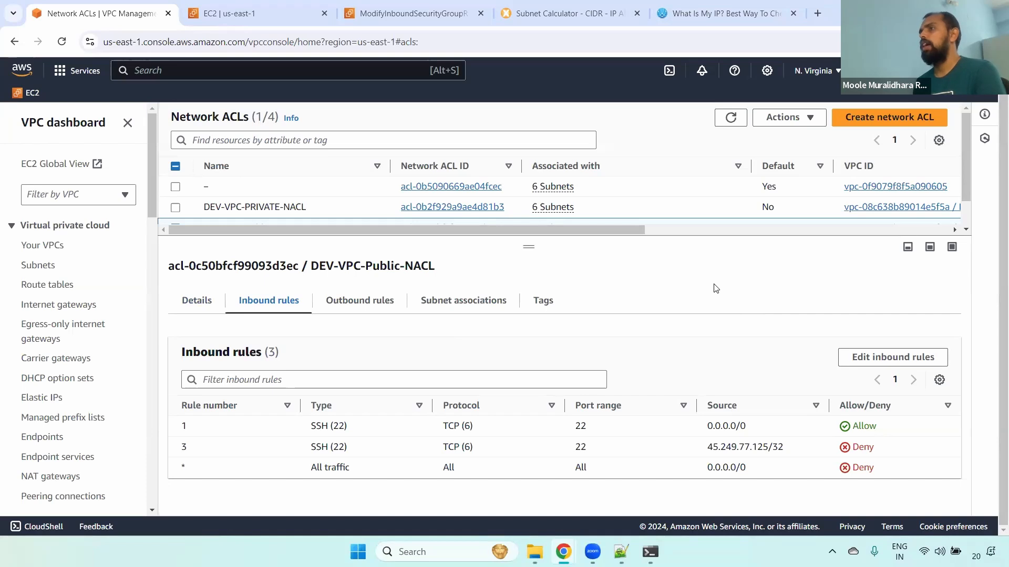
# Enlarge the network ACL list and check which VPC each ACL belongs to.
pyautogui.moveTo(522, 247); pyautogui.dragTo(531, 287)
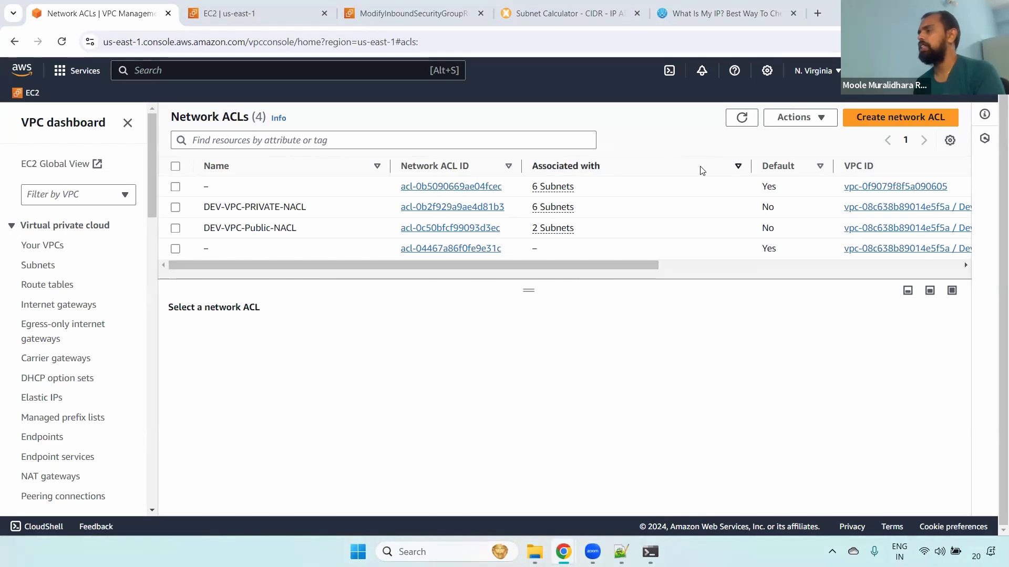
pyautogui.hscroll(10, 623, 268)
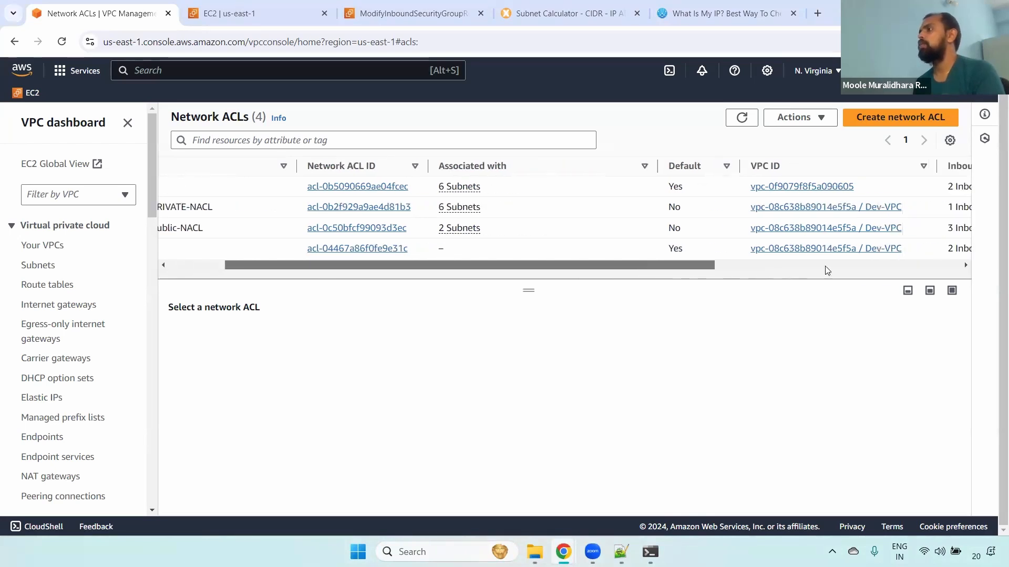
# Try to delete DEV-VPC-PRIVATE-NACL and DEV-VPC-Public-NACL together while their subnets are still associated.
pyautogui.hscroll(-10, 675, 273)
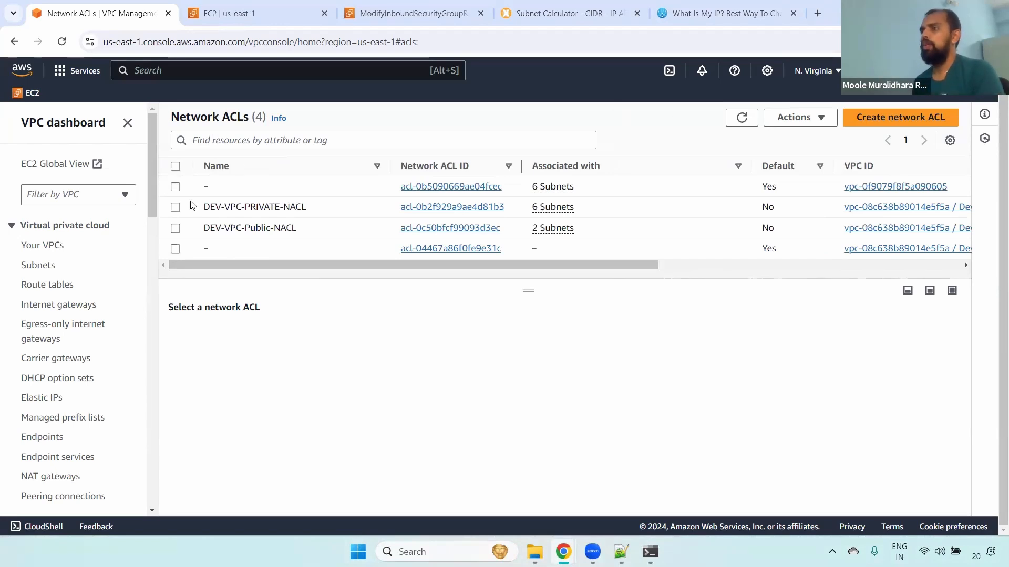
pyautogui.click(175, 208)
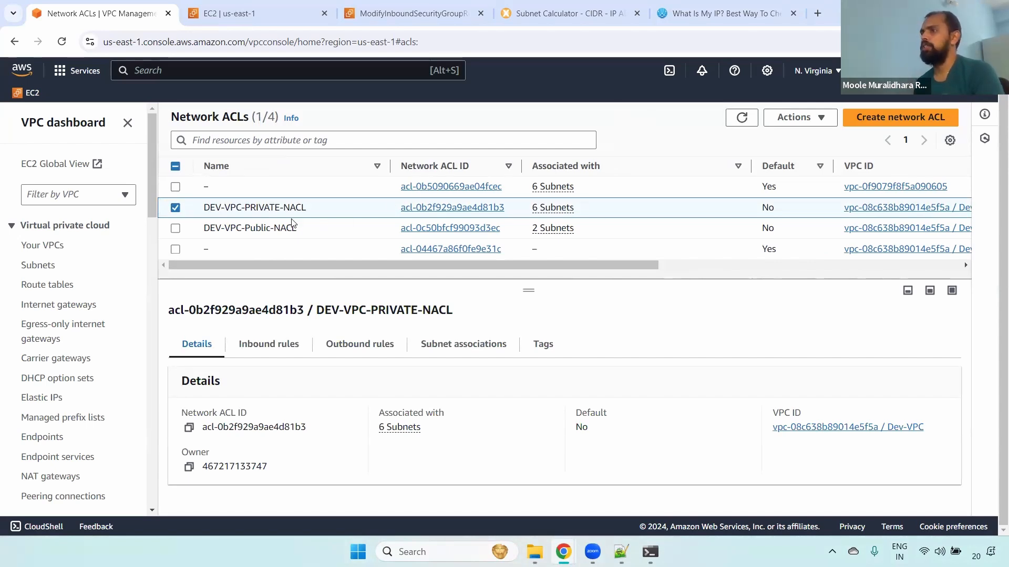
pyautogui.click(177, 230)
pyautogui.click(796, 117)
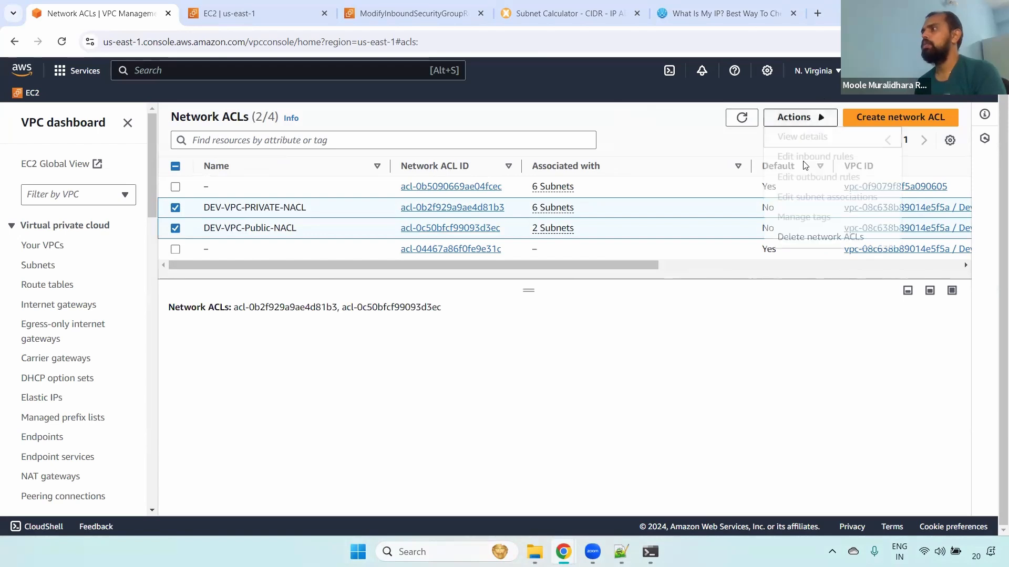
pyautogui.click(803, 239)
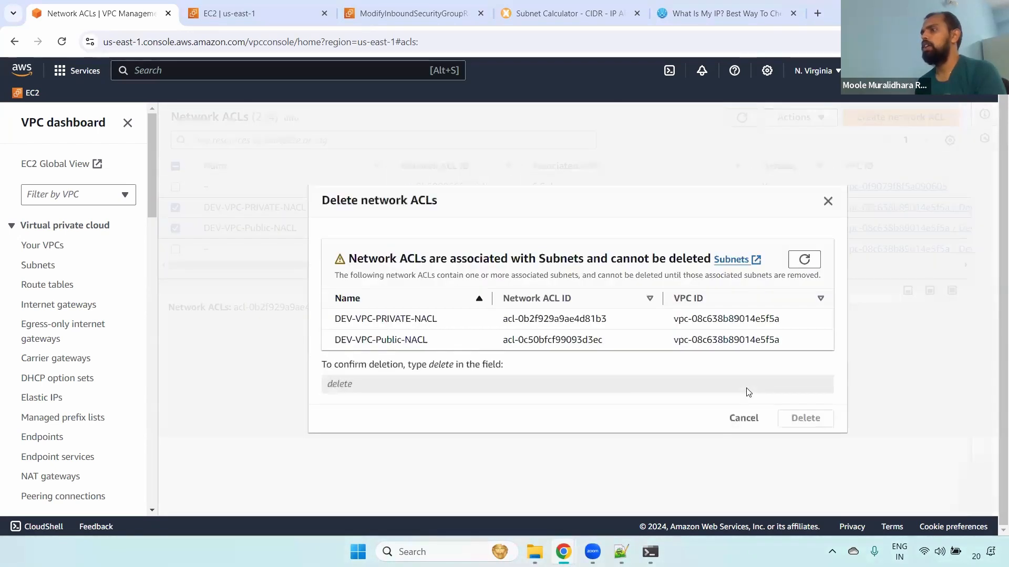
pyautogui.click(828, 201)
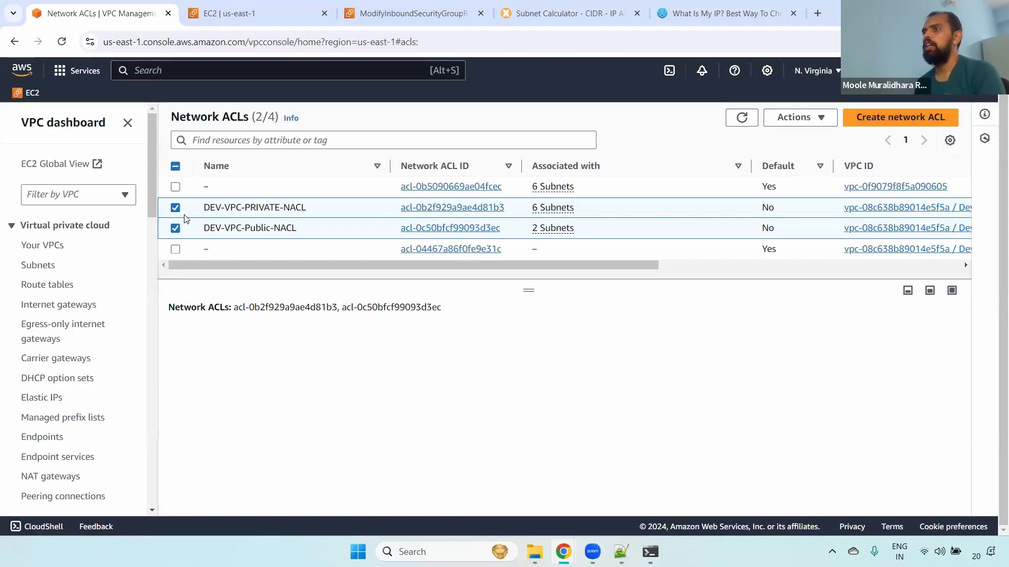
# Remove all subnet associations from DEV-VPC-PRIVATE-NACL and save the changes.
pyautogui.click(175, 228)
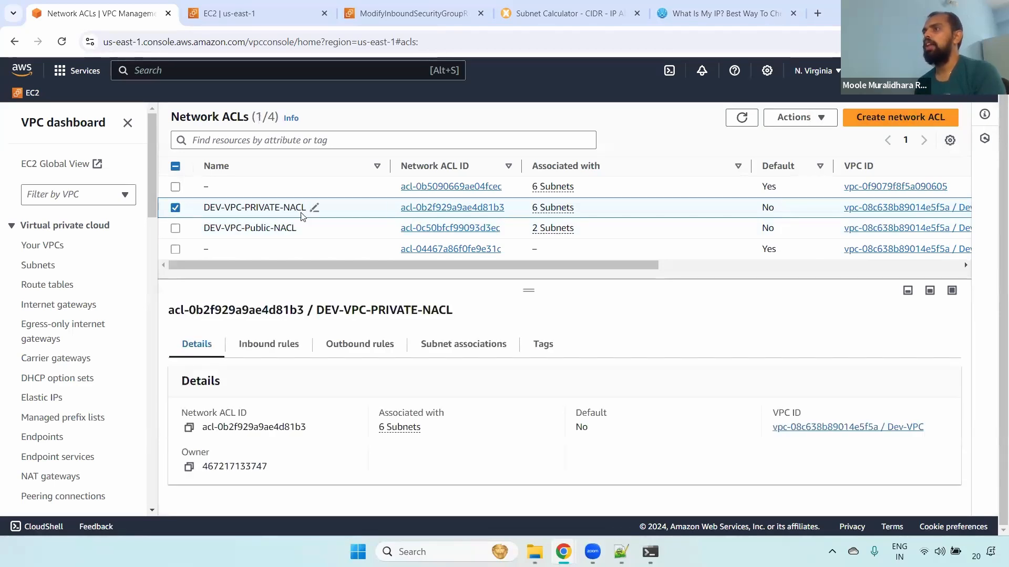
pyautogui.click(432, 346)
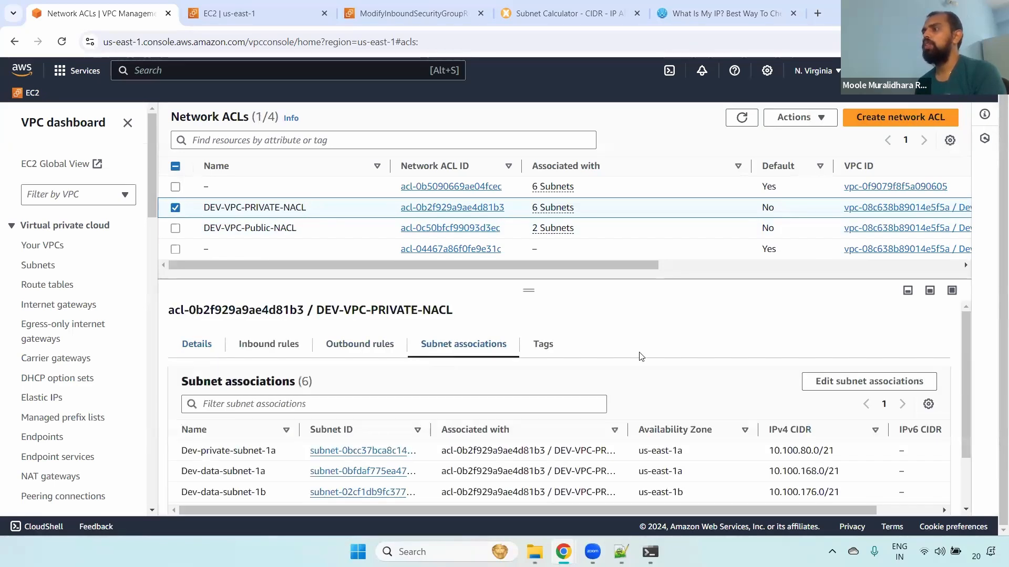
pyautogui.click(934, 382)
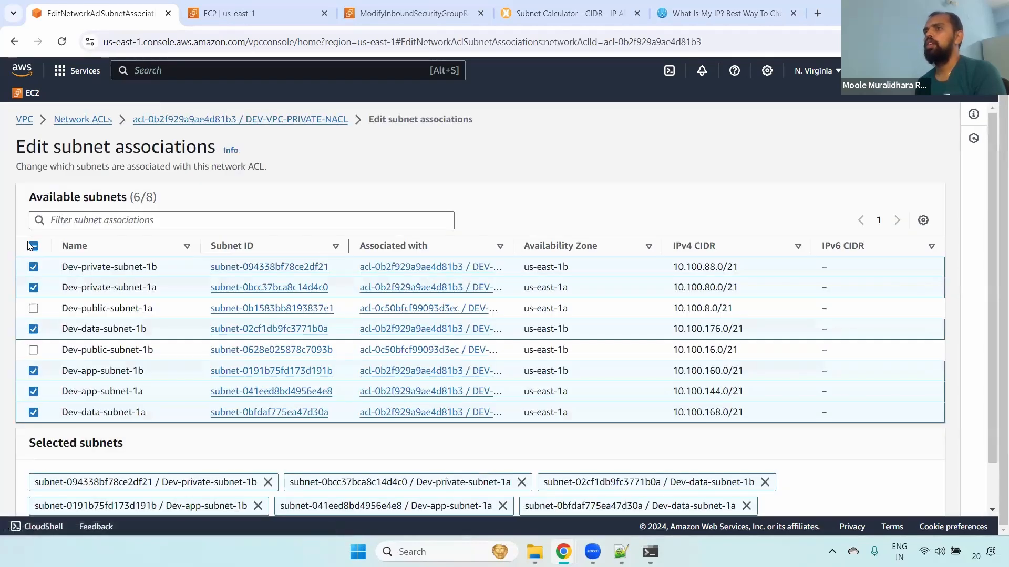
pyautogui.click(34, 247)
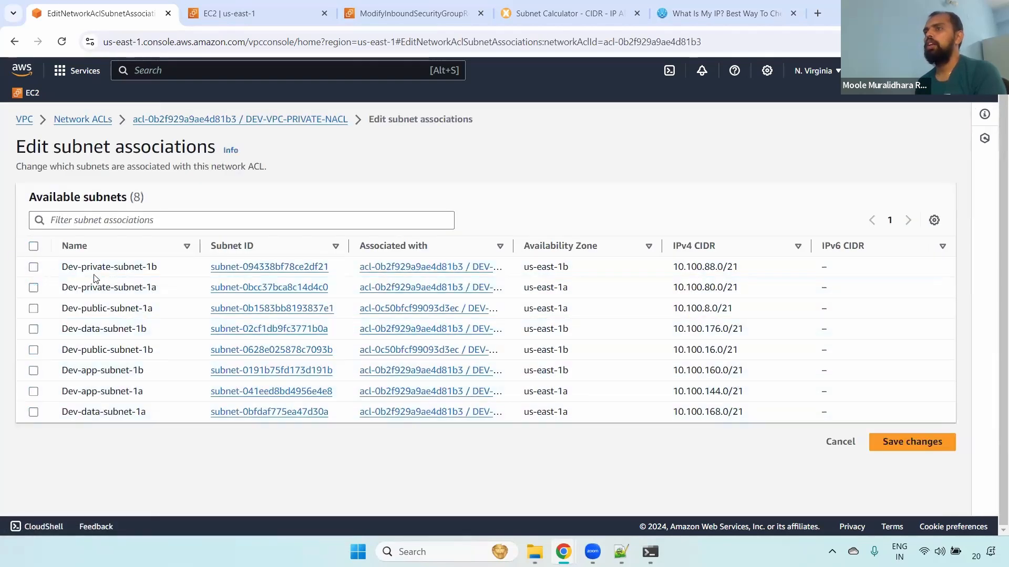
pyautogui.click(912, 443)
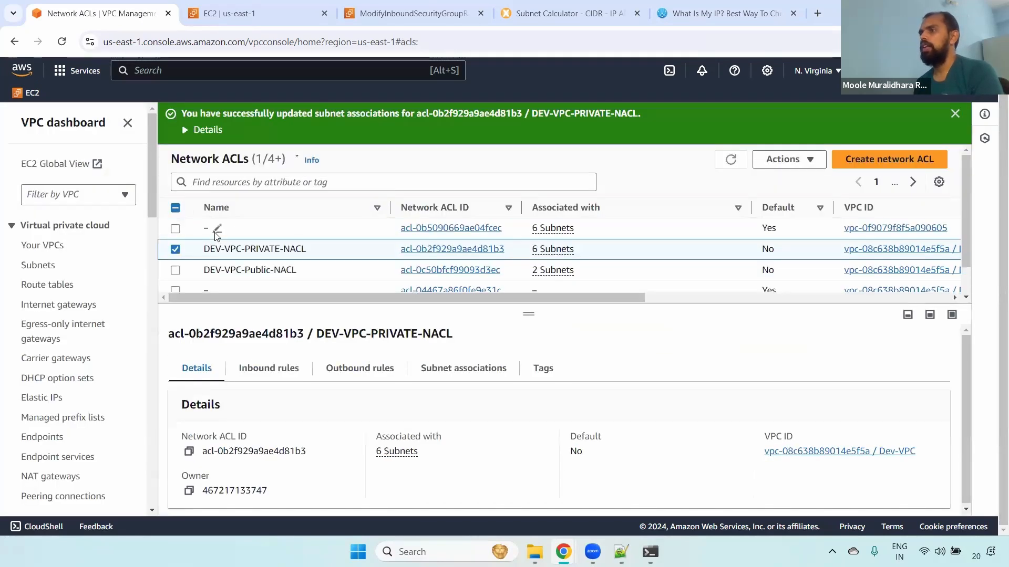
# Remove both public subnet associations from DEV-VPC-Public-NACL and save the changes.
pyautogui.click(176, 249)
pyautogui.click(175, 270)
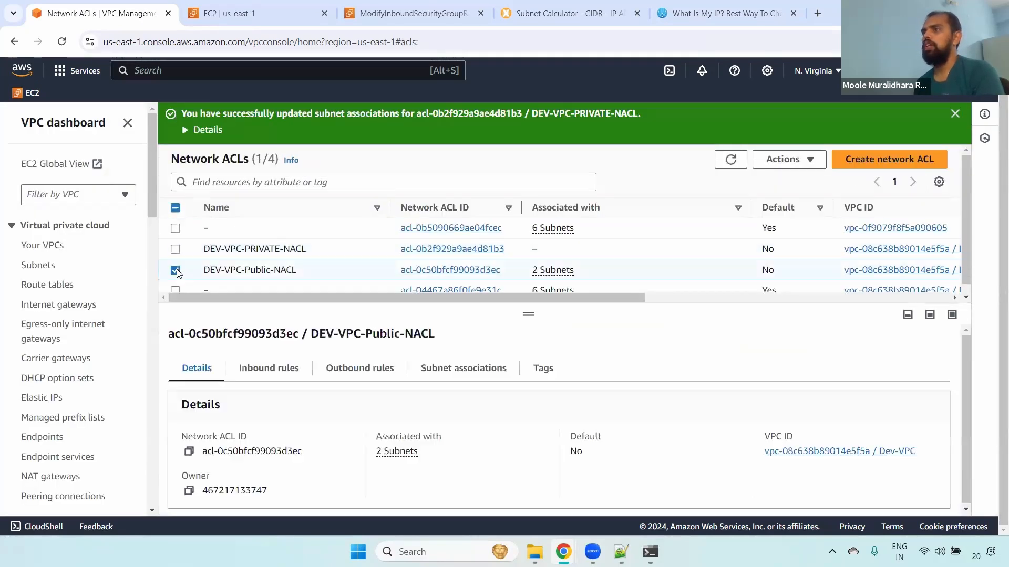
pyautogui.click(462, 369)
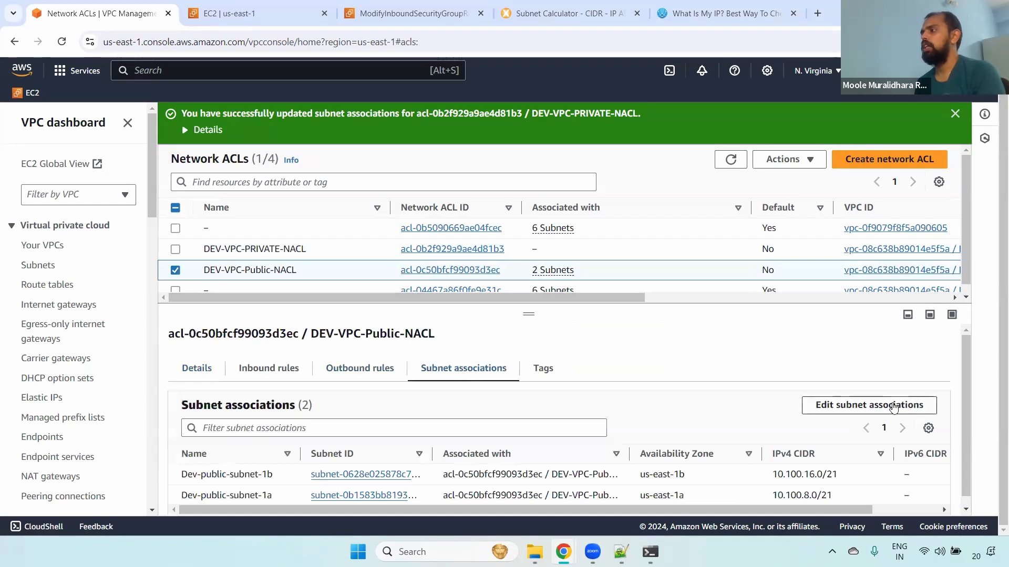
pyautogui.click(868, 406)
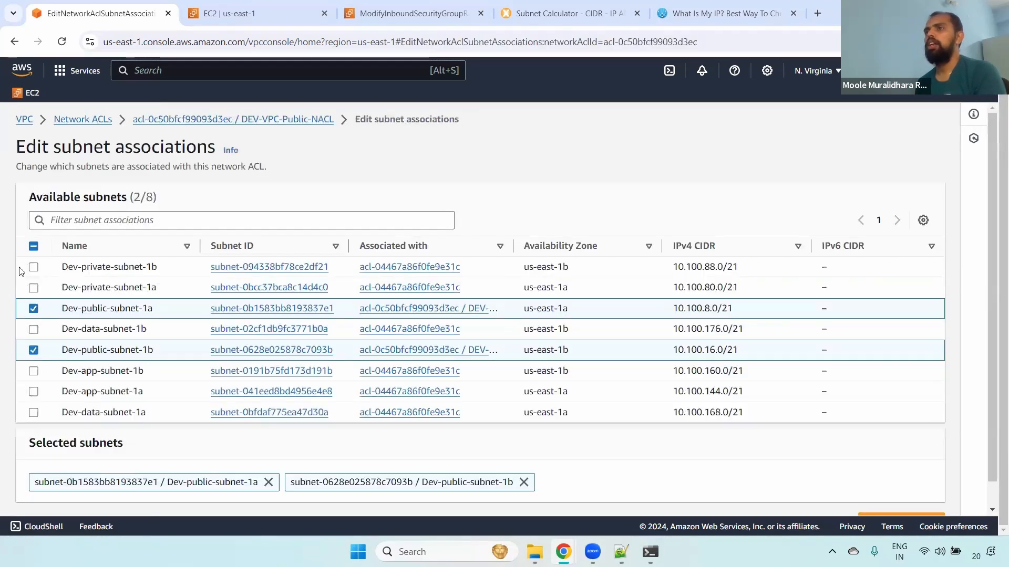
pyautogui.click(33, 247)
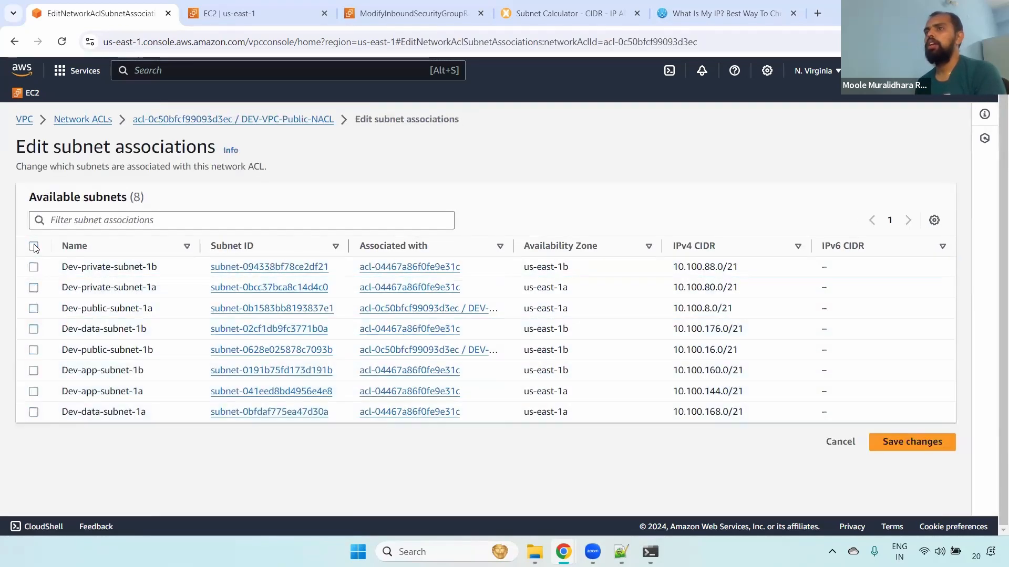
pyautogui.click(910, 446)
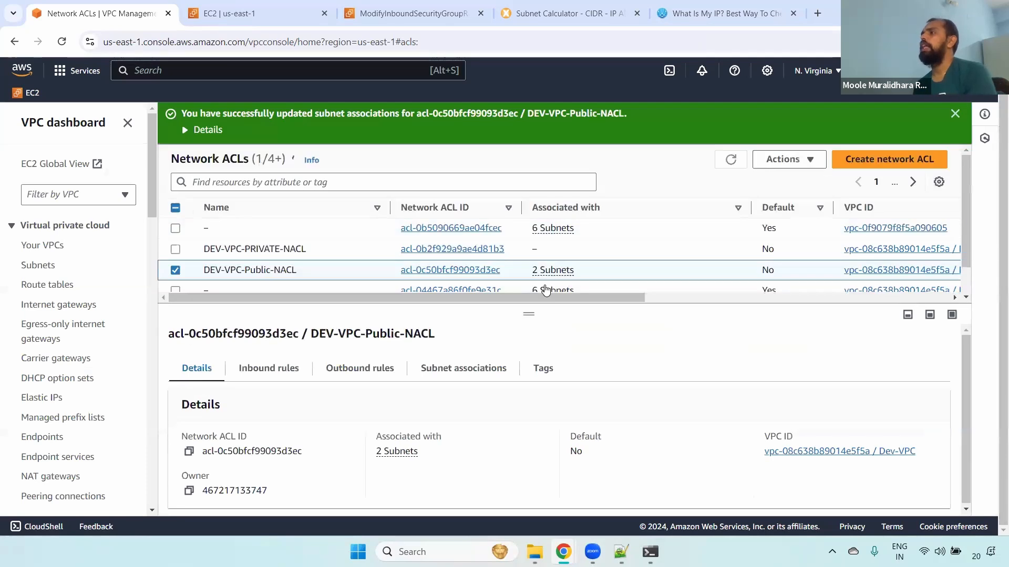
# Refresh the network ACL list to check the subnet associations and dismiss the update notification.
pyautogui.click(730, 160)
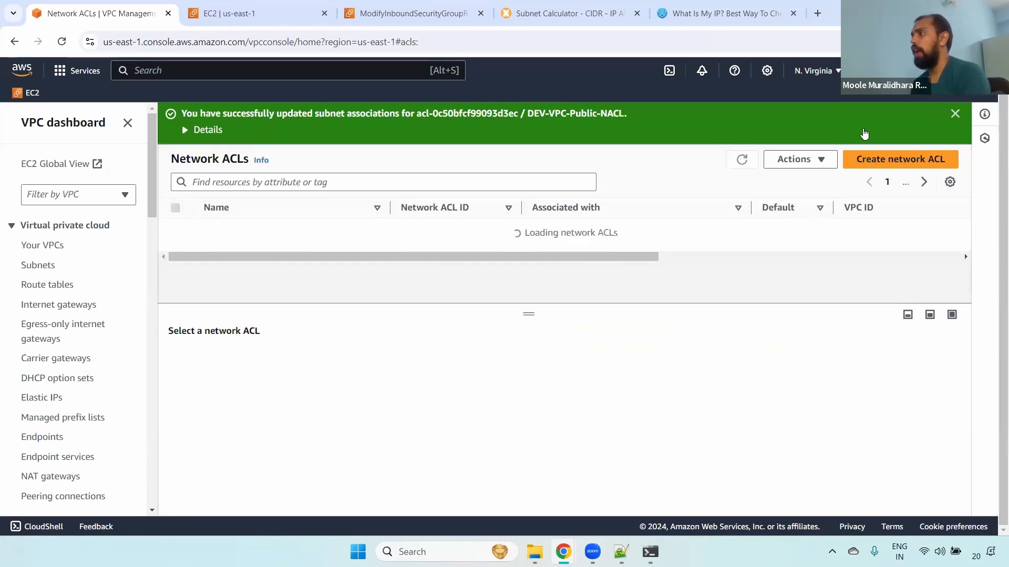
pyautogui.click(955, 113)
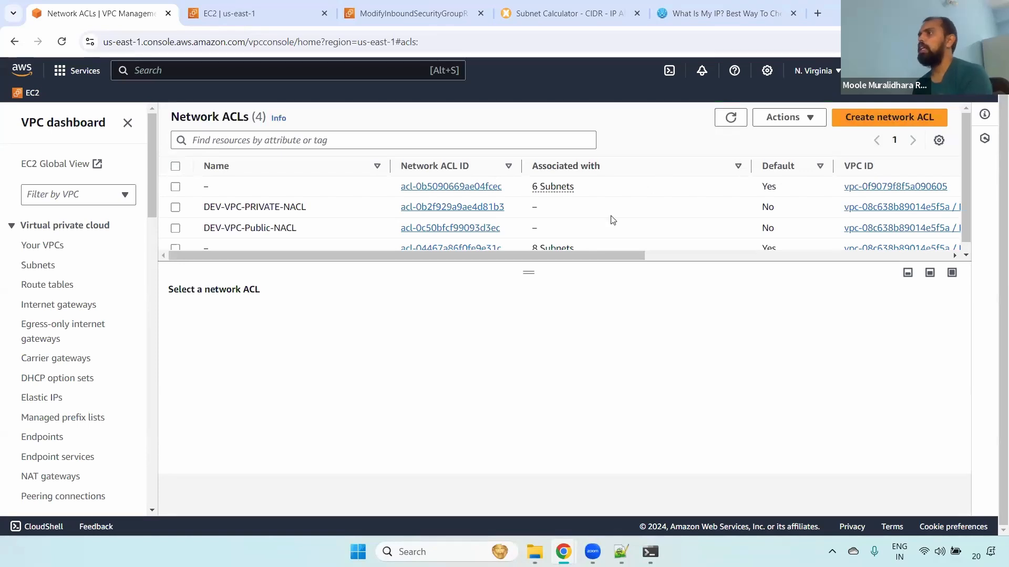
pyautogui.click(731, 117)
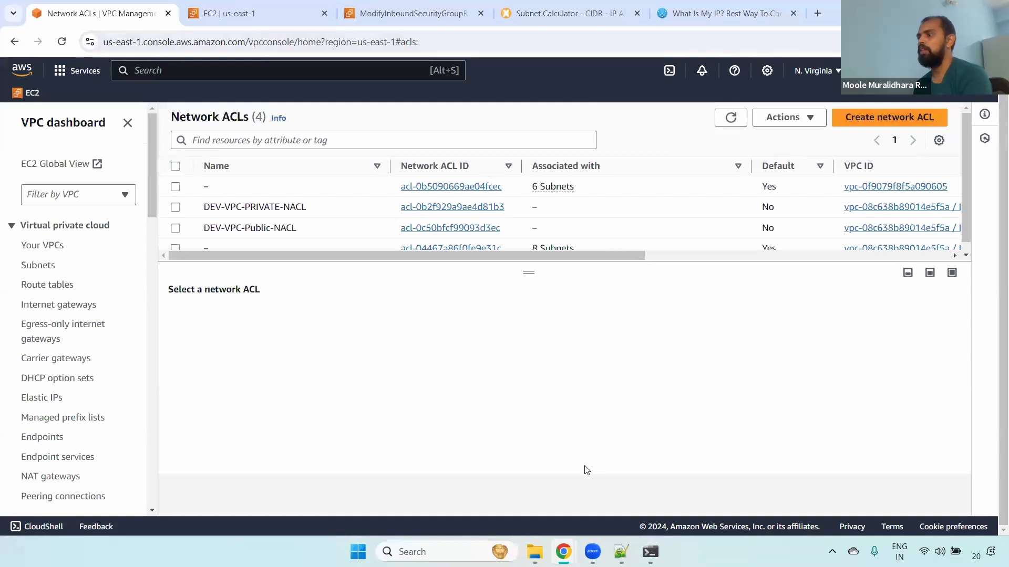
# Delete the network ACL DEV-VPC-PRIVATE-NACL, confirming with "delete".
pyautogui.click(176, 208)
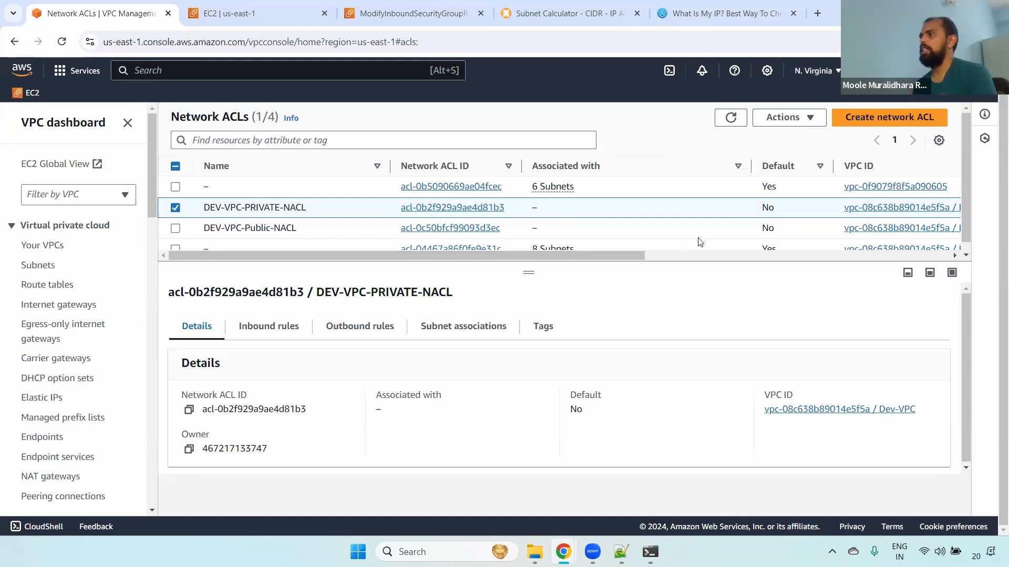
pyautogui.click(788, 117)
pyautogui.click(785, 236)
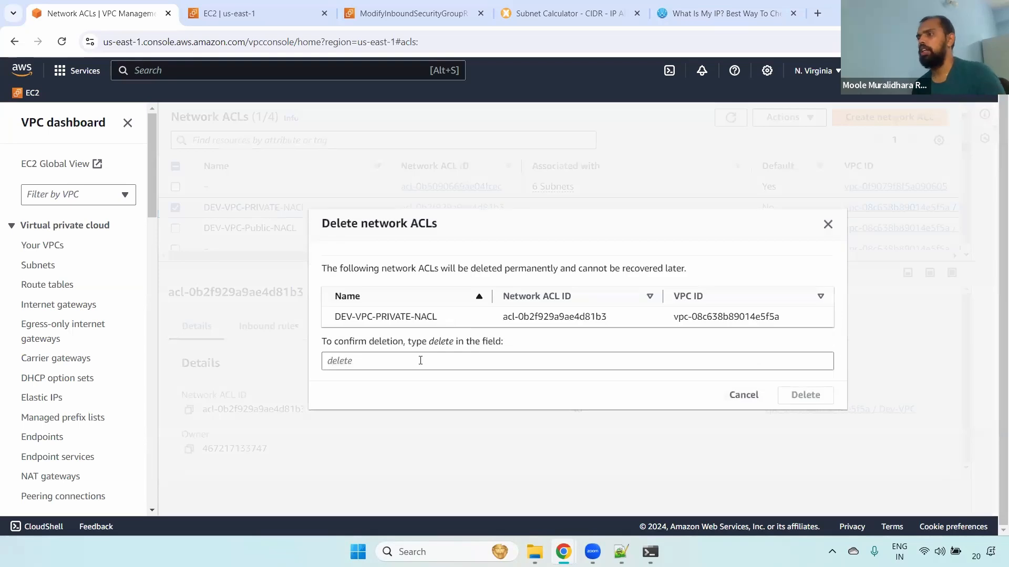
pyautogui.click(420, 360)
pyautogui.write('delete')
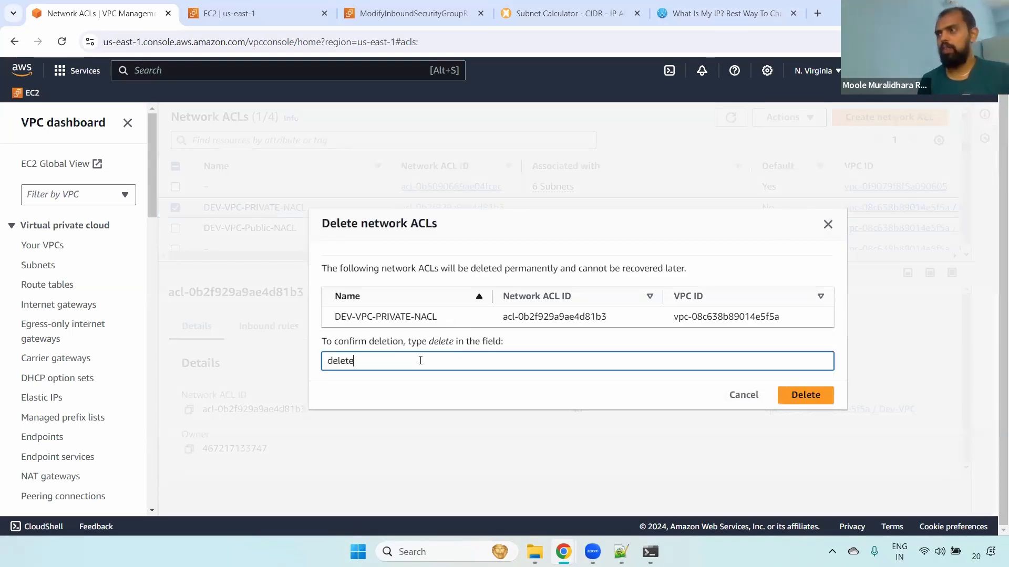
pyautogui.click(827, 398)
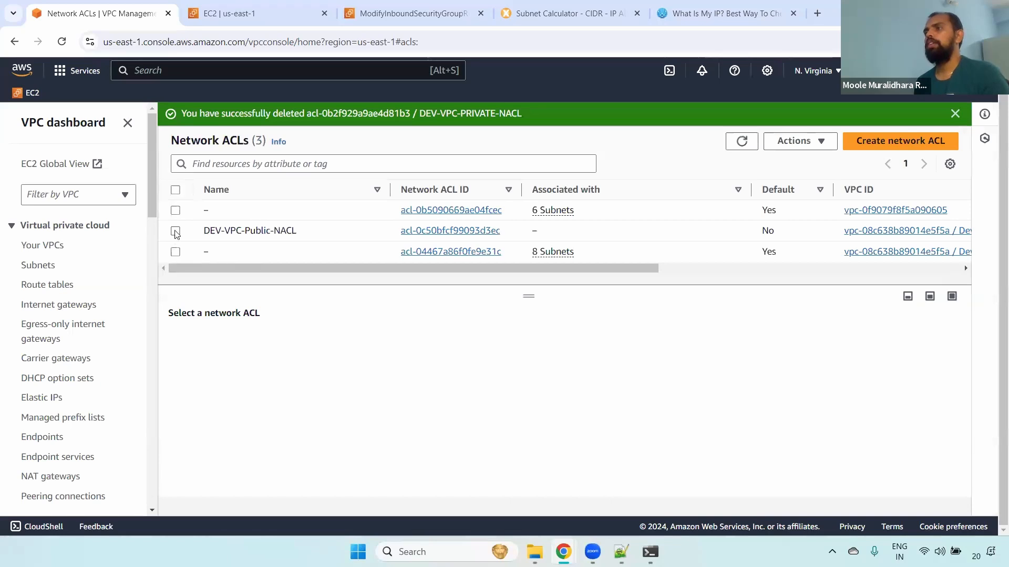
# Delete the network ACL DEV-VPC-Public-NACL, confirming with "delete".
pyautogui.click(175, 230)
pyautogui.click(792, 141)
pyautogui.click(797, 261)
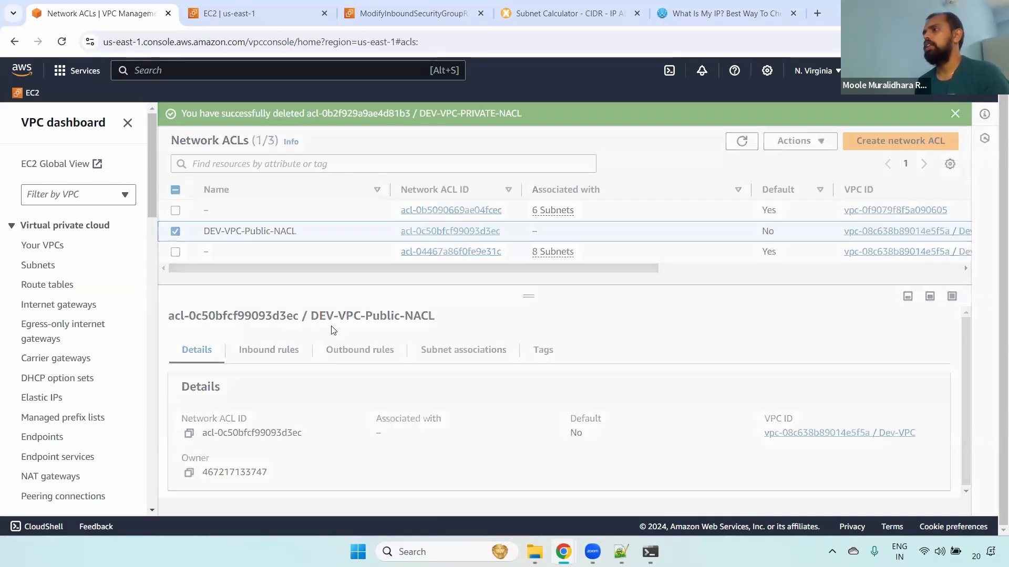
pyautogui.click(350, 361)
pyautogui.write('delete')
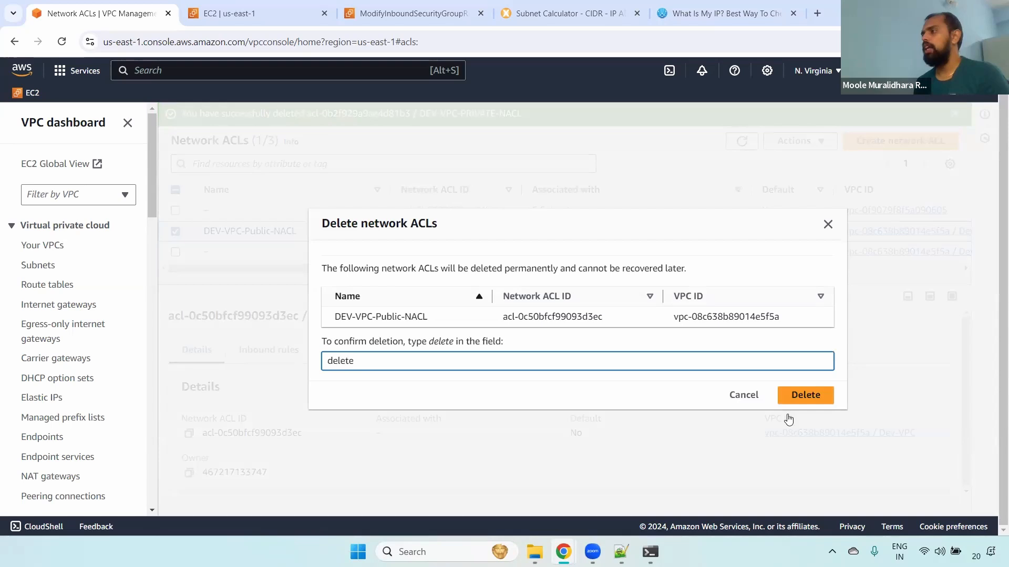
pyautogui.click(796, 396)
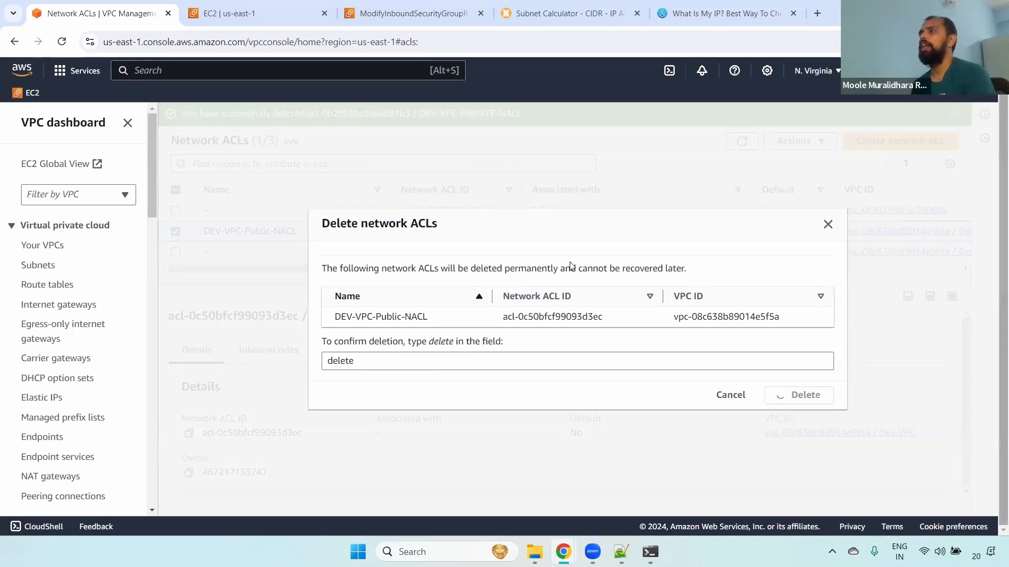
# Switch to the EC2 instances page and terminate the Public Linux server instance.
pyautogui.hotkey('ctrl', 'Tab')
pyautogui.click(704, 118)
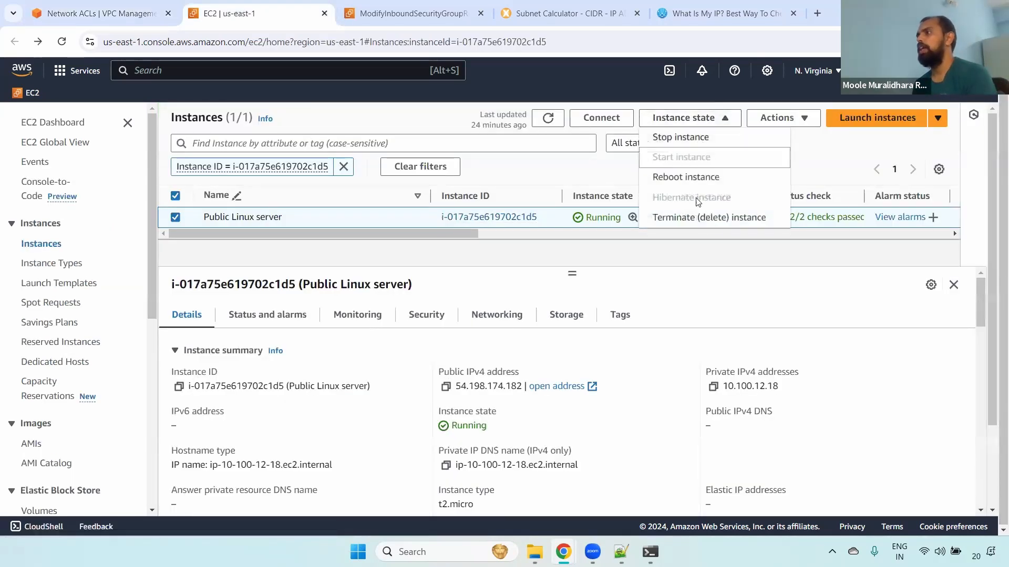
pyautogui.click(722, 219)
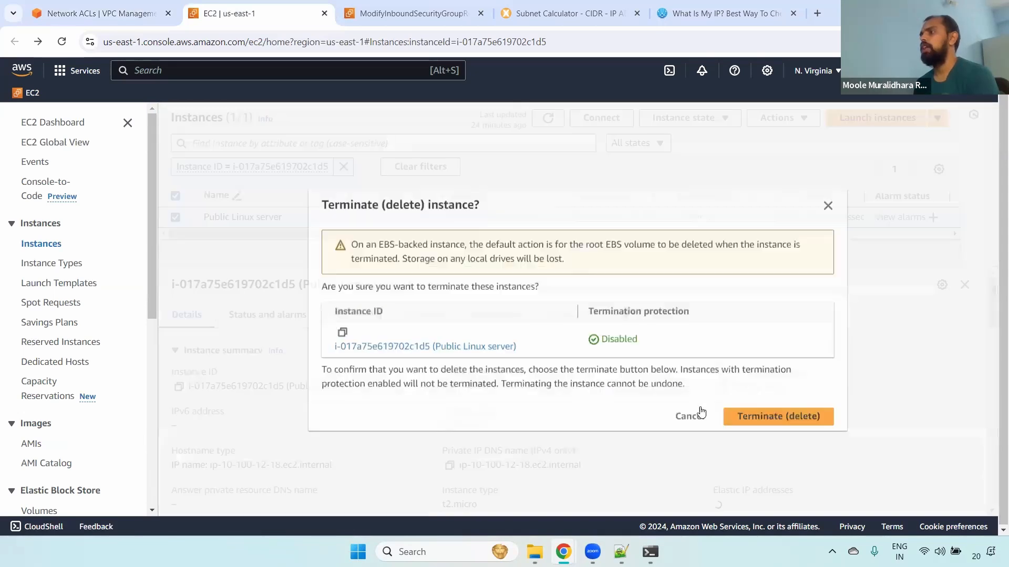
pyautogui.click(791, 423)
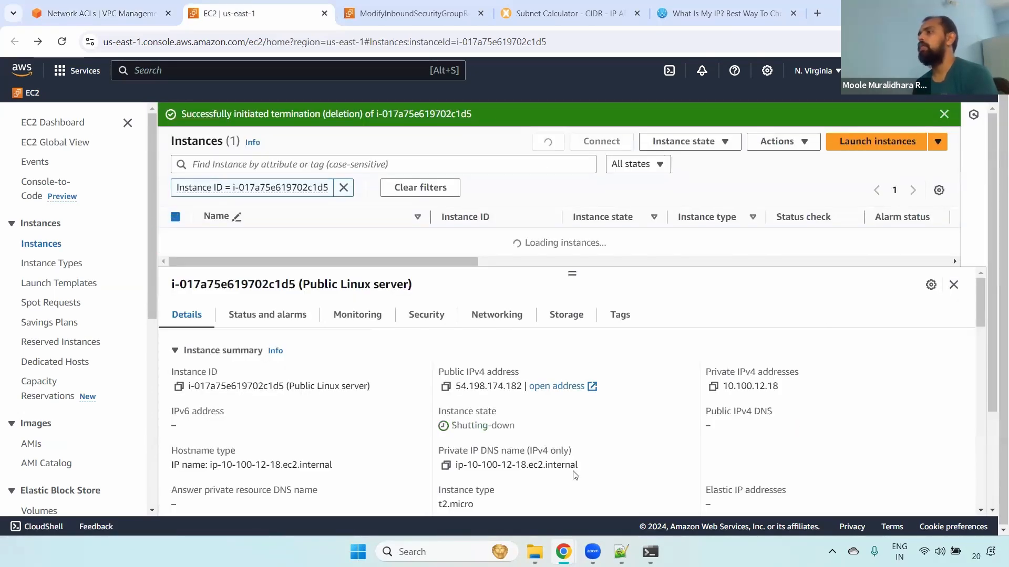
# Check the SSH session in the Command Prompt window, return to the EC2 instances page and refresh the Public Linux server's status.
pyautogui.click(651, 551)
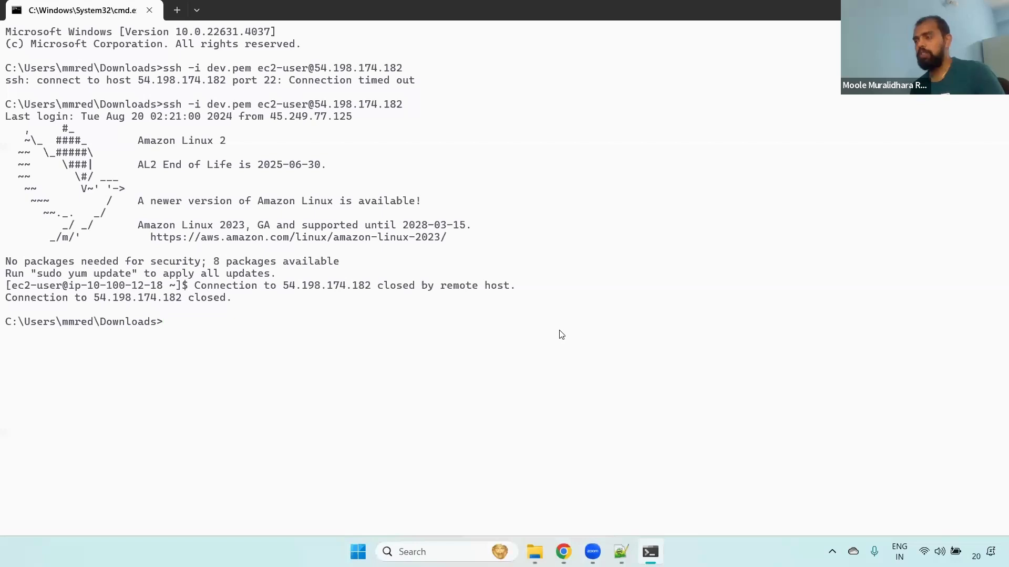
pyautogui.hotkey('alt', 'Tab')
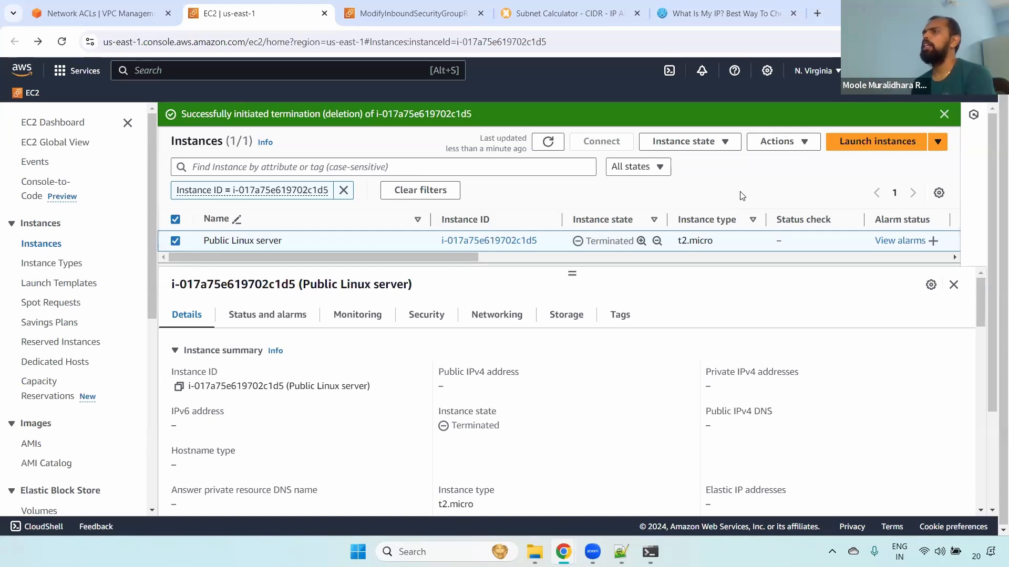
pyautogui.click(543, 144)
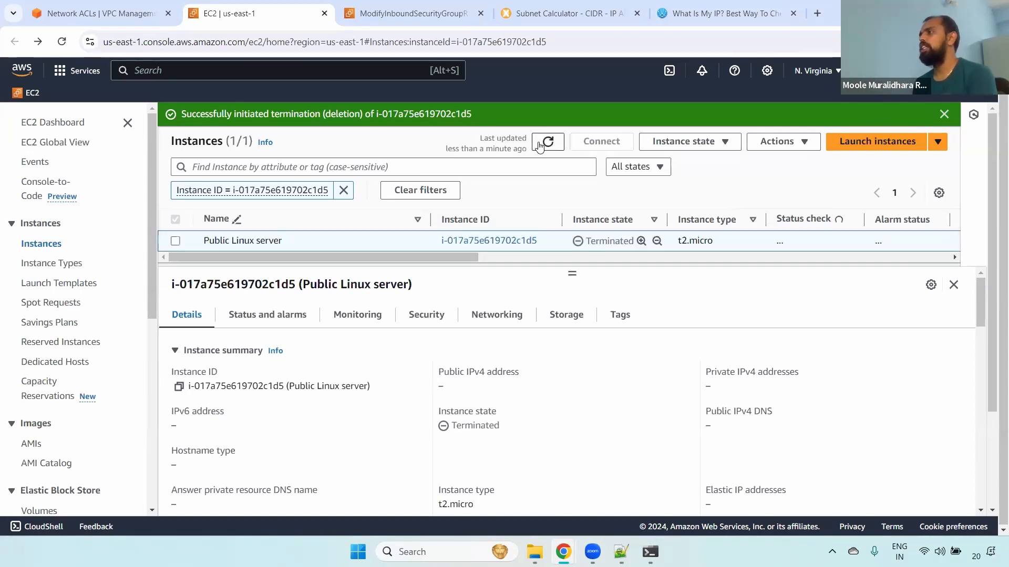
# Switch to the Google Slides presentation on creating a Network Access Control List and look through the slides after the DEMO slide.
pyautogui.moveTo(563, 552)
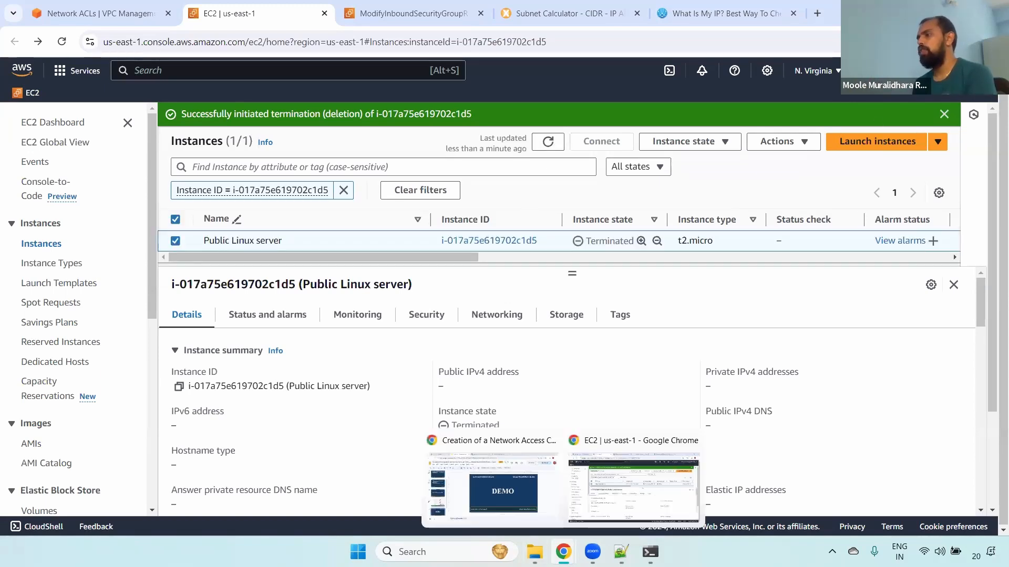
pyautogui.click(502, 475)
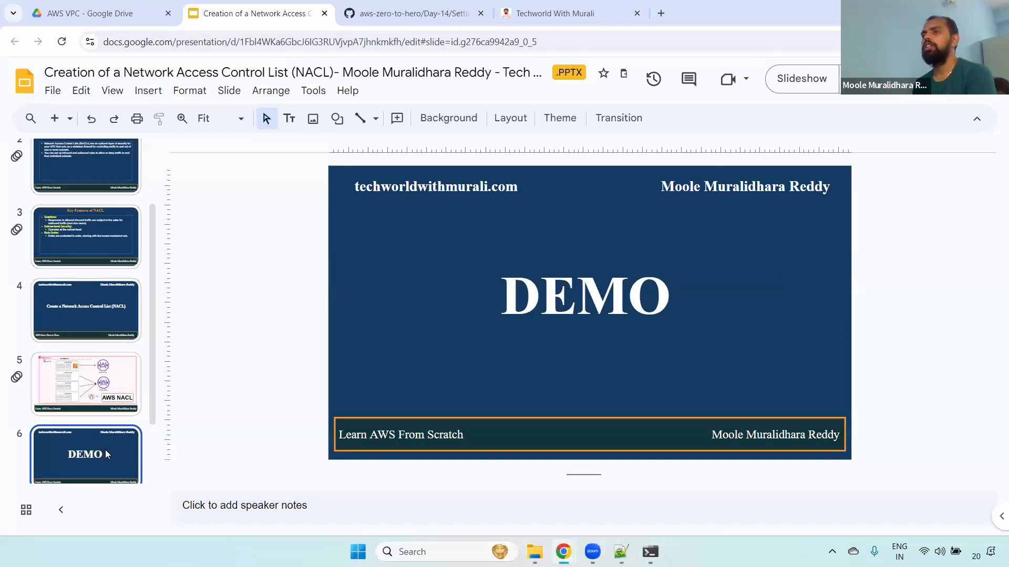
pyautogui.scroll(-1, 151, 279)
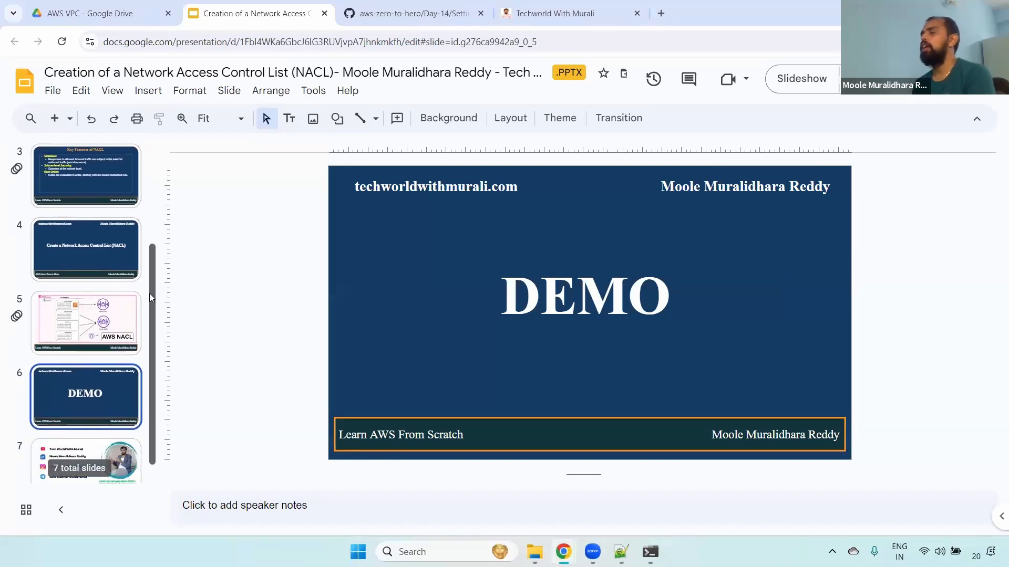
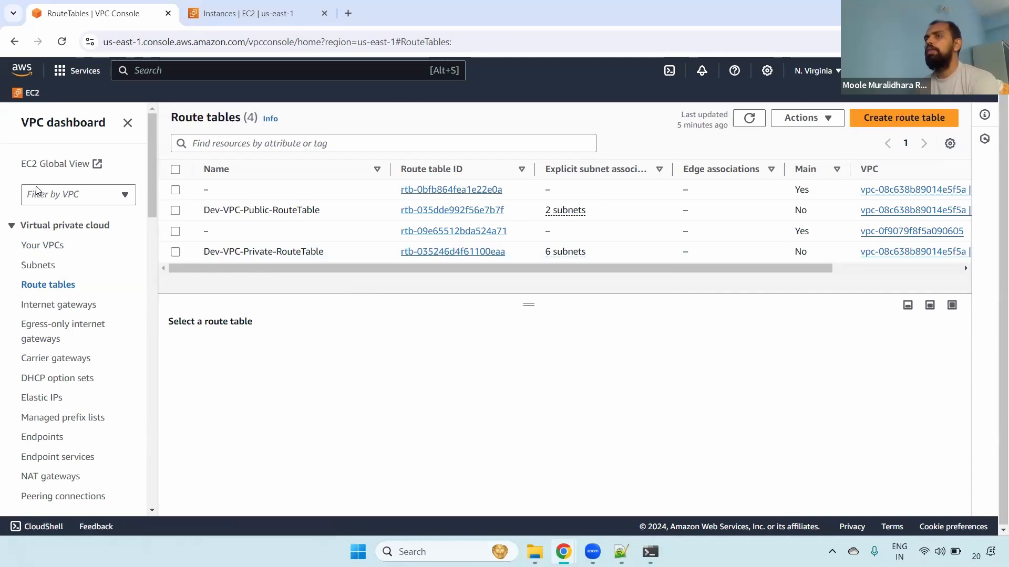
# Show Dev-VPC's details in the list of VPCs and check the Network & Security options in the EC2 console.
pyautogui.click(38, 246)
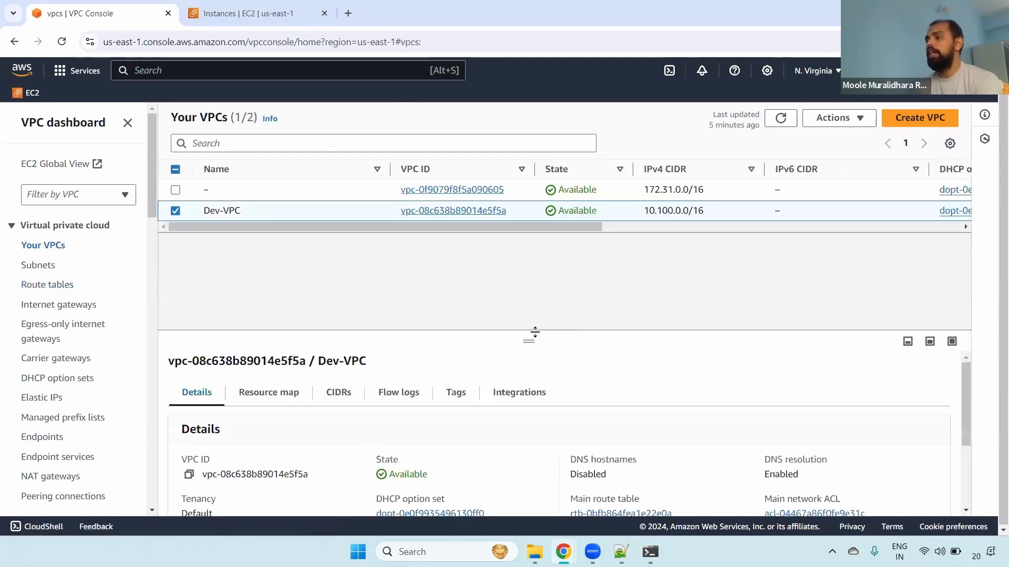
pyautogui.moveTo(536, 295); pyautogui.dragTo(554, 244)
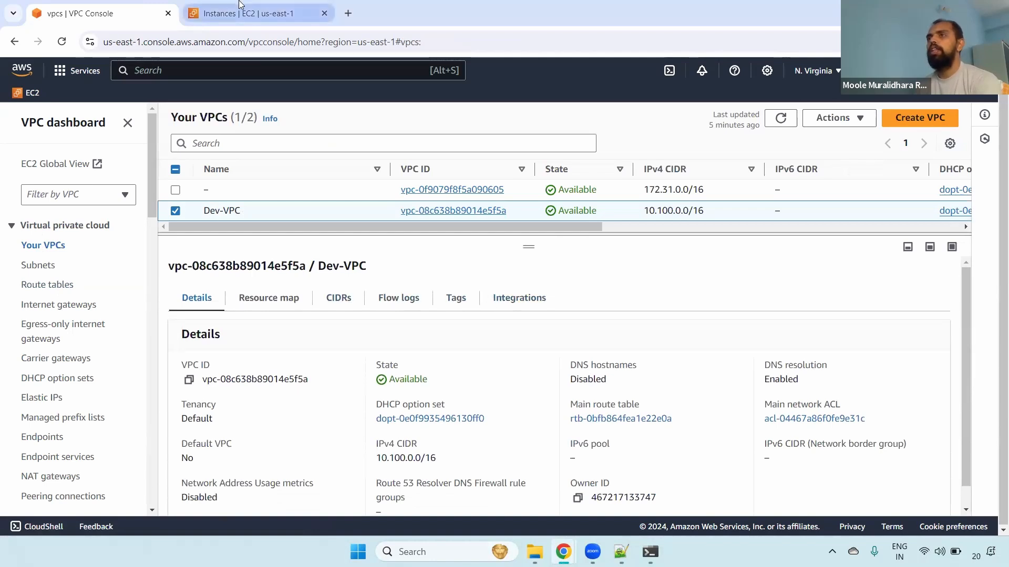
pyautogui.click(273, 7)
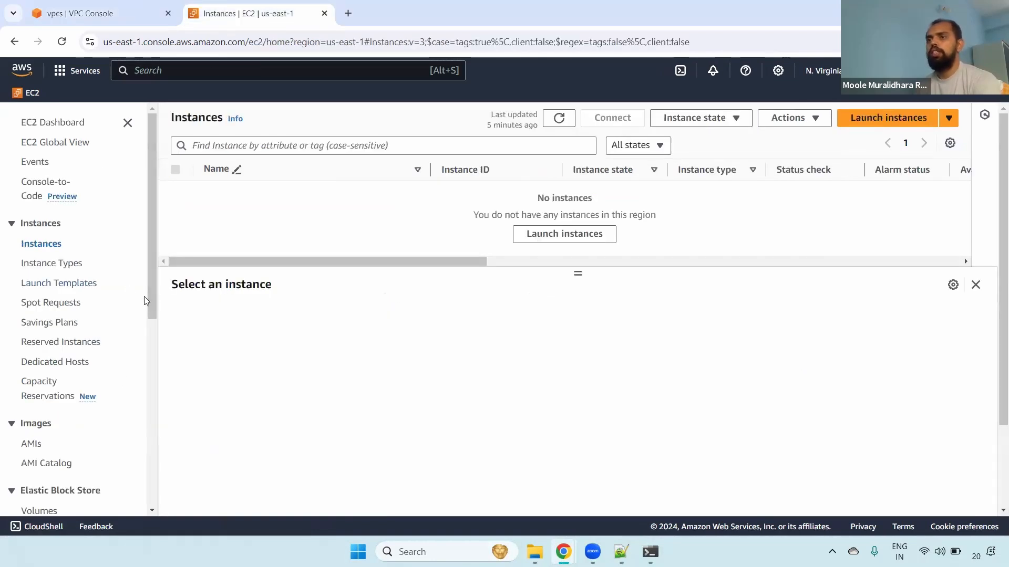
pyautogui.scroll(-4, 156, 394)
pyautogui.scroll(1, 155, 394)
pyautogui.click(105, 10)
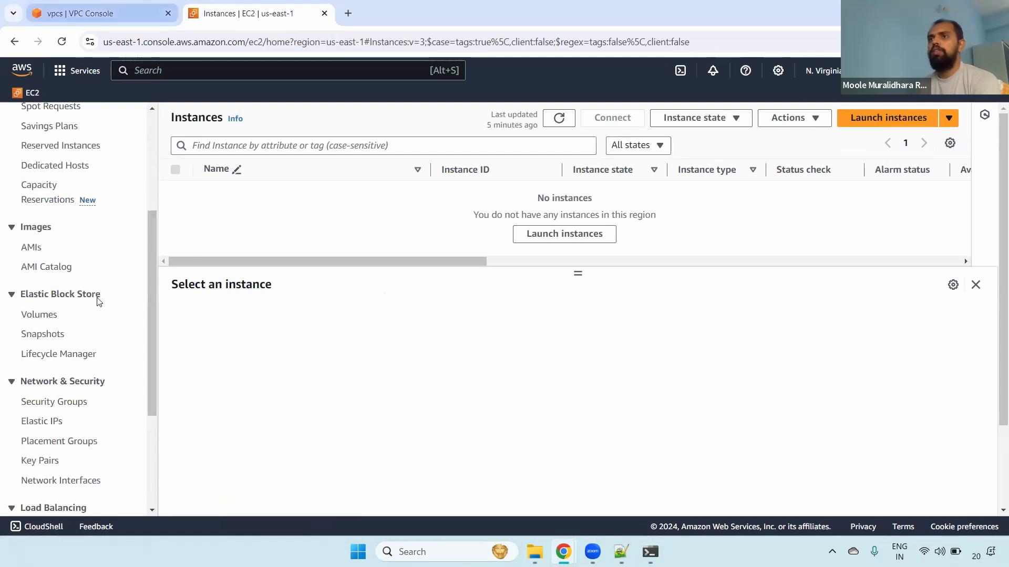
# Open the security groups list in the VPC console and examine the columns of default group sg-016968e0d268323a2.
pyautogui.scroll(-8, 153, 198)
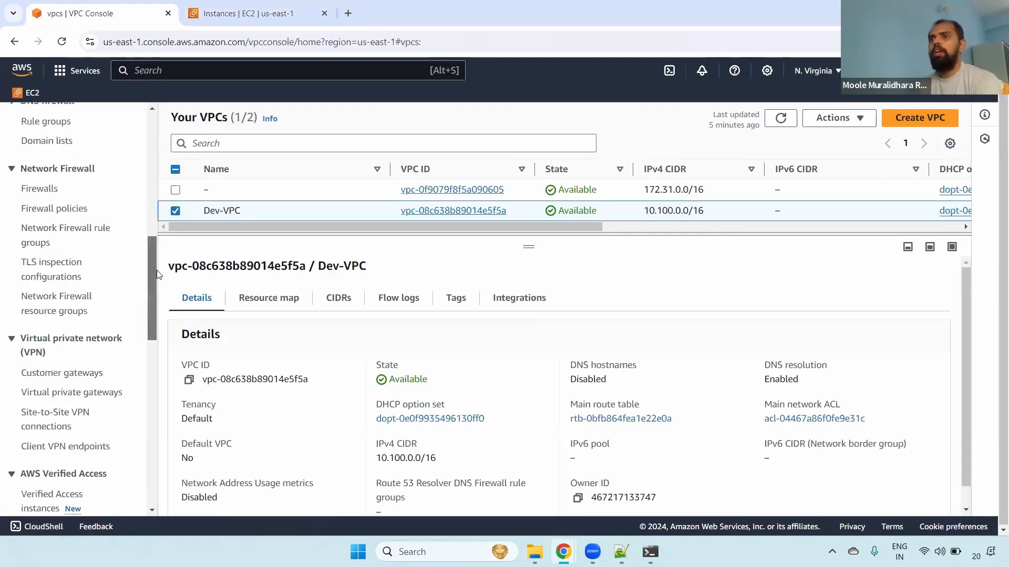
pyautogui.moveTo(157, 270); pyautogui.dragTo(176, 227)
pyautogui.click(53, 256)
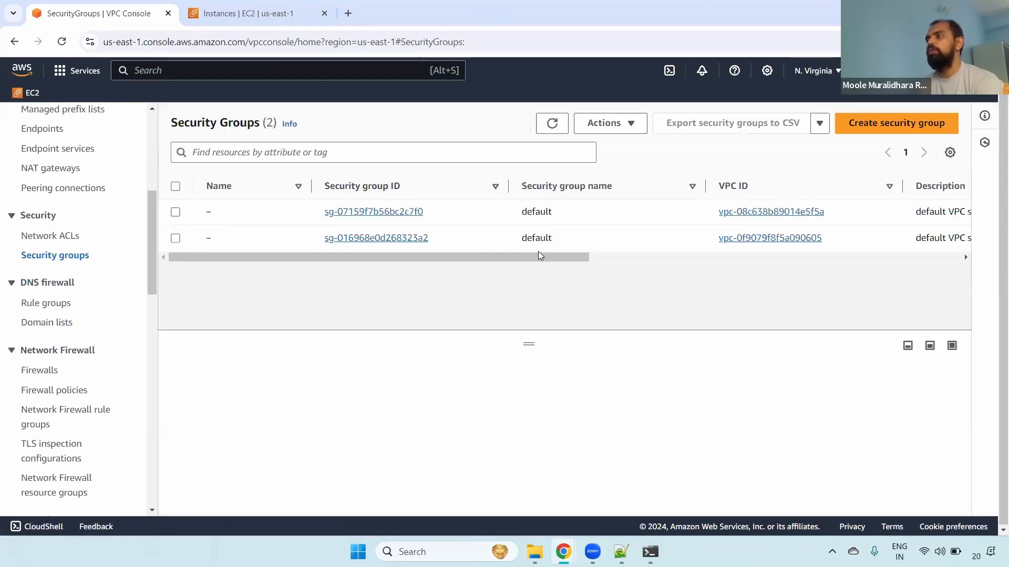
pyautogui.doubleClick(536, 238)
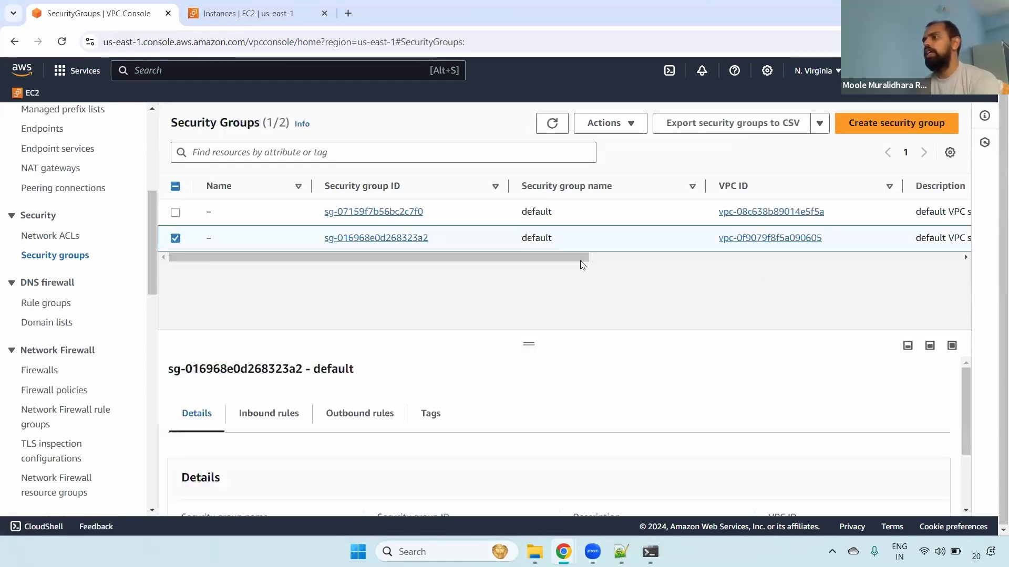
pyautogui.moveTo(580, 261); pyautogui.dragTo(777, 256)
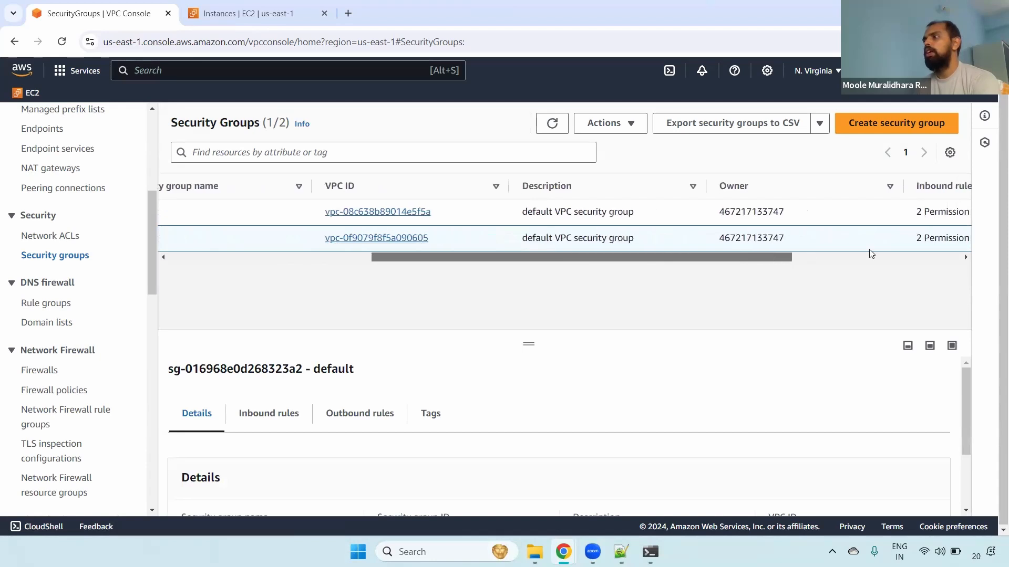
pyautogui.moveTo(871, 254); pyautogui.dragTo(374, 261)
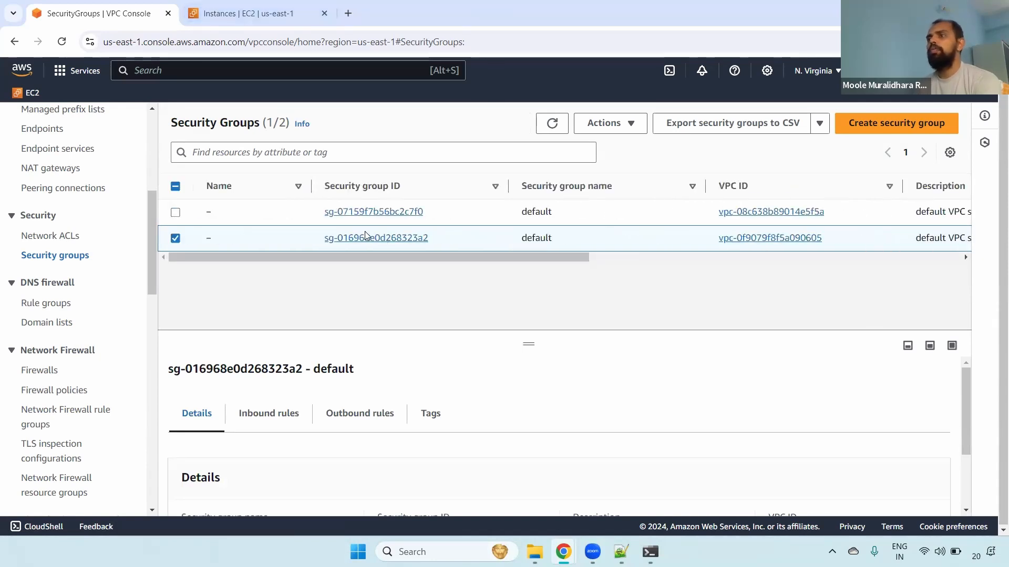
# Open the details of security group sg-016968e0d268323a2 and follow the link to its VPC.
pyautogui.rightClick(371, 243)
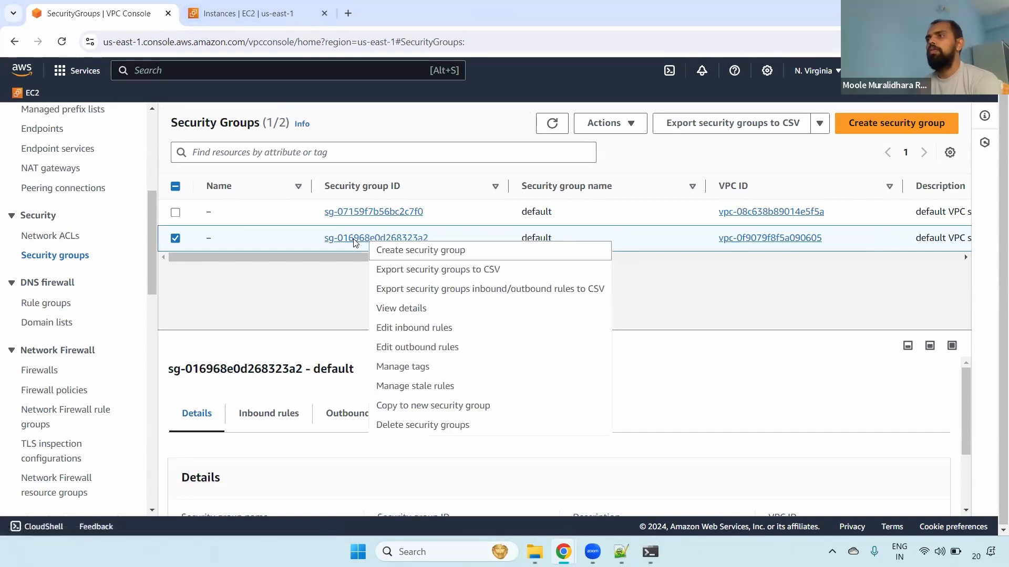
pyautogui.click(355, 243)
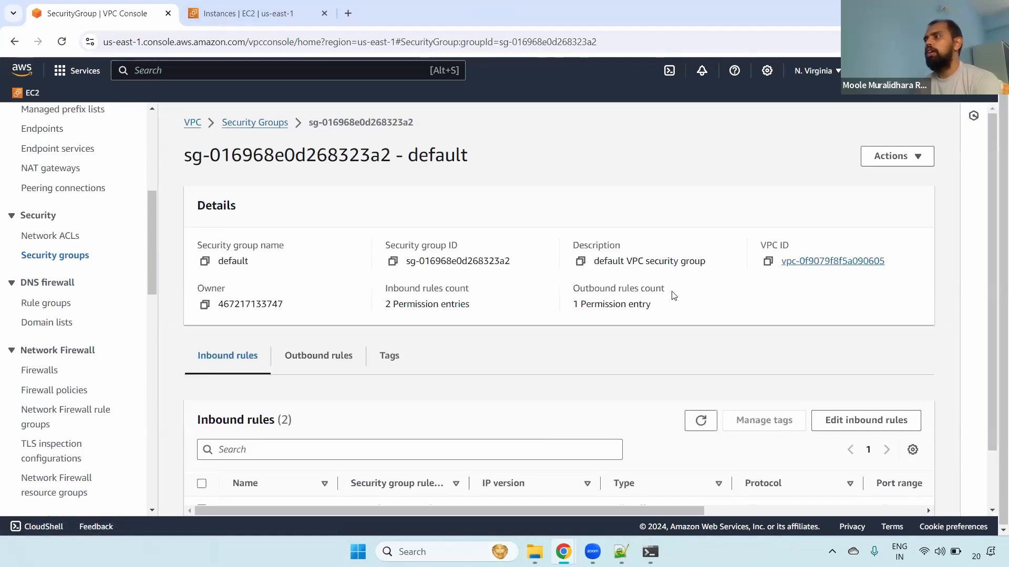
pyautogui.click(823, 262)
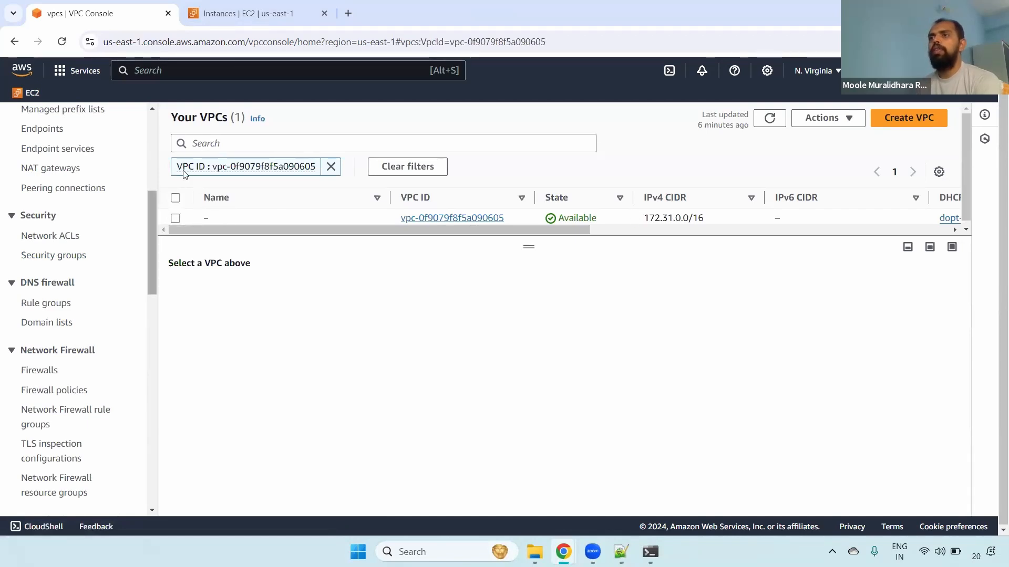
# Copy Dev-VPC's VPC ID from the unfiltered VPC list and filter the security groups by it.
pyautogui.click(331, 167)
pyautogui.click(176, 212)
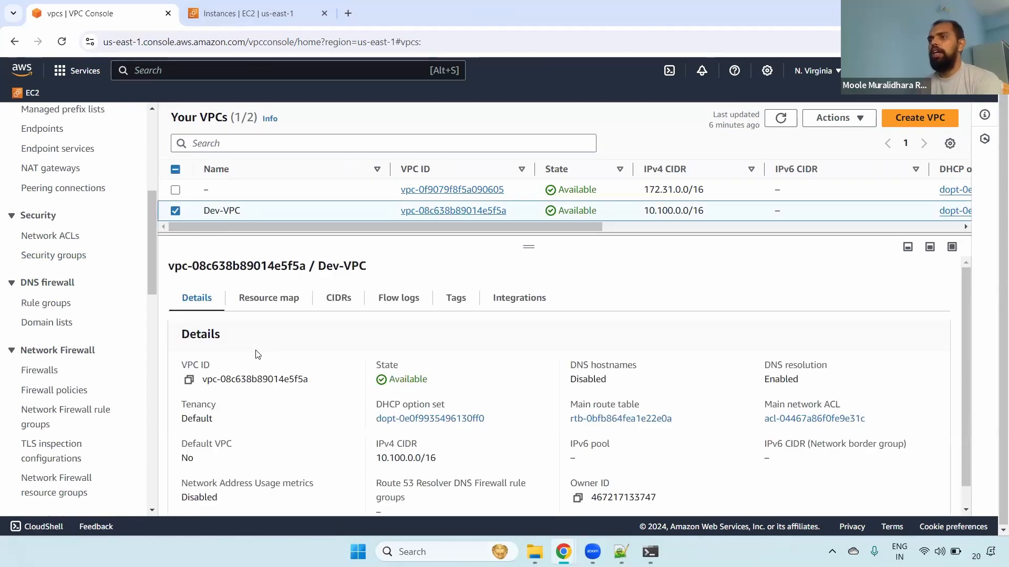
pyautogui.click(189, 379)
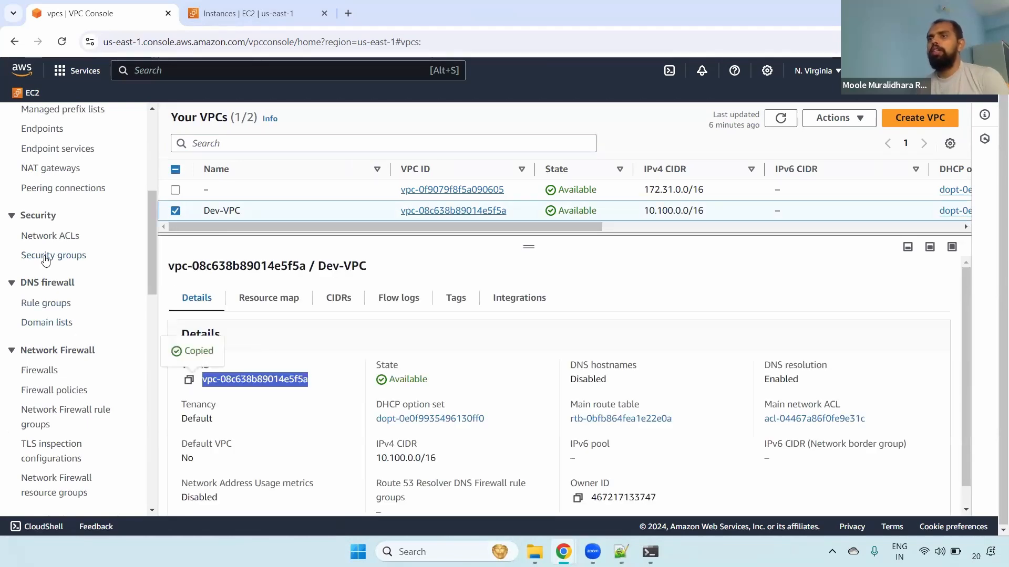
pyautogui.click(46, 260)
pyautogui.click(236, 151)
pyautogui.hotkey('ctrl', 'v')
pyautogui.press('Return')
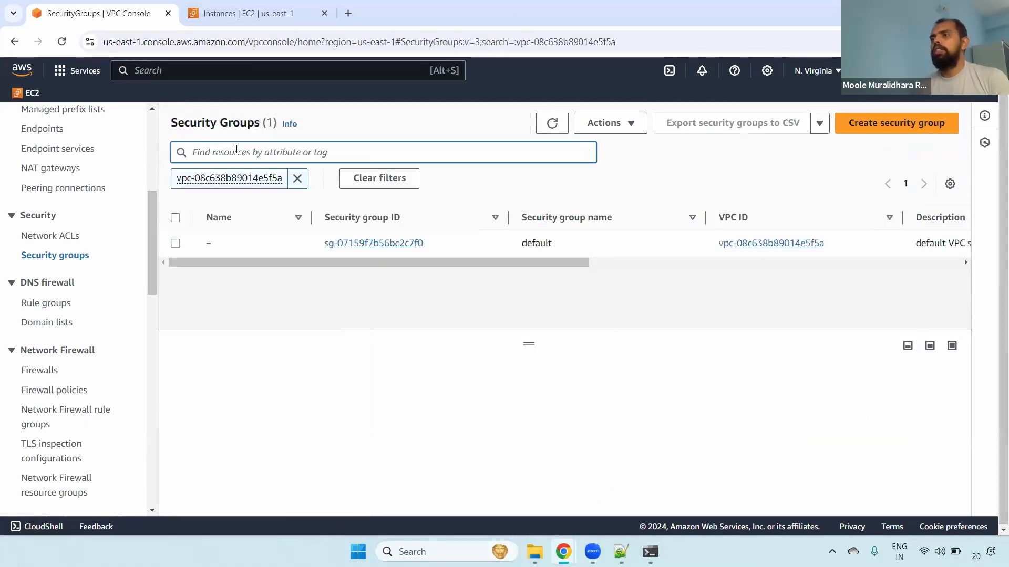
# Name Dev-VPC's default security group "default devp vpc sg" and save the name.
pyautogui.moveTo(261, 252)
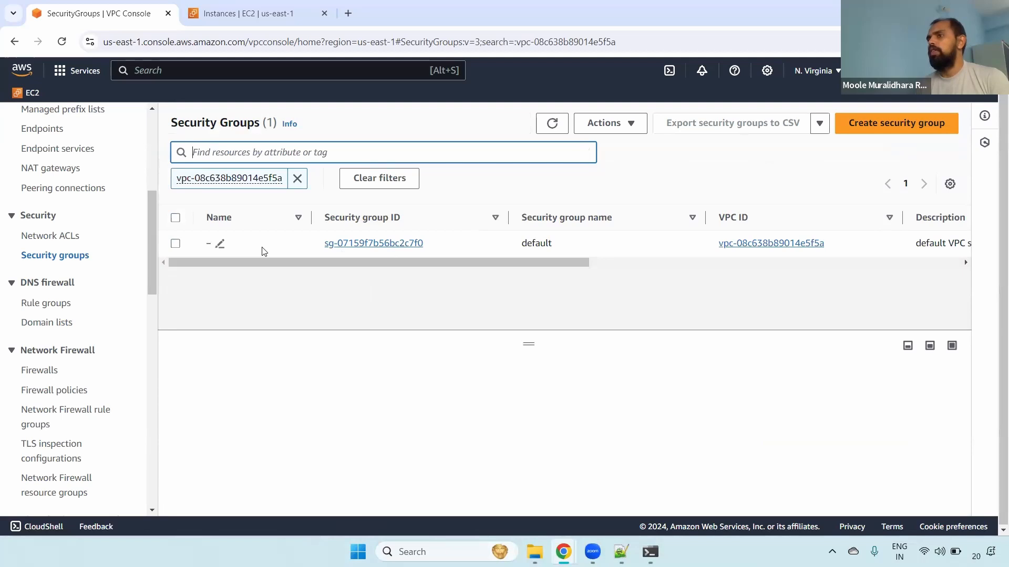
pyautogui.click(220, 245)
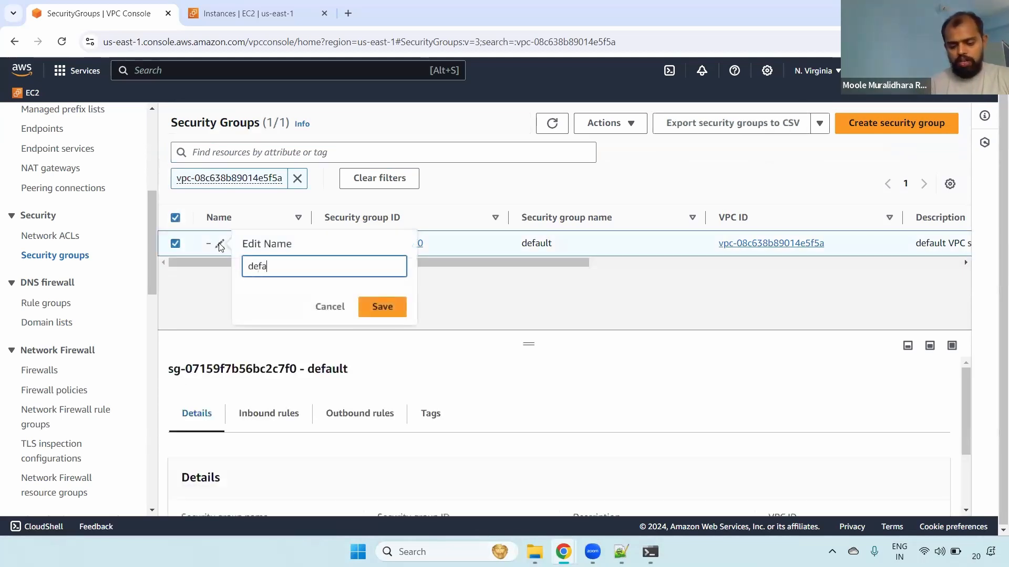
pyautogui.write('default dev')
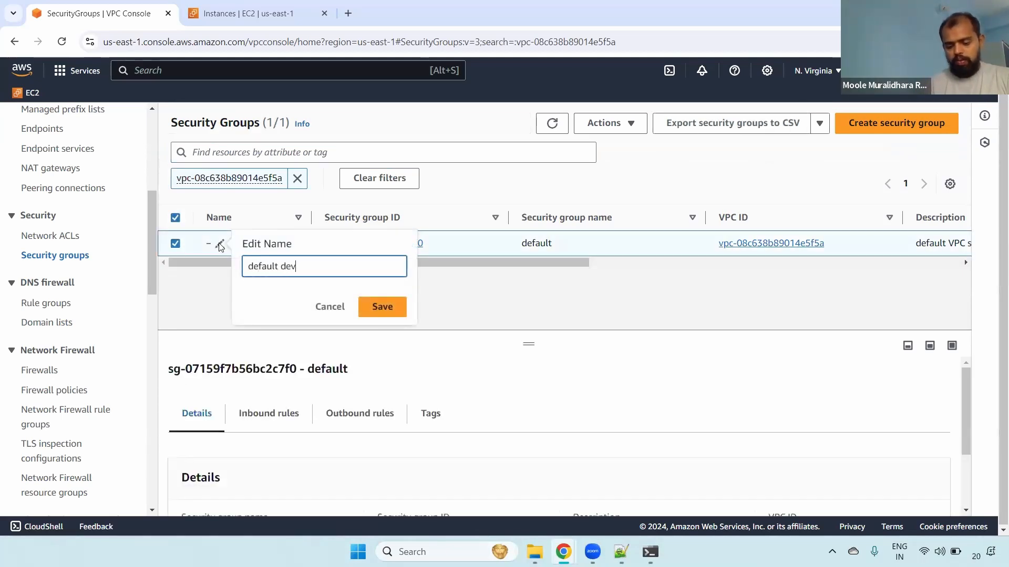
pyautogui.write('p vpc sg')
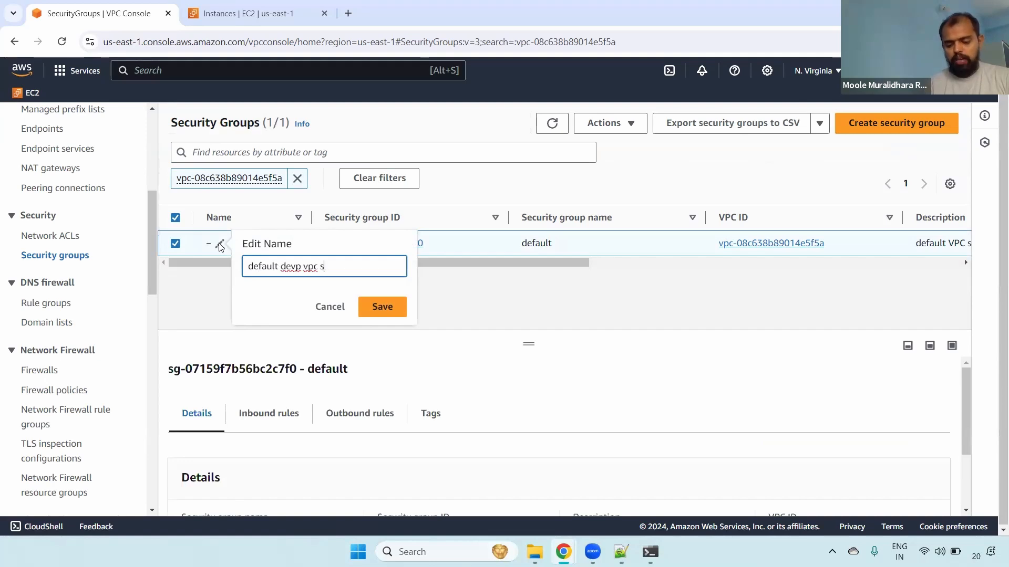
pyautogui.click(389, 307)
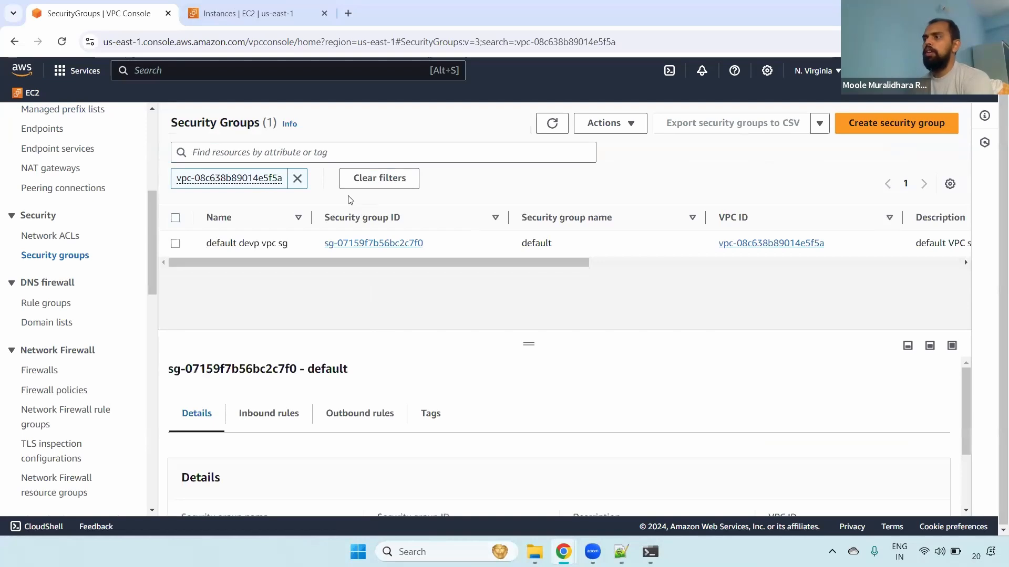
# Remove the VPC filter from the security groups list and examine the details of "default devp vpc sg".
pyautogui.click(297, 179)
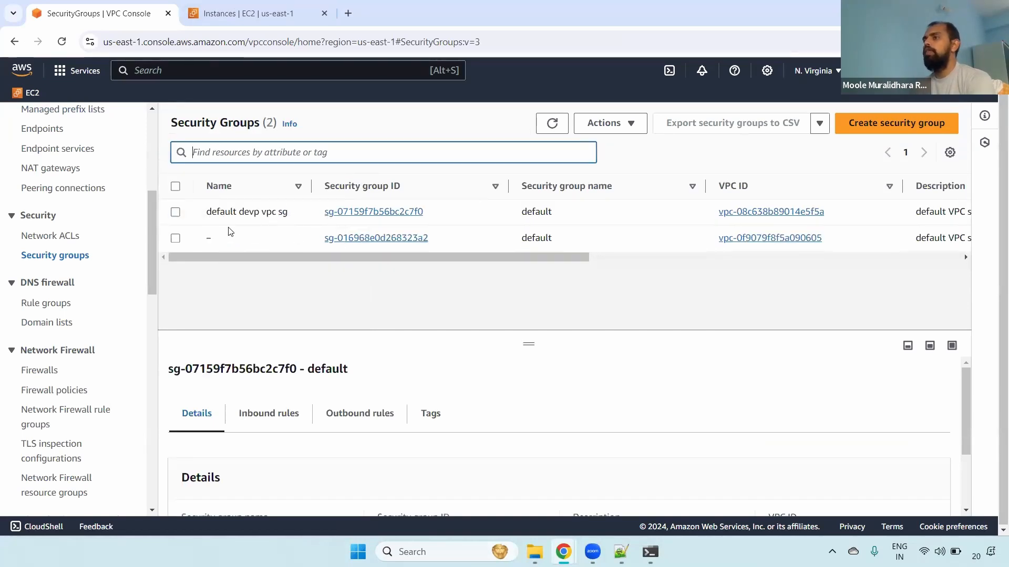
pyautogui.click(176, 212)
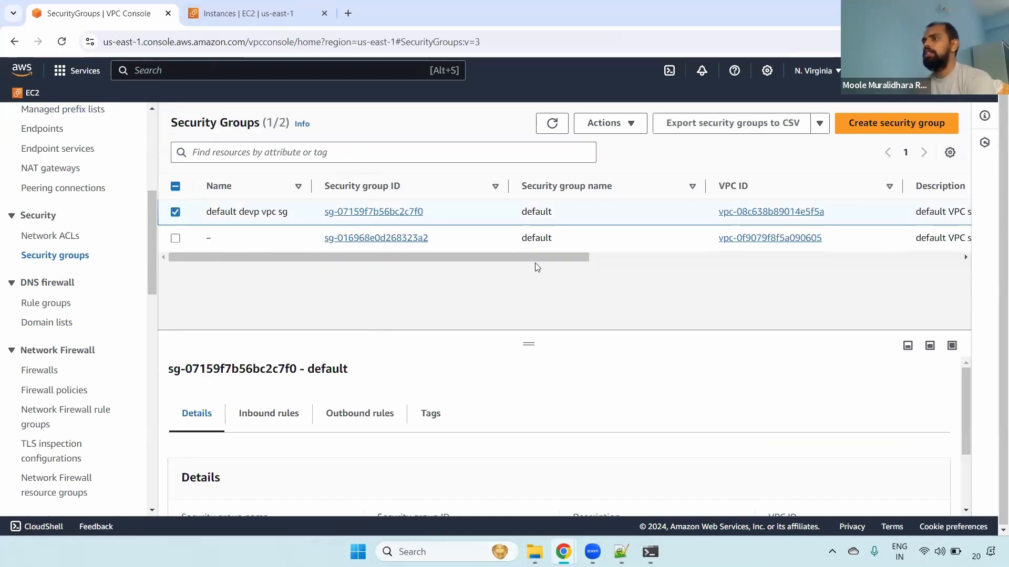
pyautogui.moveTo(537, 331); pyautogui.dragTo(523, 272)
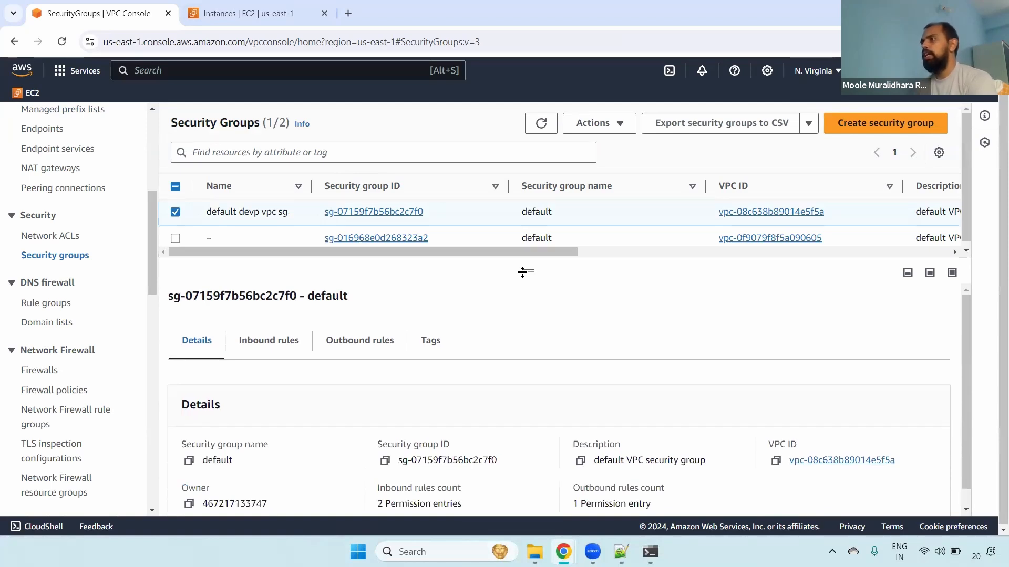
# Start a new security group with dev-sg as both name and description, and assign it to Dev-VPC.
pyautogui.click(910, 132)
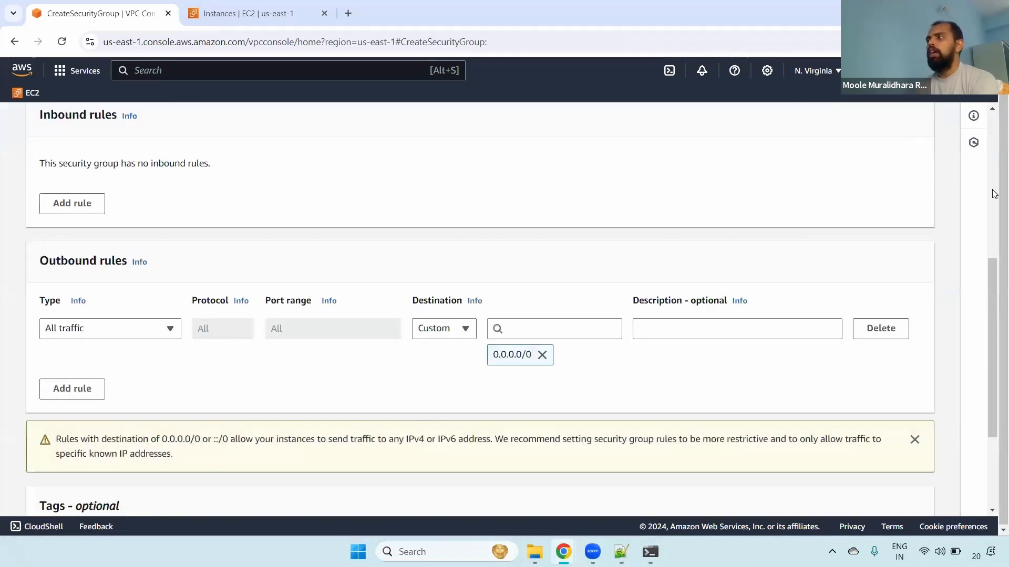
pyautogui.scroll(5, 225, 201)
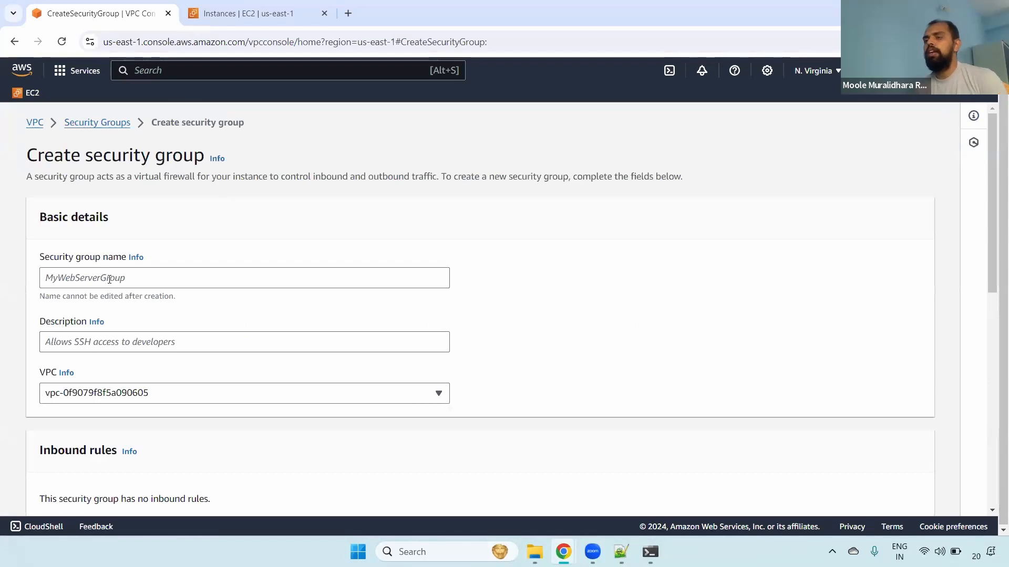
pyautogui.click(109, 279)
pyautogui.write('dev-s')
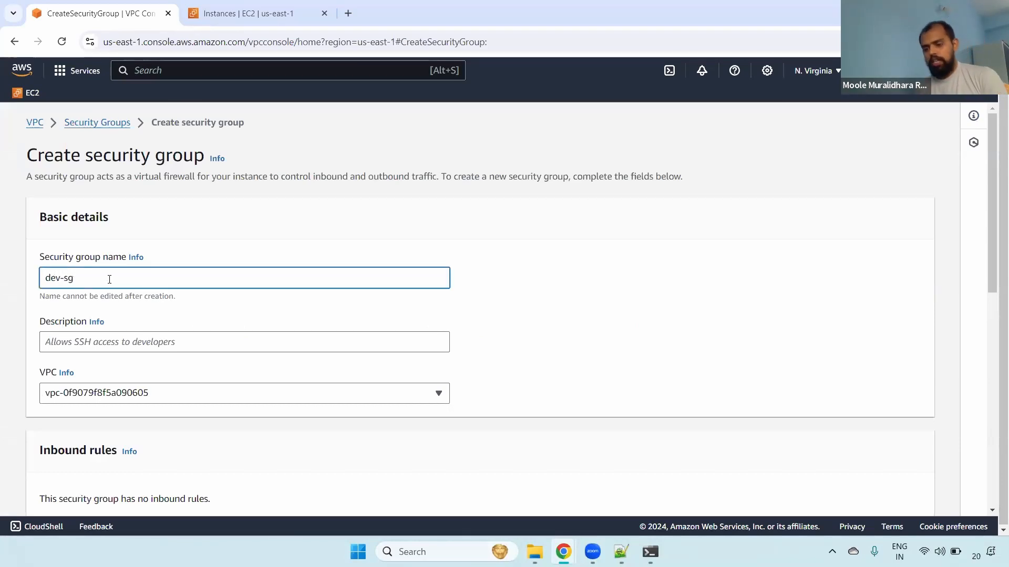
pyautogui.write('g')
pyautogui.hotkey('ctrl', 'a')
pyautogui.hotkey('ctrl', 'c')
pyautogui.click(188, 341)
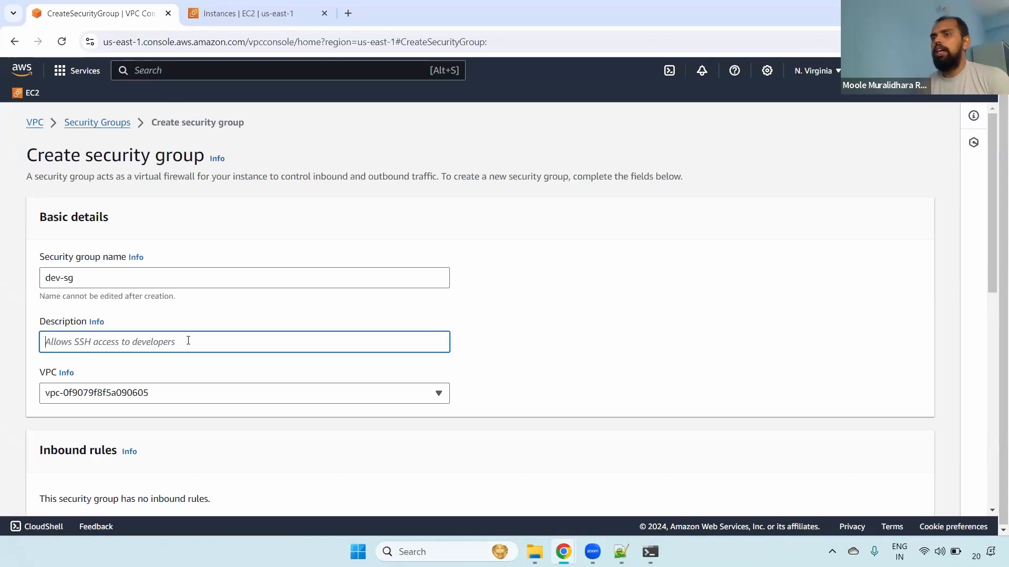
pyautogui.hotkey('ctrl', 'v')
pyautogui.click(153, 399)
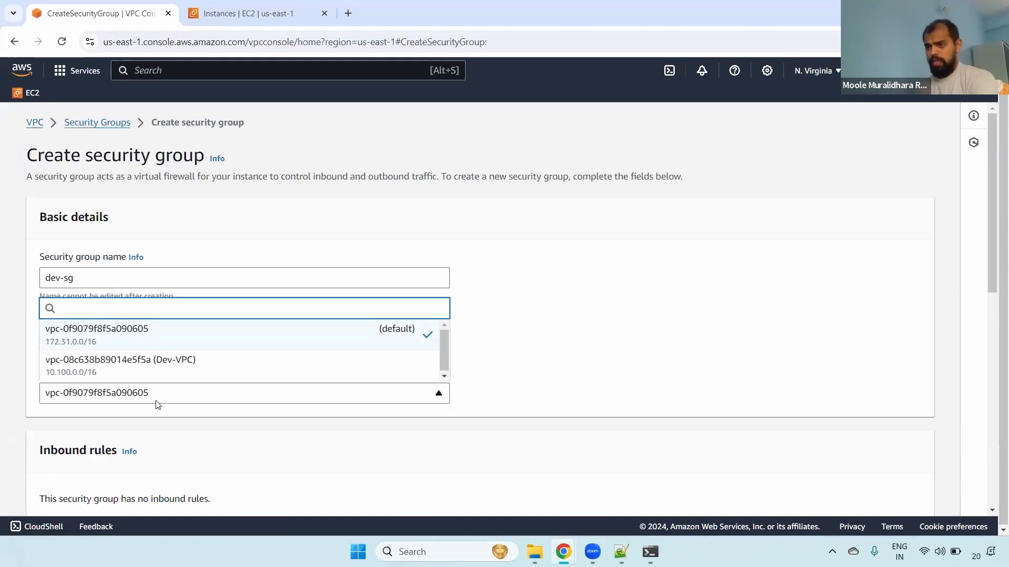
pyautogui.click(256, 367)
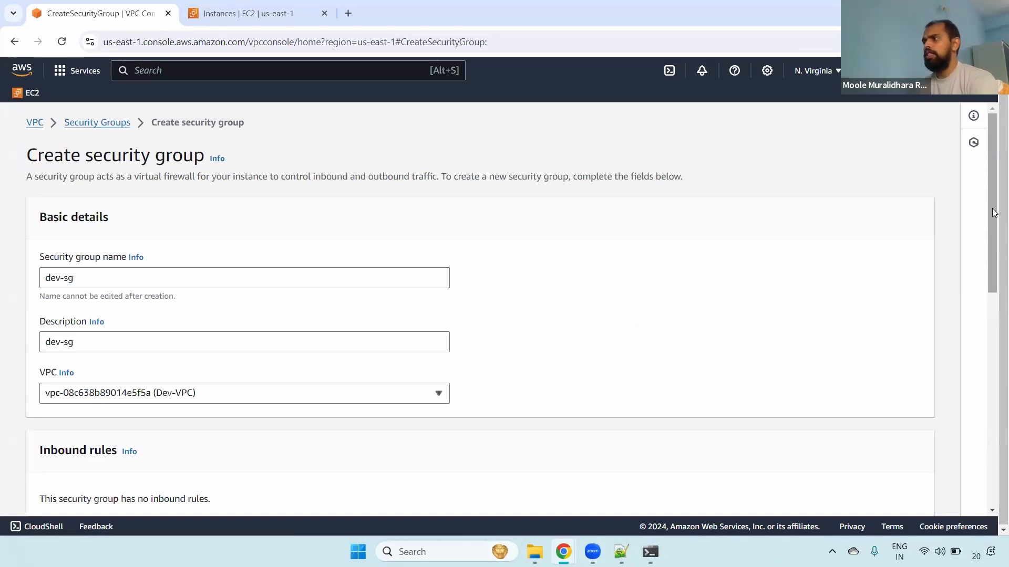
# Review the new security group's inbound and outbound rules and the optional tags section.
pyautogui.scroll(-2, 993, 231)
pyautogui.moveTo(993, 242); pyautogui.dragTo(987, 313)
pyautogui.moveTo(40, 183); pyautogui.dragTo(117, 190)
pyautogui.moveTo(41, 338); pyautogui.dragTo(121, 331)
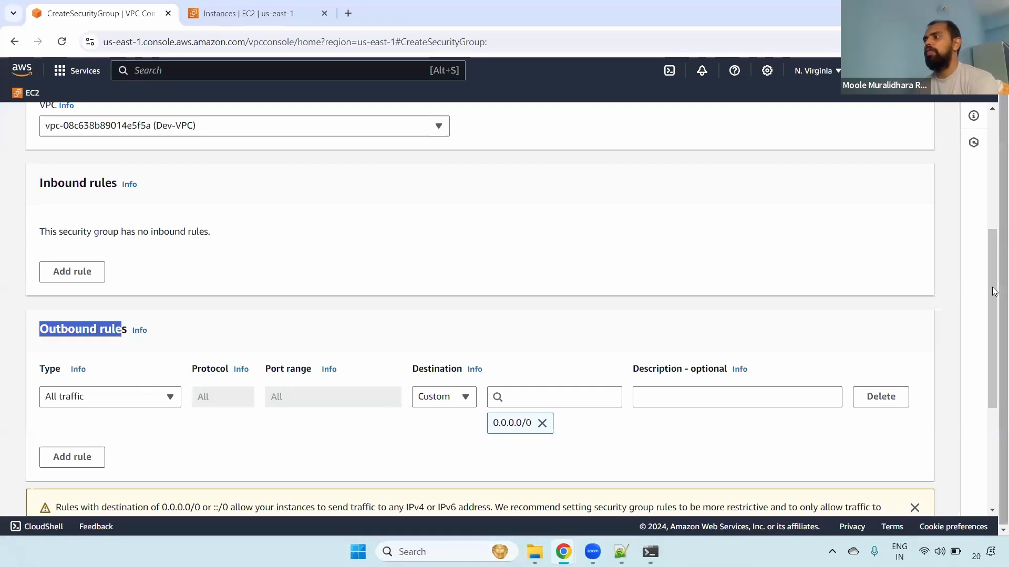
pyautogui.moveTo(993, 289)
pyautogui.mouseDown()
pyautogui.moveTo(995, 329)
pyautogui.moveTo(994, 274)
pyautogui.mouseUp()
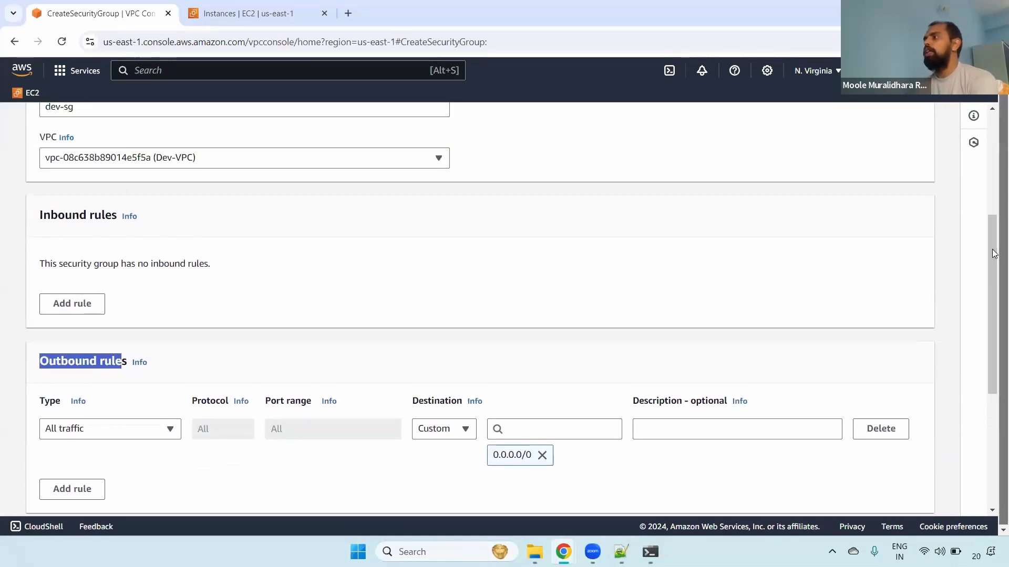
pyautogui.click(103, 230)
pyautogui.moveTo(103, 230); pyautogui.dragTo(226, 268)
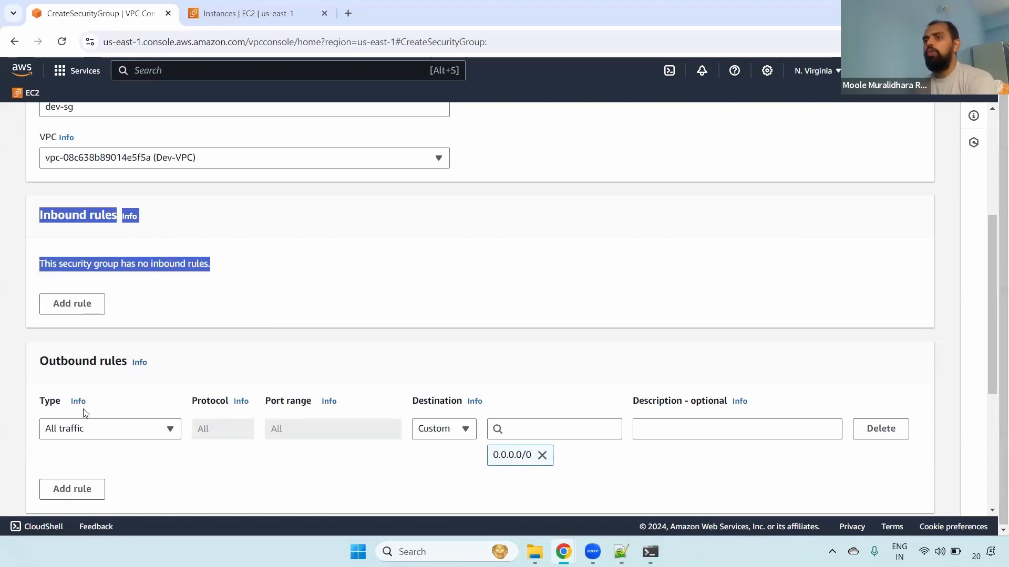
pyautogui.click(302, 271)
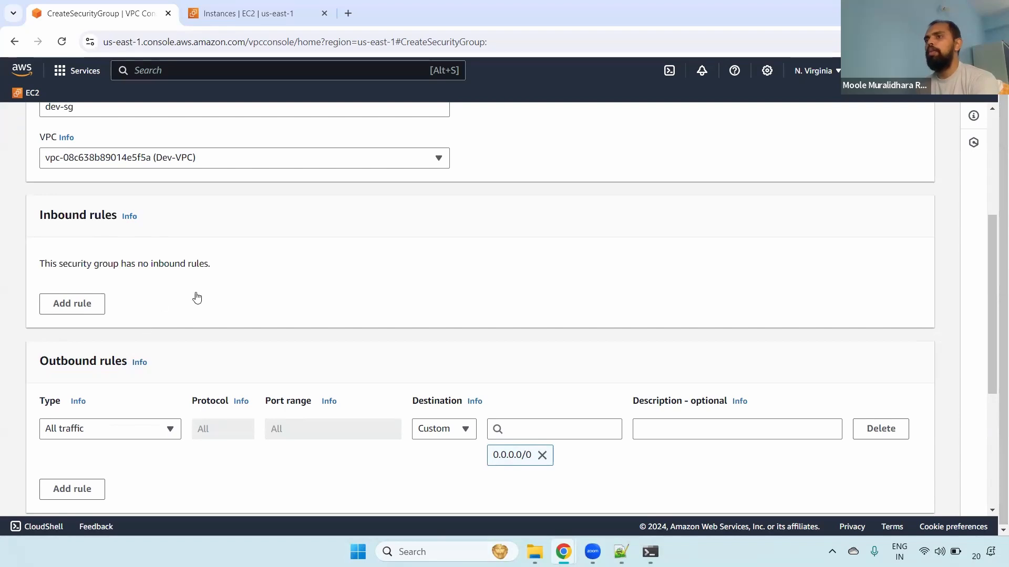
pyautogui.scroll(-2, 990, 289)
pyautogui.scroll(-3, 988, 337)
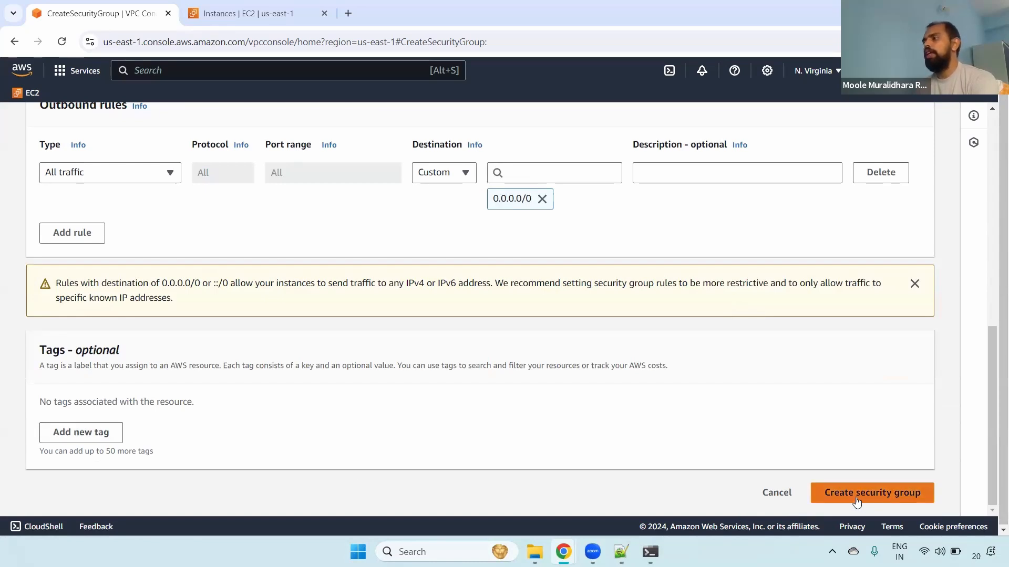
# Add a Name tag with the value dev-sg and create the security group.
pyautogui.click(100, 427)
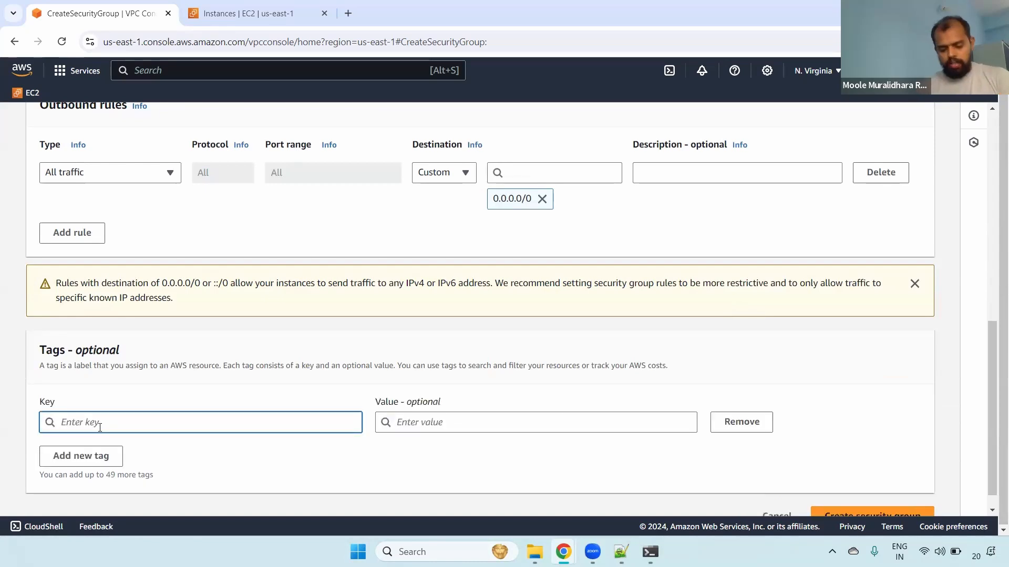
pyautogui.write('Name')
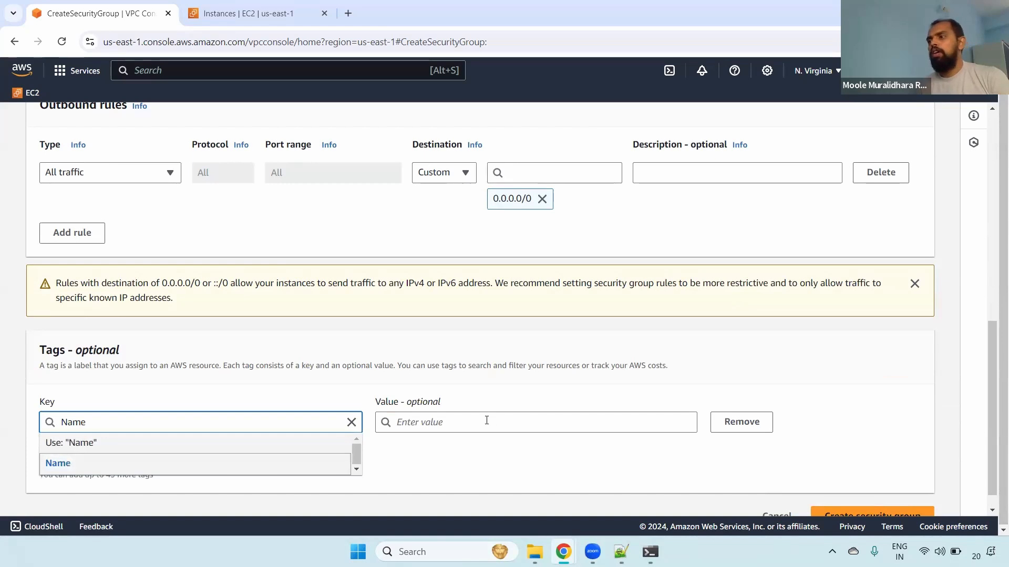
pyautogui.click(486, 420)
pyautogui.write('dev-sg')
pyautogui.click(427, 441)
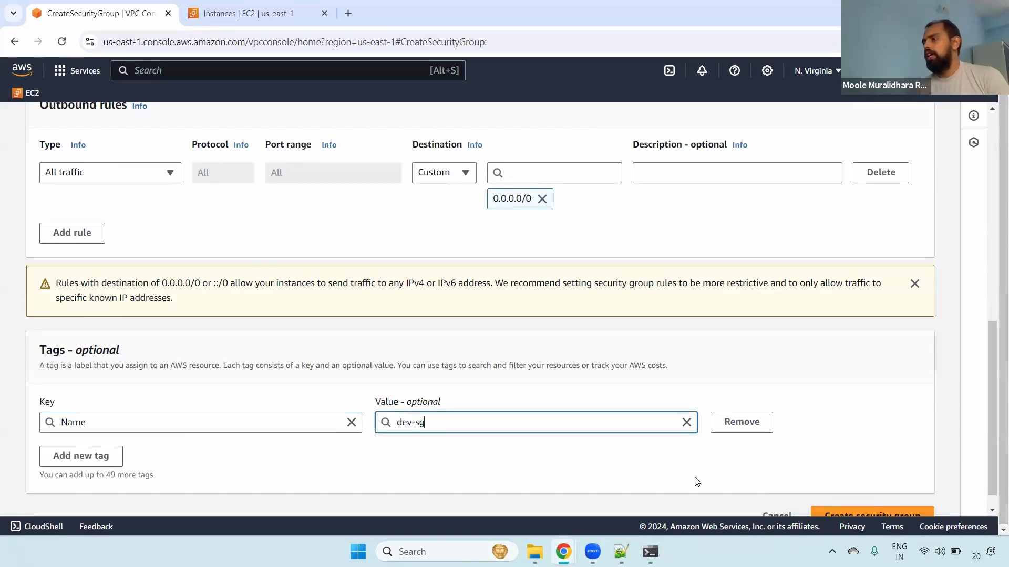
pyautogui.click(884, 507)
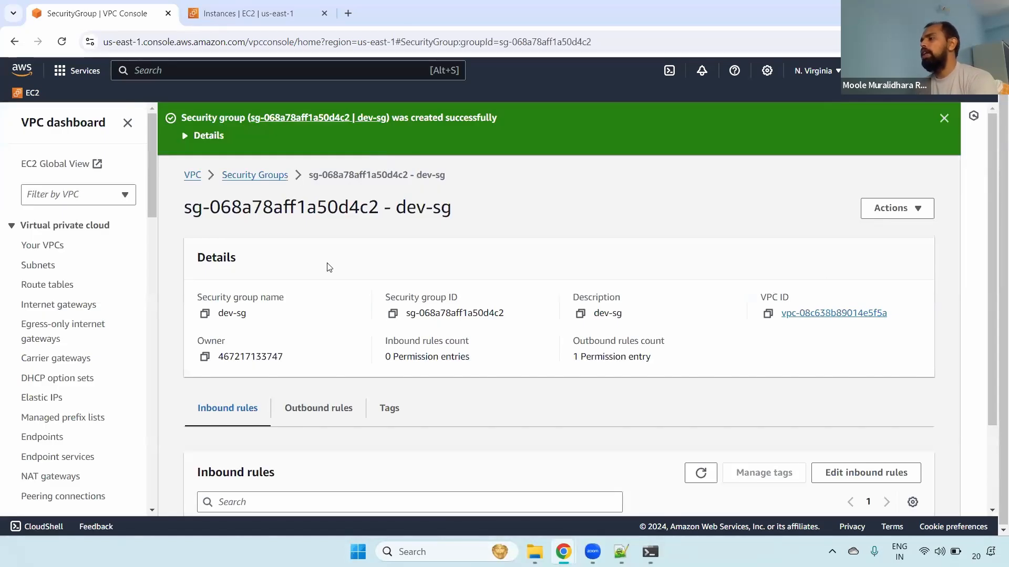
# Review the dev-sg details: name, group ID, description, VPC ID, and inbound and outbound rule counts.
pyautogui.moveTo(195, 301); pyautogui.dragTo(265, 317)
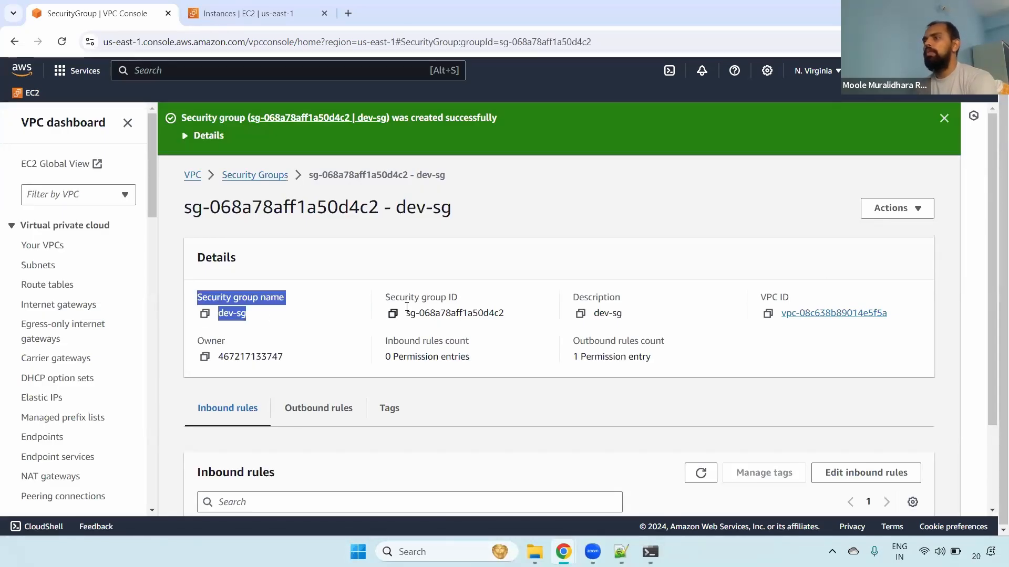
pyautogui.moveTo(390, 297); pyautogui.dragTo(503, 315)
pyautogui.moveTo(572, 297); pyautogui.dragTo(617, 311)
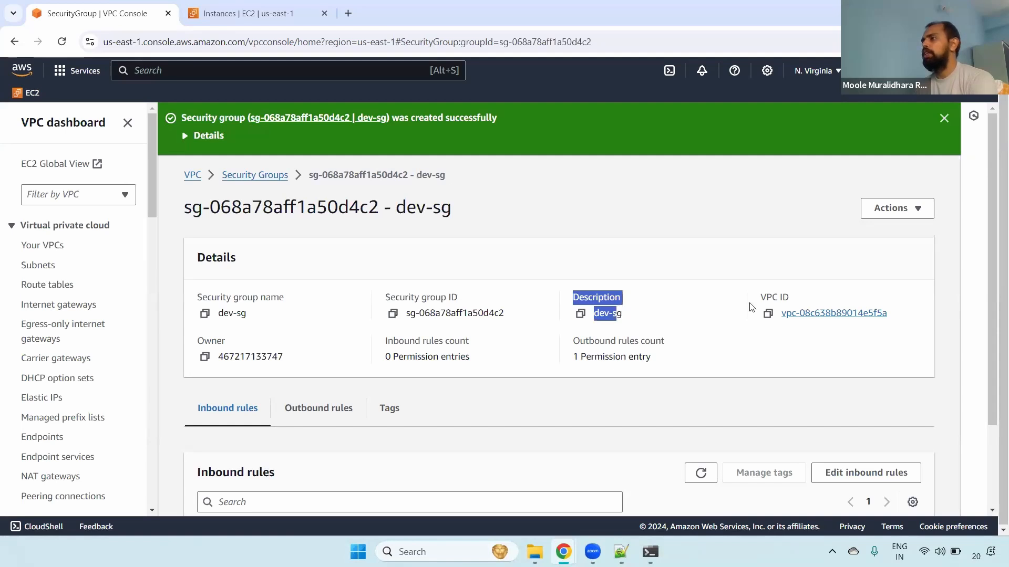
pyautogui.moveTo(761, 298); pyautogui.dragTo(797, 298)
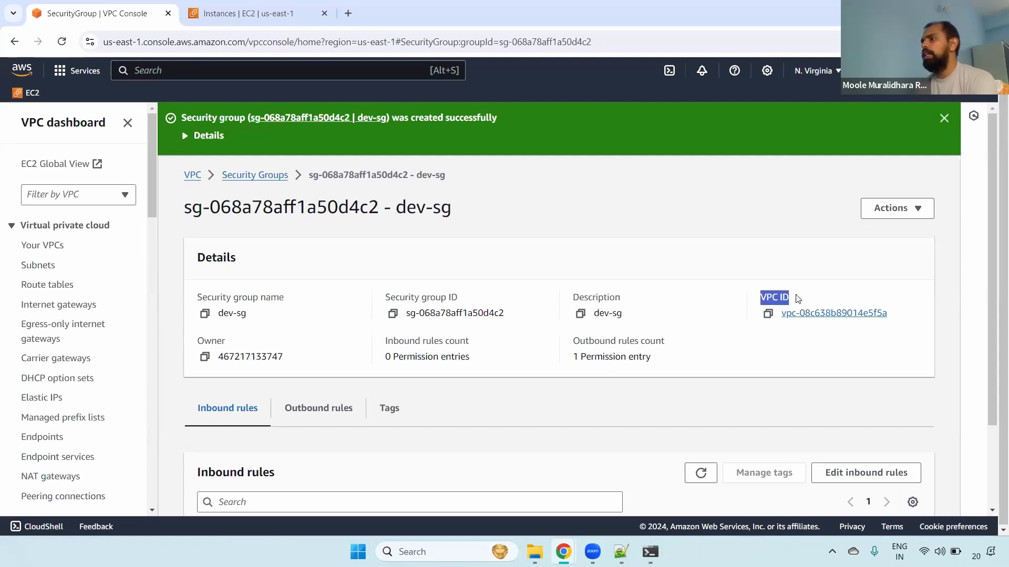
pyautogui.moveTo(198, 340); pyautogui.dragTo(480, 355)
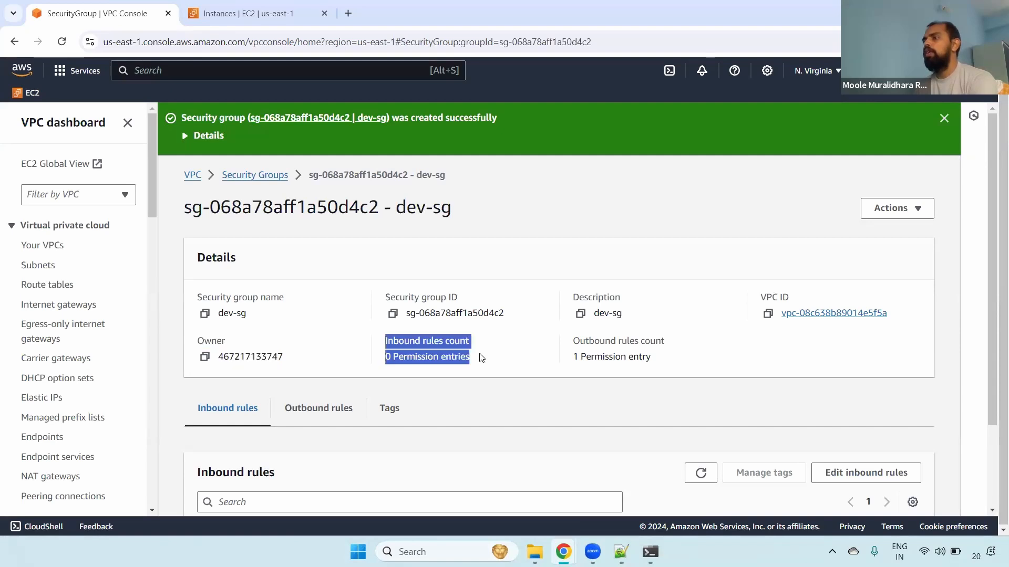
pyautogui.moveTo(573, 339); pyautogui.dragTo(662, 364)
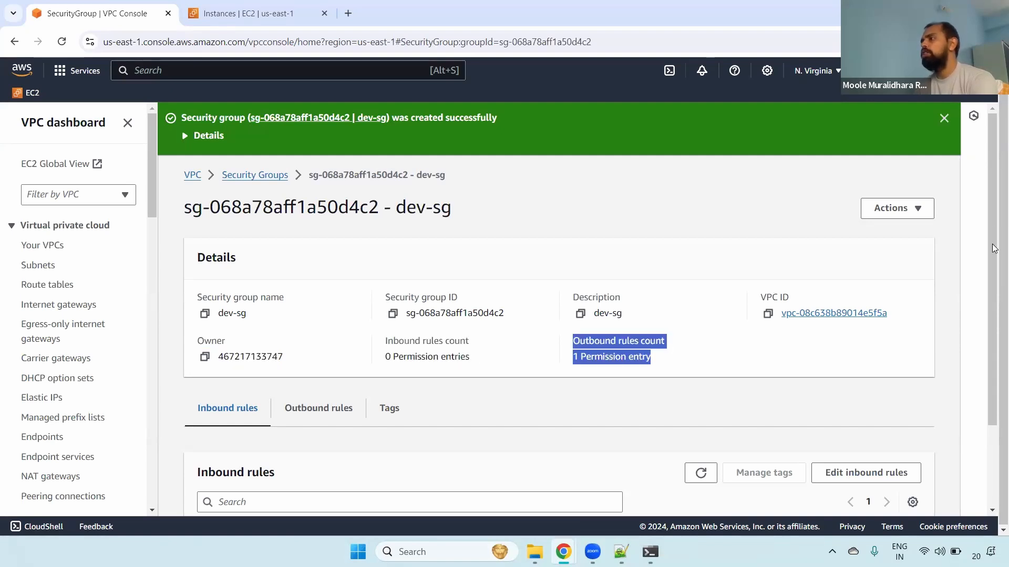
pyautogui.scroll(-2, 982, 215)
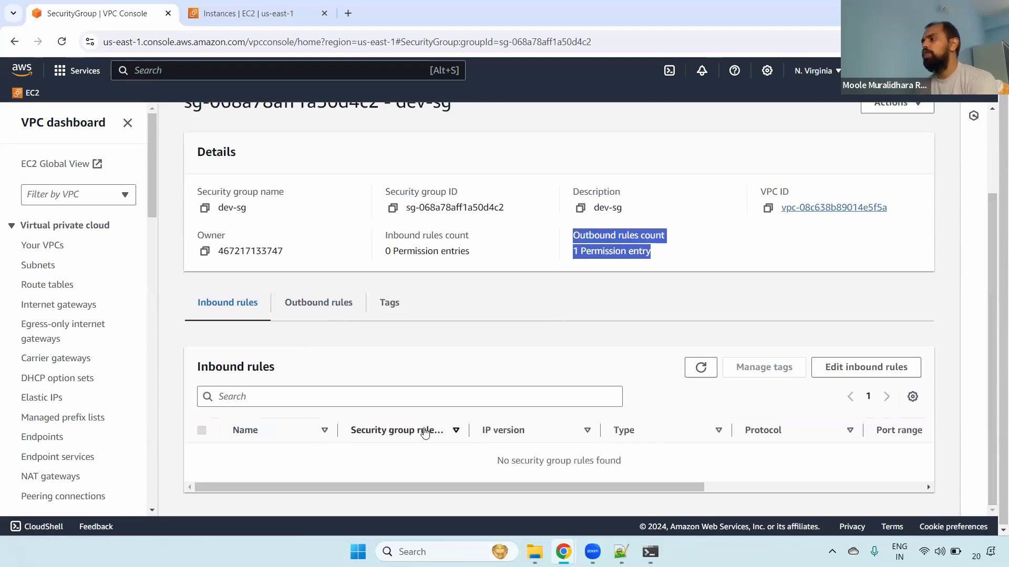
# Examine the outbound rule of dev-sg including its destination, and check the group's inbound rules.
pyautogui.click(300, 302)
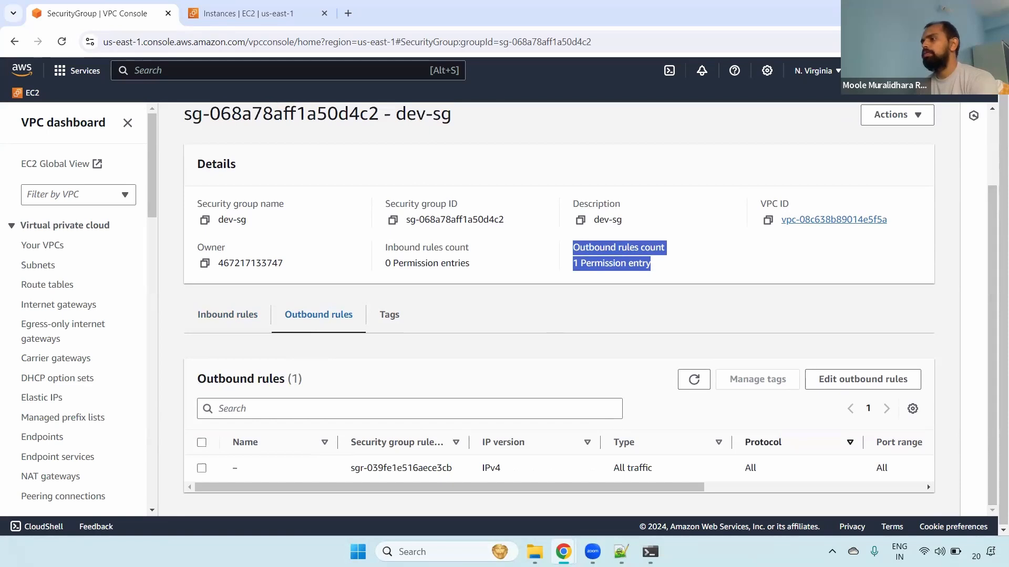
pyautogui.click(2, 166)
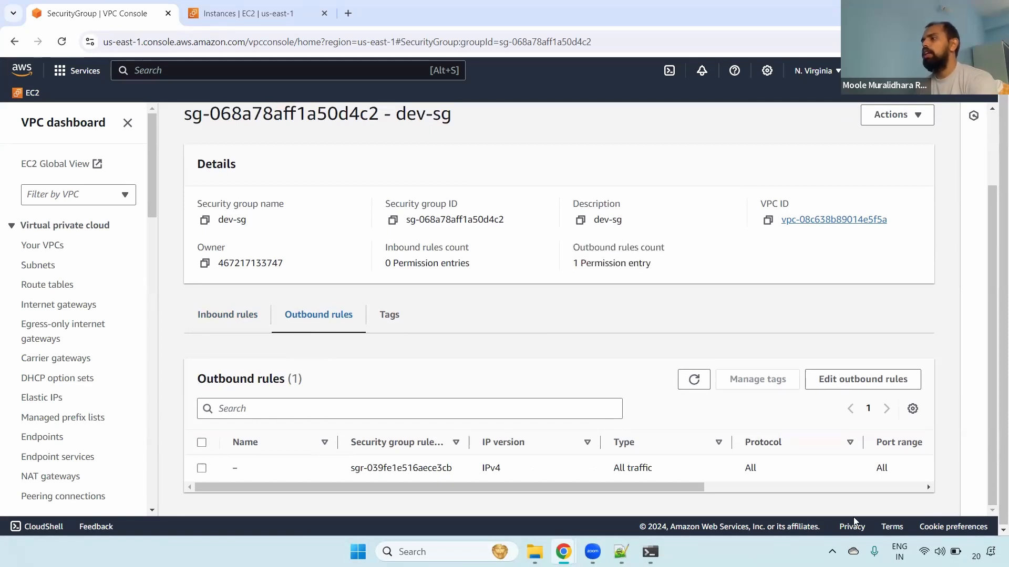
pyautogui.moveTo(661, 485); pyautogui.dragTo(836, 485)
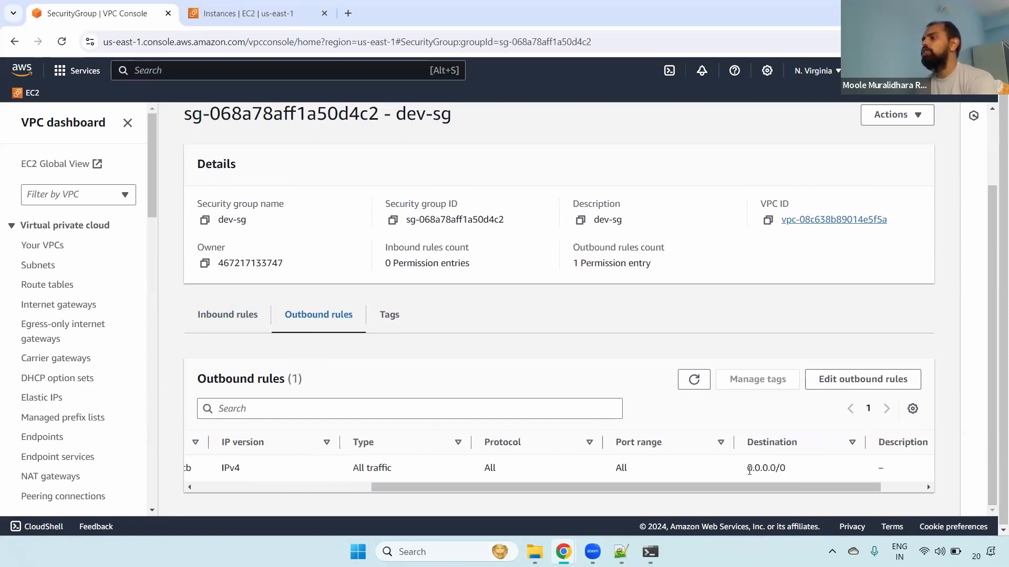
pyautogui.moveTo(749, 470); pyautogui.dragTo(786, 471)
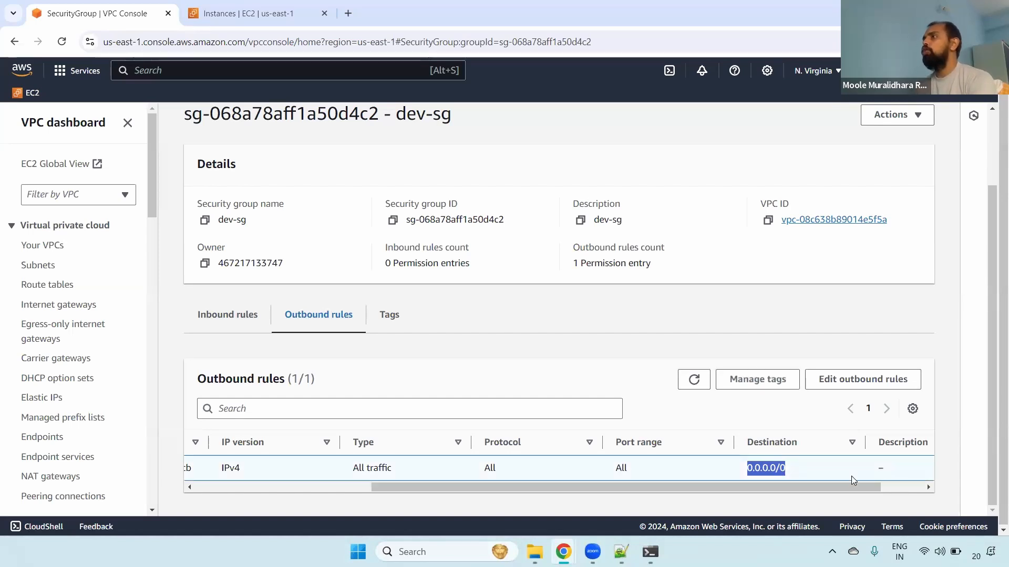
pyautogui.moveTo(848, 483); pyautogui.dragTo(458, 476)
pyautogui.click(226, 318)
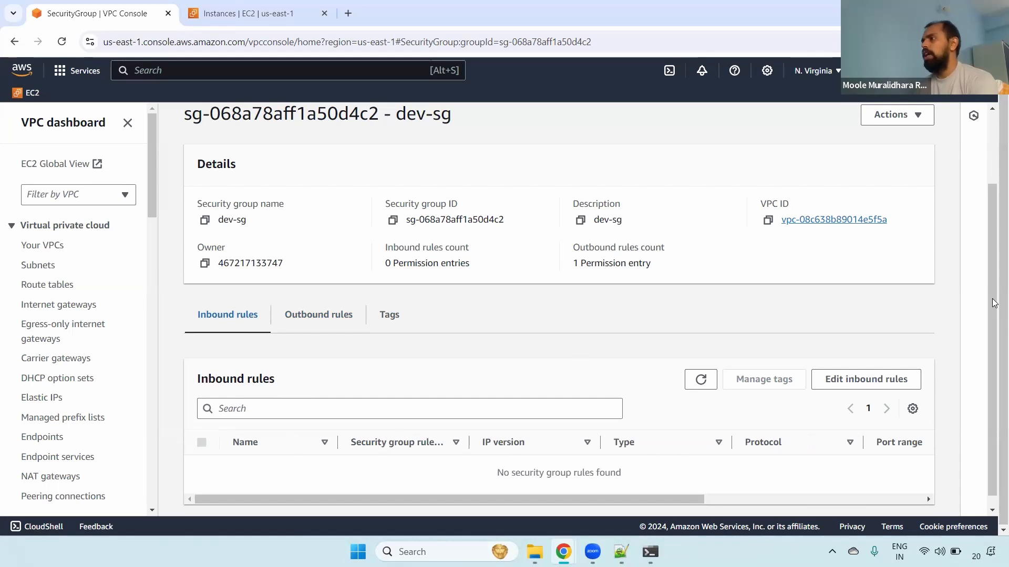
pyautogui.moveTo(994, 251); pyautogui.dragTo(994, 191)
pyautogui.moveTo(994, 227); pyautogui.dragTo(994, 300)
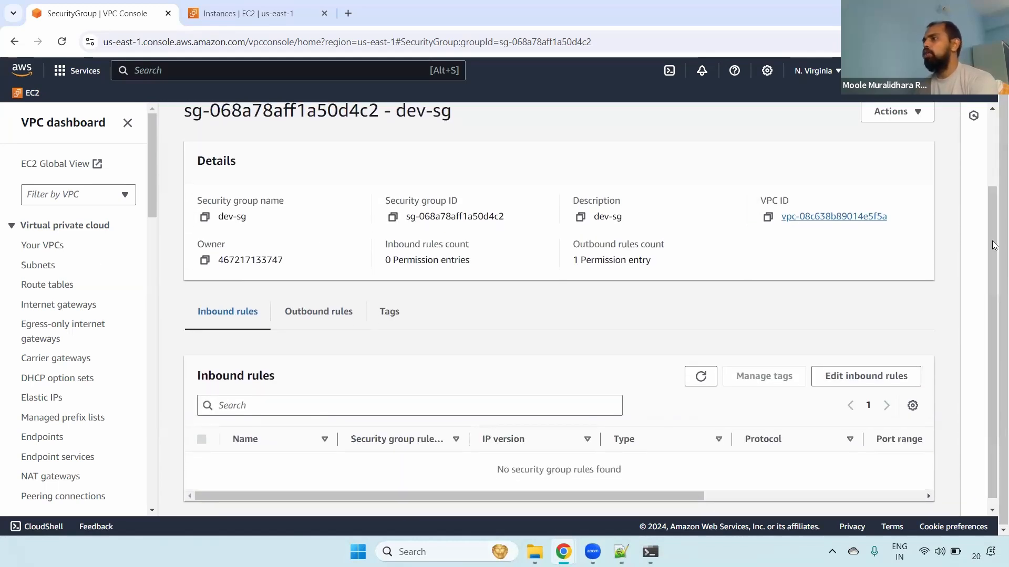
pyautogui.click(992, 176)
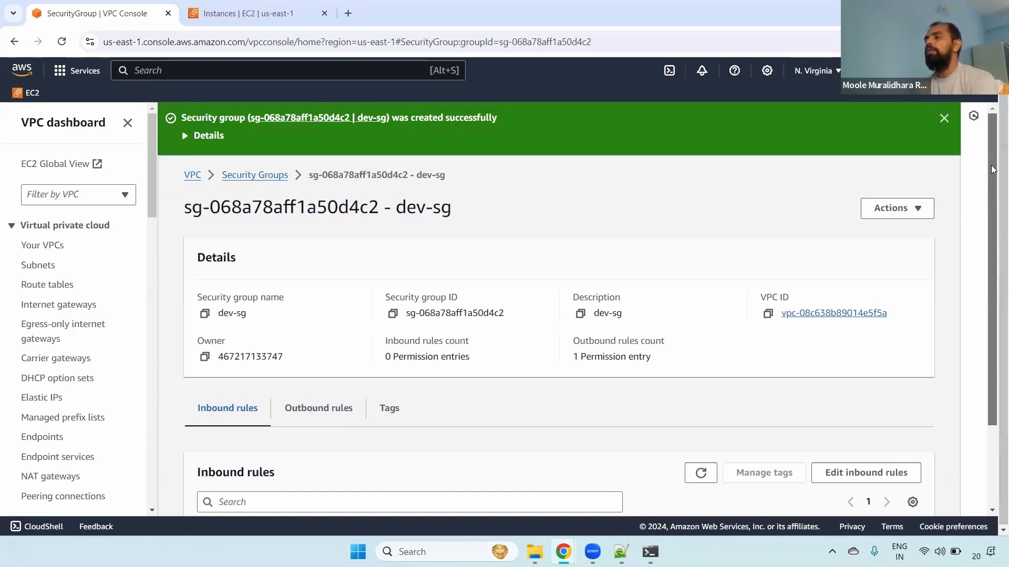
pyautogui.moveTo(992, 166); pyautogui.dragTo(976, 227)
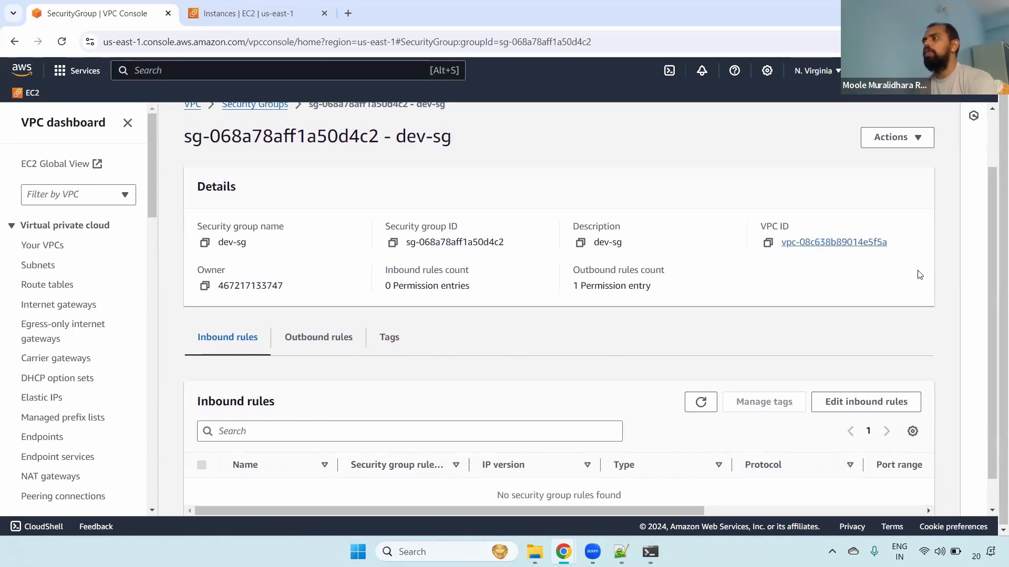
pyautogui.moveTo(992, 226); pyautogui.dragTo(995, 100)
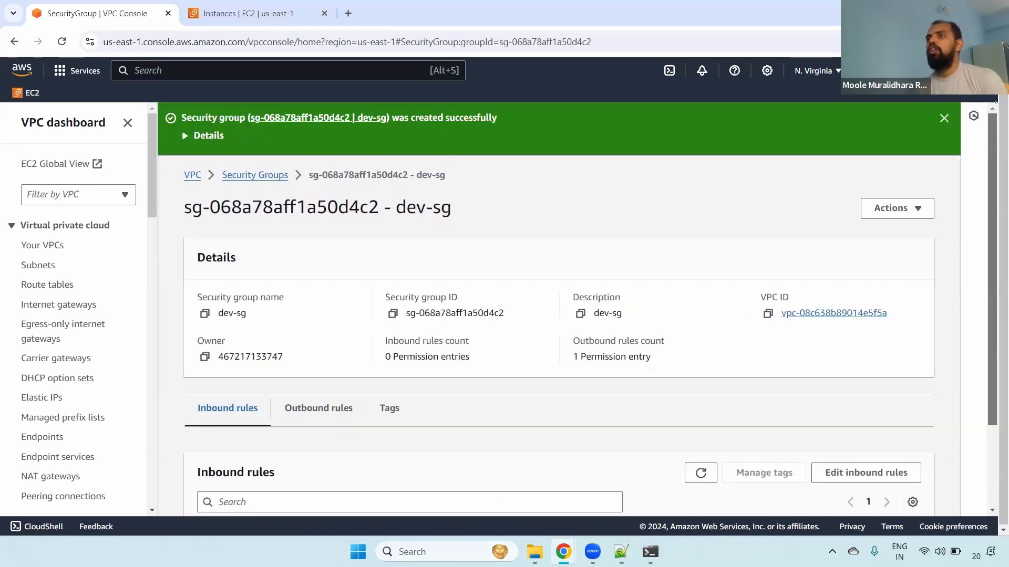
# Switch to the EC2 instances page, start launching a new instance and name it Linux-server.
pyautogui.click(392, 313)
pyautogui.click(874, 120)
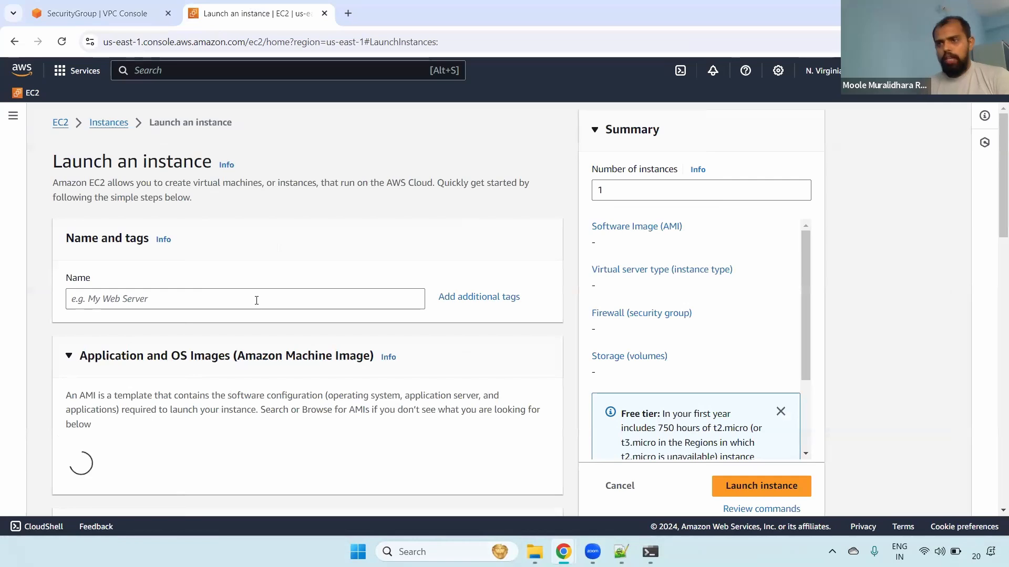
pyautogui.click(256, 300)
pyautogui.write('Linux-')
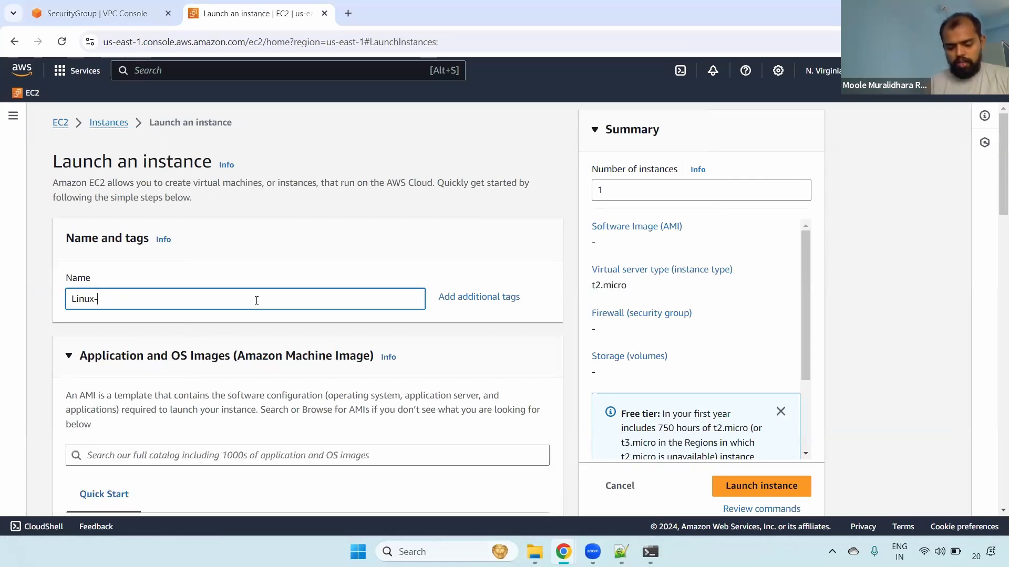
pyautogui.write('server')
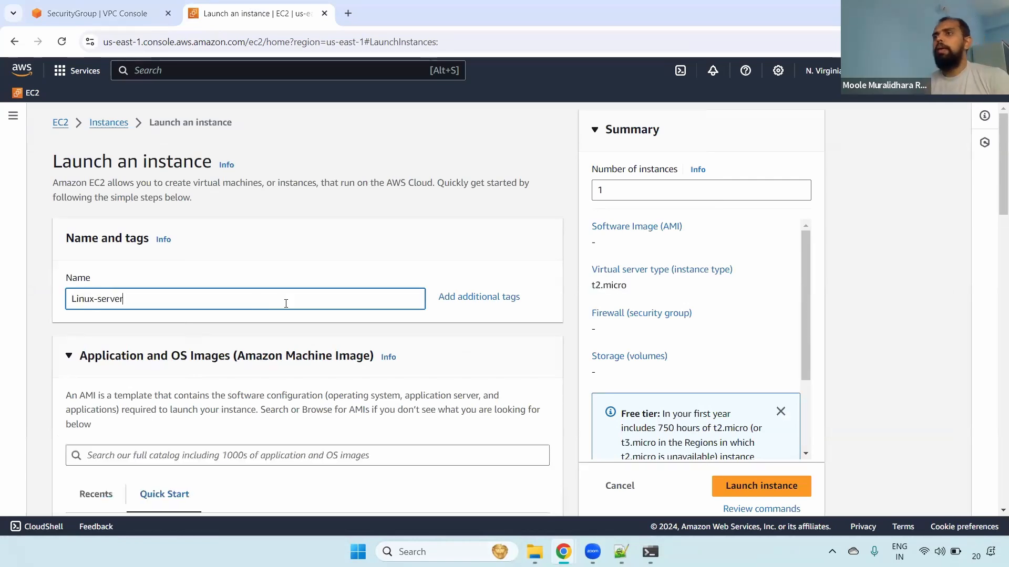
# Choose the Amazon Linux 2 AMI (HVM) - Kernel 5.10, SSD Volume Type image for the instance.
pyautogui.scroll(-1, 995, 192)
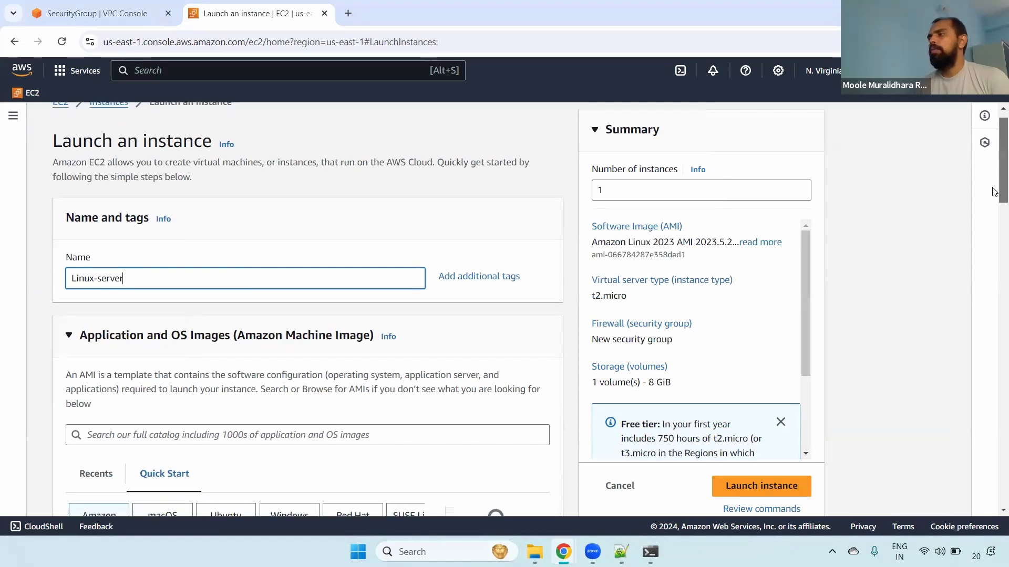
pyautogui.scroll(-1, 995, 198)
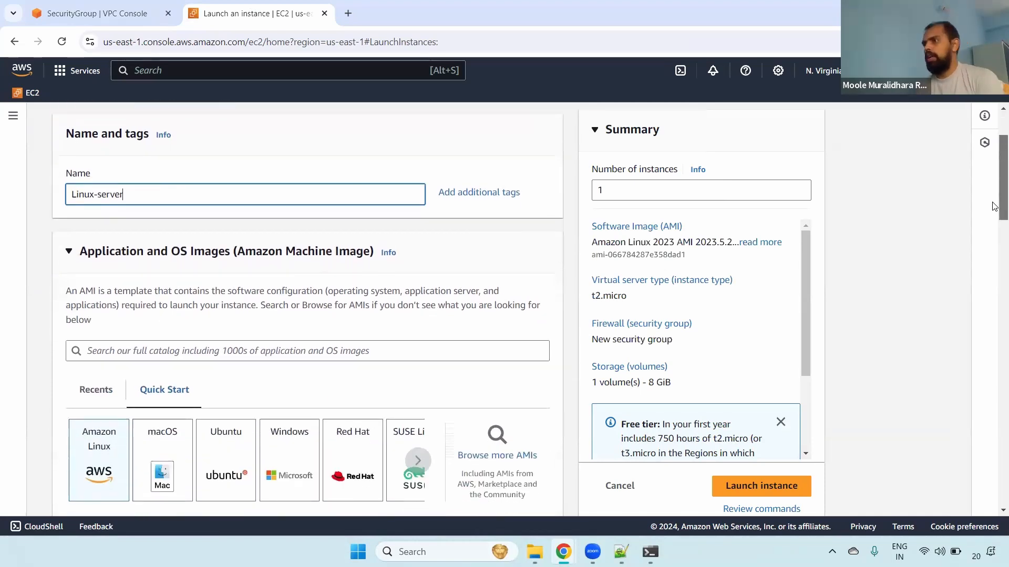
pyautogui.scroll(-4, 150, 401)
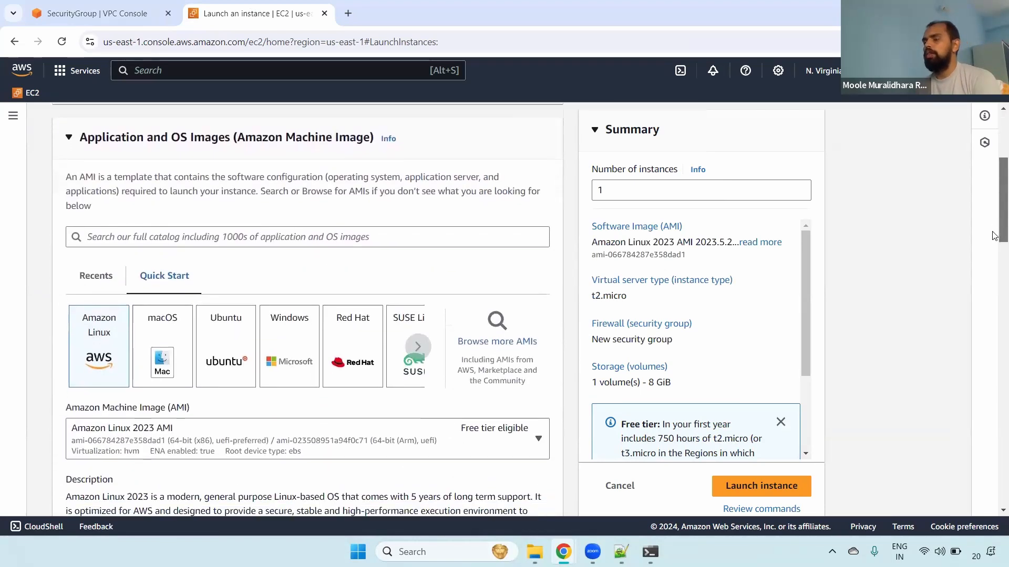
pyautogui.click(146, 362)
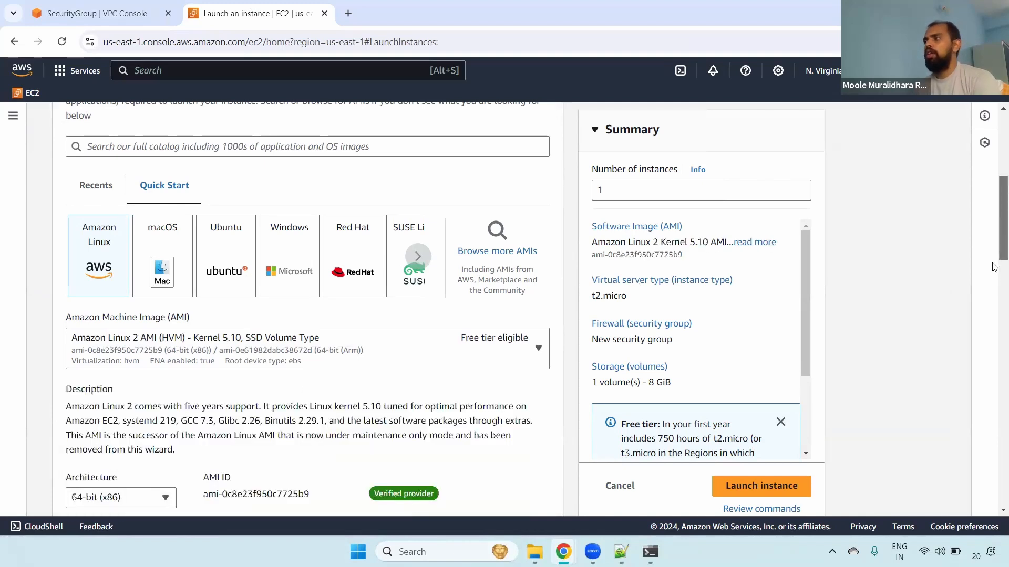
# Keep the t2.micro instance type and select the dev key pair for login.
pyautogui.scroll(-5, 994, 268)
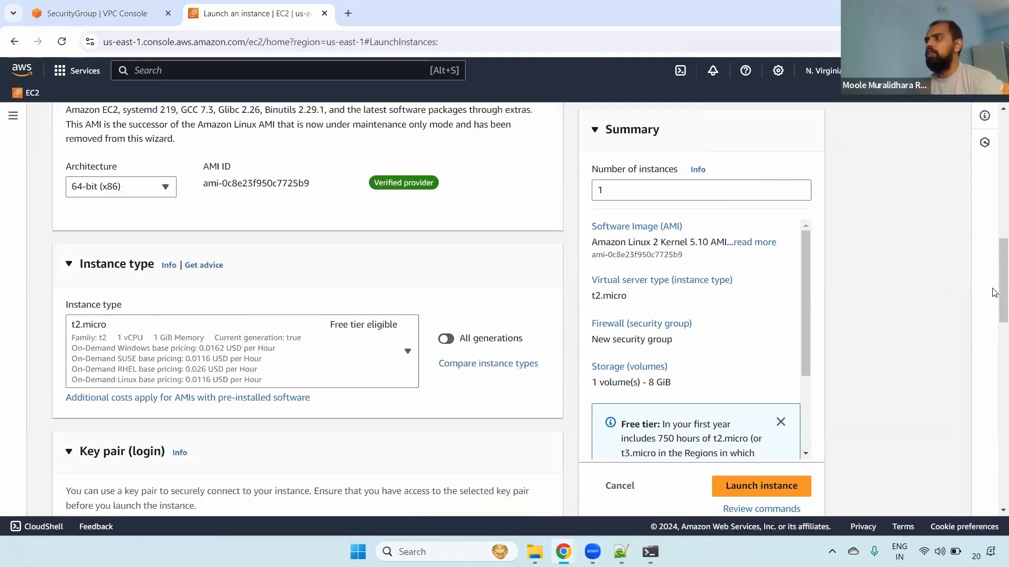
pyautogui.scroll(-5, 994, 293)
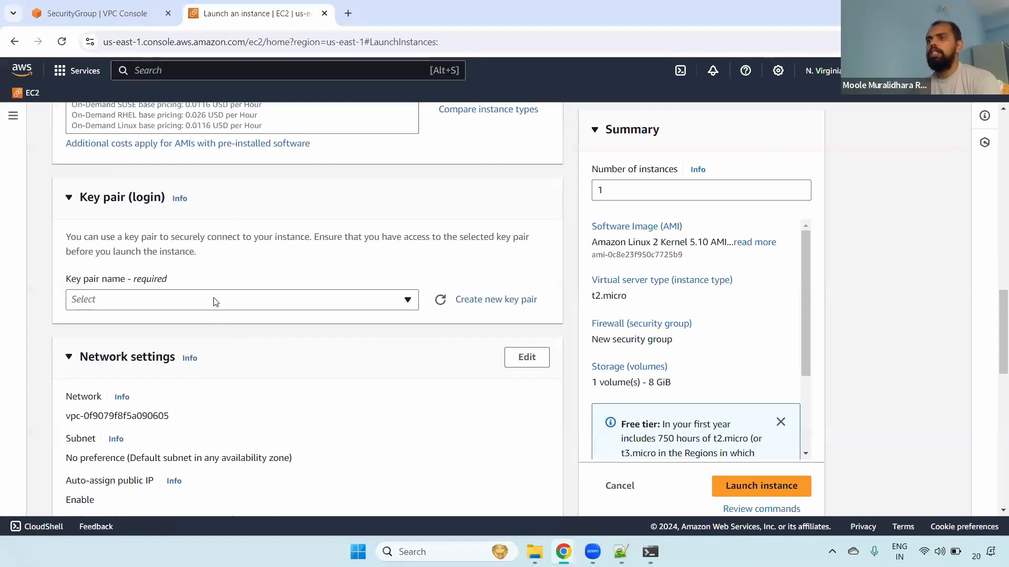
pyautogui.click(214, 300)
pyautogui.click(407, 382)
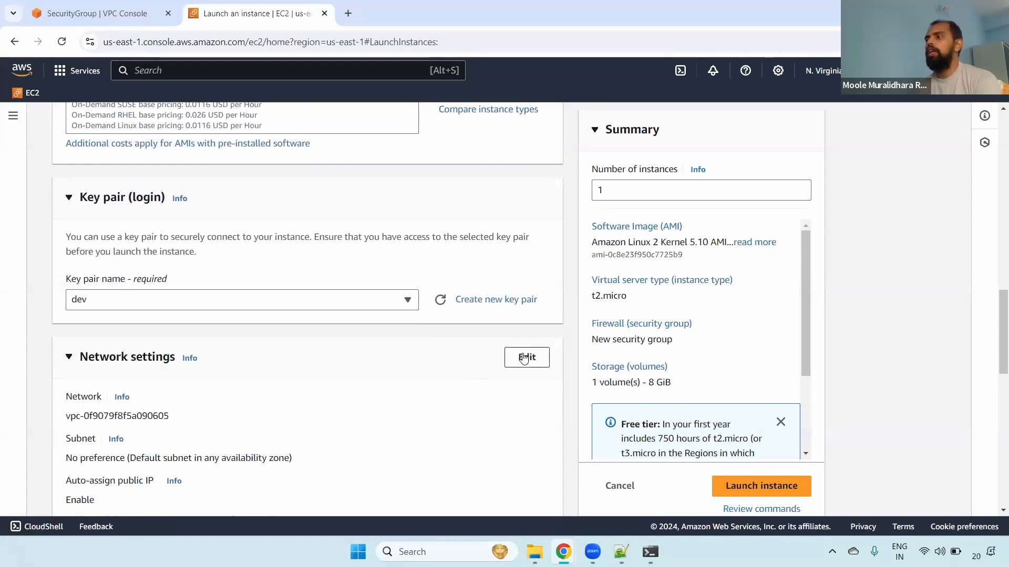
# Place the instance in Dev-VPC on subnet Dev-public-subnet-1a and check the auto-assign public IP and firewall settings.
pyautogui.click(530, 359)
pyautogui.click(206, 430)
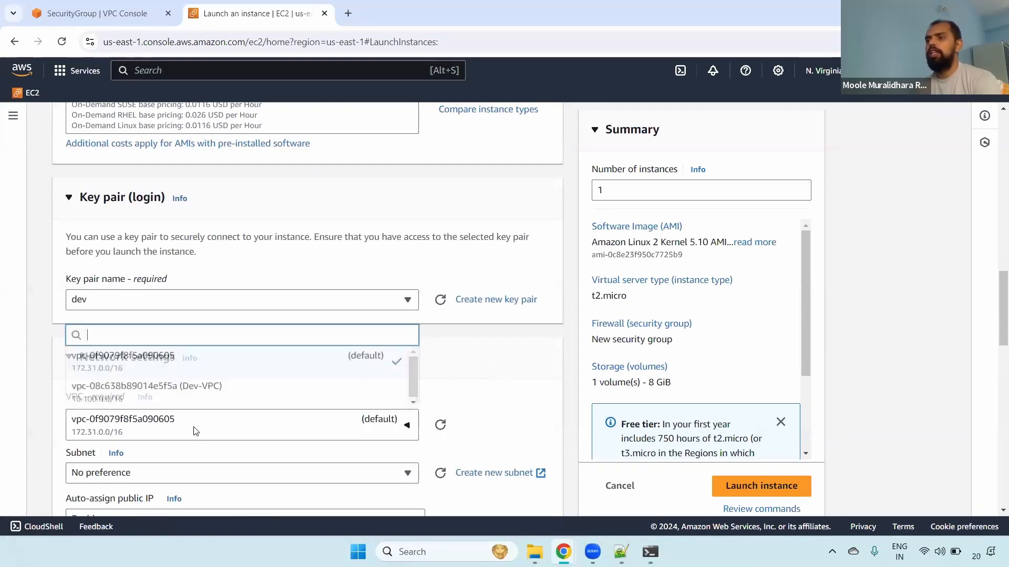
pyautogui.click(168, 394)
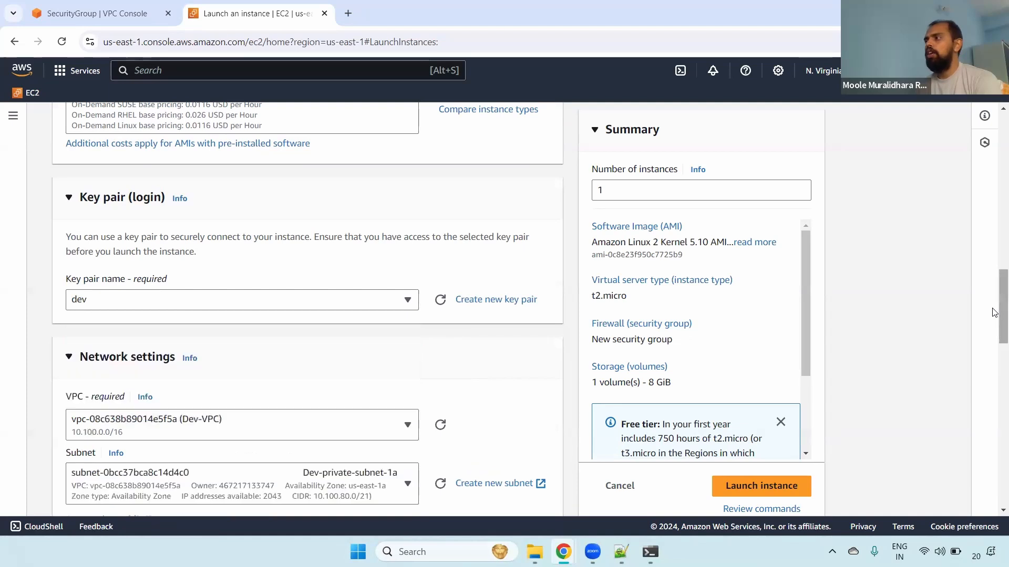
pyautogui.moveTo(994, 311); pyautogui.dragTo(997, 342)
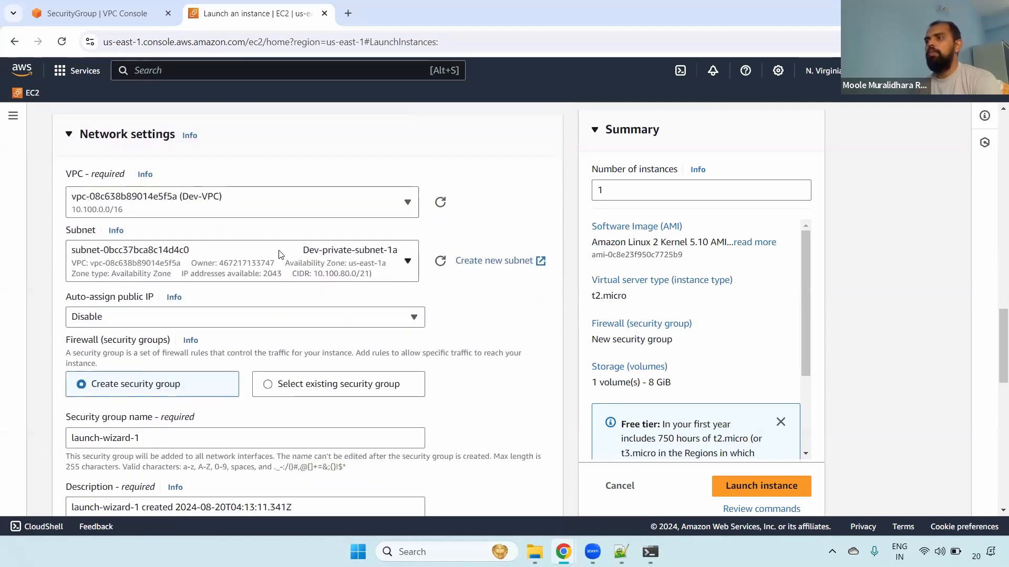
pyautogui.click(284, 254)
pyautogui.moveTo(413, 341); pyautogui.dragTo(420, 320)
pyautogui.click(364, 356)
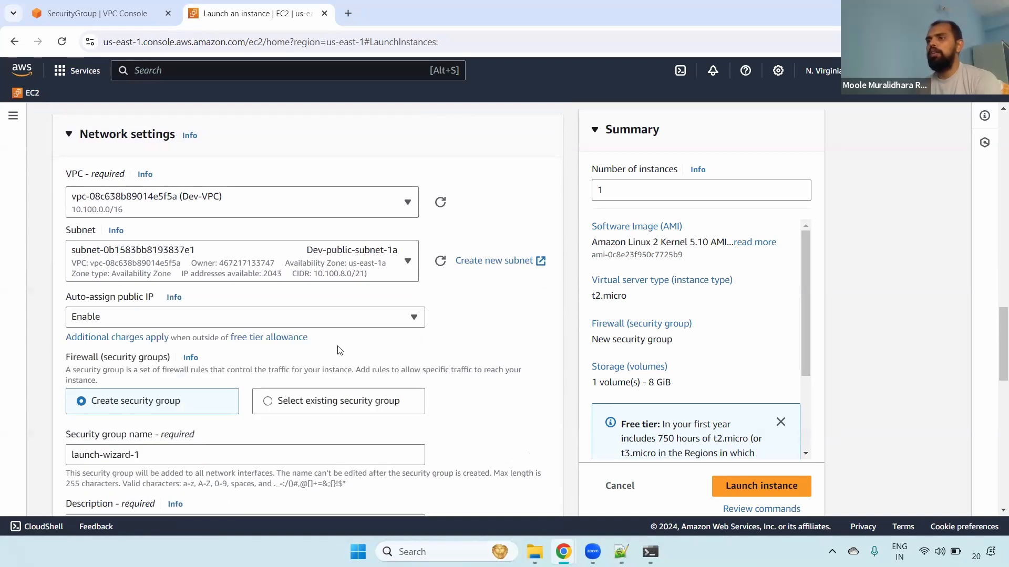
pyautogui.moveTo(65, 298); pyautogui.dragTo(149, 299)
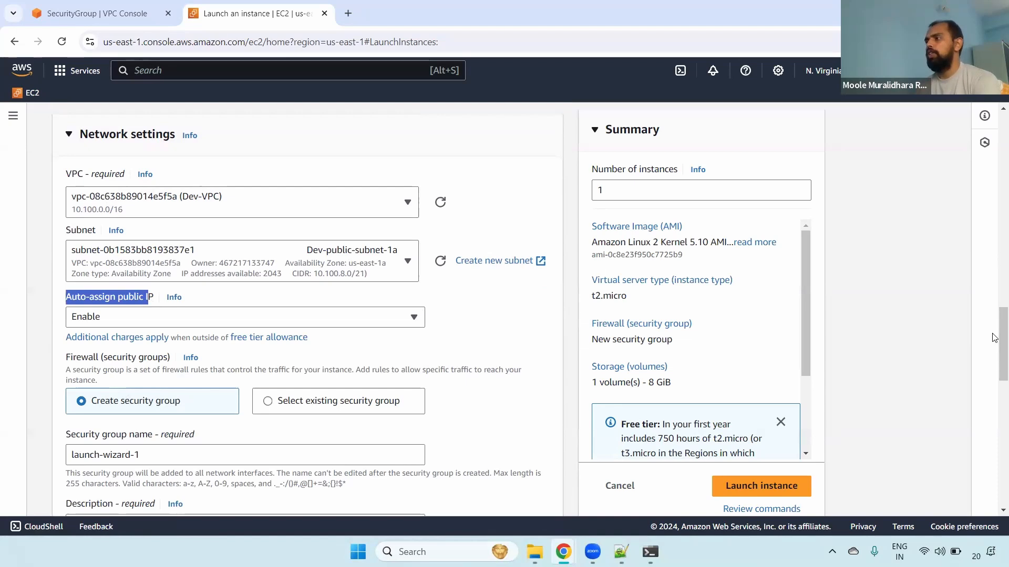
pyautogui.scroll(-2, 998, 342)
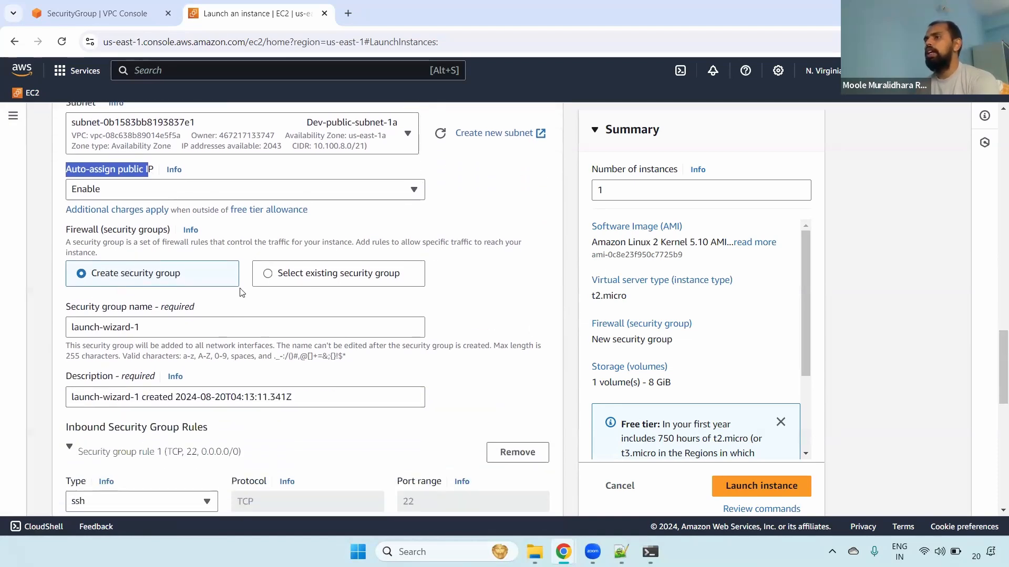
# Use an existing security group for the instance firewall, selecting dev-sg by its ID sg-068a78aff1a50d4c2.
pyautogui.click(277, 273)
pyautogui.click(278, 280)
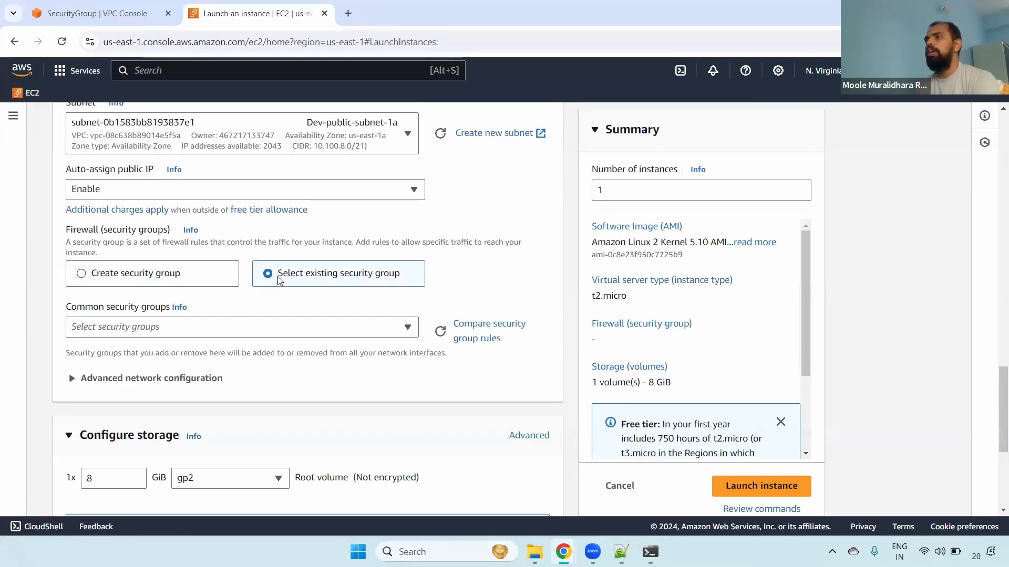
pyautogui.click(91, 13)
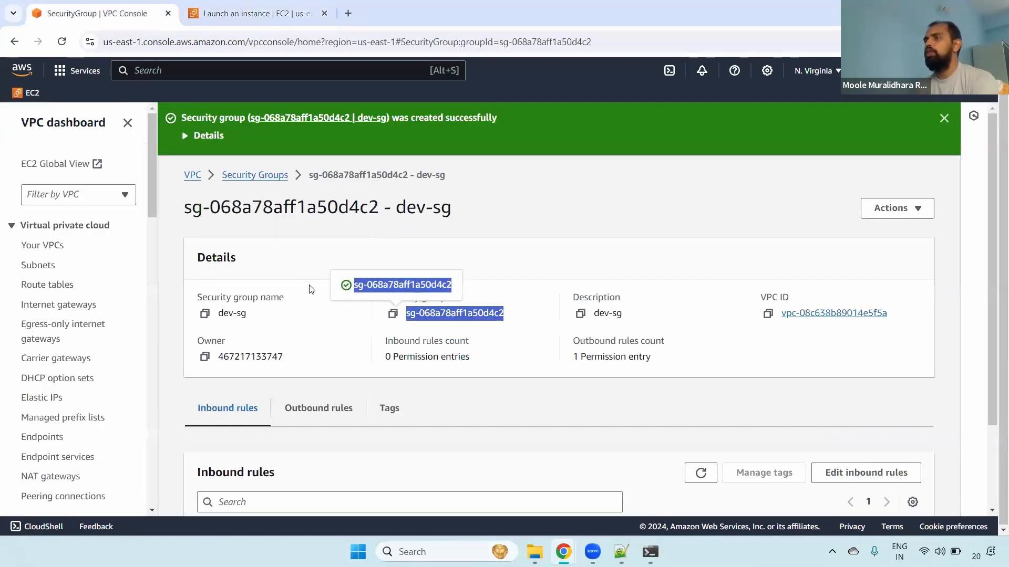
pyautogui.click(260, 13)
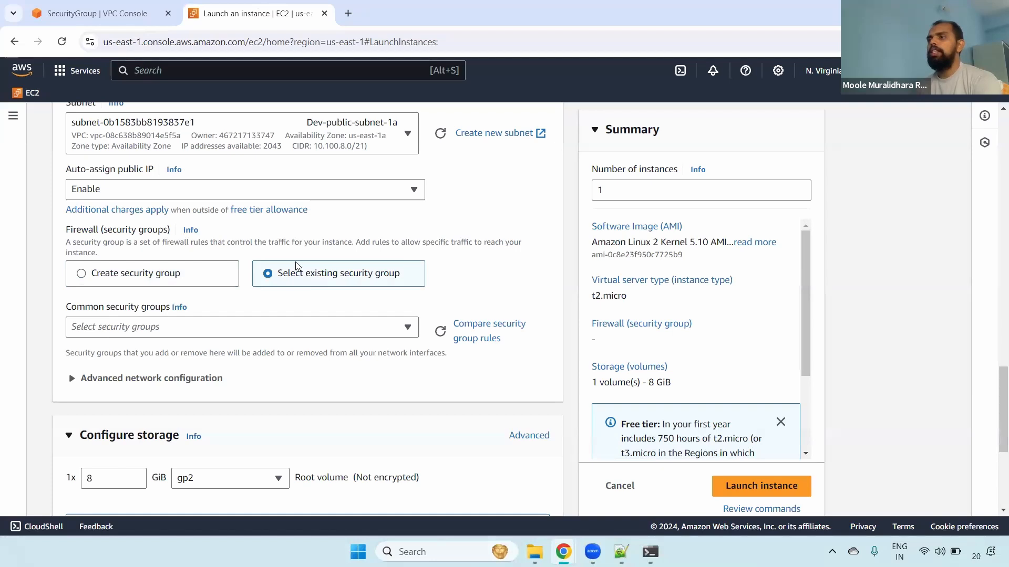
pyautogui.click(255, 334)
pyautogui.write('sg-068a78aff1a50d4c2')
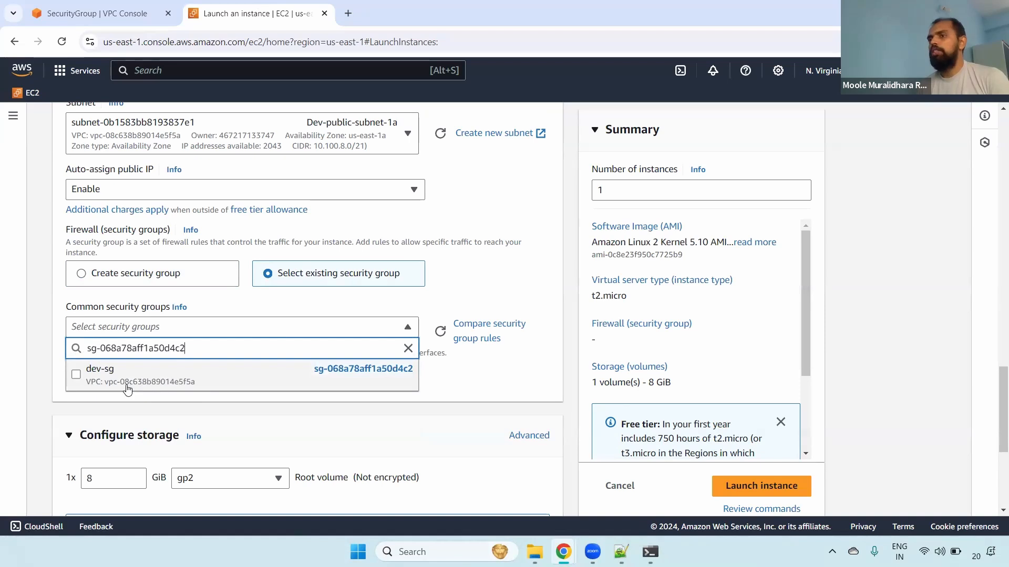
pyautogui.click(308, 368)
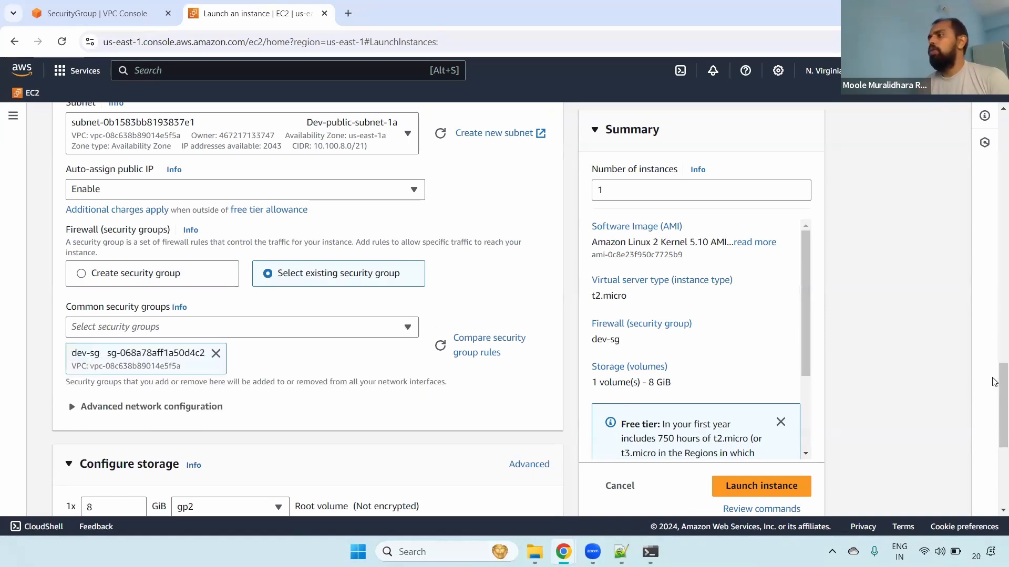
# Launch the instance with the default storage, open its entry in the instances list and close the launch page.
pyautogui.scroll(-5, 225, 294)
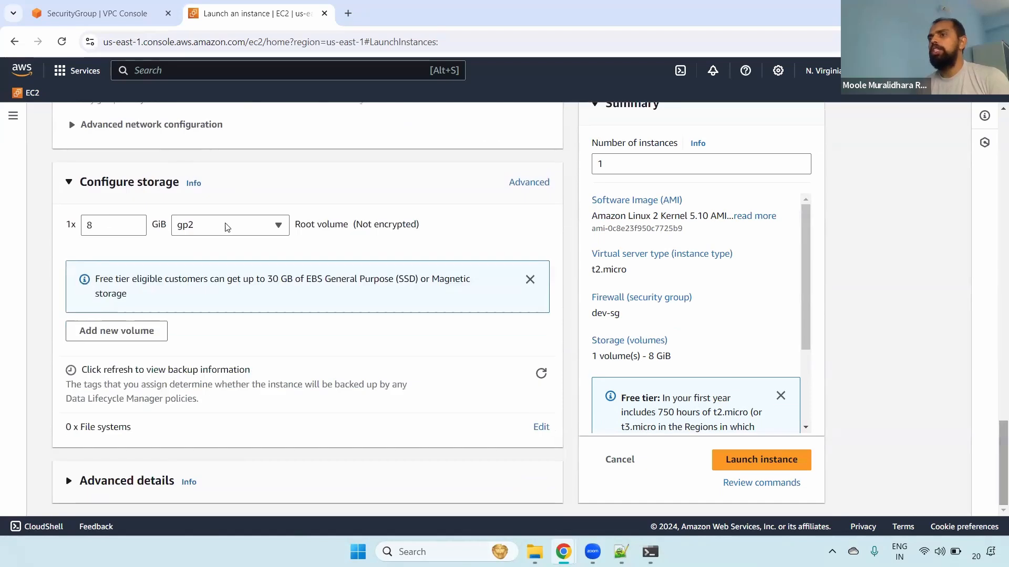
pyautogui.click(738, 461)
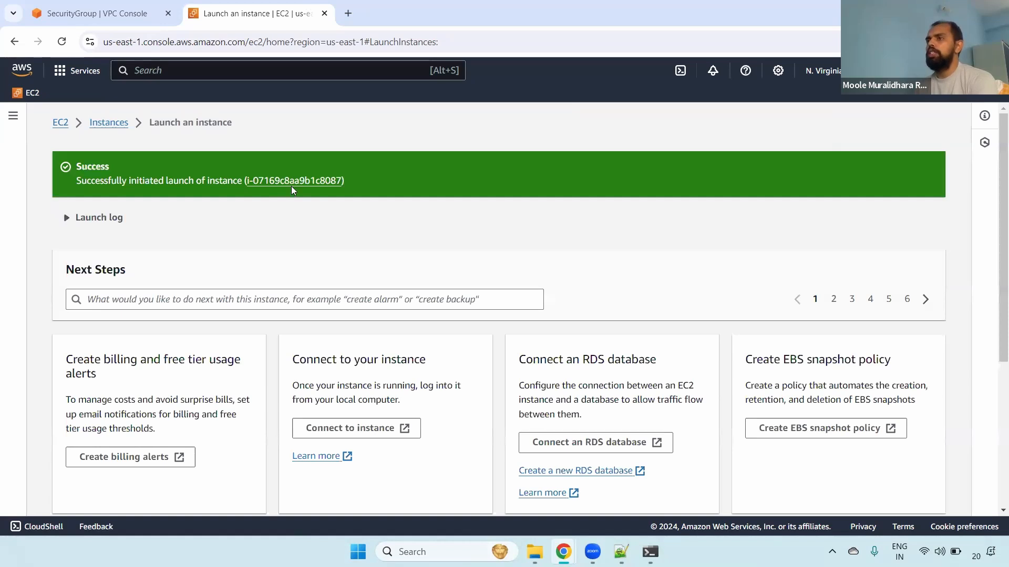
pyautogui.click(293, 181)
pyautogui.click(318, 13)
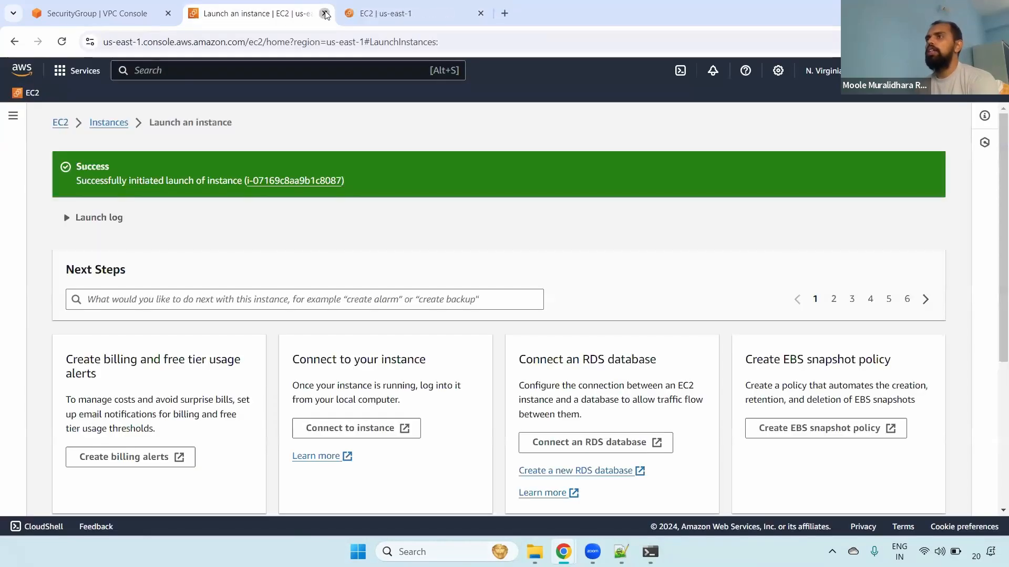
pyautogui.click(324, 14)
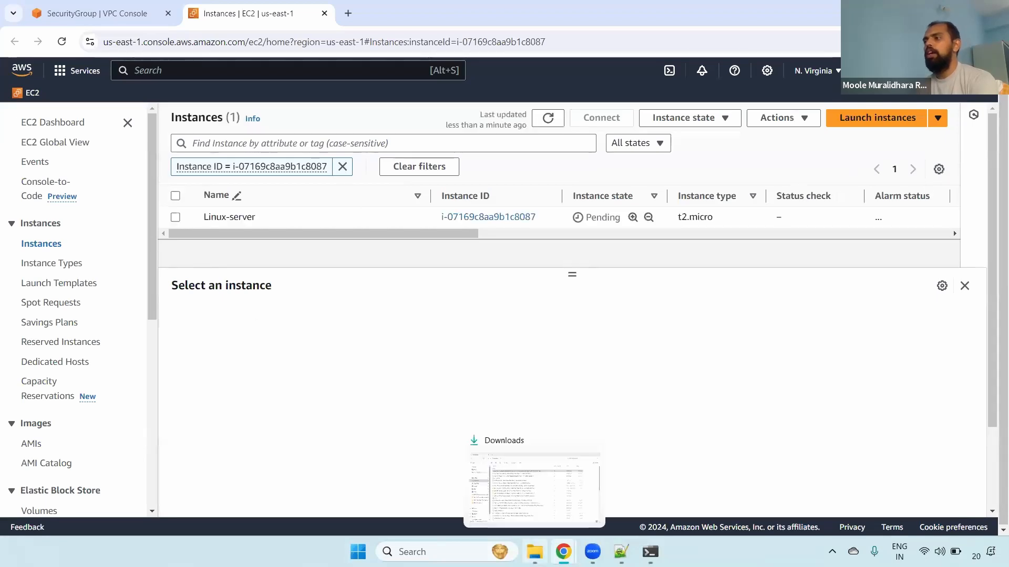
# Switch to File Explorer, open a maximized Command Prompt in the Downloads folder and close the older Command Prompt window.
pyautogui.click(535, 551)
pyautogui.click(409, 40)
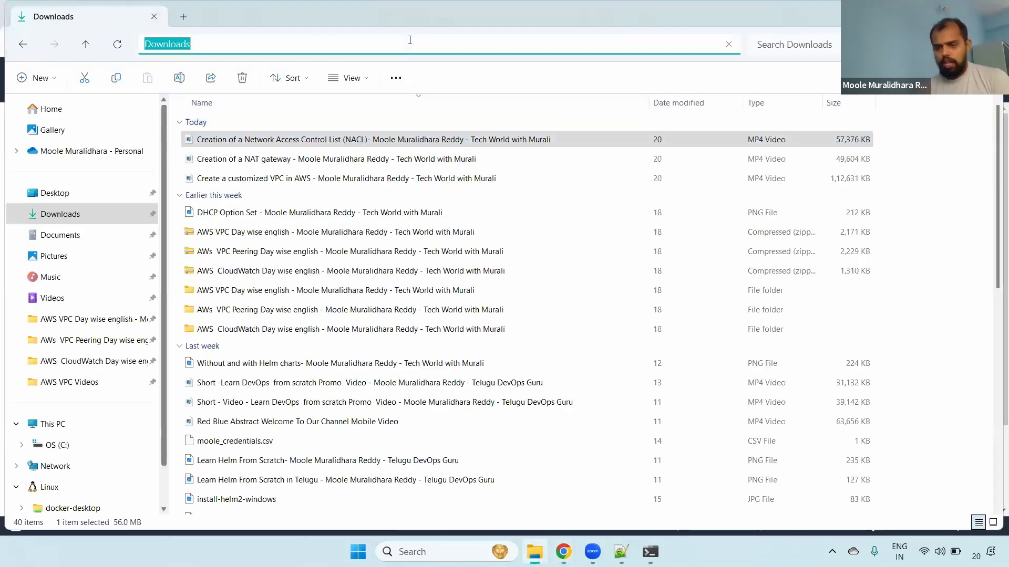
pyautogui.write('cmd')
pyautogui.press('Return')
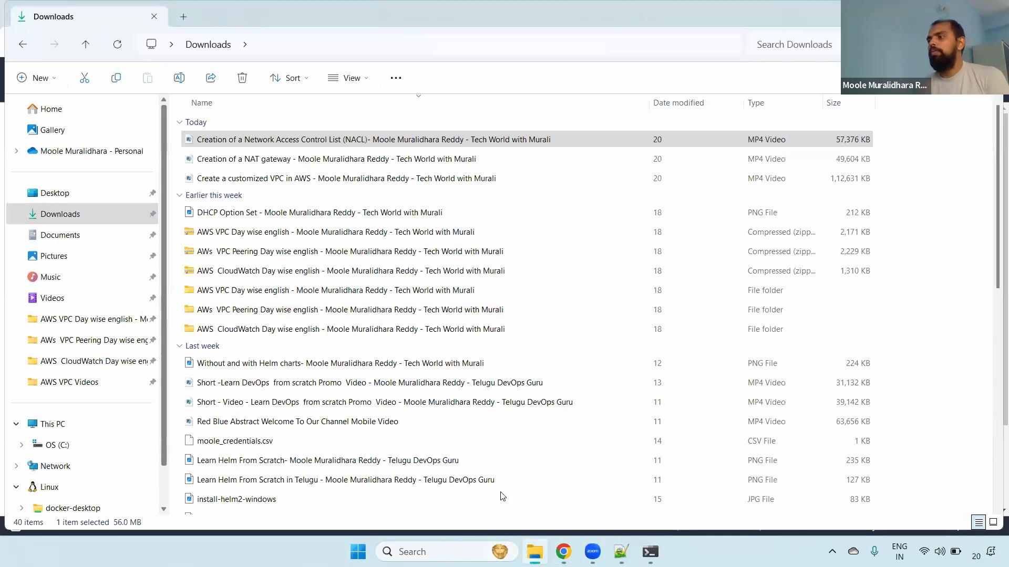
pyautogui.moveTo(650, 552)
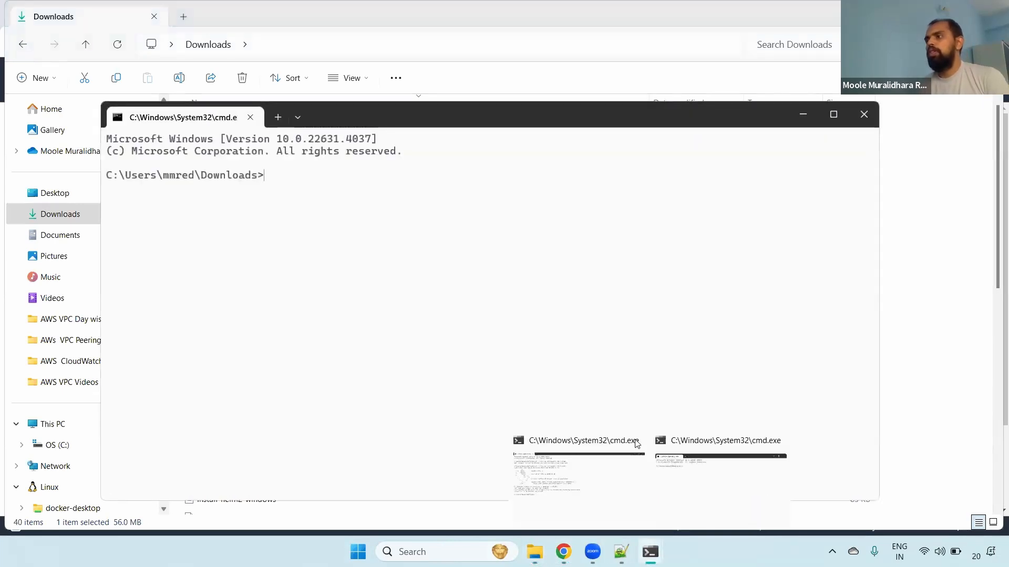
pyautogui.click(637, 444)
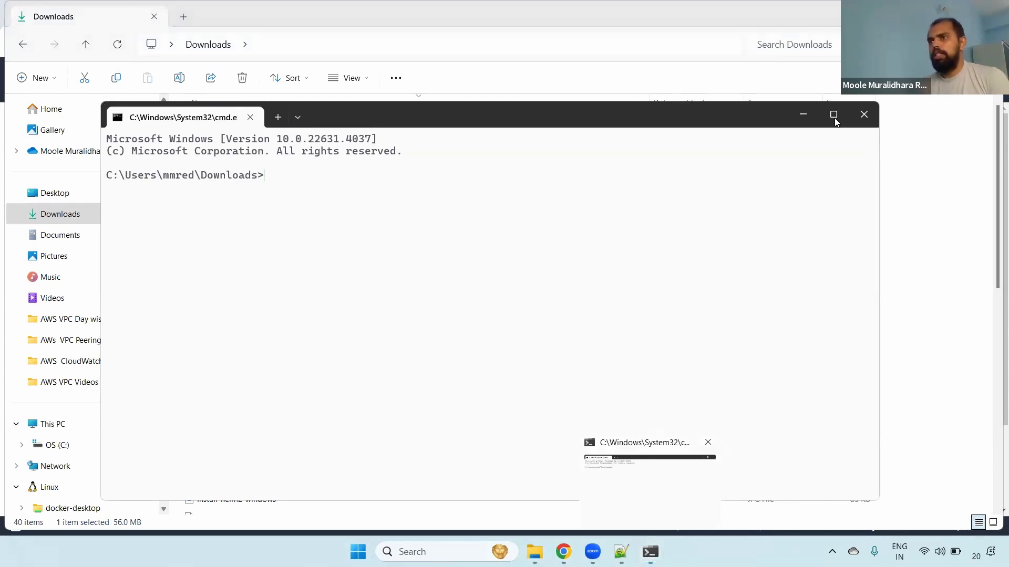
pyautogui.press('super+Up')
# Enter the beginning of the SSH command, ssh -i dev.pem ec2-user@, in the Command Prompt.
pyautogui.write('ssh -i d')
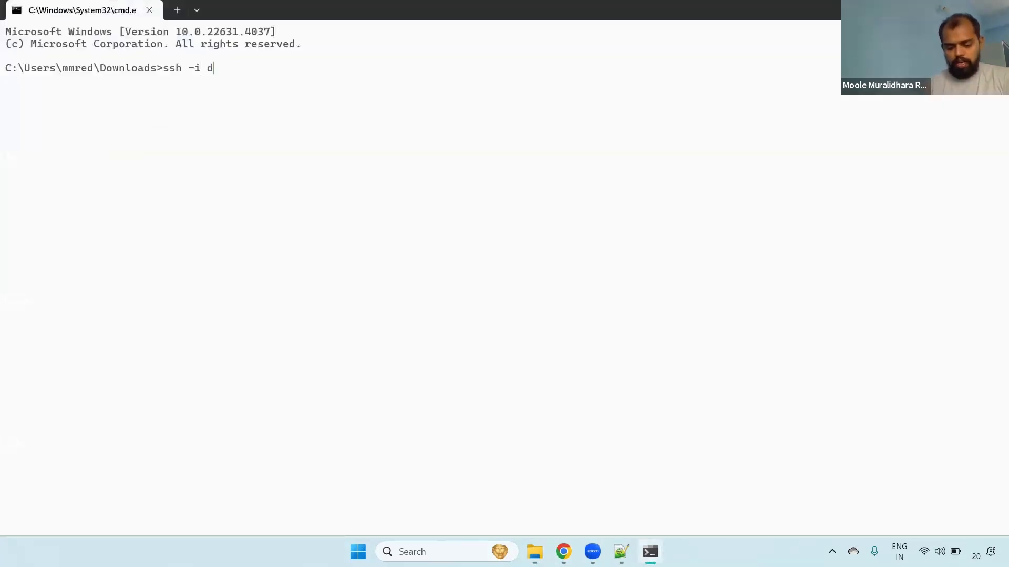
pyautogui.write('ev.pem')
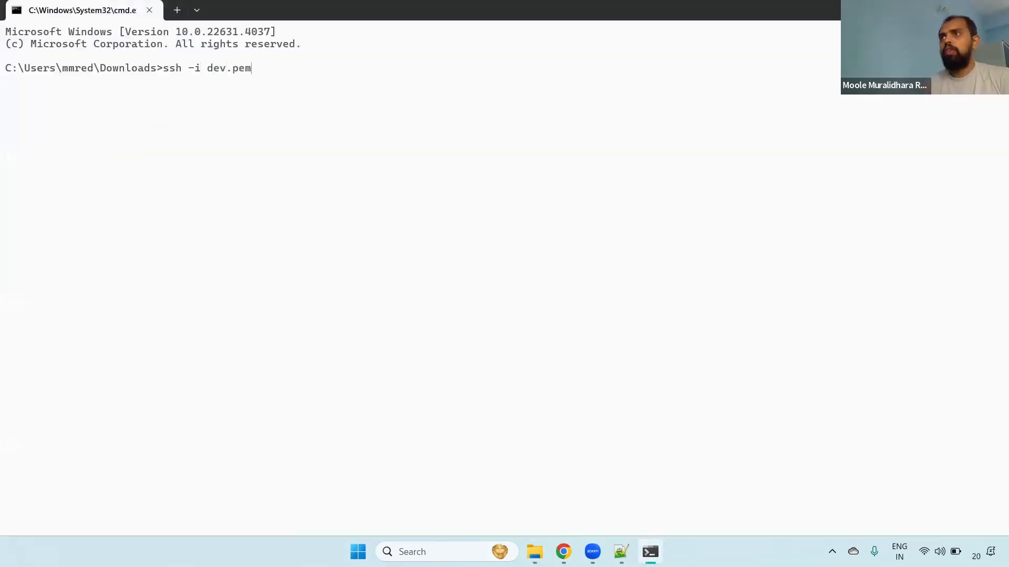
pyautogui.write(' ec2-')
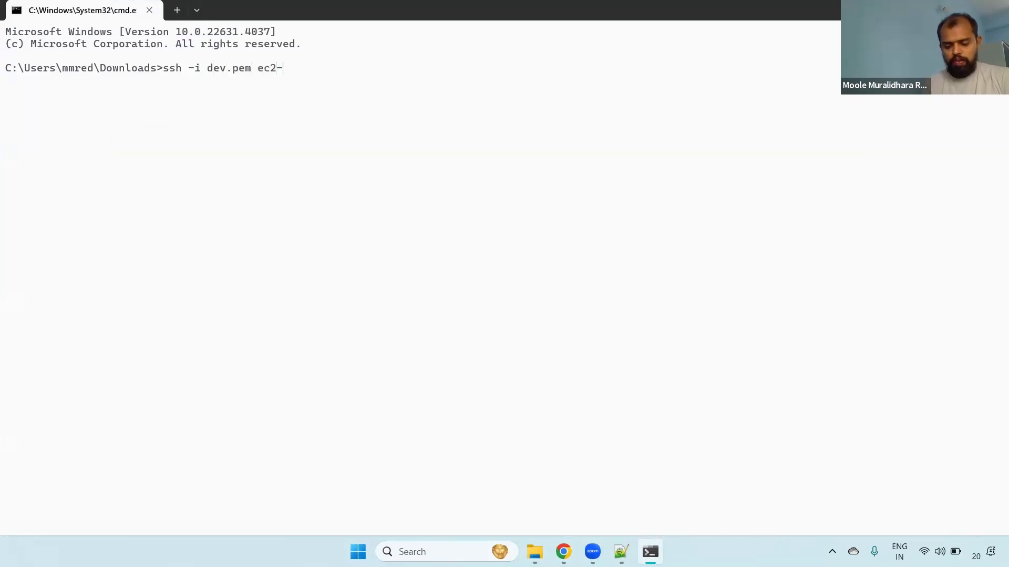
pyautogui.write('user@')
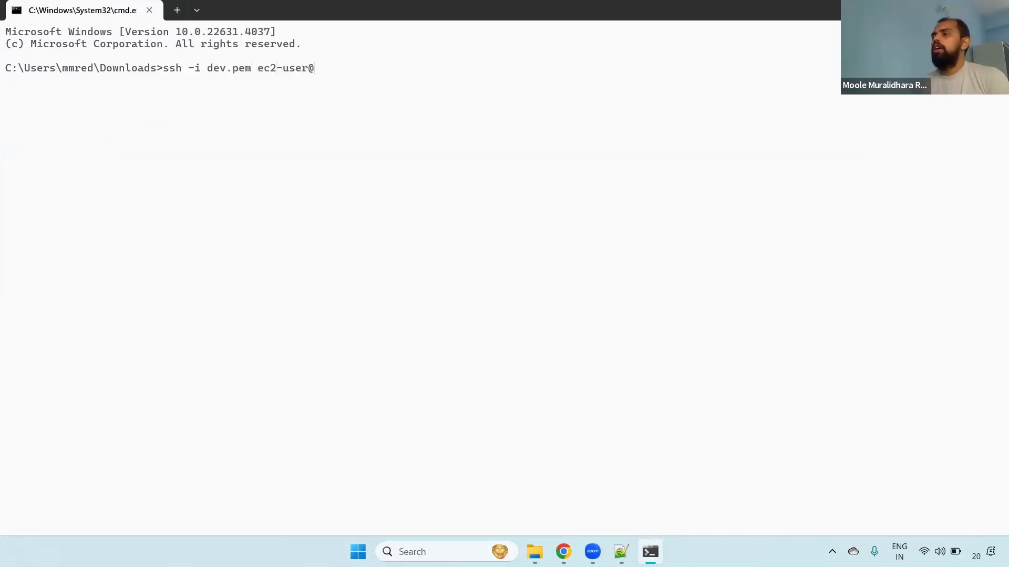
# Copy Linux-server's public IPv4 address from the EC2 console, complete the SSH command with 54.163.100.3 and run it.
pyautogui.moveTo(562, 549)
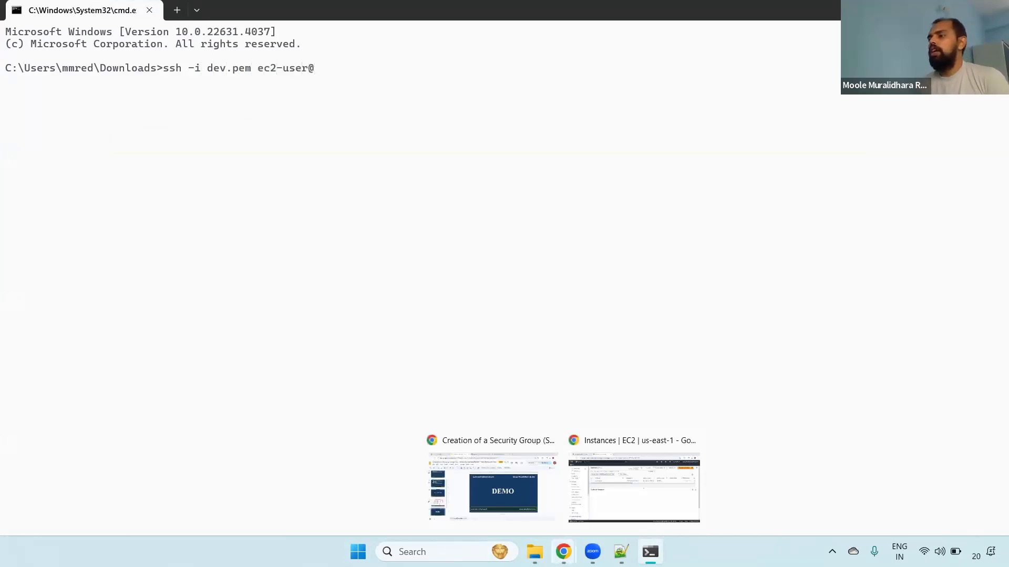
pyautogui.click(596, 477)
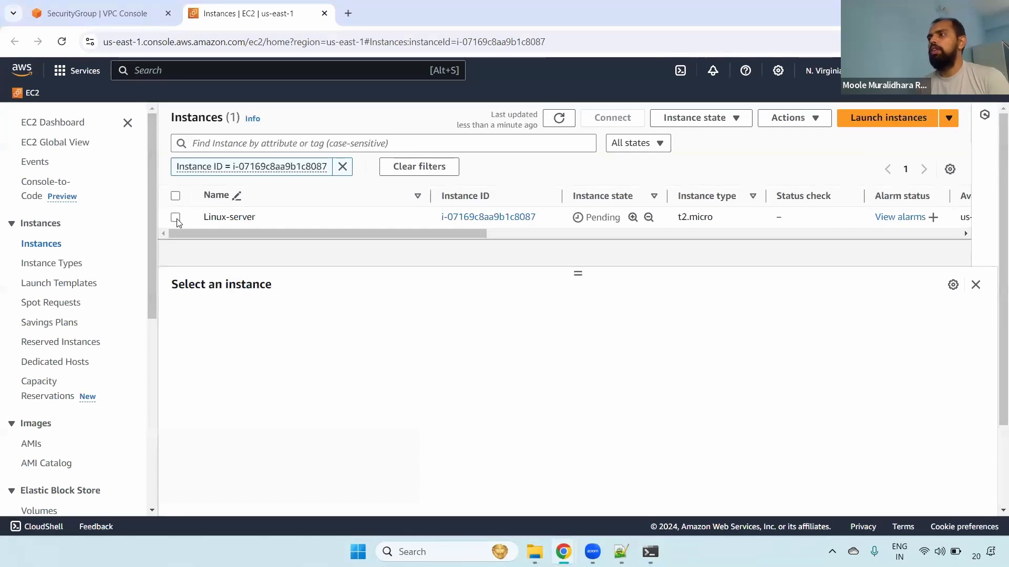
pyautogui.click(310, 217)
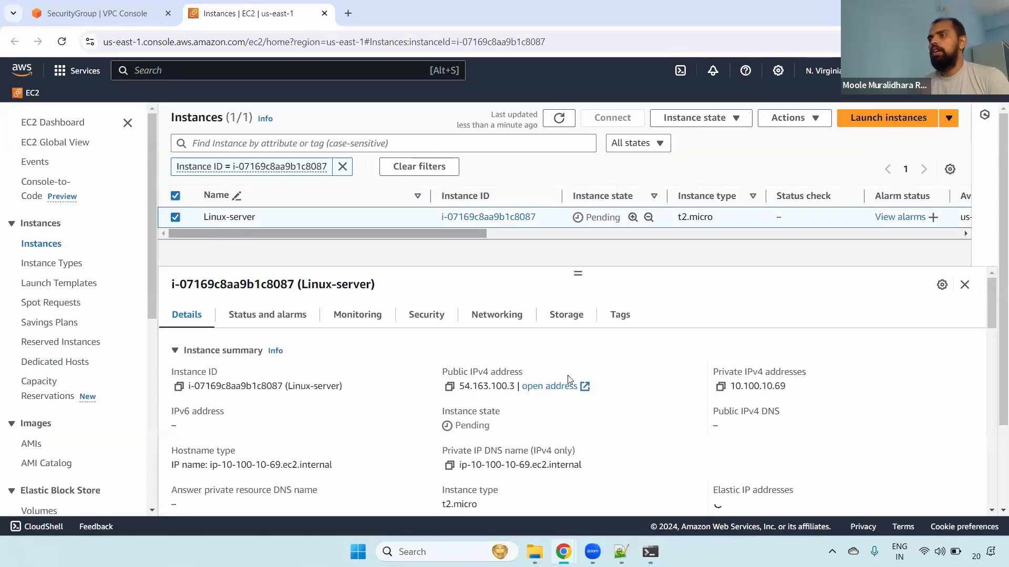
pyautogui.click(449, 386)
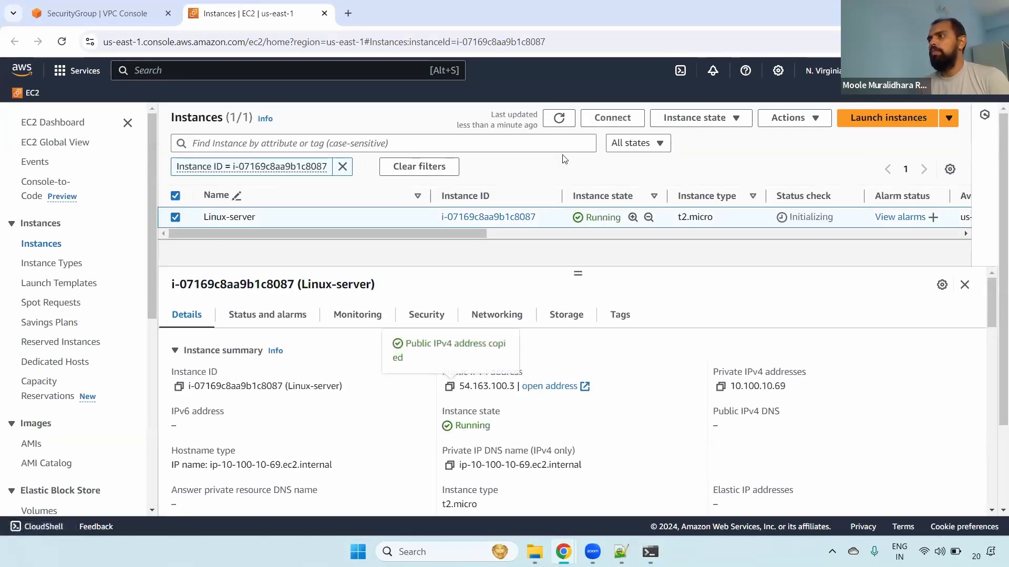
pyautogui.click(558, 118)
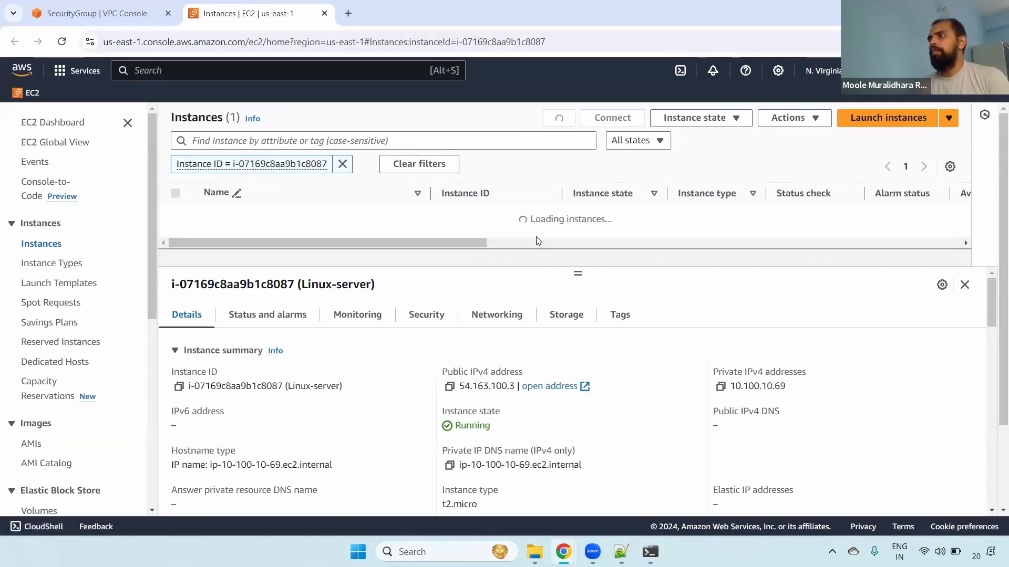
pyautogui.click(449, 387)
pyautogui.hotkey('alt', 'Tab')
pyautogui.hotkey('ctrl', 'v')
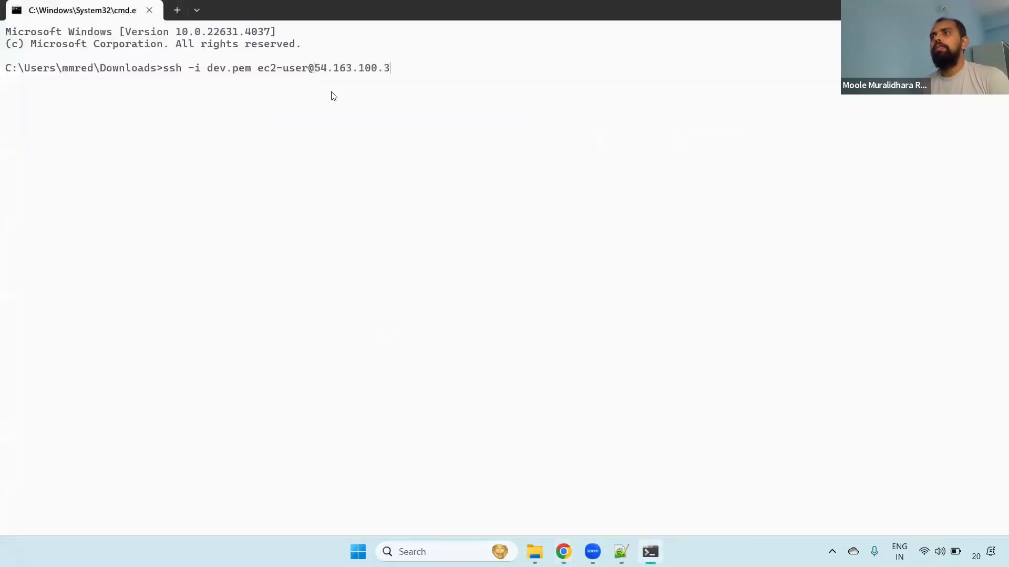
pyautogui.press('Return')
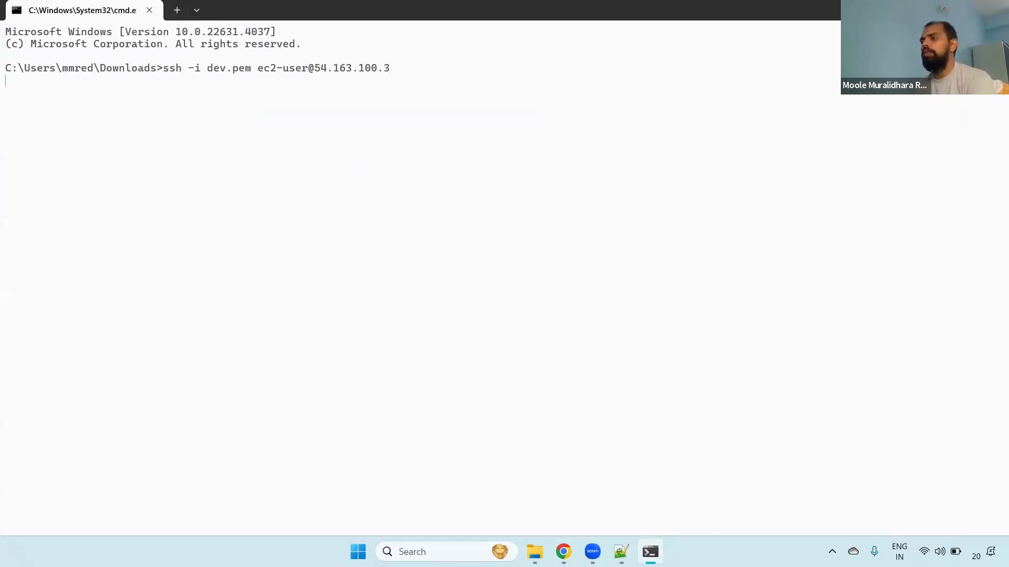
# Compare the SSH connection result in the Command Prompt with the inbound rules of dev-sg in the VPC console.
pyautogui.click(563, 552)
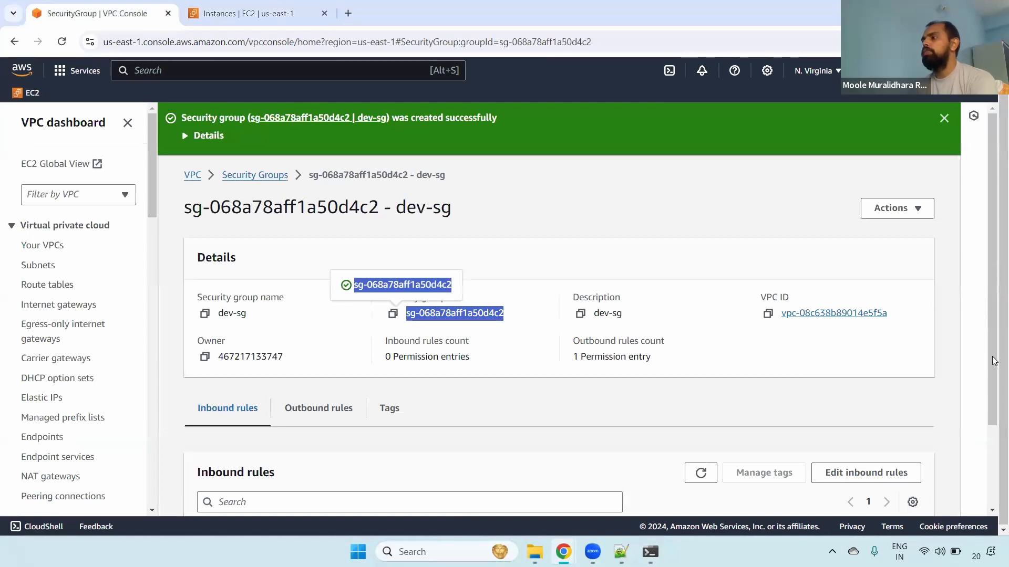
pyautogui.scroll(-2, 292, 394)
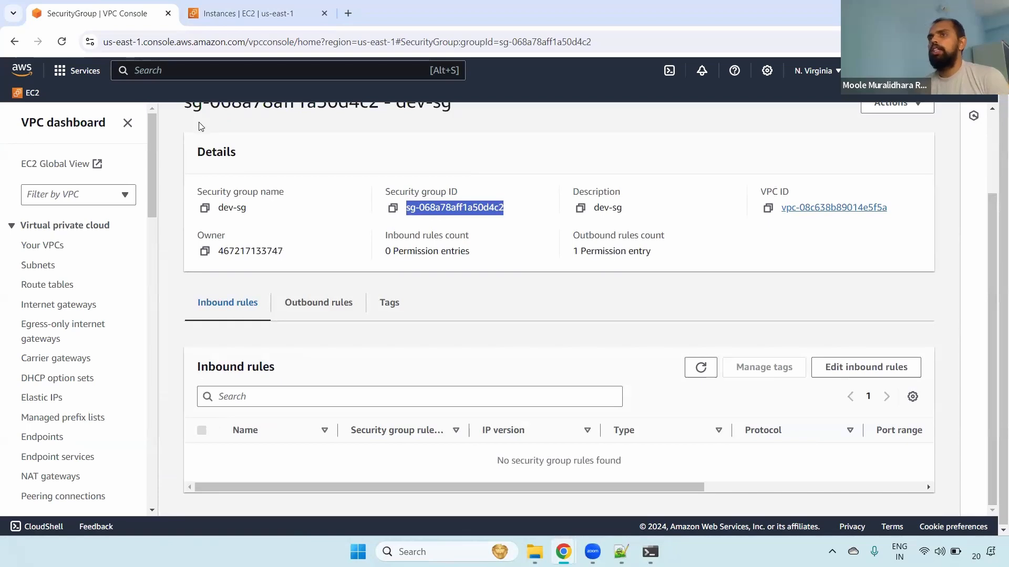
pyautogui.hotkey('alt', 'Tab')
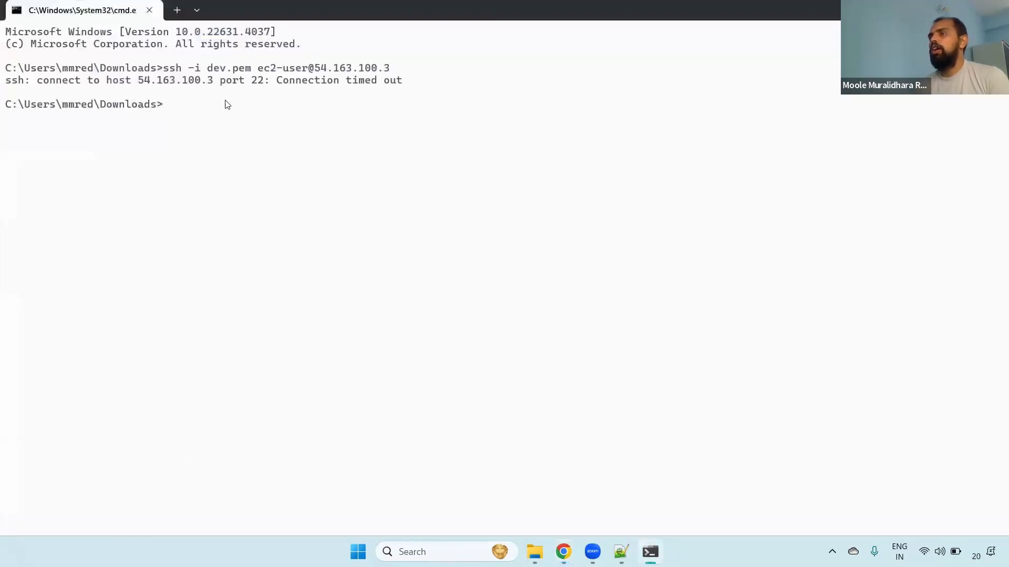
pyautogui.moveTo(38, 85); pyautogui.dragTo(408, 87)
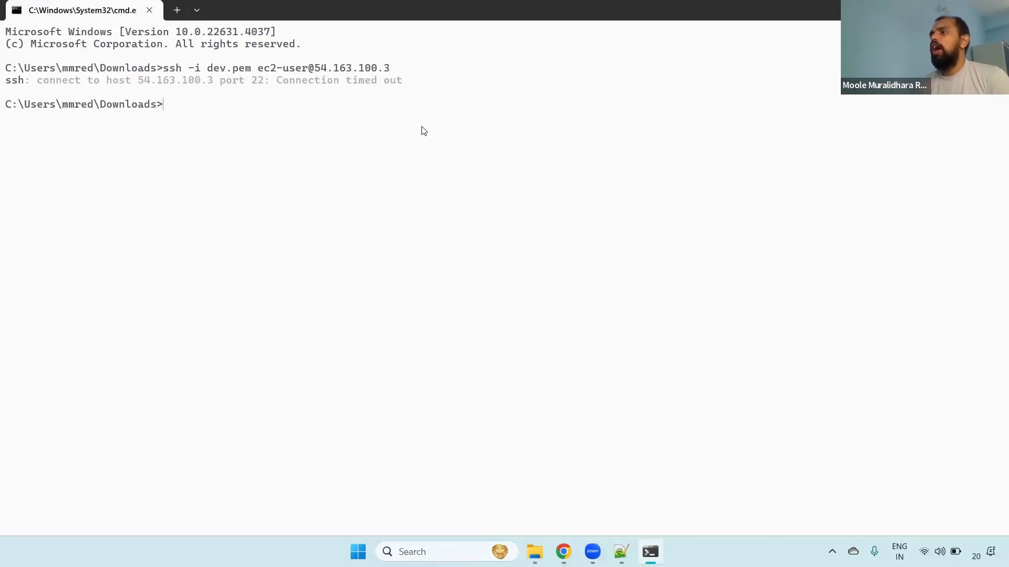
pyautogui.hotkey('alt', 'Tab')
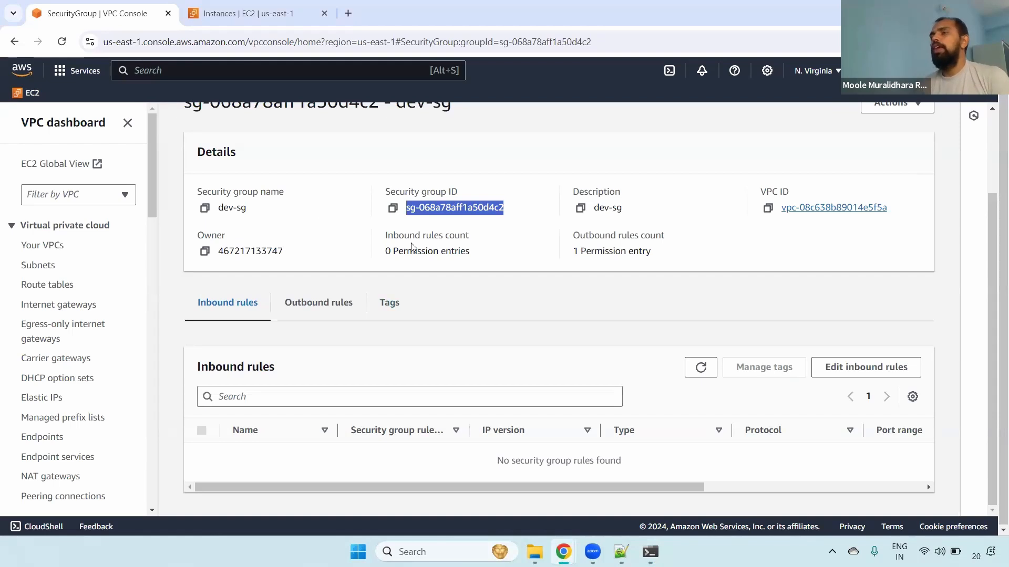
pyautogui.hotkey('alt', 'Tab')
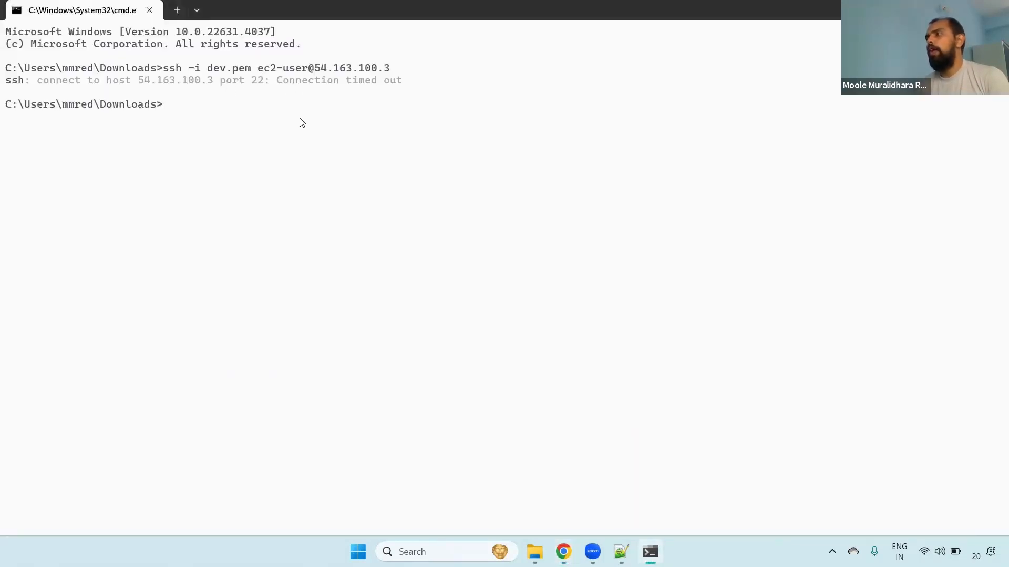
pyautogui.hotkey('alt', 'Tab')
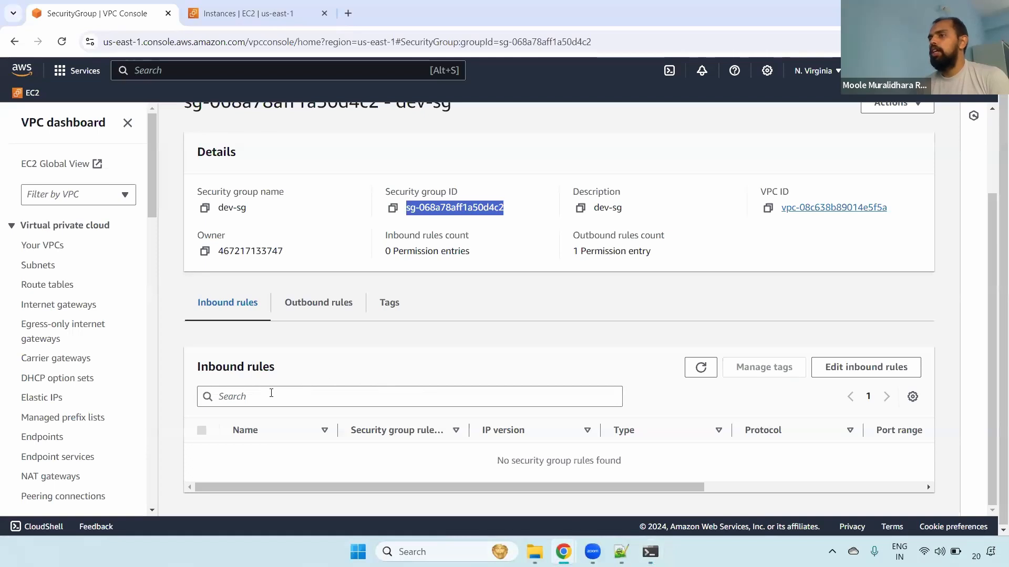
pyautogui.hotkey('alt', 'Tab')
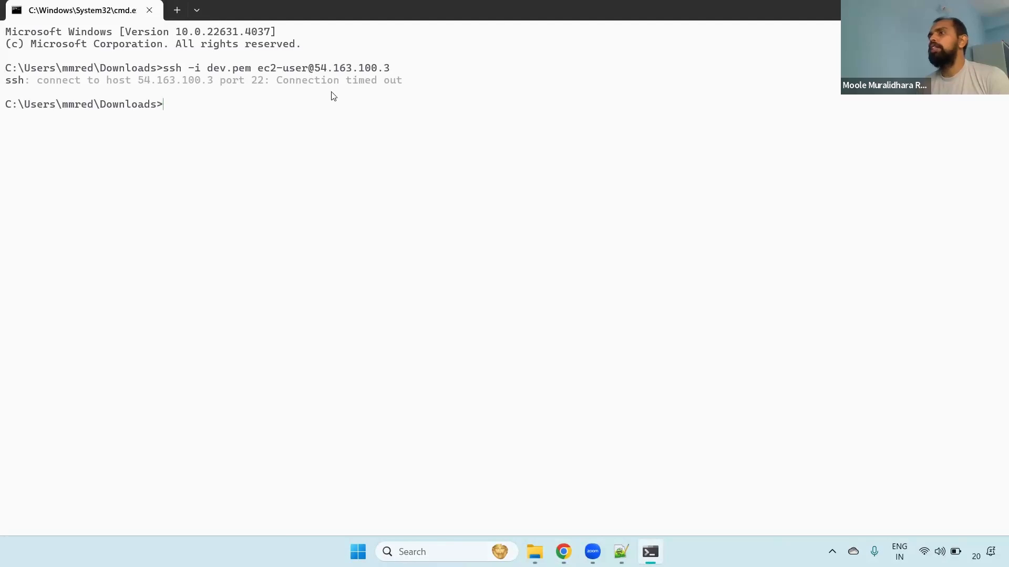
pyautogui.hotkey('alt', 'Tab')
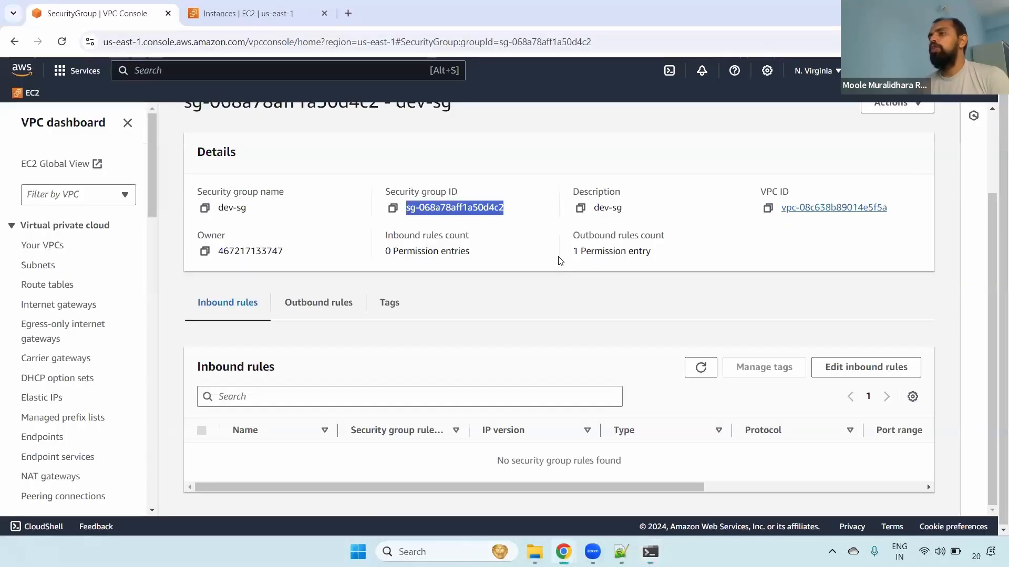
# Open dev-sg's inbound rules for editing and add a new rule of type All traffic.
pyautogui.click(862, 366)
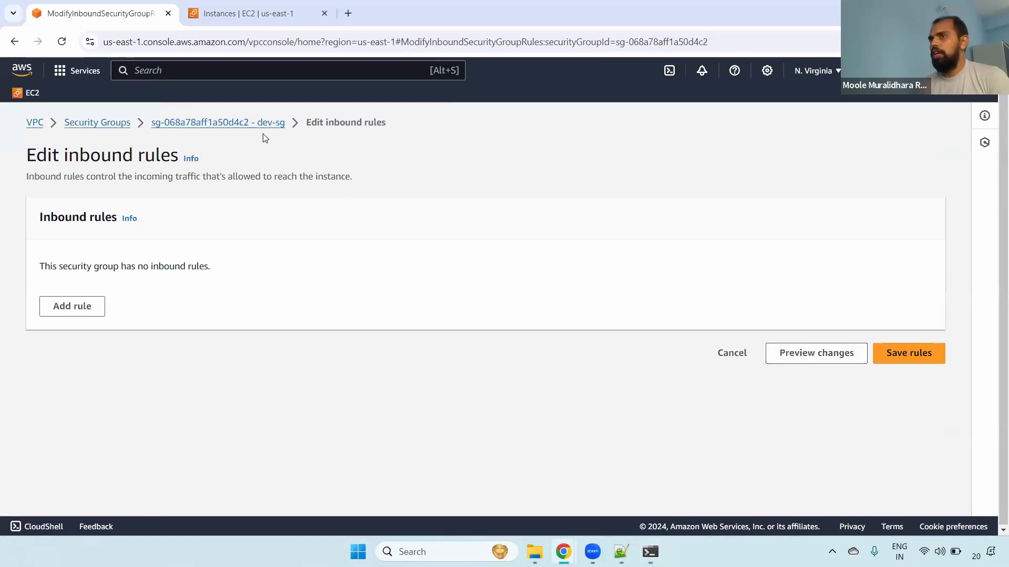
pyautogui.click(80, 306)
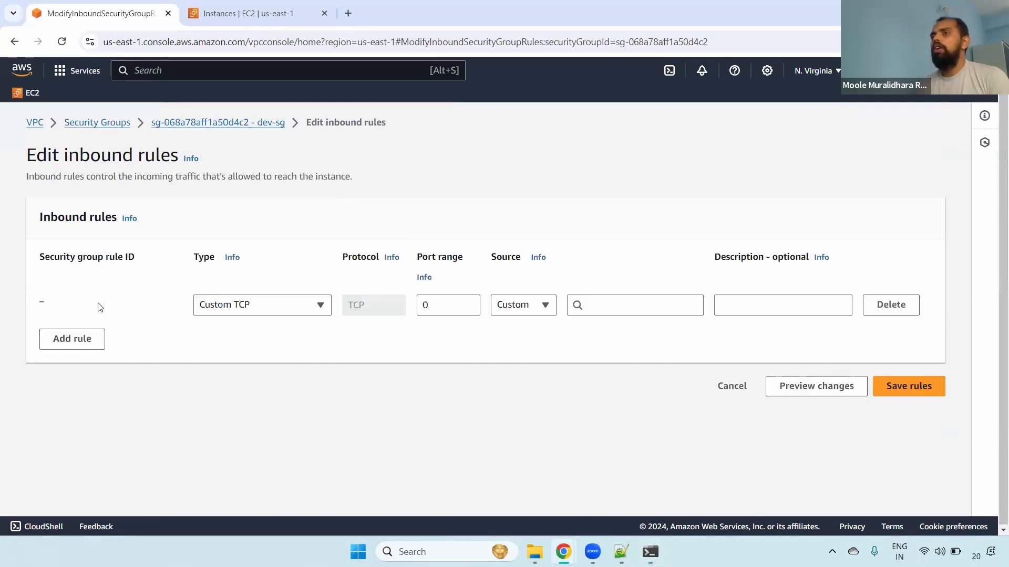
pyautogui.click(293, 307)
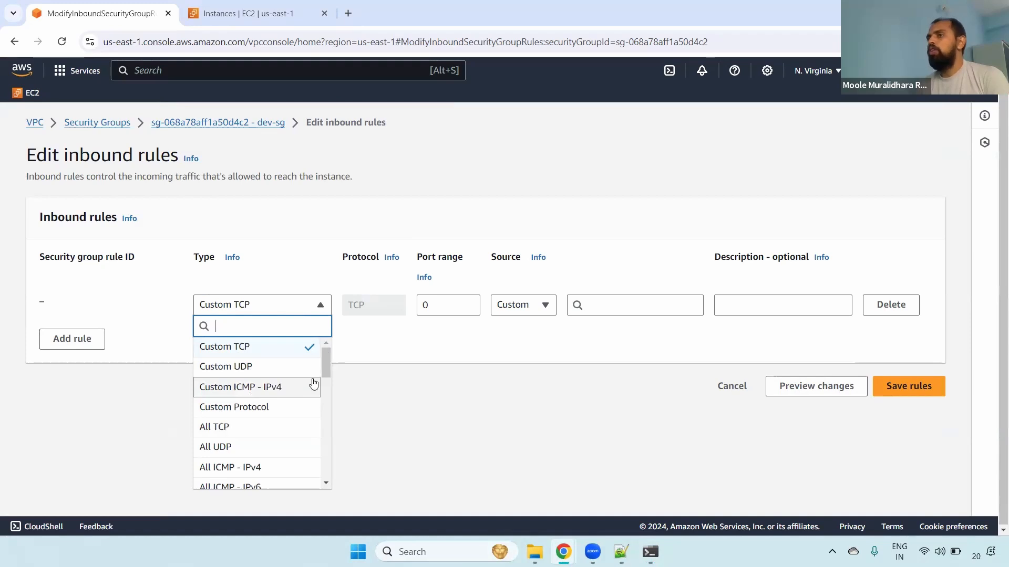
pyautogui.scroll(-3, 246, 378)
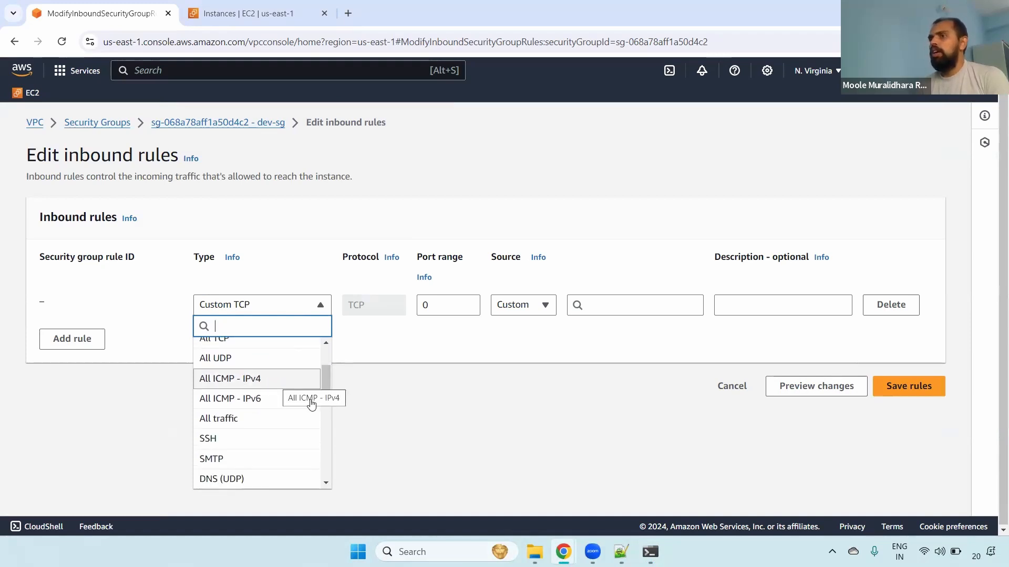
pyautogui.click(247, 419)
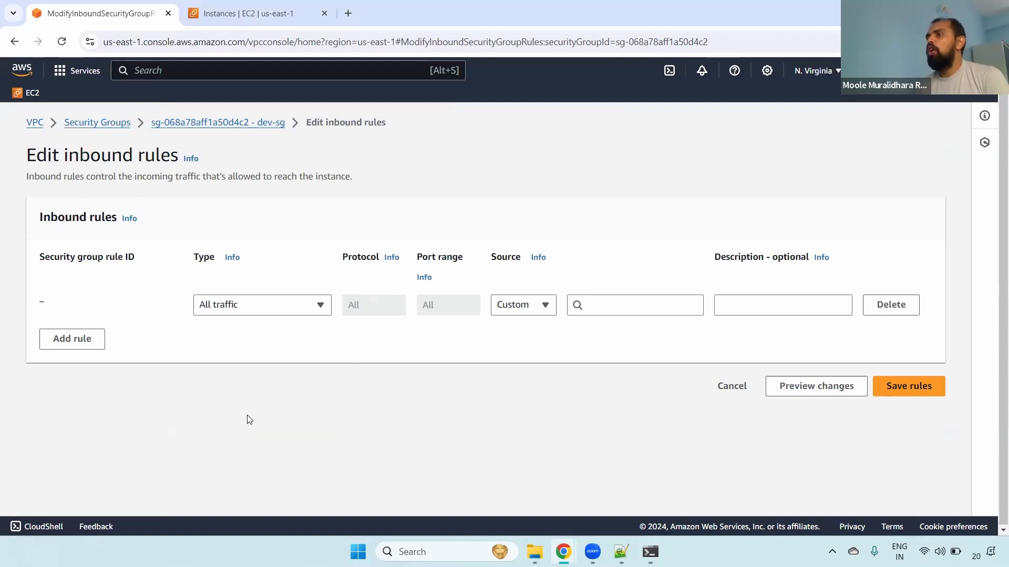
# Change the new inbound rule's type to SSH and check its port range.
pyautogui.click(314, 312)
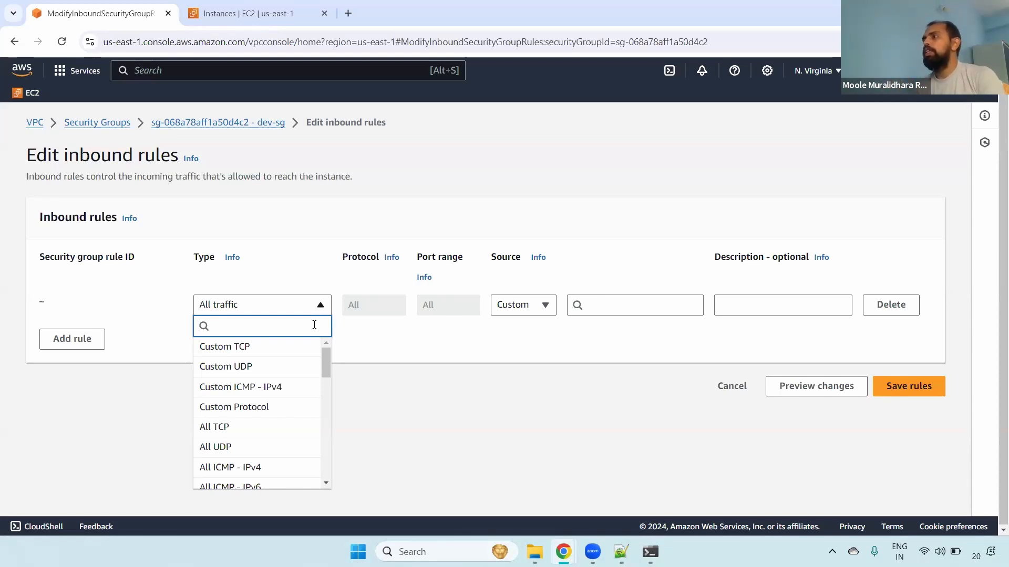
pyautogui.moveTo(327, 355); pyautogui.dragTo(325, 387)
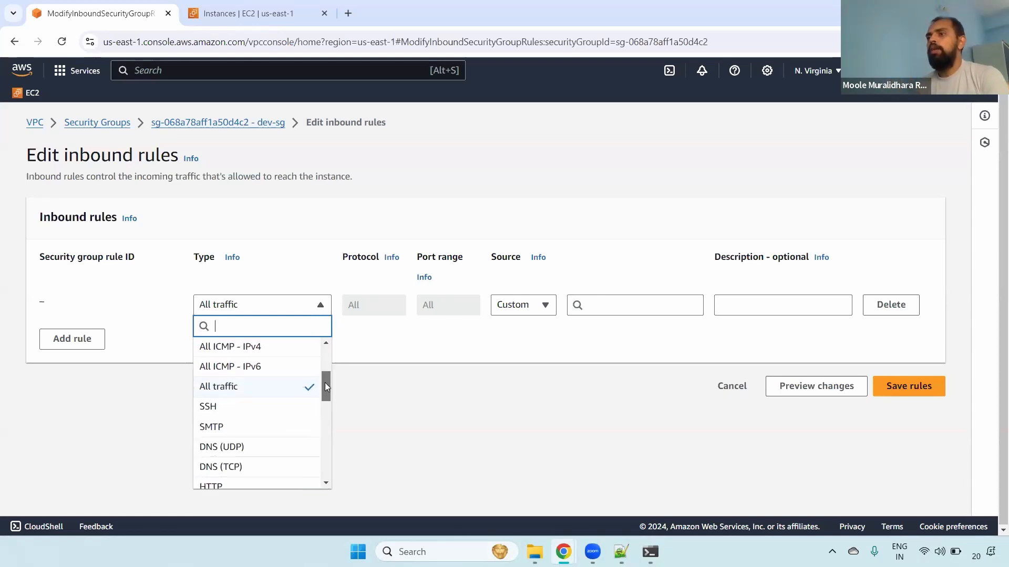
pyautogui.click(241, 389)
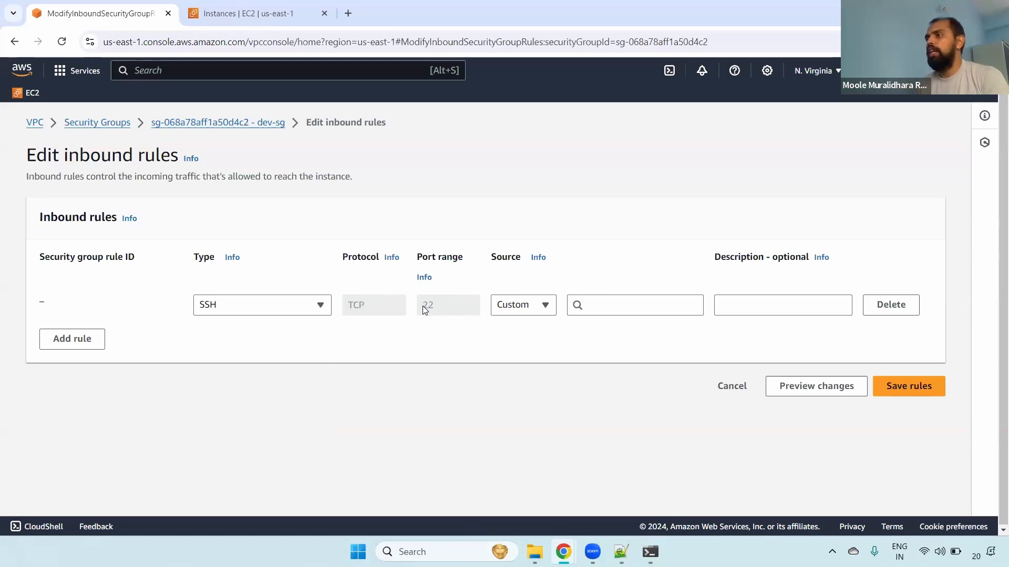
pyautogui.moveTo(425, 310); pyautogui.dragTo(440, 310)
# Switch the inbound rule's type to HTTP.
pyautogui.click(300, 307)
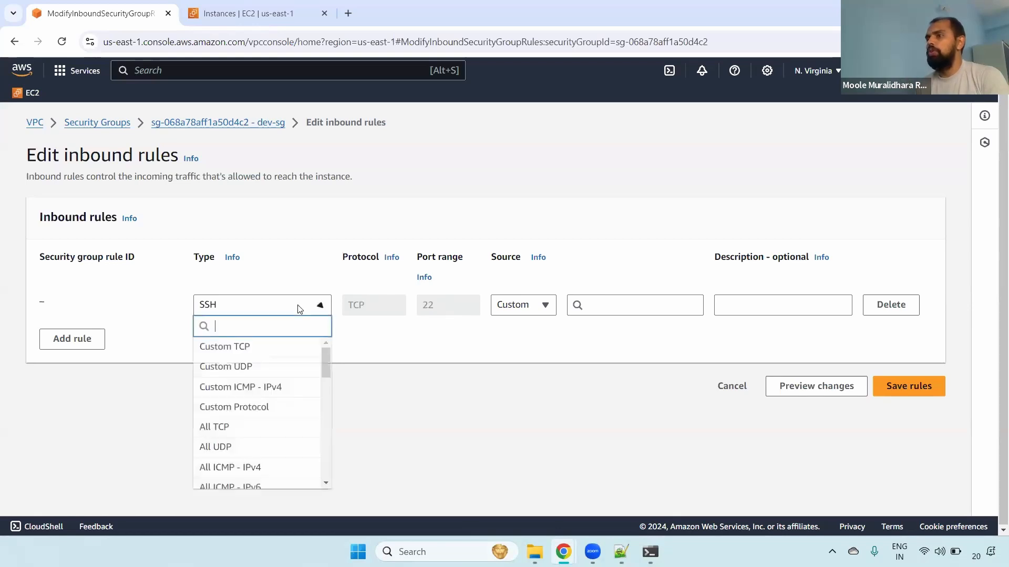
pyautogui.moveTo(324, 362); pyautogui.dragTo(327, 393)
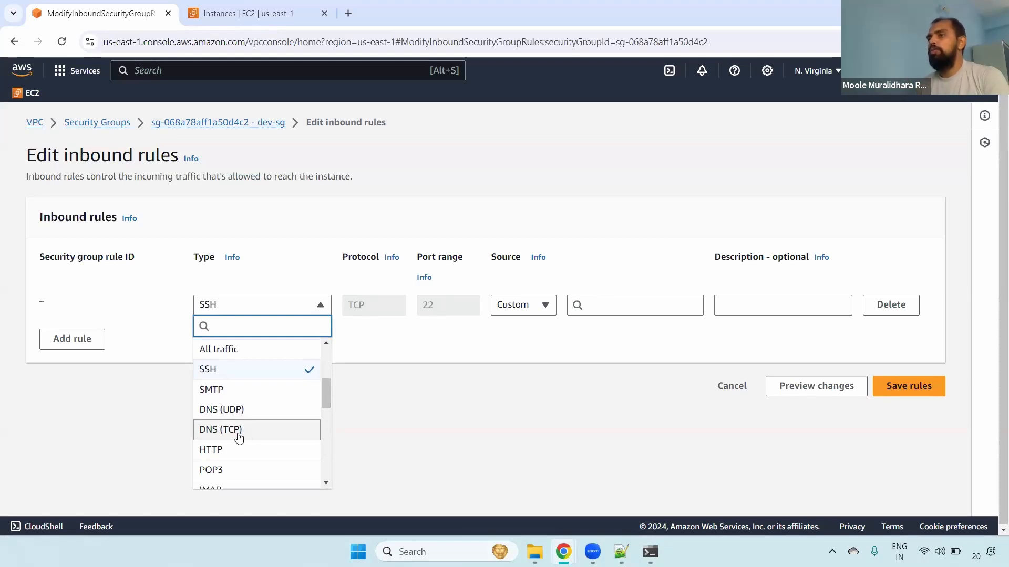
pyautogui.scroll(-1, 294, 402)
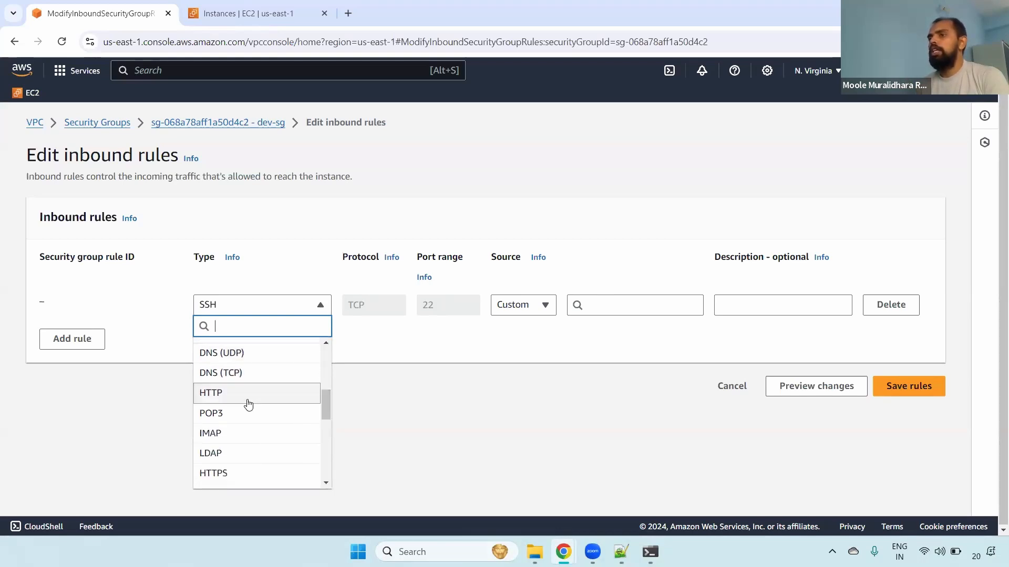
pyautogui.click(247, 405)
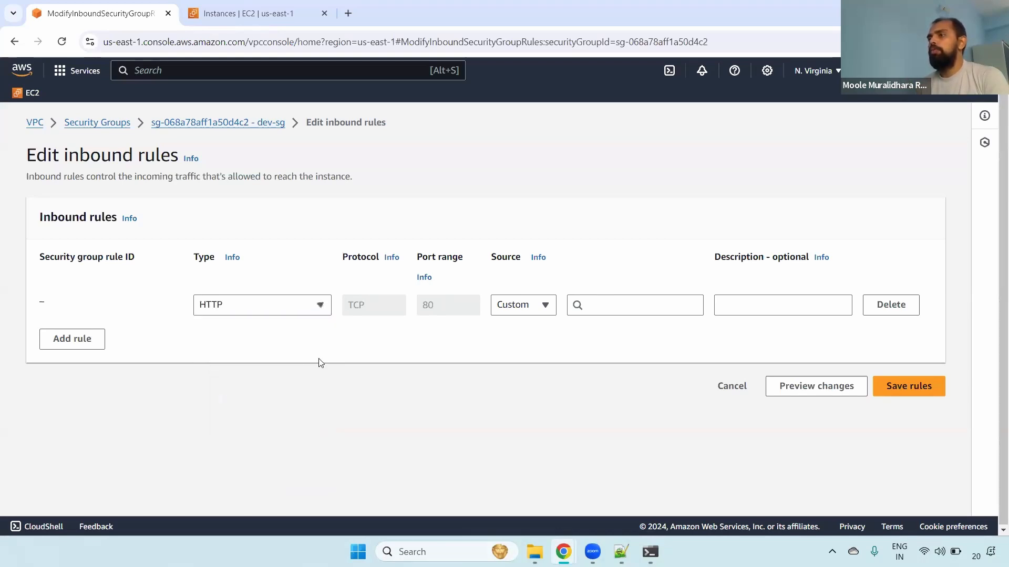
# Look through all available rule types, choose Custom TCP for the inbound rule and select its port range value.
pyautogui.click(309, 310)
pyautogui.moveTo(327, 360); pyautogui.dragTo(329, 413)
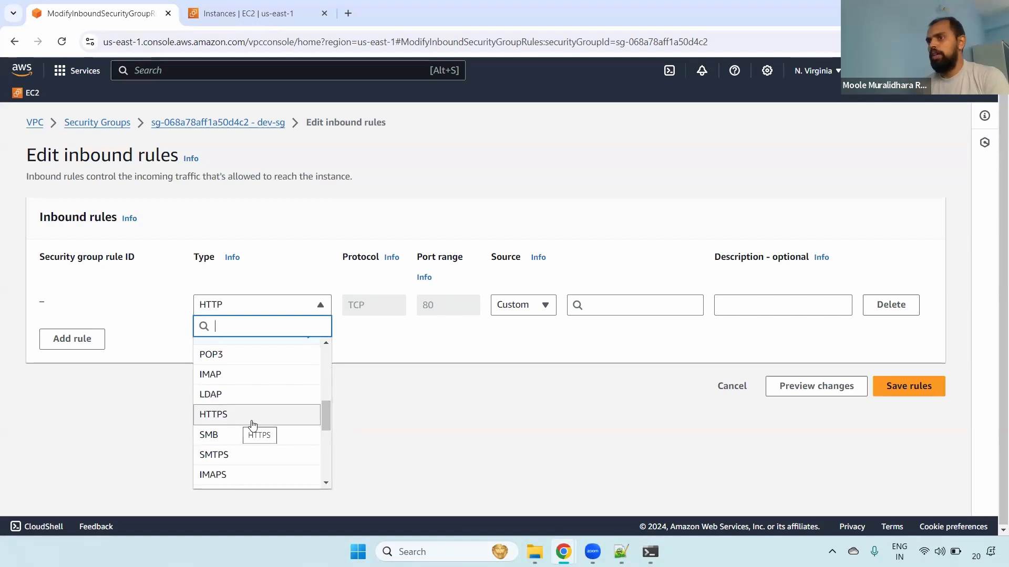
pyautogui.moveTo(325, 411); pyautogui.dragTo(326, 429)
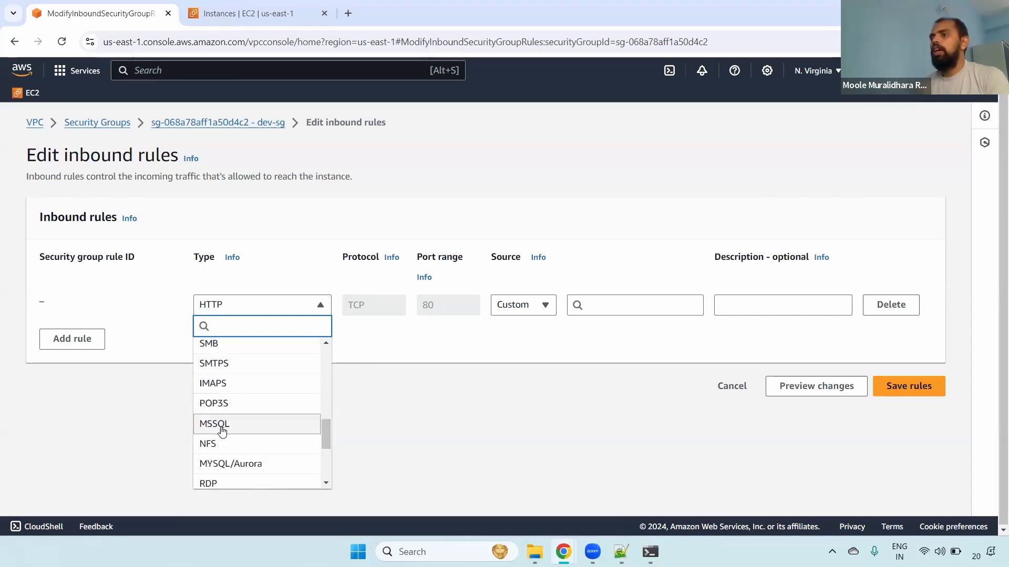
pyautogui.scroll(-1, 328, 446)
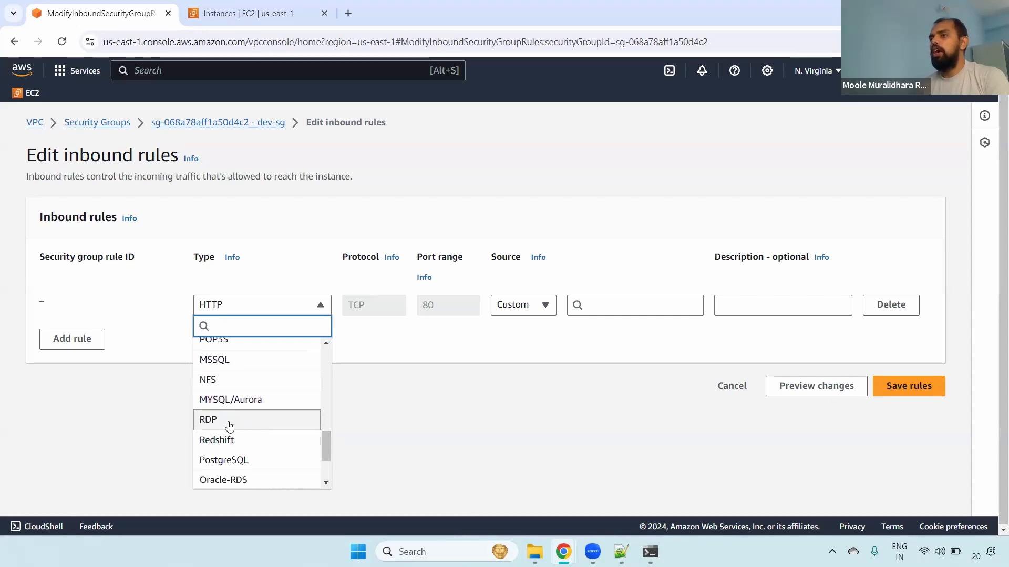
pyautogui.scroll(-2, 327, 463)
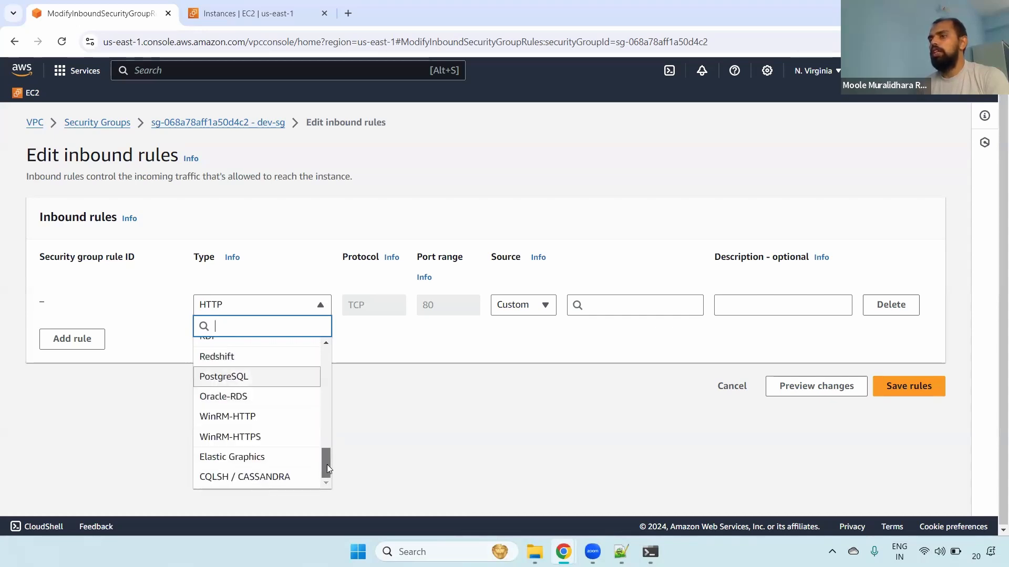
pyautogui.moveTo(326, 465); pyautogui.dragTo(327, 335)
pyautogui.scroll(-8, 318, 457)
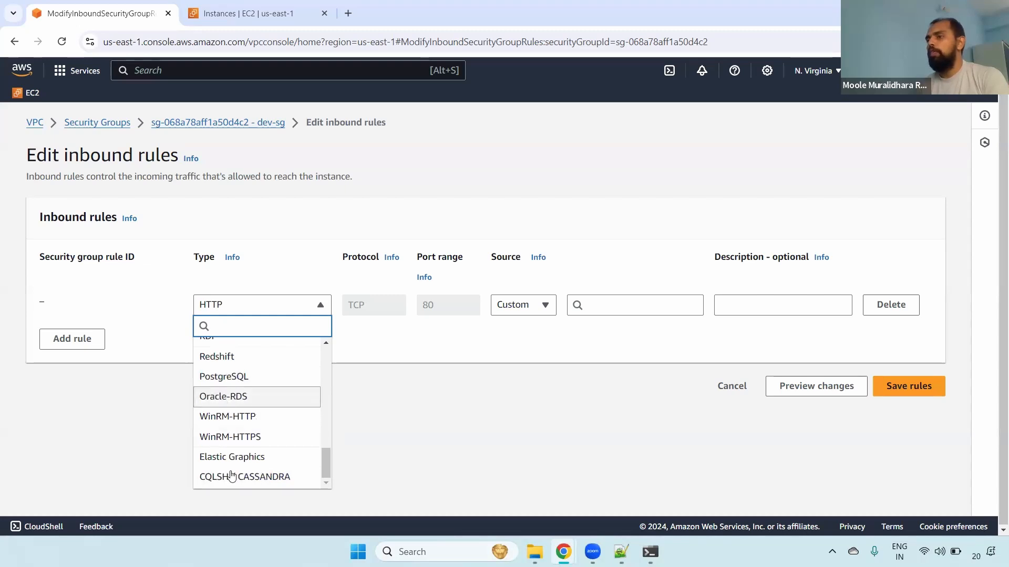
pyautogui.scroll(8, 326, 437)
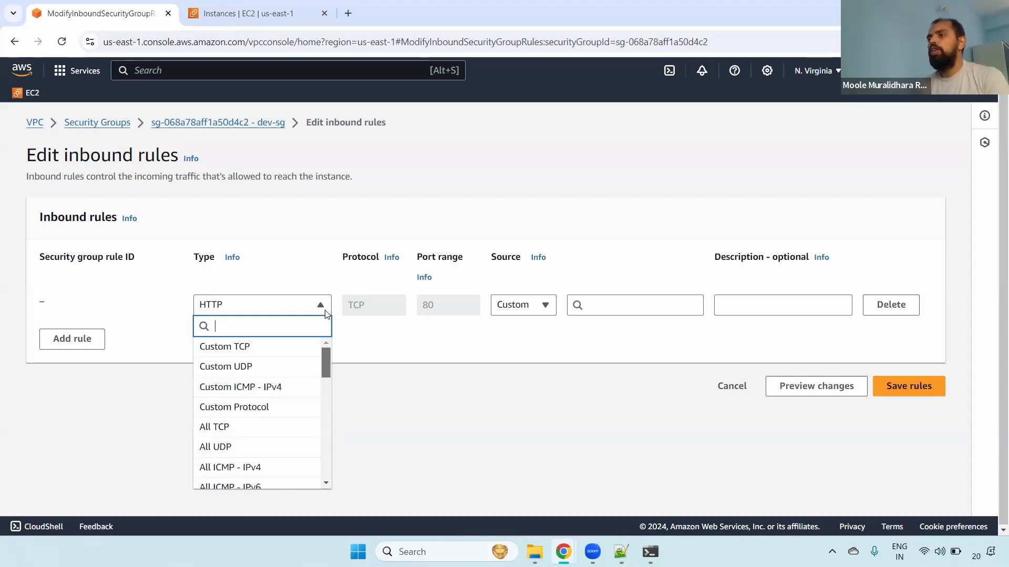
pyautogui.click(247, 354)
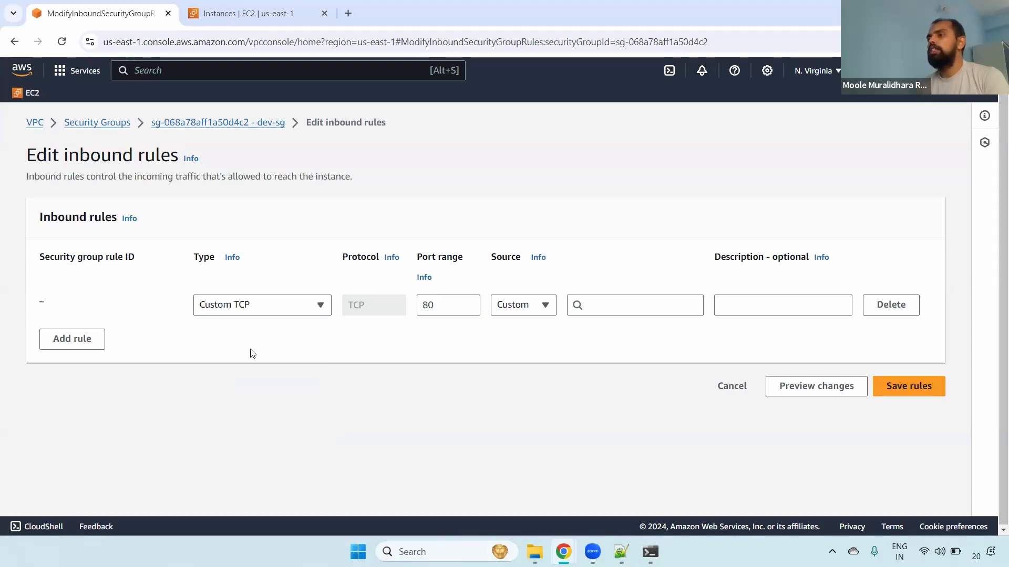
pyautogui.doubleClick(449, 304)
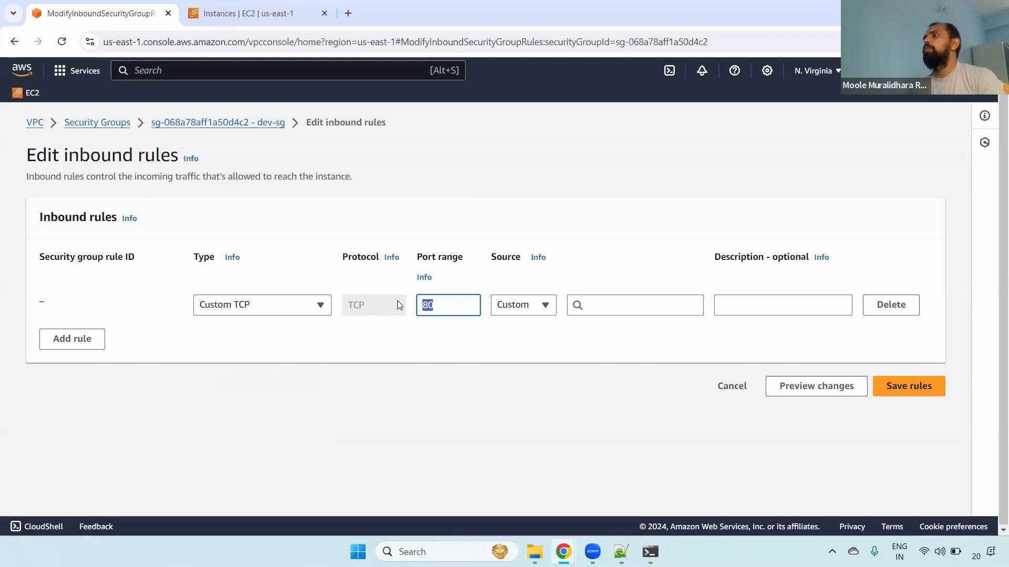
# Find and set SSH as the inbound rule's type, and check its protocol, port range and source fields.
pyautogui.click(287, 306)
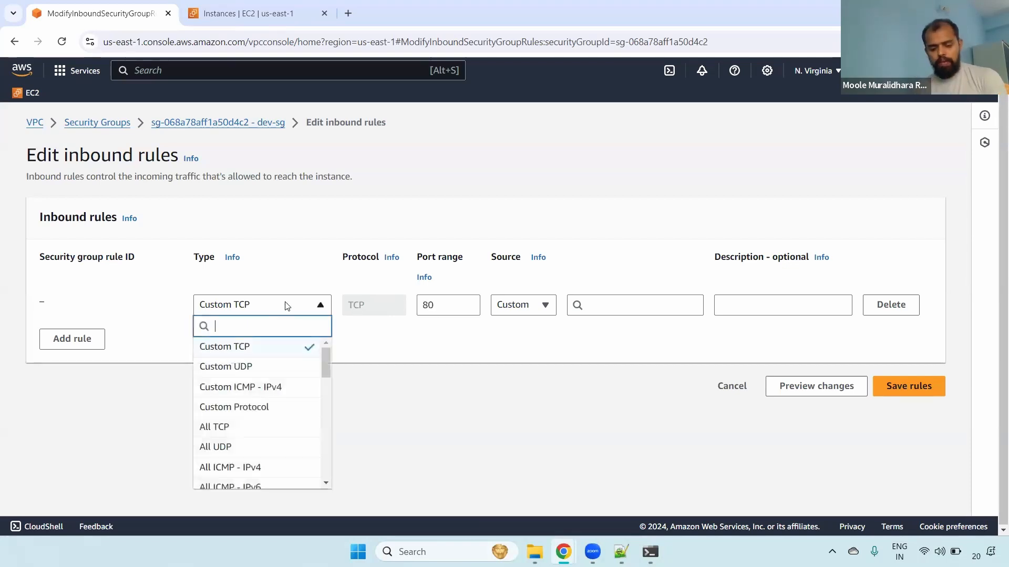
pyautogui.write('ssh')
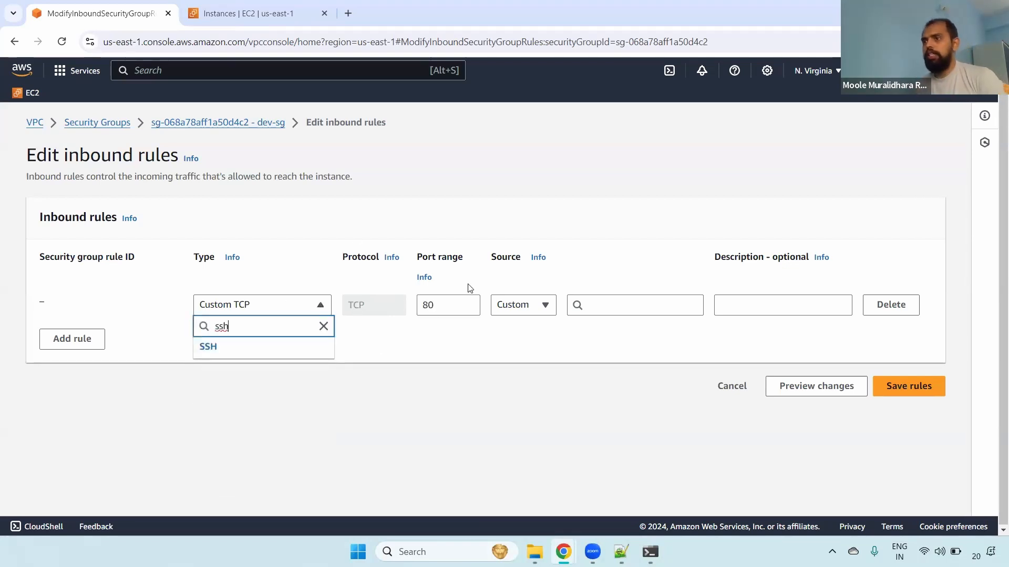
pyautogui.click(277, 348)
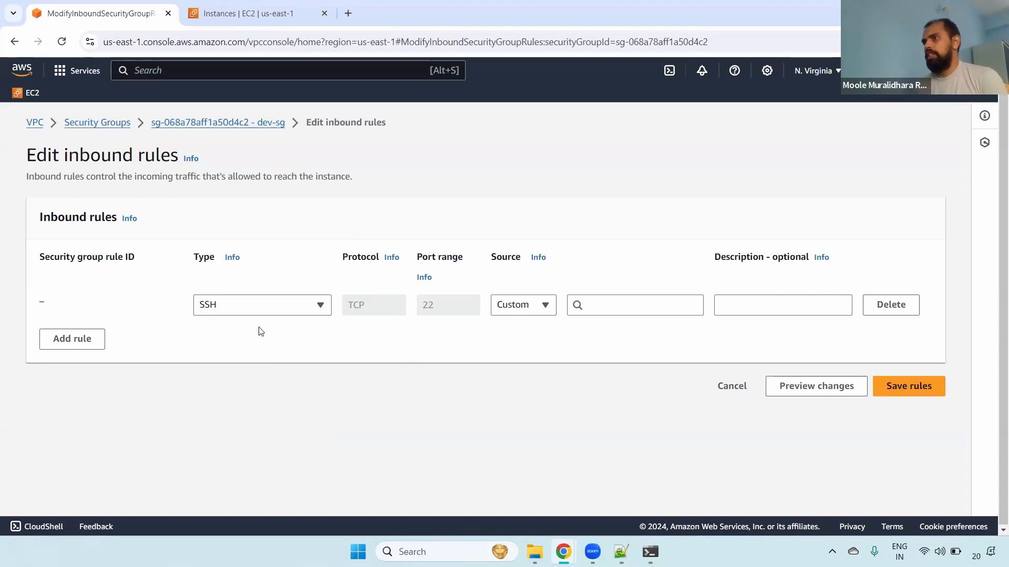
pyautogui.moveTo(353, 306); pyautogui.dragTo(387, 308)
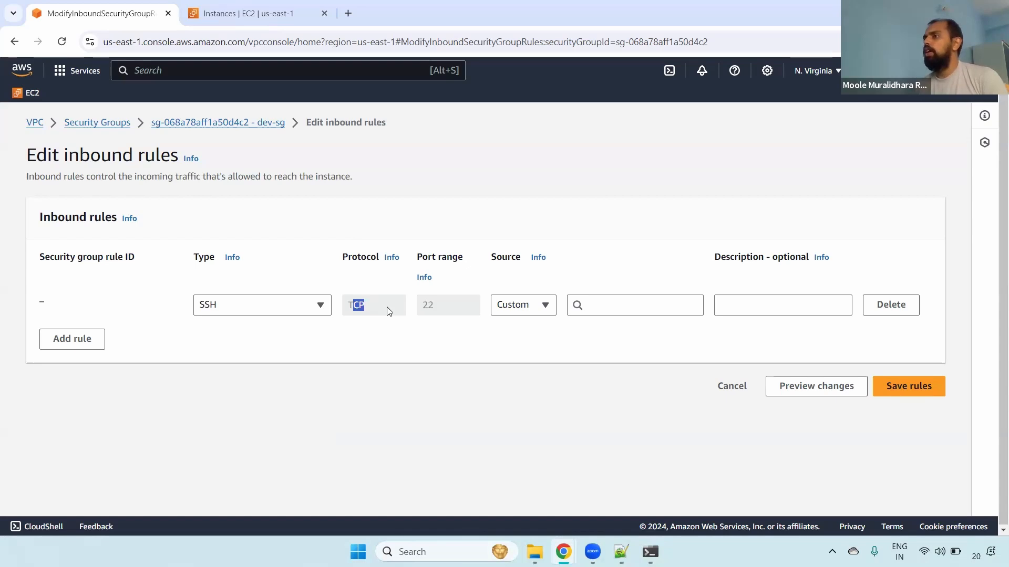
pyautogui.doubleClick(450, 304)
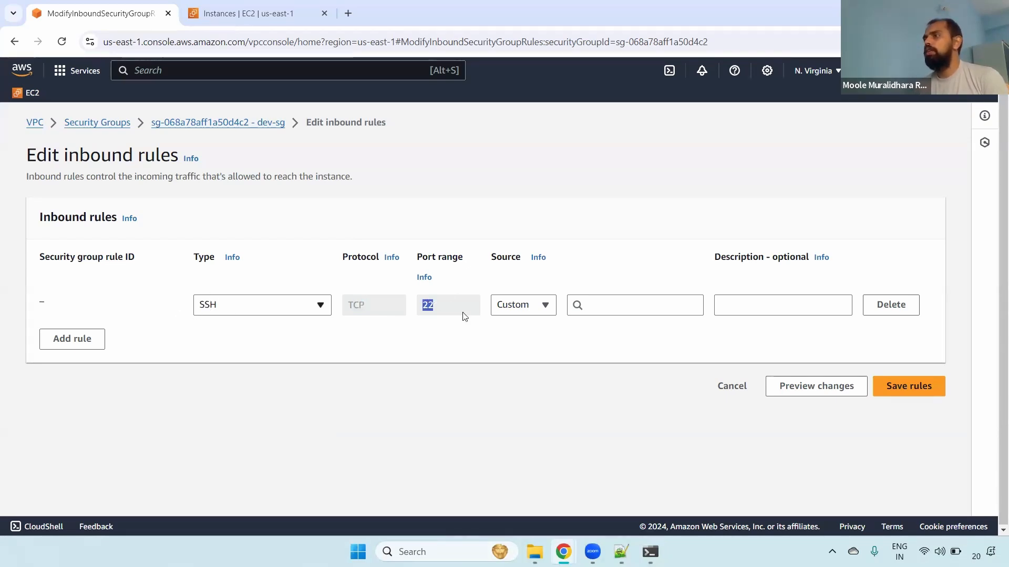
pyautogui.moveTo(491, 257); pyautogui.dragTo(524, 263)
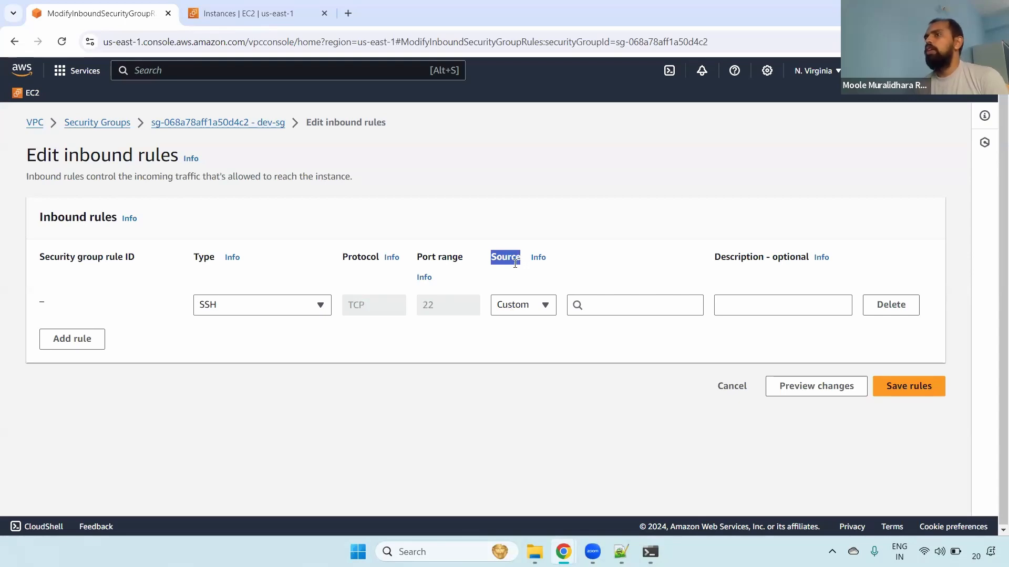
pyautogui.doubleClick(433, 307)
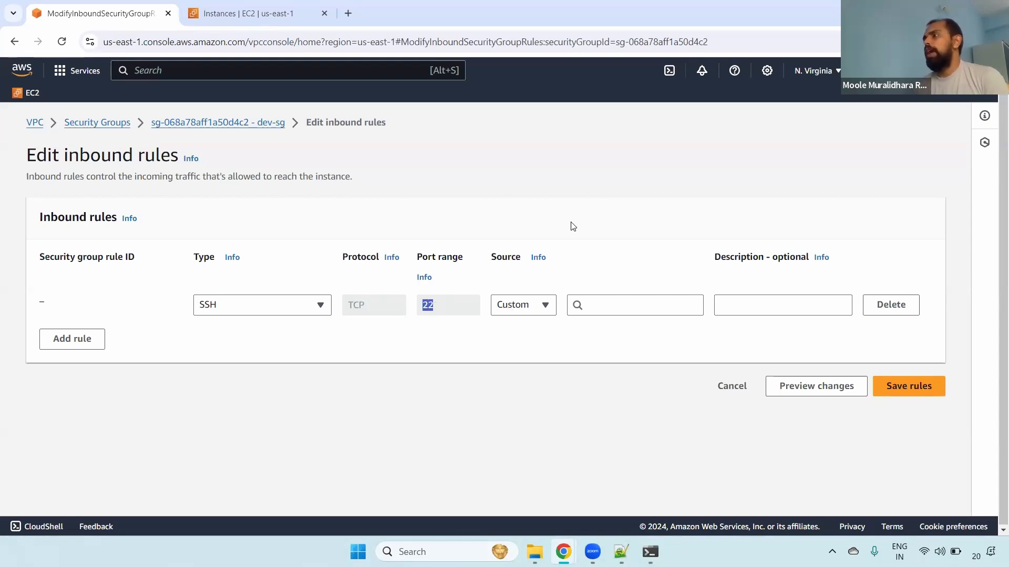
# Keep the SSH rule's source as Custom and enter the CIDR block 10.0.0.0/8.
pyautogui.click(542, 305)
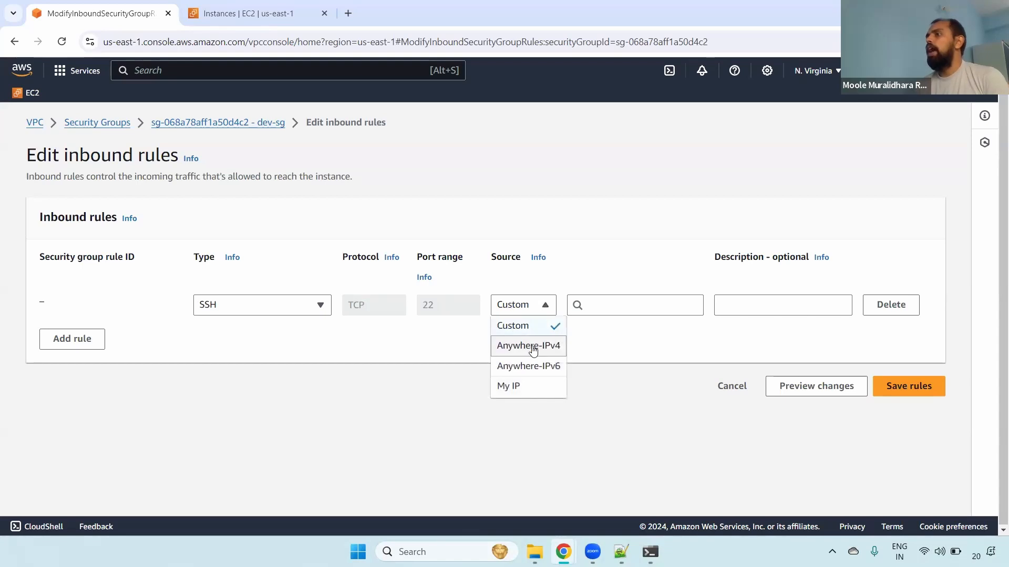
pyautogui.click(515, 328)
pyautogui.click(596, 310)
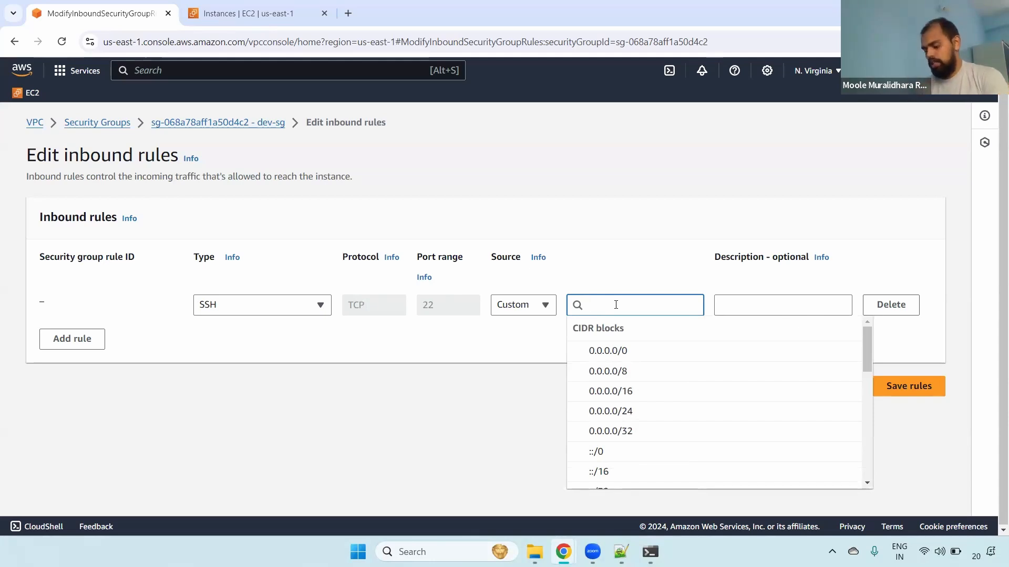
pyautogui.write('10.0.0')
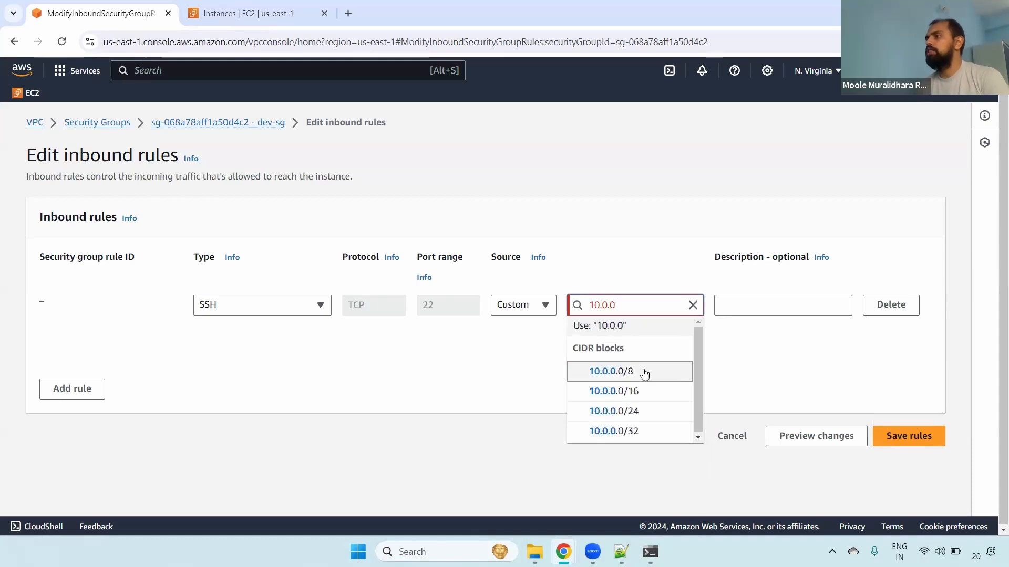
pyautogui.click(644, 373)
pyautogui.click(666, 230)
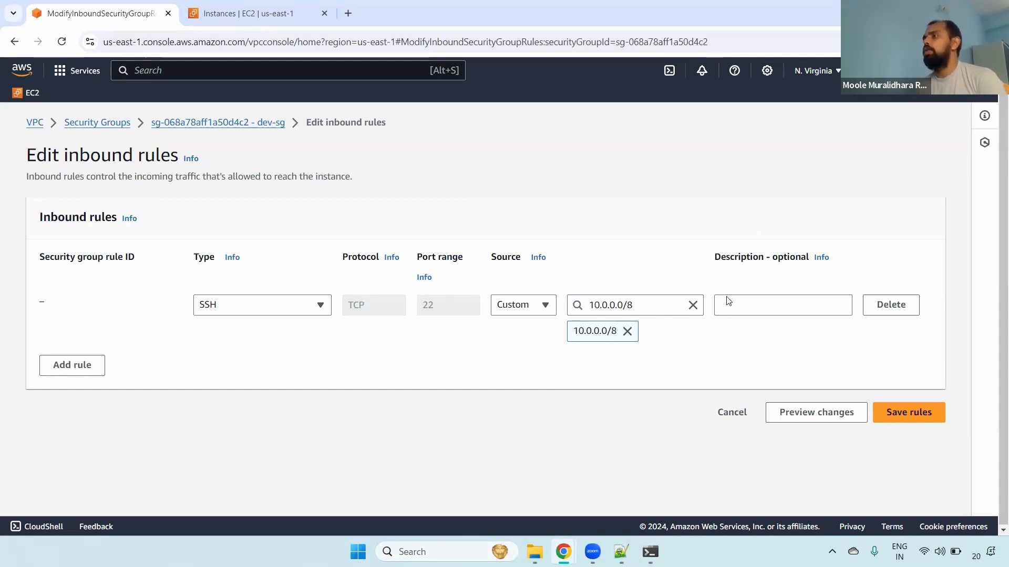
# Review the SSH rule's port and source range, and set its source to Anywhere-IPv4.
pyautogui.moveTo(579, 332); pyautogui.dragTo(617, 332)
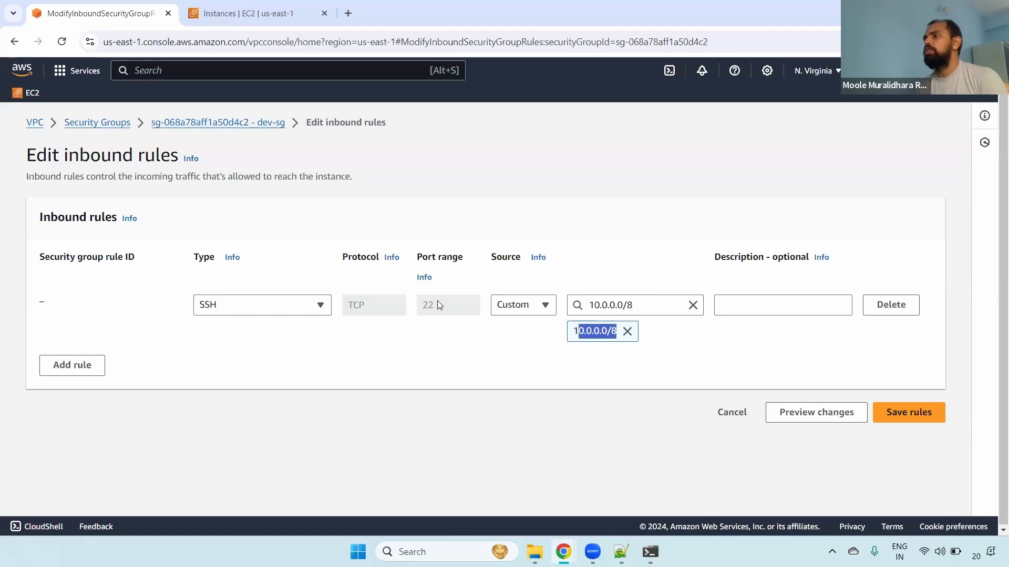
pyautogui.click(458, 309)
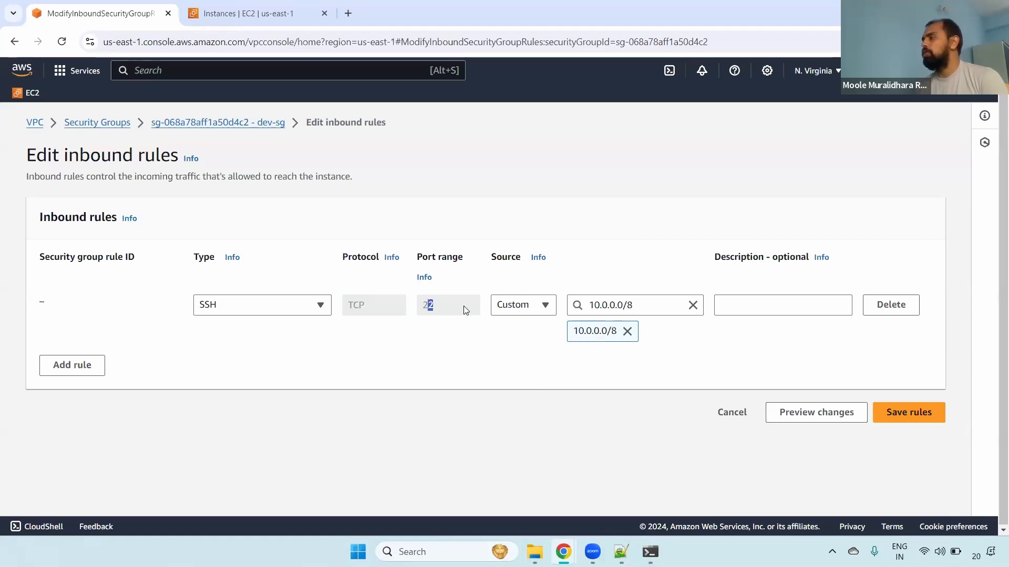
pyautogui.click(536, 311)
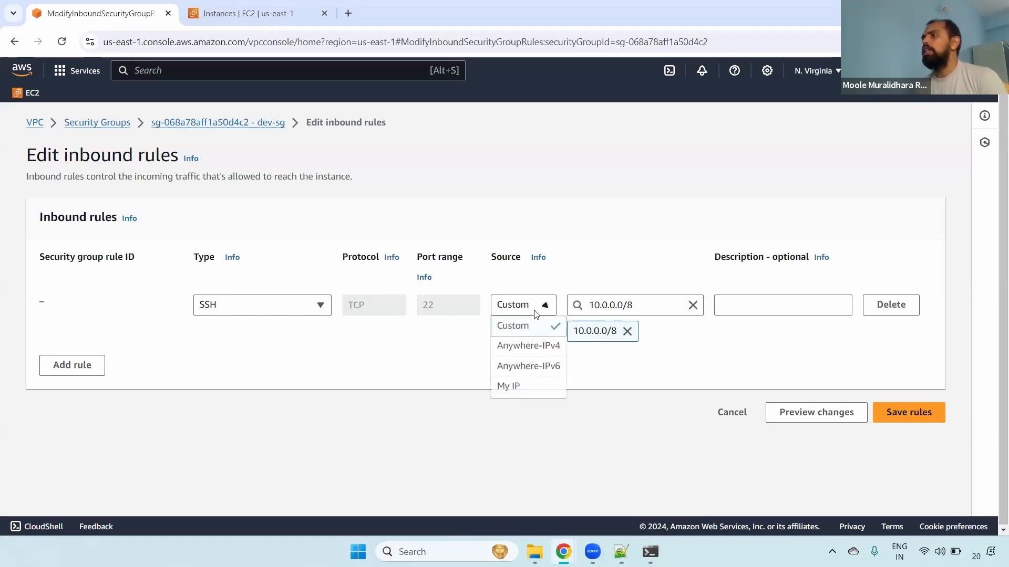
pyautogui.click(536, 347)
pyautogui.moveTo(573, 331); pyautogui.dragTo(618, 336)
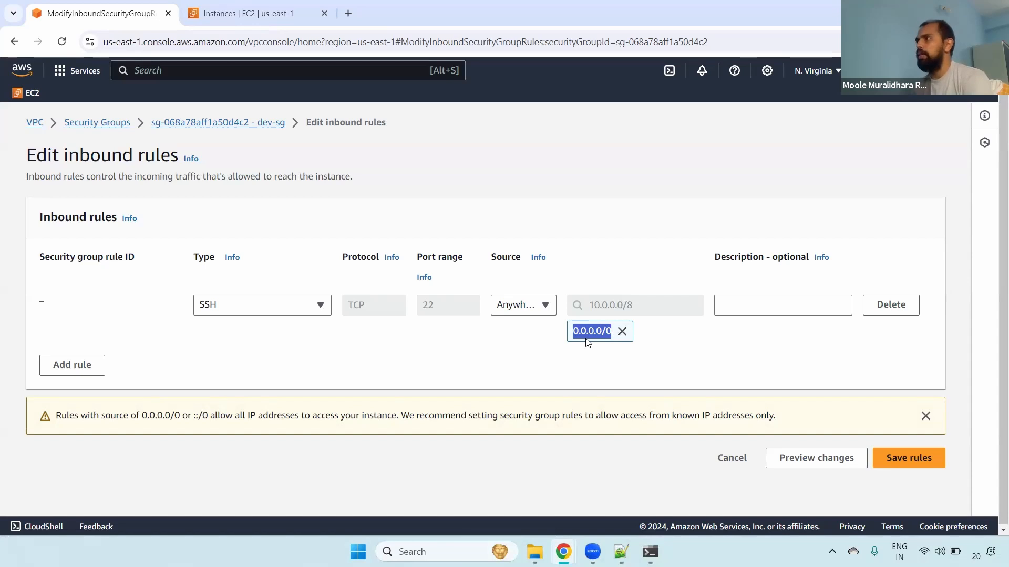
# Try Anywhere-IPv6 and My IP as the SSH rule's source, and check the address range each one fills in.
pyautogui.doubleClick(635, 304)
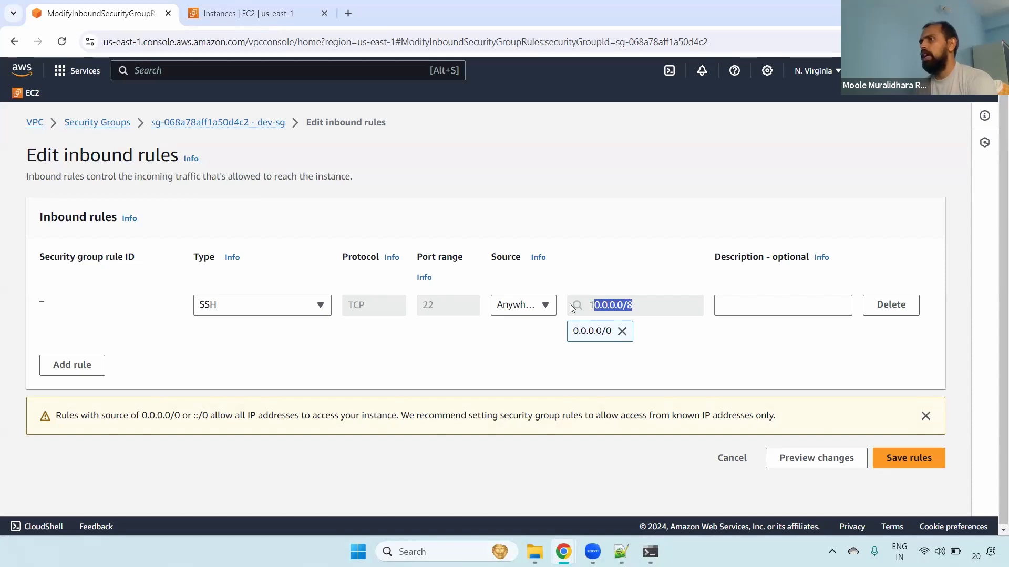
pyautogui.click(547, 305)
pyautogui.click(539, 365)
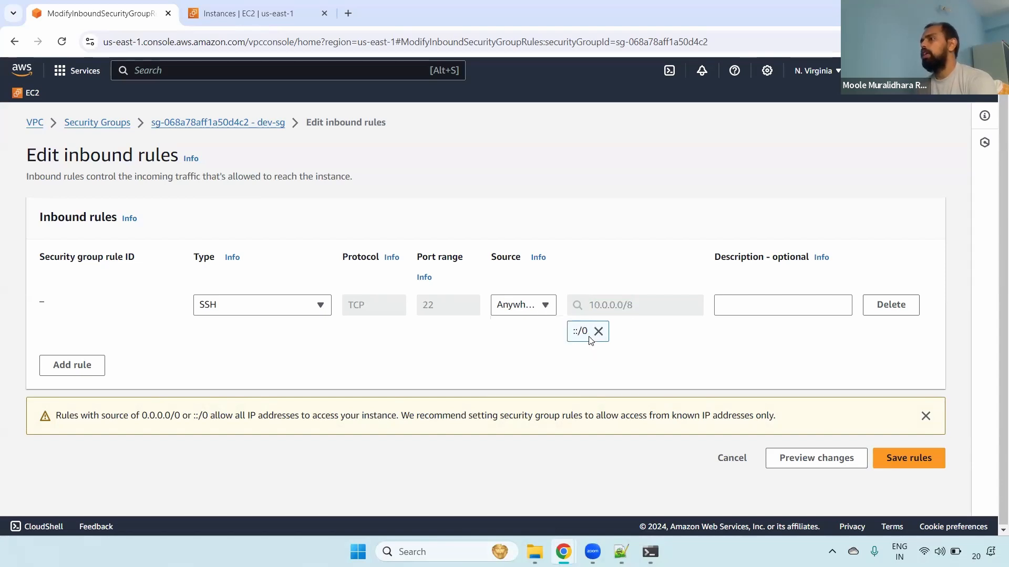
pyautogui.click(524, 307)
pyautogui.click(529, 389)
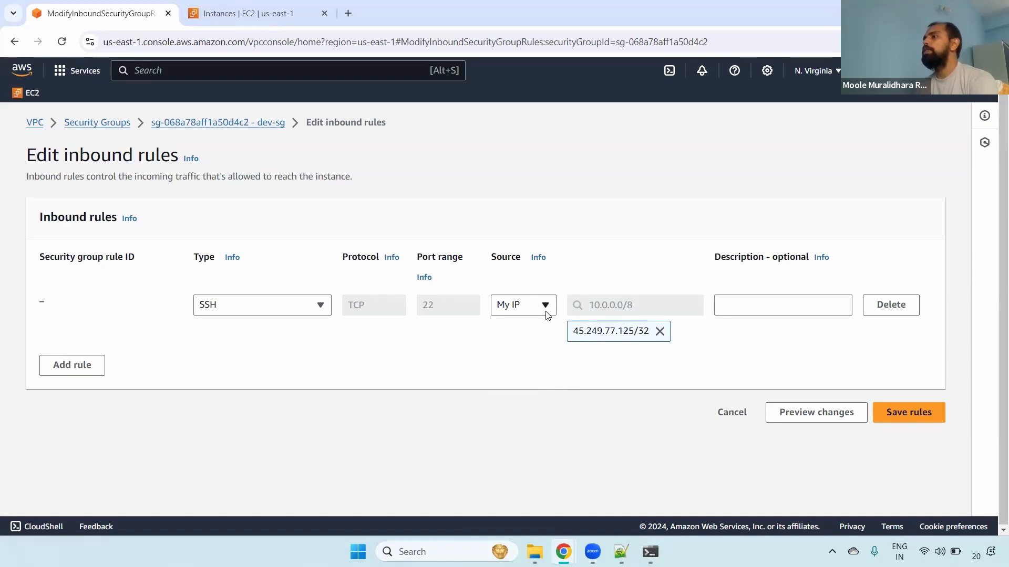
pyautogui.moveTo(573, 331); pyautogui.dragTo(650, 339)
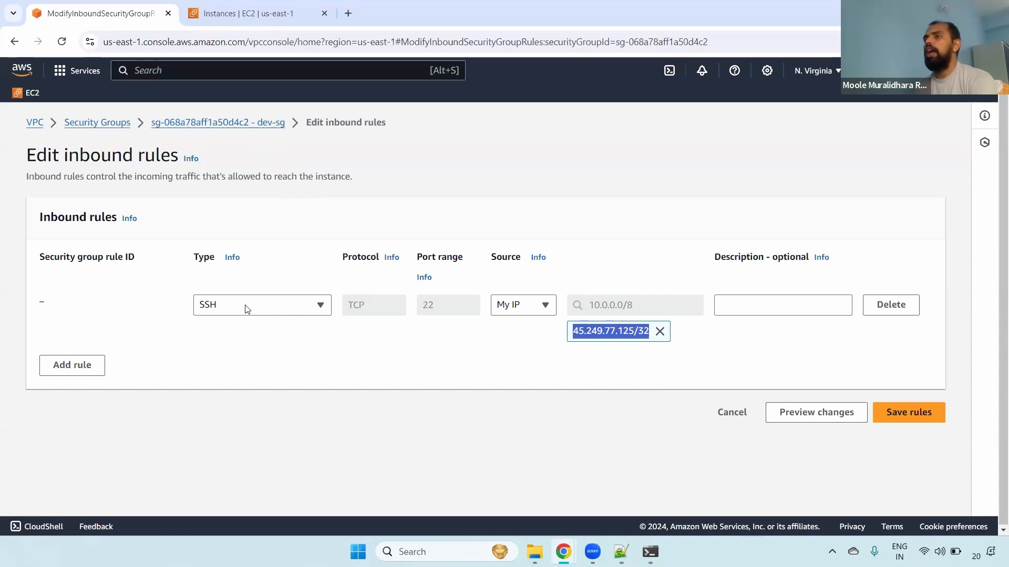
# Review the SSH rule's type and protocol, and switch its source back to Custom with 10.0.0.0/8.
pyautogui.click(303, 305)
pyautogui.moveTo(302, 305); pyautogui.dragTo(443, 297)
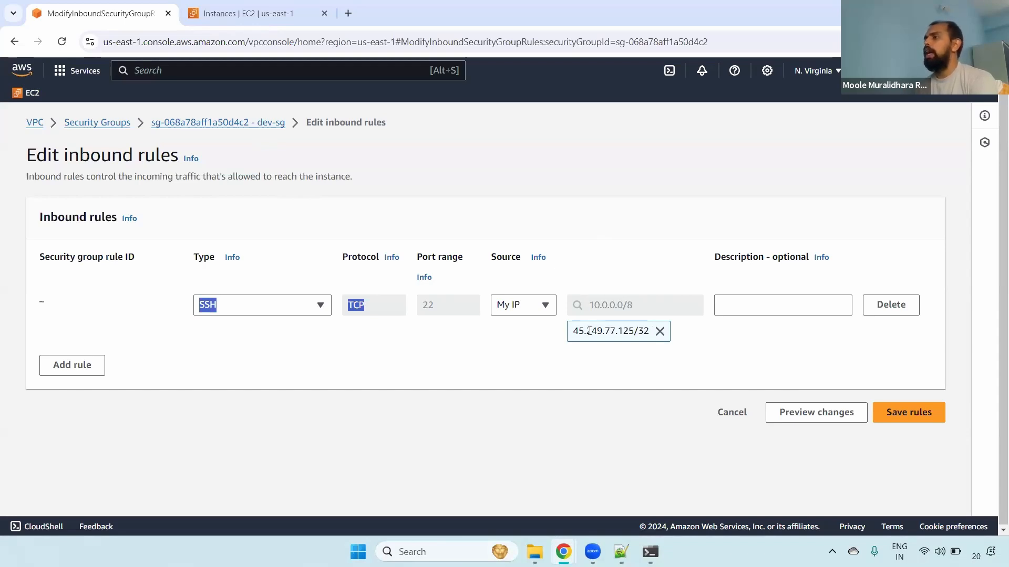
pyautogui.click(516, 313)
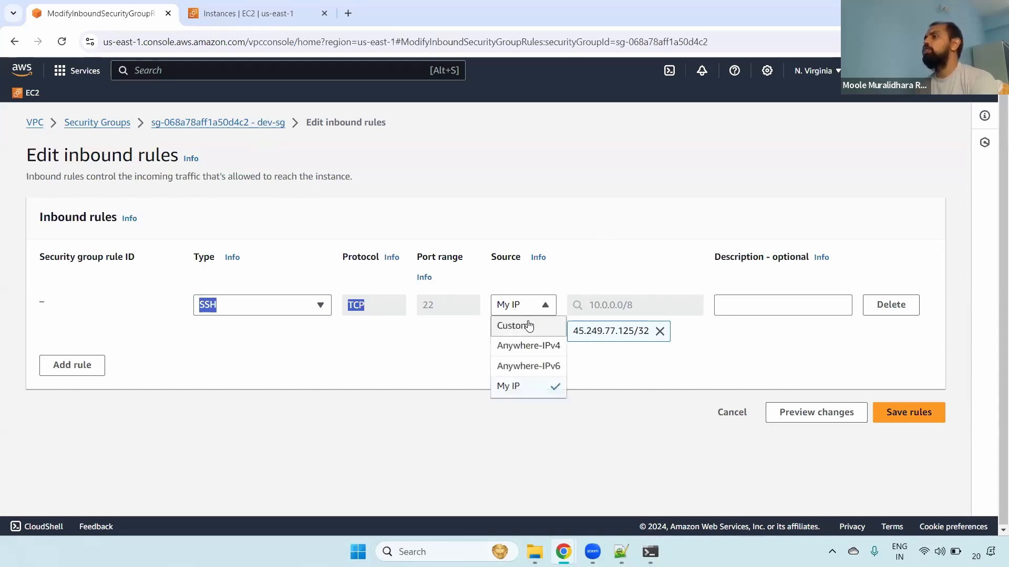
pyautogui.click(529, 325)
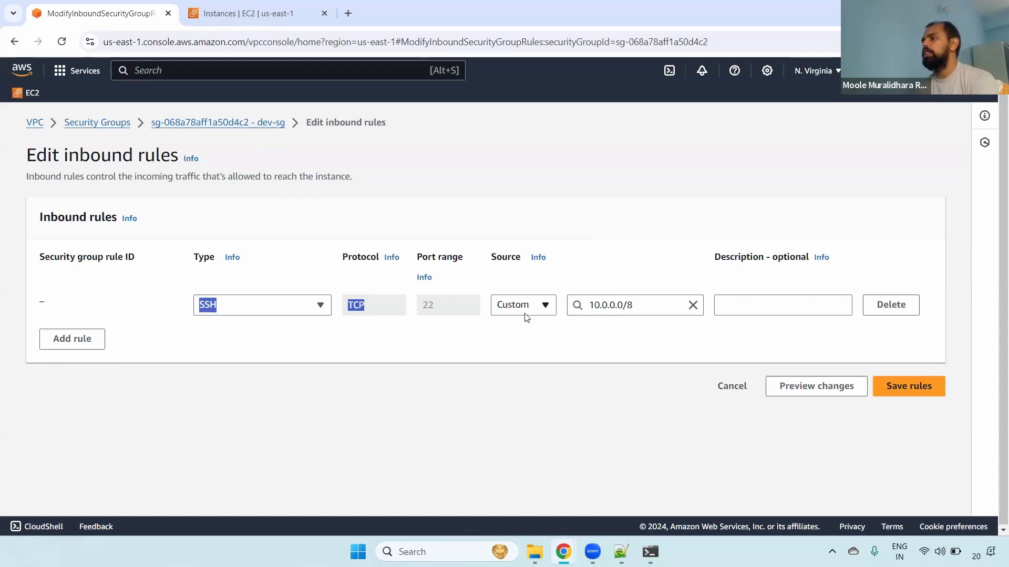
pyautogui.tripleClick(639, 306)
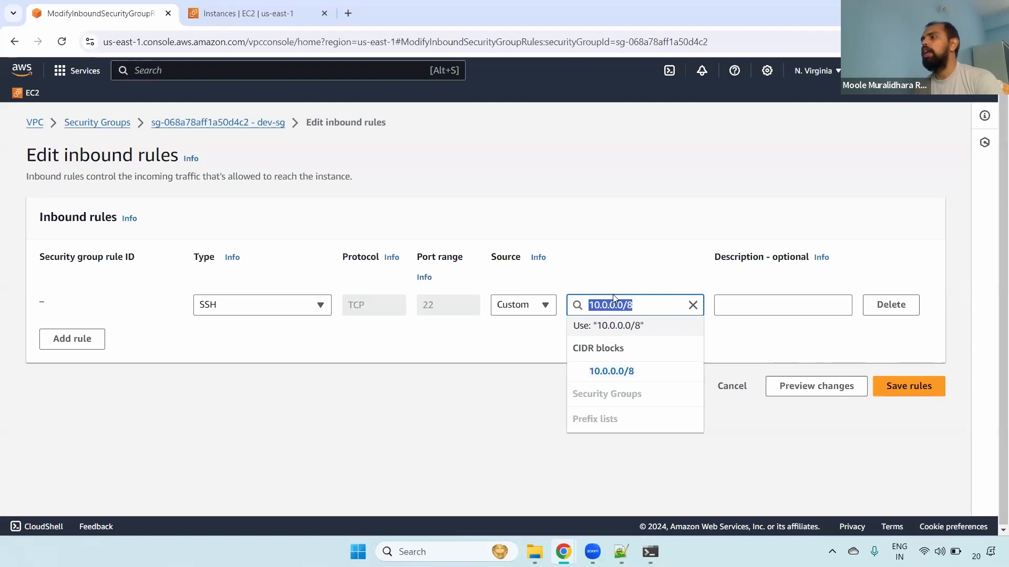
pyautogui.click(641, 222)
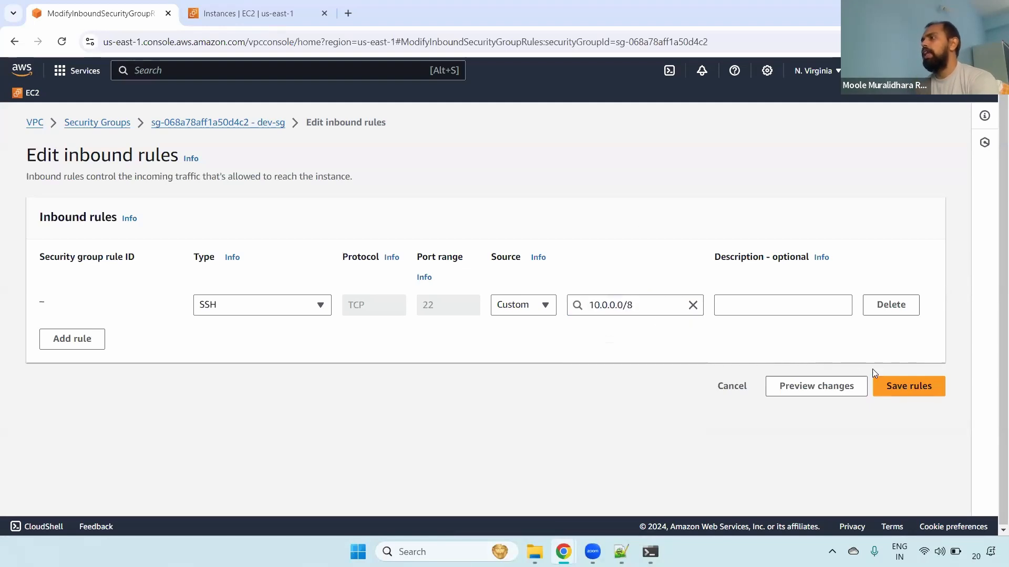
# Set the SSH rule's source to My IP and save dev-sg's inbound rules.
pyautogui.click(540, 309)
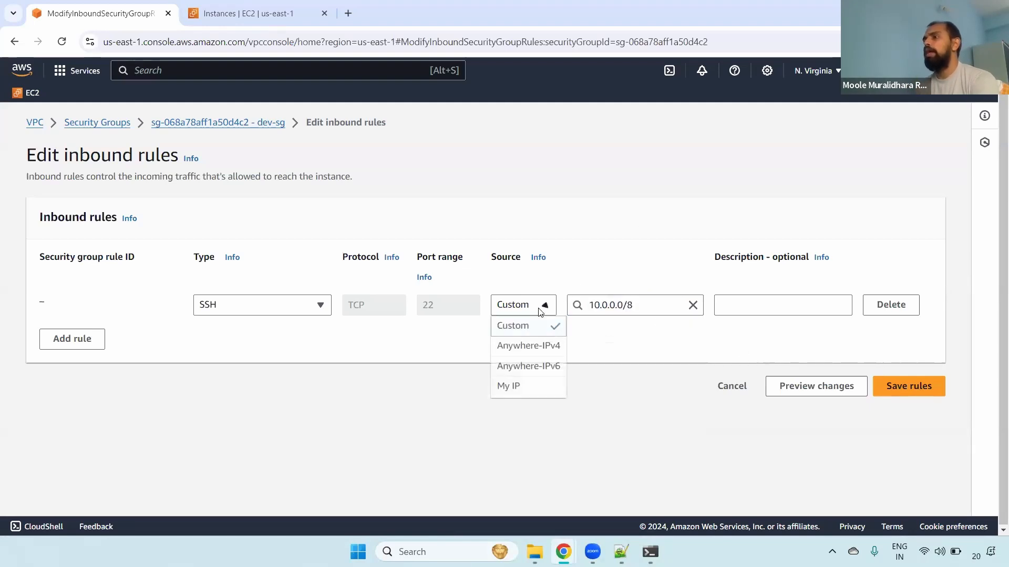
pyautogui.click(521, 388)
pyautogui.moveTo(575, 331); pyautogui.dragTo(775, 373)
pyautogui.click(908, 412)
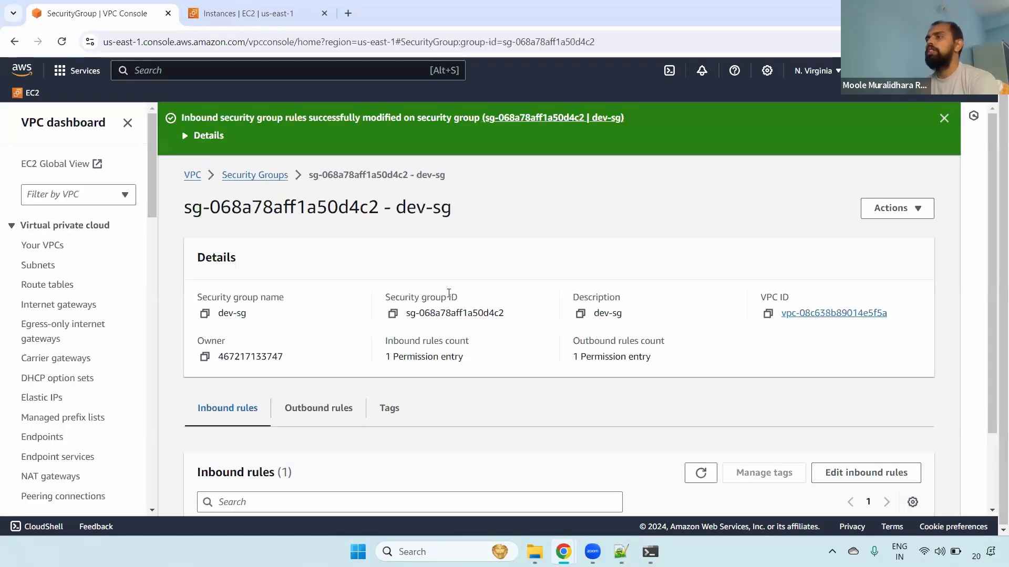
# Review the saved SSH rule's type, port range and source in dev-sg's inbound rules.
pyautogui.moveTo(992, 213); pyautogui.dragTo(994, 396)
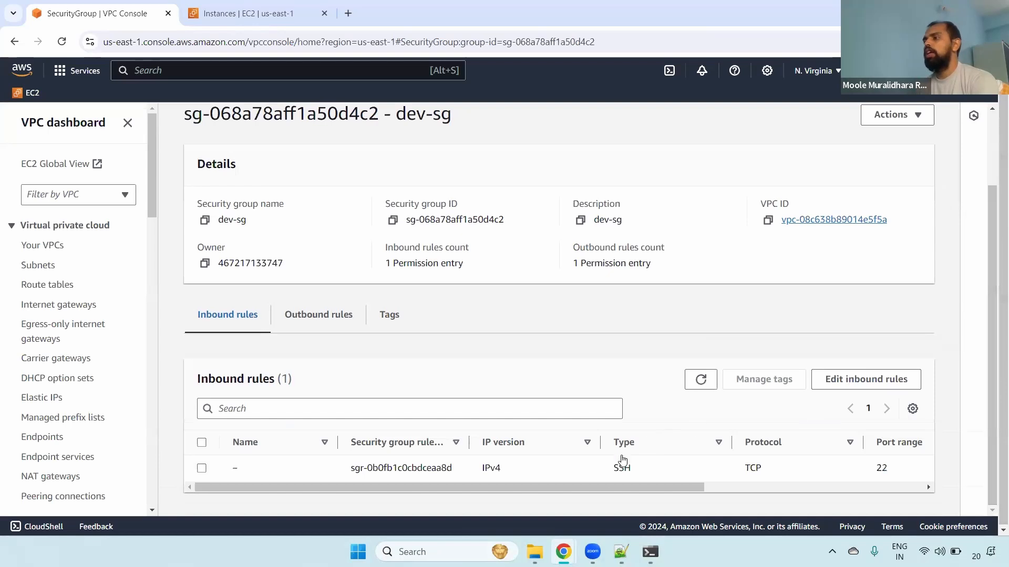
pyautogui.moveTo(602, 484); pyautogui.dragTo(803, 484)
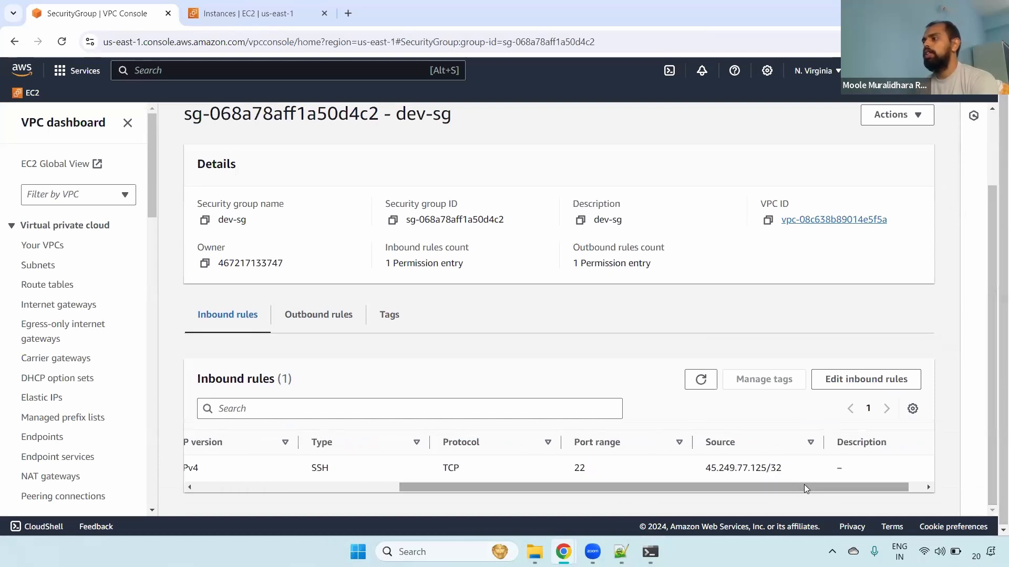
pyautogui.moveTo(704, 468); pyautogui.dragTo(791, 469)
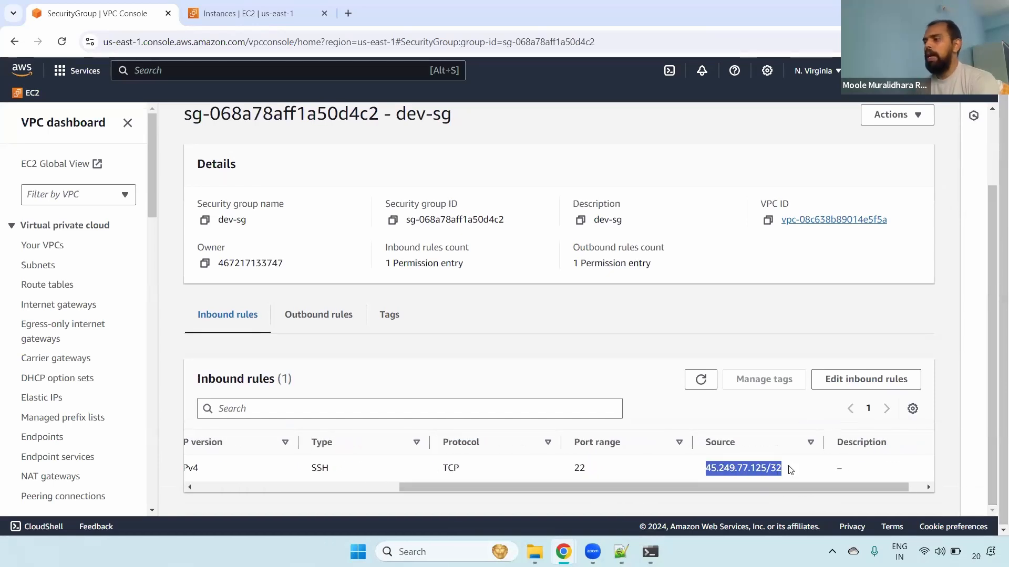
pyautogui.click(794, 478)
pyautogui.hscroll(-5, 460, 498)
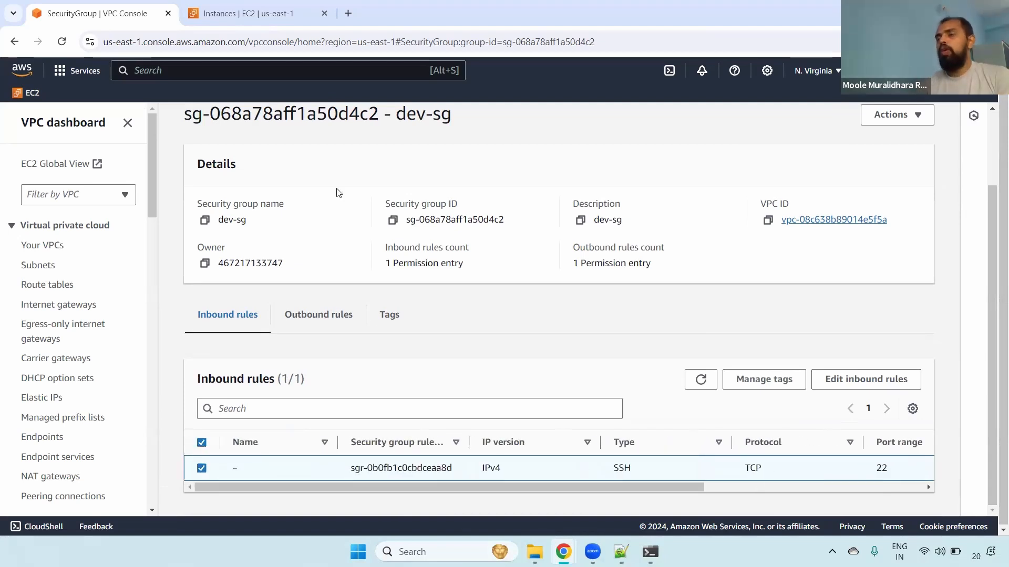
# Switch to the Command Prompt and accept the server's host key with yes to complete the SSH login.
pyautogui.hotkey('alt', 'Tab')
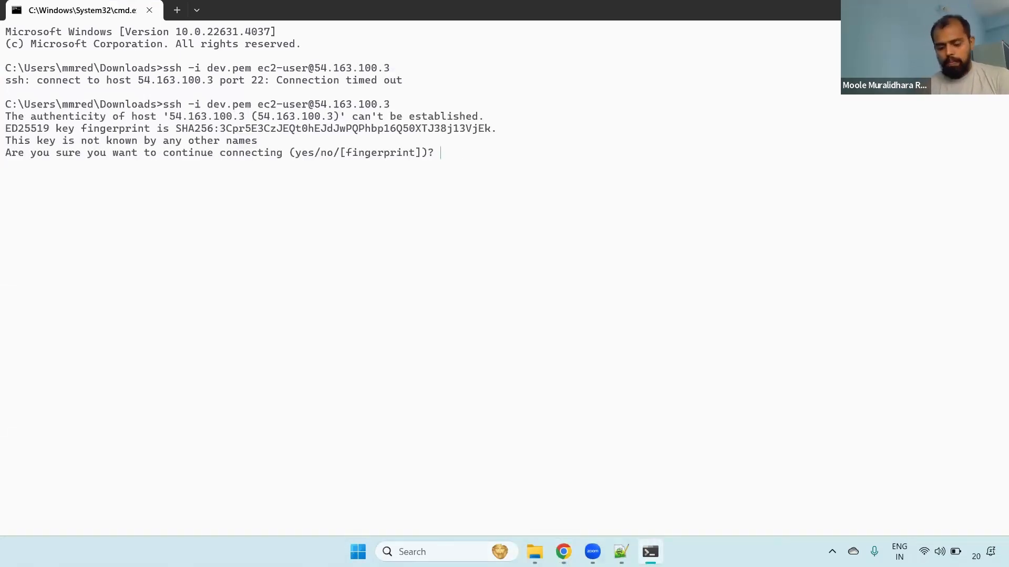
pyautogui.write('yes')
pyautogui.press('Return')
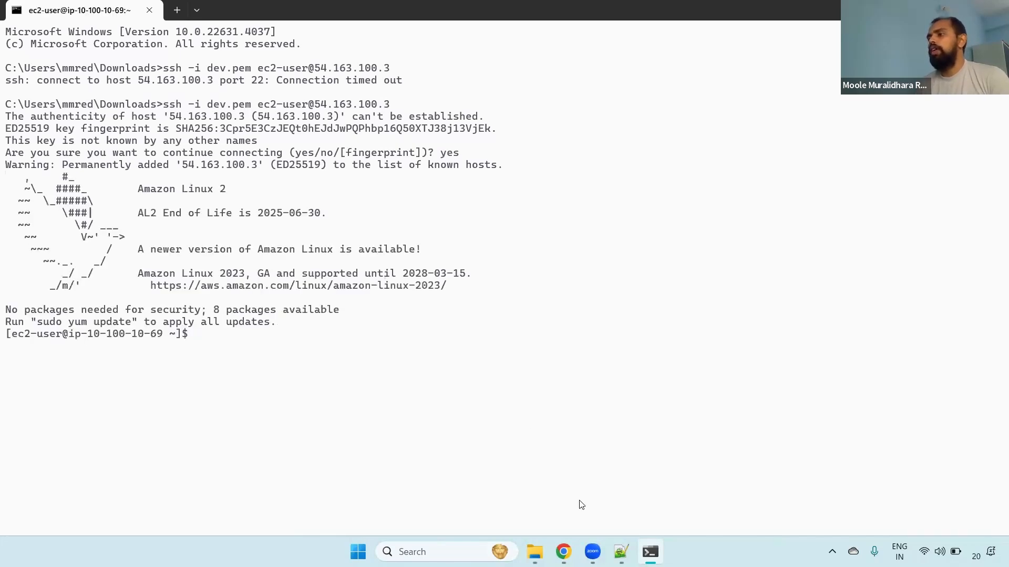
# Switch to Chrome, search Google for "my ip address" in a new tab and open the What Is My IP Address site.
pyautogui.hotkey('alt', 'Tab')
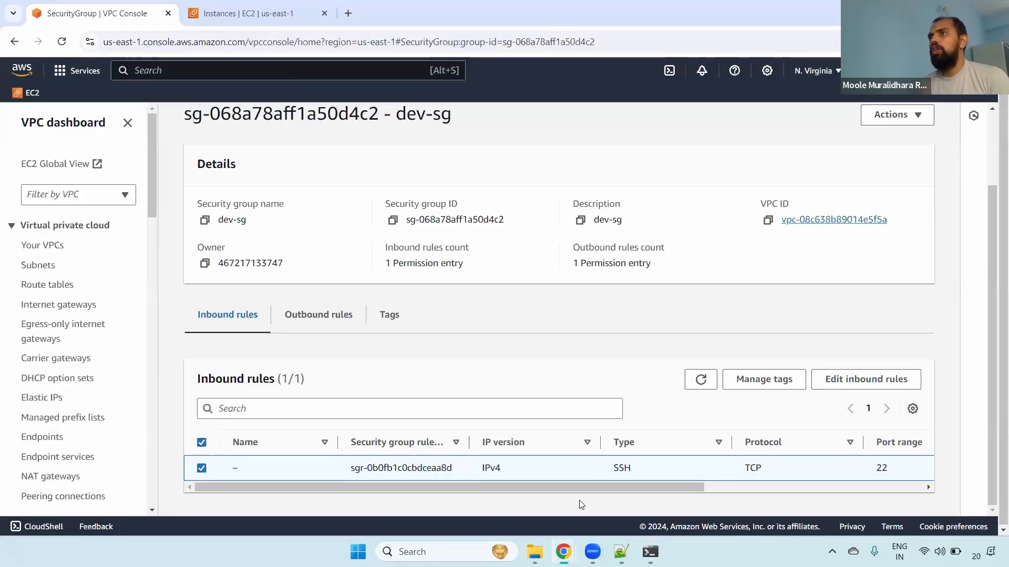
pyautogui.click(349, 13)
pyautogui.write('my')
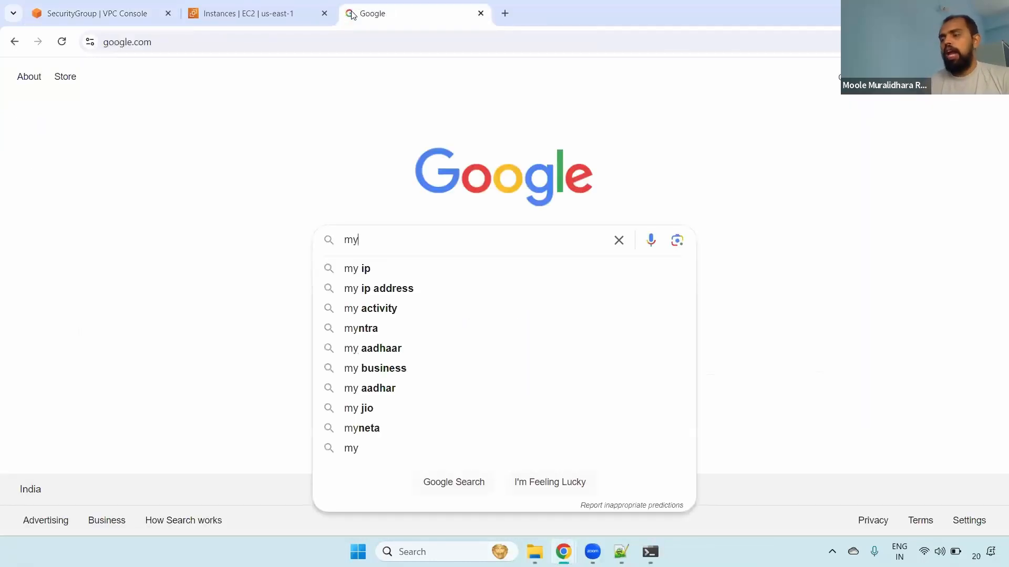
pyautogui.click(366, 289)
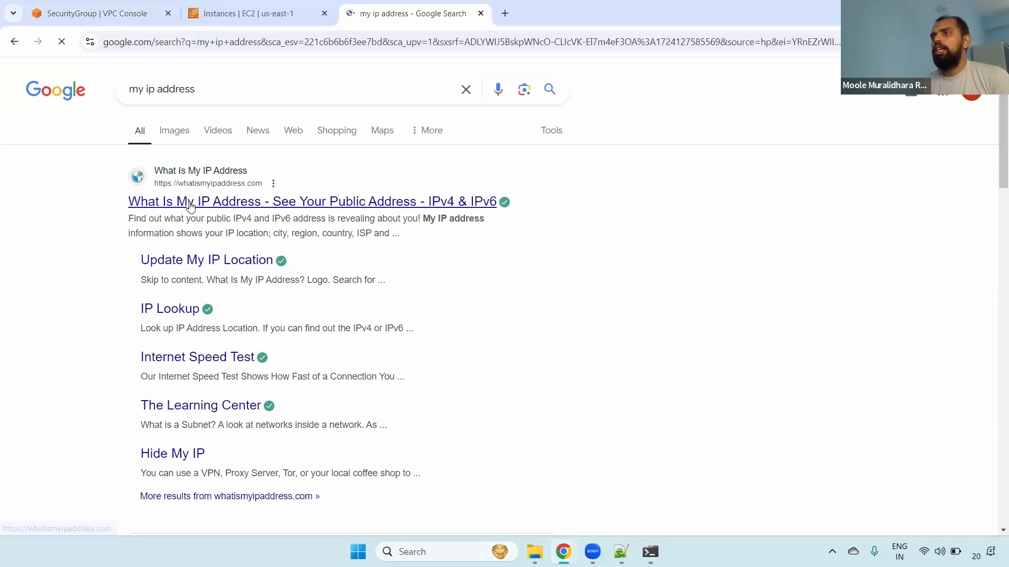
pyautogui.click(190, 205)
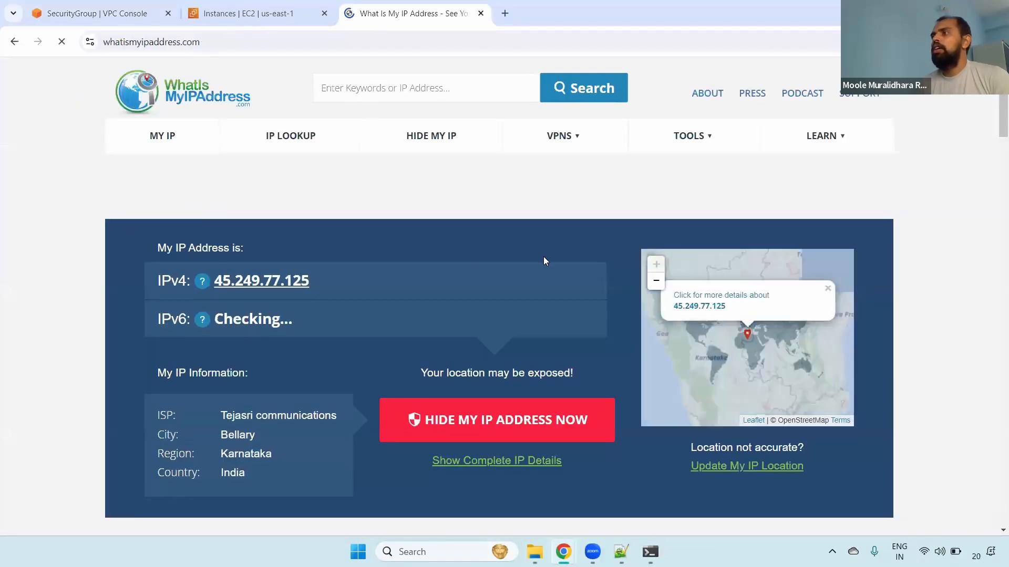
# Compare the public IPv4 address shown on the site with the source of dev-sg's inbound SSH rule.
pyautogui.moveTo(356, 283); pyautogui.dragTo(220, 281)
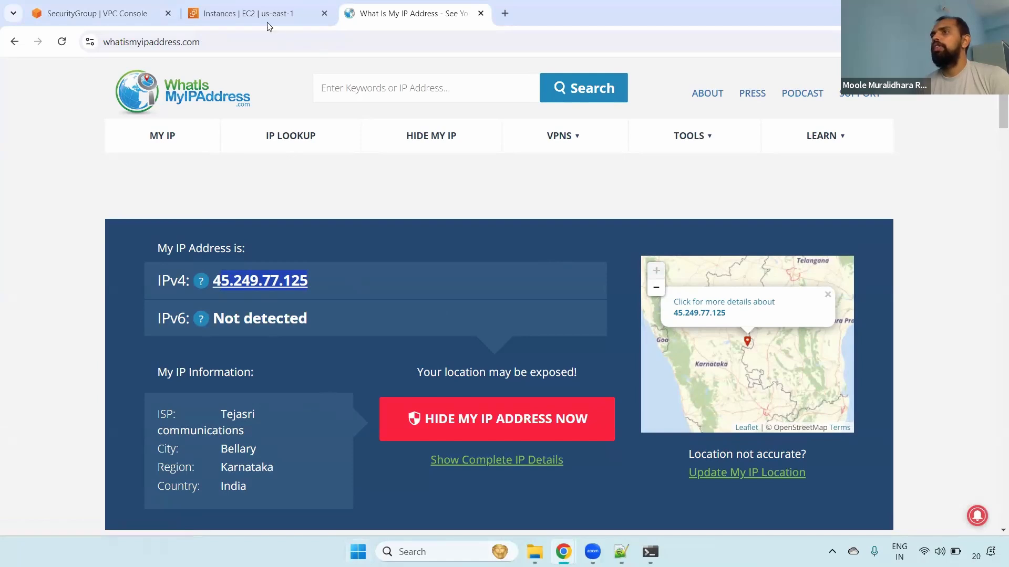
pyautogui.click(252, 11)
pyautogui.click(411, 11)
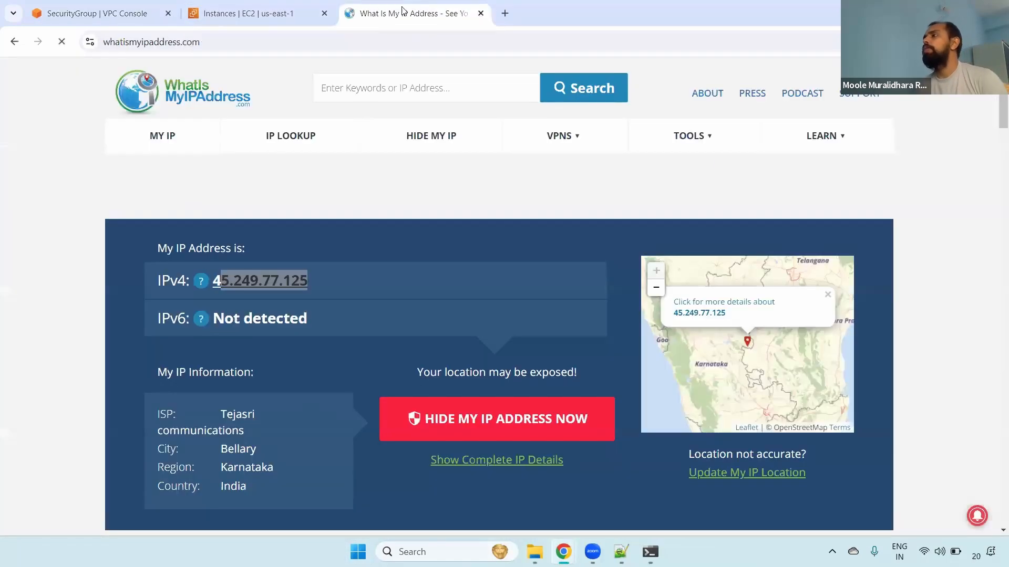
pyautogui.moveTo(327, 282); pyautogui.dragTo(212, 287)
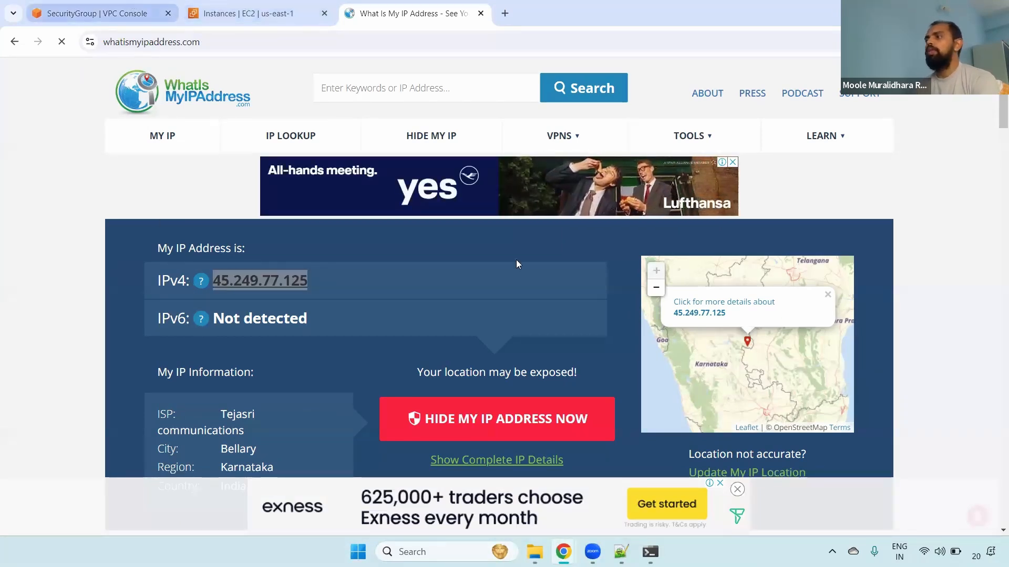
pyautogui.hotkey('ctrl', '1')
pyautogui.moveTo(655, 487); pyautogui.dragTo(856, 484)
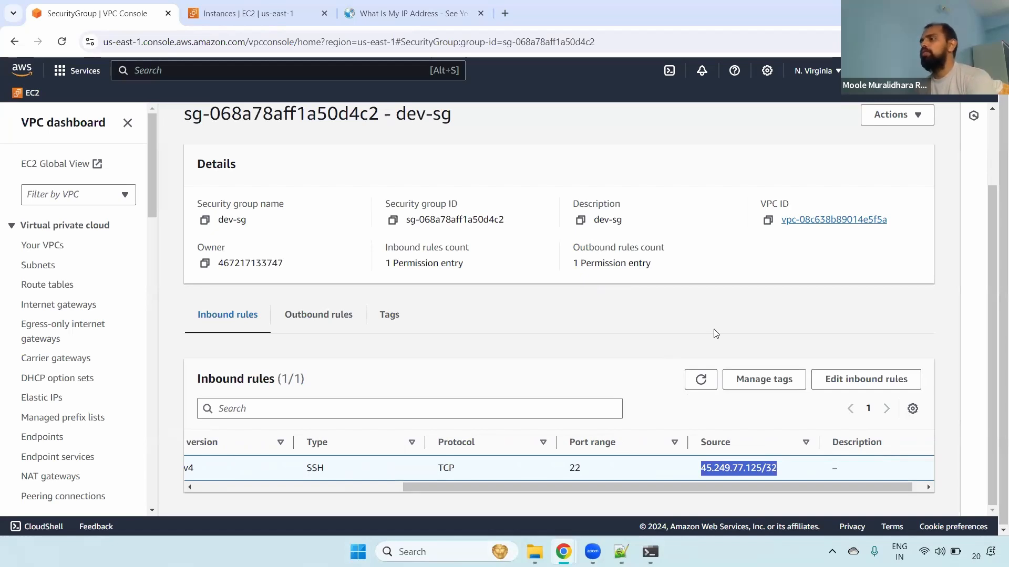
pyautogui.moveTo(421, 489); pyautogui.dragTo(258, 488)
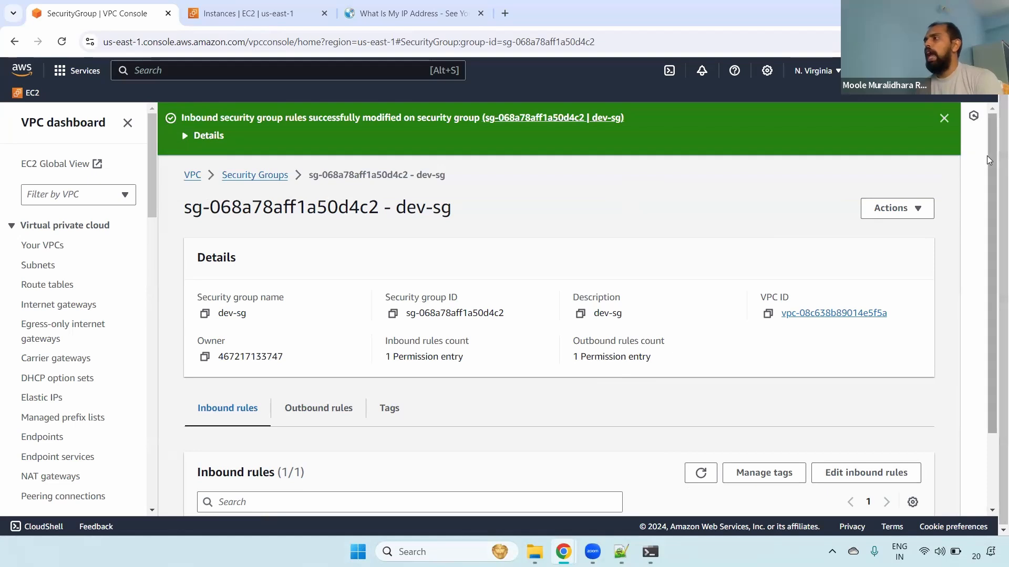
# Check the open SSH session in the Command Prompt against dev-sg's inbound rule in Chrome.
pyautogui.scroll(-2, 994, 358)
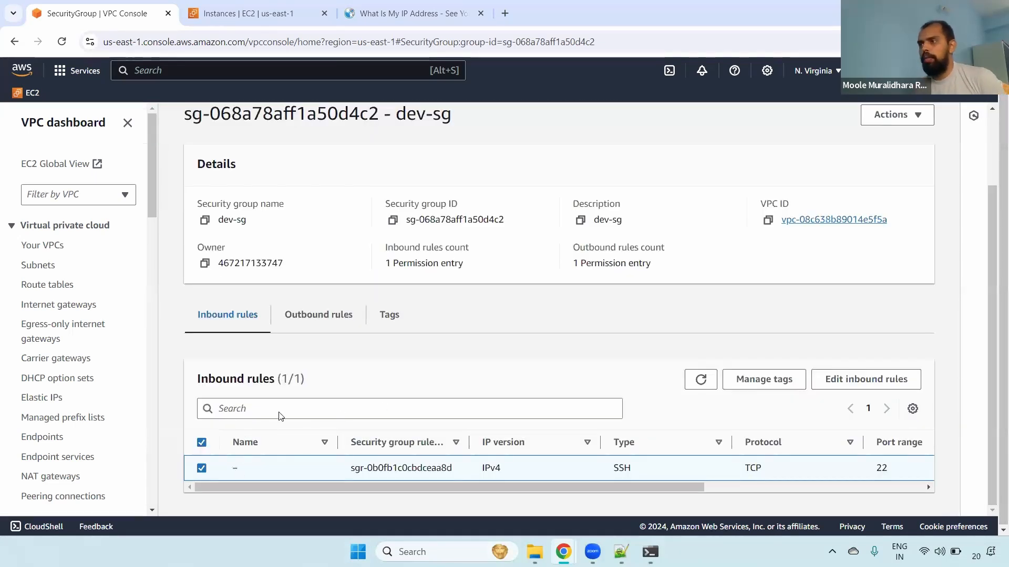
pyautogui.hotkey('alt', 'Tab')
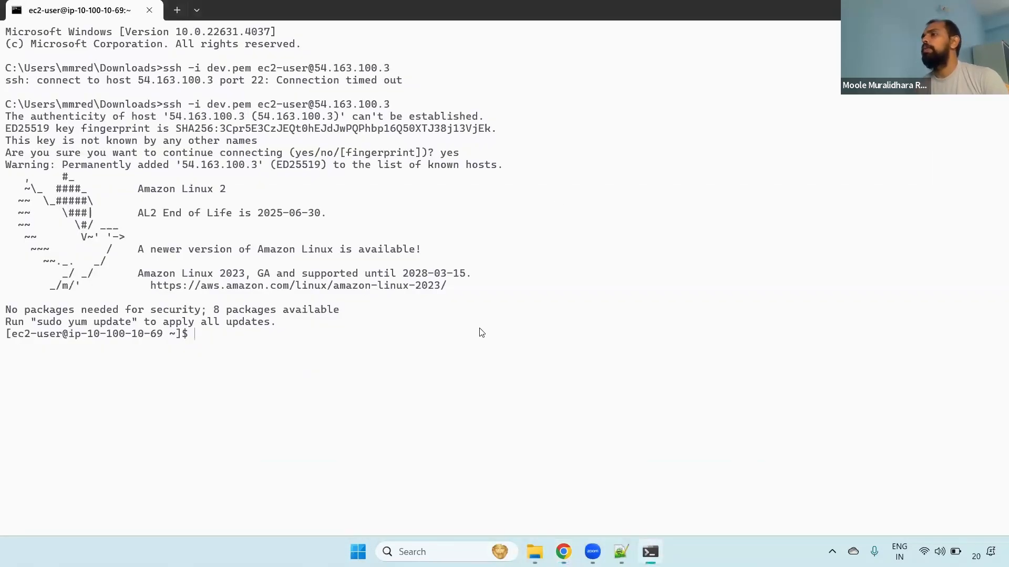
pyautogui.hotkey('alt', 'Tab')
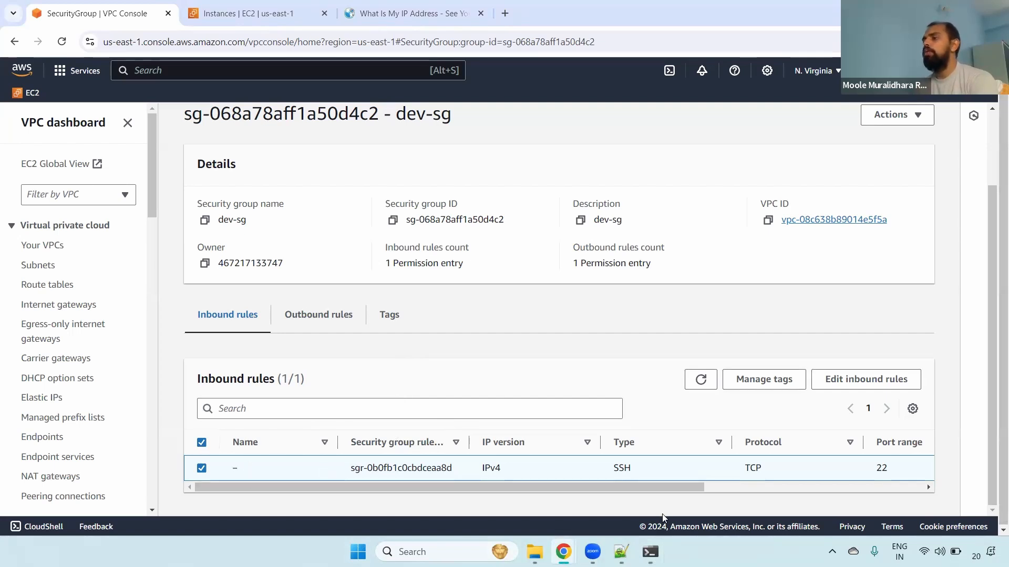
pyautogui.hotkey('alt', 'Tab')
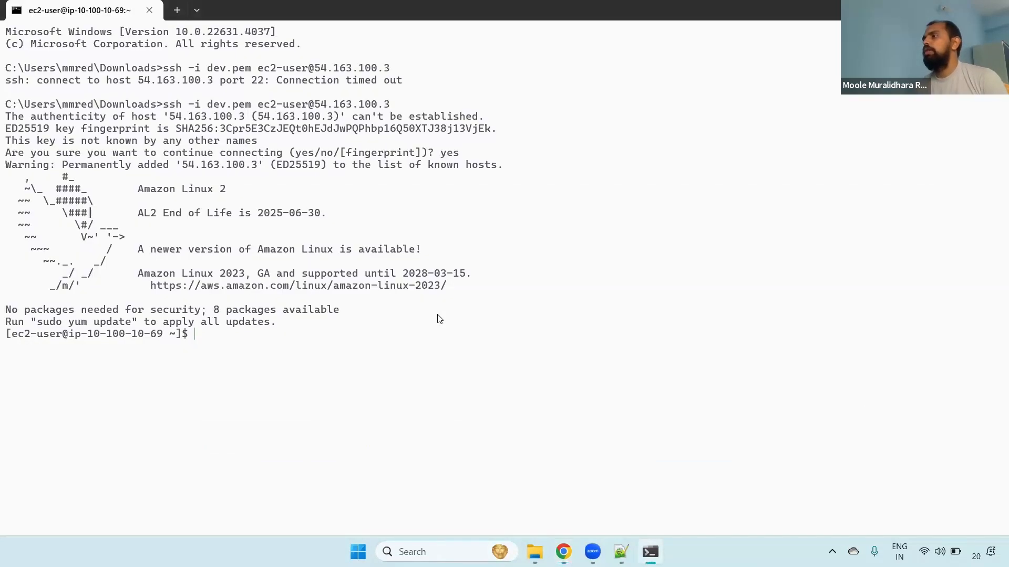
pyautogui.hotkey('alt', 'Tab')
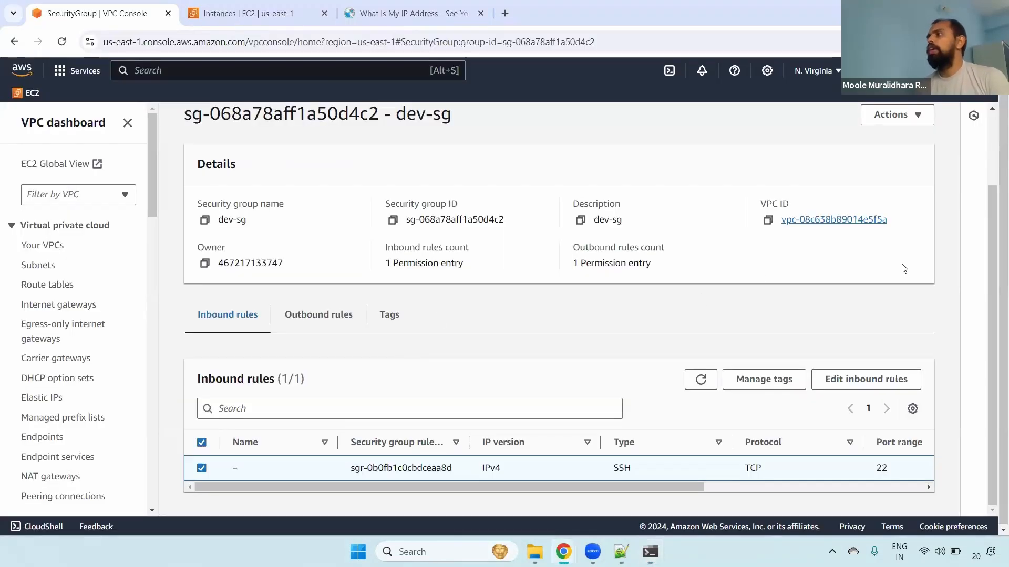
# Dismiss the rule-modification notice and open the form for copying dev-sg to a new security group.
pyautogui.moveTo(993, 236); pyautogui.dragTo(993, 148)
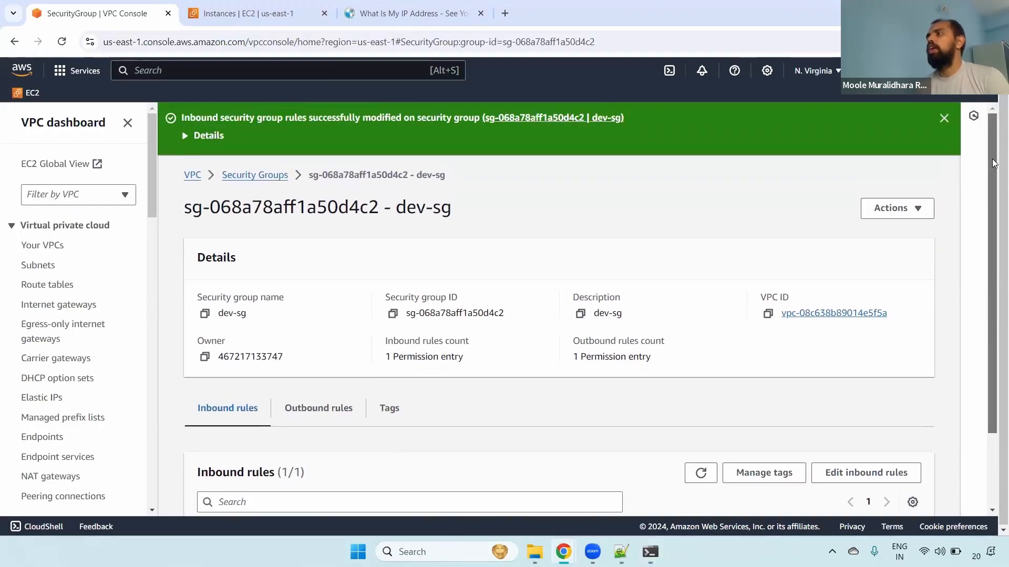
pyautogui.click(944, 119)
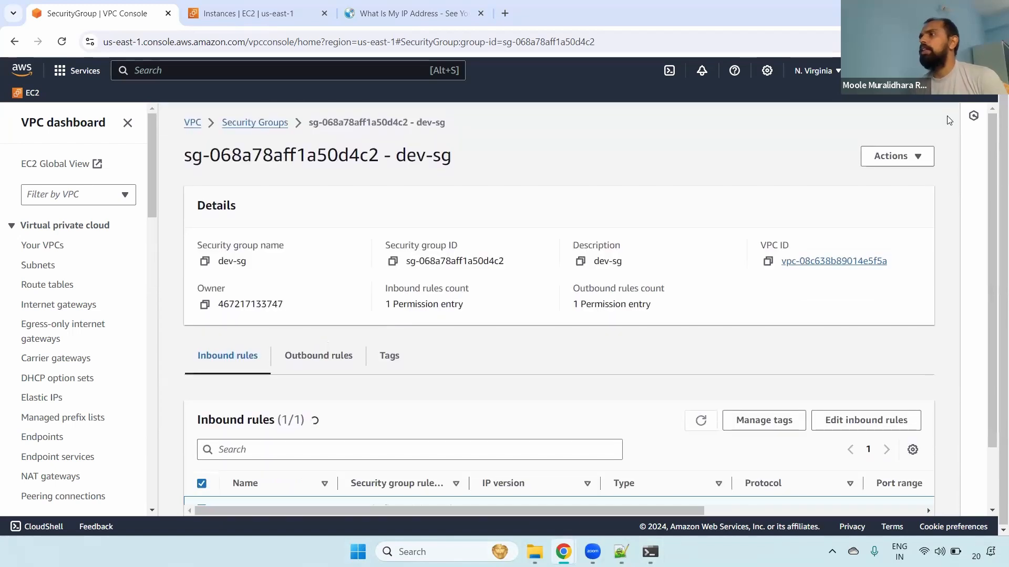
pyautogui.click(891, 159)
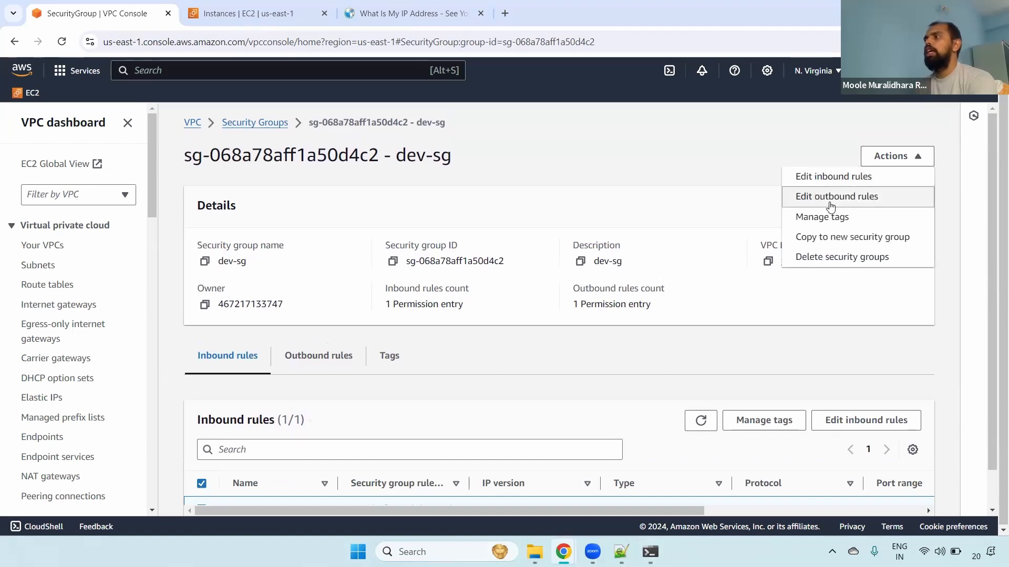
pyautogui.click(872, 236)
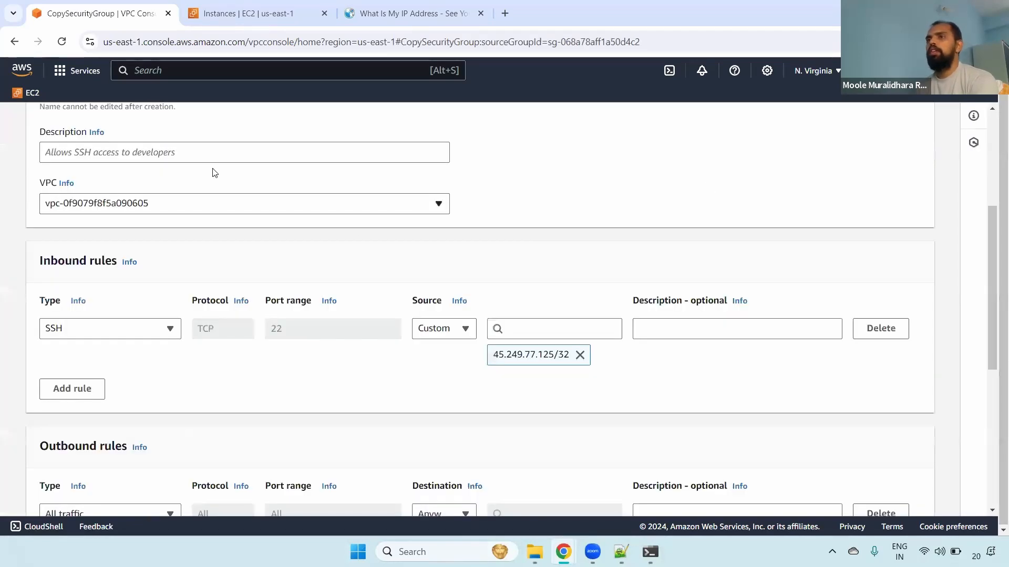
# Enter qa-sg as both the name and the description of the security group copied from dev-sg.
pyautogui.scroll(1, 993, 105)
pyautogui.scroll(3, 993, 105)
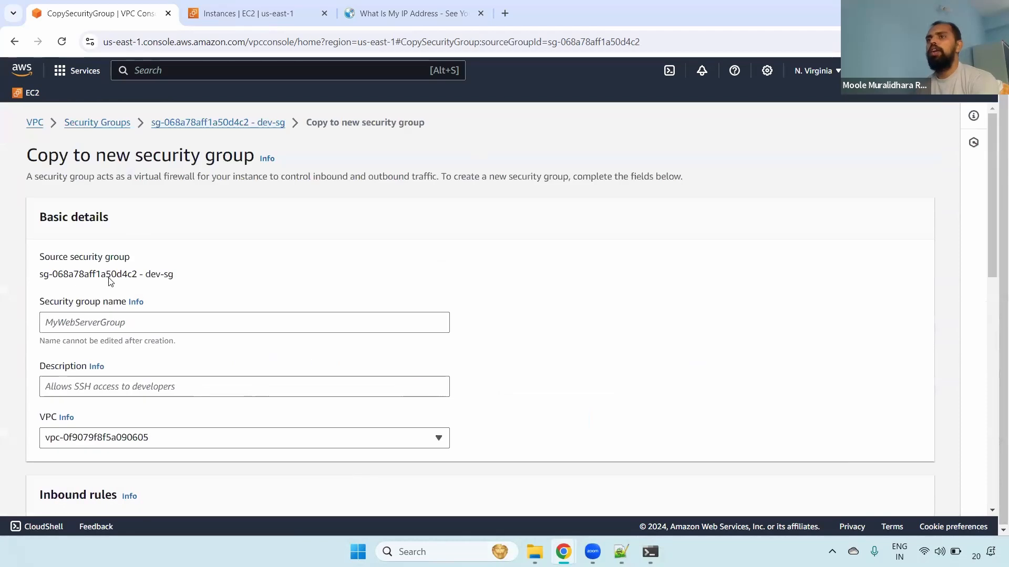
pyautogui.click(78, 322)
pyautogui.write('d')
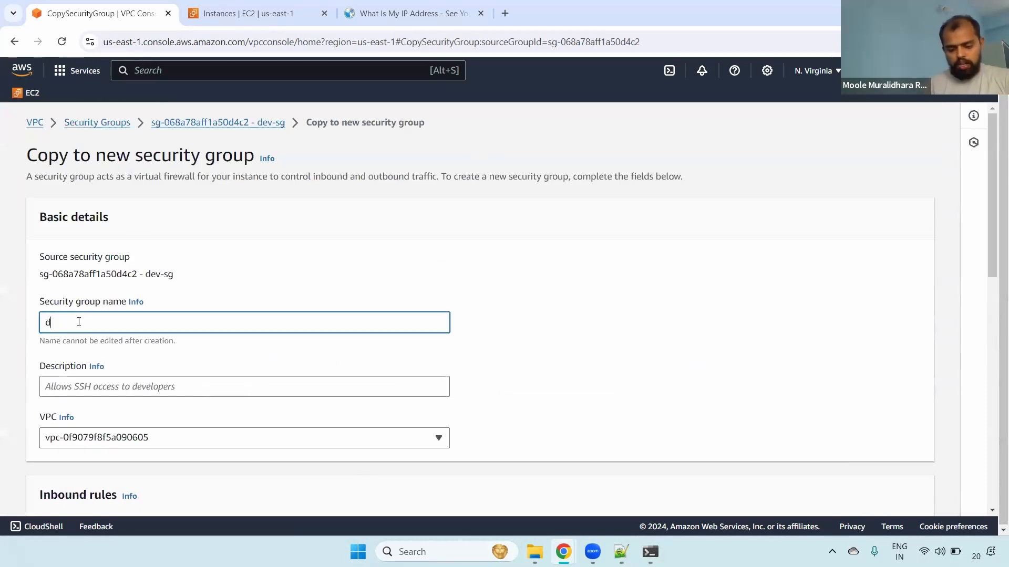
pyautogui.press('BackSpace')
pyautogui.write('qa')
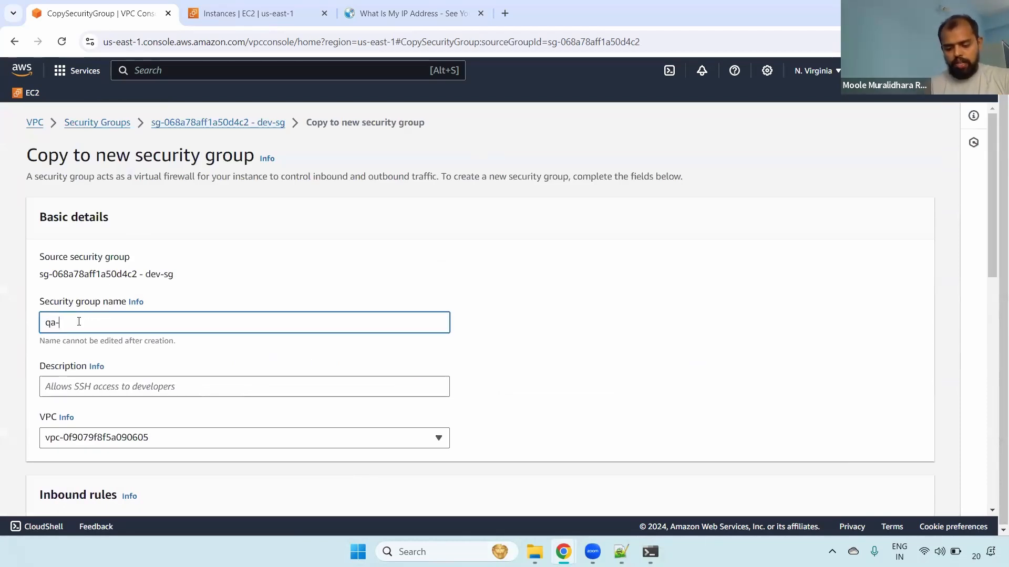
pyautogui.write('-sg')
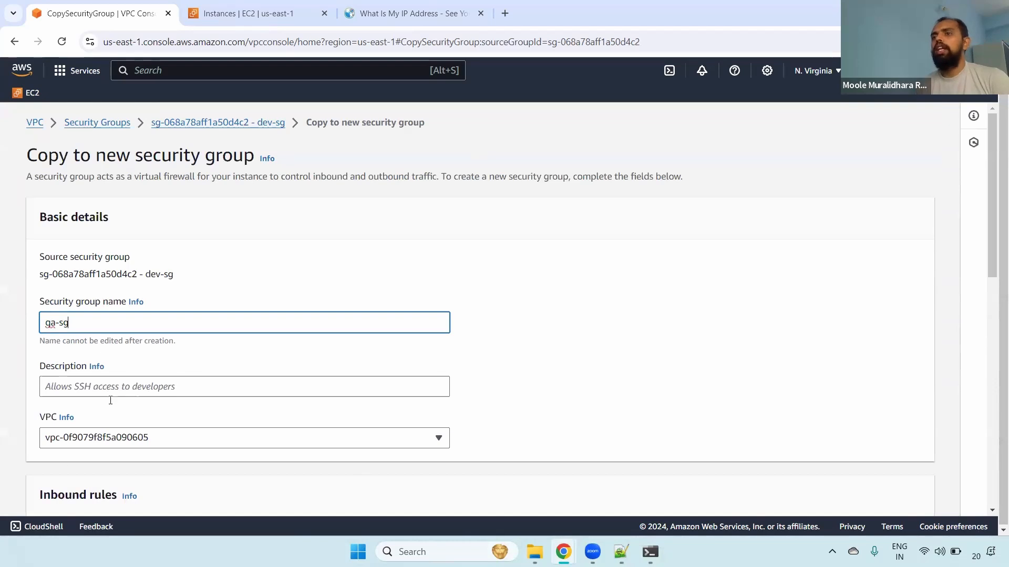
pyautogui.click(102, 387)
pyautogui.click(84, 323)
pyautogui.hotkey('ctrl', 'a')
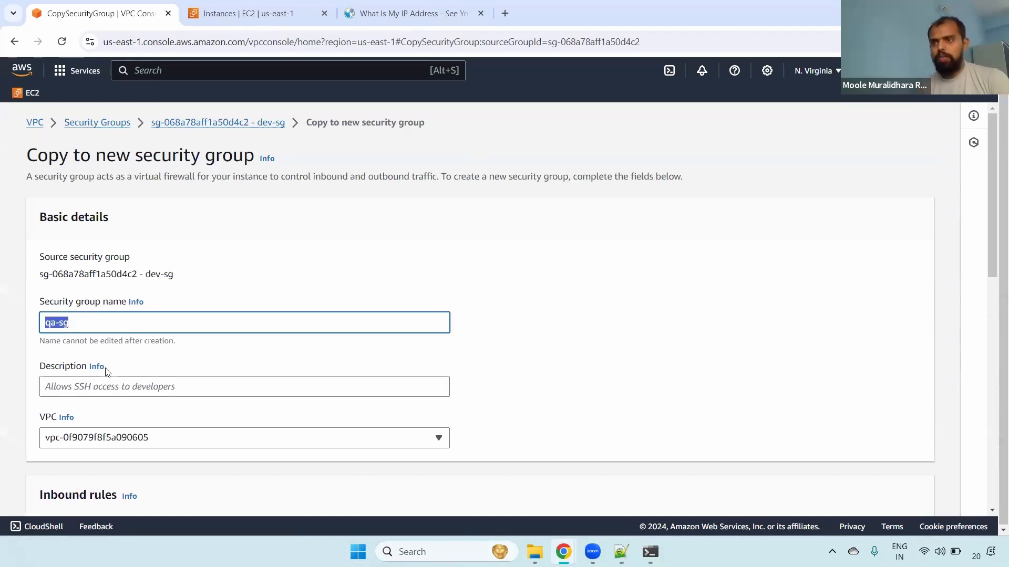
pyautogui.click(105, 386)
pyautogui.hotkey('ctrl', 'v')
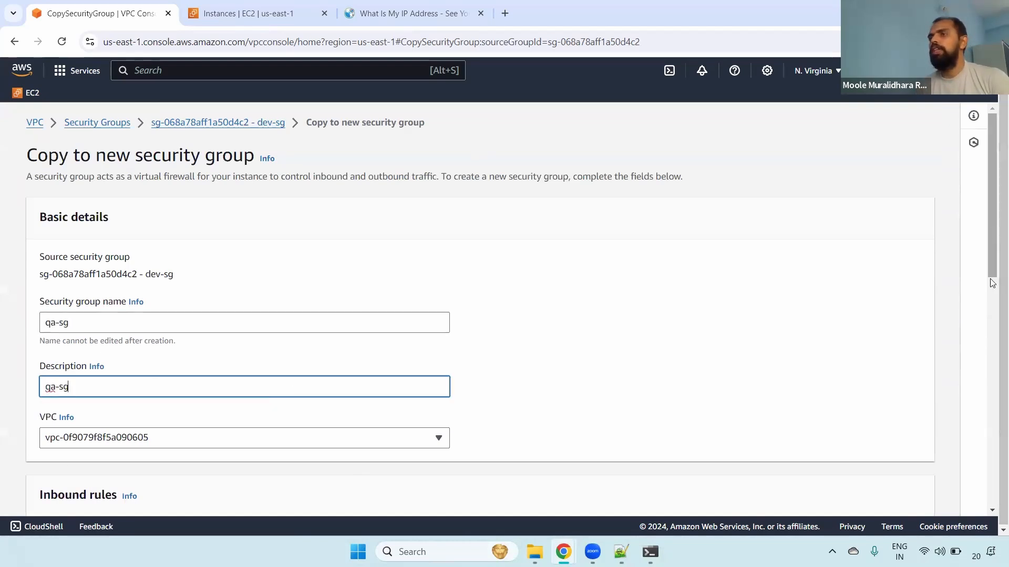
# Assign the new security group to the Dev-VPC and create it with the copied rules.
pyautogui.scroll(-4, 991, 284)
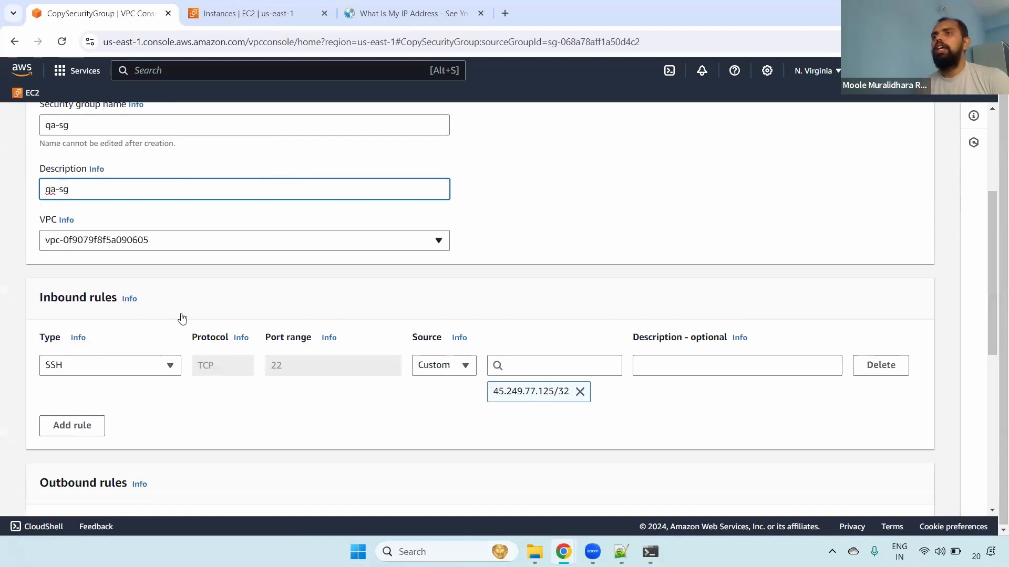
pyautogui.press('Tab')
pyautogui.press('space')
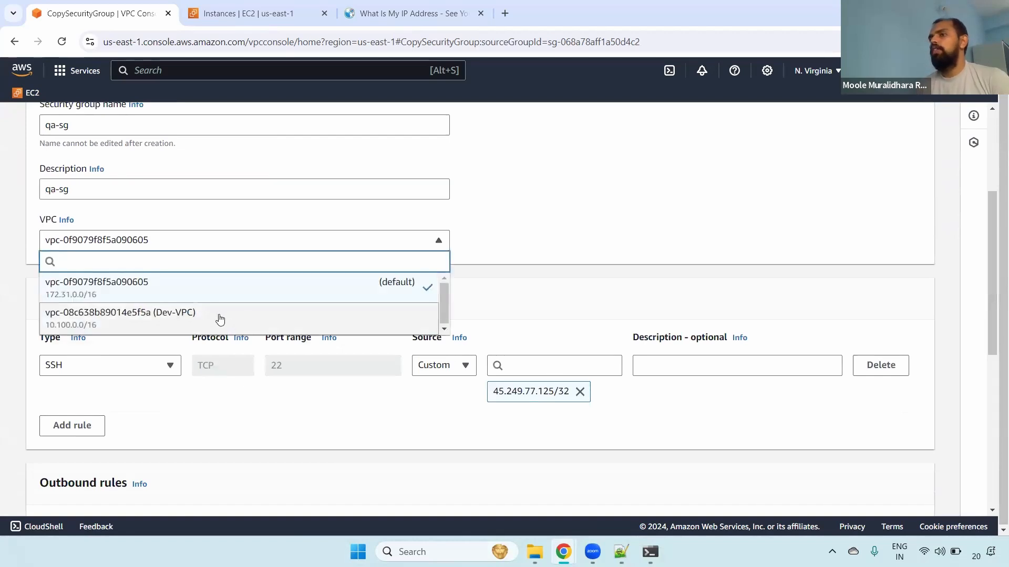
pyautogui.click(176, 323)
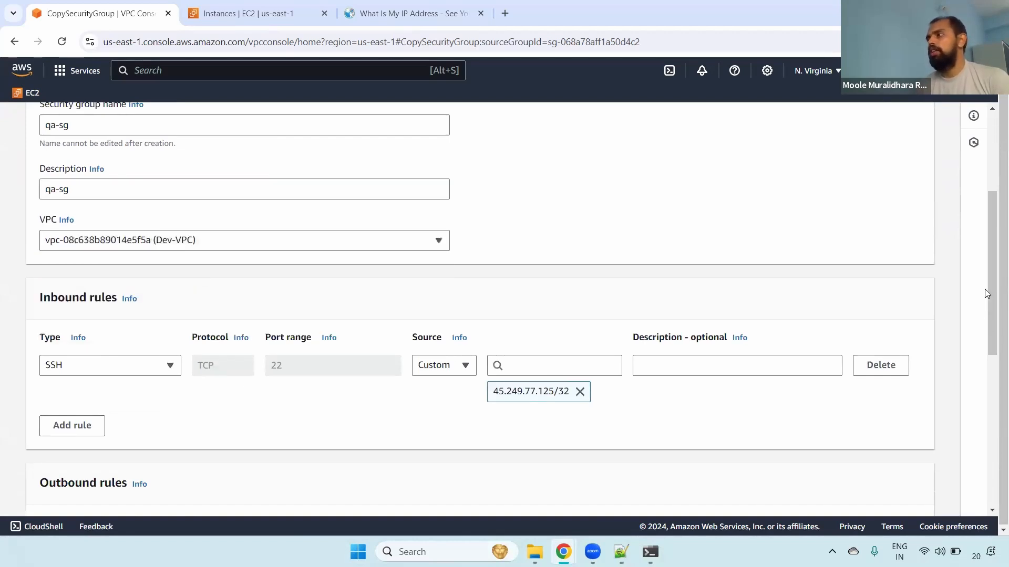
pyautogui.scroll(-8, 990, 420)
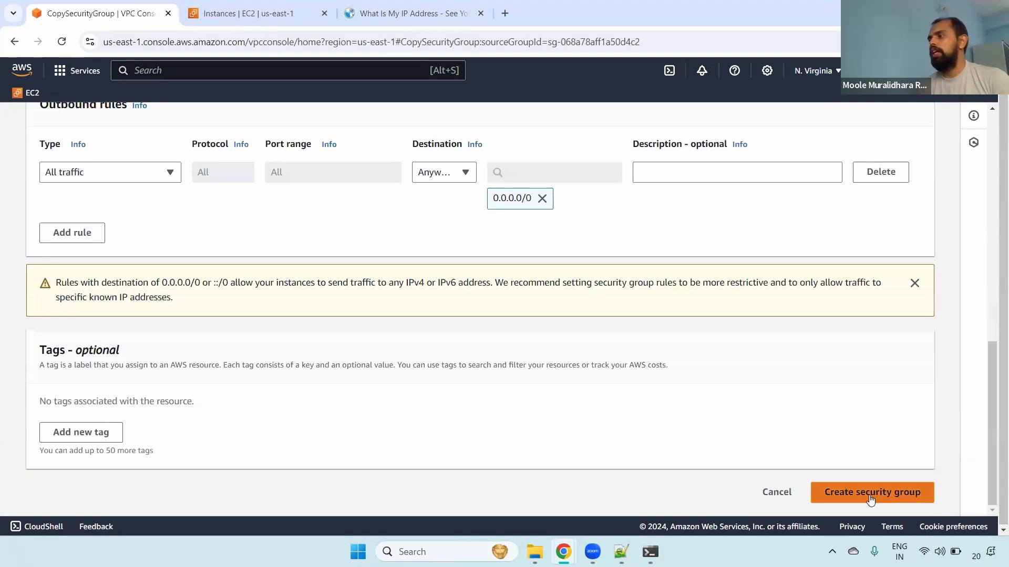
pyautogui.click(869, 494)
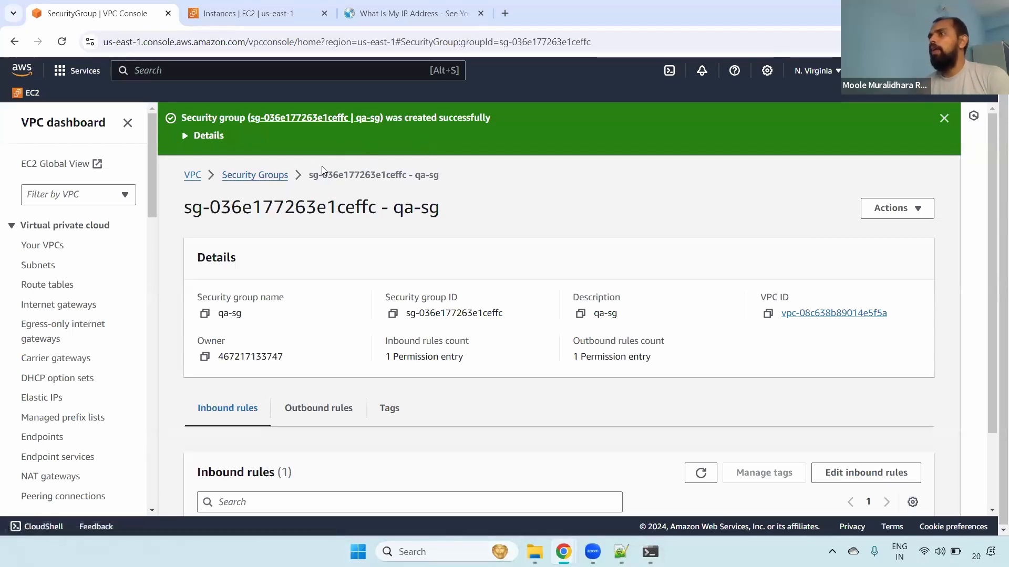
# Open the security group settings of the Linux-server instance and check which group is associated with it.
pyautogui.click(226, 8)
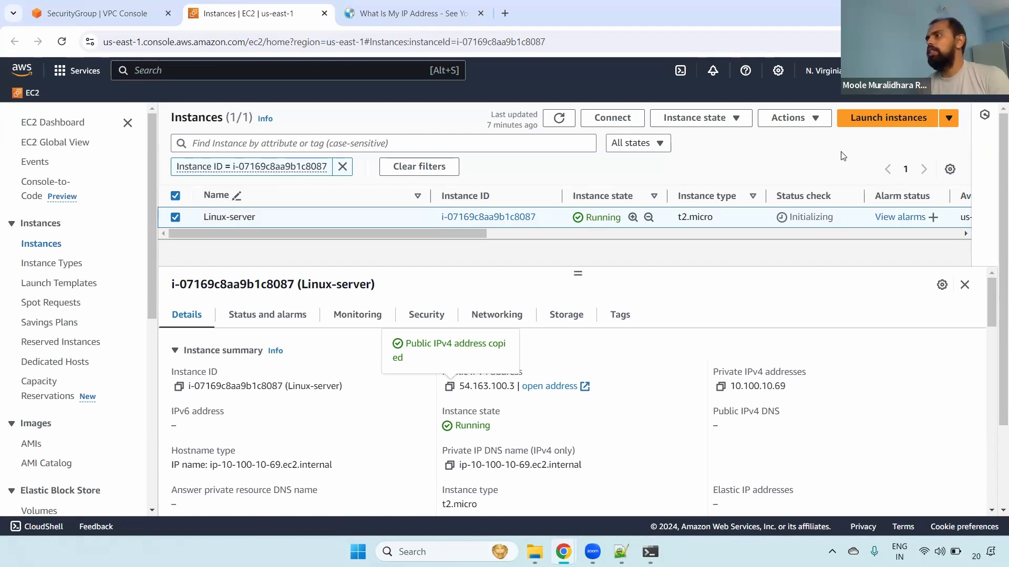
pyautogui.click(802, 120)
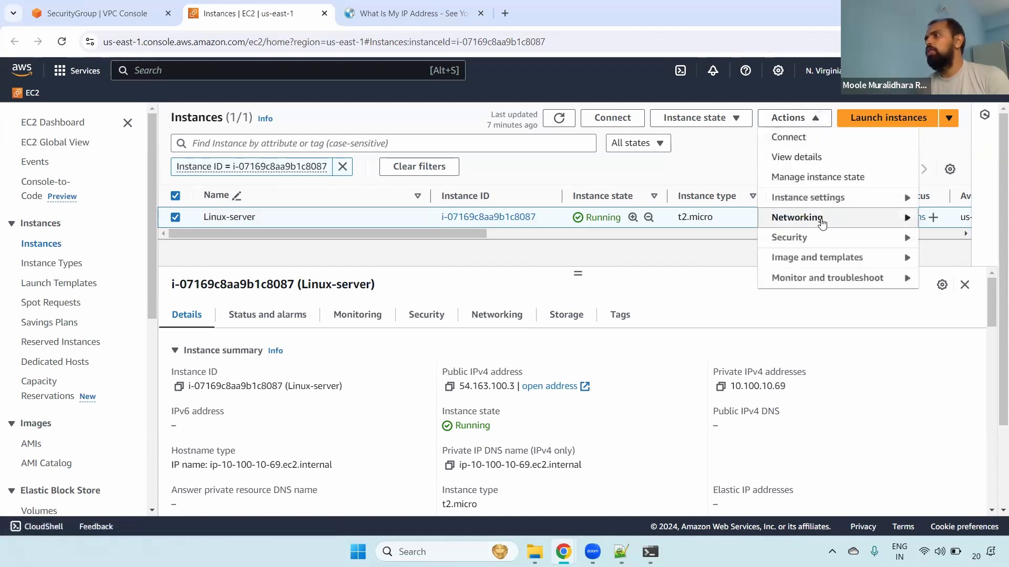
pyautogui.moveTo(812, 234)
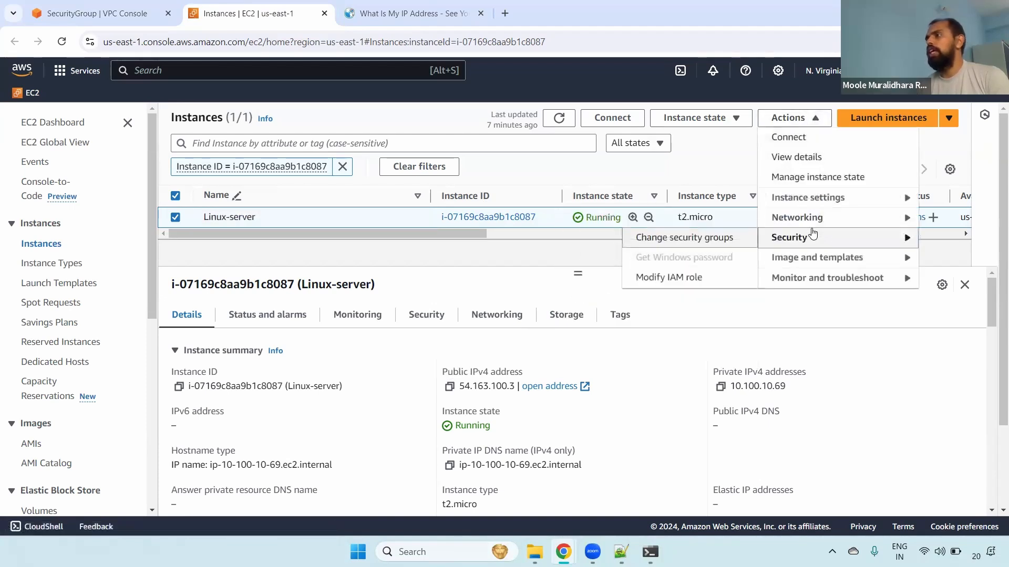
pyautogui.click(689, 242)
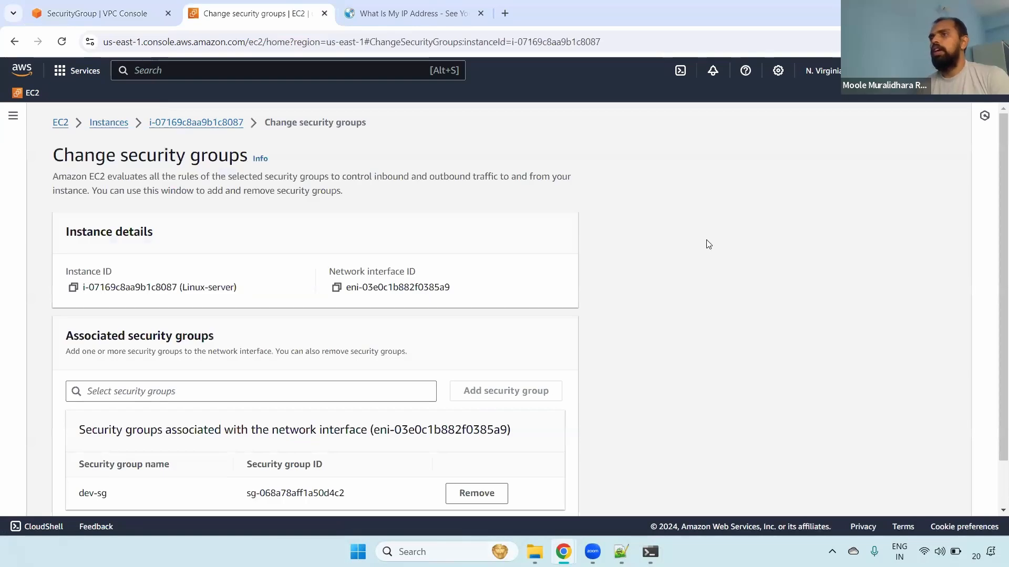
pyautogui.scroll(-1, 994, 317)
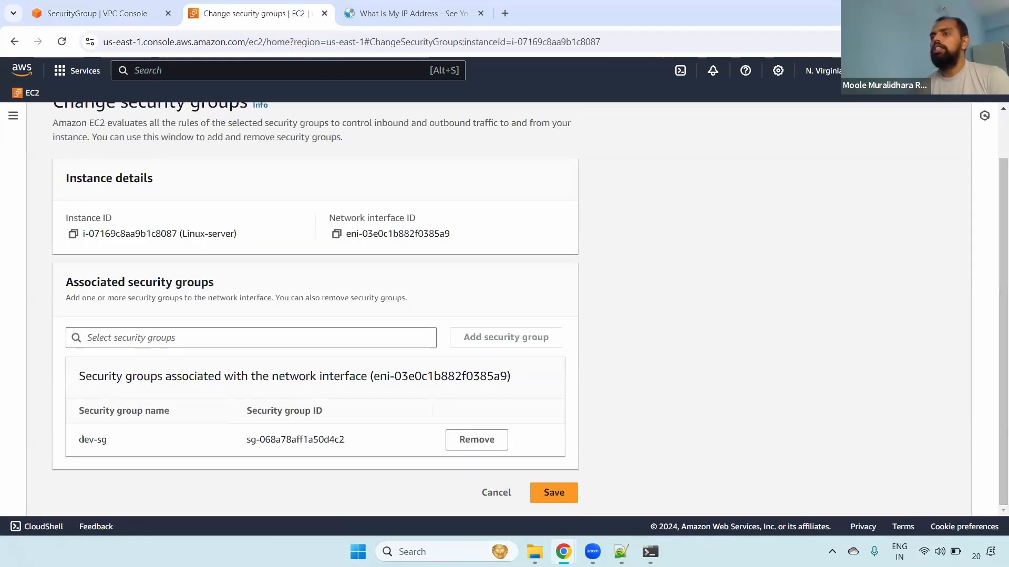
pyautogui.moveTo(80, 440); pyautogui.dragTo(128, 447)
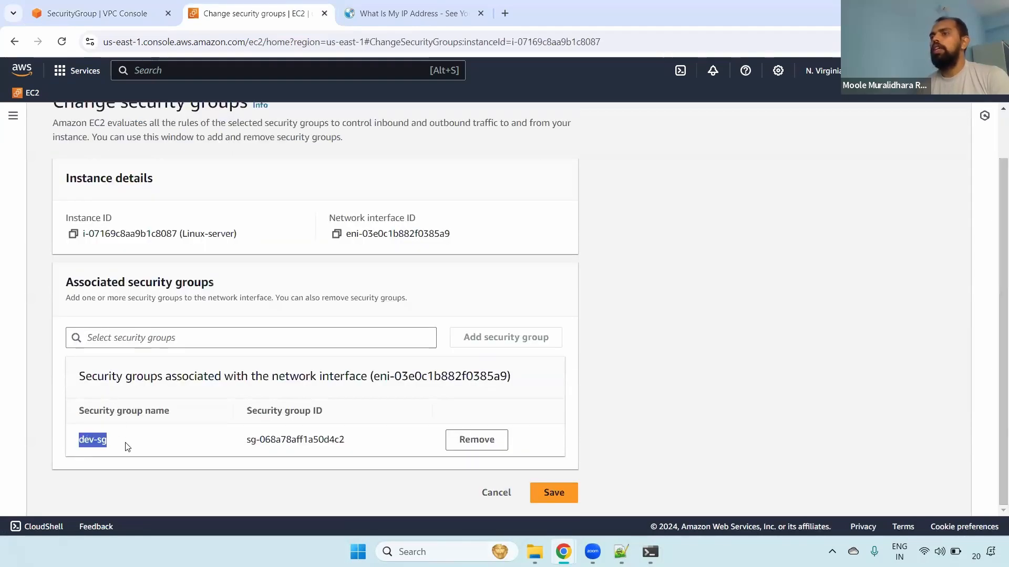
# Add qa-sg to the security groups associated with Linux-server's network interface and save the change.
pyautogui.click(131, 336)
pyautogui.write('qa')
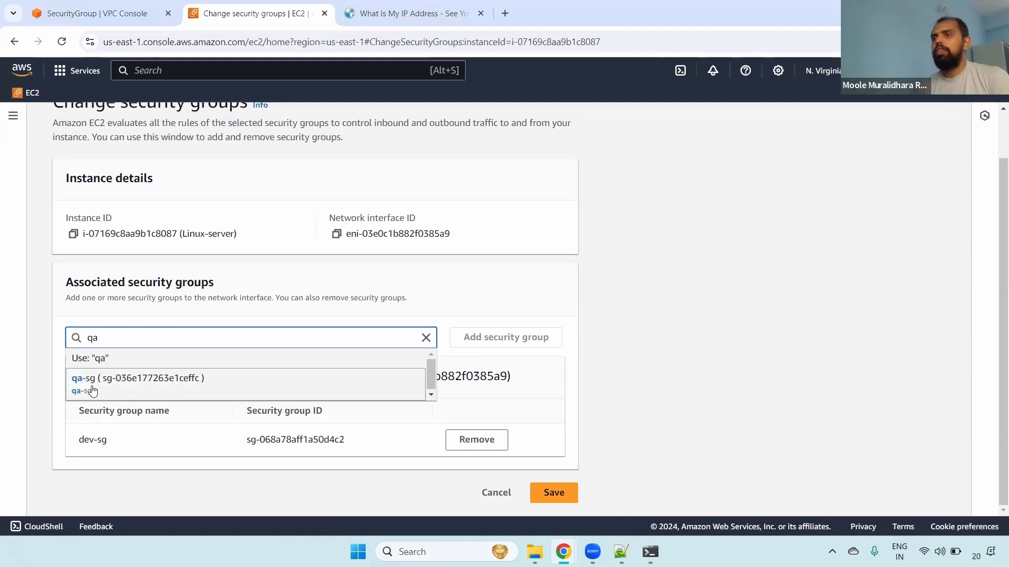
pyautogui.click(161, 388)
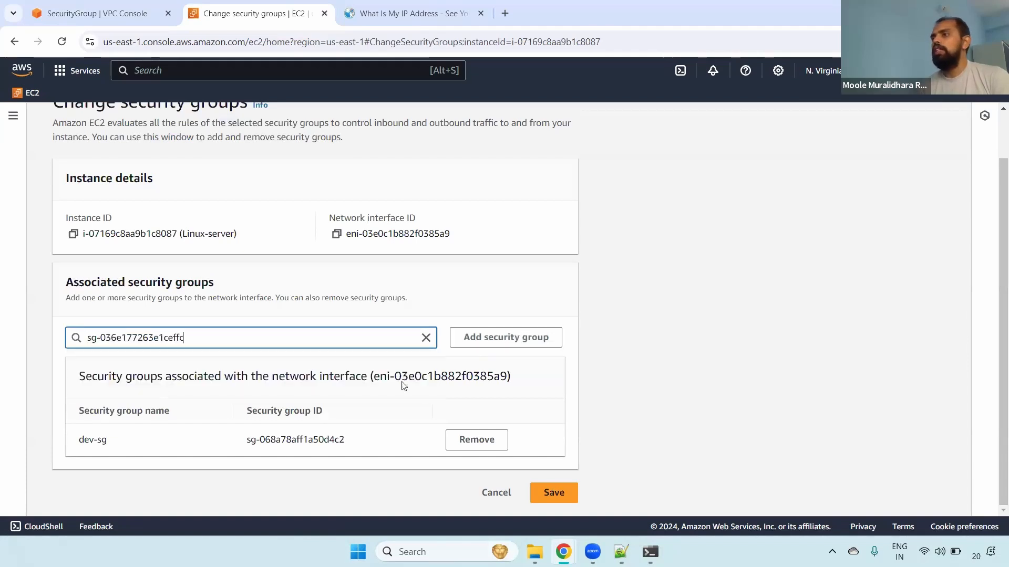
pyautogui.click(506, 341)
pyautogui.scroll(-1, 772, 466)
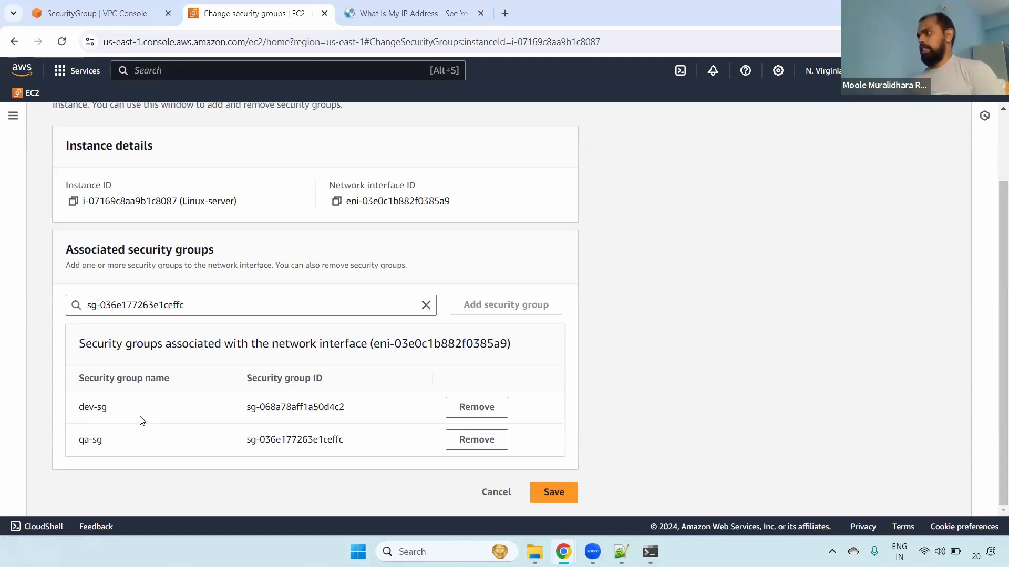
pyautogui.click(551, 493)
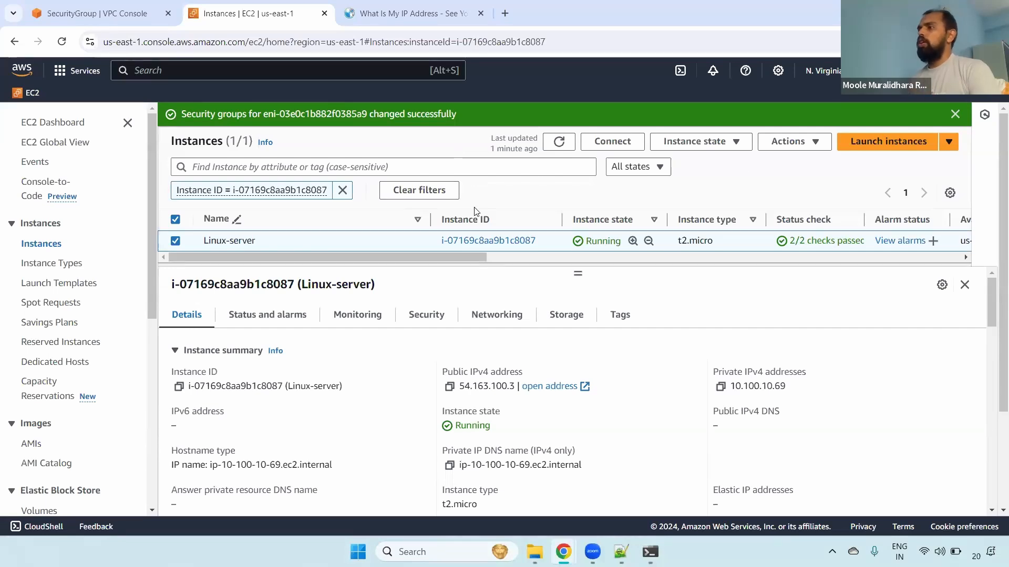
# Review qa-sg's outbound rules in the VPC console, open them for editing and cancel the edit.
pyautogui.click(71, 5)
pyautogui.scroll(-2, 987, 237)
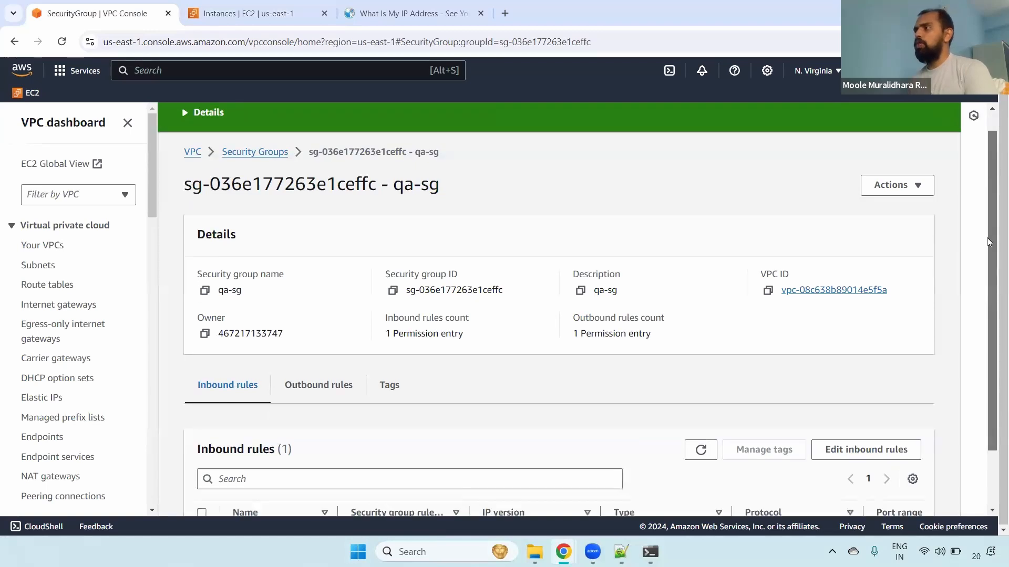
pyautogui.scroll(-2, 987, 242)
pyautogui.click(305, 327)
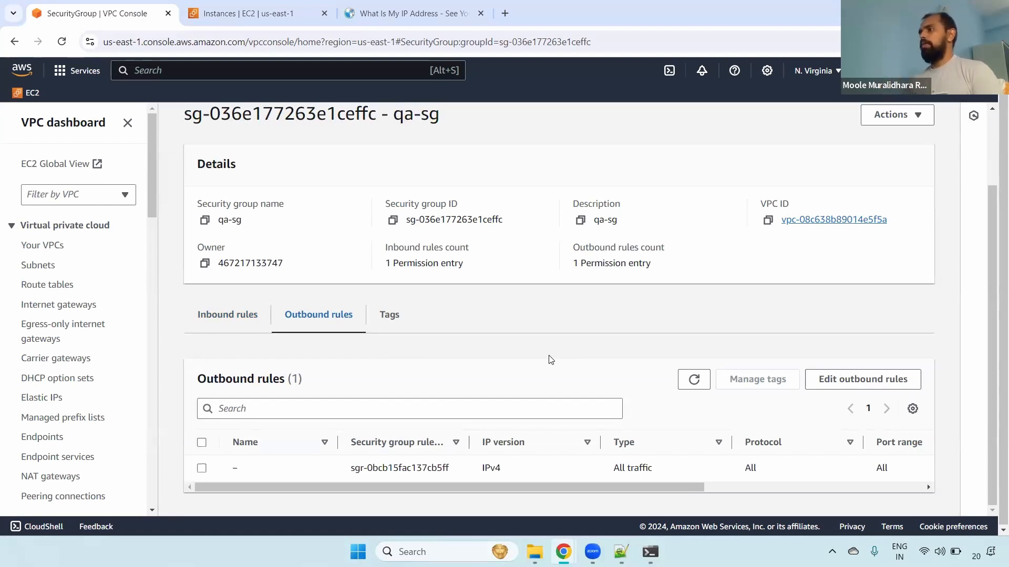
pyautogui.click(885, 379)
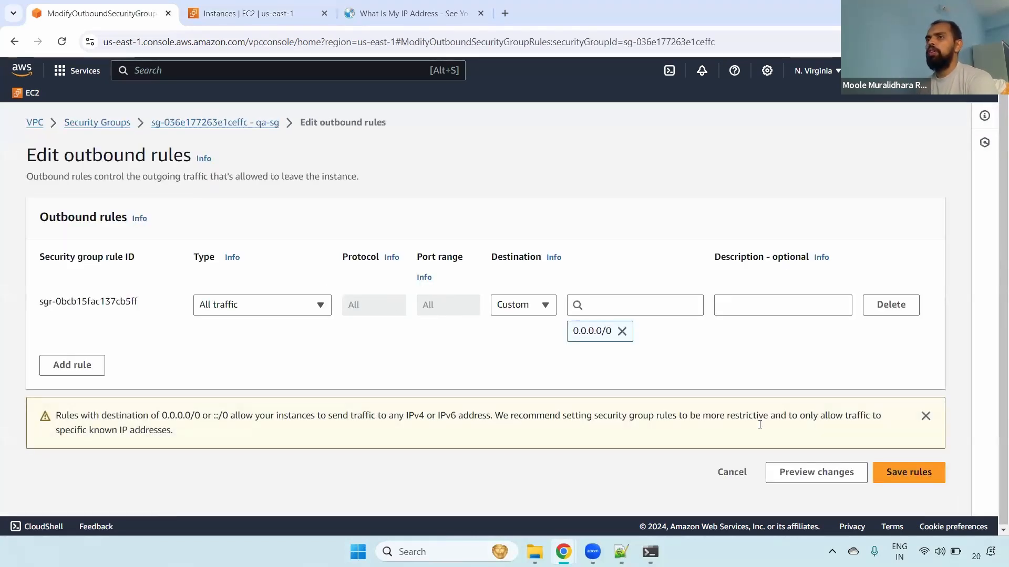
pyautogui.click(748, 475)
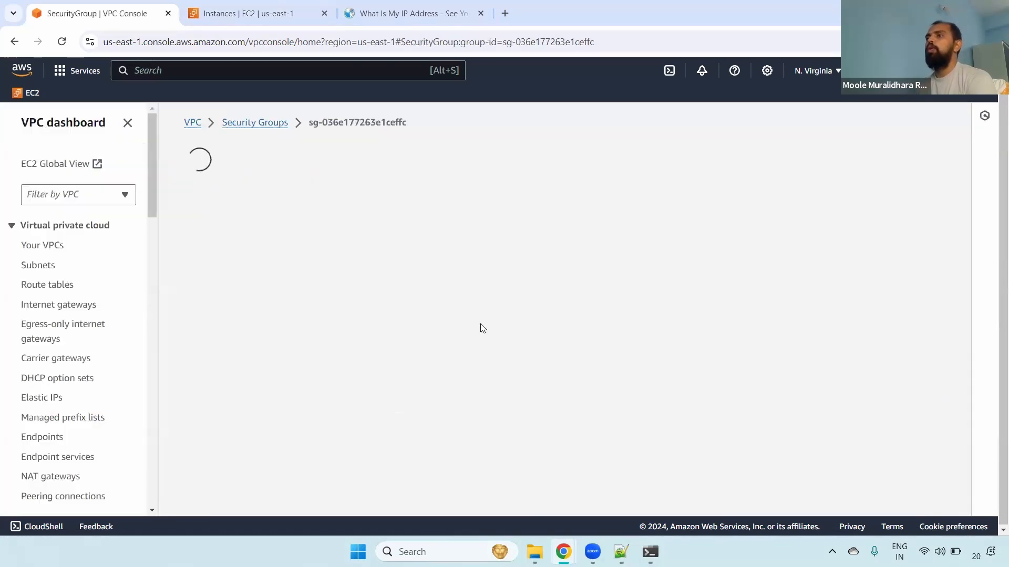
# Try to add a Custom TCP inbound rule to qa-sg with source 0.0.0.0/0, and leave the editor without saving.
pyautogui.click(215, 355)
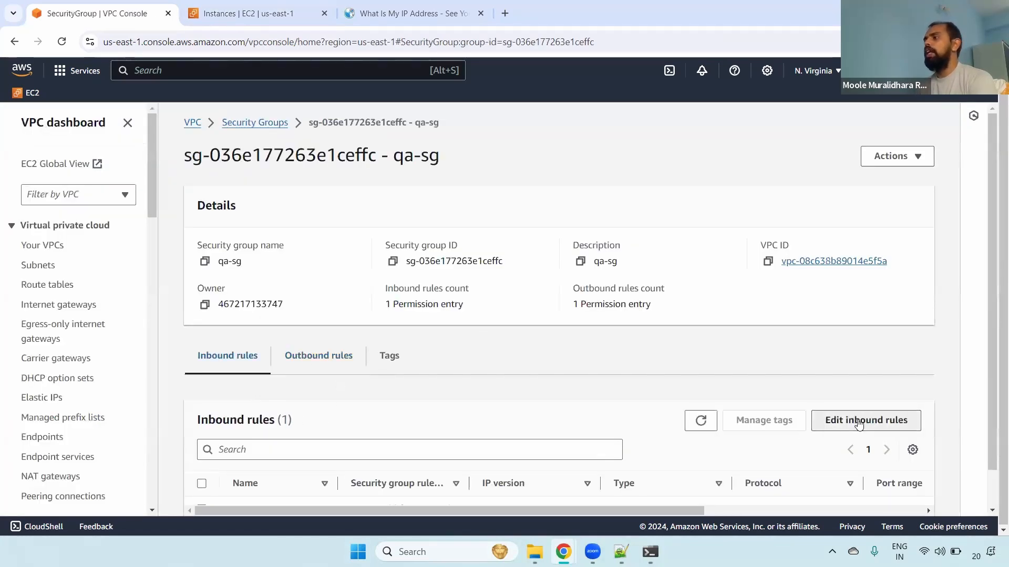
pyautogui.click(858, 423)
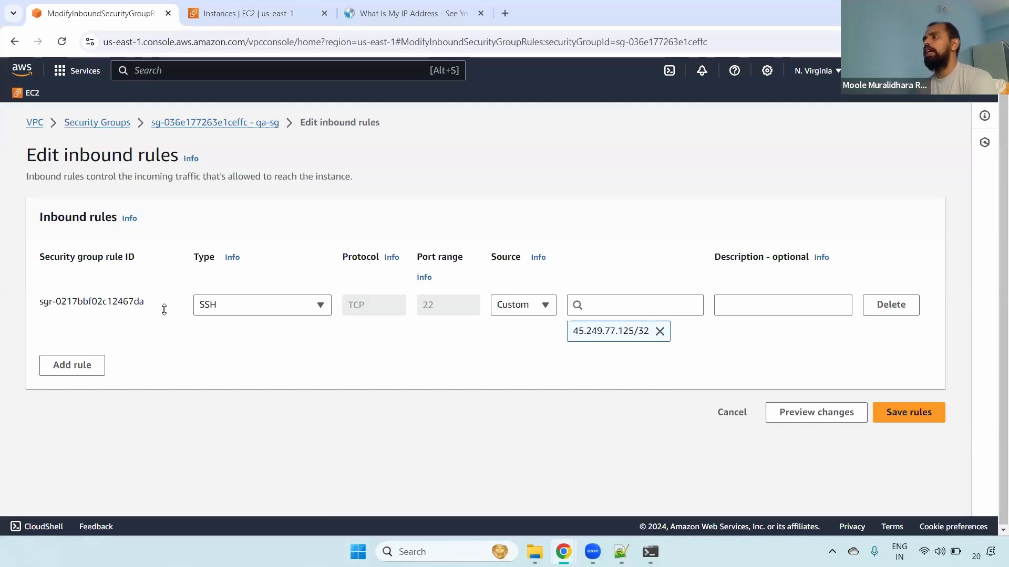
pyautogui.click(98, 367)
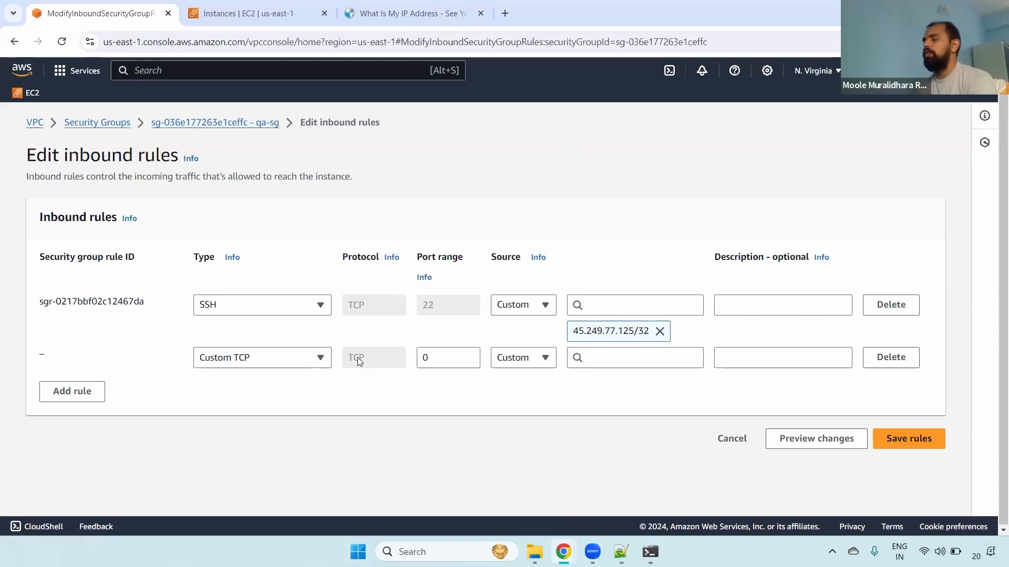
pyautogui.click(611, 363)
pyautogui.click(610, 401)
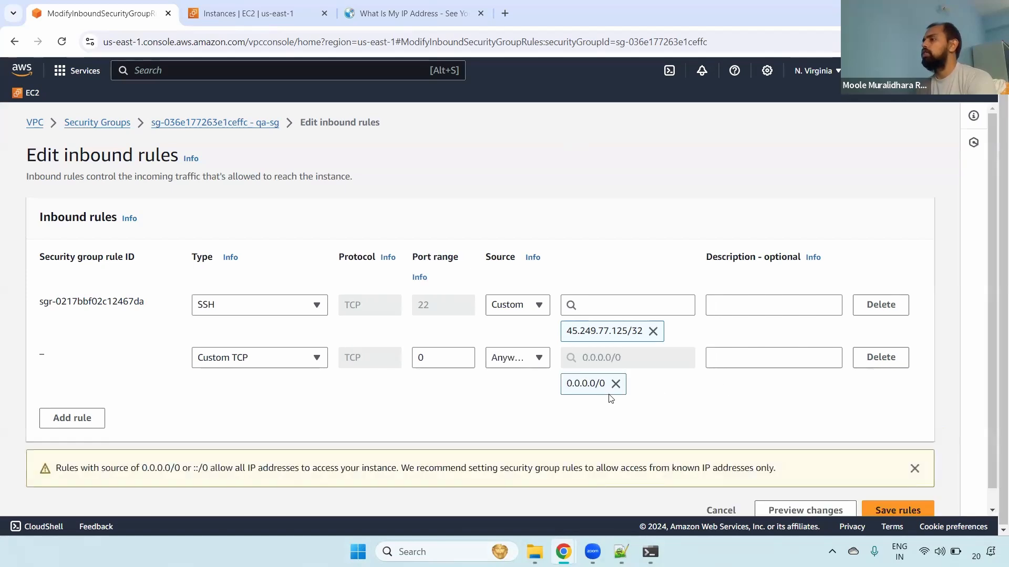
pyautogui.scroll(-1, 611, 397)
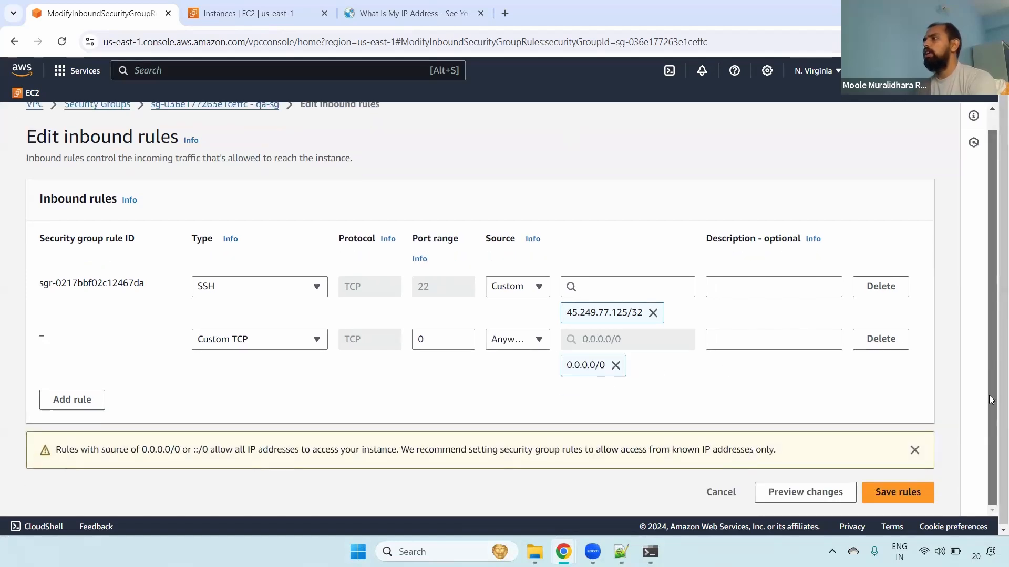
pyautogui.click(616, 366)
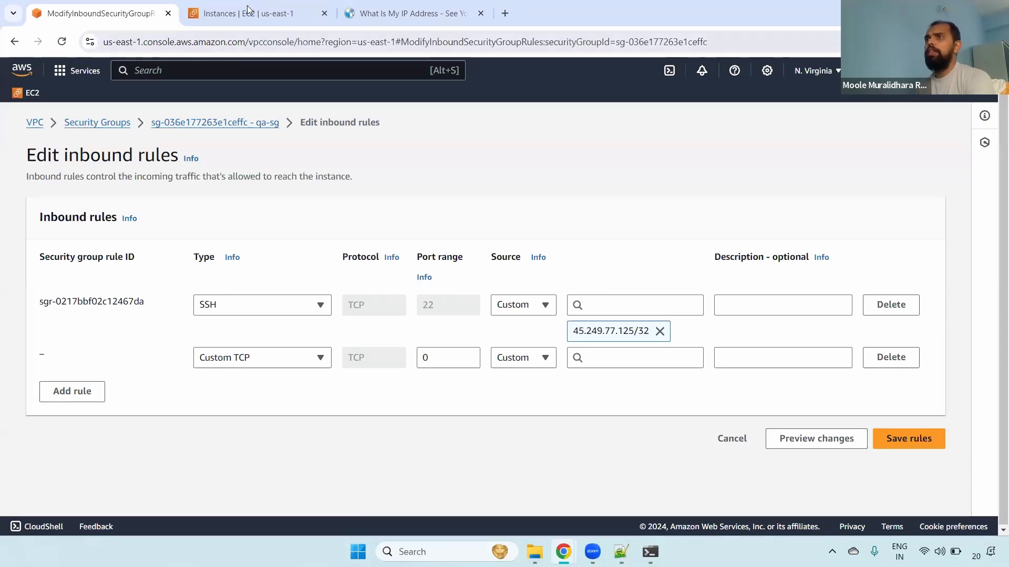
pyautogui.click(184, 126)
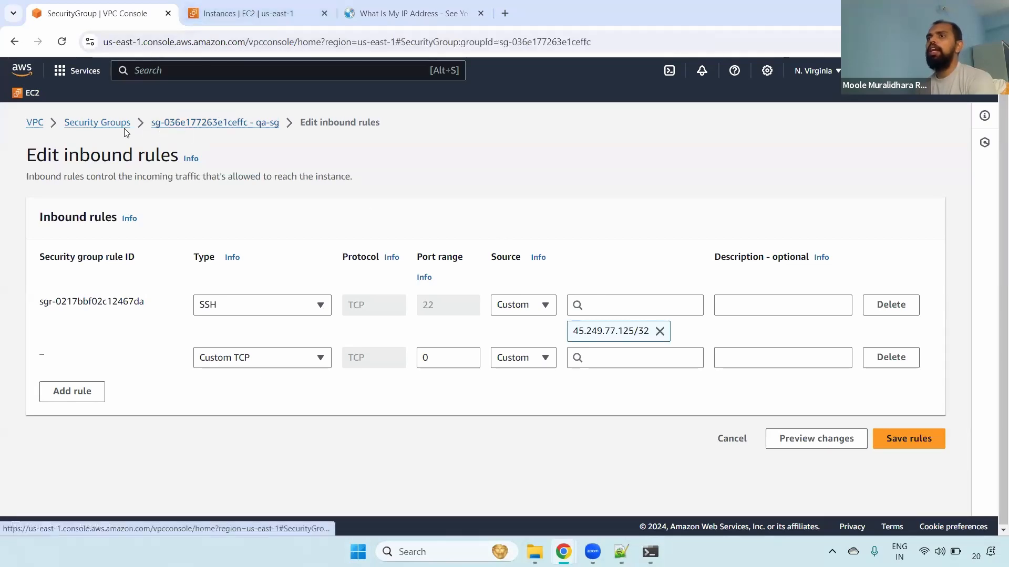
# Refresh the Security Groups list, enlarge its table area and select dev-sg.
pyautogui.click(265, 125)
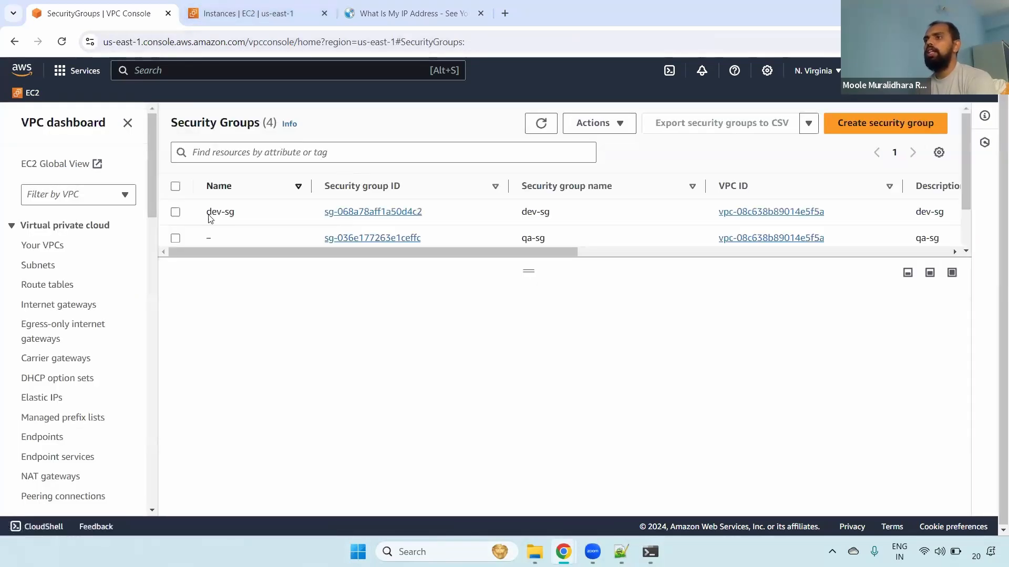
pyautogui.click(176, 212)
pyautogui.click(544, 123)
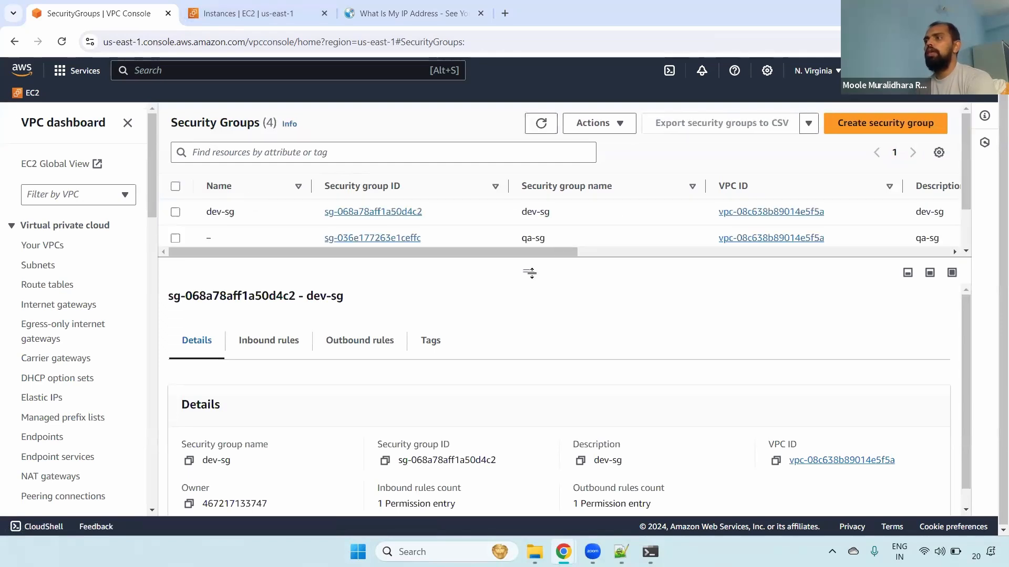
pyautogui.moveTo(530, 273); pyautogui.dragTo(529, 397)
pyautogui.click(176, 212)
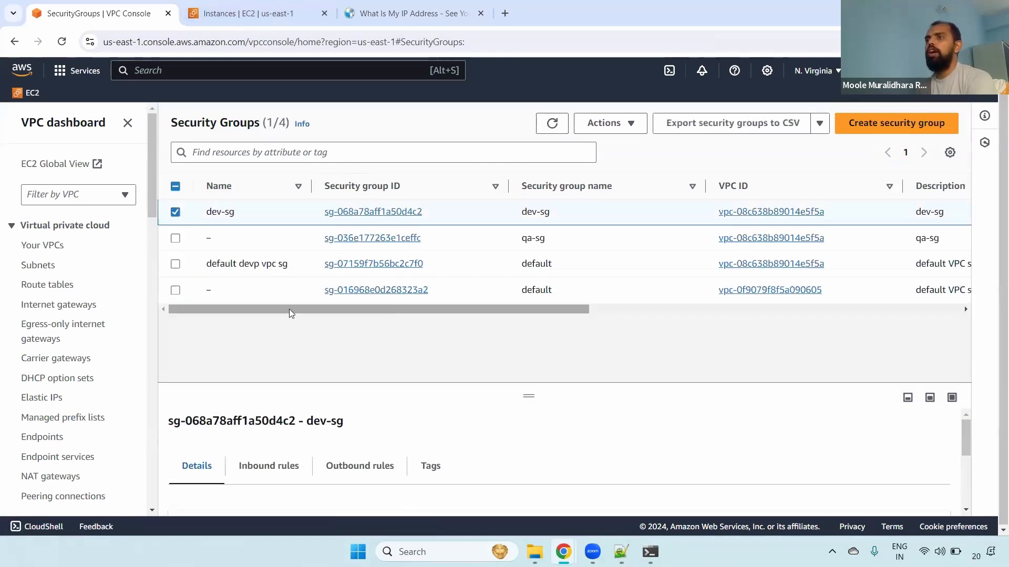
# Select qa-sg alongside dev-sg, try to delete both security groups, and dismiss the deletion dialog.
pyautogui.moveTo(529, 397); pyautogui.dragTo(529, 371)
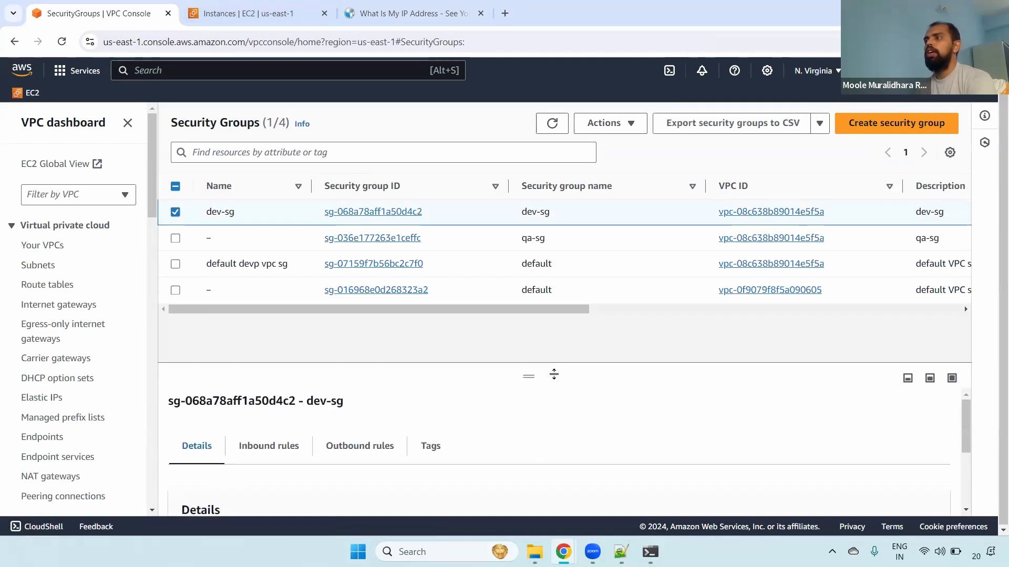
pyautogui.click(176, 238)
pyautogui.click(606, 123)
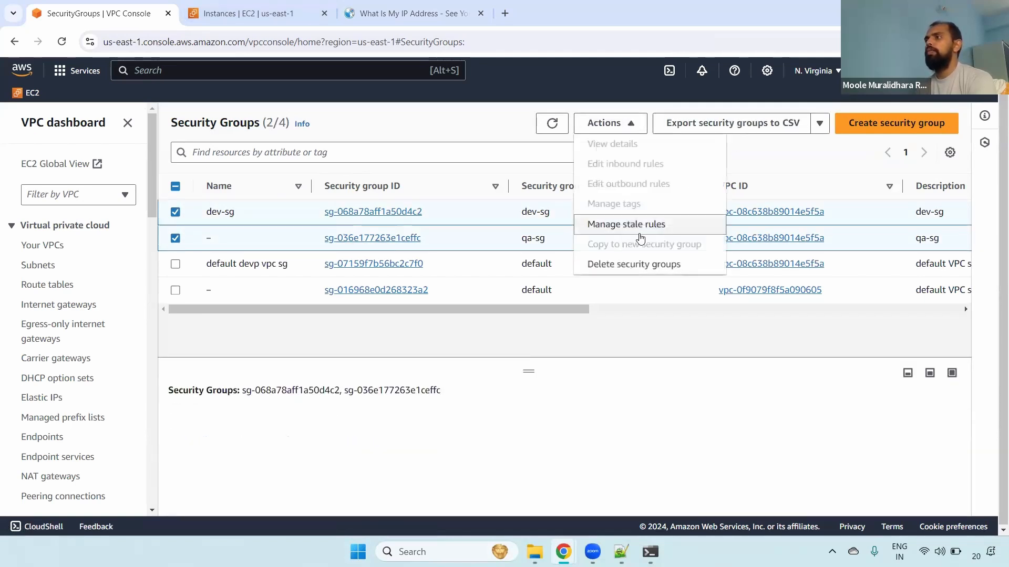
pyautogui.click(620, 264)
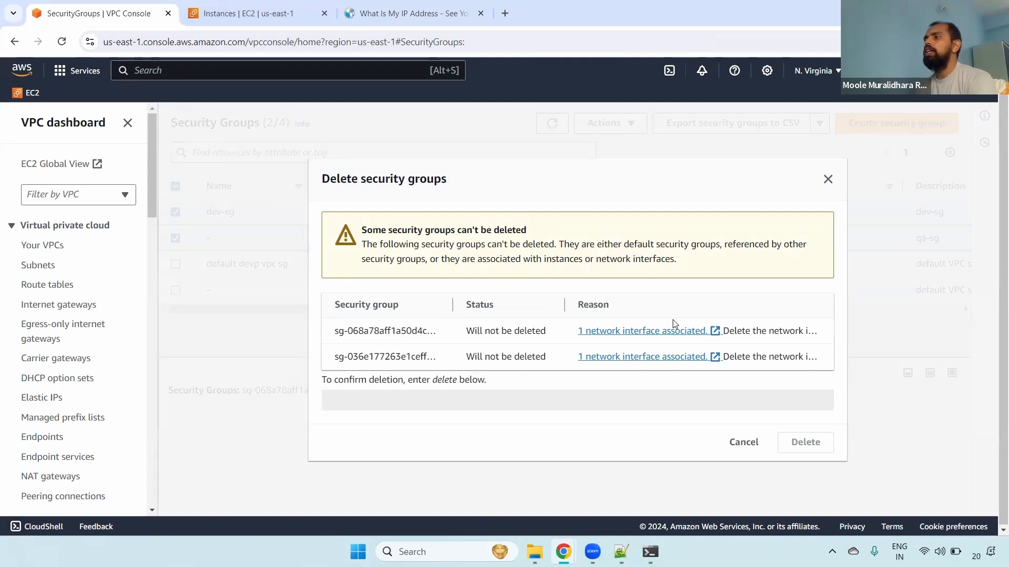
pyautogui.moveTo(465, 331); pyautogui.dragTo(544, 333)
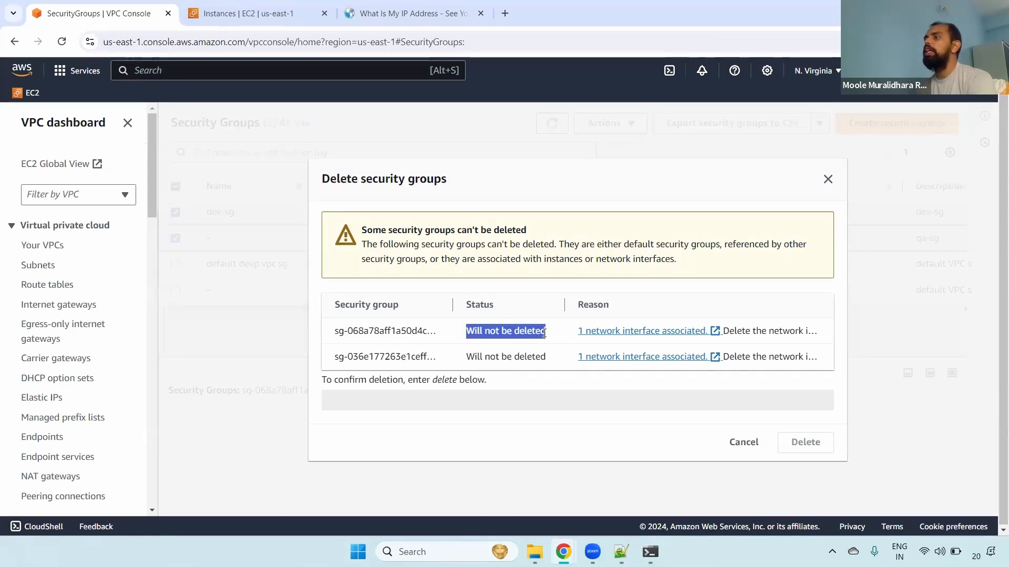
pyautogui.click(826, 181)
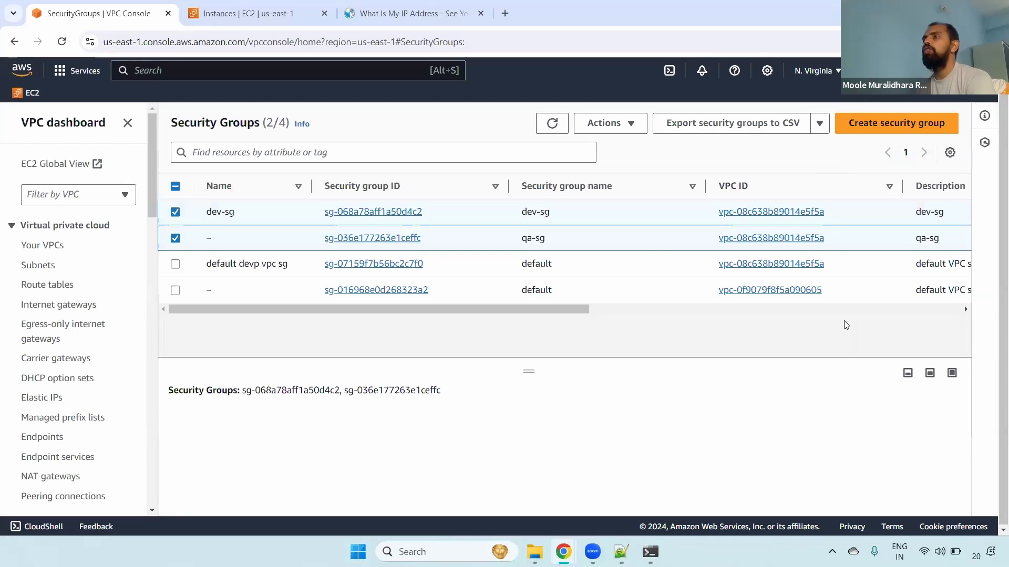
# Open the security group assignment of the Linux-server instance in EC2, remove qa-sg and dev-sg, and try to save.
pyautogui.hotkey('ctrl', 'Tab')
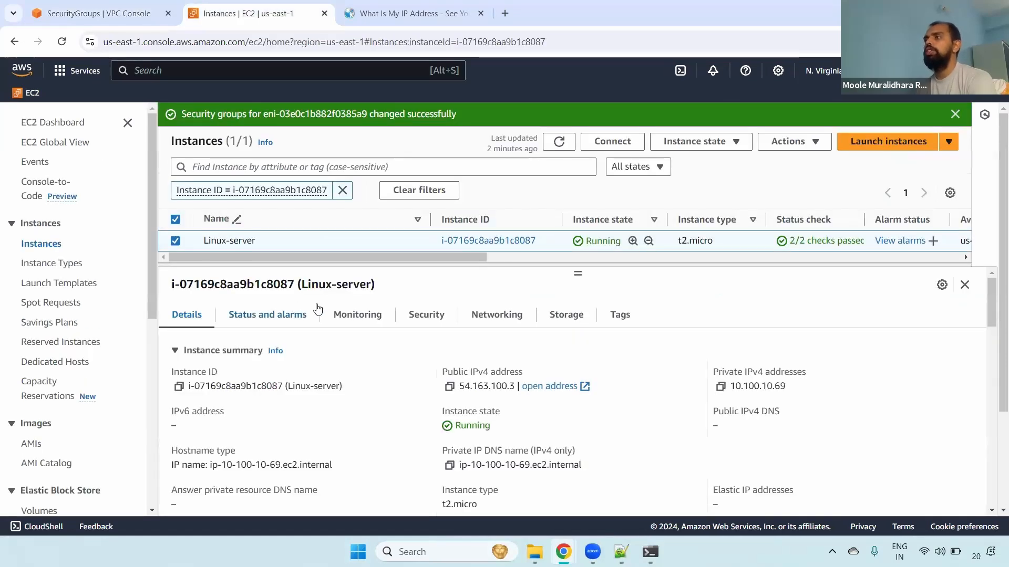
pyautogui.click(789, 146)
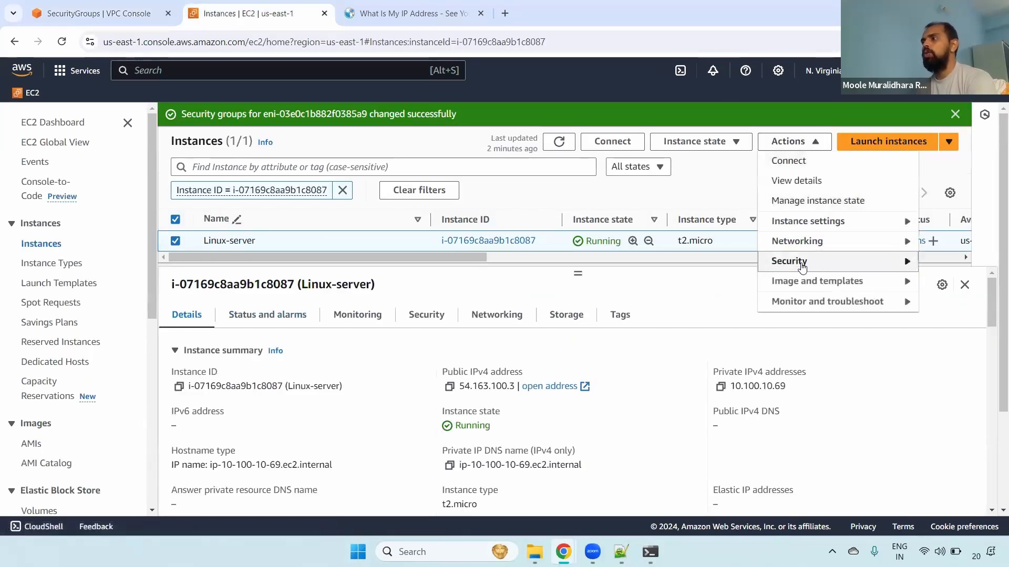
pyautogui.moveTo(788, 261)
pyautogui.click(684, 261)
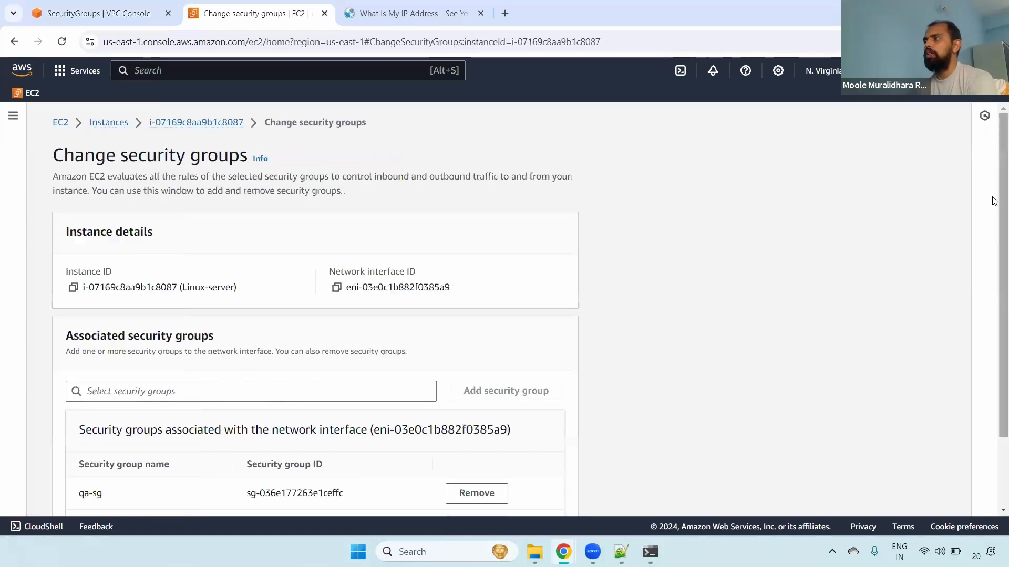
pyautogui.scroll(-3, 993, 349)
pyautogui.click(476, 406)
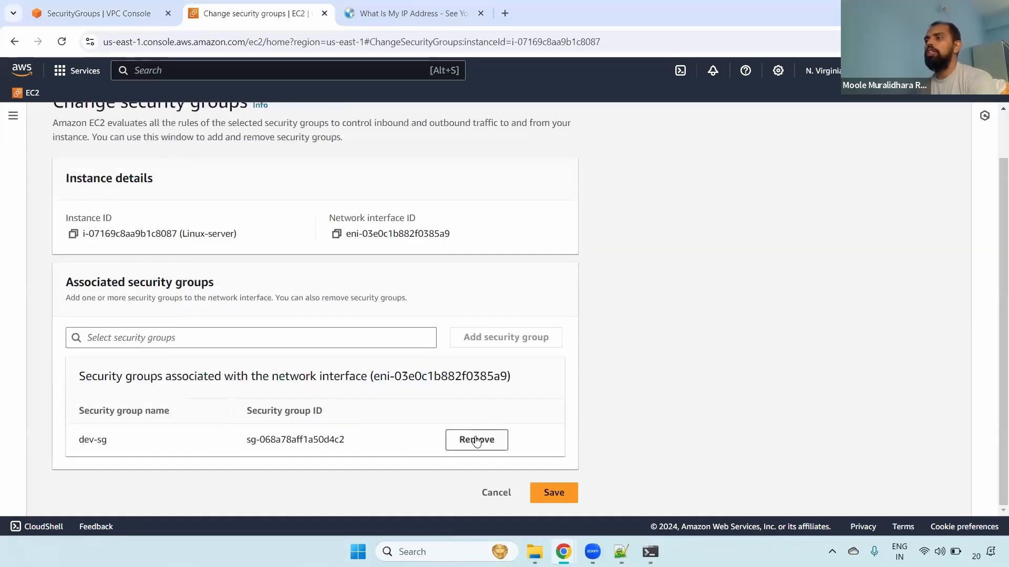
pyautogui.click(473, 440)
pyautogui.click(549, 498)
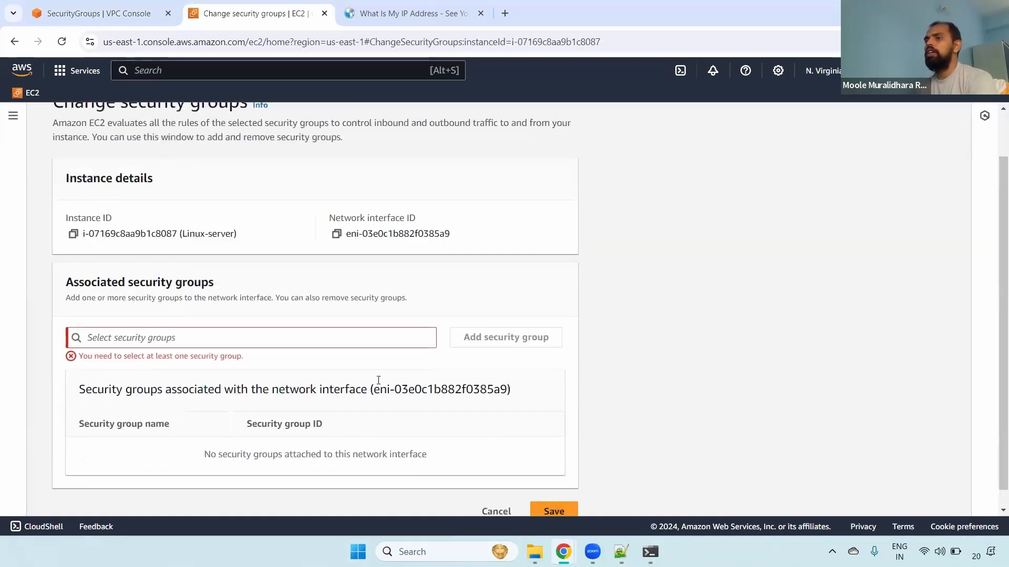
# Add the default security group sg-07159f7b56bc2c7f0 to Linux-server's network interface and save the change.
pyautogui.click(238, 327)
pyautogui.doubleClick(702, 325)
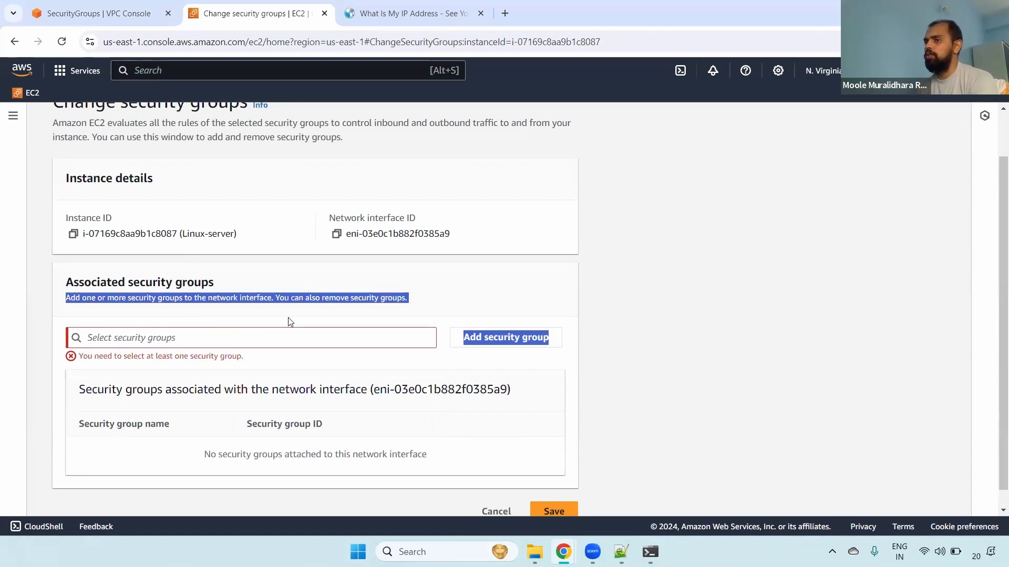
pyautogui.click(226, 338)
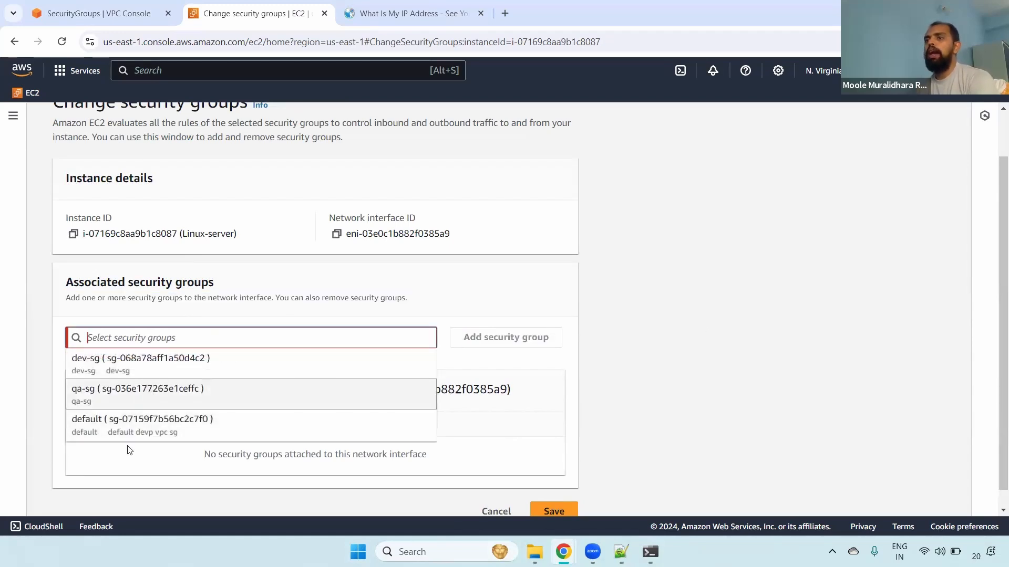
pyautogui.click(134, 431)
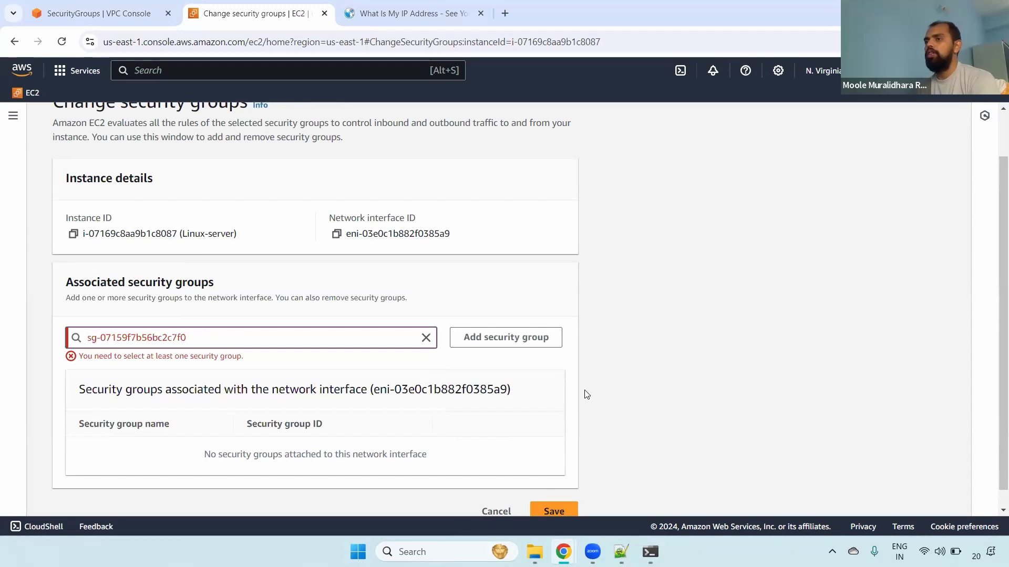
pyautogui.click(507, 344)
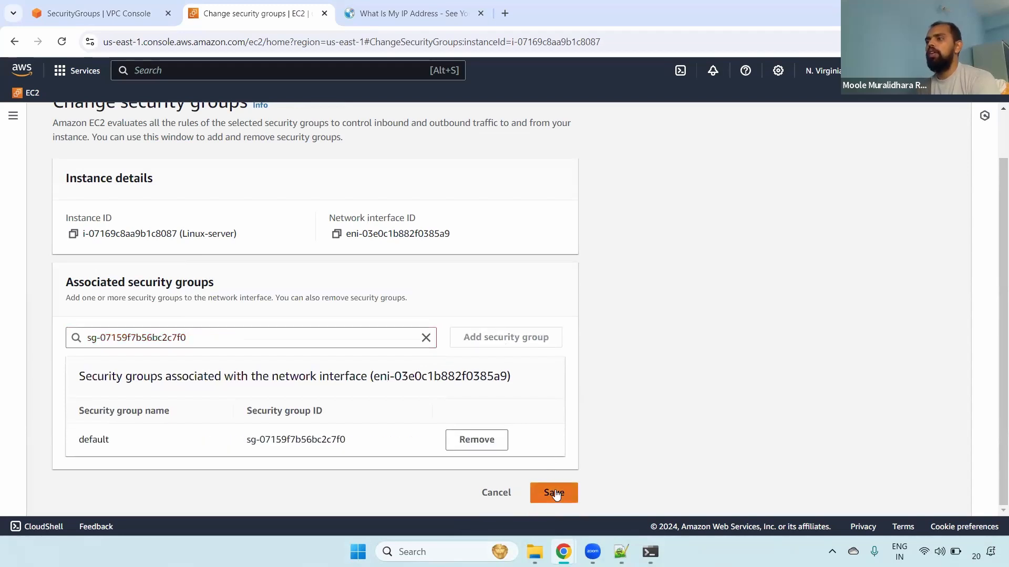
pyautogui.moveTo(75, 444); pyautogui.dragTo(141, 453)
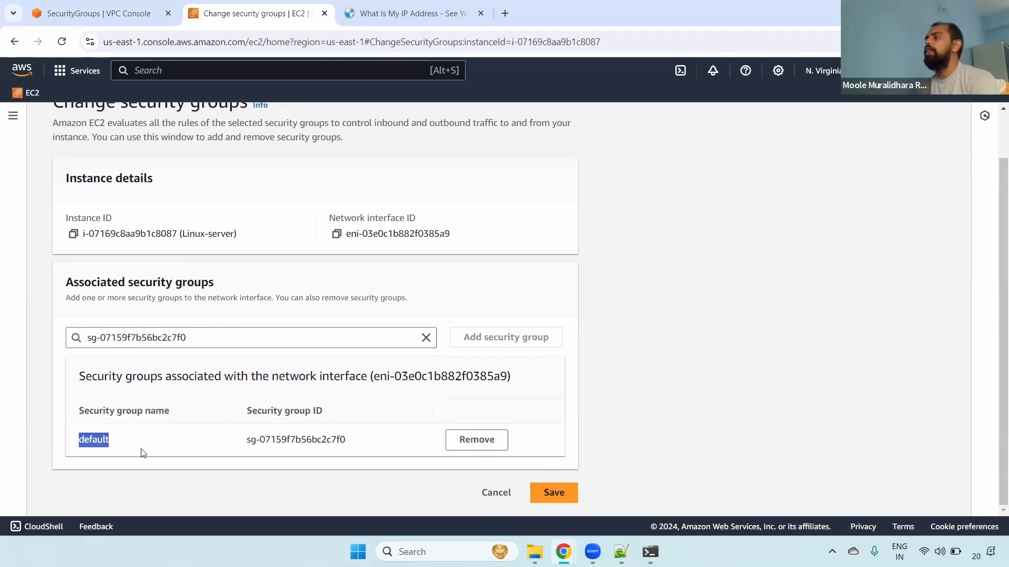
pyautogui.click(556, 496)
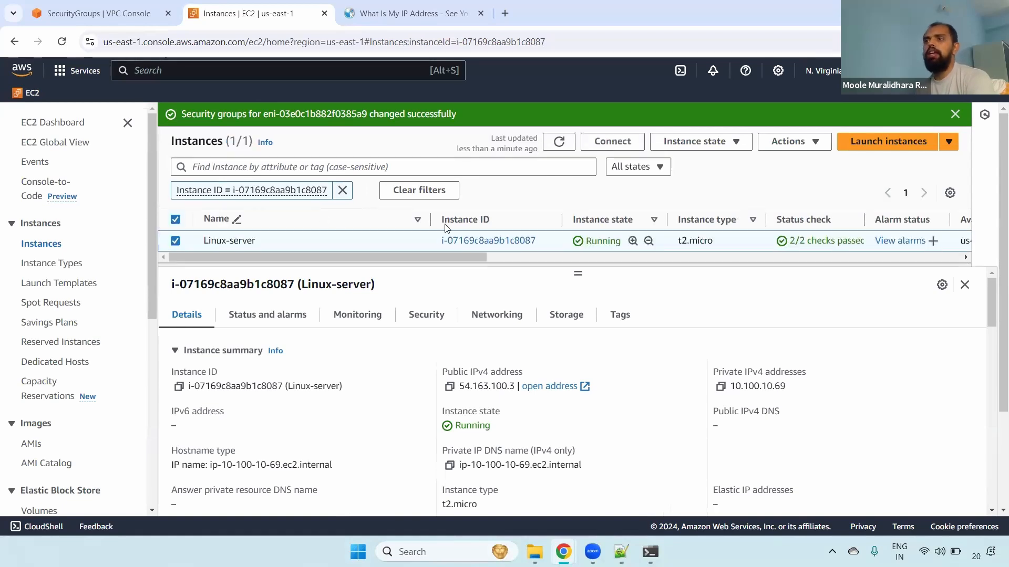
# Delete dev-sg and qa-sg in the VPC console, confirming with "delete", and refresh the Security Groups list.
pyautogui.click(105, 13)
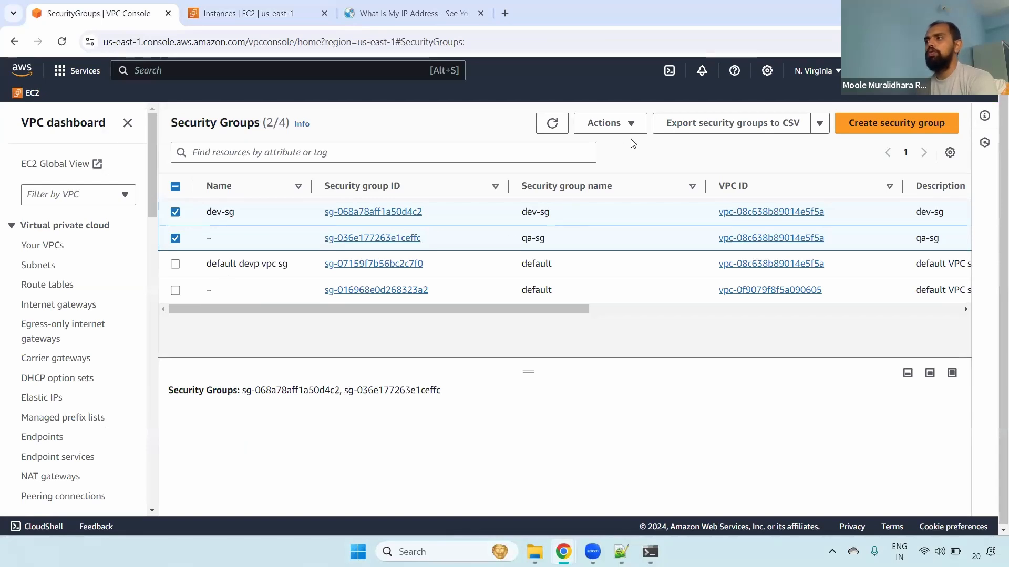
pyautogui.click(610, 126)
pyautogui.click(631, 265)
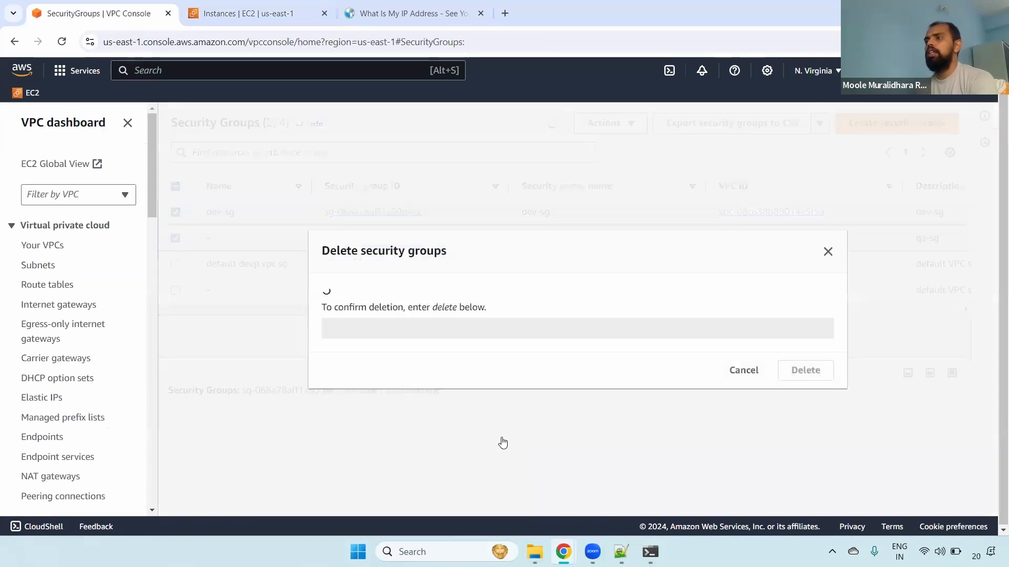
pyautogui.click(370, 354)
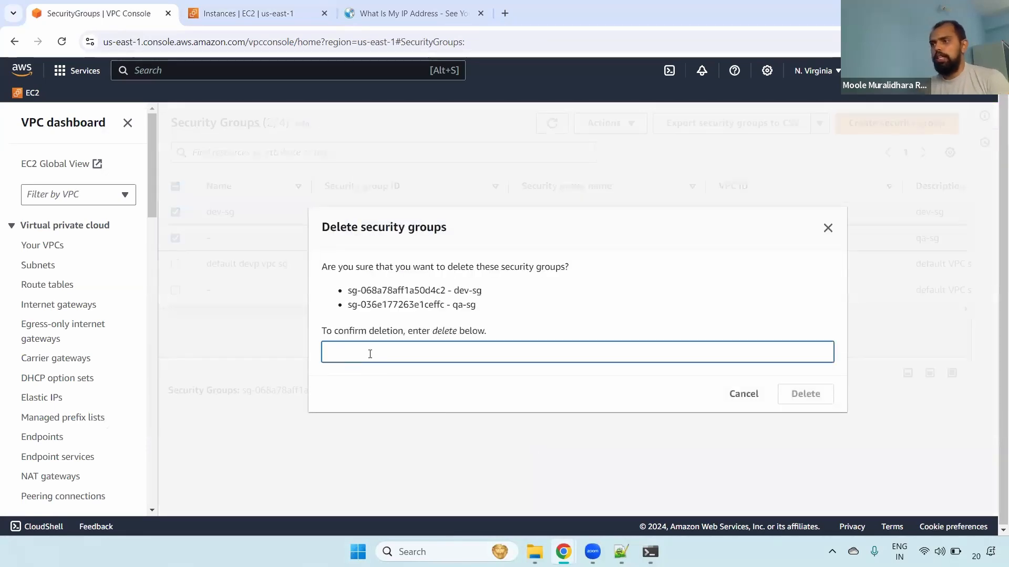
pyautogui.write('delete')
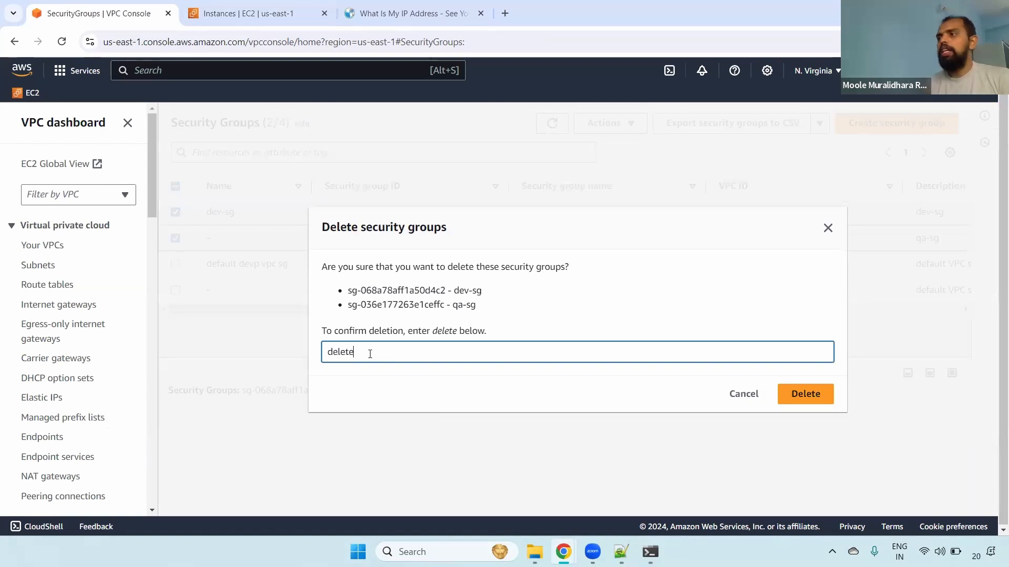
pyautogui.click(809, 394)
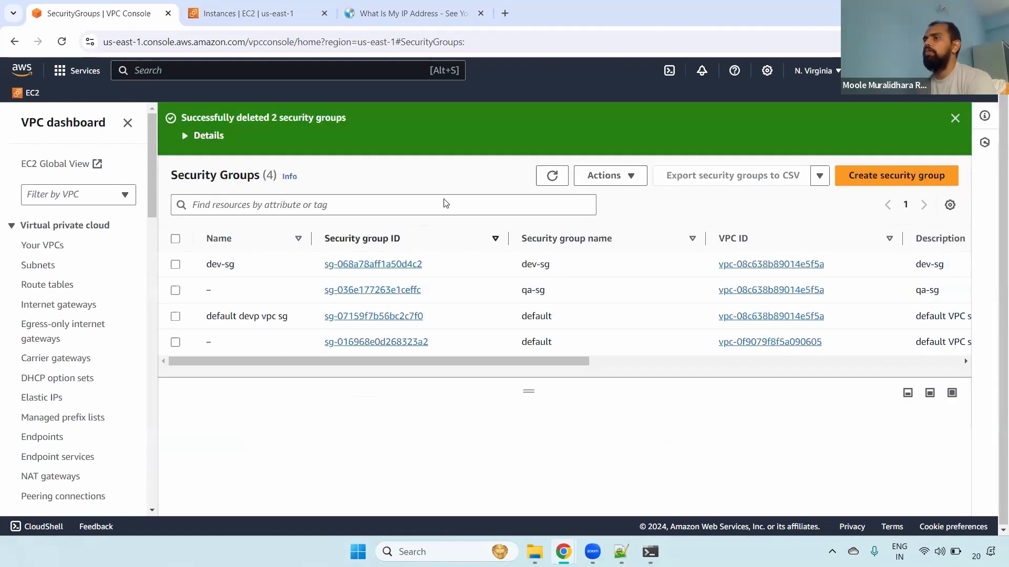
pyautogui.click(557, 180)
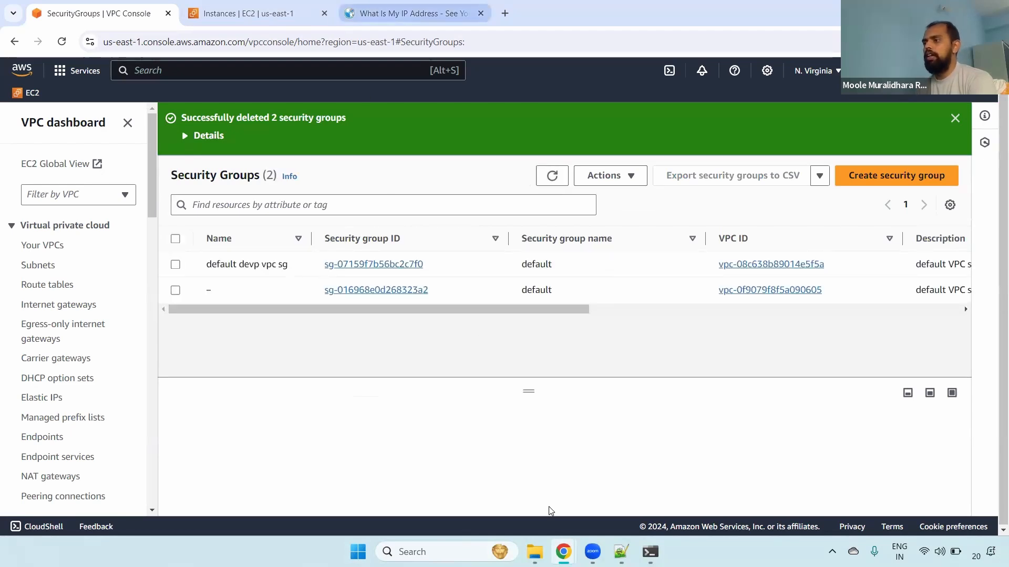
# Switch to the browser window with the slides, bring up the Techworld With Murali website and highlight its domain name in the address.
pyautogui.click(472, 474)
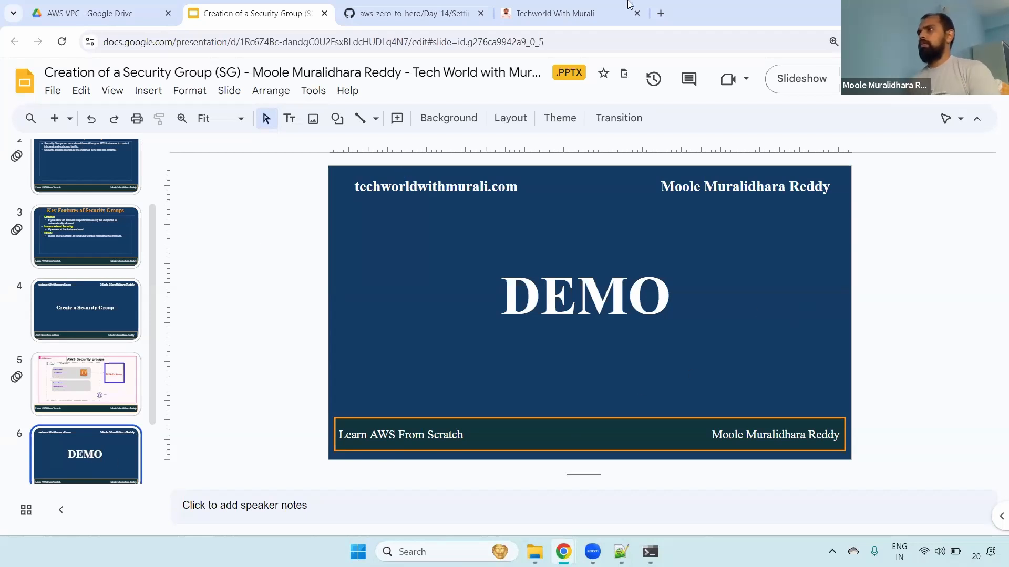
pyautogui.click(607, 13)
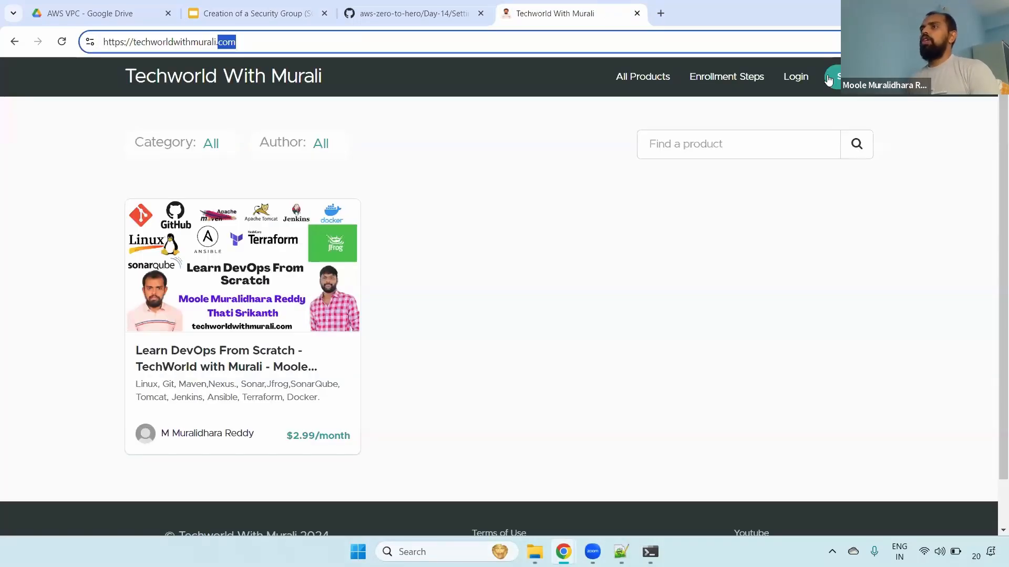
pyautogui.doubleClick(188, 43)
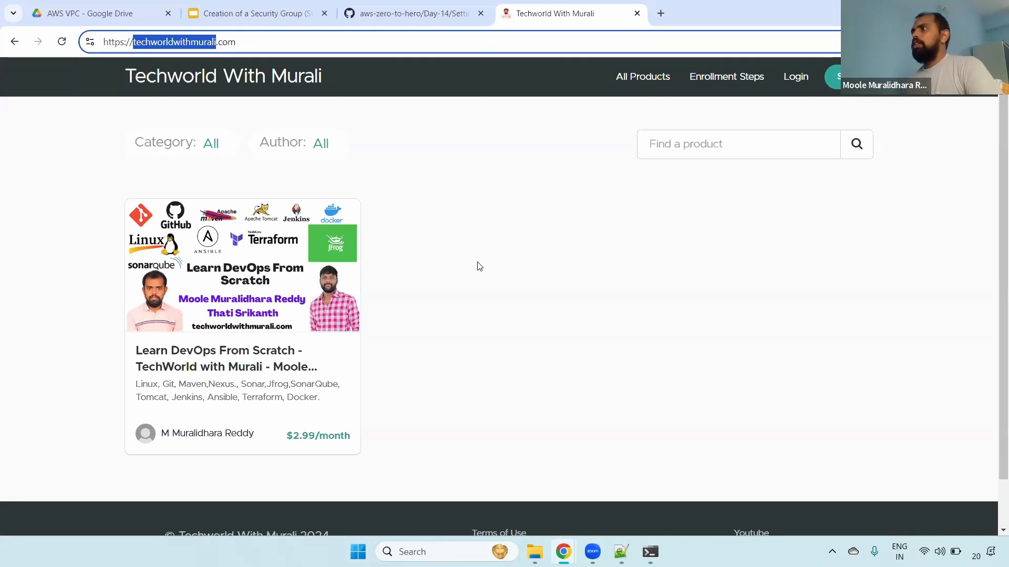
# Return to the security group presentation in Google Slides and show slide 7 with the channel and website links.
pyautogui.click(270, 11)
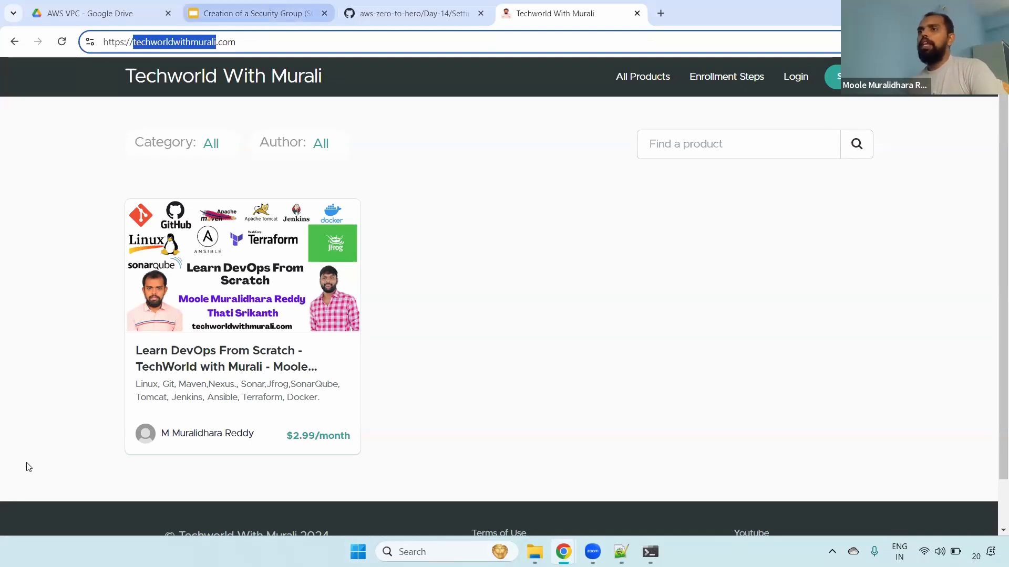
pyautogui.scroll(-2, 151, 407)
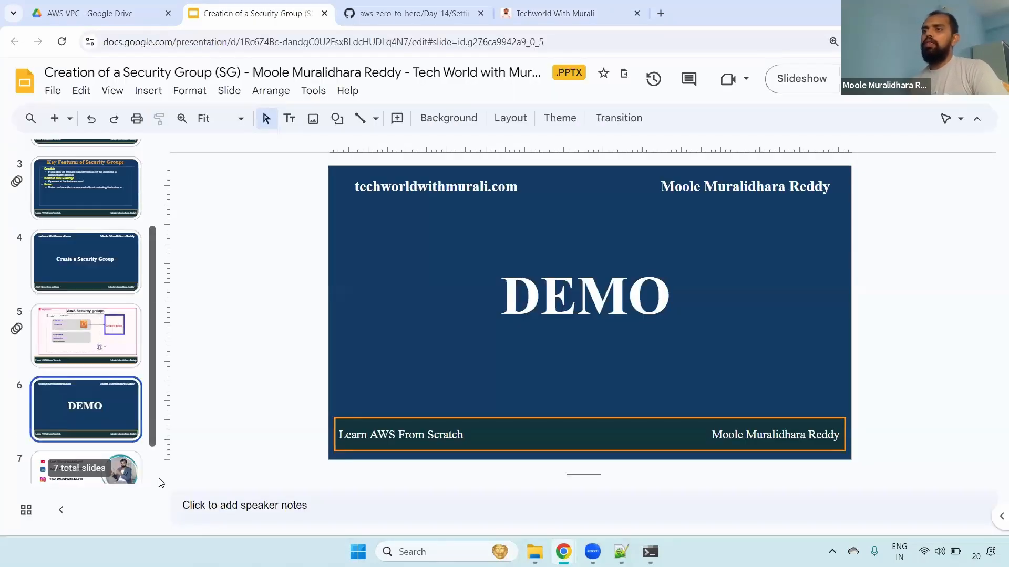
pyautogui.click(86, 447)
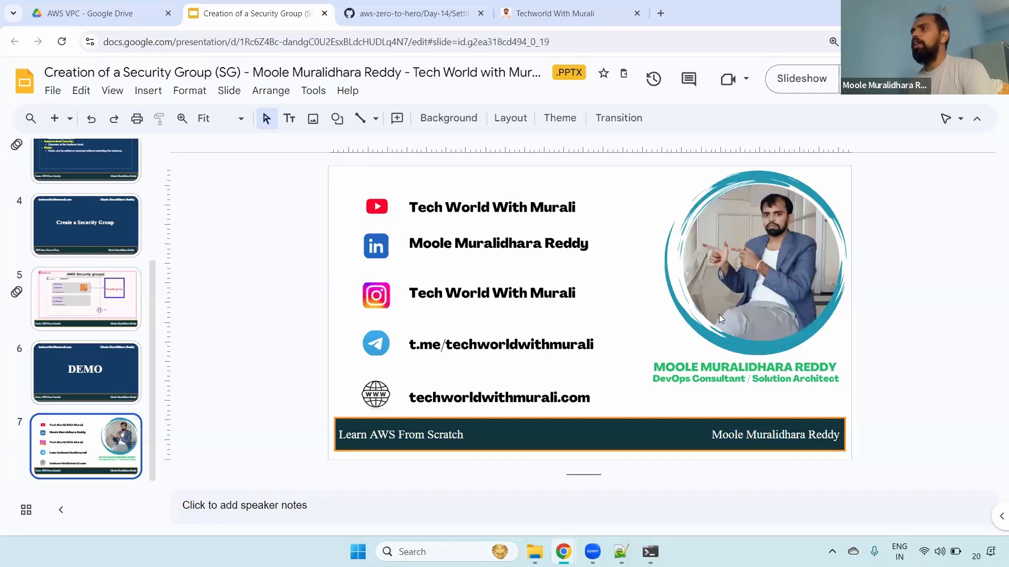